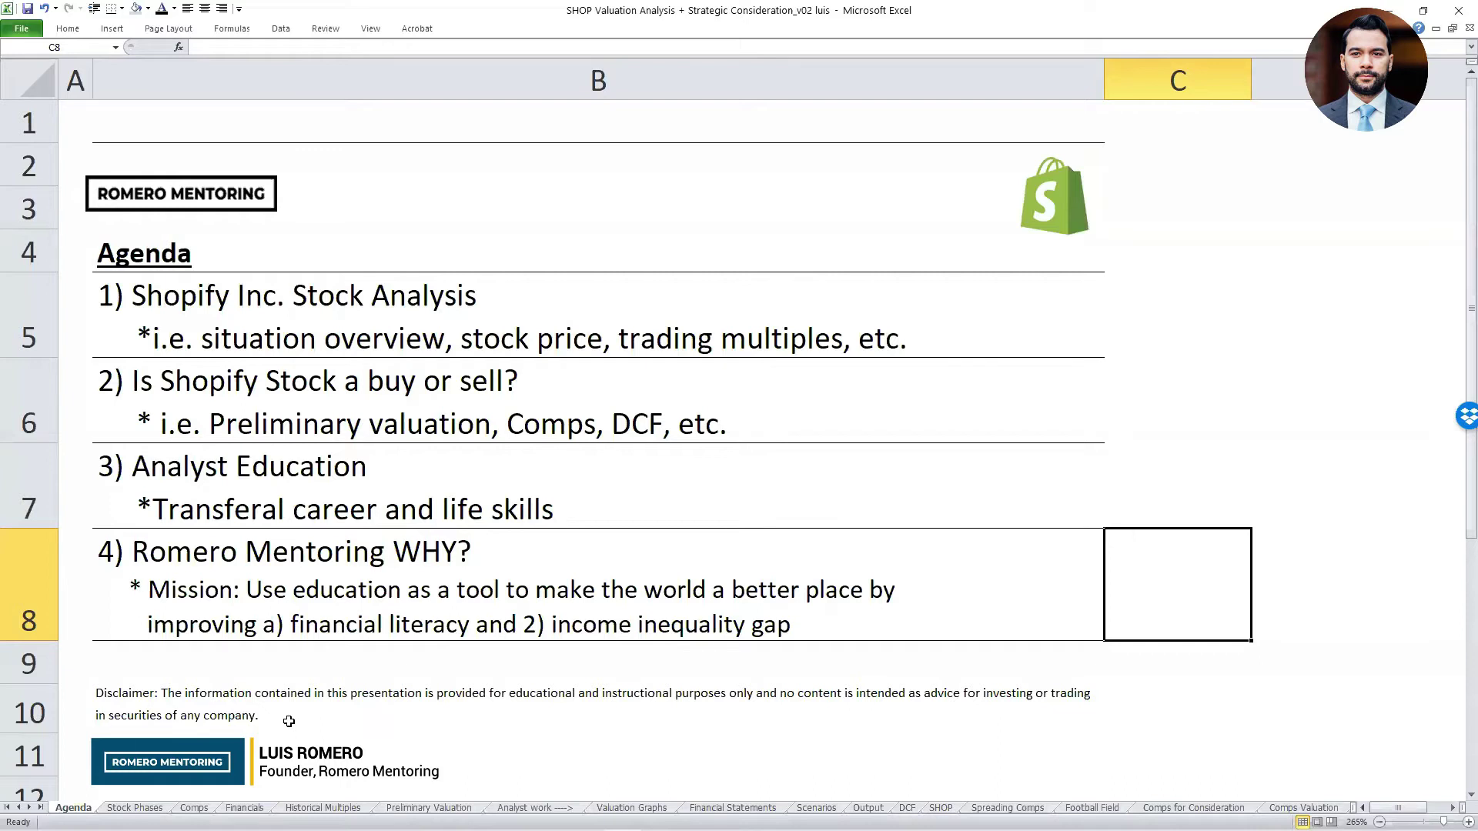
Go to the Stock Phases sheet, select the five-phase Romero Stock Model picture, then bring up Chrome.
{"action": "key", "text": "ctrl+Home"}
{"action": "key", "text": "ctrl+Page_Down"}
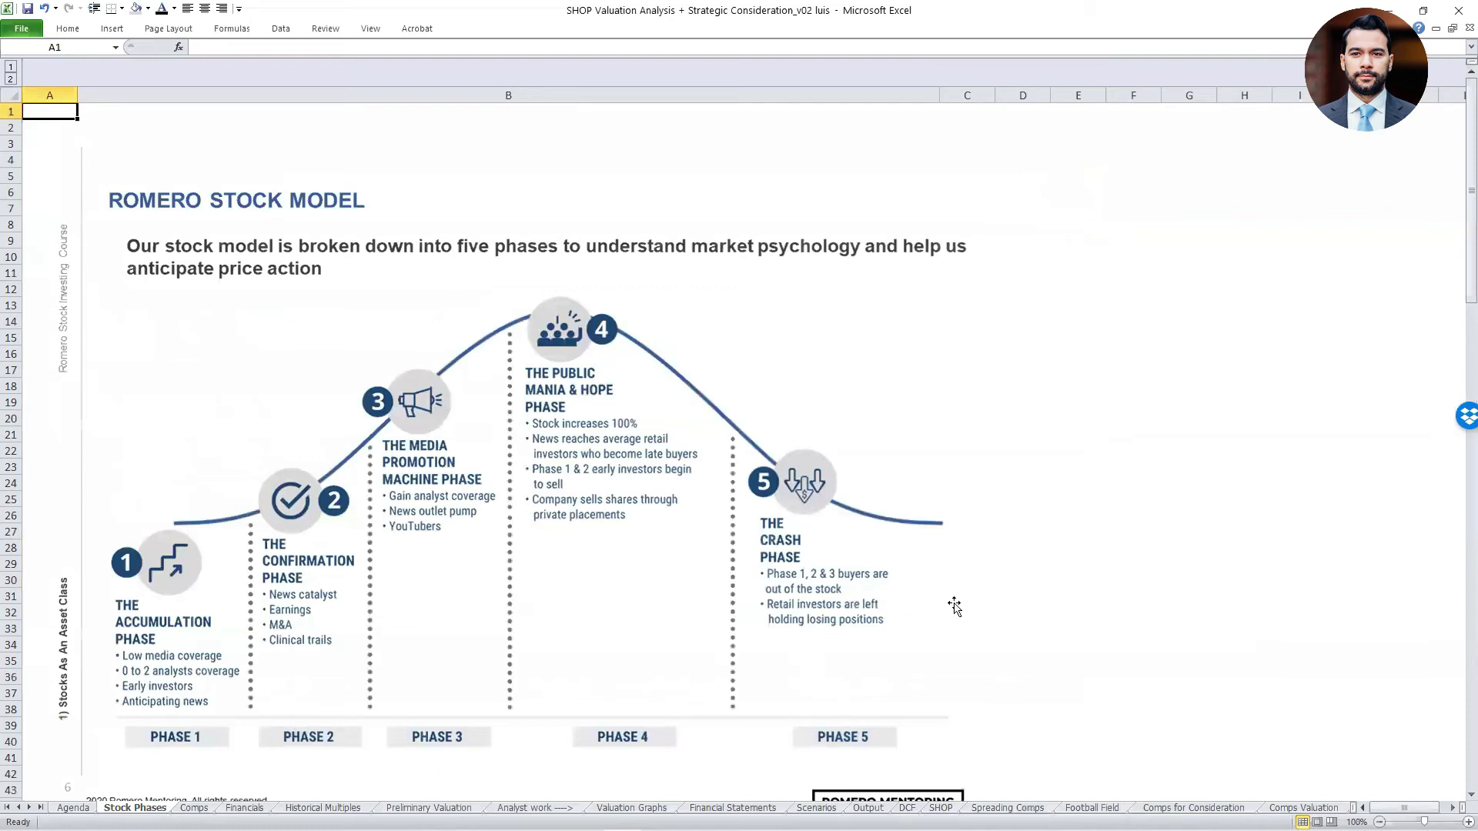
{"action": "left_click", "coordinate": [585, 569]}
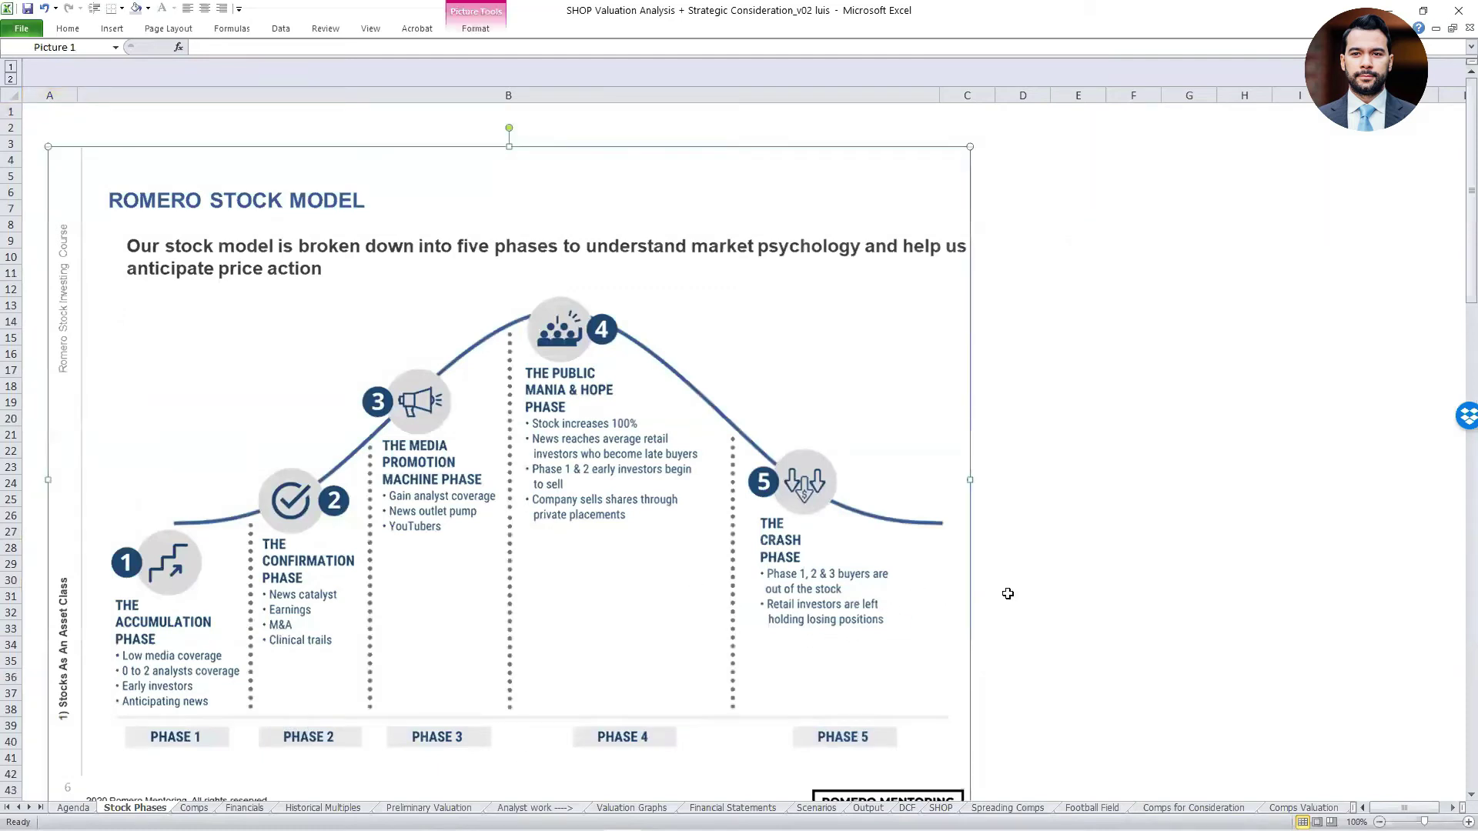
{"action": "scroll", "coordinate": [1457, 806], "scroll_direction": "down", "scroll_amount": 2}
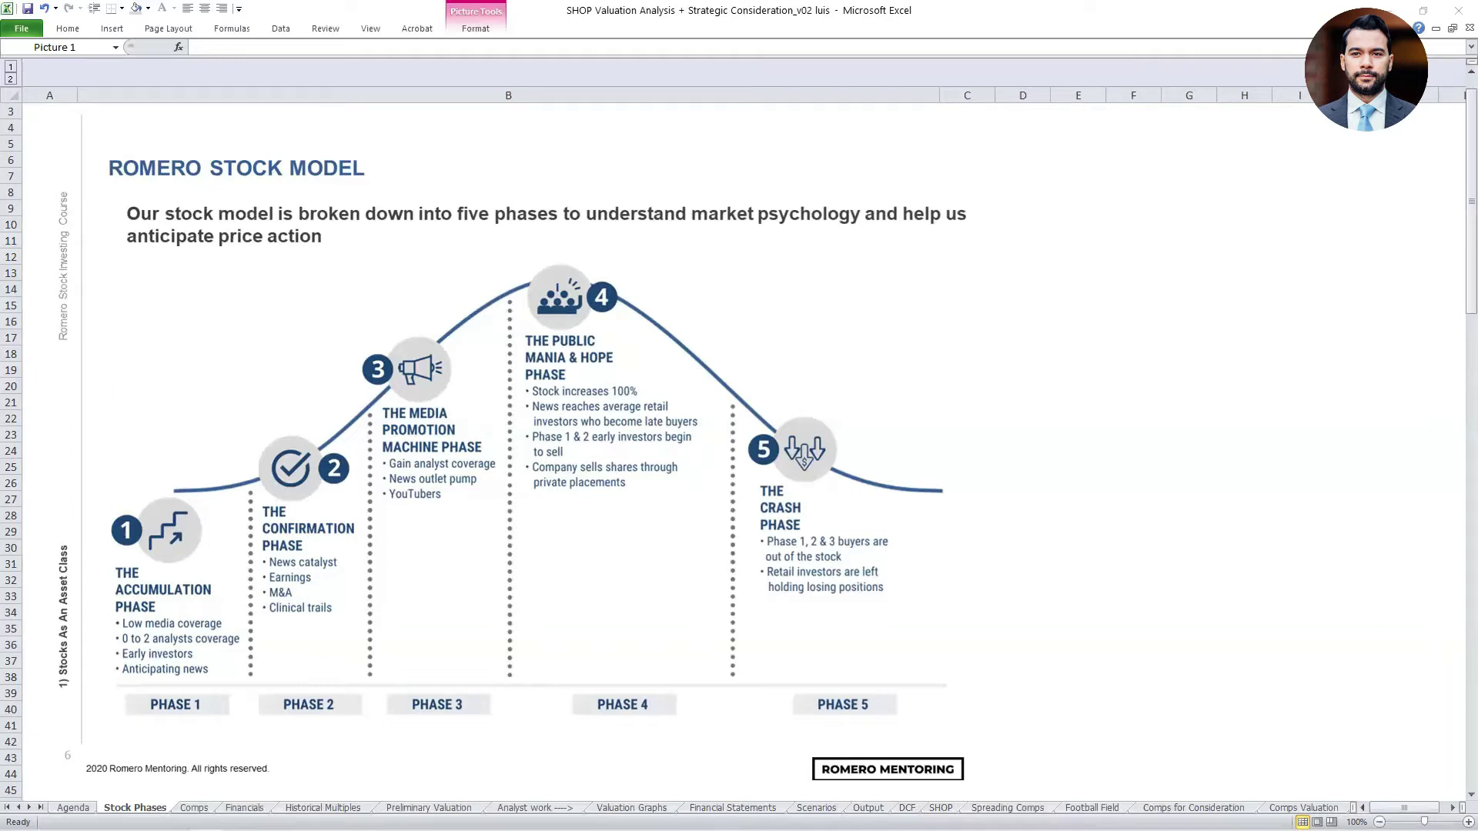
{"action": "key", "text": "alt+Tab"}
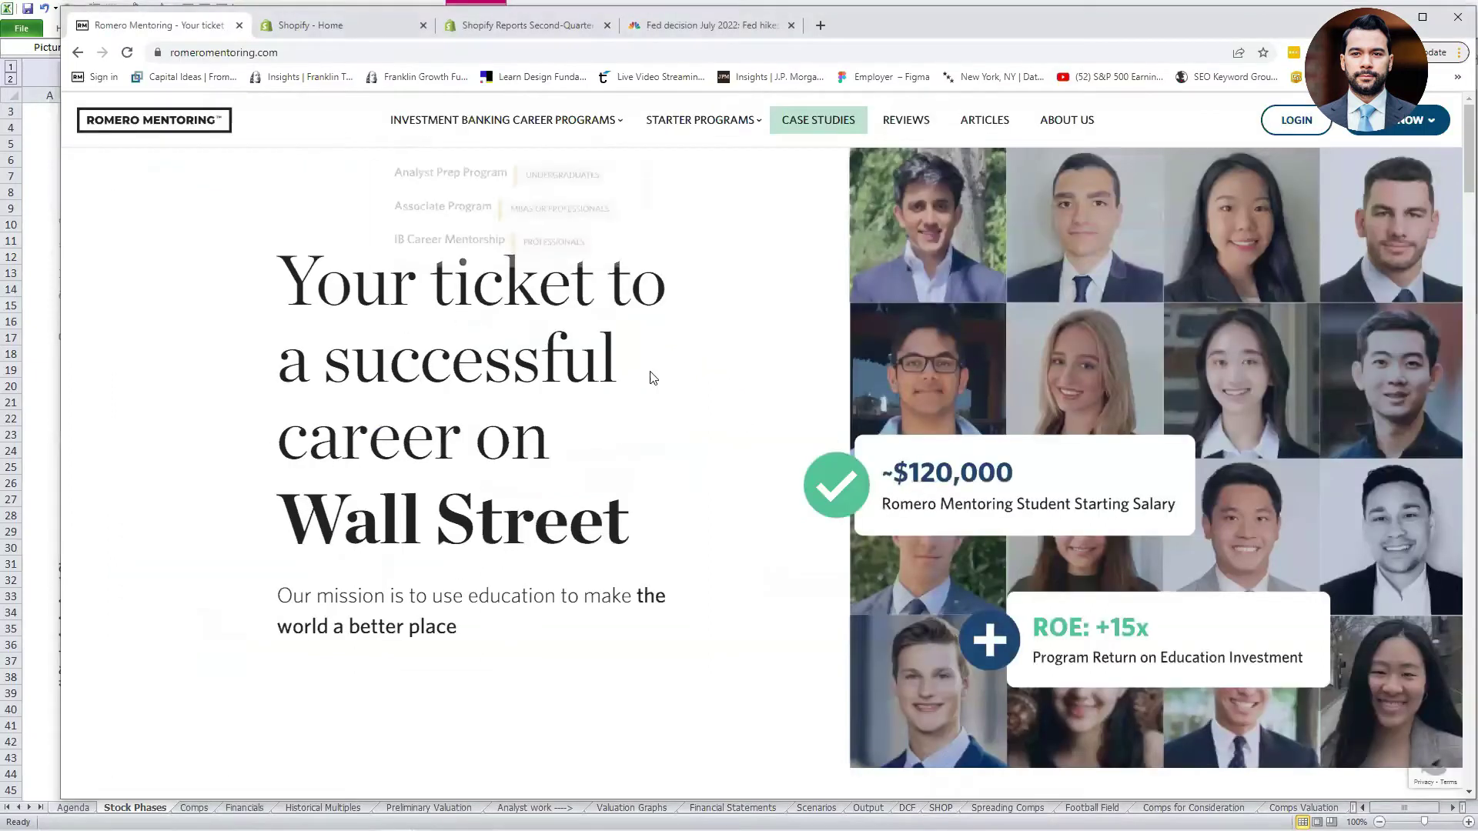
Open the site's Articles page and scroll down to the Strategic Stock Phase Model card.
{"action": "left_click", "coordinate": [993, 127]}
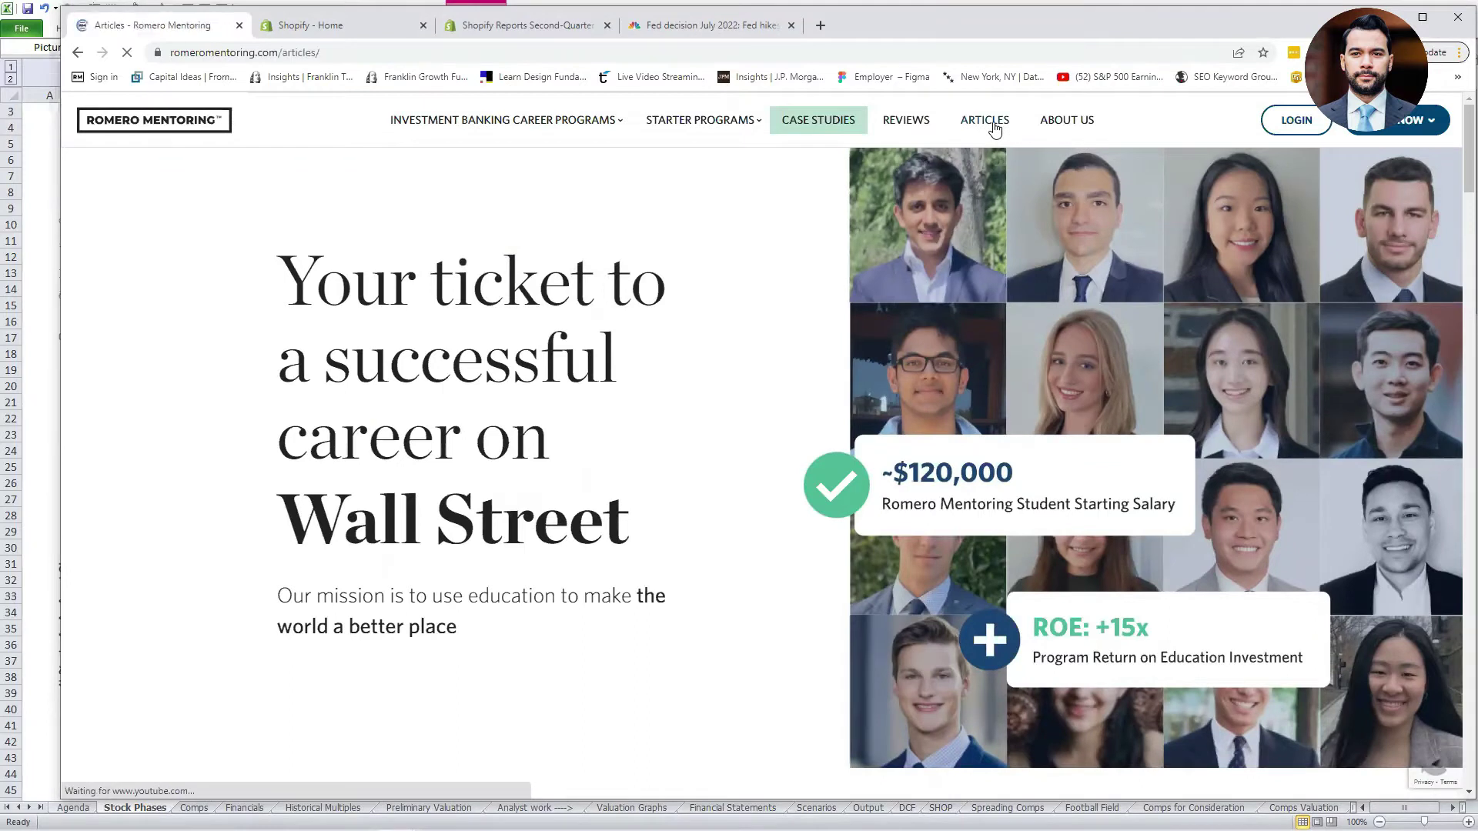
{"action": "scroll", "coordinate": [995, 374], "scroll_direction": "down", "scroll_amount": 3}
{"action": "scroll", "coordinate": [994, 379], "scroll_direction": "down", "scroll_amount": 2}
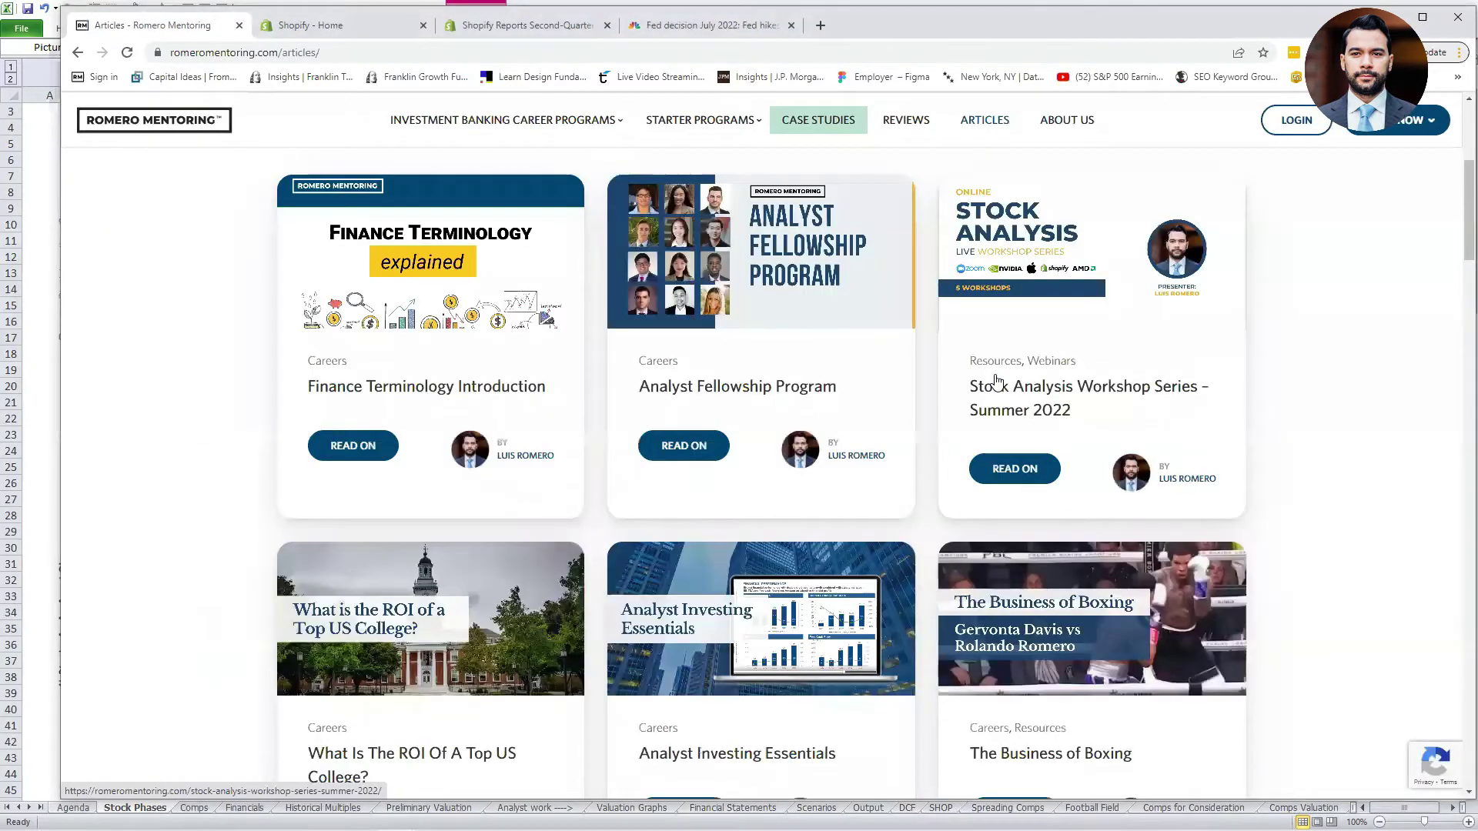
{"action": "scroll", "coordinate": [997, 379], "scroll_direction": "down", "scroll_amount": 7}
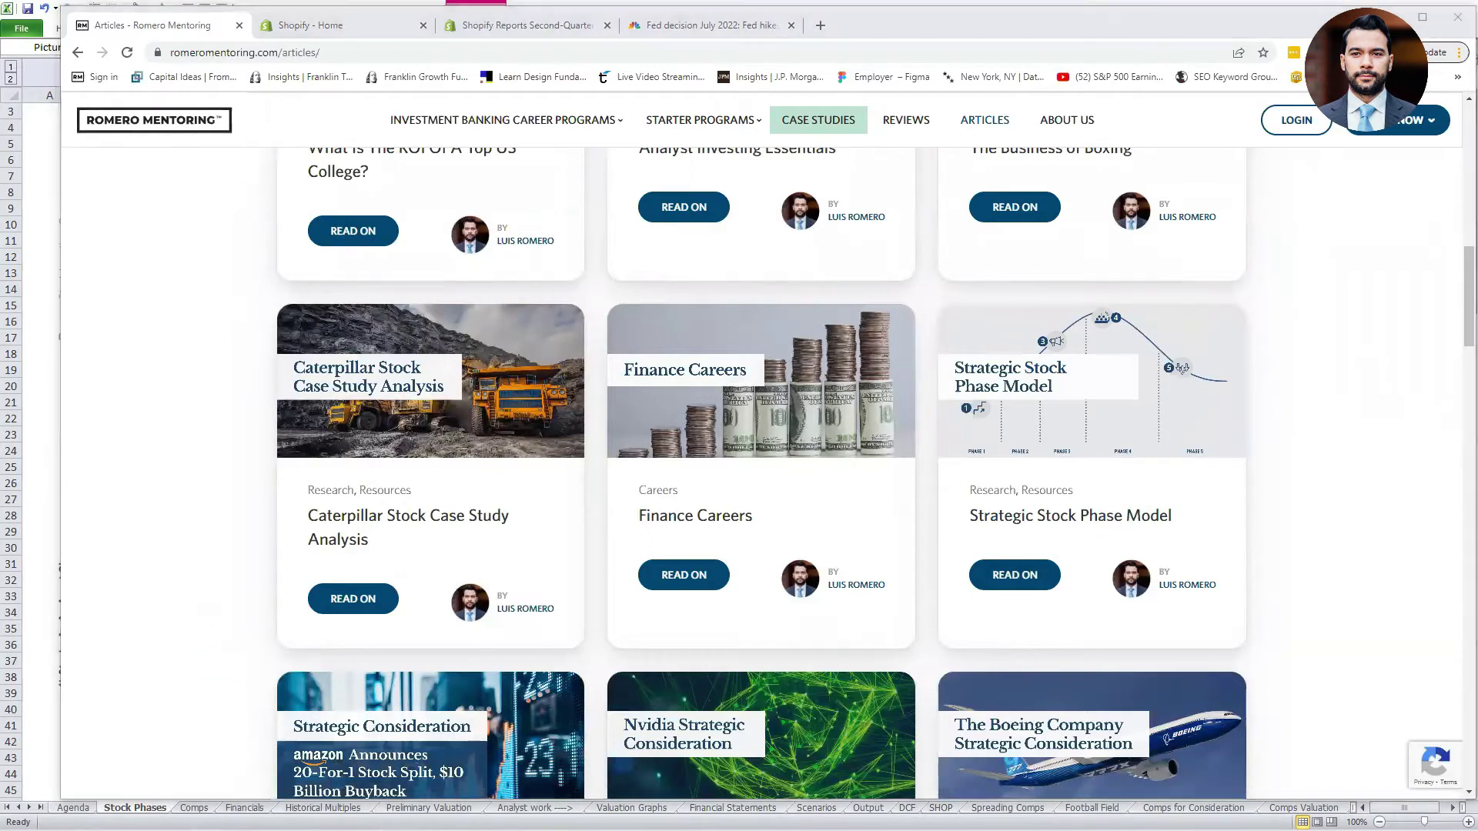
Circle the Strategic Stock Phase Model card in red, then return to the Excel workbook.
{"action": "mouse_move", "coordinate": [1238, 315]}
{"action": "left_mouse_down"}
{"action": "mouse_move", "coordinate": [862, 462]}
{"action": "mouse_move", "coordinate": [1032, 651]}
{"action": "left_mouse_up"}
{"action": "left_click_drag", "start_coordinate": [1259, 561], "coordinate": [1190, 322]}
{"action": "left_click", "coordinate": [54, 431]}
Scroll down to the Federal Funds Effective Rate chart, select it, and switch to the CNBC Fed article.
{"action": "left_click", "coordinate": [1134, 467]}
{"action": "left_click", "coordinate": [404, 531]}
{"action": "scroll", "coordinate": [404, 531], "scroll_direction": "down", "scroll_amount": 4}
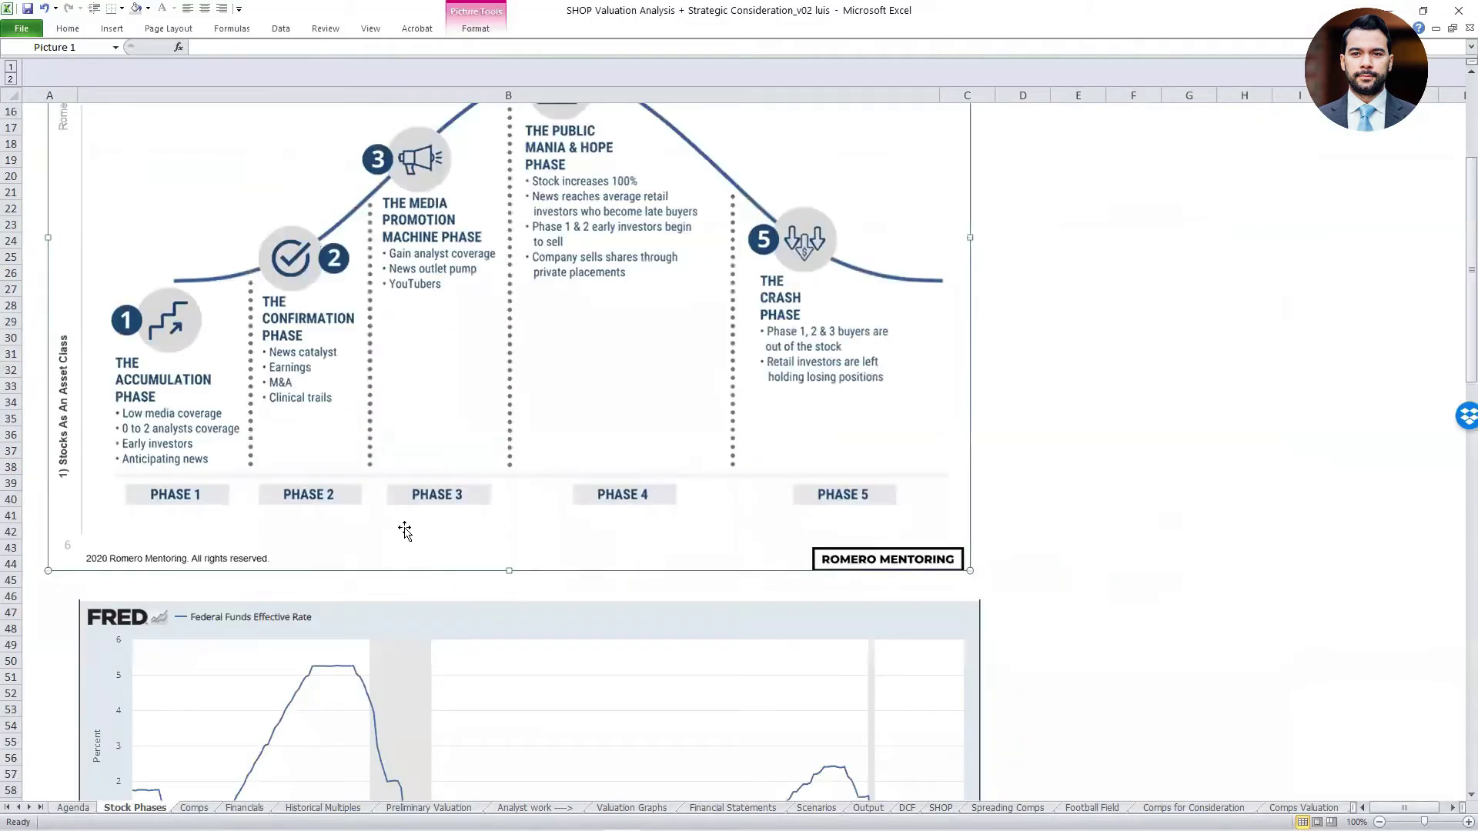
{"action": "scroll", "coordinate": [405, 531], "scroll_direction": "down", "scroll_amount": 4}
{"action": "left_click", "coordinate": [405, 531]}
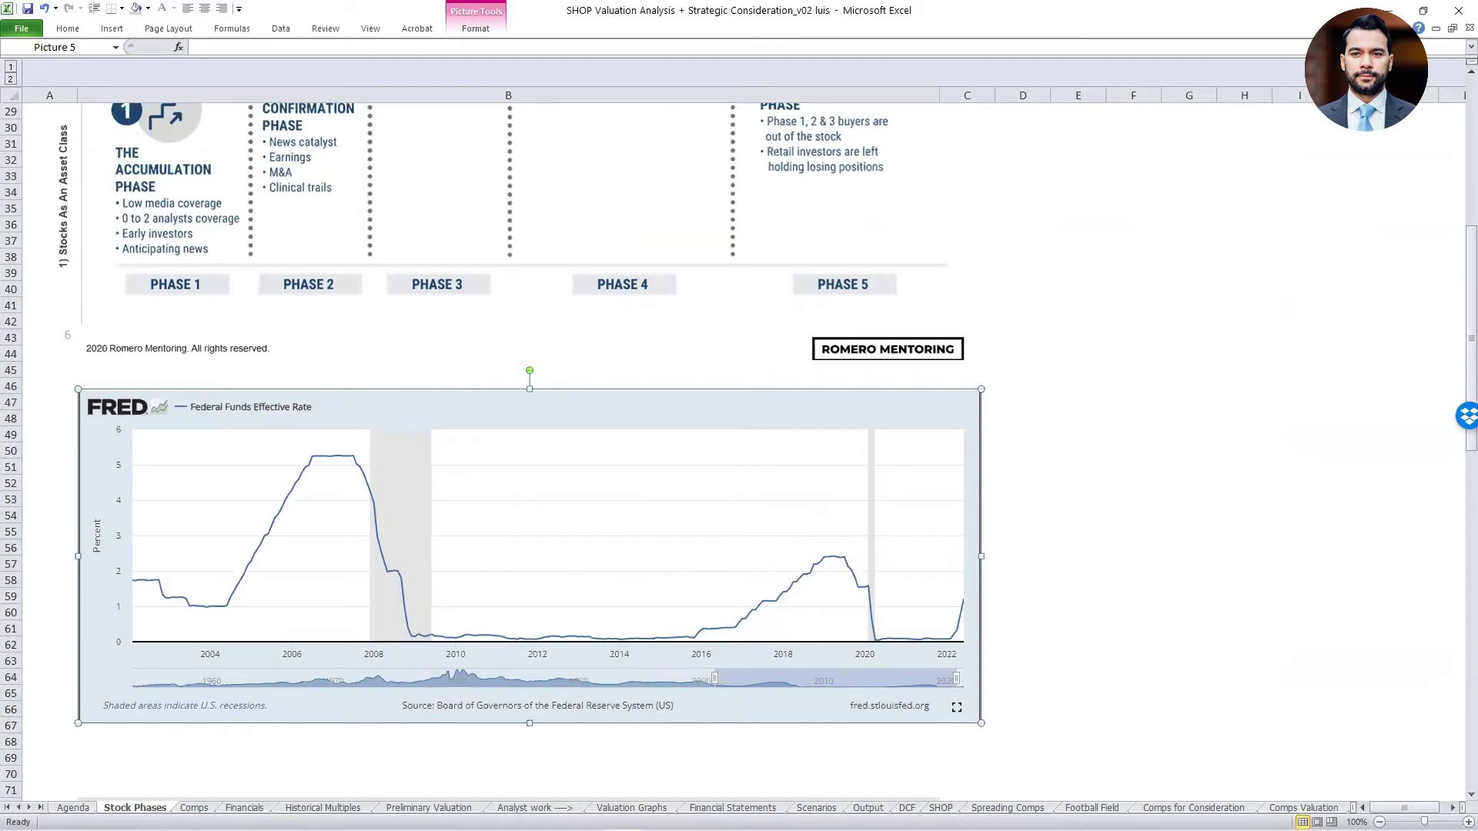
{"action": "key", "text": "alt+Tab"}
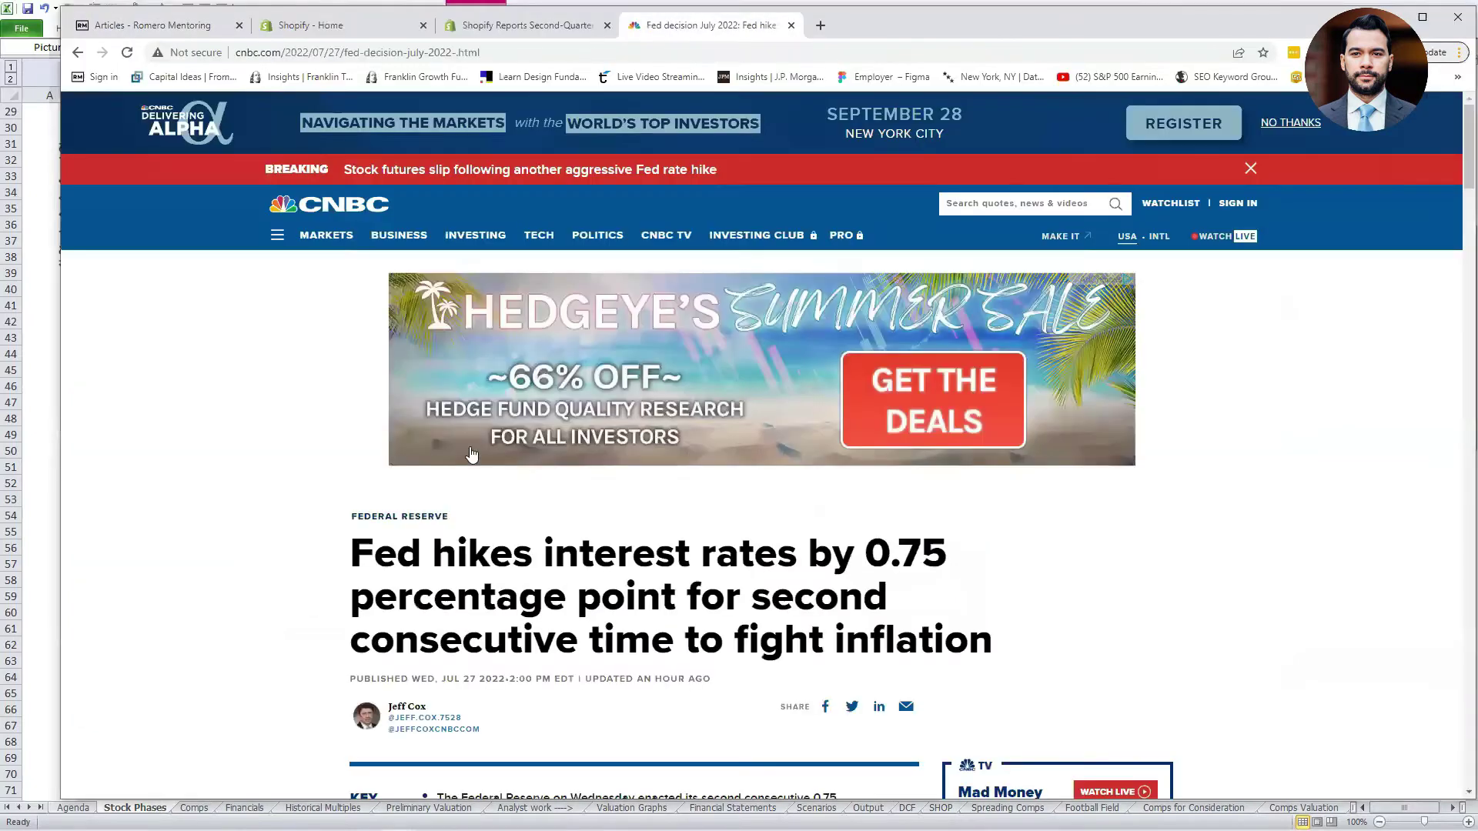
Highlight the first key point on the 0.75-point hike to 2.25%-2.5%, then return to Excel.
{"action": "scroll", "coordinate": [406, 488], "scroll_direction": "down", "scroll_amount": 5}
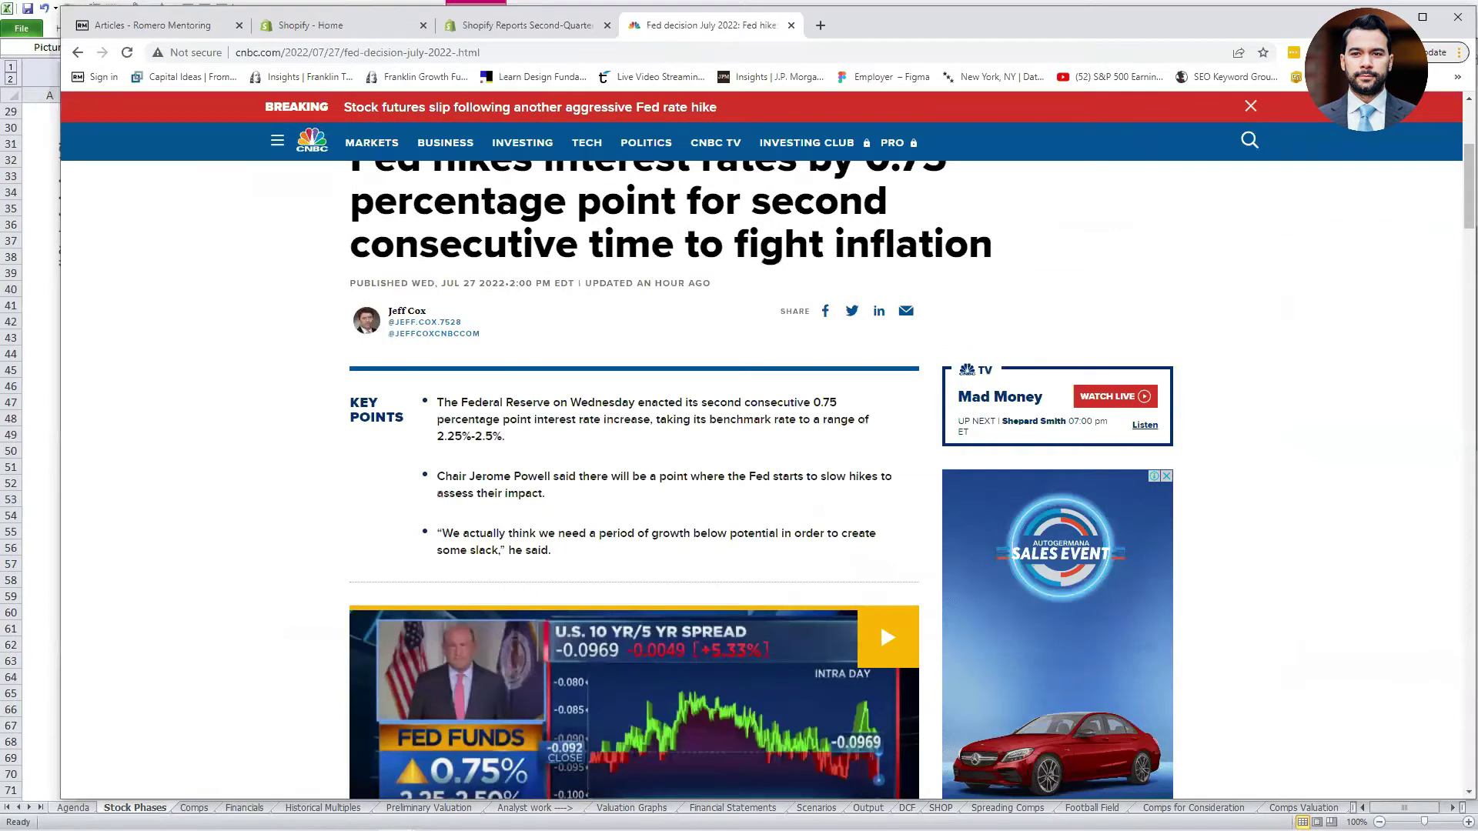
{"action": "scroll", "coordinate": [1457, 208], "scroll_direction": "up", "scroll_amount": 1}
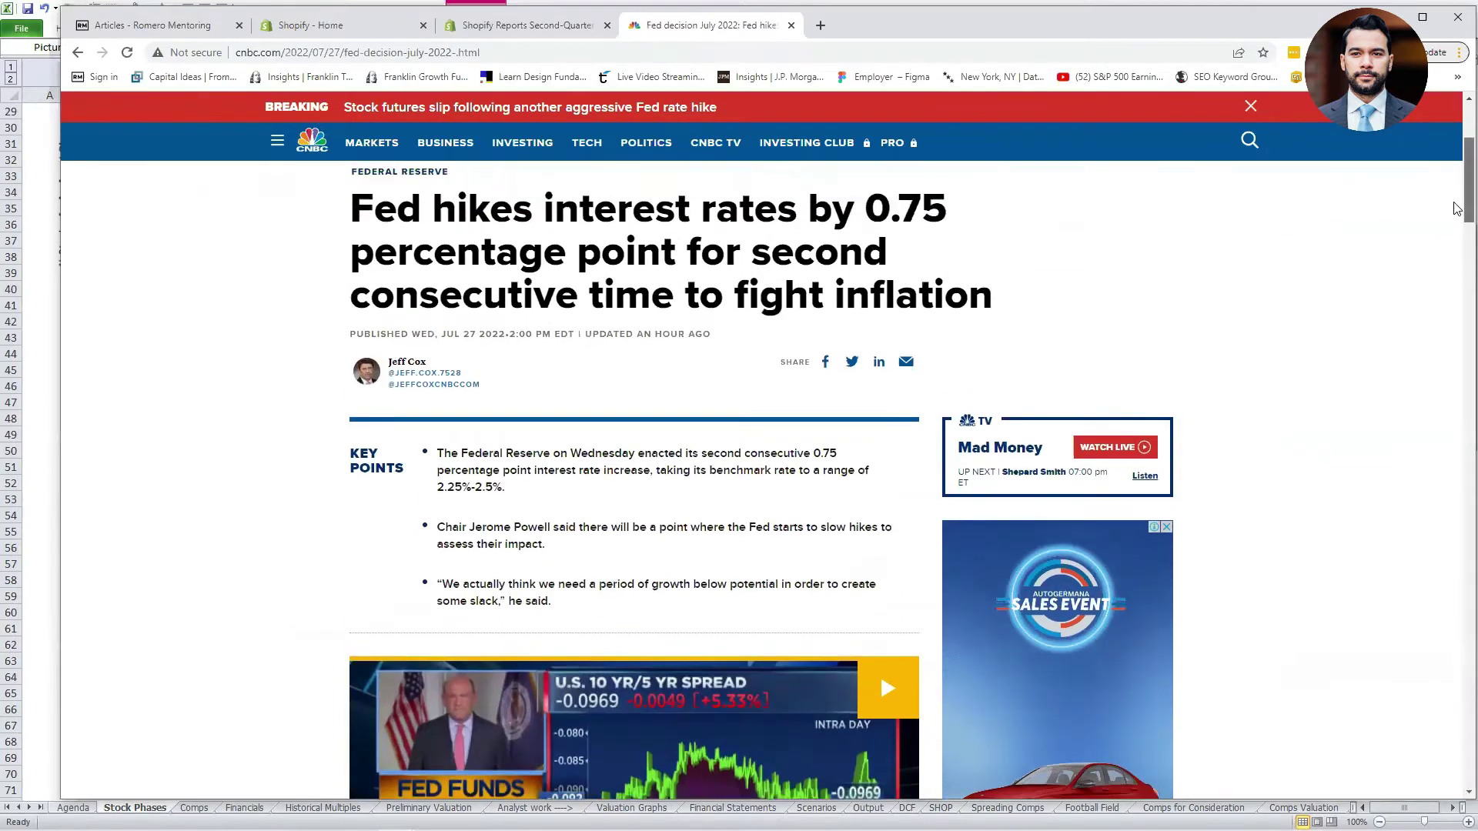
{"action": "scroll", "coordinate": [1457, 207], "scroll_direction": "up", "scroll_amount": 1}
{"action": "left_click_drag", "start_coordinate": [831, 266], "coordinate": [929, 250]}
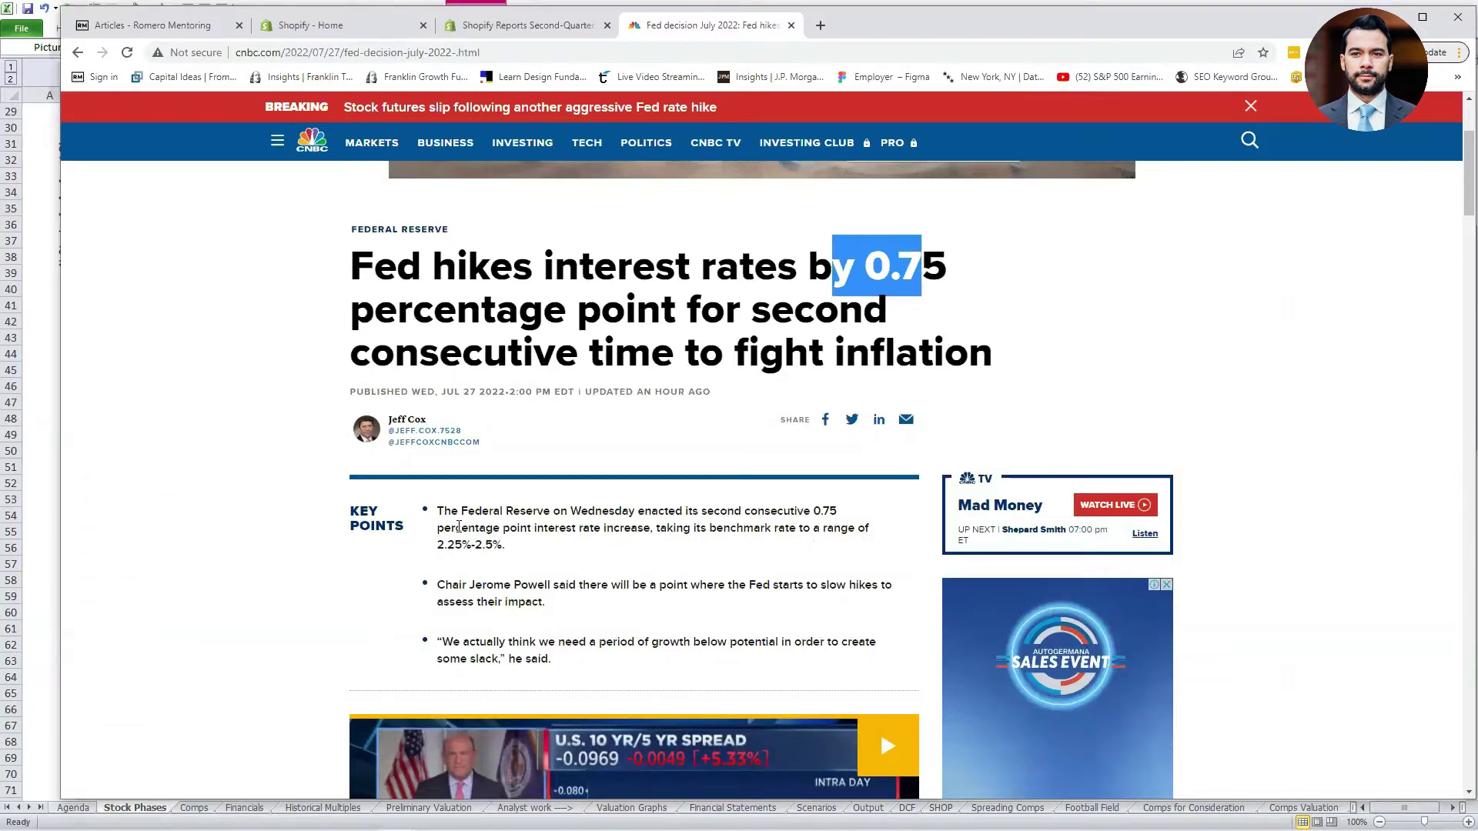
{"action": "left_click_drag", "start_coordinate": [456, 528], "coordinate": [516, 547]}
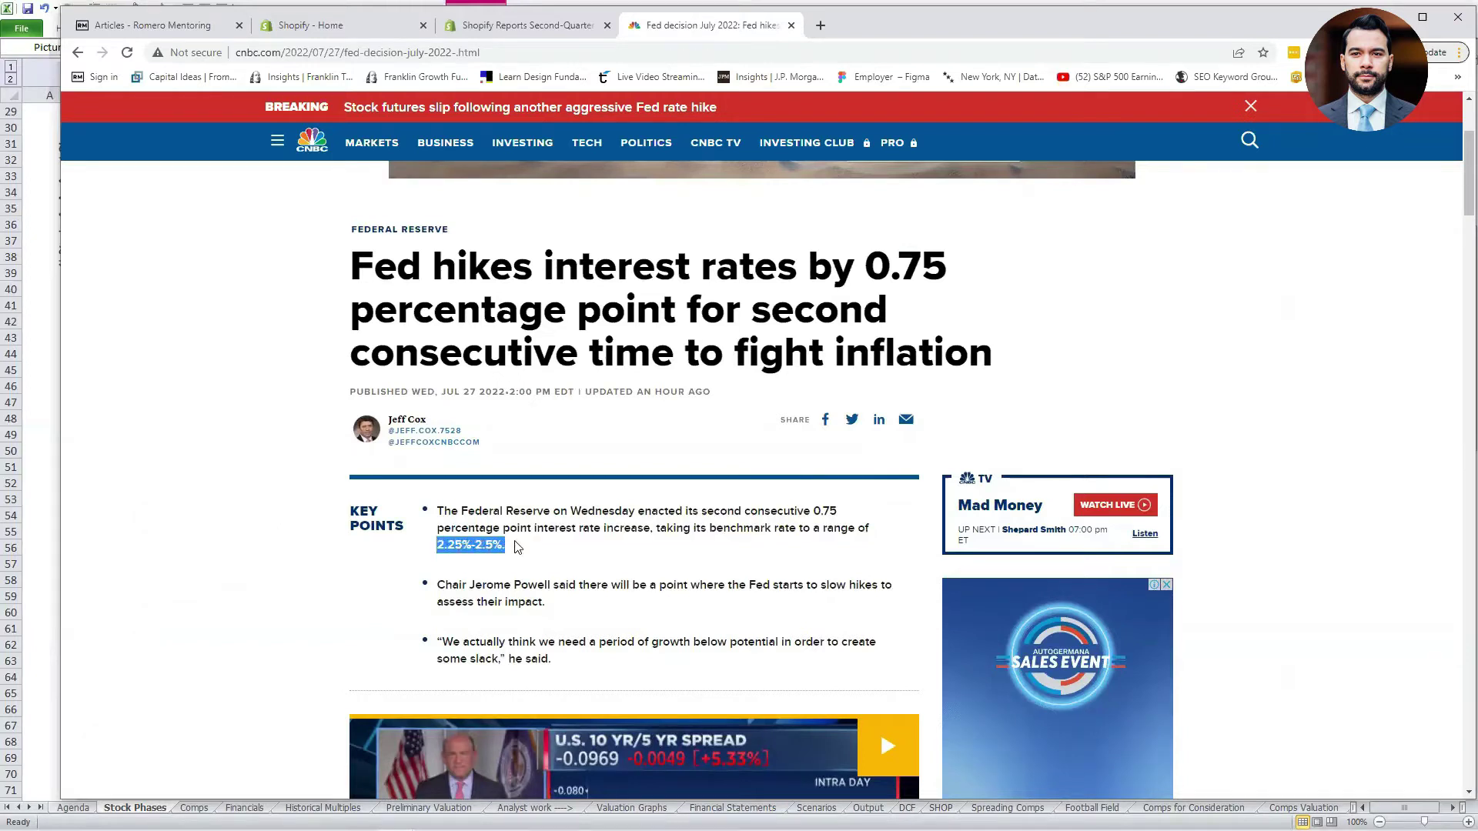
{"action": "triple_click", "coordinate": [482, 546]}
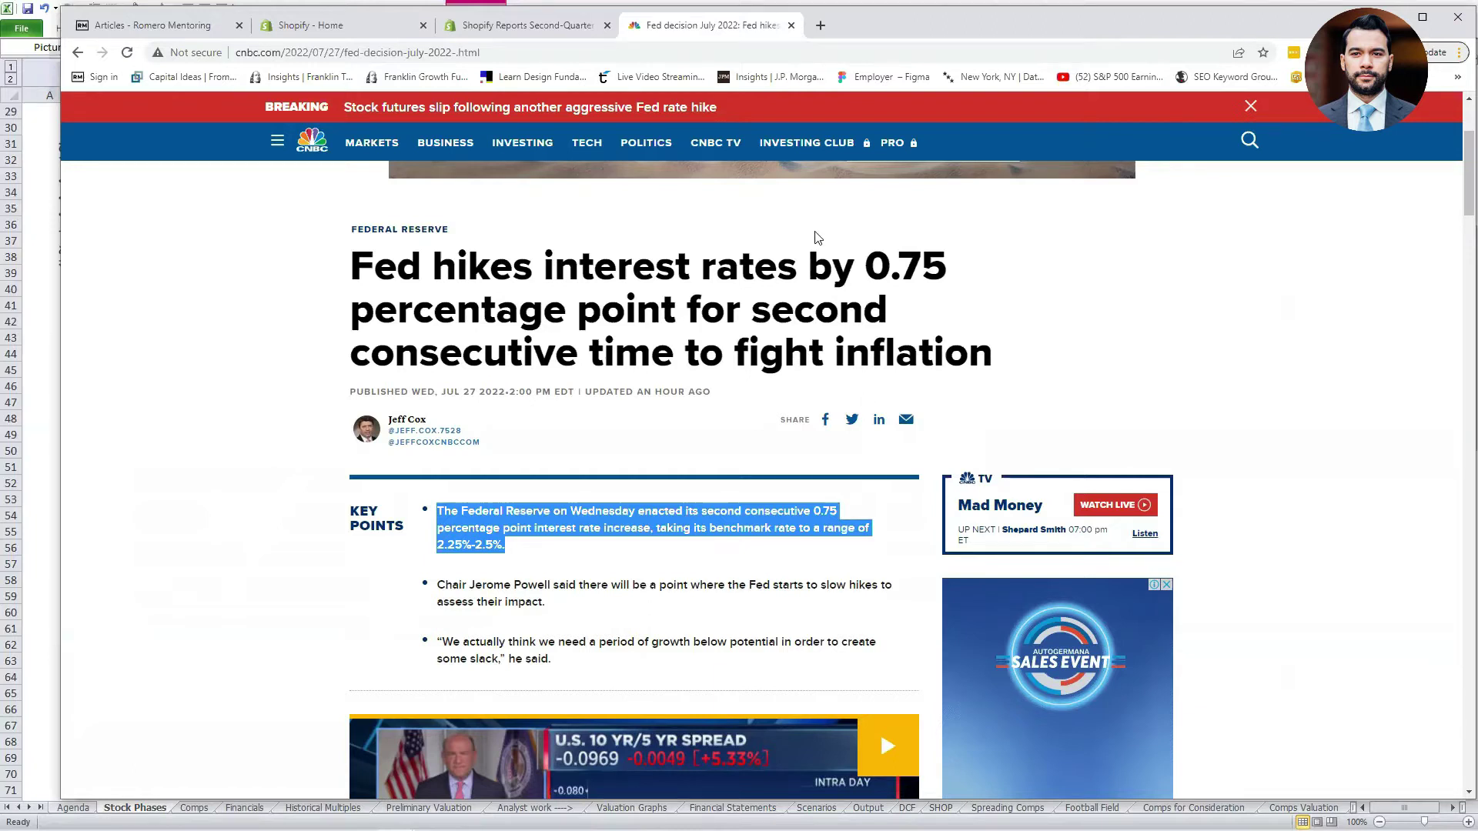
{"action": "left_click", "coordinate": [44, 365]}
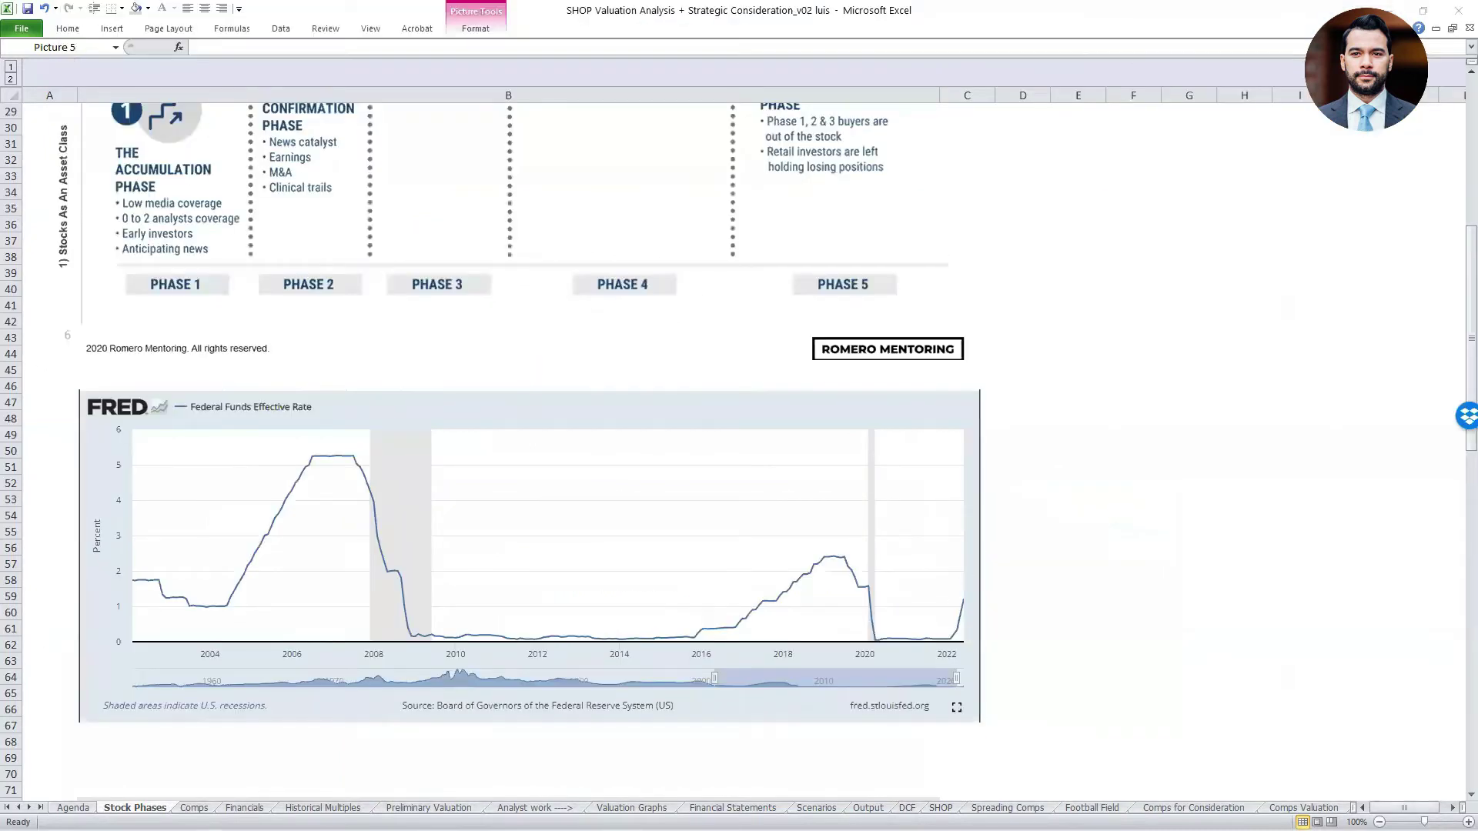
{"action": "mouse_move", "coordinate": [976, 584]}
{"action": "left_mouse_down"}
{"action": "mouse_move", "coordinate": [935, 612]}
{"action": "mouse_move", "coordinate": [999, 608]}
{"action": "mouse_move", "coordinate": [969, 567]}
{"action": "left_mouse_up"}
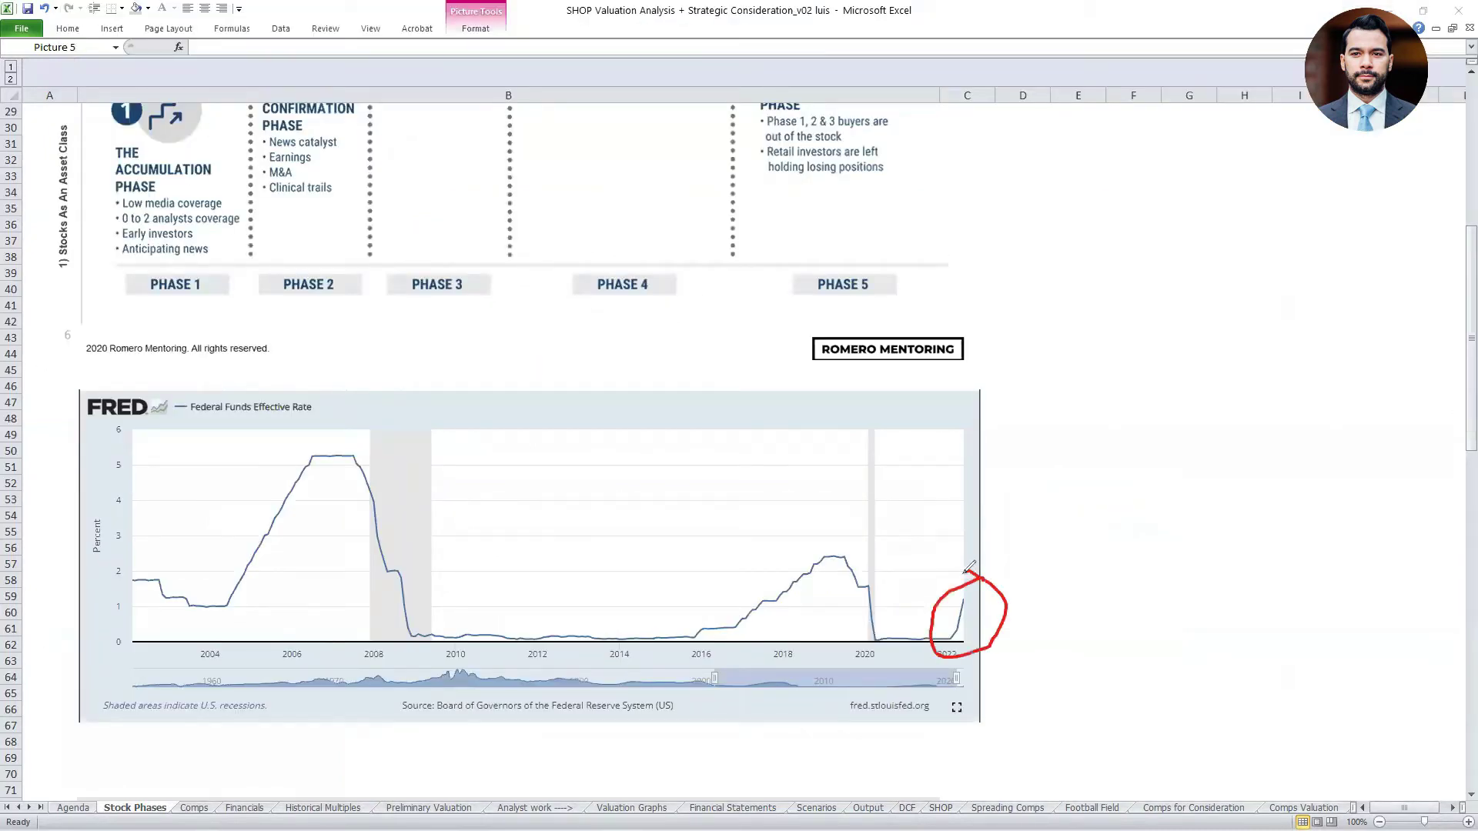
{"action": "left_click", "coordinate": [902, 508]}
{"action": "scroll", "coordinate": [1065, 369], "scroll_direction": "up", "scroll_amount": 4}
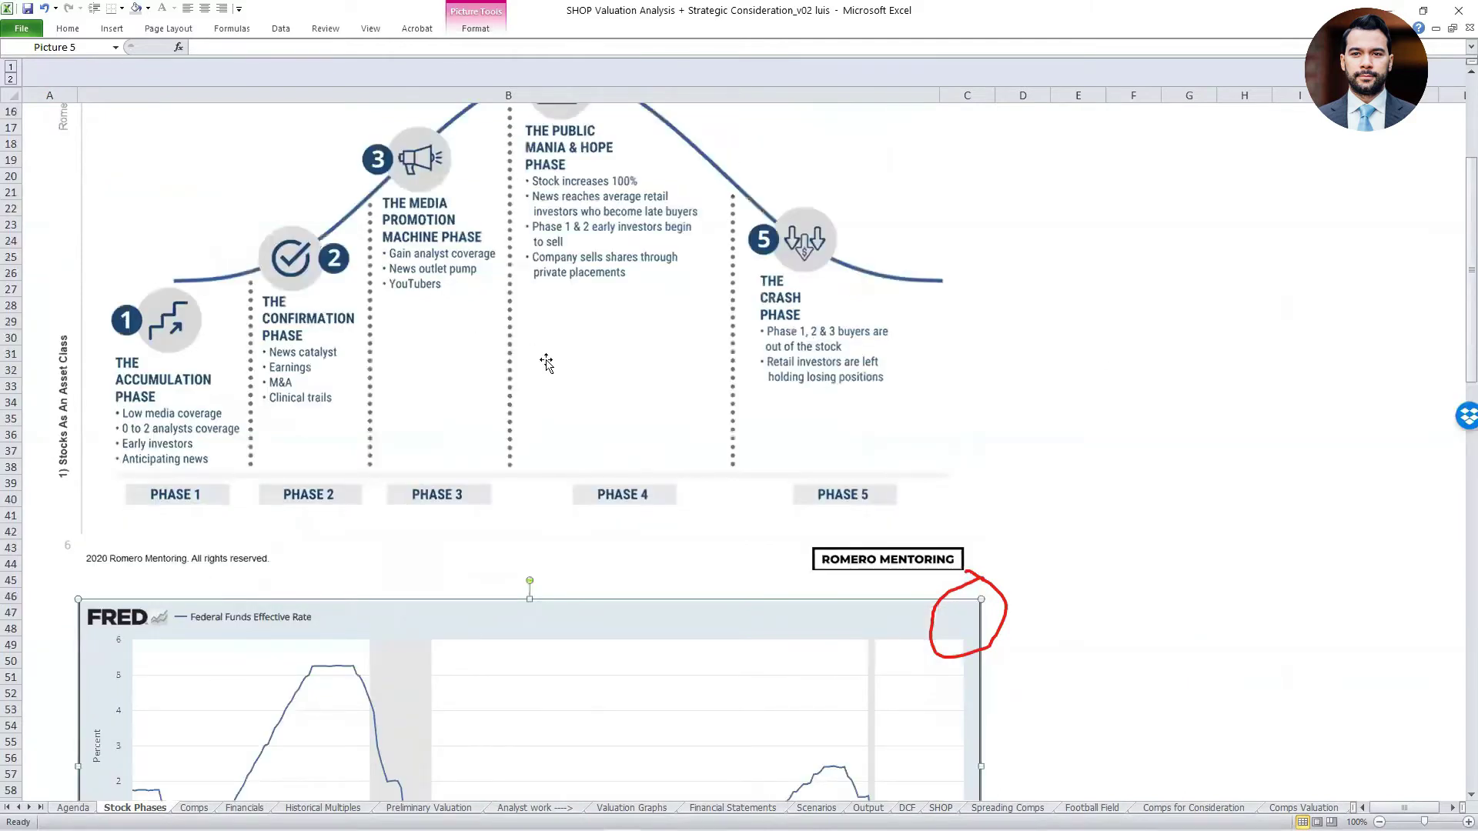
{"action": "scroll", "coordinate": [546, 363], "scroll_direction": "down", "scroll_amount": 4}
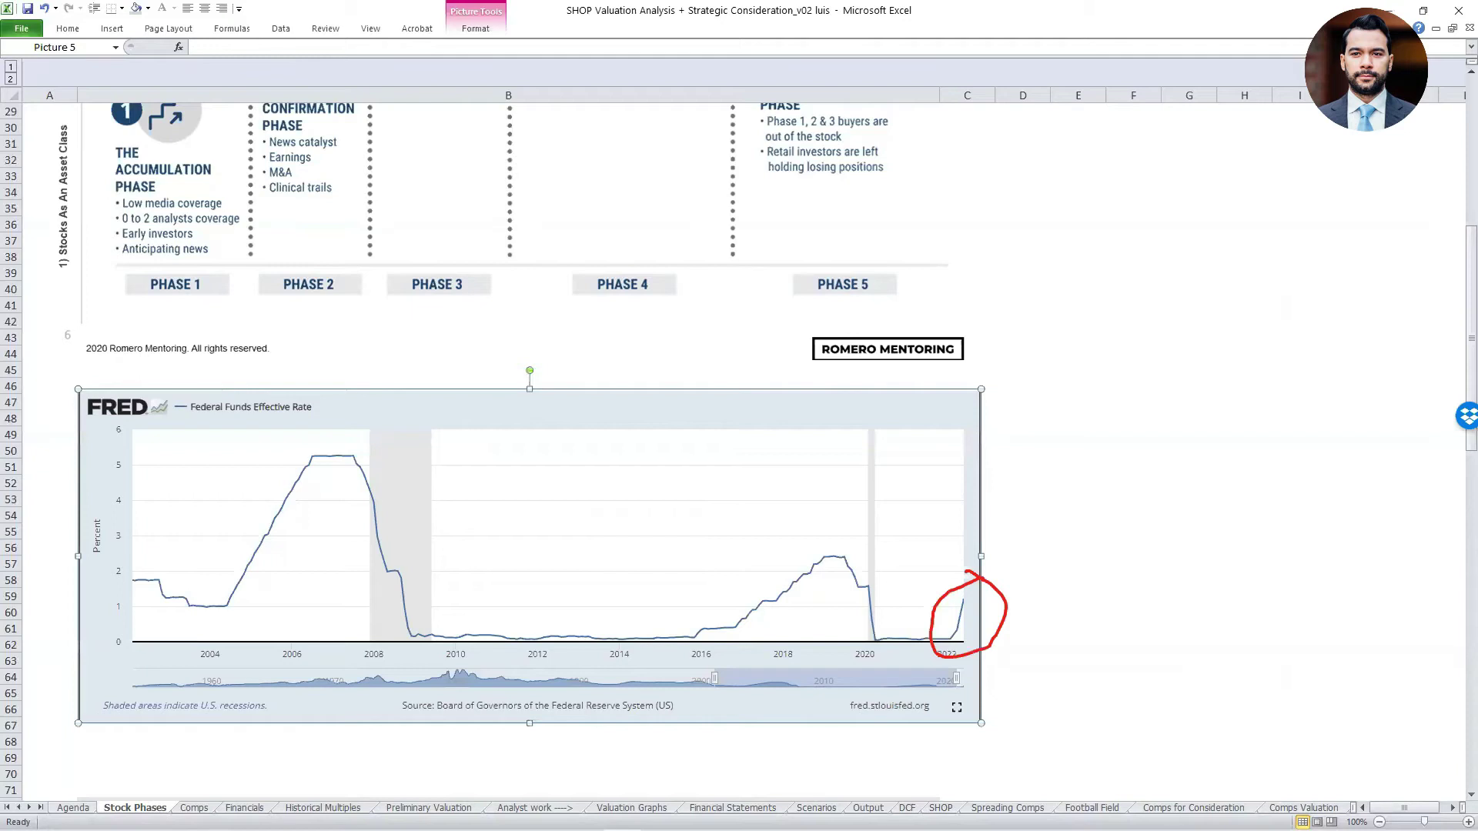
{"action": "key", "text": "Escape"}
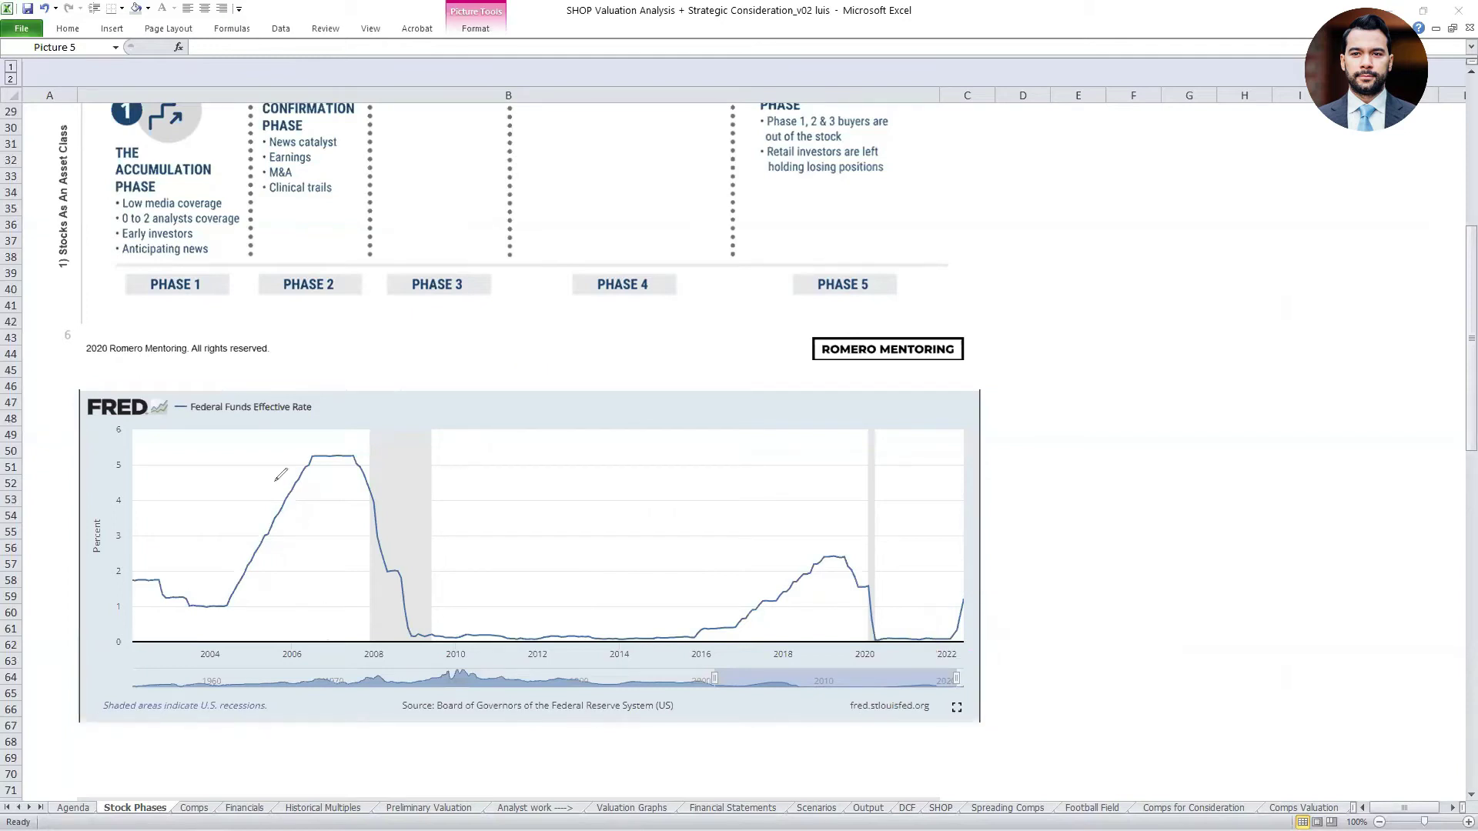
{"action": "left_click_drag", "start_coordinate": [189, 603], "coordinate": [311, 428]}
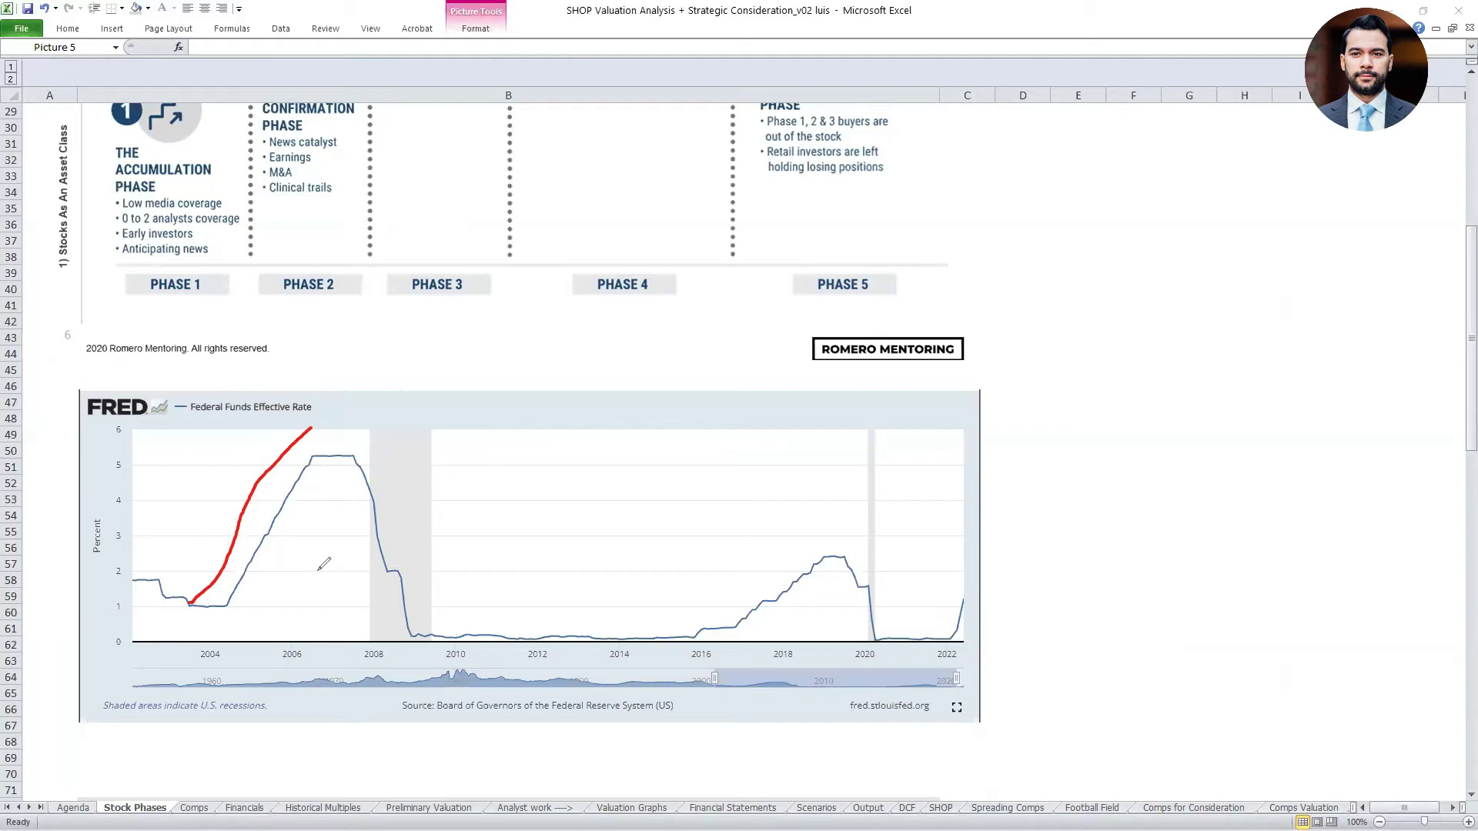
{"action": "mouse_move", "coordinate": [309, 445]}
{"action": "left_mouse_down"}
{"action": "mouse_move", "coordinate": [250, 497]}
{"action": "mouse_move", "coordinate": [220, 585]}
{"action": "mouse_move", "coordinate": [247, 612]}
{"action": "mouse_move", "coordinate": [308, 440]}
{"action": "left_mouse_up"}
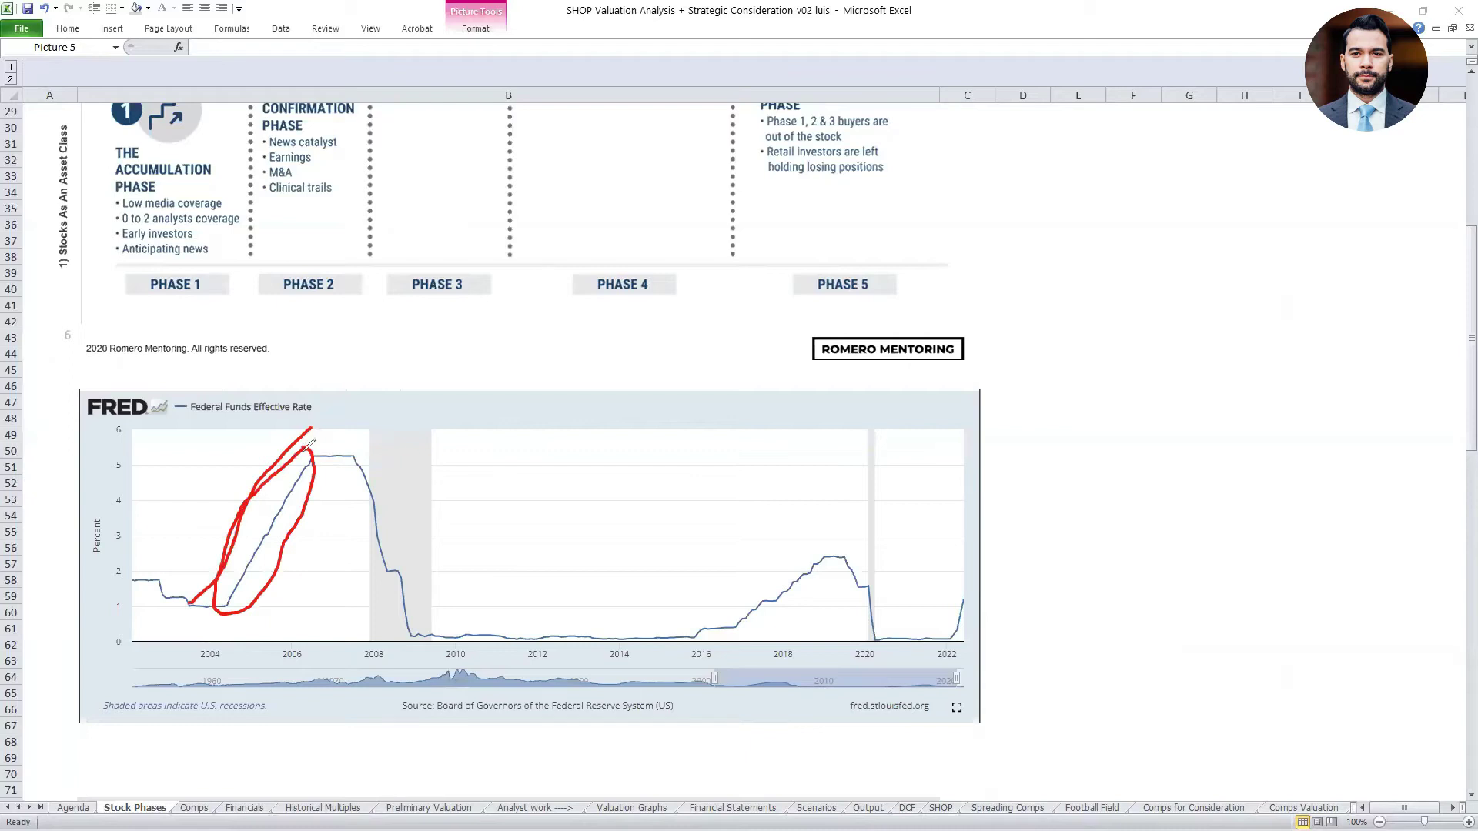
{"action": "mouse_move", "coordinate": [354, 506]}
{"action": "left_mouse_down"}
{"action": "mouse_move", "coordinate": [366, 448]}
{"action": "mouse_move", "coordinate": [411, 545]}
{"action": "mouse_move", "coordinate": [427, 637]}
{"action": "mouse_move", "coordinate": [354, 520]}
{"action": "mouse_move", "coordinate": [354, 493]}
{"action": "left_mouse_up"}
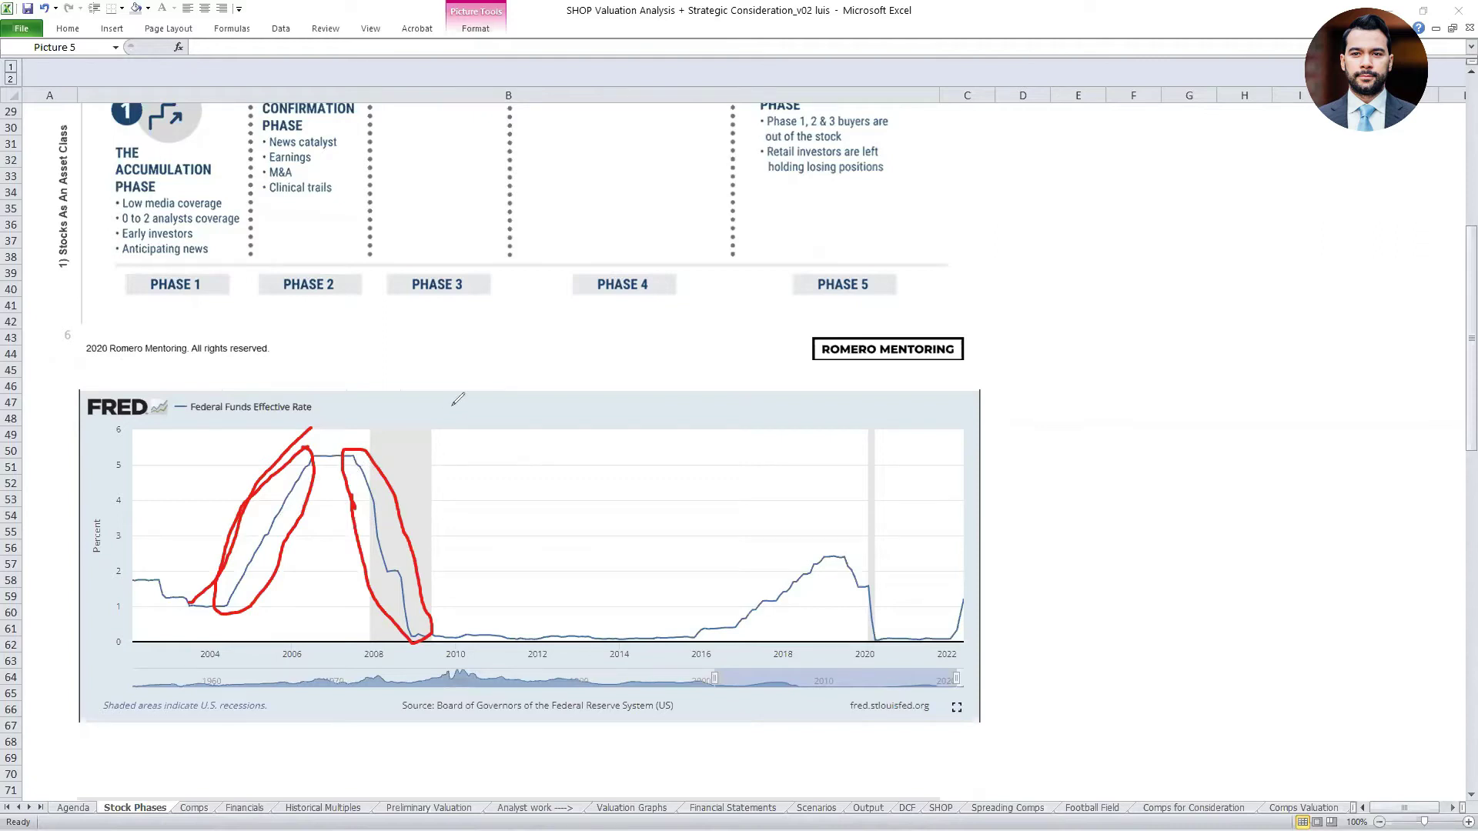
{"action": "mouse_move", "coordinate": [828, 551]}
{"action": "left_mouse_down"}
{"action": "mouse_move", "coordinate": [708, 594]}
{"action": "mouse_move", "coordinate": [725, 654]}
{"action": "mouse_move", "coordinate": [804, 627]}
{"action": "mouse_move", "coordinate": [808, 558]}
{"action": "mouse_move", "coordinate": [879, 639]}
{"action": "mouse_move", "coordinate": [846, 577]}
{"action": "left_mouse_up"}
{"action": "mouse_move", "coordinate": [933, 643]}
{"action": "left_mouse_down"}
{"action": "mouse_move", "coordinate": [1055, 522]}
{"action": "mouse_move", "coordinate": [1097, 515]}
{"action": "mouse_move", "coordinate": [1123, 481]}
{"action": "mouse_move", "coordinate": [1172, 529]}
{"action": "mouse_move", "coordinate": [1216, 502]}
{"action": "left_mouse_up"}
{"action": "left_click_drag", "start_coordinate": [1218, 485], "coordinate": [1224, 562]}
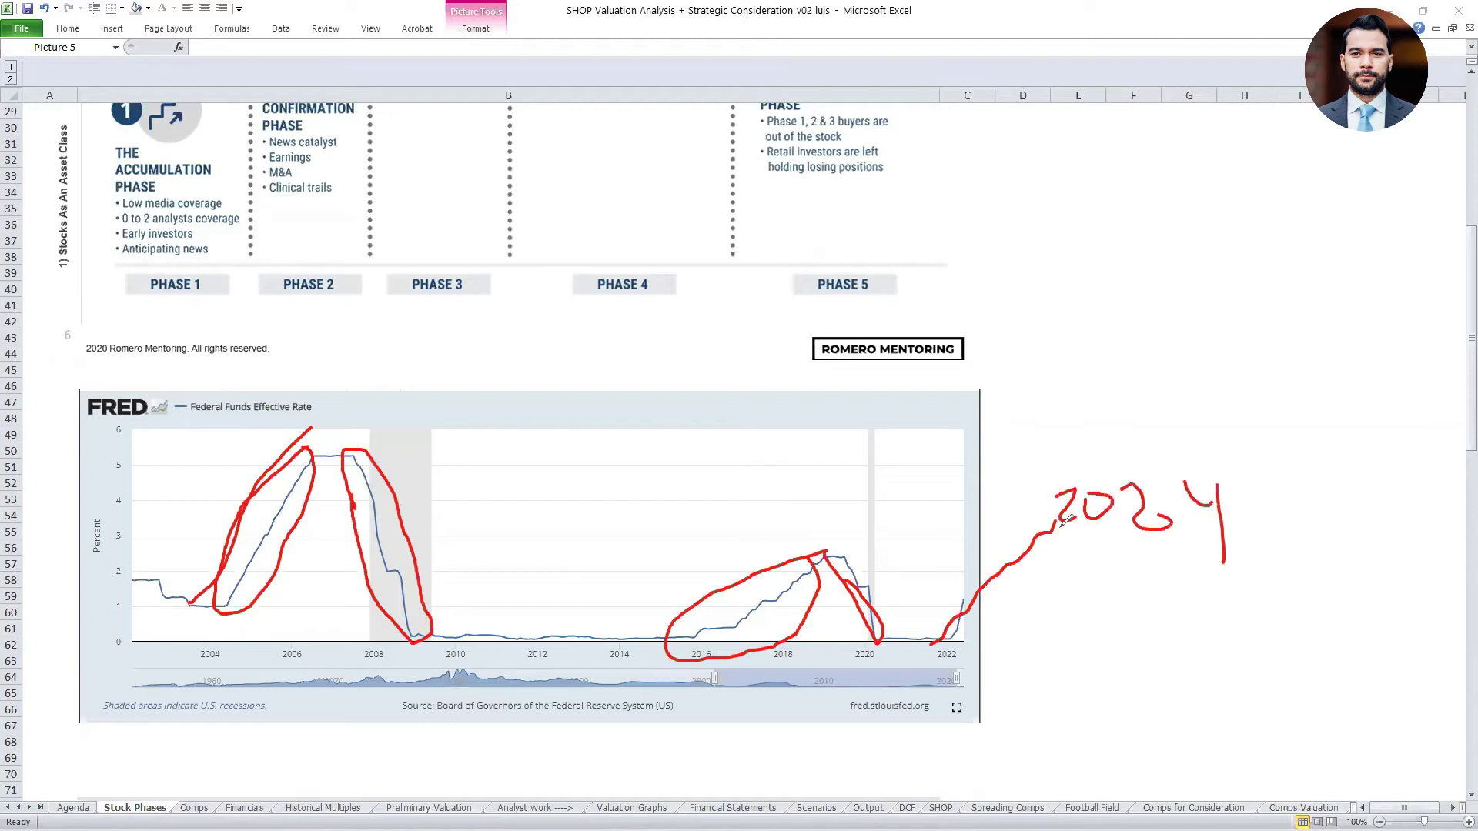
{"action": "left_click_drag", "start_coordinate": [1057, 525], "coordinate": [1129, 525]}
{"action": "left_click_drag", "start_coordinate": [1122, 530], "coordinate": [1212, 655]}
{"action": "left_click_drag", "start_coordinate": [1113, 539], "coordinate": [1261, 632]}
{"action": "left_click_drag", "start_coordinate": [1110, 562], "coordinate": [1104, 545]}
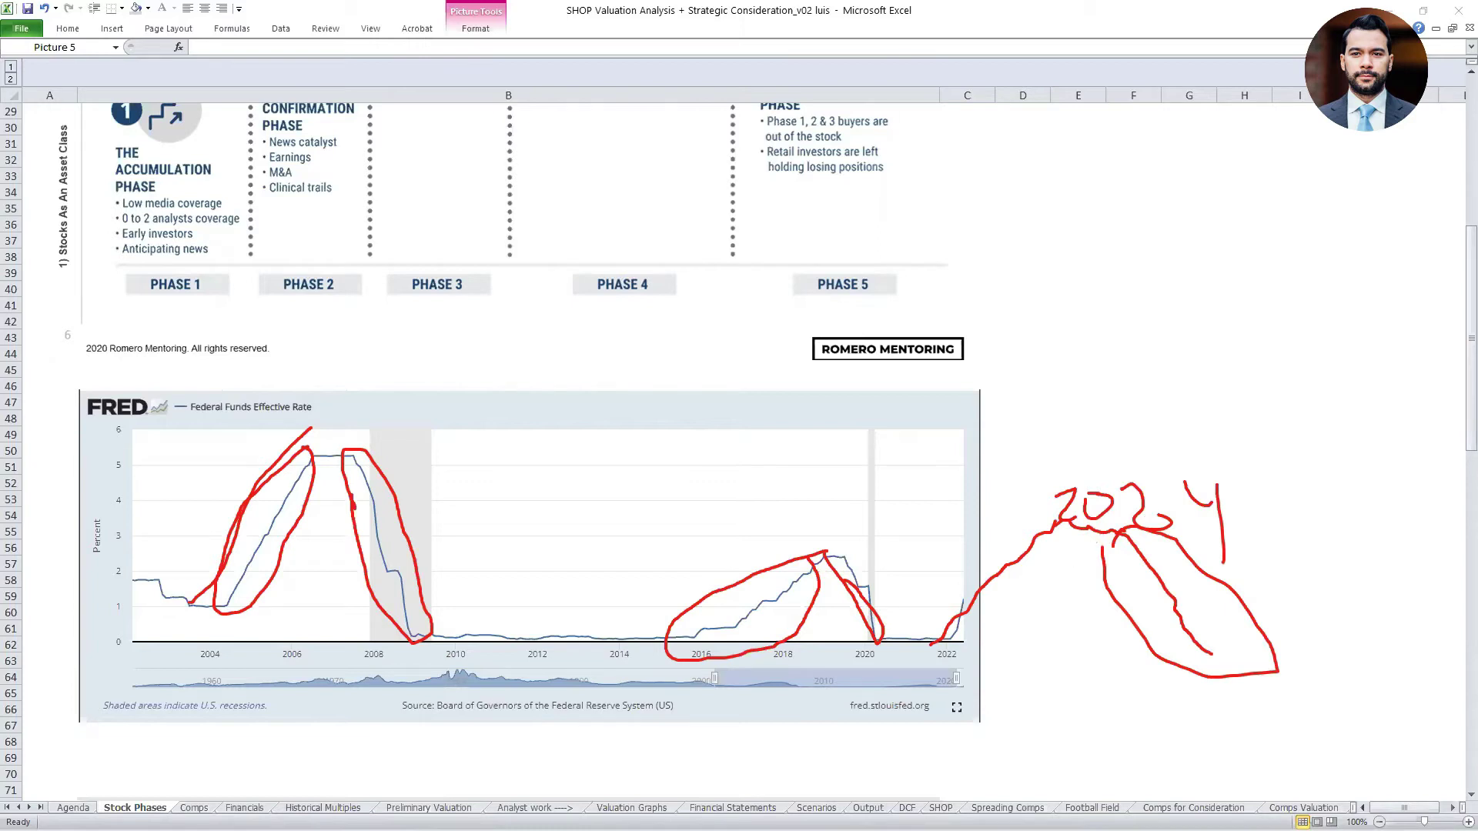
{"action": "key", "text": "e"}
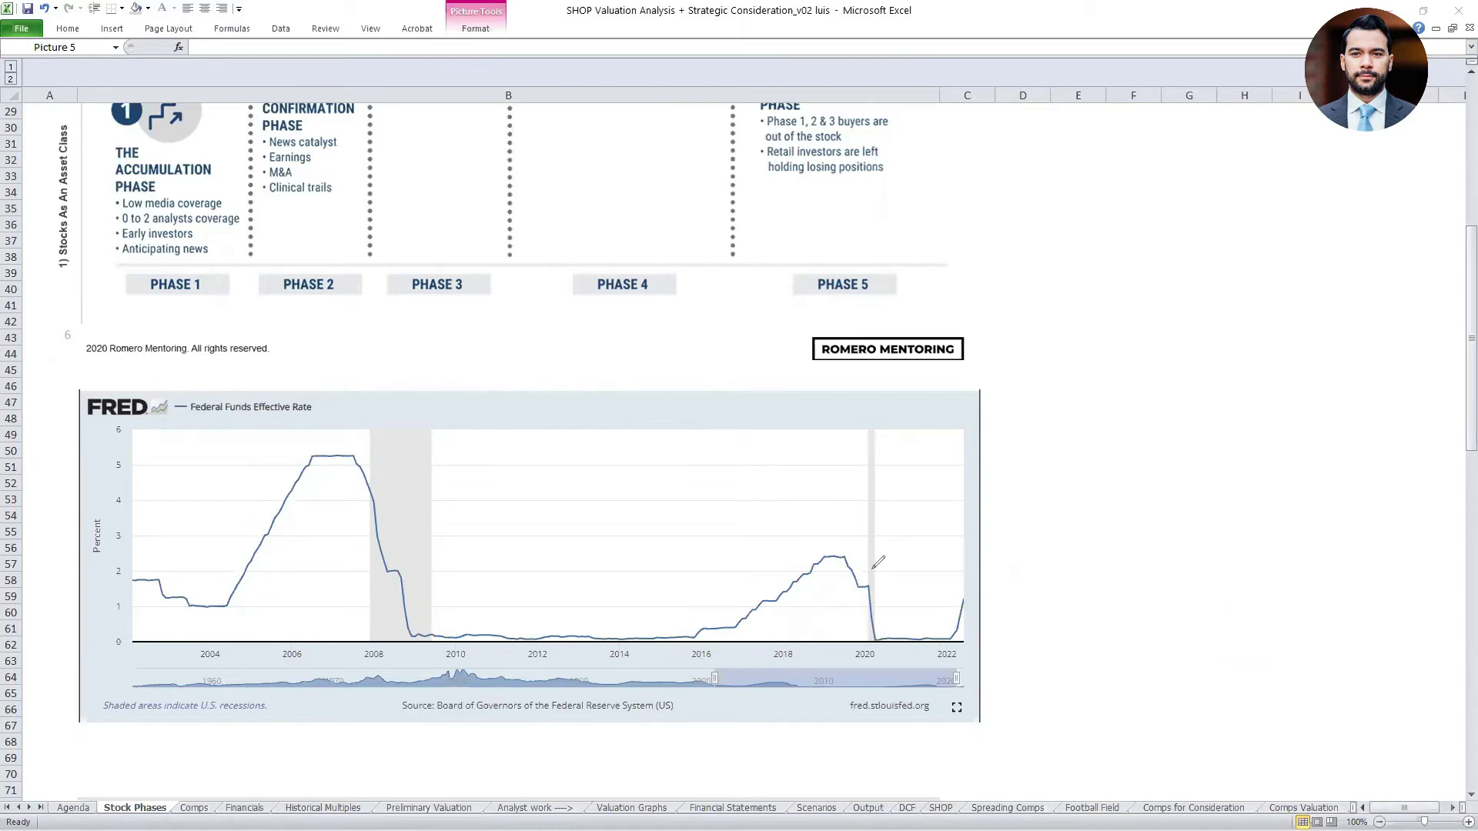
Scroll to the SHOP candlestick chart, then loop and erase a mark on the 2020–2021 rally.
{"action": "scroll", "coordinate": [1153, 589], "scroll_direction": "down", "scroll_amount": 13}
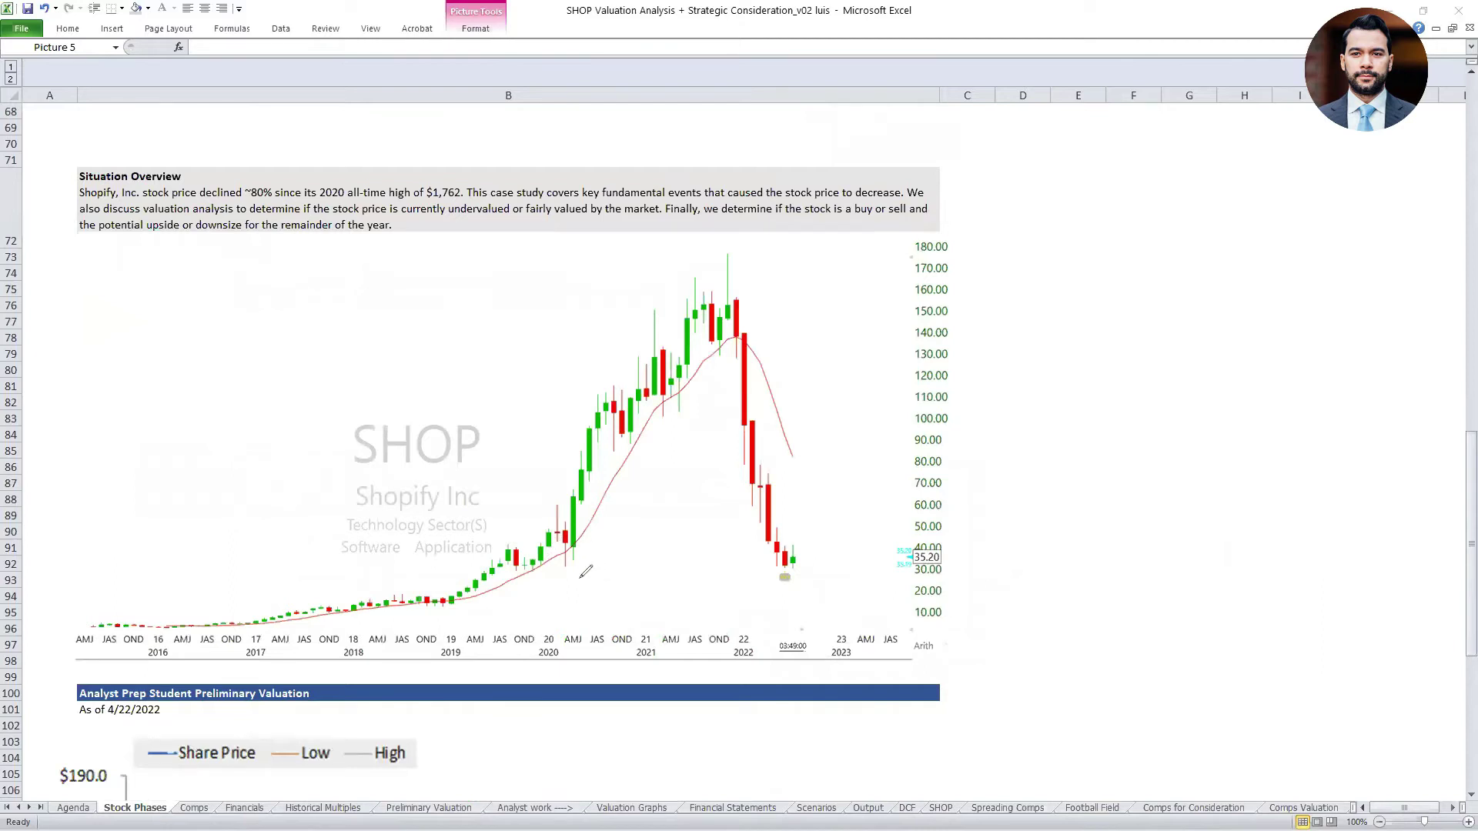
{"action": "mouse_move", "coordinate": [518, 564]}
{"action": "left_mouse_down"}
{"action": "mouse_move", "coordinate": [532, 646]}
{"action": "mouse_move", "coordinate": [719, 656]}
{"action": "mouse_move", "coordinate": [768, 347]}
{"action": "mouse_move", "coordinate": [590, 290]}
{"action": "mouse_move", "coordinate": [520, 460]}
{"action": "mouse_move", "coordinate": [514, 556]}
{"action": "left_mouse_up"}
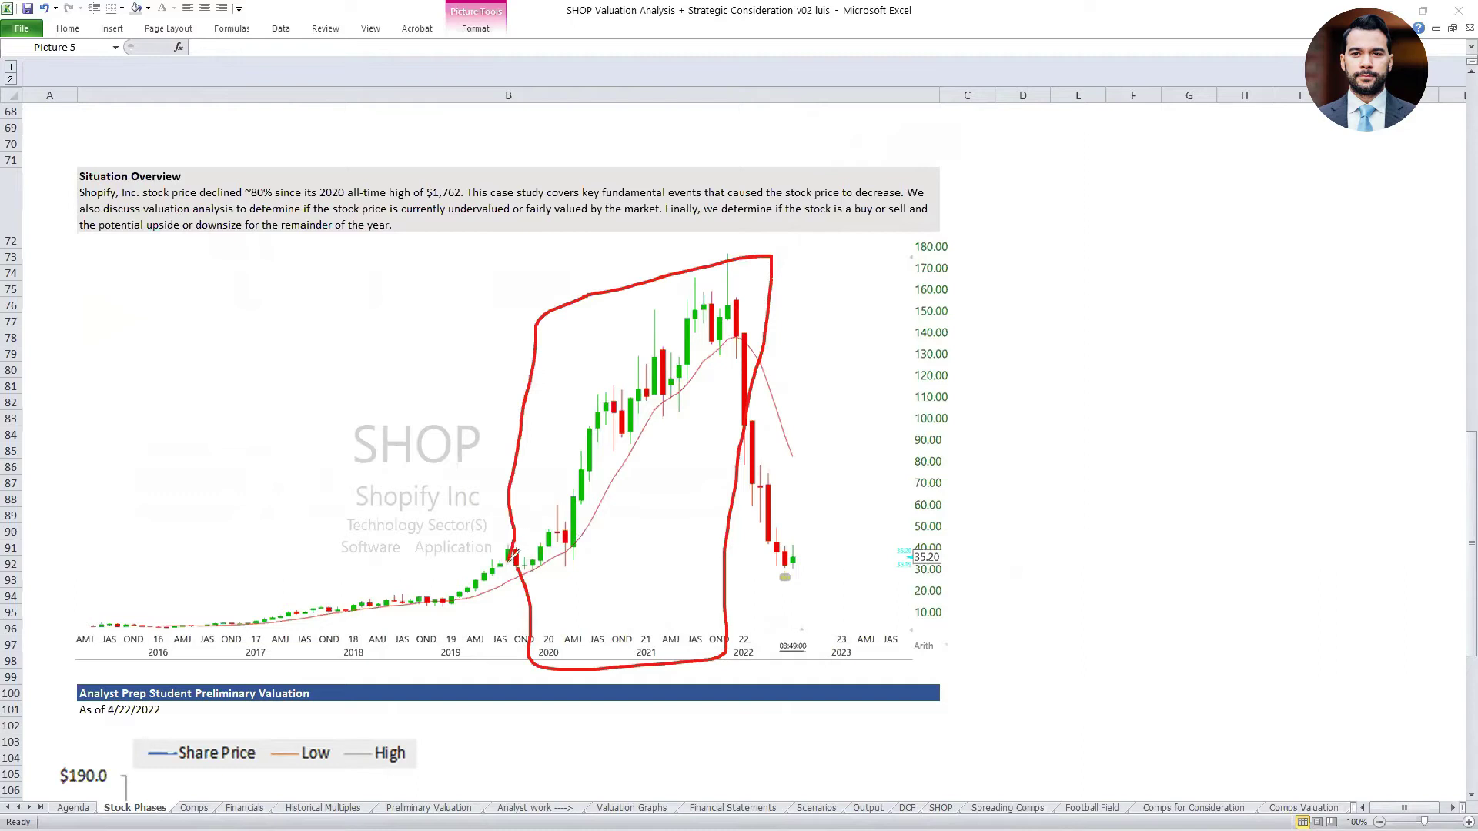
{"action": "key", "text": "e"}
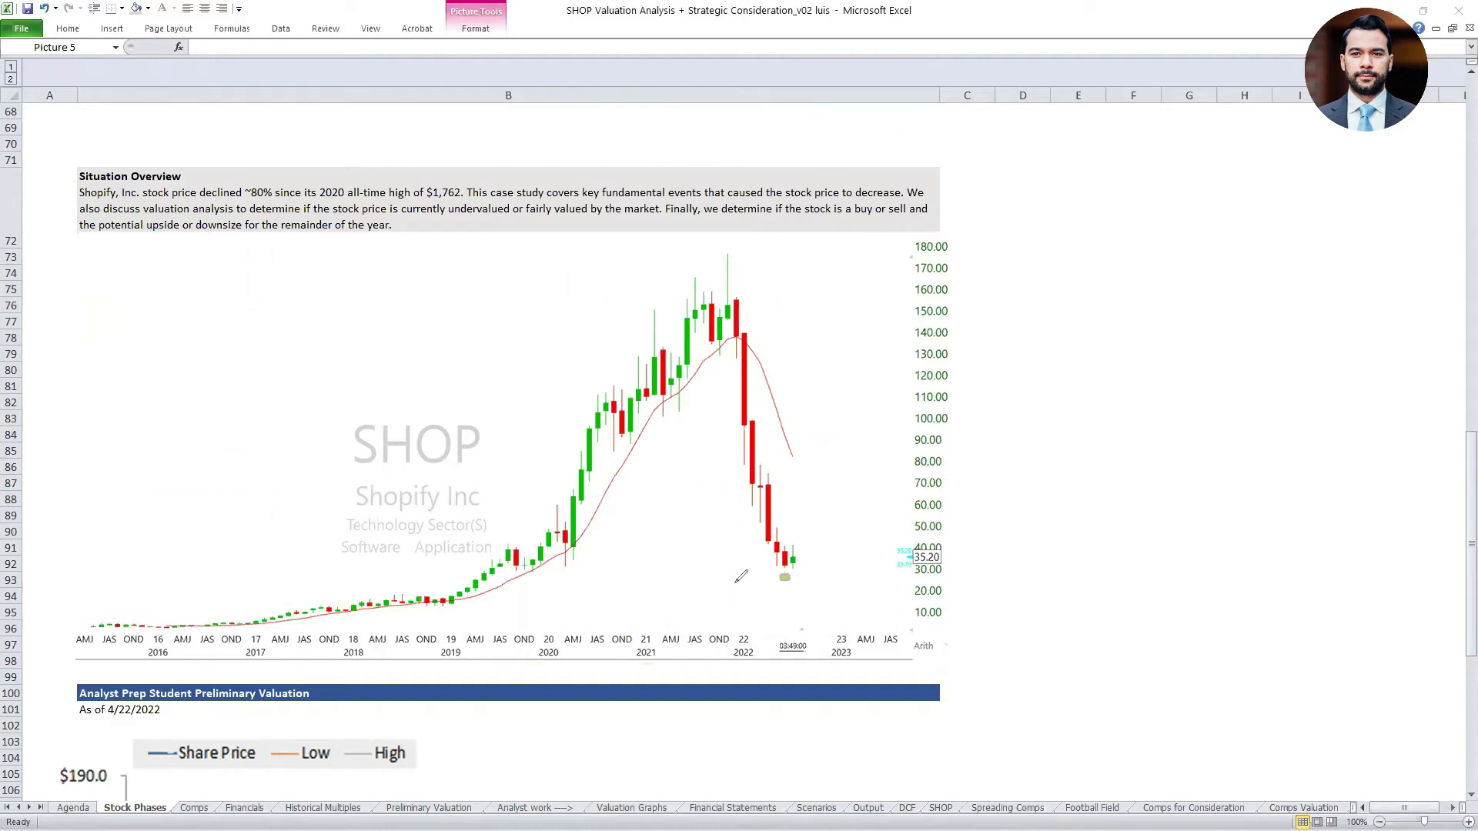
Annotate the 2021 peak with an arrow and a '90 – 80%' price-drop note.
{"action": "mouse_move", "coordinate": [714, 399]}
{"action": "left_mouse_down"}
{"action": "mouse_move", "coordinate": [706, 339]}
{"action": "mouse_move", "coordinate": [852, 470]}
{"action": "mouse_move", "coordinate": [945, 683]}
{"action": "mouse_move", "coordinate": [720, 360]}
{"action": "left_mouse_up"}
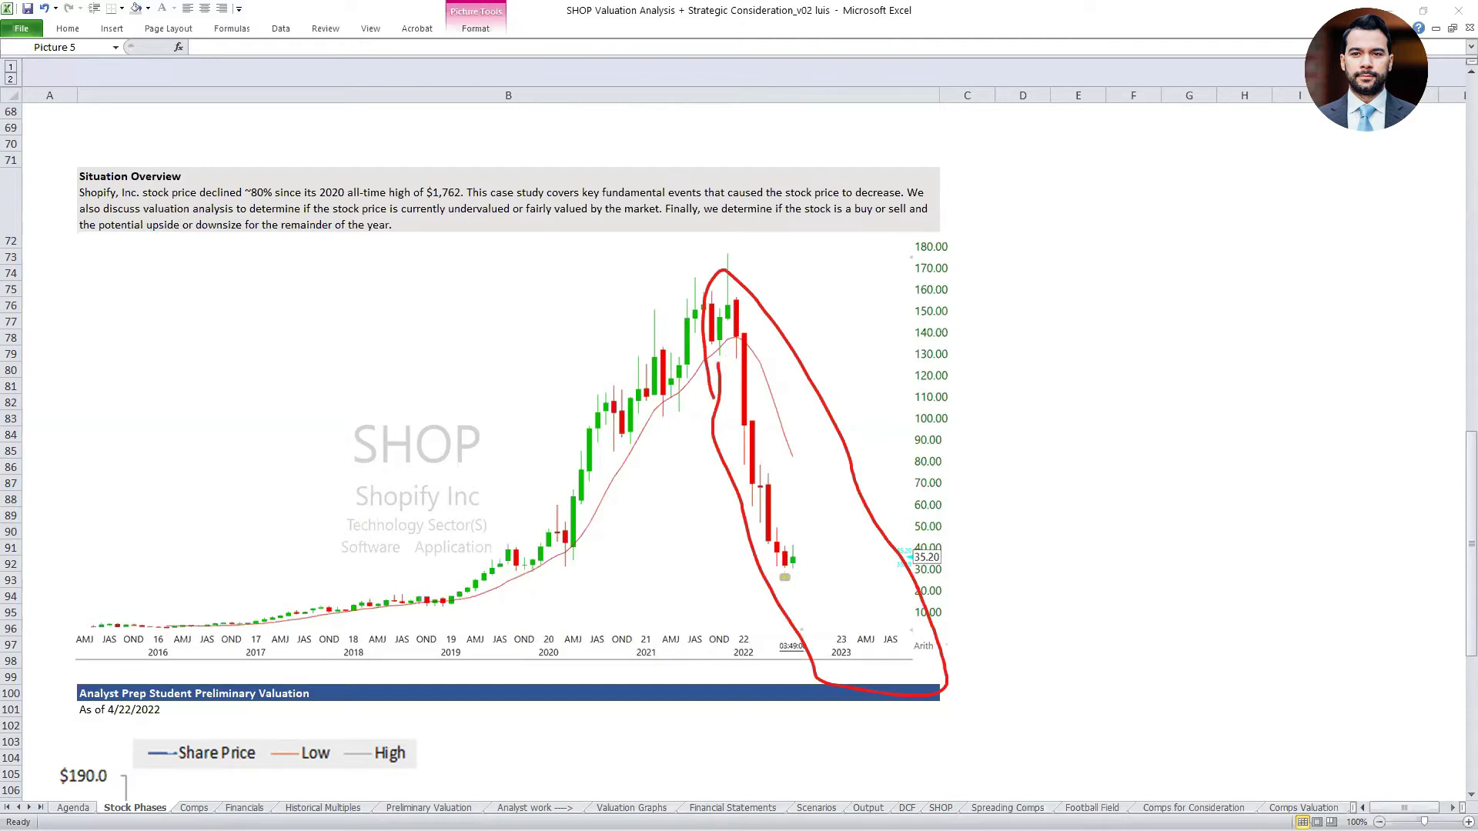
{"action": "mouse_move", "coordinate": [580, 345]}
{"action": "left_mouse_down"}
{"action": "mouse_move", "coordinate": [725, 332]}
{"action": "mouse_move", "coordinate": [769, 382]}
{"action": "mouse_move", "coordinate": [851, 540]}
{"action": "left_mouse_up"}
{"action": "left_click_drag", "start_coordinate": [870, 315], "coordinate": [872, 391]}
{"action": "mouse_move", "coordinate": [901, 338]}
{"action": "left_mouse_down"}
{"action": "mouse_move", "coordinate": [916, 376]}
{"action": "mouse_move", "coordinate": [902, 336]}
{"action": "left_mouse_up"}
{"action": "mouse_move", "coordinate": [955, 352]}
{"action": "left_mouse_down"}
{"action": "mouse_move", "coordinate": [1093, 362]}
{"action": "mouse_move", "coordinate": [1100, 319]}
{"action": "left_mouse_up"}
{"action": "mouse_move", "coordinate": [1136, 331]}
{"action": "left_mouse_down"}
{"action": "mouse_move", "coordinate": [1125, 361]}
{"action": "mouse_move", "coordinate": [1138, 331]}
{"action": "left_mouse_up"}
{"action": "left_click_drag", "start_coordinate": [1164, 320], "coordinate": [1164, 404]}
{"action": "left_click", "coordinate": [1199, 388]}
Circle the latest candles near 35, add a question mark, then clear all red annotations.
{"action": "mouse_move", "coordinate": [802, 558]}
{"action": "left_mouse_down"}
{"action": "mouse_move", "coordinate": [765, 593]}
{"action": "mouse_move", "coordinate": [889, 536]}
{"action": "mouse_move", "coordinate": [997, 396]}
{"action": "mouse_move", "coordinate": [1016, 398]}
{"action": "mouse_move", "coordinate": [1034, 443]}
{"action": "mouse_move", "coordinate": [1071, 470]}
{"action": "mouse_move", "coordinate": [1075, 539]}
{"action": "left_mouse_up"}
{"action": "left_click_drag", "start_coordinate": [1086, 550], "coordinate": [1084, 560]}
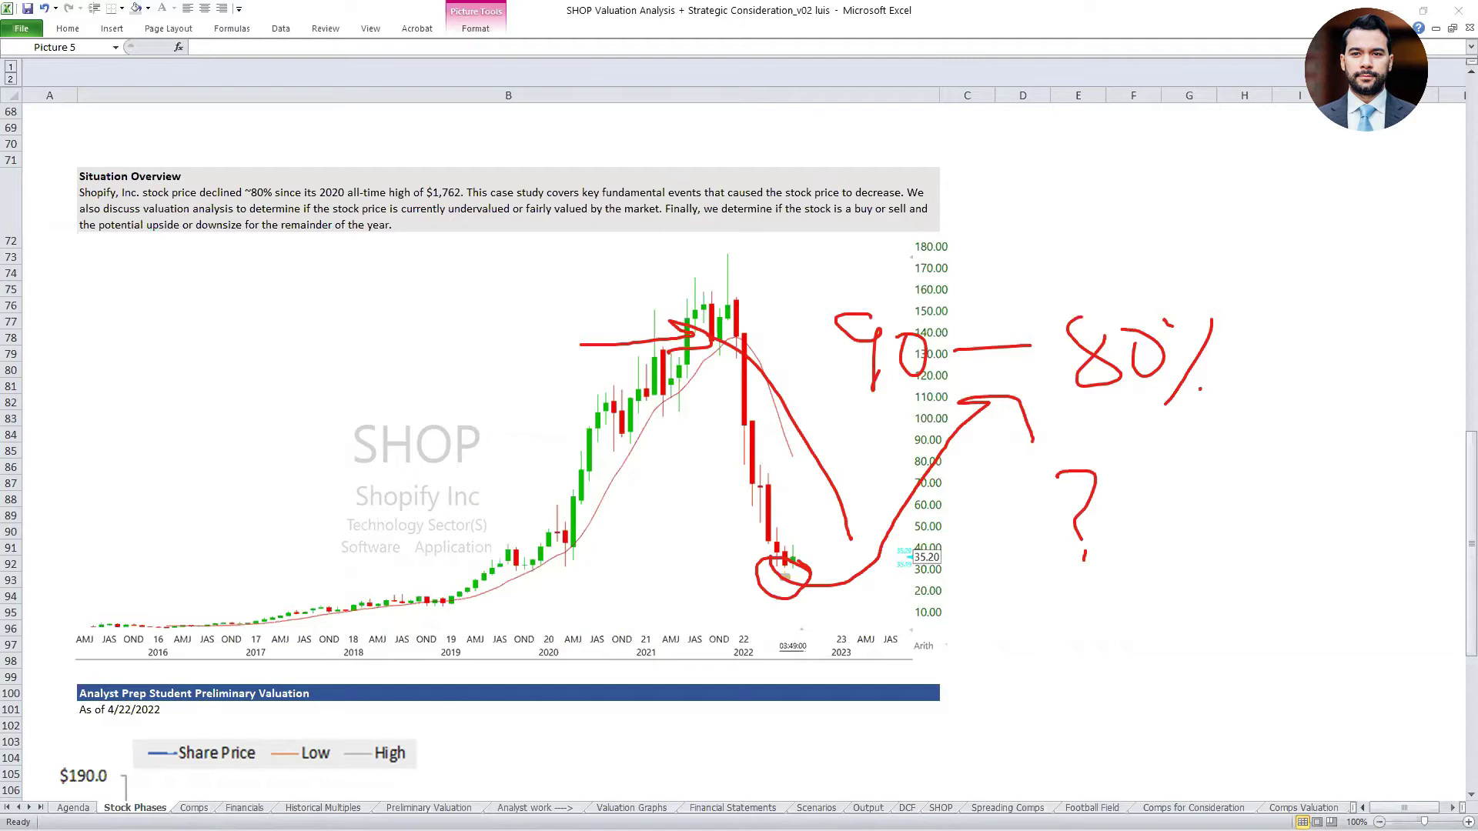
{"action": "key", "text": "e"}
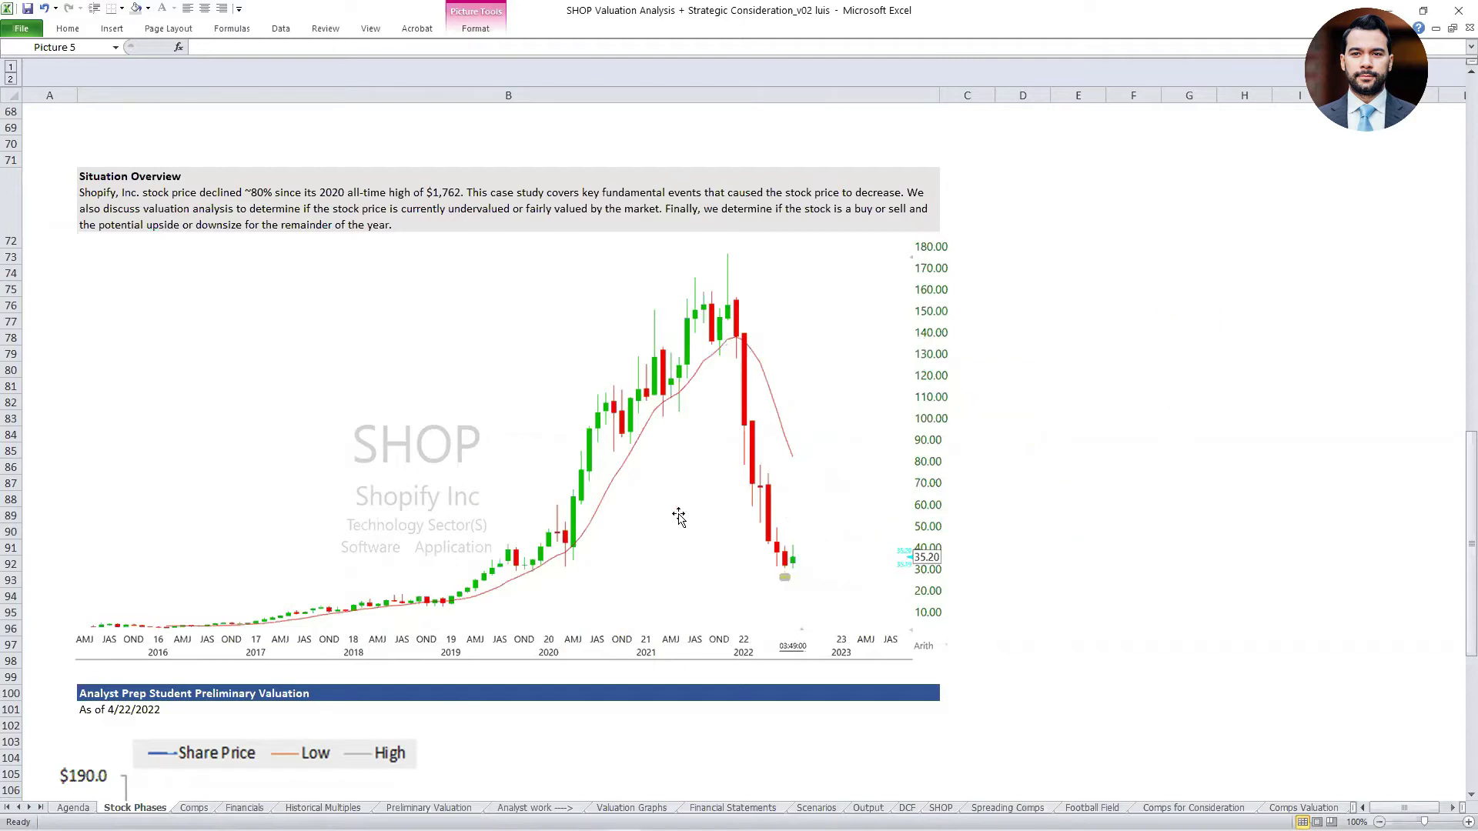
{"action": "scroll", "coordinate": [676, 515], "scroll_direction": "down", "scroll_amount": 9}
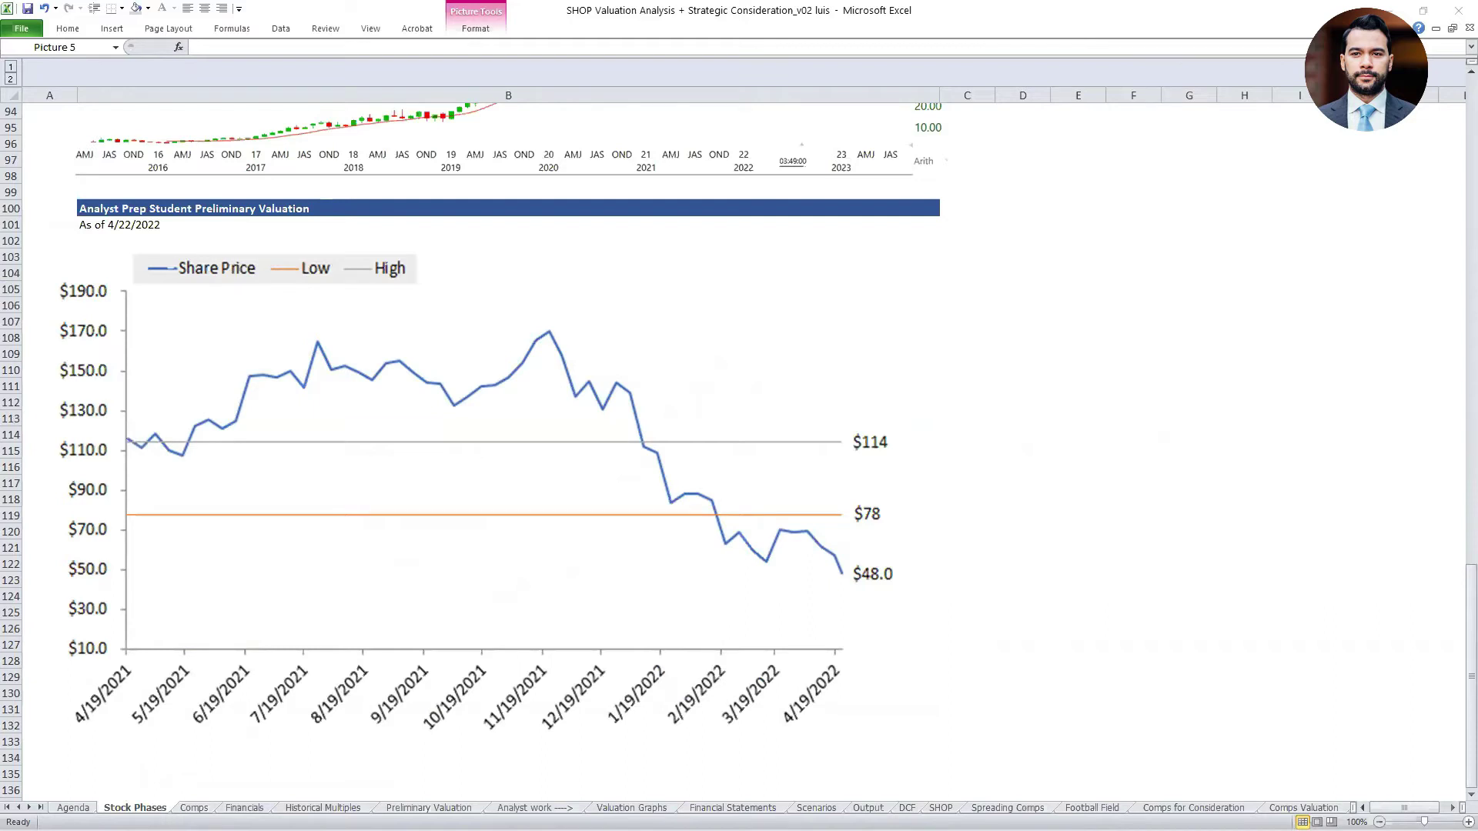
Circle the Share Price legend and $48.0 label; underline the as-of date 4/22/2022 and Low legend.
{"action": "left_click", "coordinate": [154, 286]}
{"action": "mouse_move", "coordinate": [154, 285]}
{"action": "left_mouse_down"}
{"action": "mouse_move", "coordinate": [261, 246]}
{"action": "mouse_move", "coordinate": [185, 245]}
{"action": "mouse_move", "coordinate": [146, 273]}
{"action": "mouse_move", "coordinate": [168, 294]}
{"action": "left_mouse_up"}
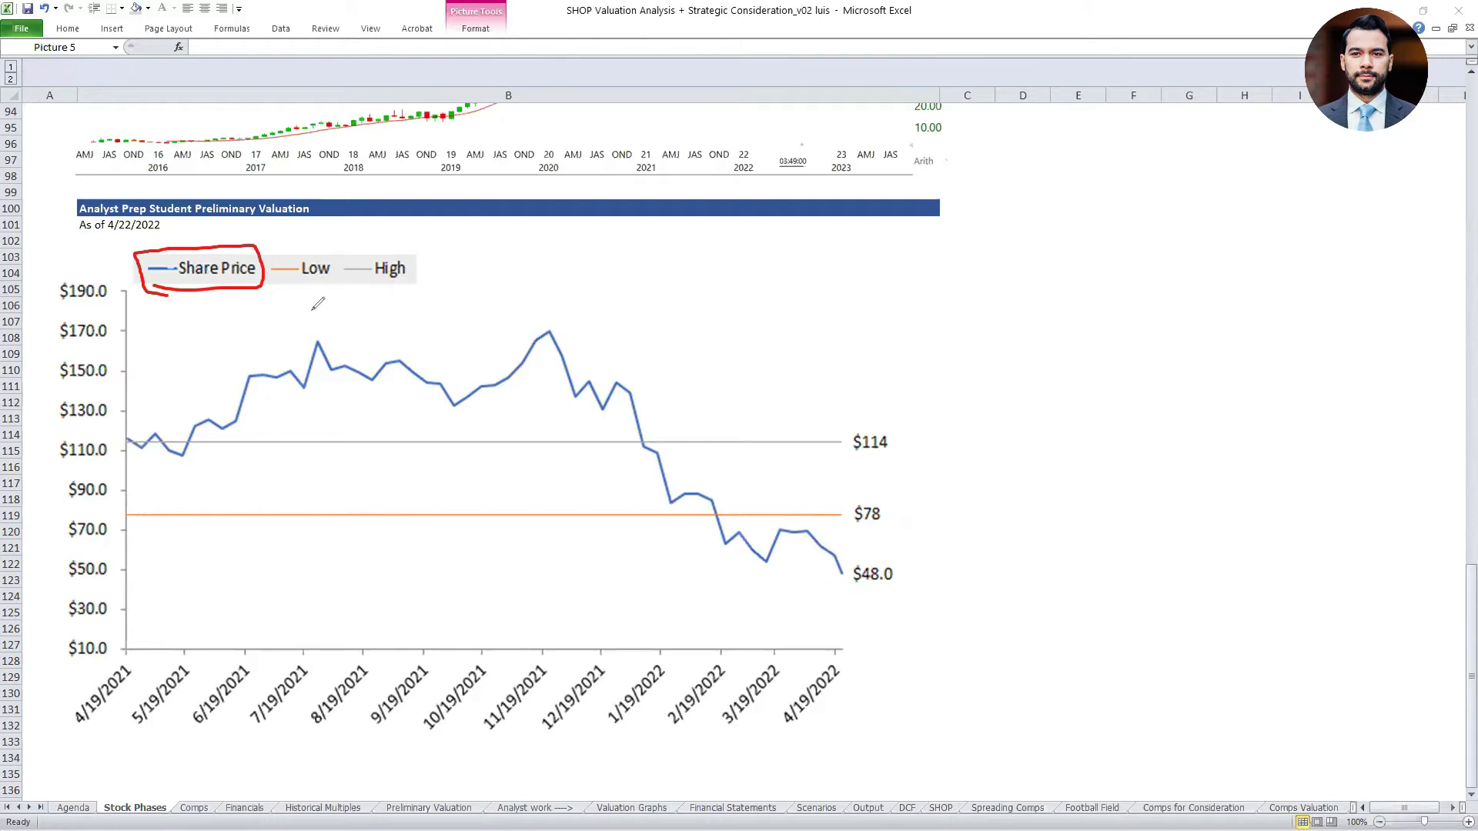
{"action": "left_click_drag", "start_coordinate": [80, 238], "coordinate": [166, 234]}
{"action": "mouse_move", "coordinate": [906, 564]}
{"action": "left_mouse_down"}
{"action": "mouse_move", "coordinate": [847, 552]}
{"action": "mouse_move", "coordinate": [895, 592]}
{"action": "mouse_move", "coordinate": [898, 565]}
{"action": "left_mouse_up"}
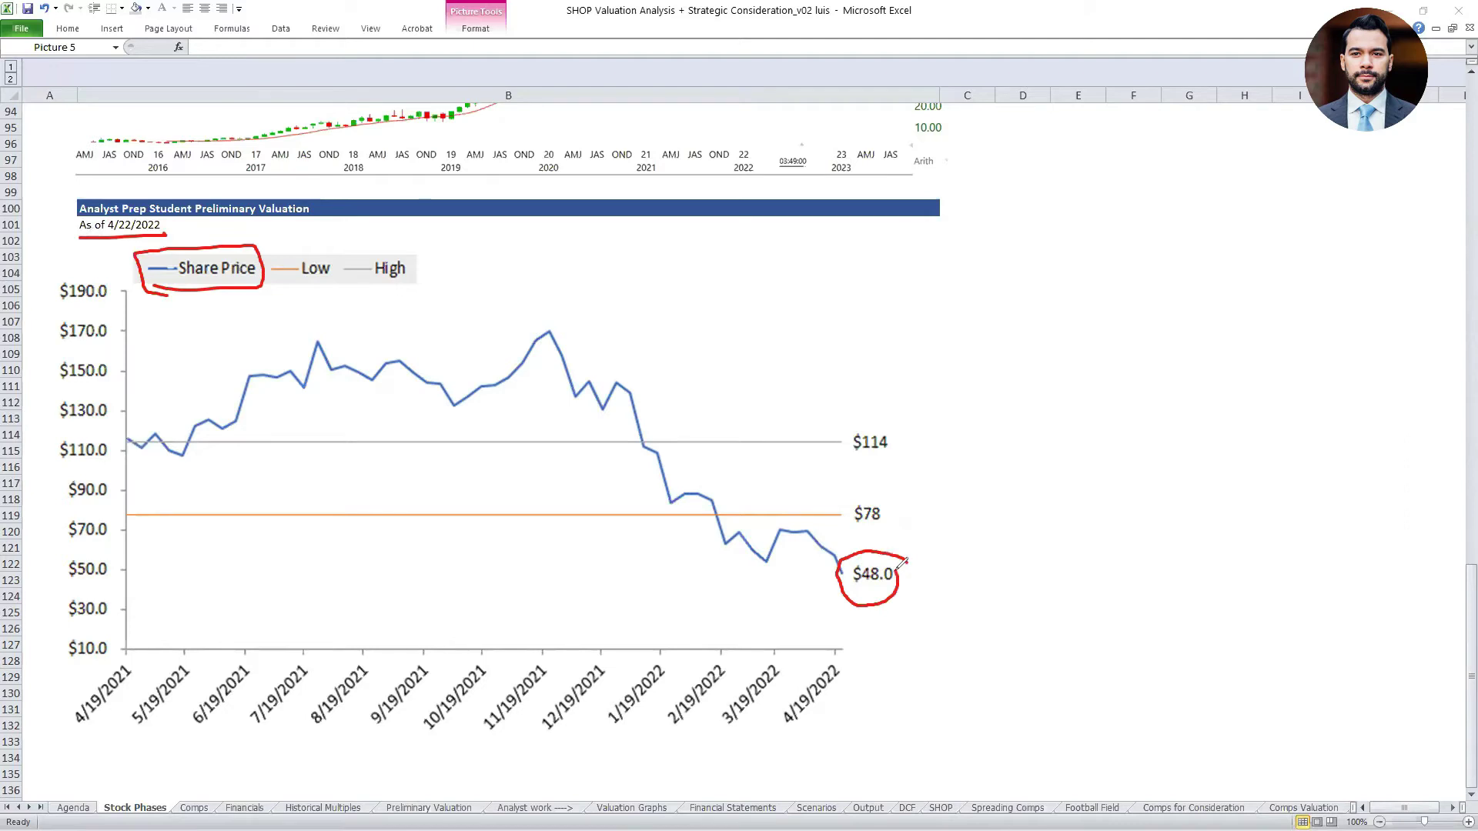
{"action": "left_click_drag", "start_coordinate": [266, 284], "coordinate": [312, 286]}
Circle the $78 and $114 labels and extend lines through those two price levels.
{"action": "mouse_move", "coordinate": [898, 495]}
{"action": "left_mouse_down"}
{"action": "mouse_move", "coordinate": [840, 495]}
{"action": "mouse_move", "coordinate": [901, 501]}
{"action": "left_mouse_up"}
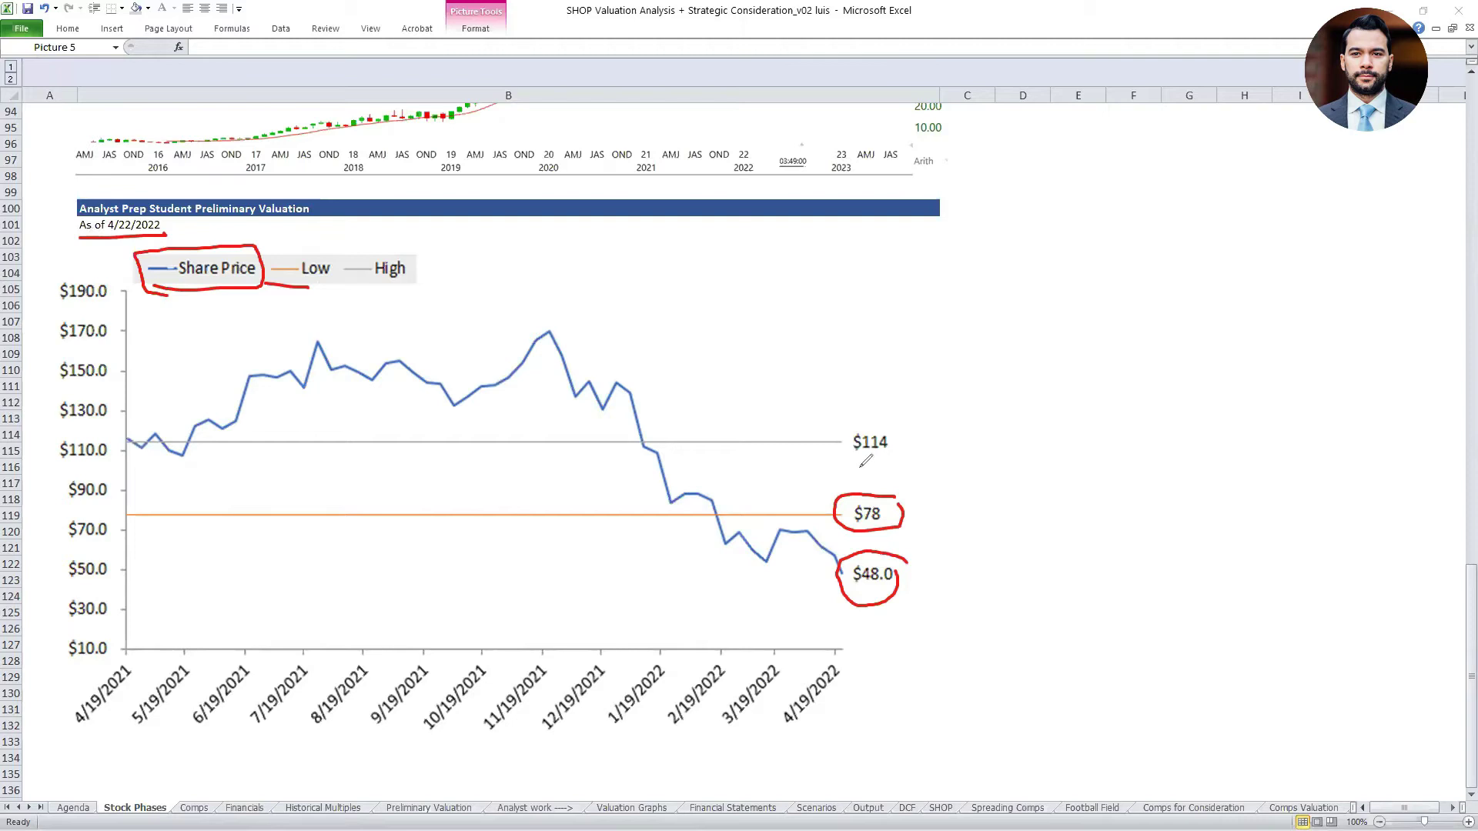
{"action": "mouse_move", "coordinate": [863, 413]}
{"action": "left_mouse_down"}
{"action": "mouse_move", "coordinate": [843, 459]}
{"action": "mouse_move", "coordinate": [905, 445]}
{"action": "mouse_move", "coordinate": [899, 427]}
{"action": "left_mouse_up"}
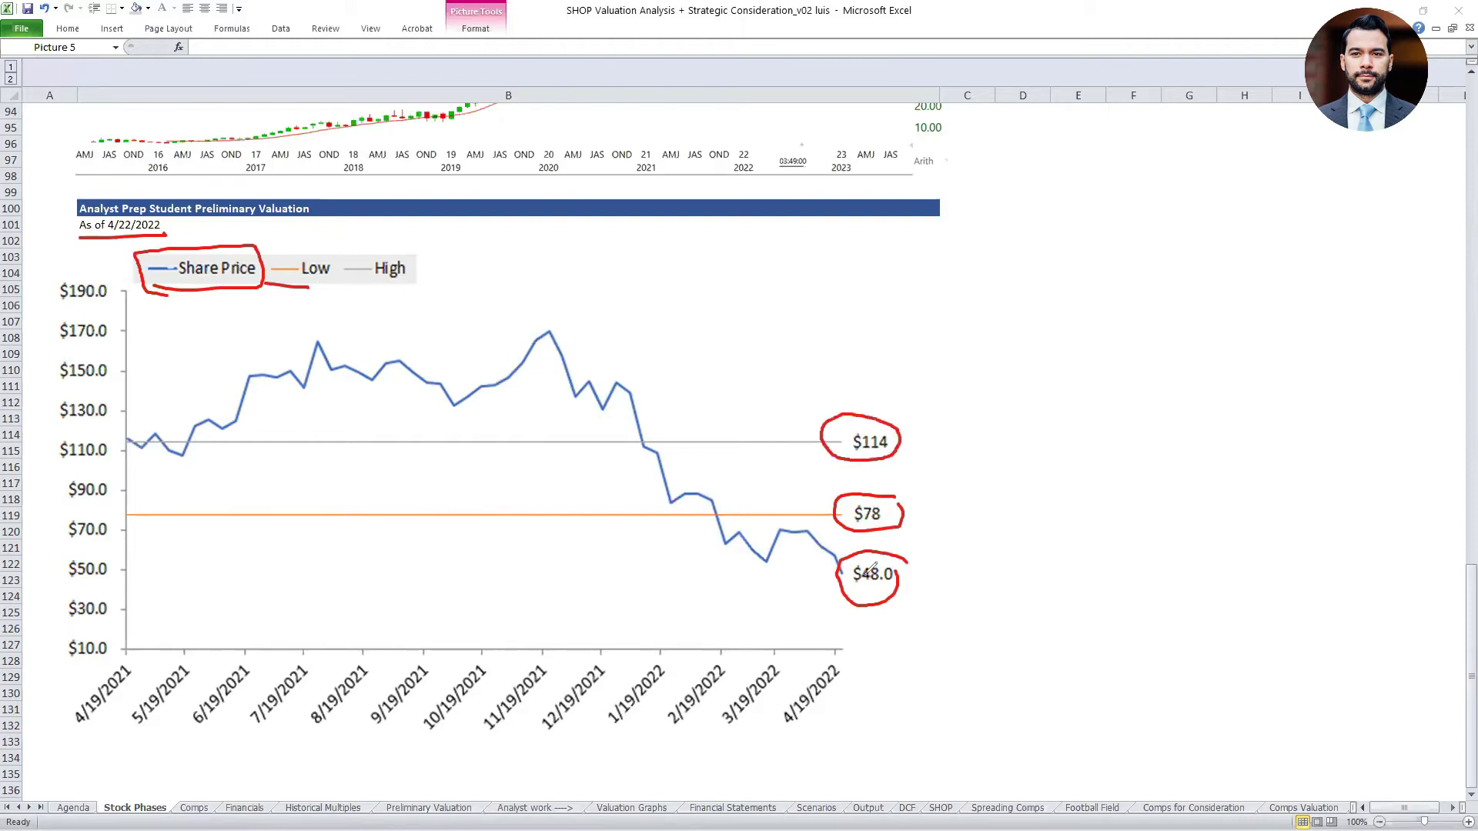
{"action": "mouse_move", "coordinate": [842, 570]}
{"action": "left_mouse_down"}
{"action": "mouse_move", "coordinate": [917, 599]}
{"action": "mouse_move", "coordinate": [975, 479]}
{"action": "left_mouse_up"}
{"action": "left_click_drag", "start_coordinate": [824, 437], "coordinate": [1126, 441]}
{"action": "left_click_drag", "start_coordinate": [819, 514], "coordinate": [1189, 533]}
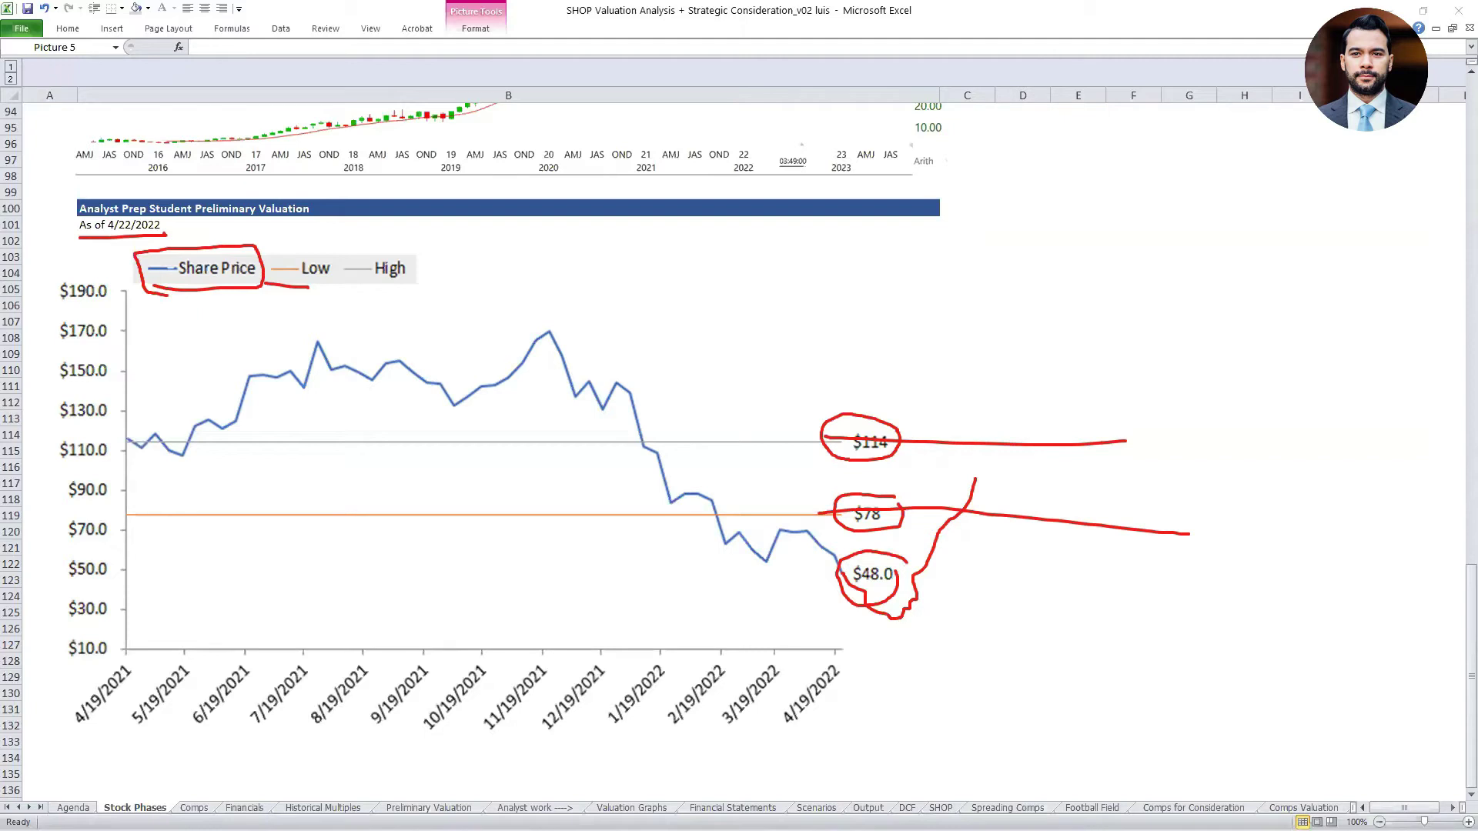
Erase the red ink, then draw and clear a loop around the whole share-price chart.
{"action": "key", "text": "Escape"}
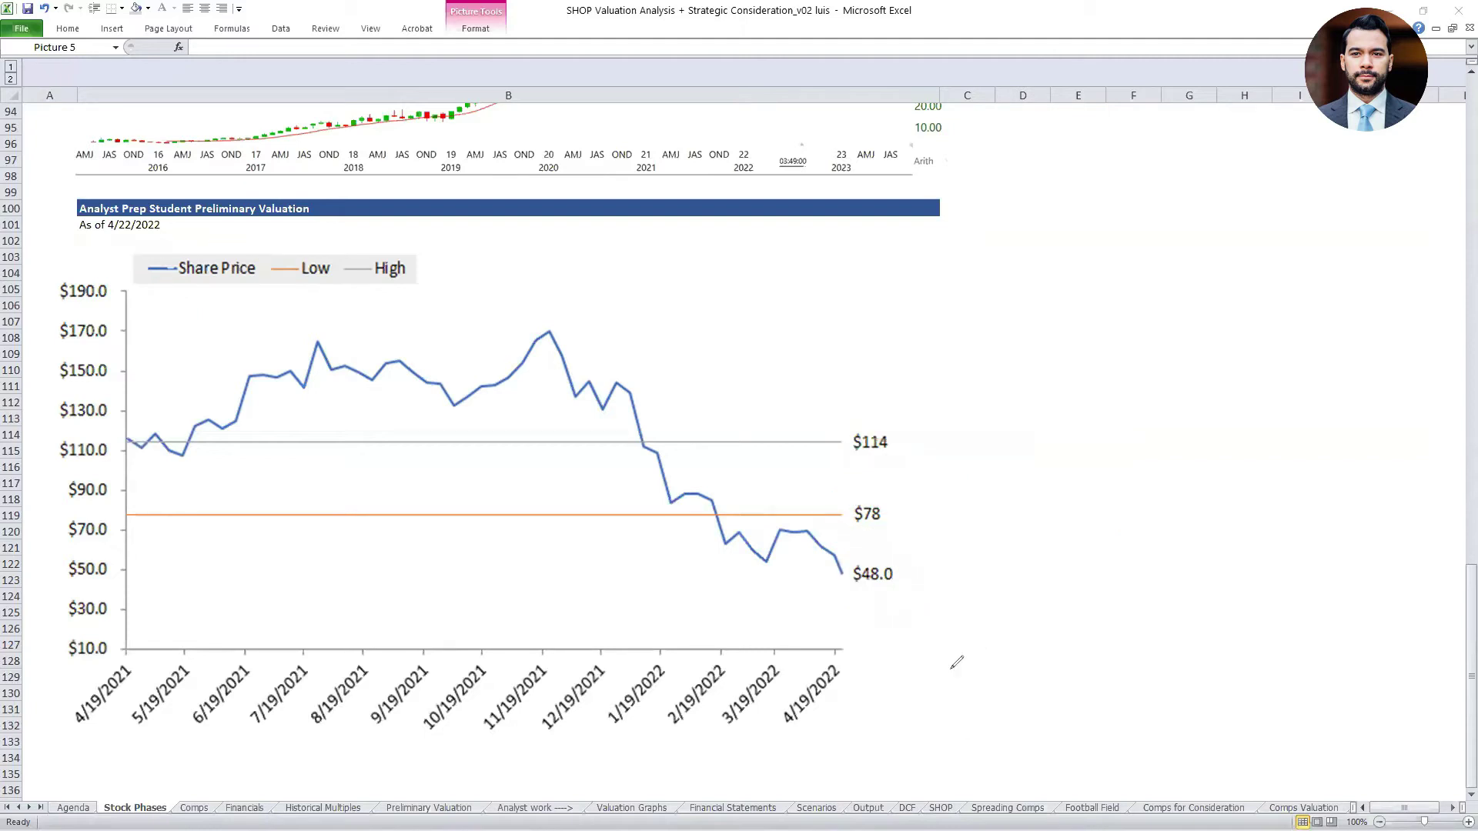
{"action": "left_click_drag", "start_coordinate": [107, 251], "coordinate": [16, 283]}
{"action": "mouse_move", "coordinate": [99, 567]}
{"action": "left_mouse_down"}
{"action": "mouse_move", "coordinate": [114, 762]}
{"action": "mouse_move", "coordinate": [967, 756]}
{"action": "mouse_move", "coordinate": [942, 333]}
{"action": "mouse_move", "coordinate": [166, 256]}
{"action": "left_mouse_up"}
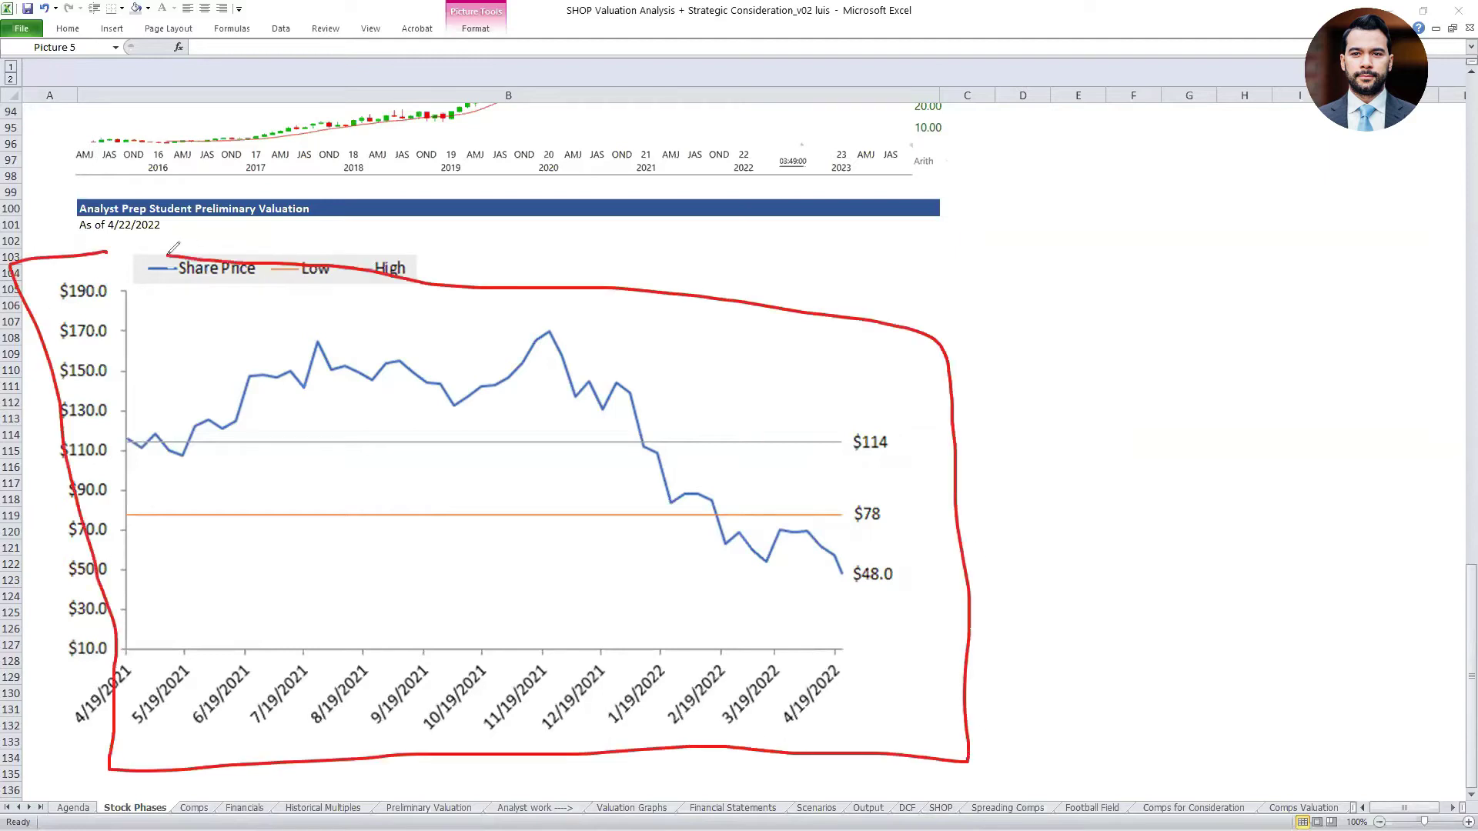
{"action": "key", "text": "Escape"}
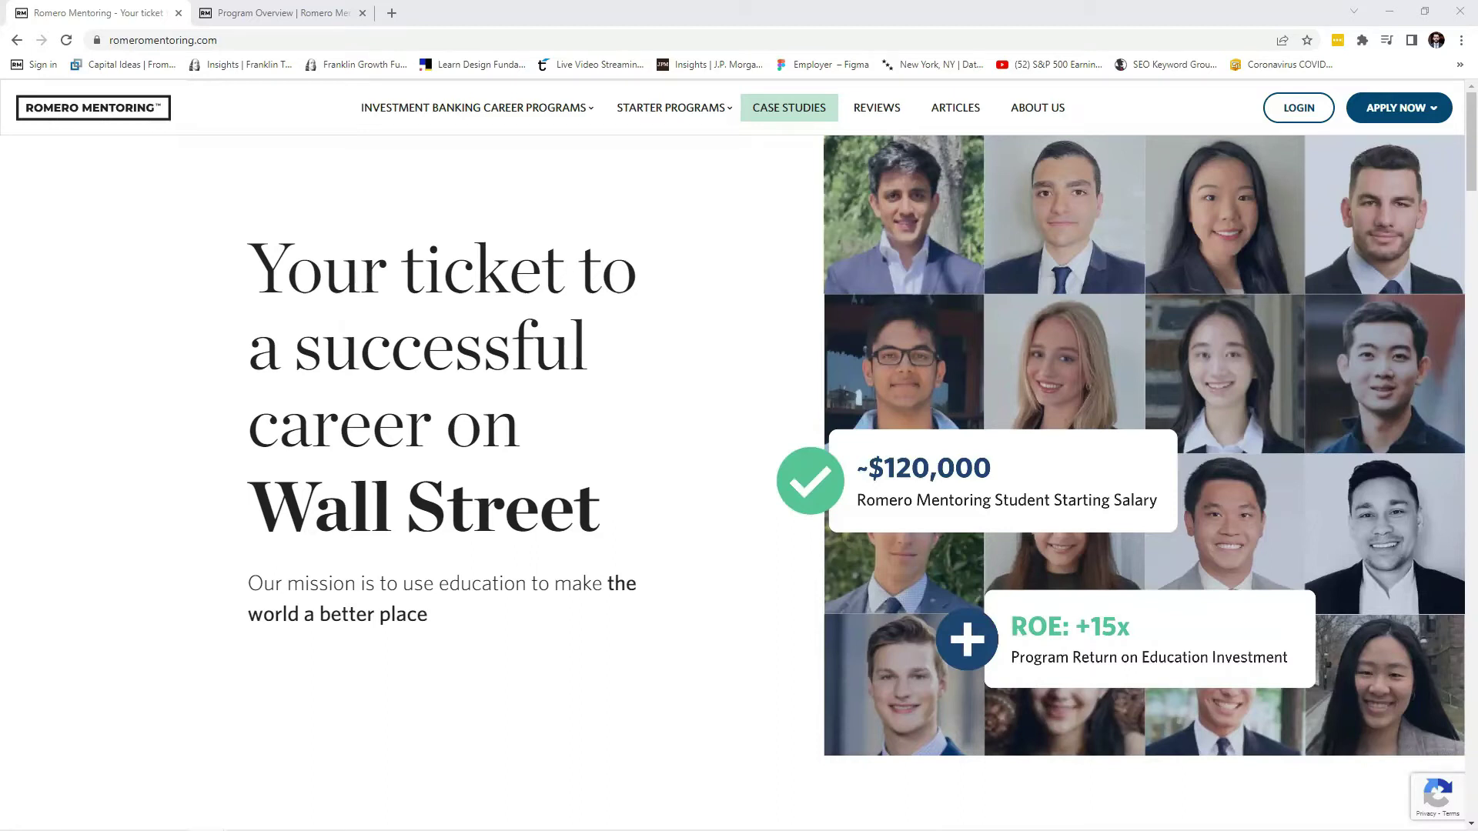
{"action": "mouse_move", "coordinate": [660, 117]}
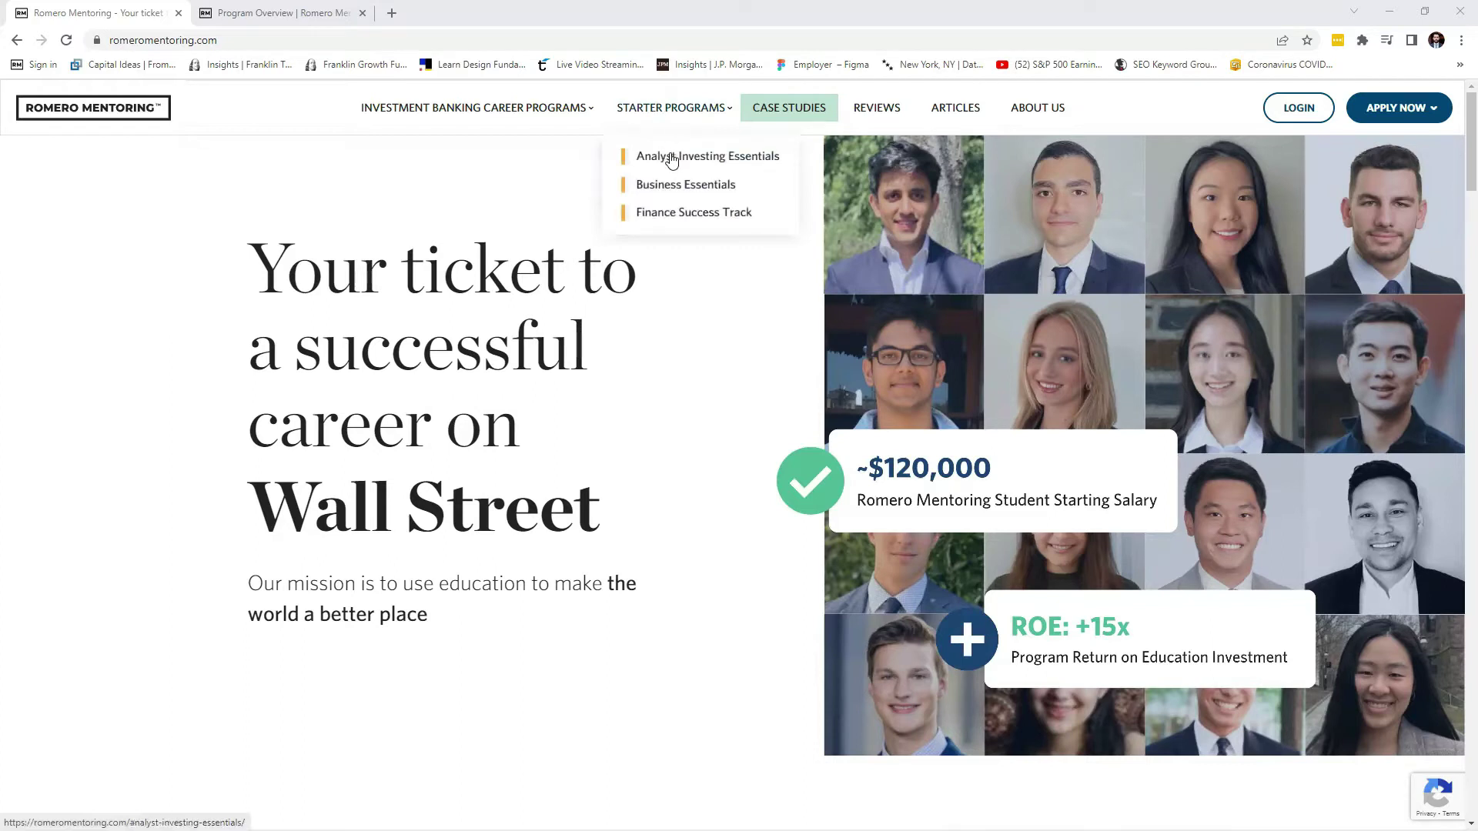
Open Starter Programs > Business Essentials, scroll through its 18 modules, then view Program Overview.
{"action": "left_click", "coordinate": [666, 187]}
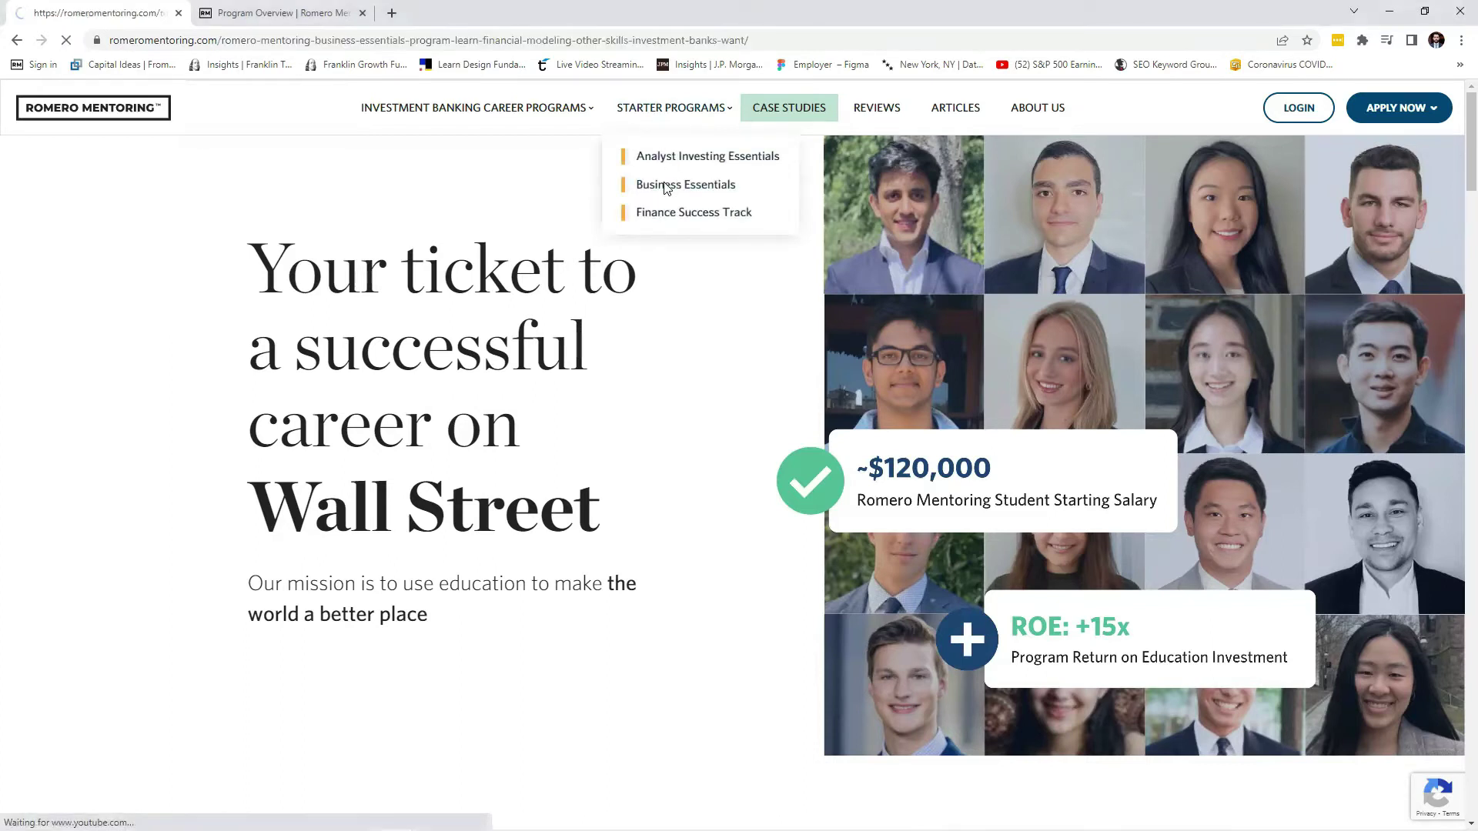
{"action": "scroll", "coordinate": [609, 306], "scroll_direction": "down", "scroll_amount": 3}
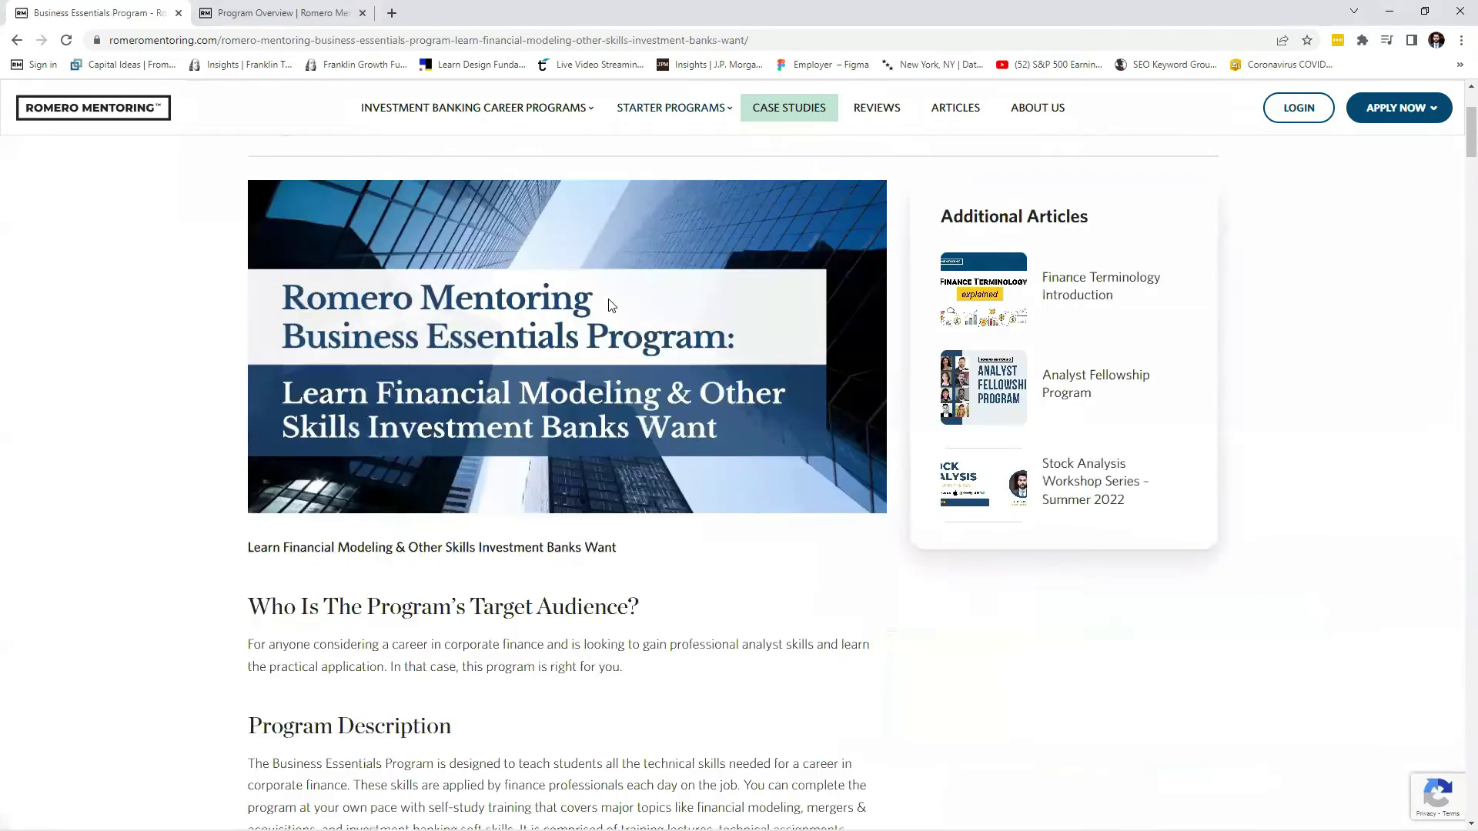
{"action": "scroll", "coordinate": [611, 306], "scroll_direction": "down", "scroll_amount": 2}
{"action": "scroll", "coordinate": [611, 306], "scroll_direction": "down", "scroll_amount": 8}
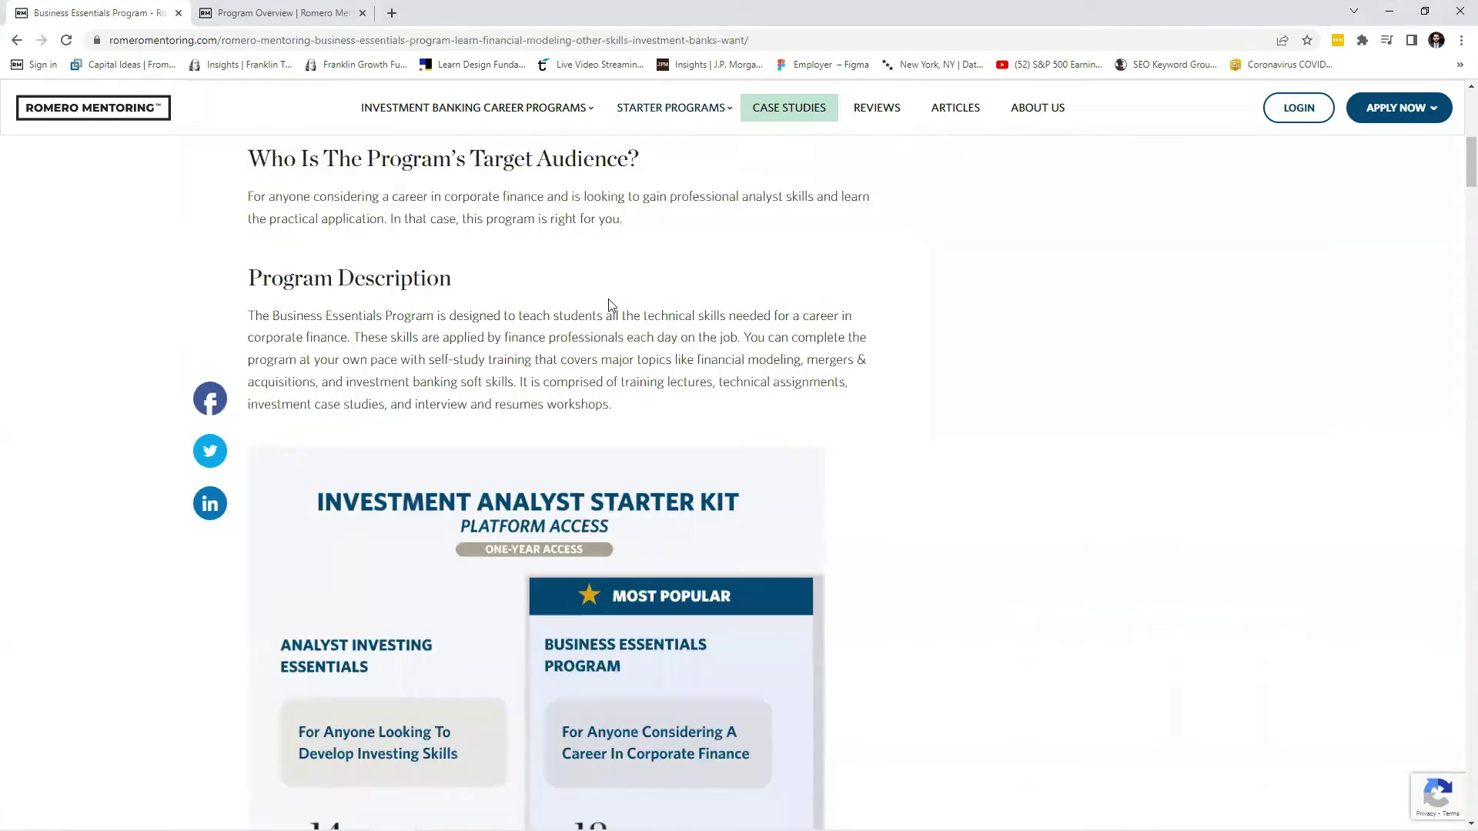
{"action": "scroll", "coordinate": [610, 305], "scroll_direction": "down", "scroll_amount": 1}
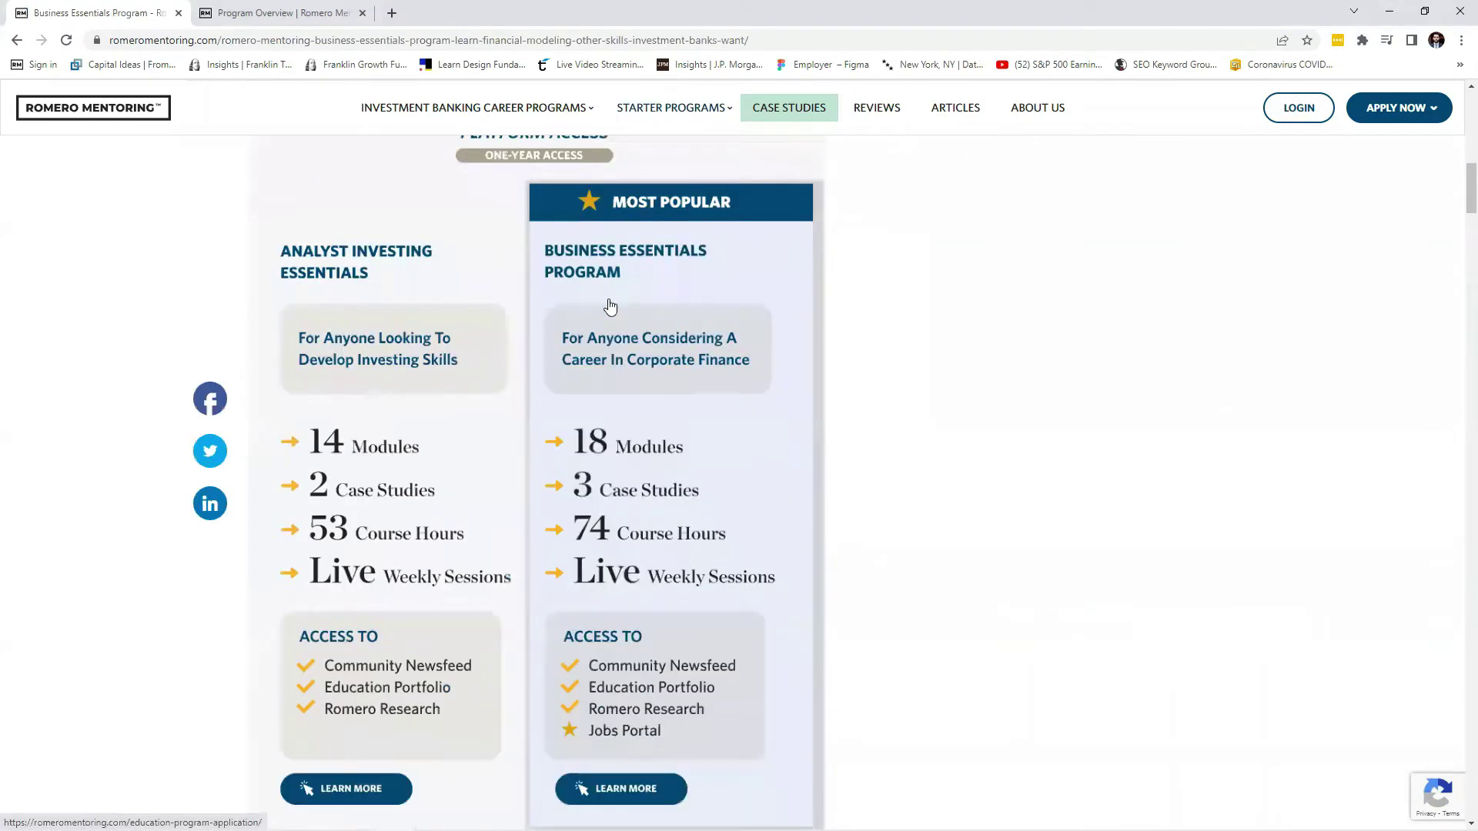
{"action": "scroll", "coordinate": [611, 305], "scroll_direction": "down", "scroll_amount": 14}
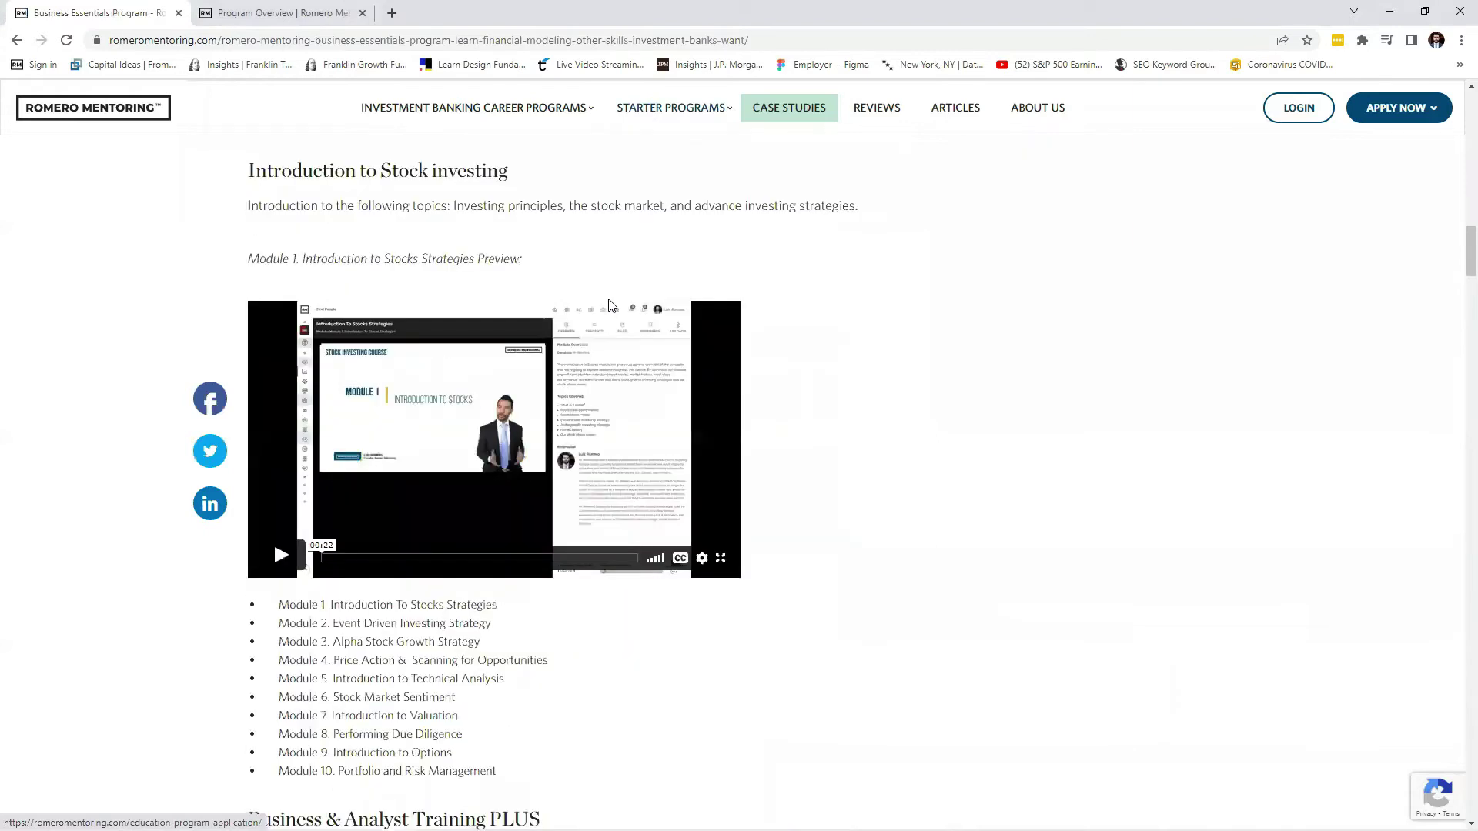
{"action": "scroll", "coordinate": [608, 304], "scroll_direction": "down", "scroll_amount": 9}
{"action": "scroll", "coordinate": [608, 299], "scroll_direction": "down", "scroll_amount": 5}
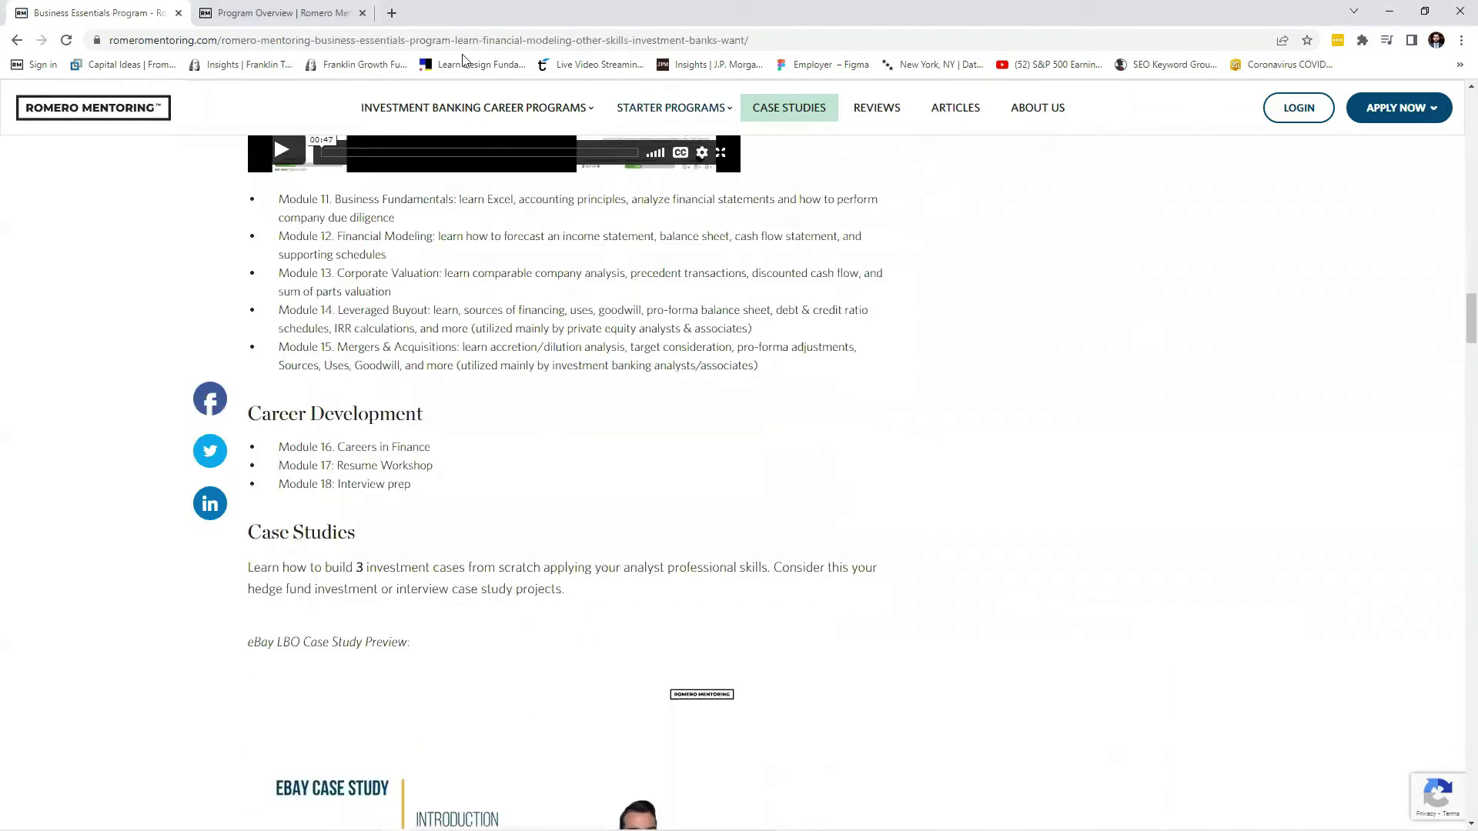
{"action": "left_click", "coordinate": [281, 16]}
Open the Newsfeed and scroll through the stock analysis posts.
{"action": "scroll", "coordinate": [677, 438], "scroll_direction": "down", "scroll_amount": 4}
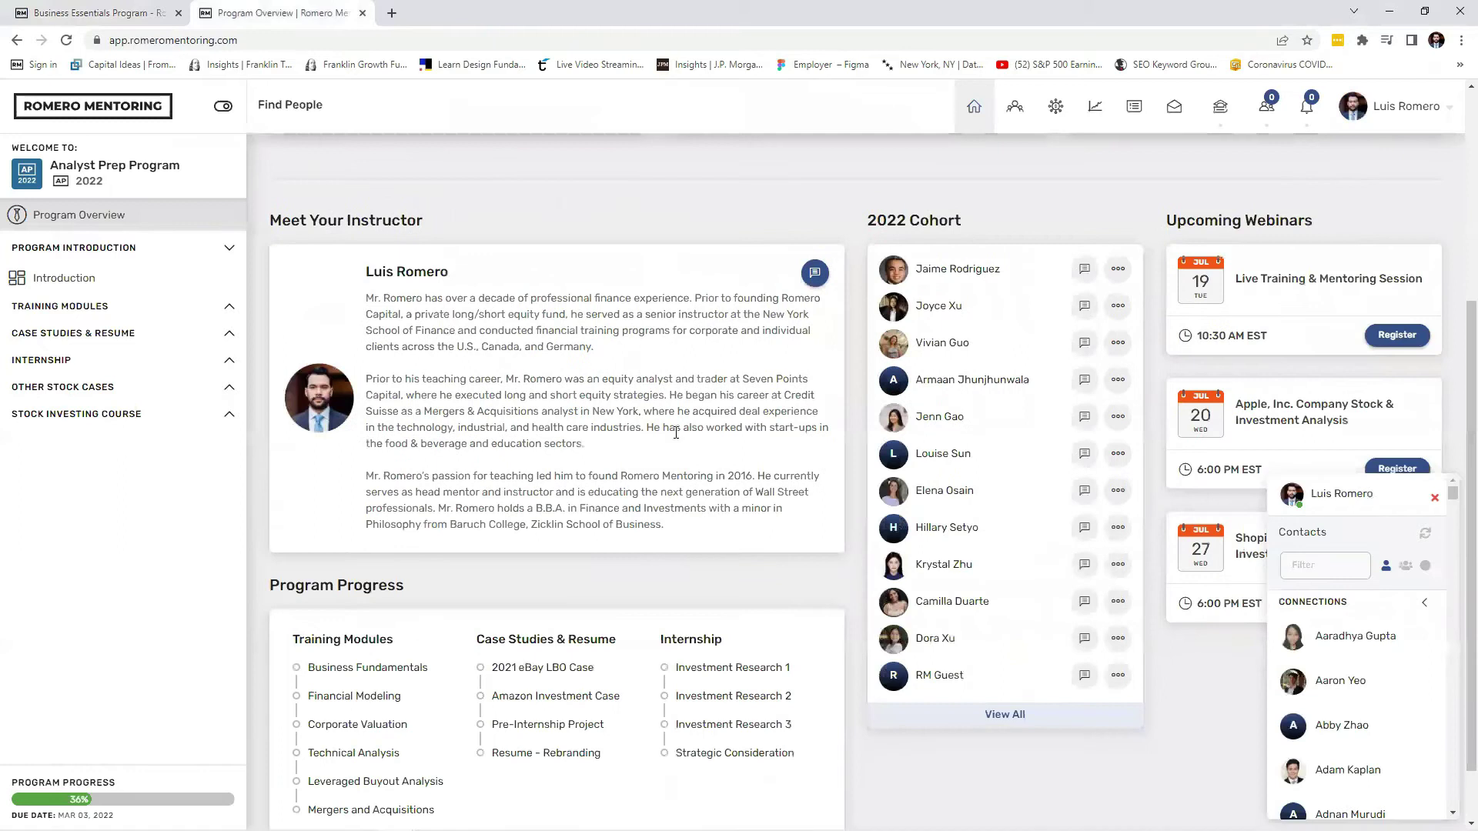
{"action": "scroll", "coordinate": [676, 433], "scroll_direction": "up", "scroll_amount": 4}
{"action": "left_click", "coordinate": [1133, 105]}
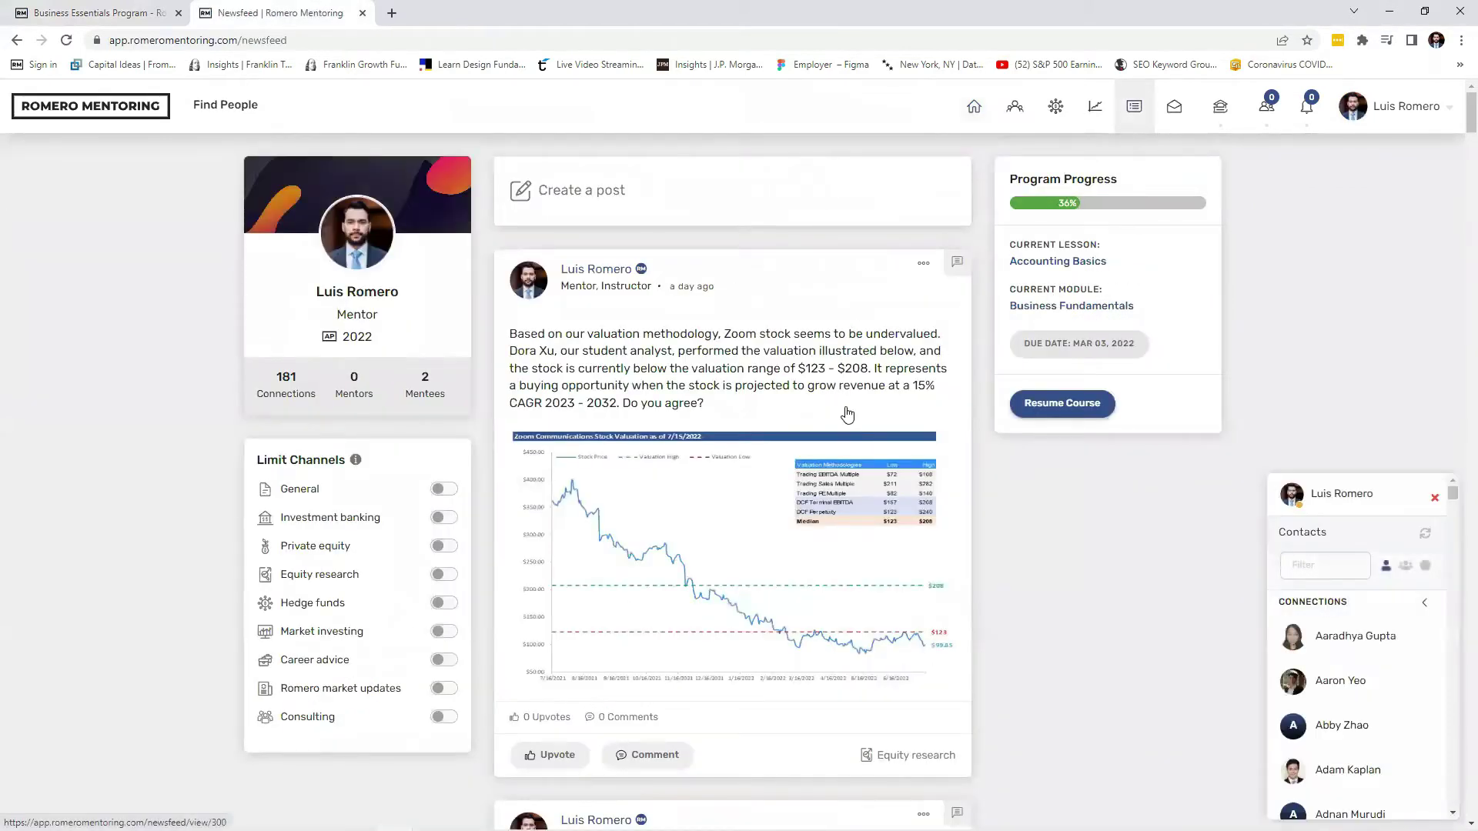
{"action": "scroll", "coordinate": [845, 414], "scroll_direction": "down", "scroll_amount": 4}
{"action": "scroll", "coordinate": [847, 413], "scroll_direction": "down", "scroll_amount": 12}
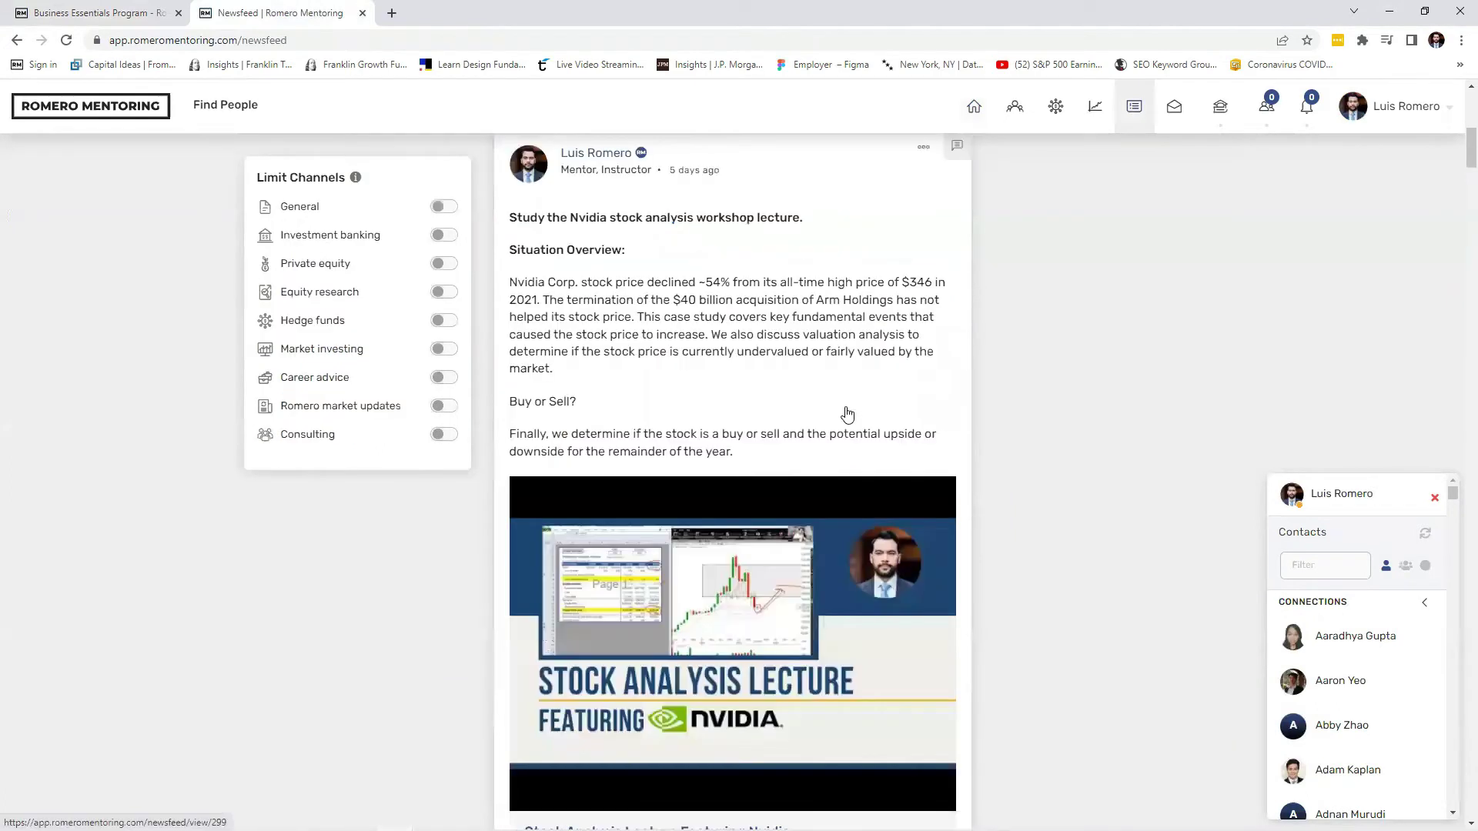
{"action": "scroll", "coordinate": [847, 414], "scroll_direction": "down", "scroll_amount": 10}
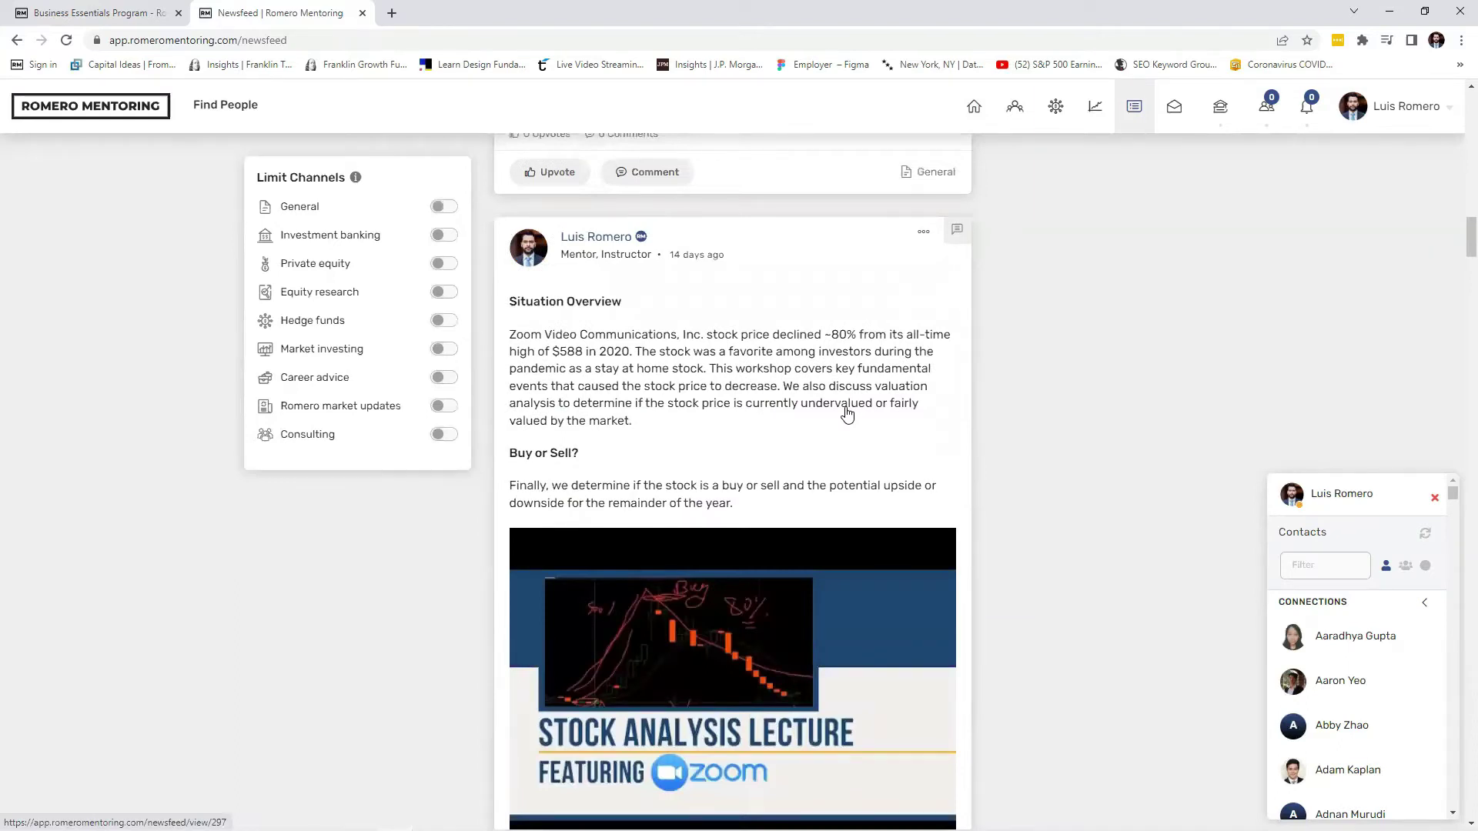
{"action": "scroll", "coordinate": [847, 414], "scroll_direction": "down", "scroll_amount": 7}
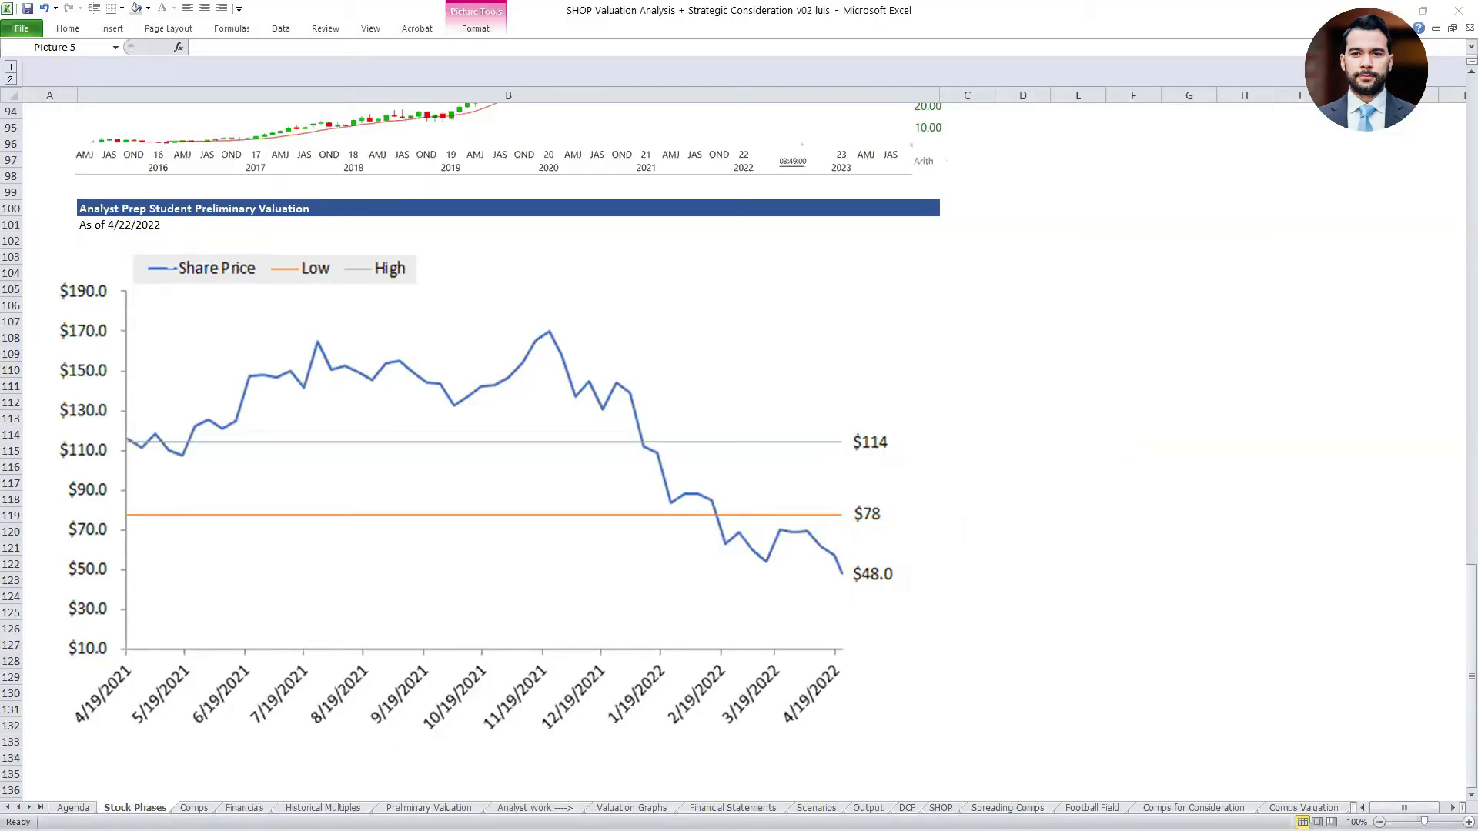
Switch to the Comps sheet and select the Workday company name.
{"action": "left_click", "coordinate": [194, 808]}
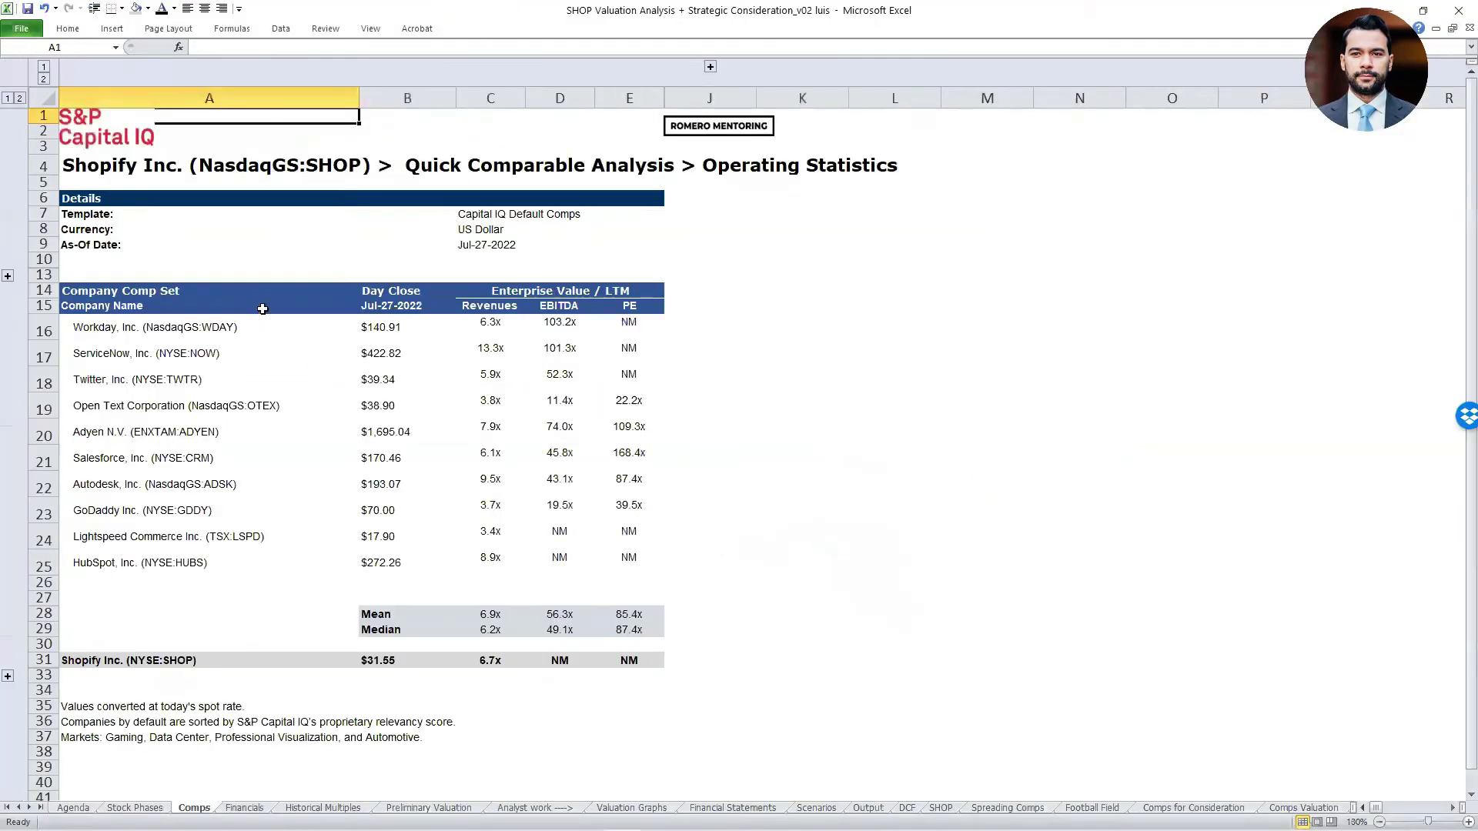
{"action": "left_click", "coordinate": [158, 460]}
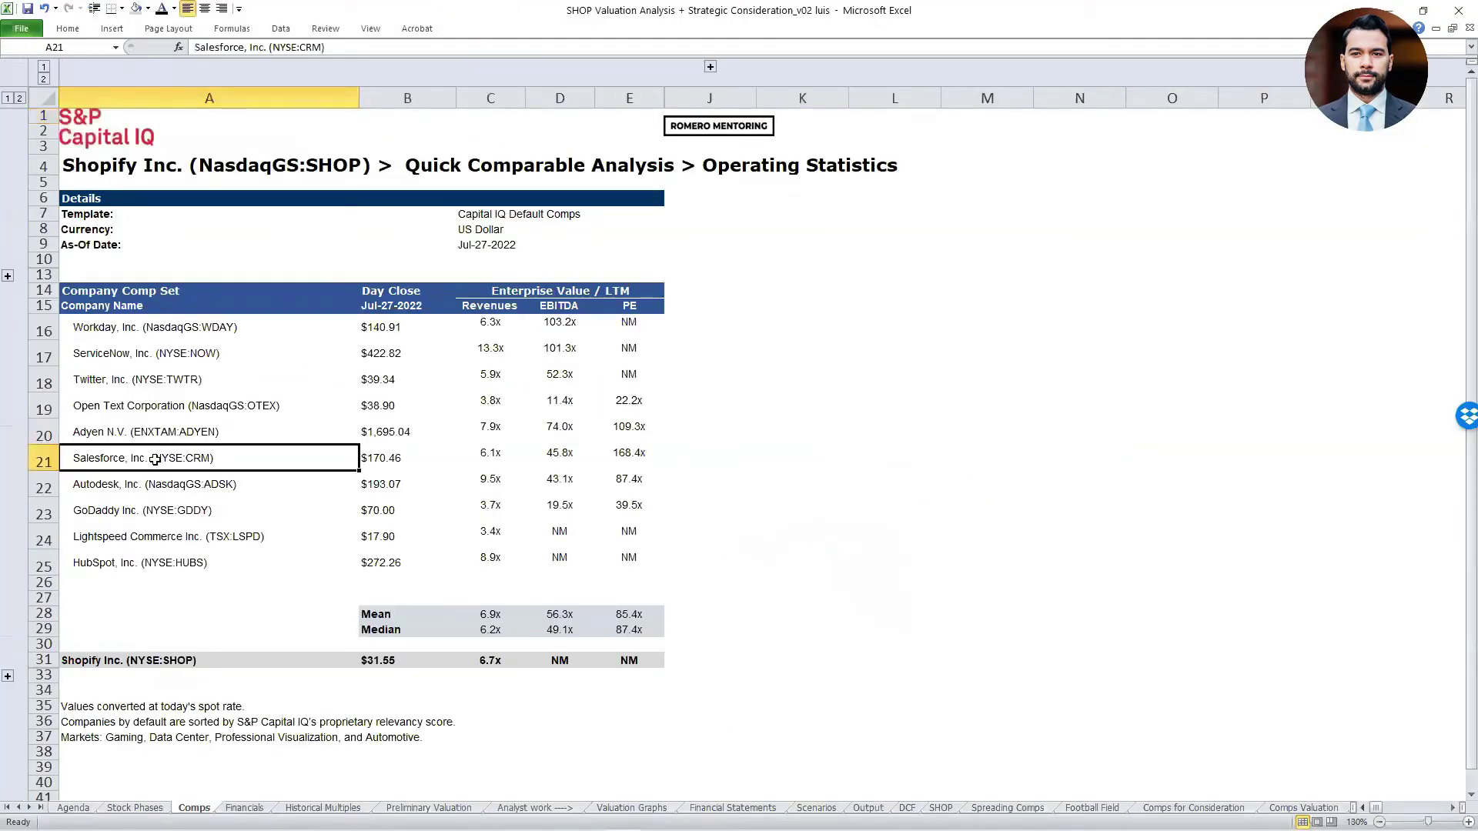
{"action": "scroll", "coordinate": [155, 459], "scroll_direction": "up", "scroll_amount": 1}
{"action": "left_click", "coordinate": [113, 339]}
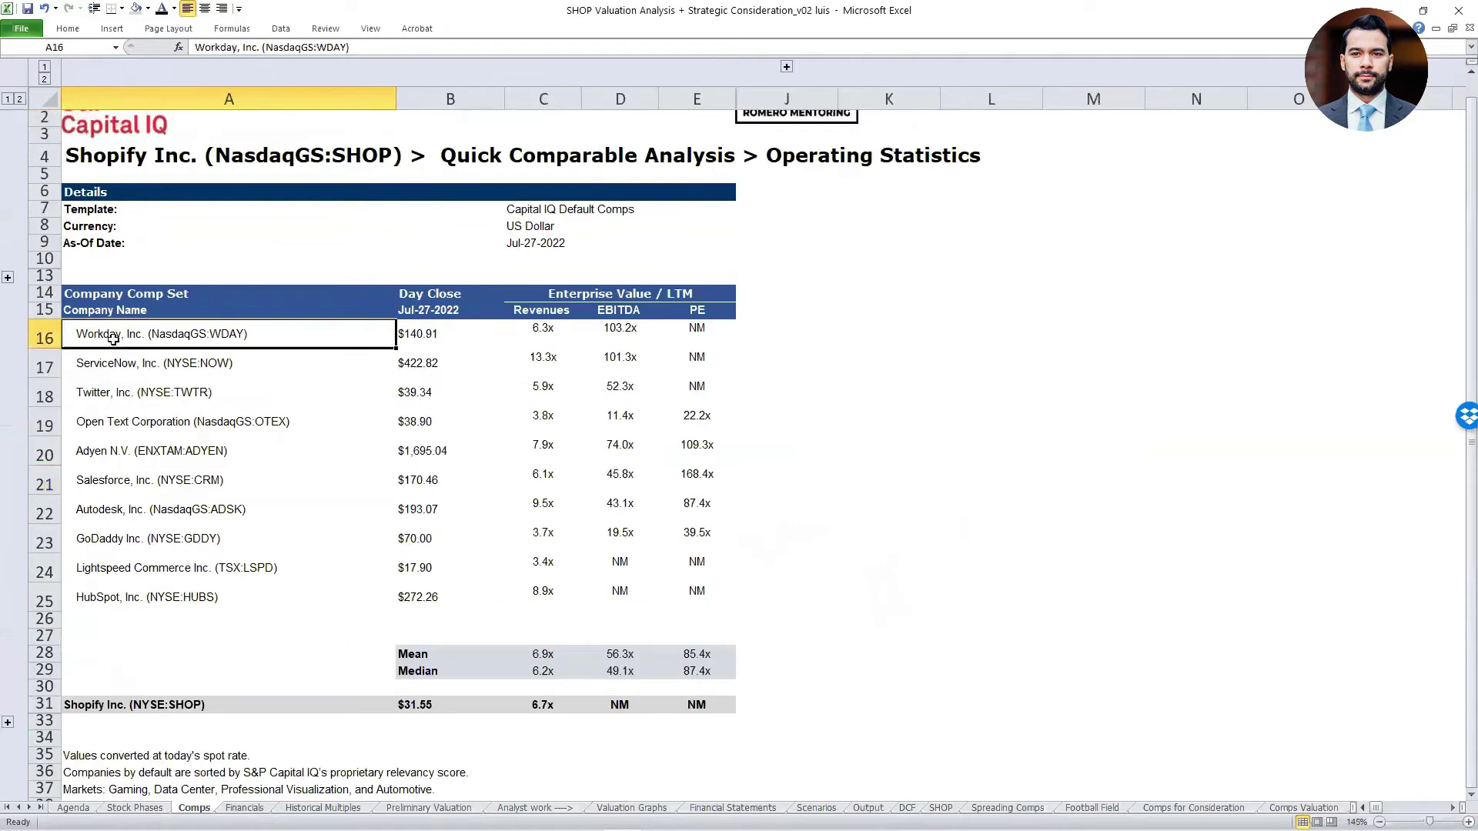
Select the Workday through Open Text rows, then move to and reselect the Adyen row.
{"action": "key", "text": "shift+space"}
{"action": "key", "text": "shift+Down"}
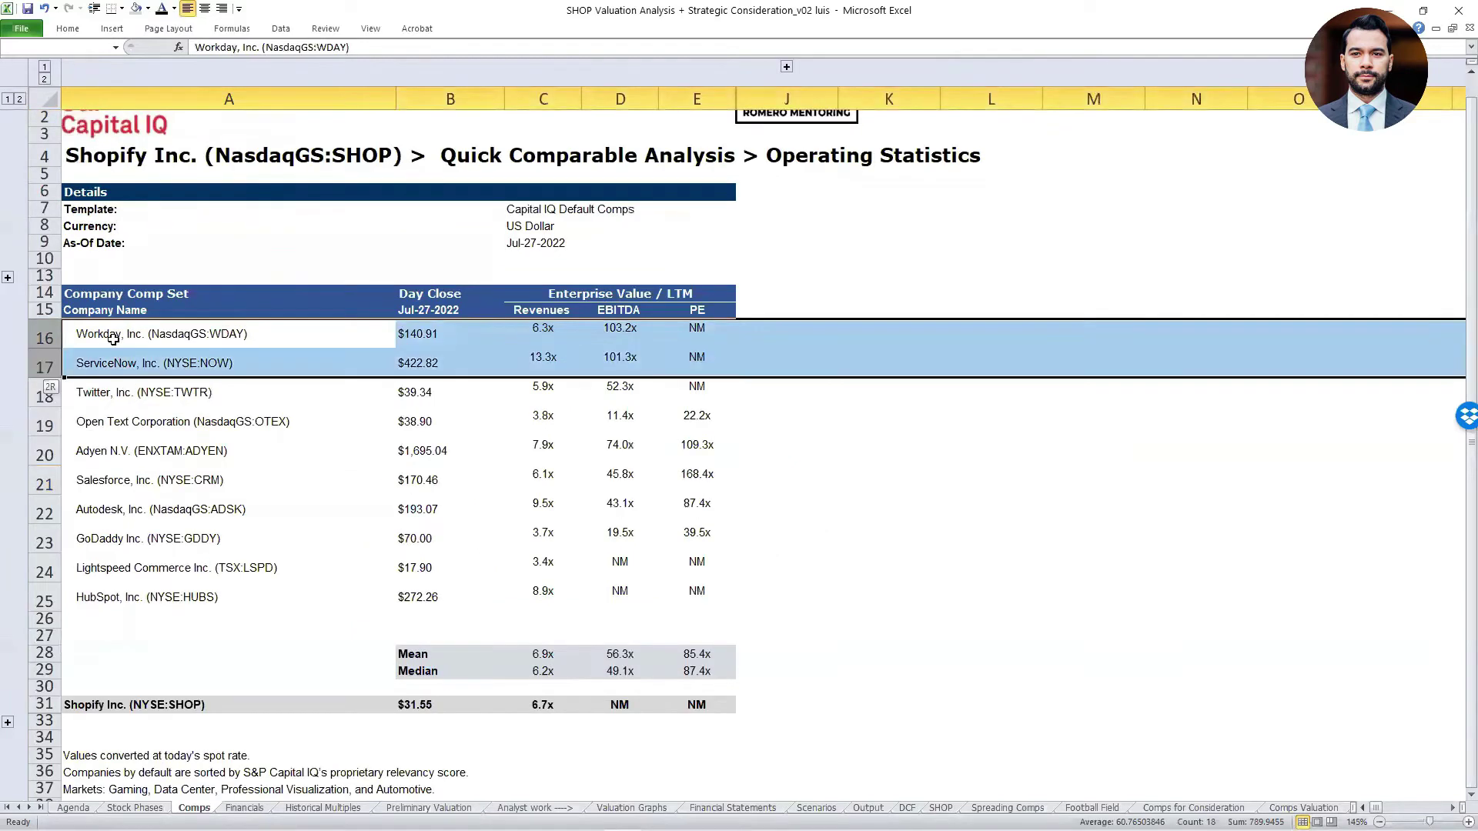
{"action": "key", "text": "shift+Down"}
{"action": "key", "text": "shift+Down"}
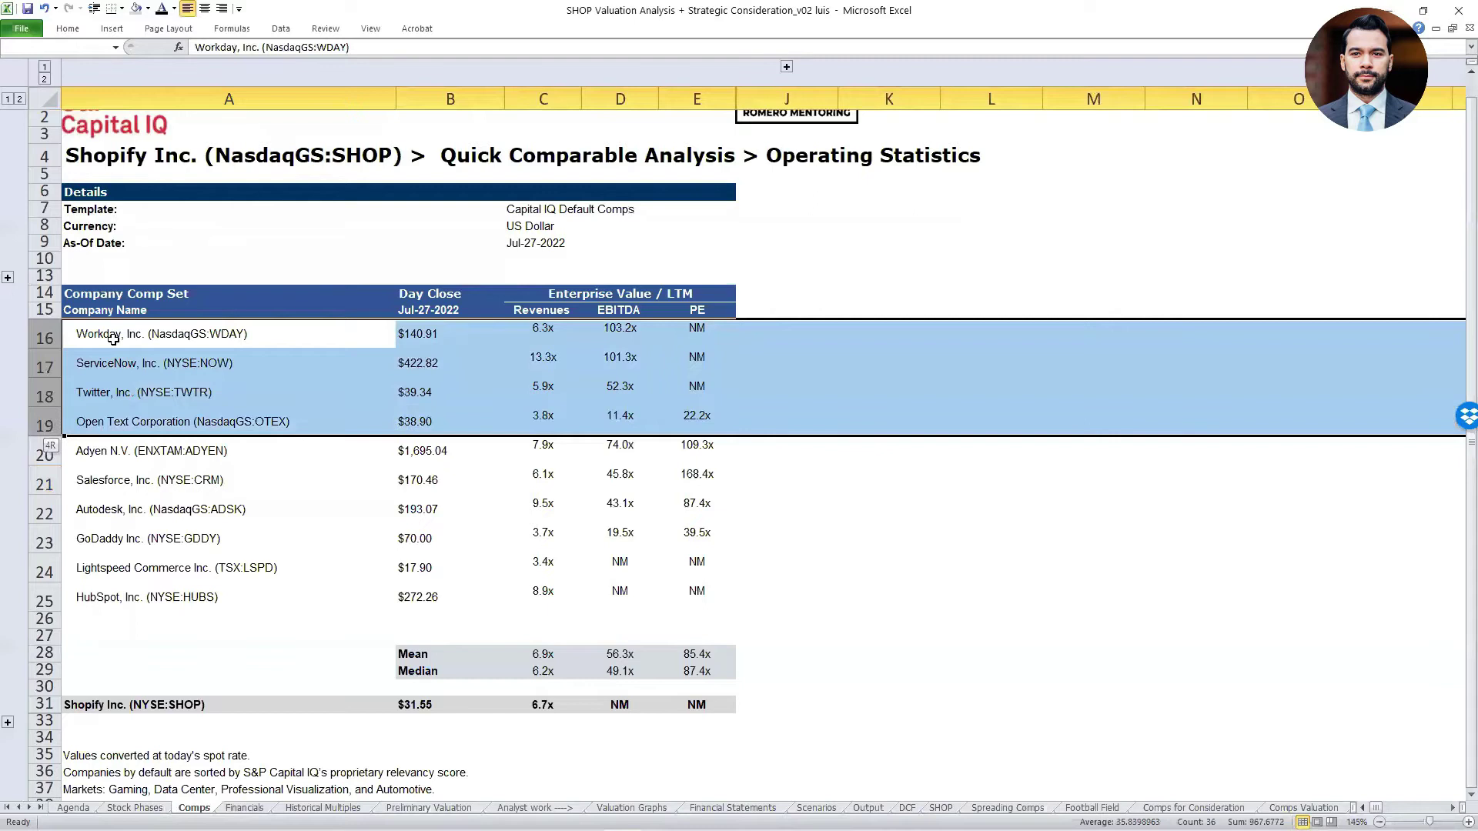
{"action": "key", "text": "shift+Down"}
{"action": "key", "text": "Down"}
{"action": "key", "text": "Down"}
{"action": "key", "text": "Down"}
{"action": "key", "text": "Down"}
{"action": "key", "text": "shift+space"}
{"action": "key", "text": "Right"}
{"action": "key", "text": "Left"}
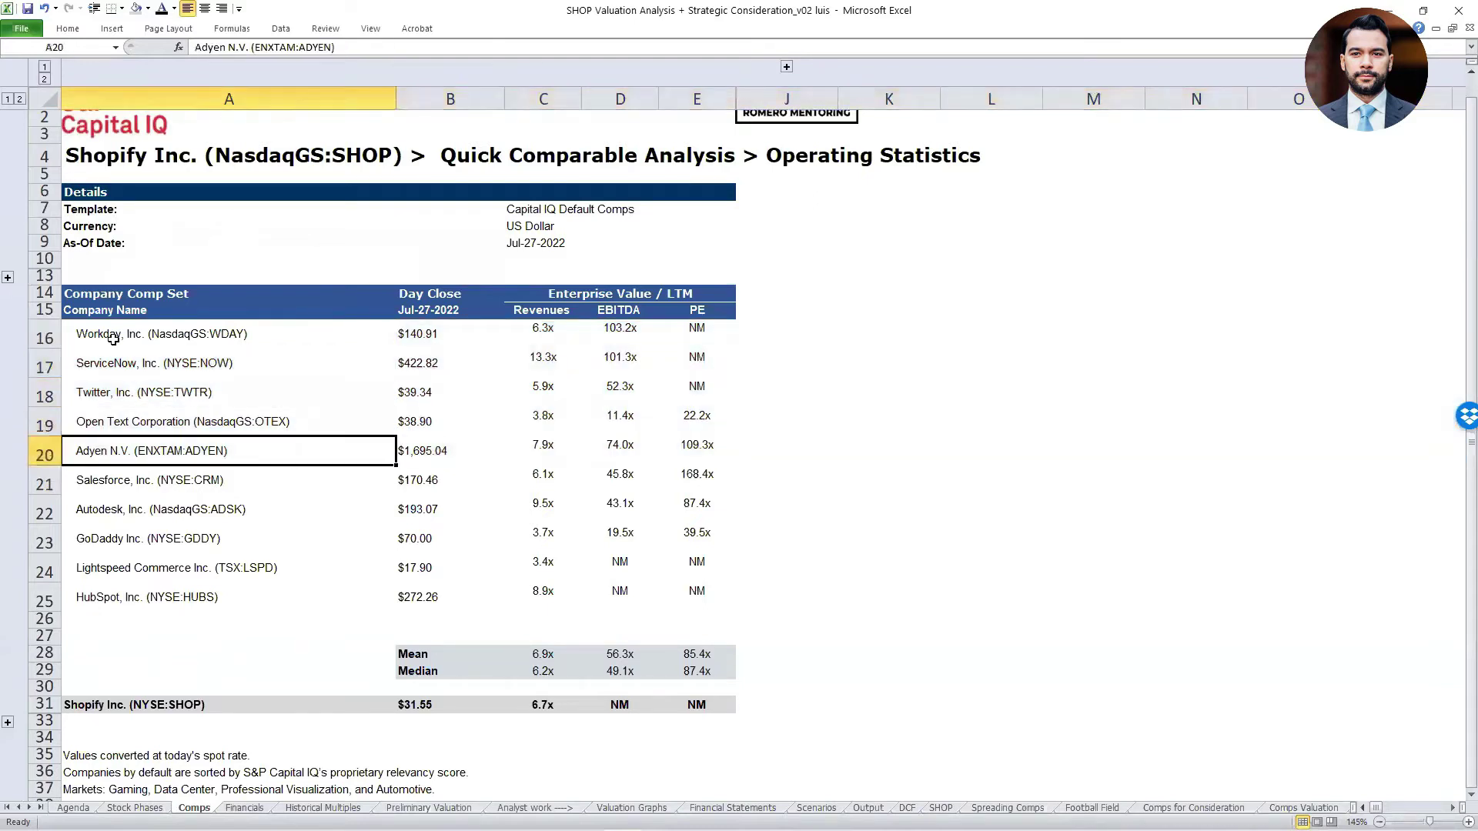
{"action": "key", "text": "shift+space"}
Step row by row through Salesforce, Autodesk, GoDaddy and Lightspeed.
{"action": "key", "text": "Down"}
{"action": "key", "text": "shift+space"}
{"action": "key", "text": "Down"}
{"action": "key", "text": "shift+space"}
{"action": "key", "text": "Down"}
{"action": "key", "text": "shift+space"}
{"action": "key", "text": "Down"}
Select all ten comp company names, then Shopify's day close price, and turn on the annotation pen.
{"action": "key", "text": "Down"}
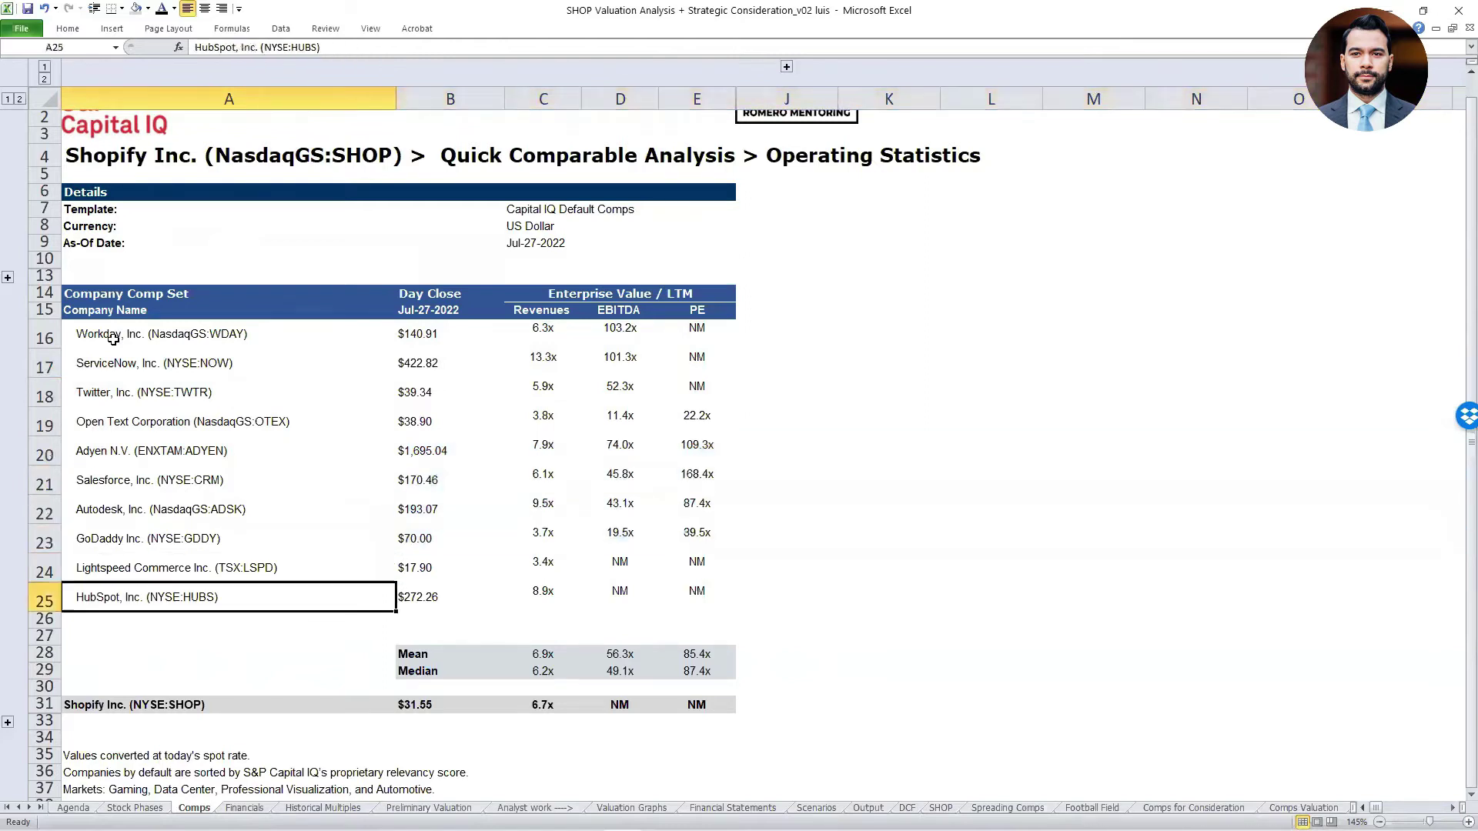
{"action": "key", "text": "Right"}
{"action": "key", "text": "ctrl+Up"}
{"action": "key", "text": "Down"}
{"action": "key", "text": "Down"}
{"action": "key", "text": "Left"}
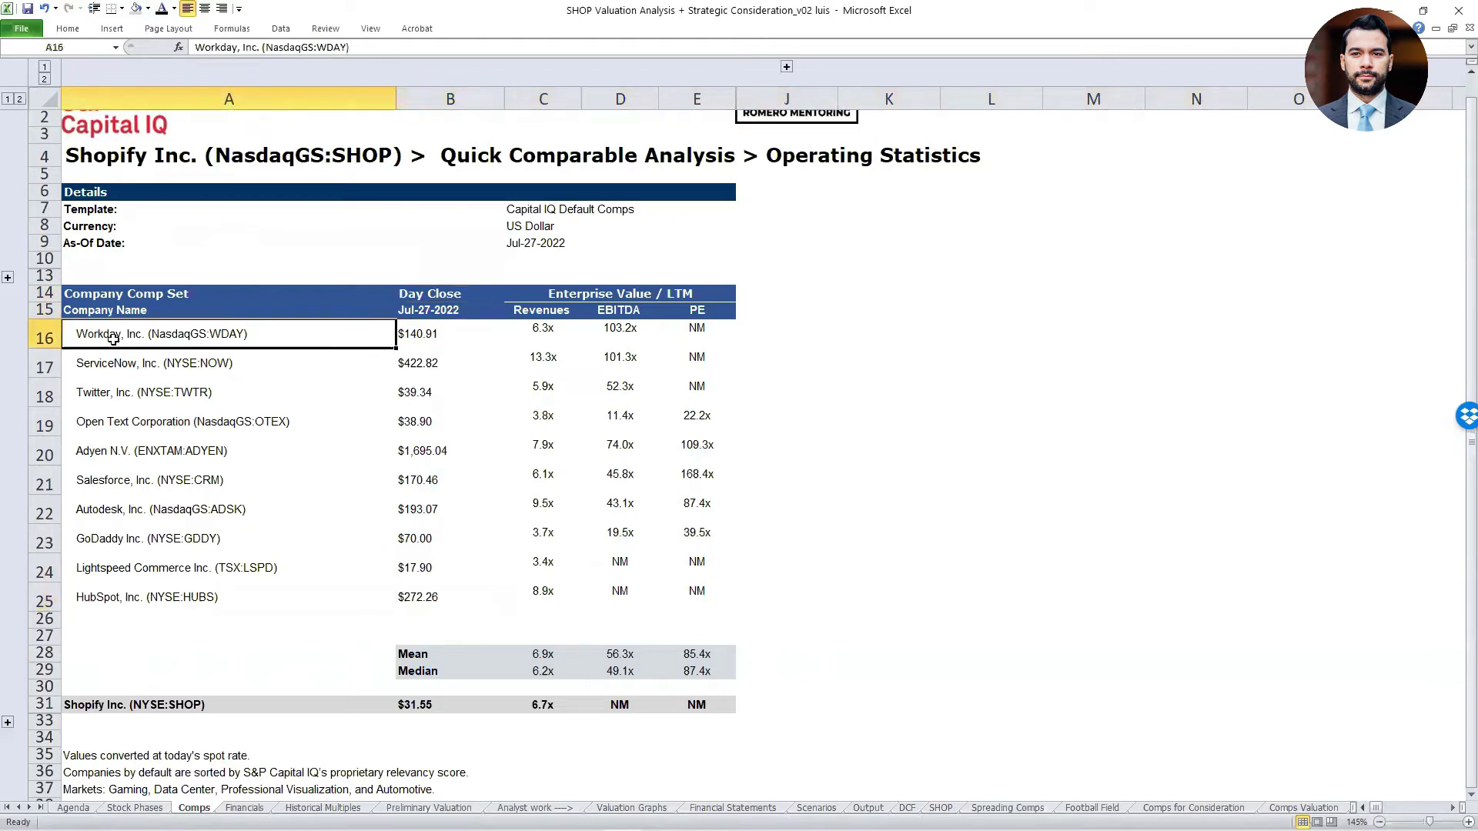
{"action": "key", "text": "ctrl+shift+Down"}
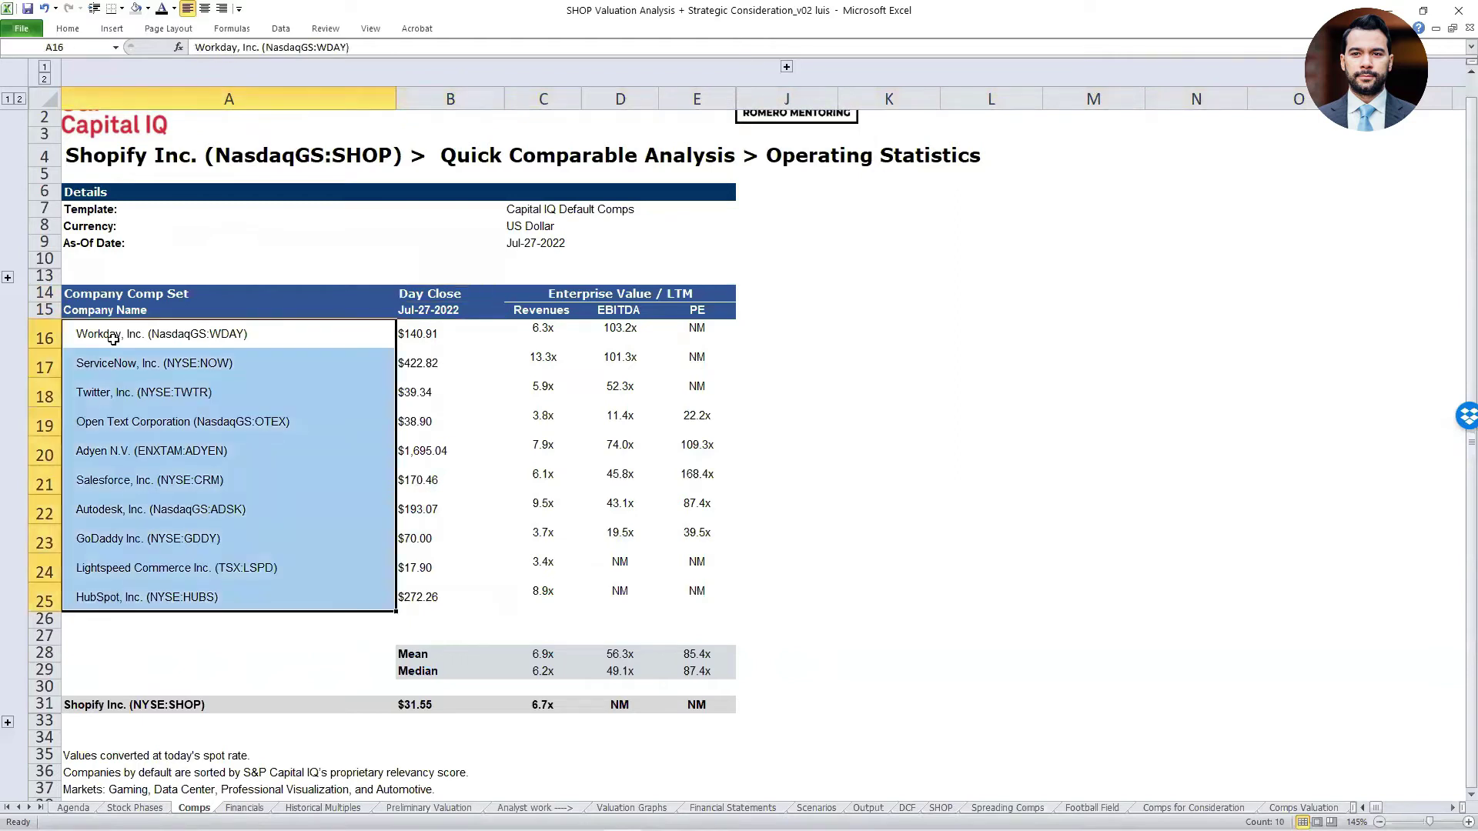
{"action": "key", "text": "ctrl+Down"}
{"action": "key", "text": "ctrl+Down"}
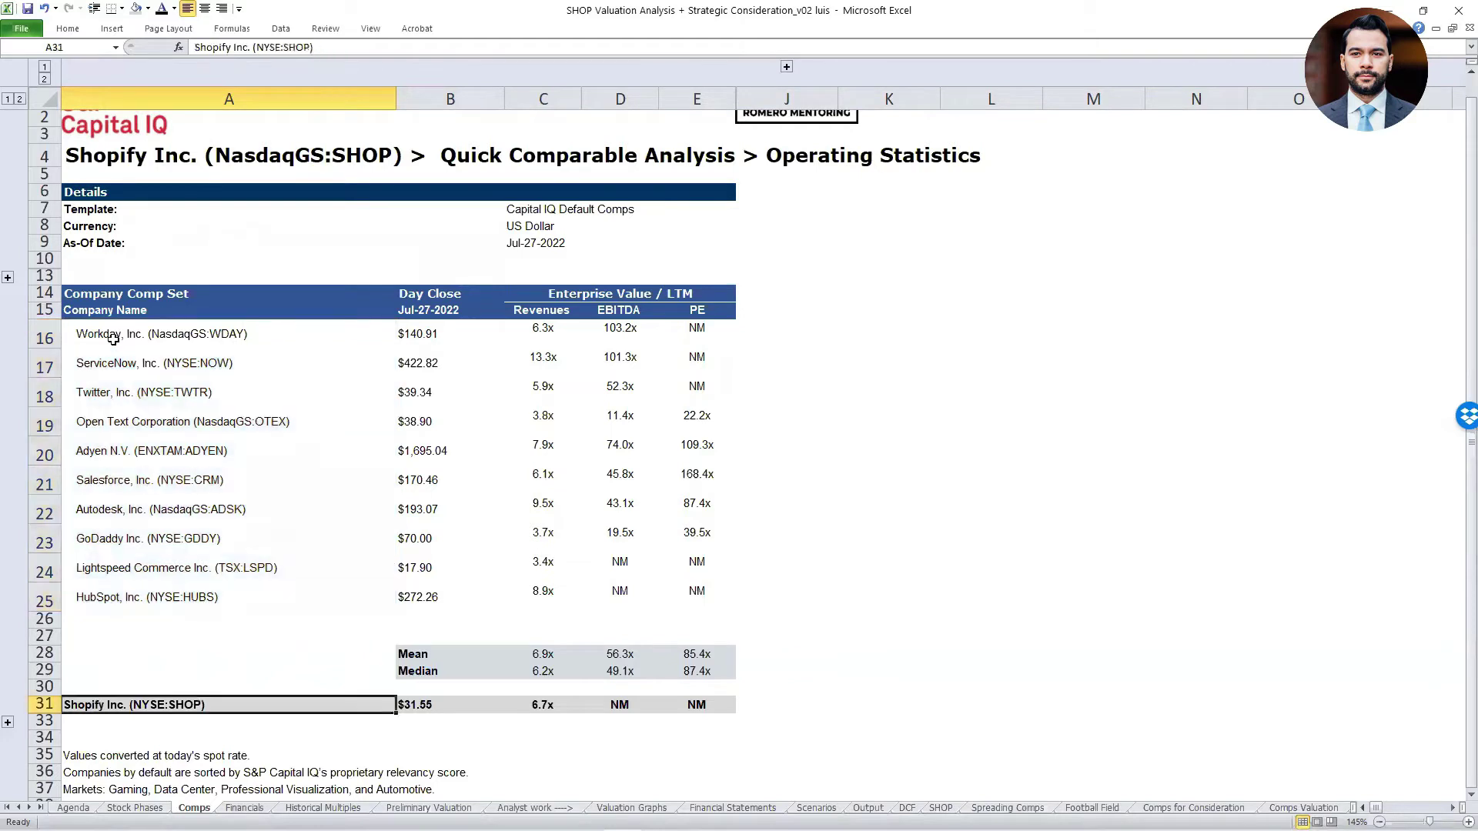
{"action": "key", "text": "Right"}
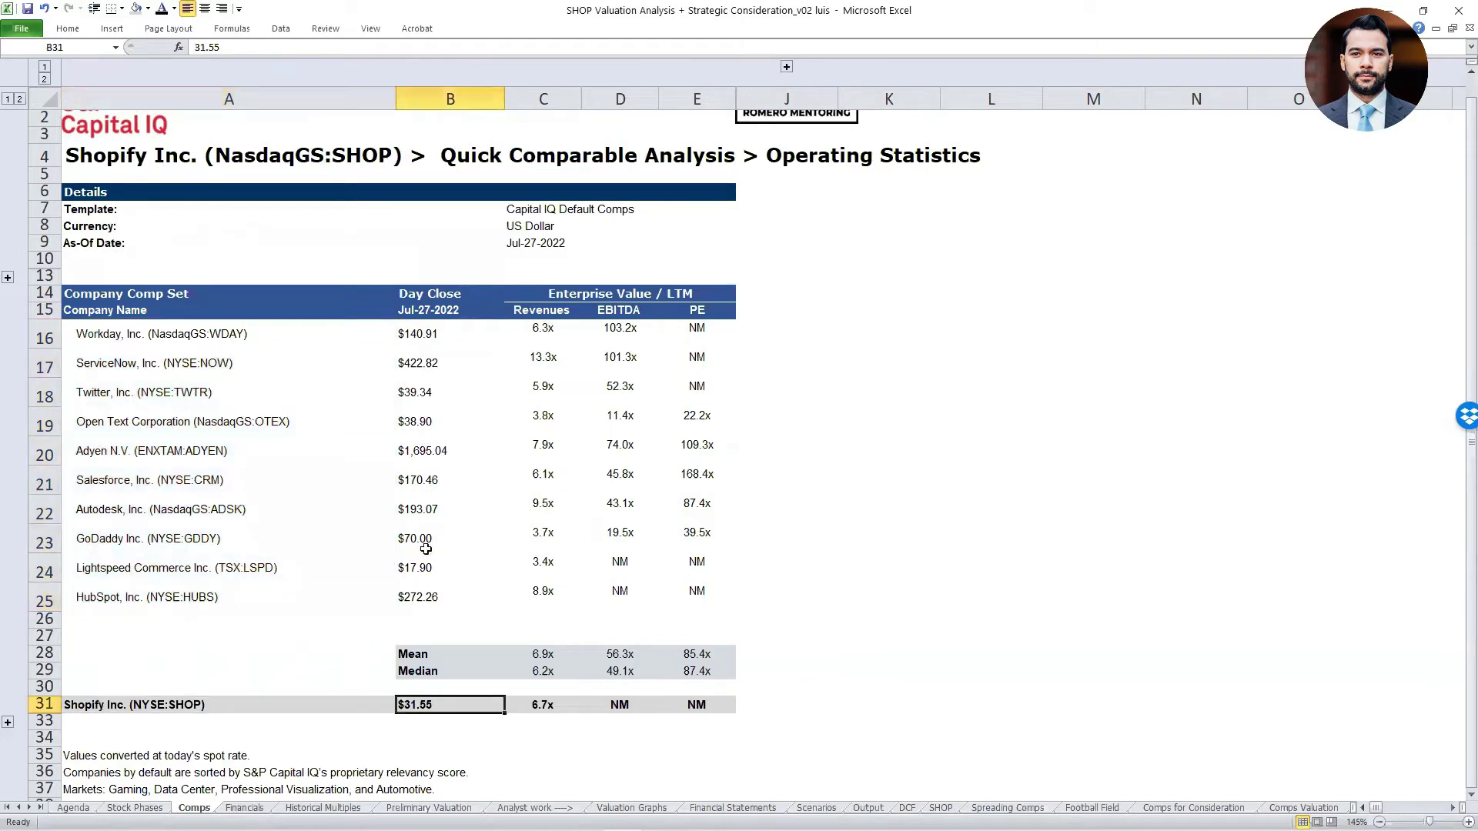
{"action": "key", "text": "ctrl+2"}
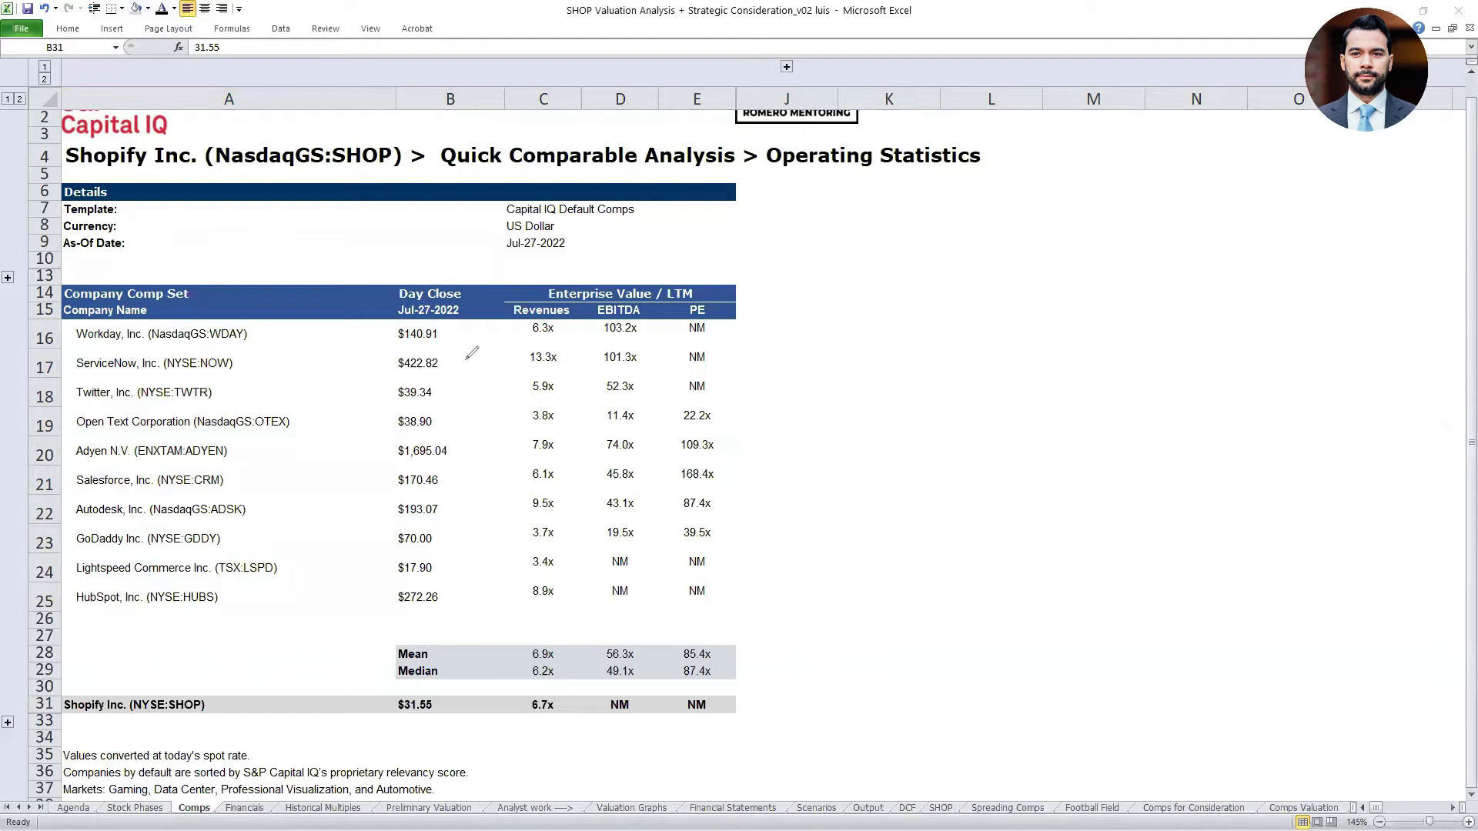
{"action": "mouse_move", "coordinate": [501, 312]}
{"action": "left_mouse_down"}
{"action": "mouse_move", "coordinate": [587, 471]}
{"action": "mouse_move", "coordinate": [585, 727]}
{"action": "mouse_move", "coordinate": [497, 715]}
{"action": "mouse_move", "coordinate": [487, 440]}
{"action": "left_mouse_up"}
{"action": "left_click_drag", "start_coordinate": [501, 362], "coordinate": [495, 334]}
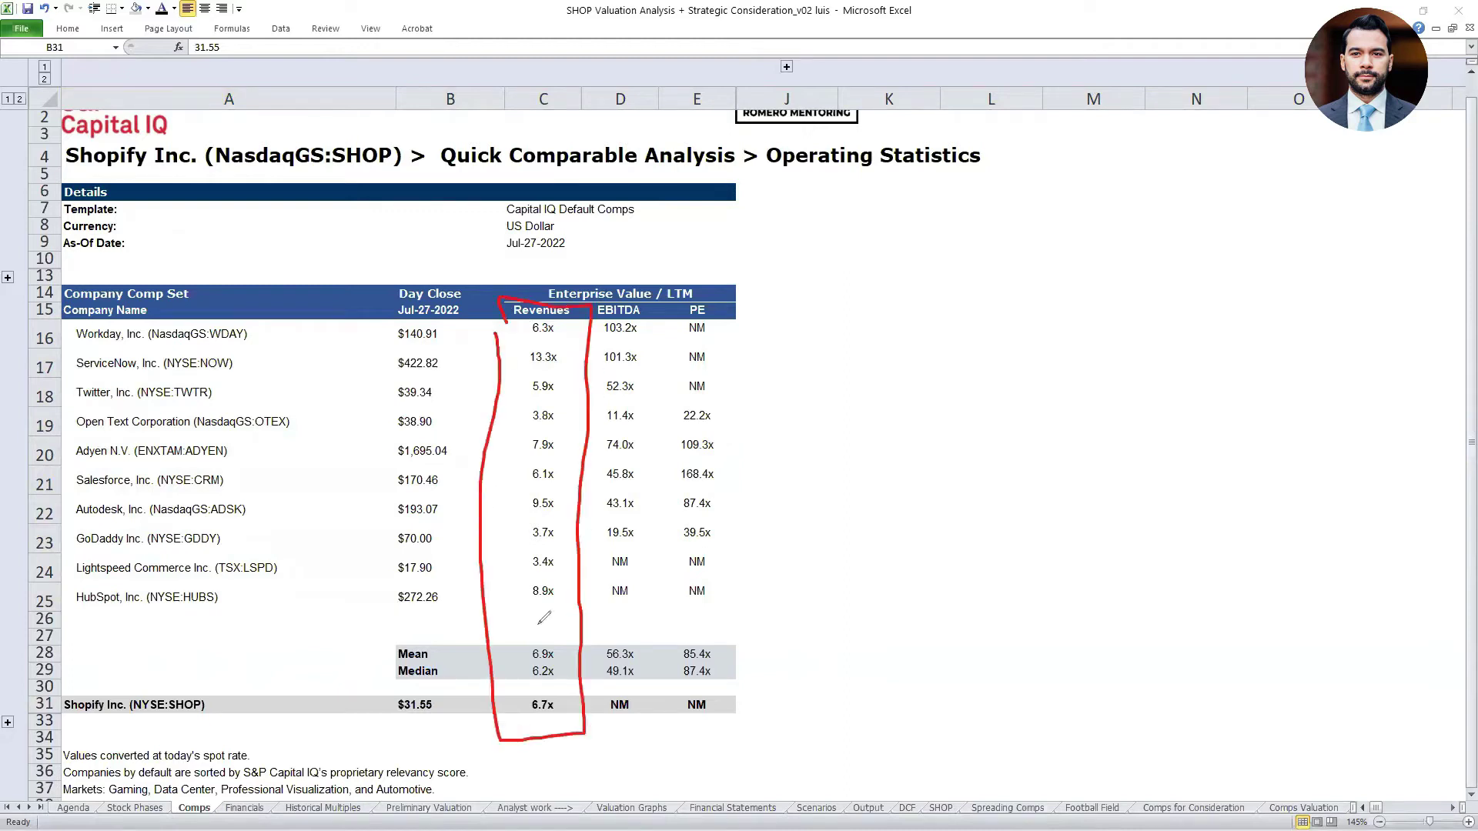
{"action": "mouse_move", "coordinate": [555, 689]}
{"action": "left_mouse_down"}
{"action": "mouse_move", "coordinate": [523, 710]}
{"action": "mouse_move", "coordinate": [556, 683]}
{"action": "mouse_move", "coordinate": [528, 670]}
{"action": "mouse_move", "coordinate": [579, 651]}
{"action": "mouse_move", "coordinate": [536, 645]}
{"action": "left_mouse_up"}
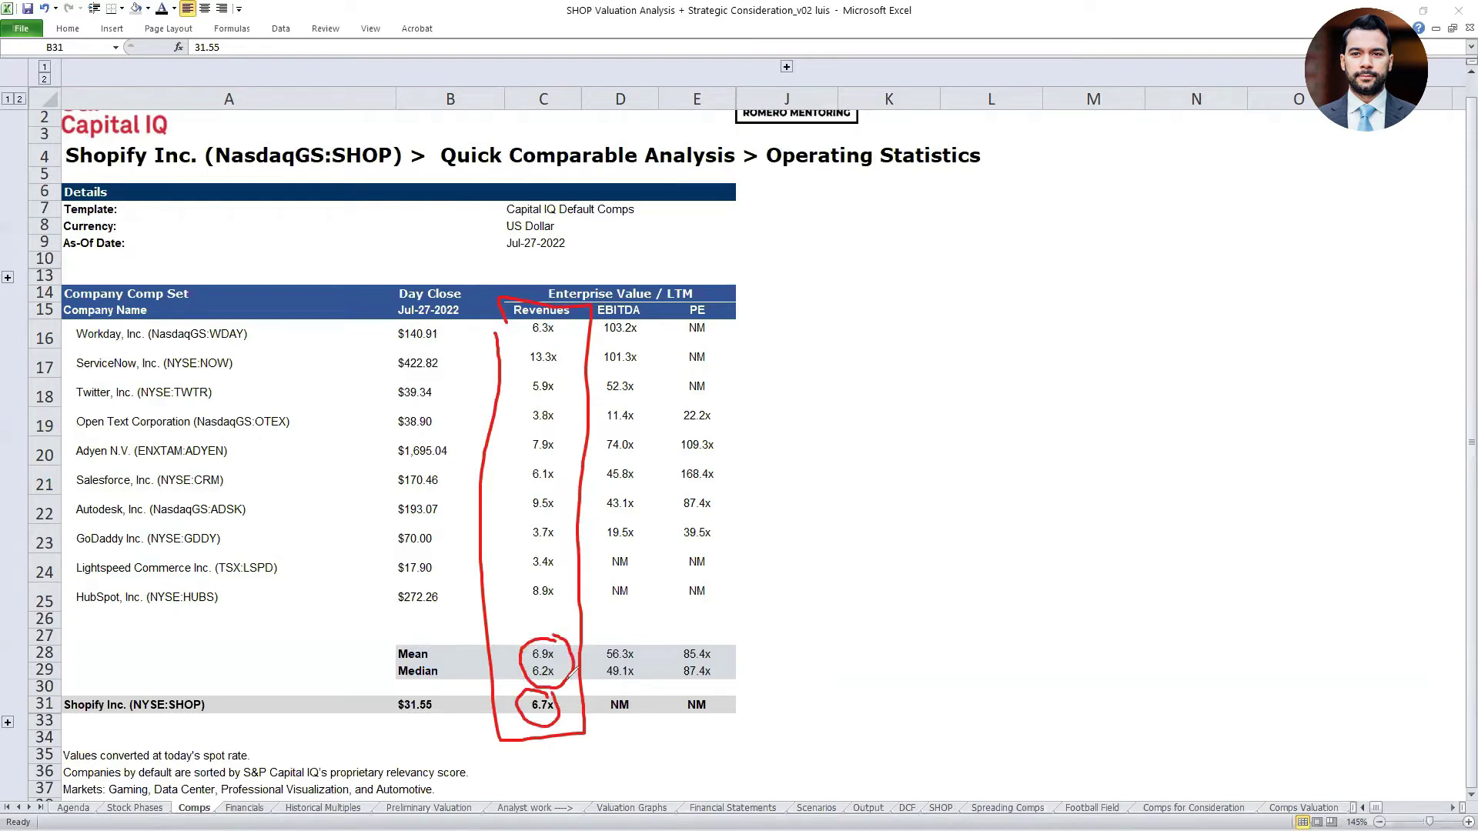
{"action": "mouse_move", "coordinate": [587, 302]}
{"action": "left_mouse_down"}
{"action": "mouse_move", "coordinate": [658, 485]}
{"action": "mouse_move", "coordinate": [657, 741]}
{"action": "mouse_move", "coordinate": [579, 731]}
{"action": "left_mouse_up"}
{"action": "mouse_move", "coordinate": [636, 688]}
{"action": "left_mouse_down"}
{"action": "mouse_move", "coordinate": [610, 702]}
{"action": "mouse_move", "coordinate": [637, 683]}
{"action": "left_mouse_up"}
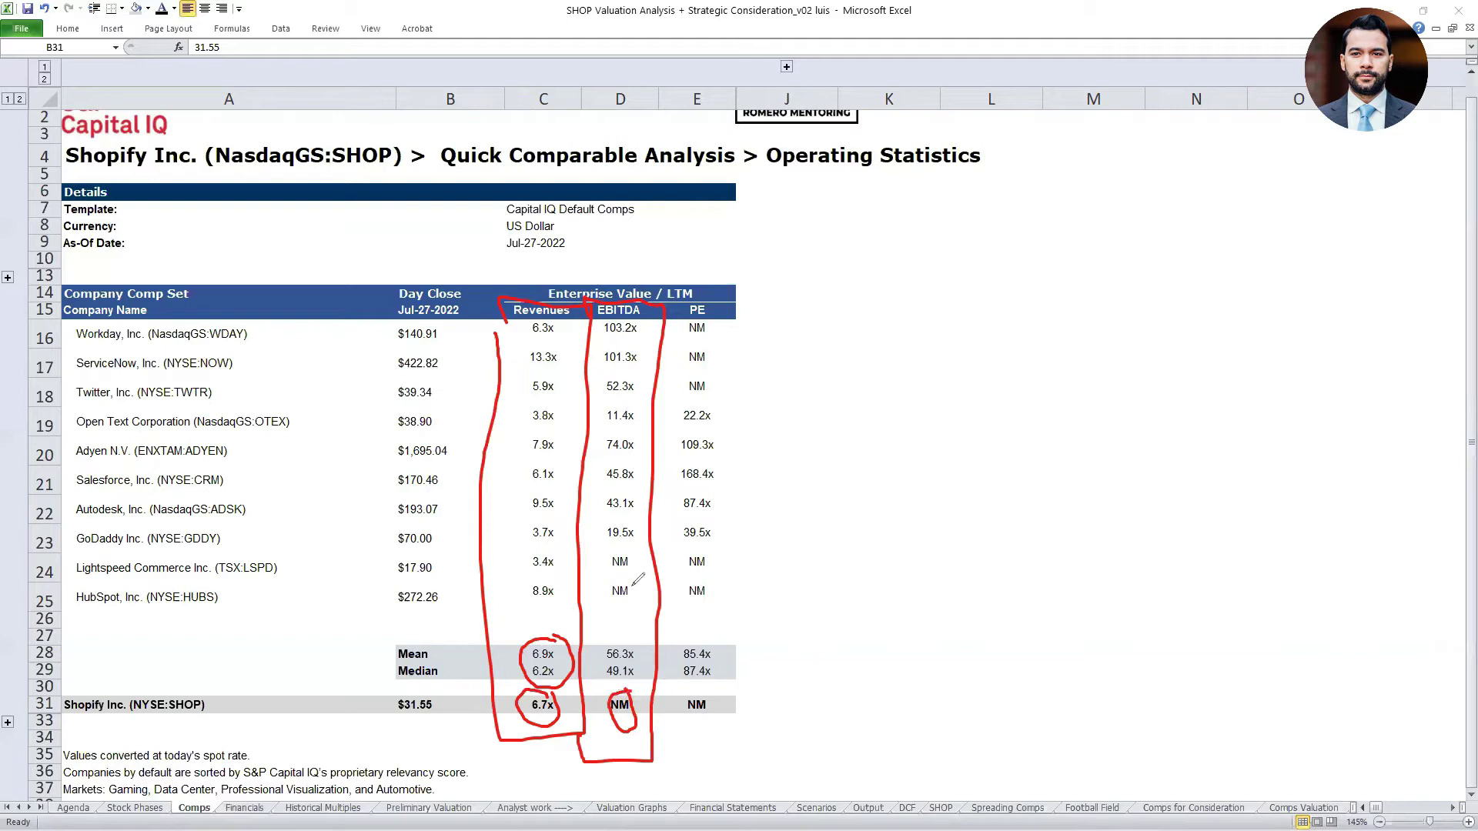
{"action": "mouse_move", "coordinate": [632, 585]}
{"action": "left_mouse_down"}
{"action": "mouse_move", "coordinate": [608, 601]}
{"action": "mouse_move", "coordinate": [635, 585]}
{"action": "mouse_move", "coordinate": [638, 556]}
{"action": "left_mouse_up"}
{"action": "mouse_move", "coordinate": [667, 316]}
{"action": "left_mouse_down"}
{"action": "mouse_move", "coordinate": [735, 300]}
{"action": "mouse_move", "coordinate": [730, 371]}
{"action": "left_mouse_up"}
{"action": "mouse_move", "coordinate": [724, 506]}
{"action": "left_mouse_down"}
{"action": "mouse_move", "coordinate": [741, 735]}
{"action": "mouse_move", "coordinate": [651, 756]}
{"action": "left_mouse_up"}
{"action": "mouse_move", "coordinate": [682, 695]}
{"action": "left_mouse_down"}
{"action": "mouse_move", "coordinate": [691, 717]}
{"action": "mouse_move", "coordinate": [710, 705]}
{"action": "mouse_move", "coordinate": [679, 716]}
{"action": "left_mouse_up"}
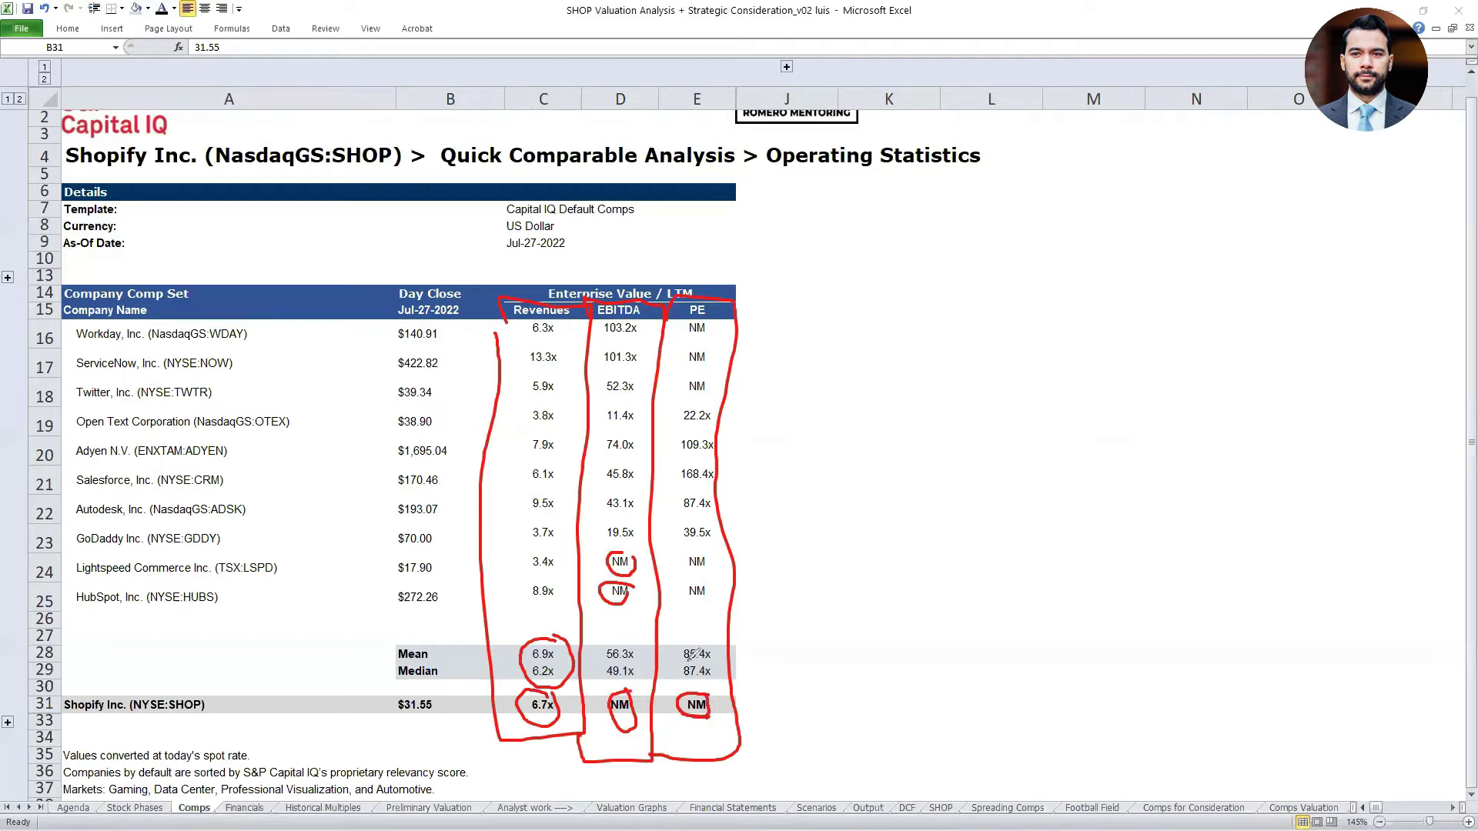
{"action": "mouse_move", "coordinate": [735, 637]}
{"action": "left_mouse_down"}
{"action": "mouse_move", "coordinate": [628, 625]}
{"action": "mouse_move", "coordinate": [512, 661]}
{"action": "mouse_move", "coordinate": [531, 688]}
{"action": "mouse_move", "coordinate": [735, 668]}
{"action": "mouse_move", "coordinate": [709, 645]}
{"action": "left_mouse_up"}
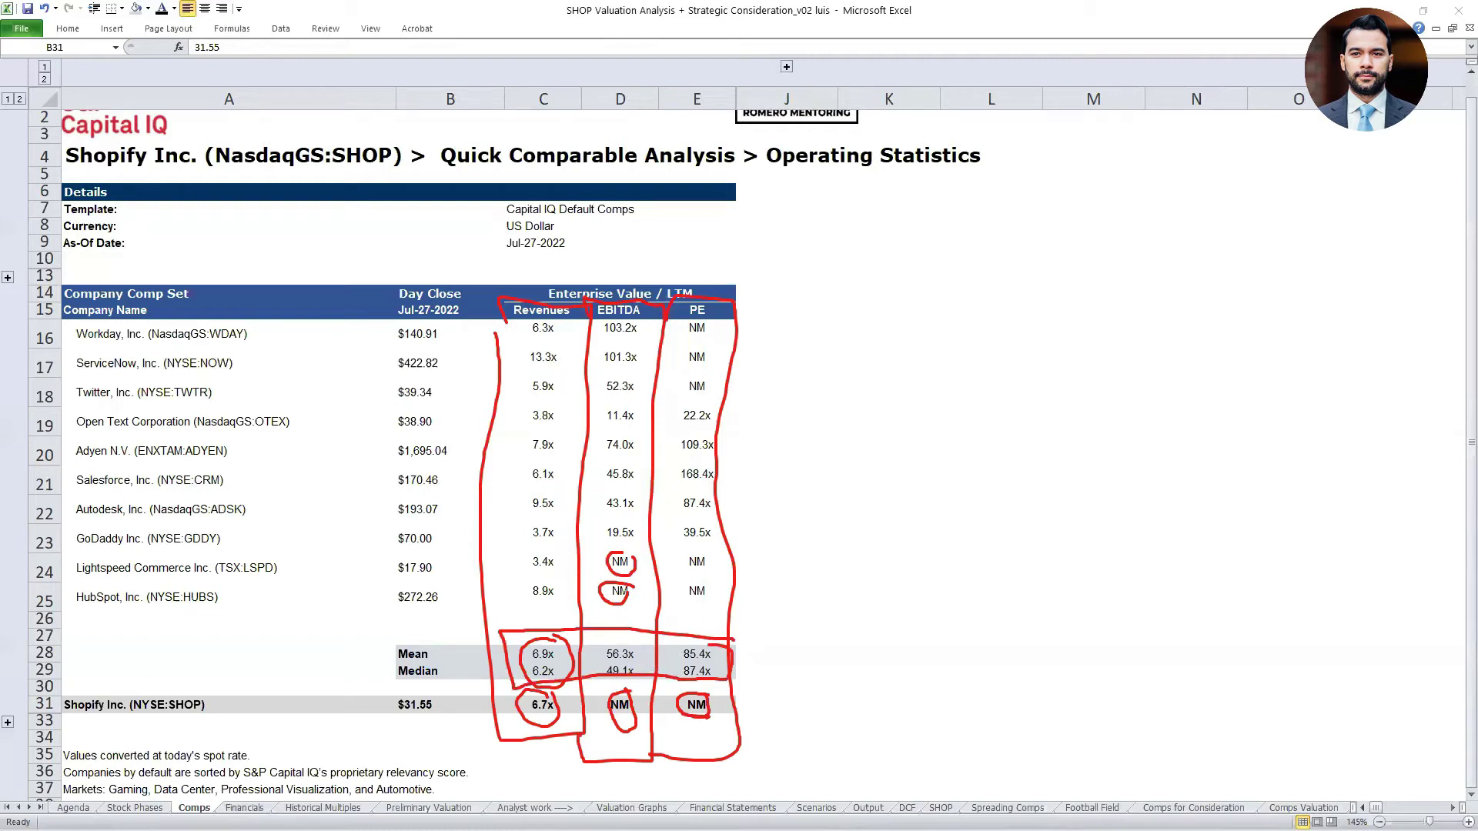
{"action": "key", "text": "e"}
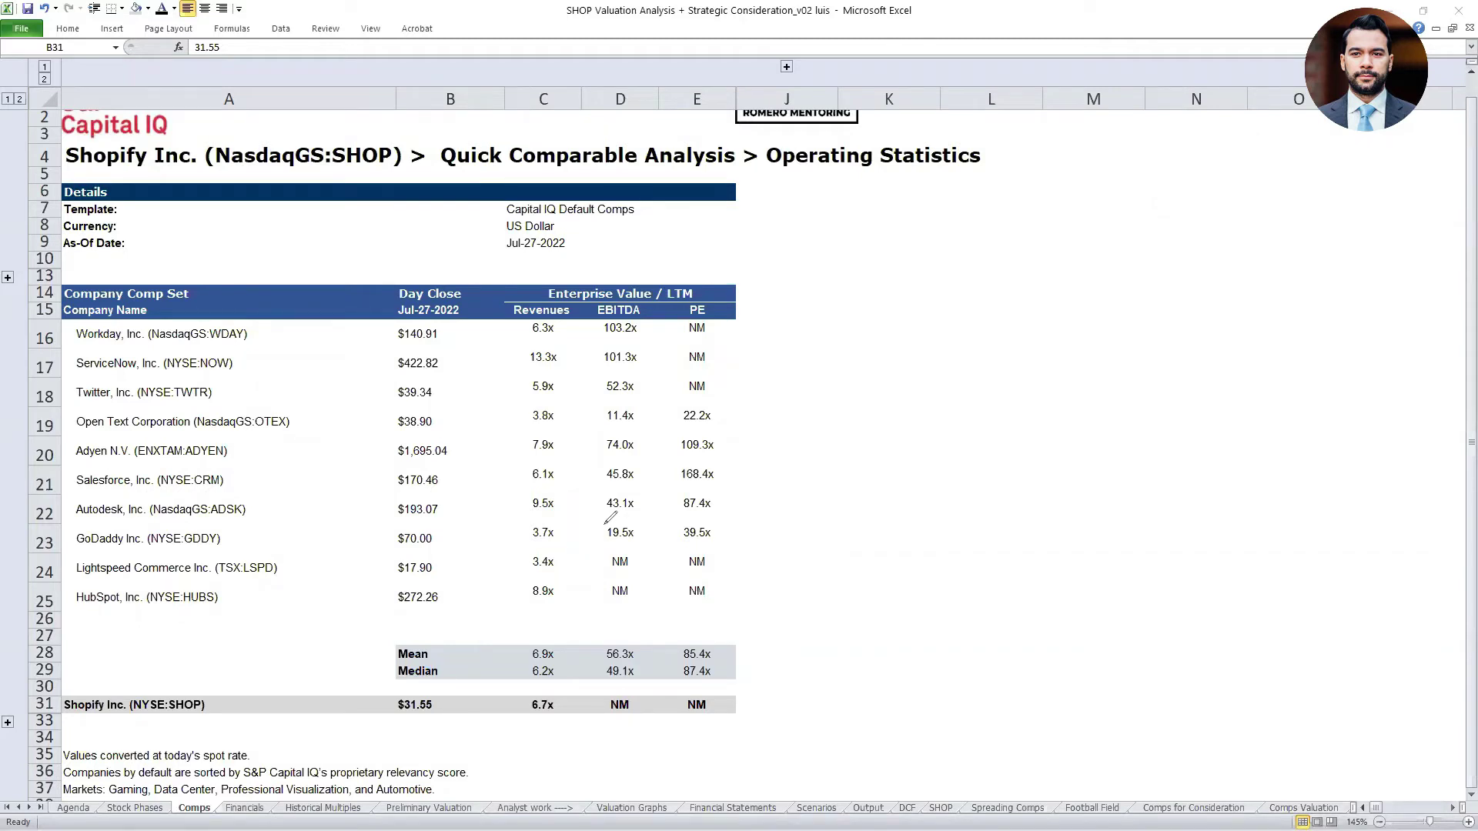
{"action": "mouse_move", "coordinate": [703, 280]}
{"action": "left_mouse_down"}
{"action": "mouse_move", "coordinate": [649, 298]}
{"action": "mouse_move", "coordinate": [702, 282]}
{"action": "left_mouse_up"}
{"action": "mouse_move", "coordinate": [620, 689]}
{"action": "left_mouse_down"}
{"action": "mouse_move", "coordinate": [625, 723]}
{"action": "mouse_move", "coordinate": [639, 692]}
{"action": "left_mouse_up"}
{"action": "mouse_move", "coordinate": [773, 314]}
{"action": "left_mouse_down"}
{"action": "mouse_move", "coordinate": [778, 271]}
{"action": "mouse_move", "coordinate": [808, 274]}
{"action": "left_mouse_up"}
{"action": "mouse_move", "coordinate": [774, 296]}
{"action": "left_mouse_down"}
{"action": "mouse_move", "coordinate": [855, 288]}
{"action": "mouse_move", "coordinate": [866, 323]}
{"action": "left_mouse_up"}
{"action": "mouse_move", "coordinate": [864, 291]}
{"action": "left_mouse_down"}
{"action": "mouse_move", "coordinate": [900, 305]}
{"action": "mouse_move", "coordinate": [870, 324]}
{"action": "left_mouse_up"}
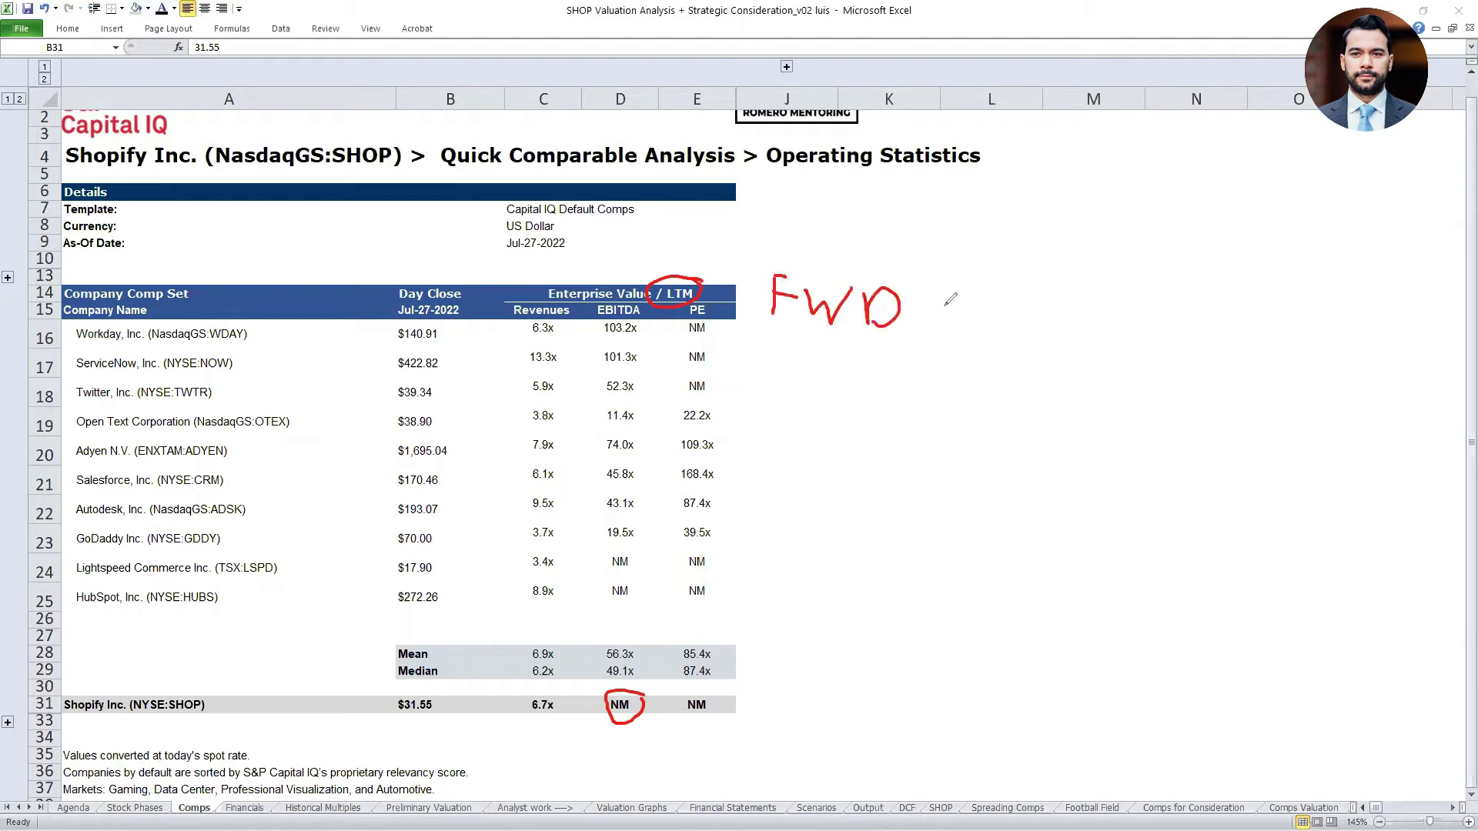
{"action": "mouse_move", "coordinate": [942, 287]}
{"action": "left_mouse_down"}
{"action": "mouse_move", "coordinate": [979, 323]}
{"action": "mouse_move", "coordinate": [1001, 299]}
{"action": "left_mouse_up"}
{"action": "mouse_move", "coordinate": [1035, 291]}
{"action": "left_mouse_down"}
{"action": "mouse_move", "coordinate": [1062, 279]}
{"action": "mouse_move", "coordinate": [1070, 333]}
{"action": "mouse_move", "coordinate": [1113, 306]}
{"action": "mouse_move", "coordinate": [1087, 337]}
{"action": "mouse_move", "coordinate": [1161, 310]}
{"action": "mouse_move", "coordinate": [1231, 334]}
{"action": "left_mouse_up"}
{"action": "mouse_move", "coordinate": [1235, 296]}
{"action": "left_mouse_down"}
{"action": "mouse_move", "coordinate": [1240, 327]}
{"action": "mouse_move", "coordinate": [1231, 301]}
{"action": "mouse_move", "coordinate": [1295, 342]}
{"action": "left_mouse_up"}
{"action": "mouse_move", "coordinate": [1316, 291]}
{"action": "left_mouse_down"}
{"action": "mouse_move", "coordinate": [1341, 320]}
{"action": "mouse_move", "coordinate": [1324, 368]}
{"action": "left_mouse_up"}
{"action": "left_click_drag", "start_coordinate": [622, 268], "coordinate": [628, 283]}
{"action": "mouse_move", "coordinate": [628, 283]}
{"action": "left_mouse_down"}
{"action": "mouse_move", "coordinate": [660, 239]}
{"action": "mouse_move", "coordinate": [699, 264]}
{"action": "left_mouse_up"}
{"action": "left_click_drag", "start_coordinate": [699, 265], "coordinate": [751, 225]}
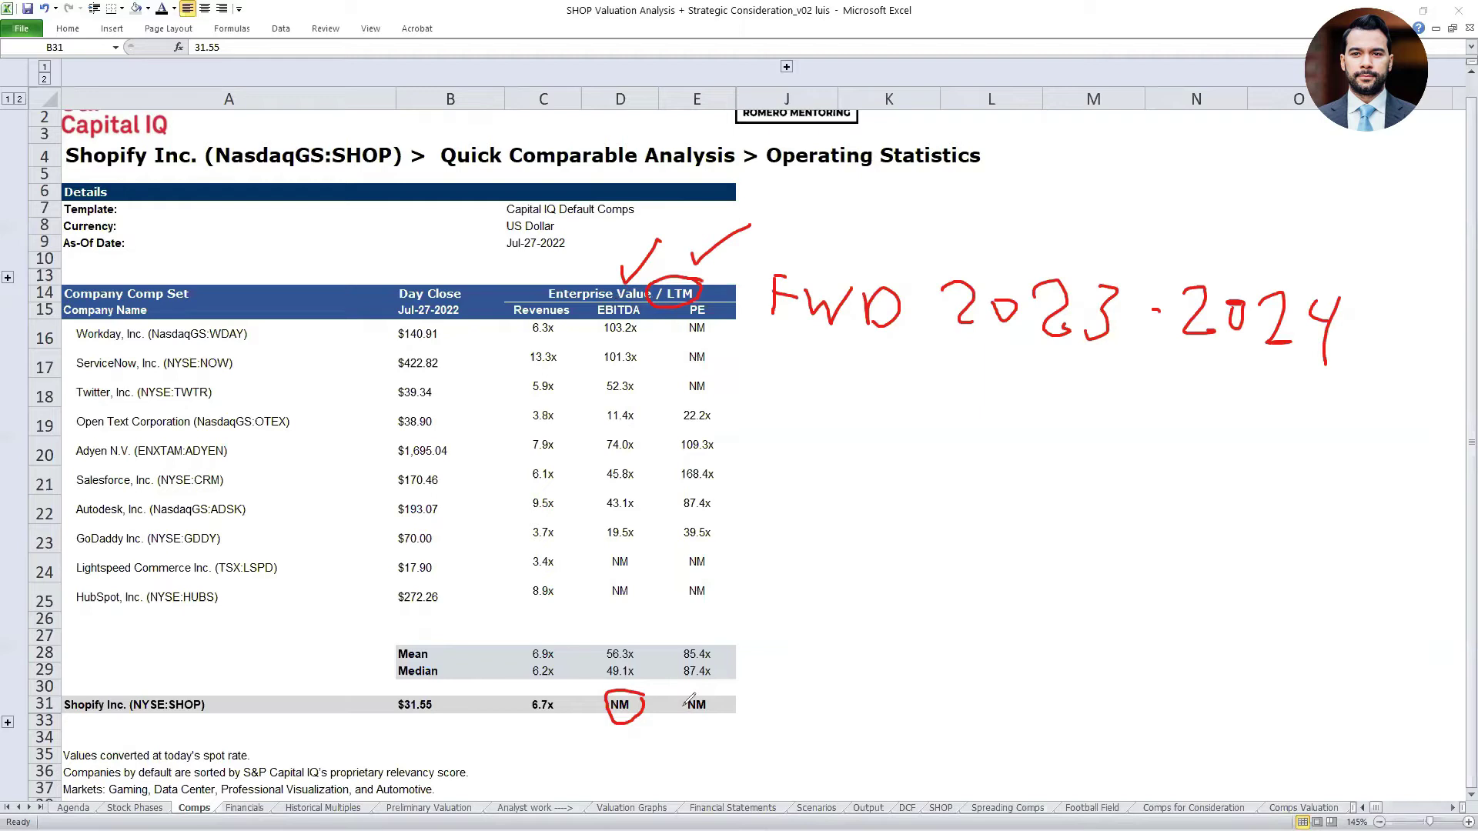
{"action": "mouse_move", "coordinate": [620, 709]}
{"action": "left_mouse_down"}
{"action": "mouse_move", "coordinate": [616, 726]}
{"action": "mouse_move", "coordinate": [686, 715]}
{"action": "left_mouse_up"}
{"action": "key", "text": "Escape"}
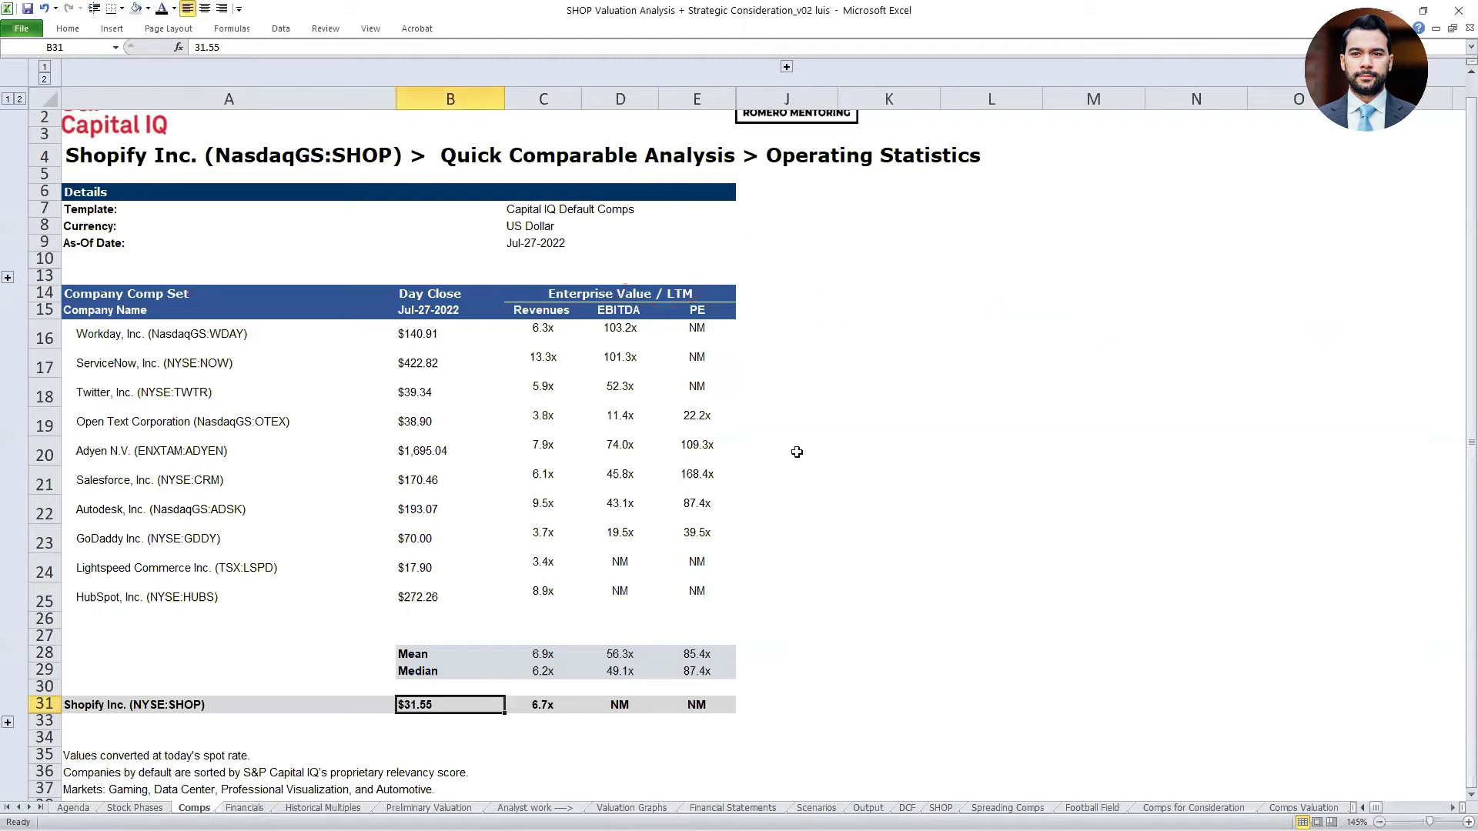
Expand the F–I column group and inspect the gross margin mean and median formulas.
{"action": "left_click", "coordinate": [792, 67]}
{"action": "left_click_drag", "start_coordinate": [767, 277], "coordinate": [1093, 706]}
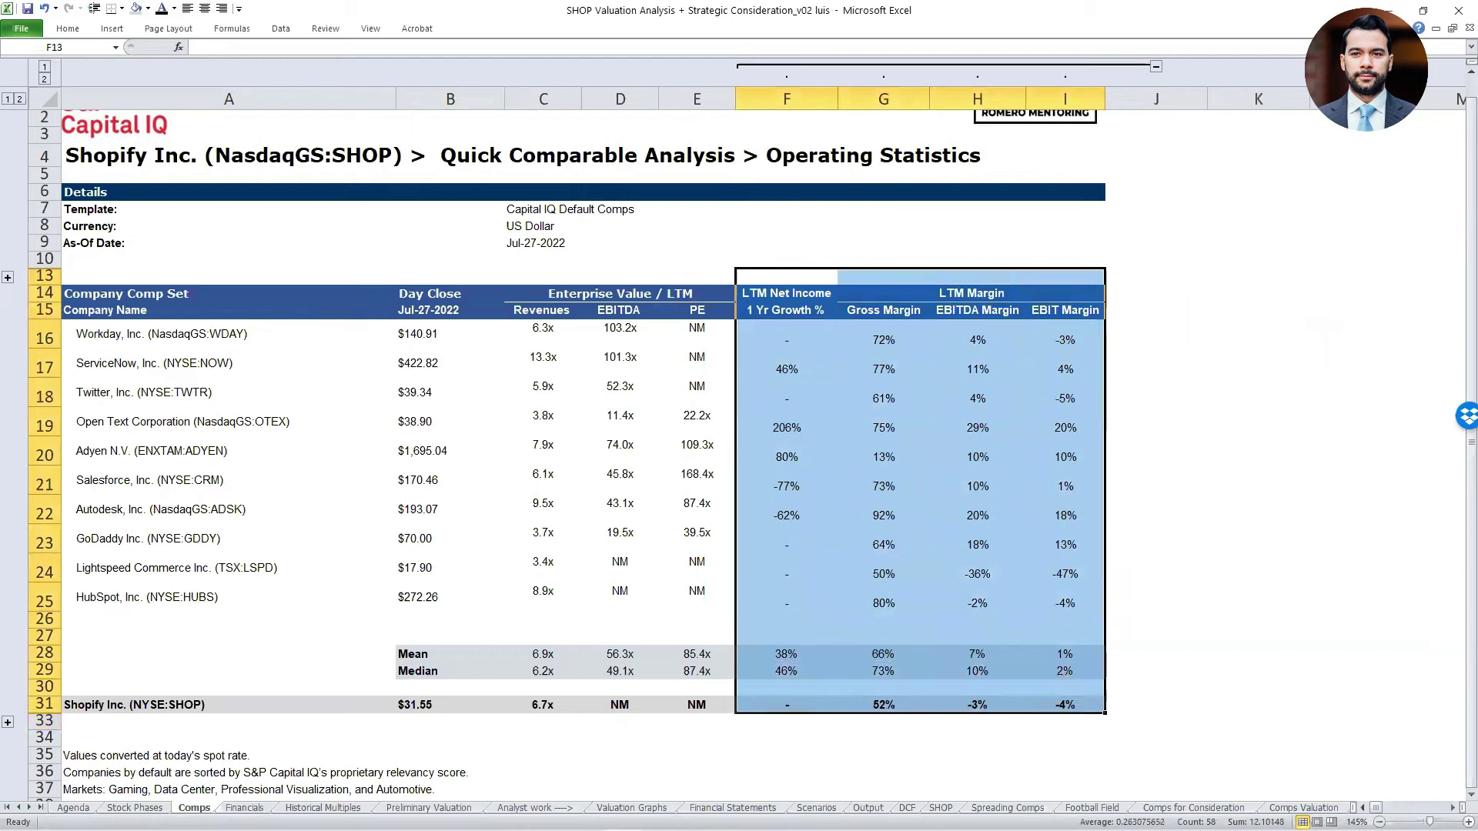
{"action": "left_click", "coordinate": [842, 464]}
{"action": "left_click", "coordinate": [883, 655]}
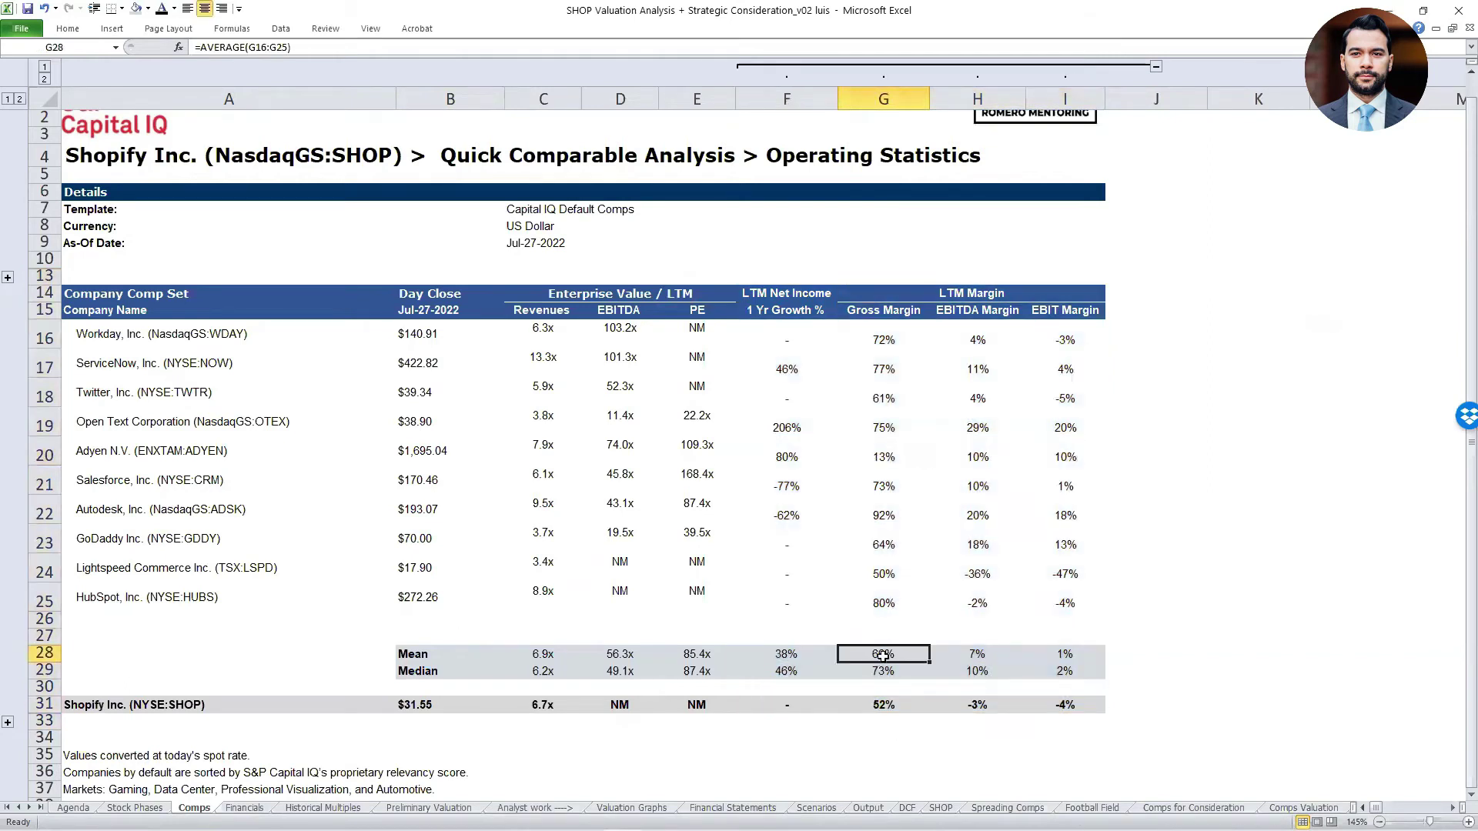
{"action": "left_click", "coordinate": [926, 670]}
{"action": "key", "text": "shift+Up"}
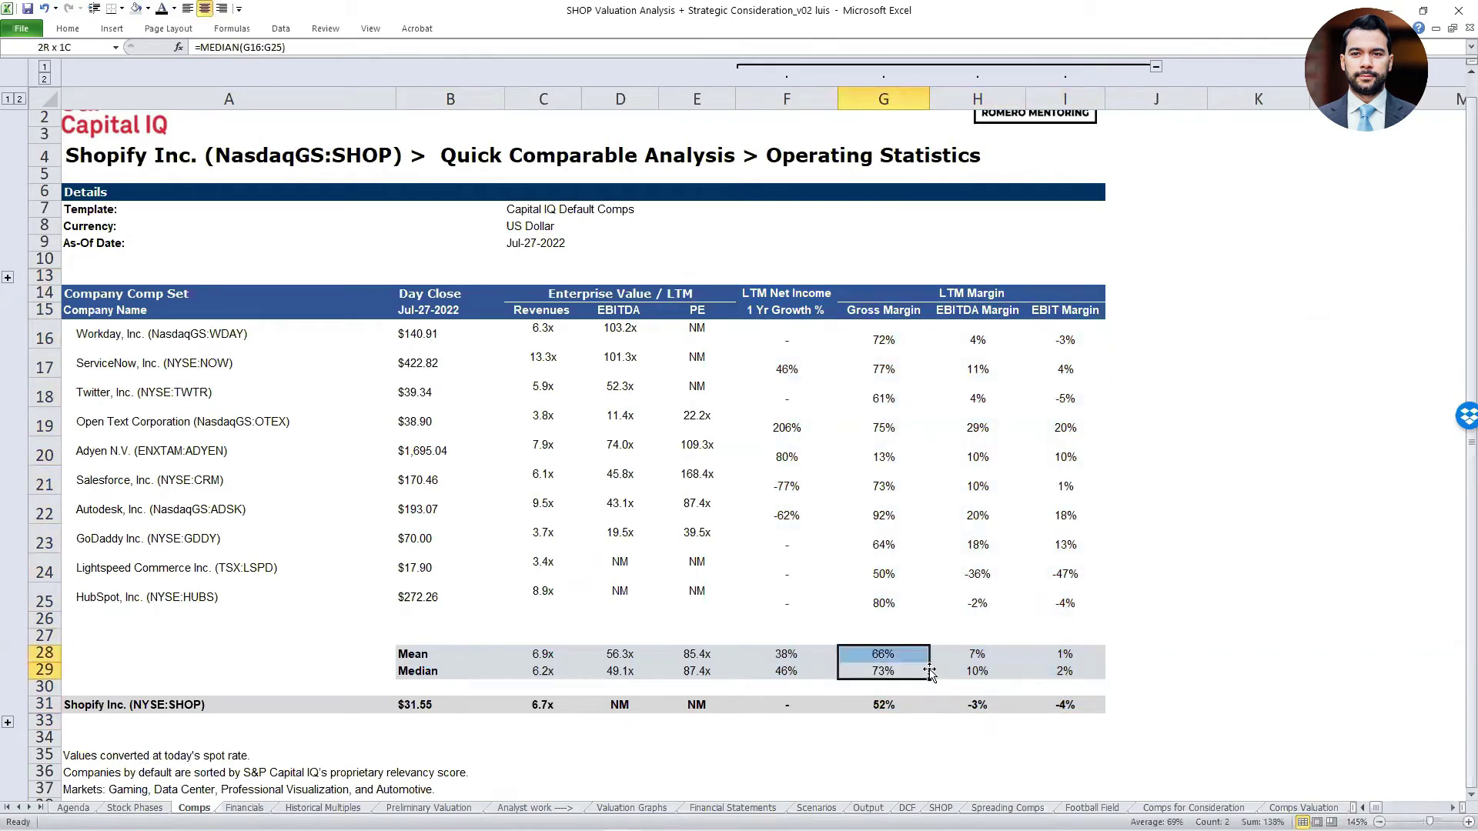
{"action": "key", "text": "ctrl+space"}
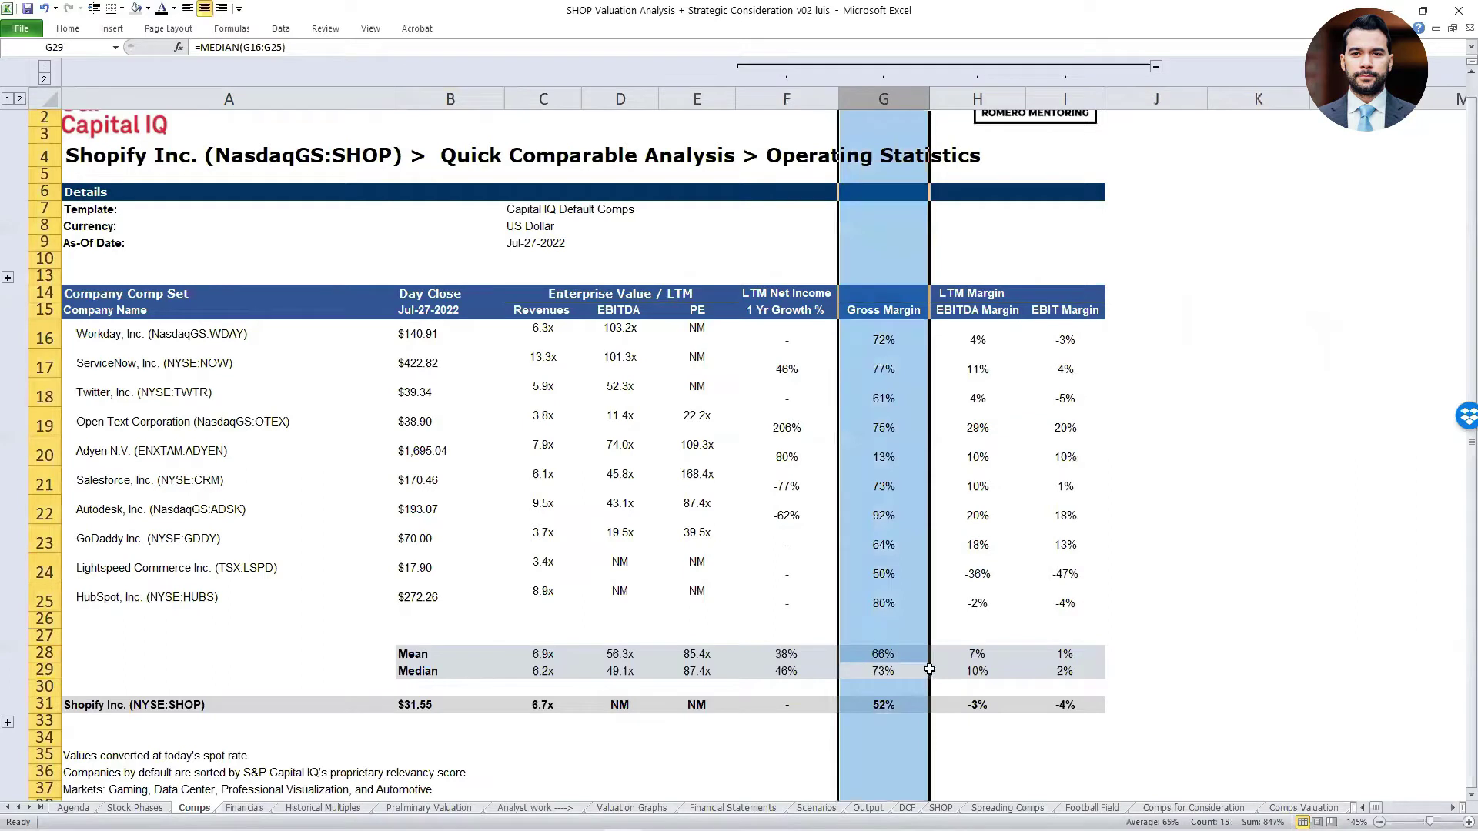
{"action": "key", "text": "Up"}
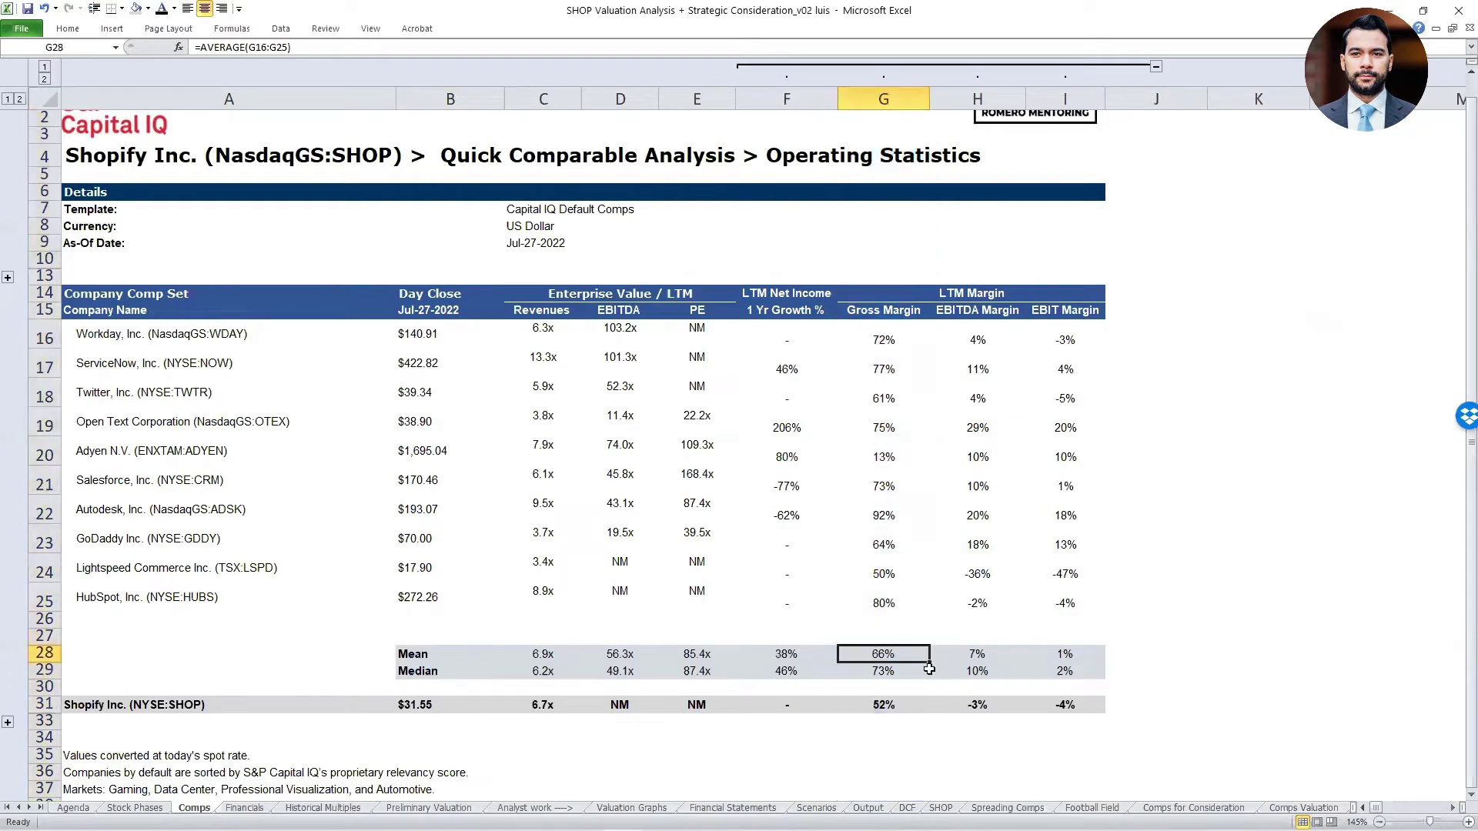
Enter NM for Lightspeed's and HubSpot's EBITDA margins in H24:H25.
{"action": "key", "text": "Right"}
{"action": "key", "text": "ctrl+Up"}
{"action": "key", "text": "ctrl+Up"}
{"action": "key", "text": "ctrl+Down"}
{"action": "key", "text": "Up"}
{"action": "key", "text": "shift+Down"}
{"action": "key", "text": "shift+space"}
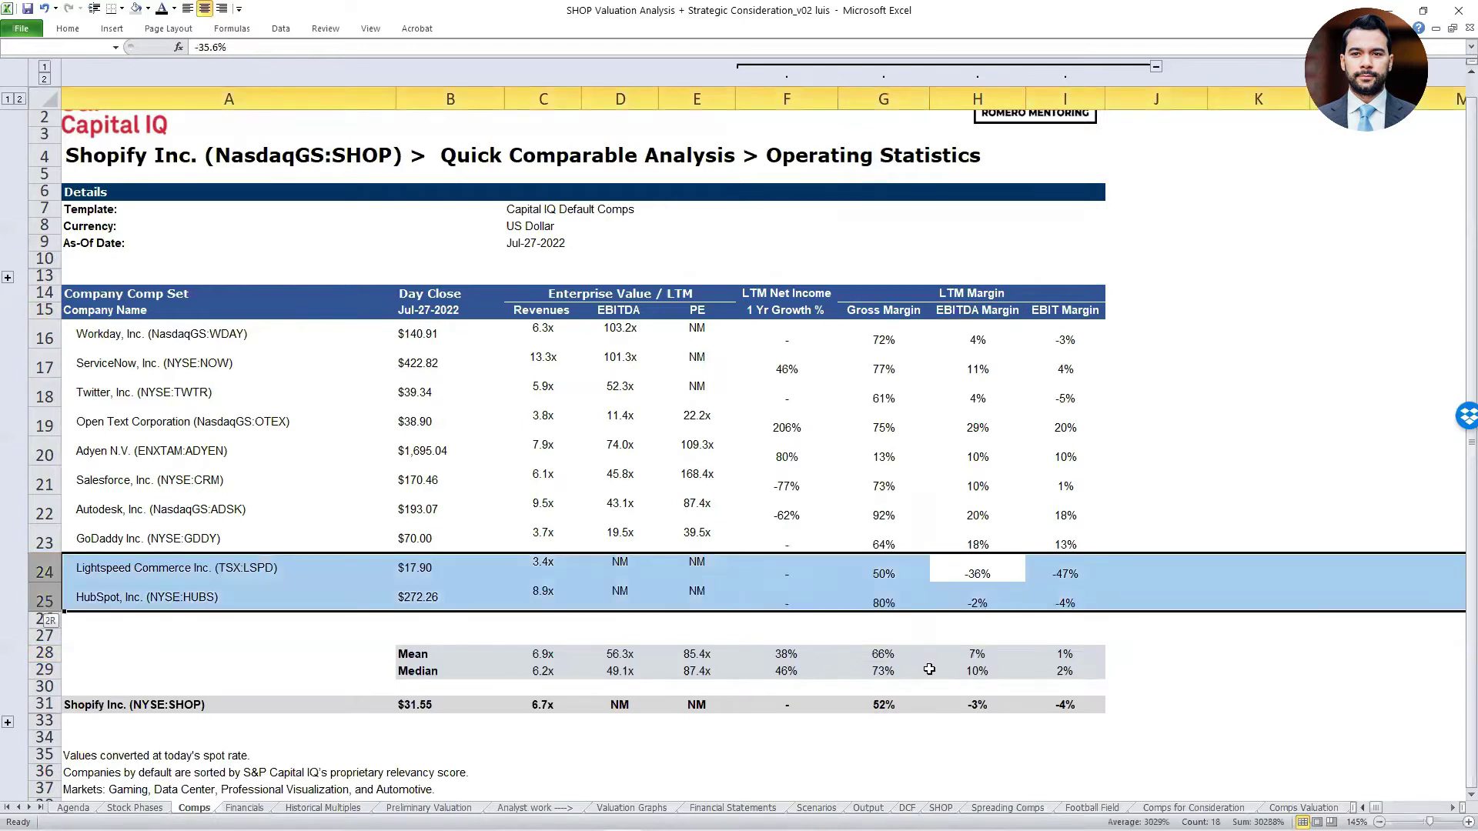
{"action": "key", "text": "Down"}
{"action": "key", "text": "Up"}
{"action": "key", "text": "shift+Down"}
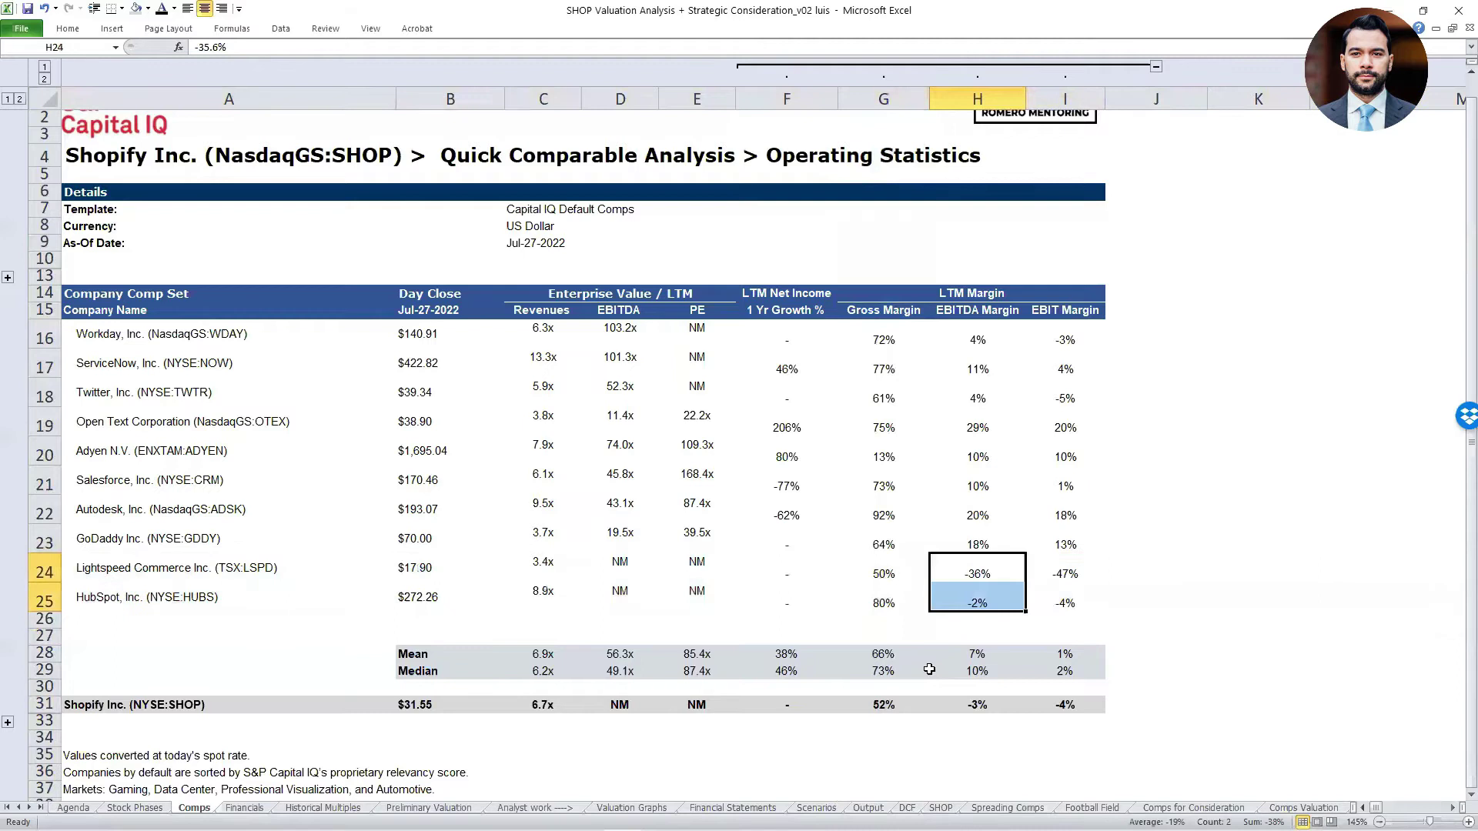
{"action": "key", "text": "Down"}
{"action": "key", "text": "Up"}
{"action": "key", "text": "shift+Down"}
{"action": "type", "text": "NM"}
{"action": "key", "text": "ctrl+Return"}
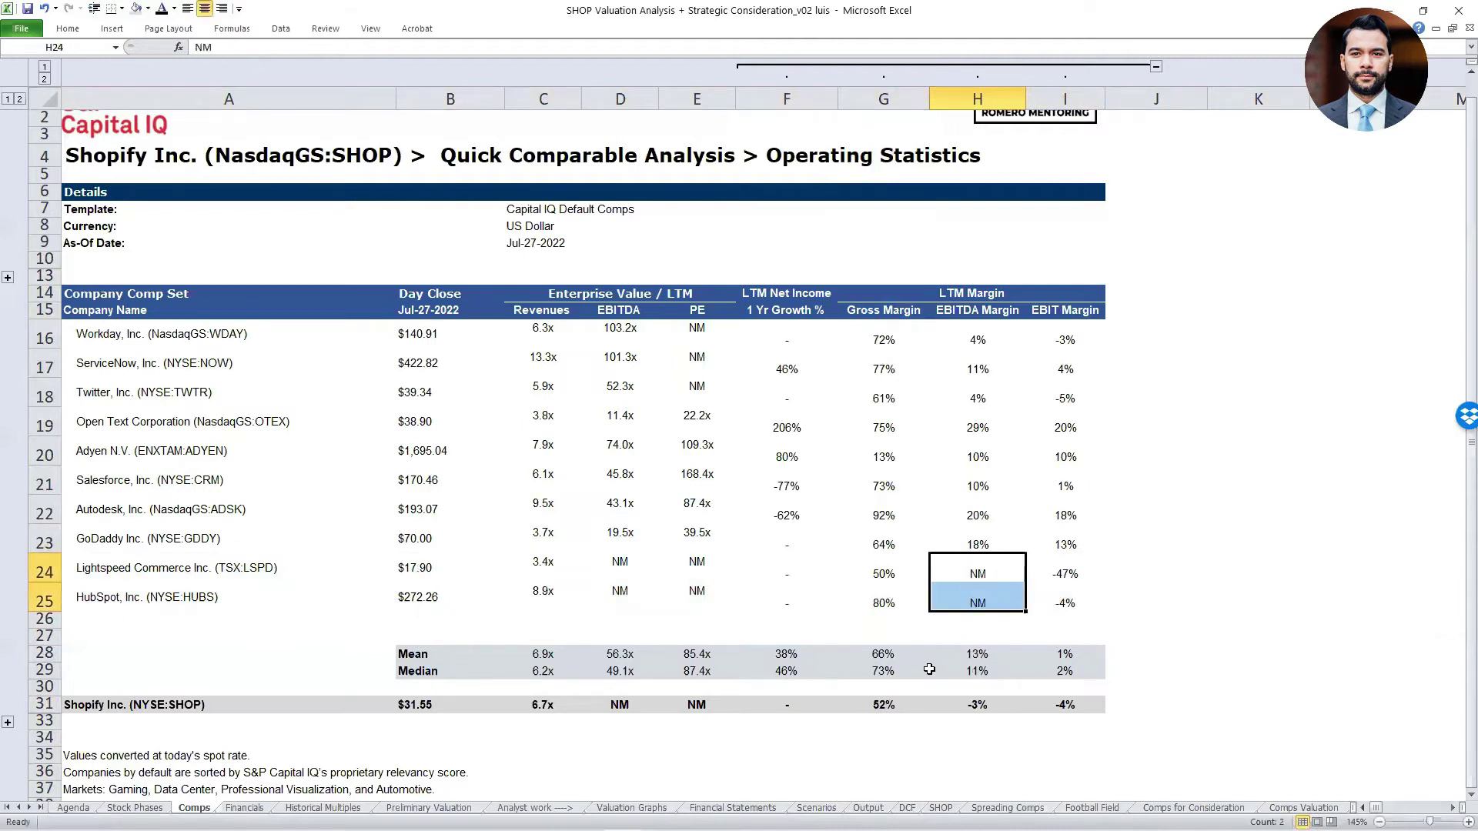
Enter NM for their EBIT margins in I24:I25 and check the EBITDA margin median's range.
{"action": "key", "text": "shift+Right"}
{"action": "key", "text": "Right"}
{"action": "key", "text": "Left"}
{"action": "key", "text": "shift+Down"}
{"action": "key", "text": "shift+Right"}
{"action": "type", "text": "NM"}
{"action": "key", "text": "ctrl+Return"}
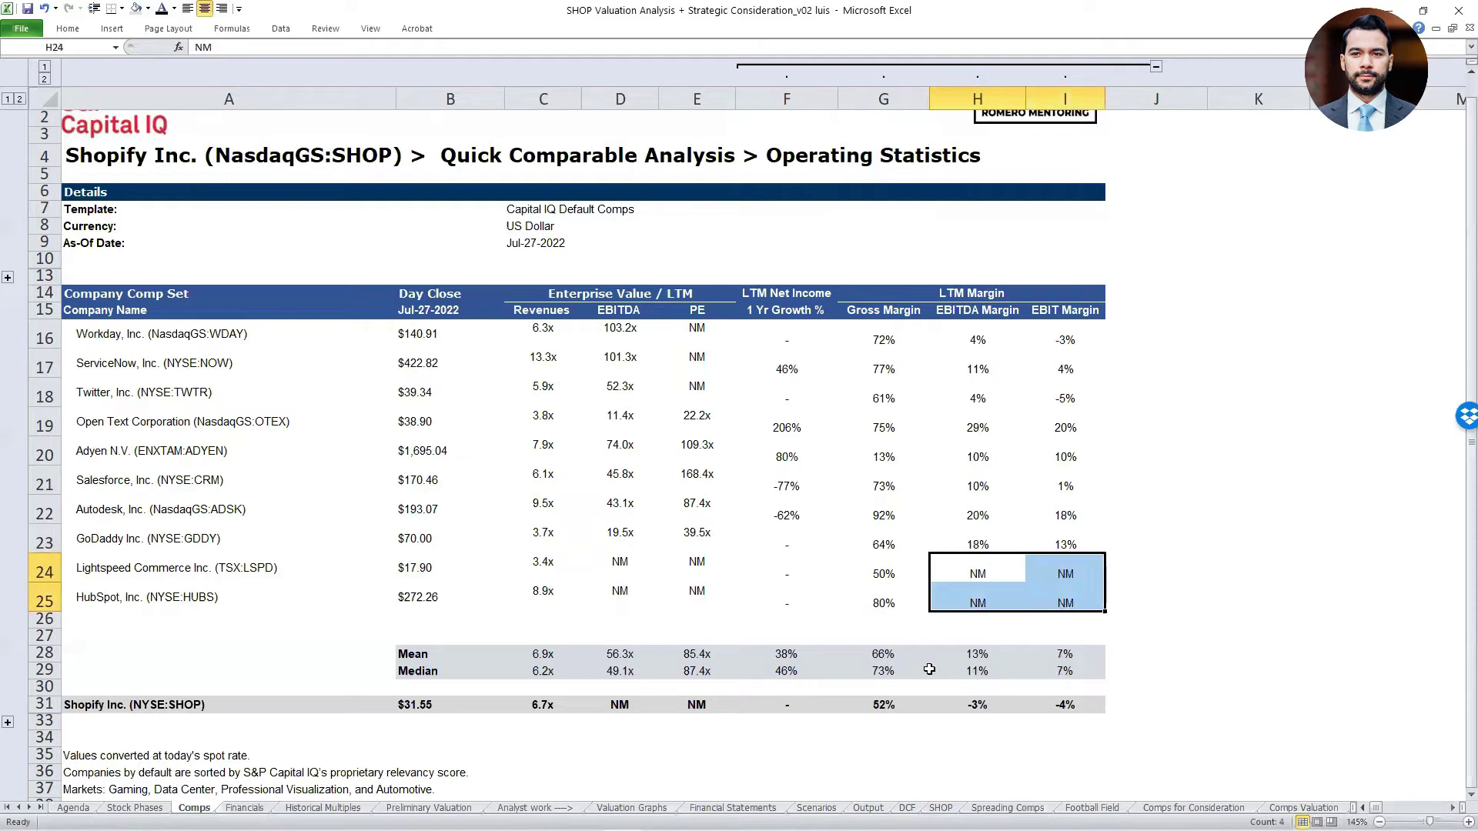
{"action": "left_click", "coordinate": [930, 669]}
{"action": "double_click", "coordinate": [931, 670]}
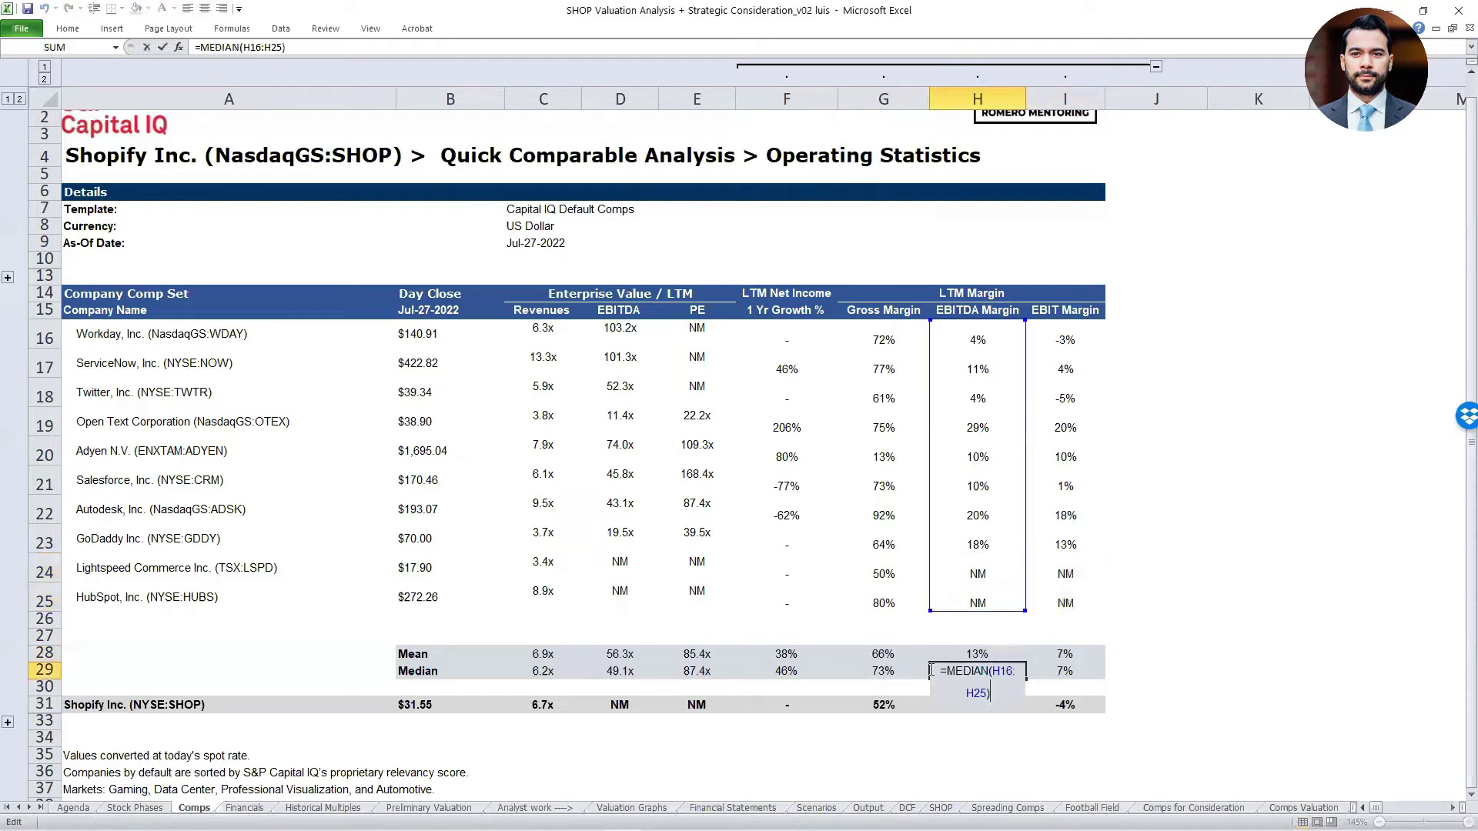
{"action": "key", "text": "Escape"}
{"action": "double_click", "coordinate": [931, 670]}
{"action": "key", "text": "Escape"}
{"action": "double_click", "coordinate": [931, 670]}
{"action": "key", "text": "Escape"}
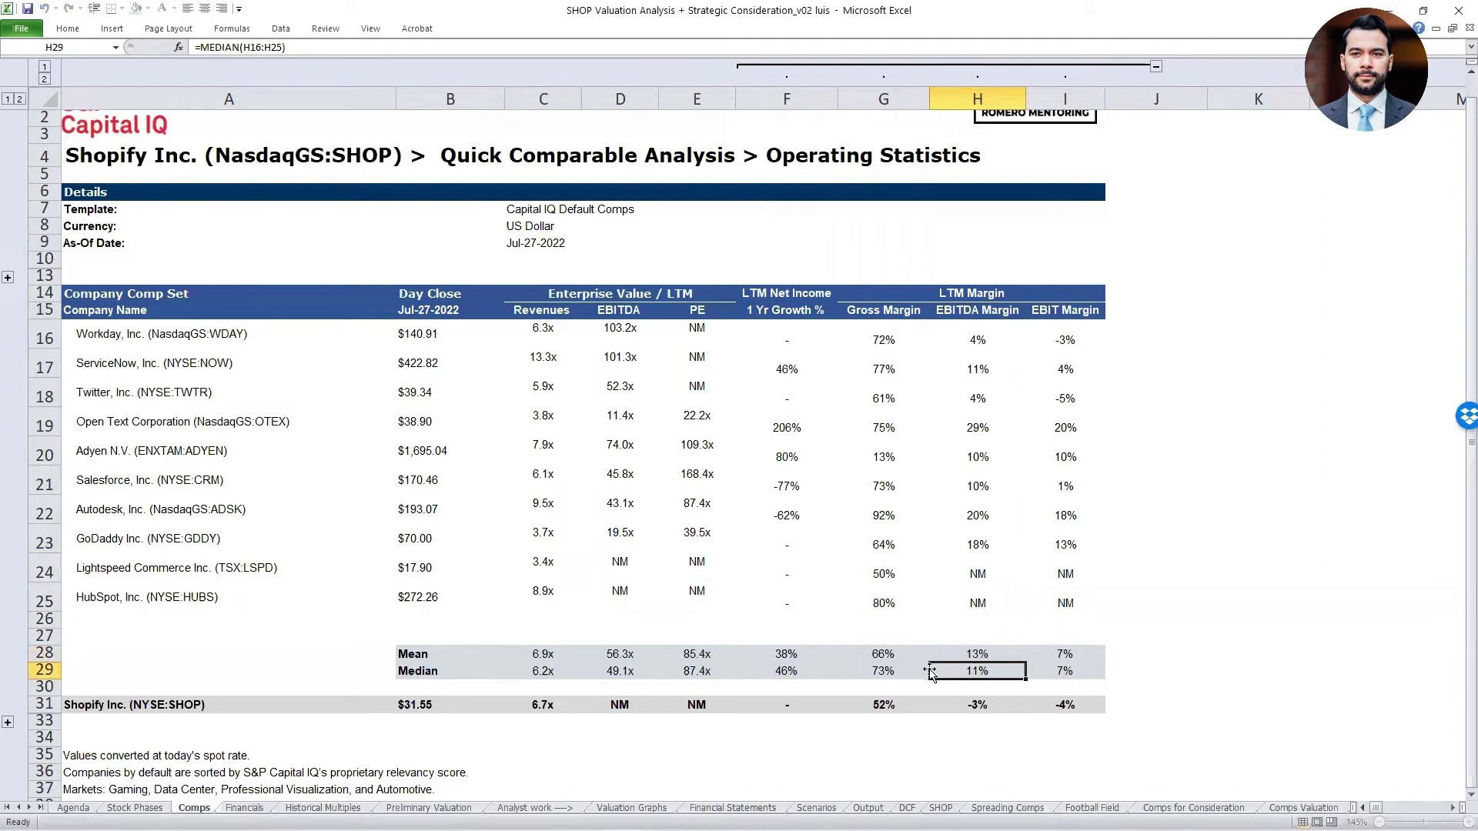
{"action": "key", "text": "ctrl+space"}
{"action": "left_click", "coordinate": [930, 669]}
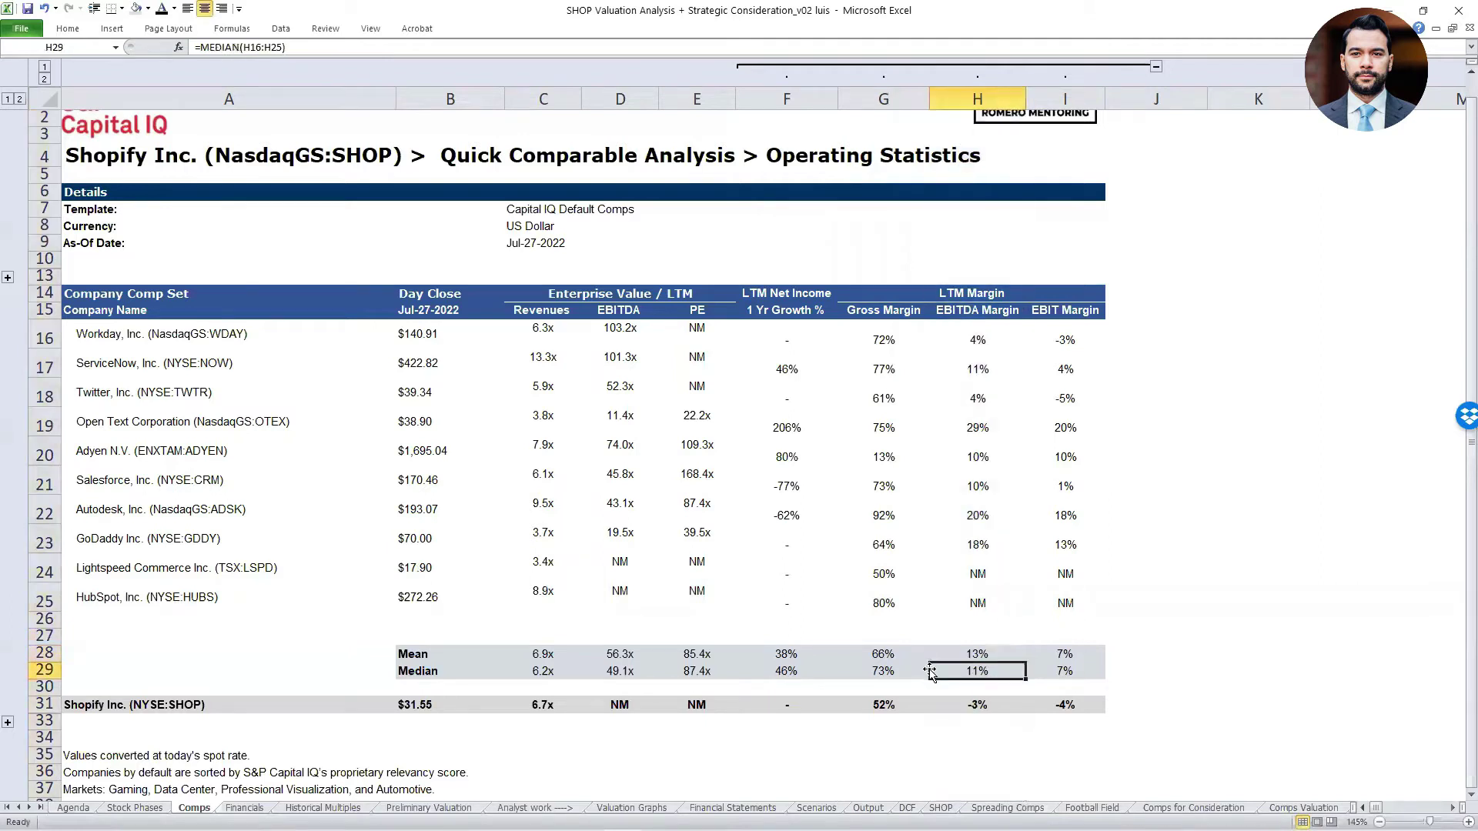
{"action": "key", "text": "Up"}
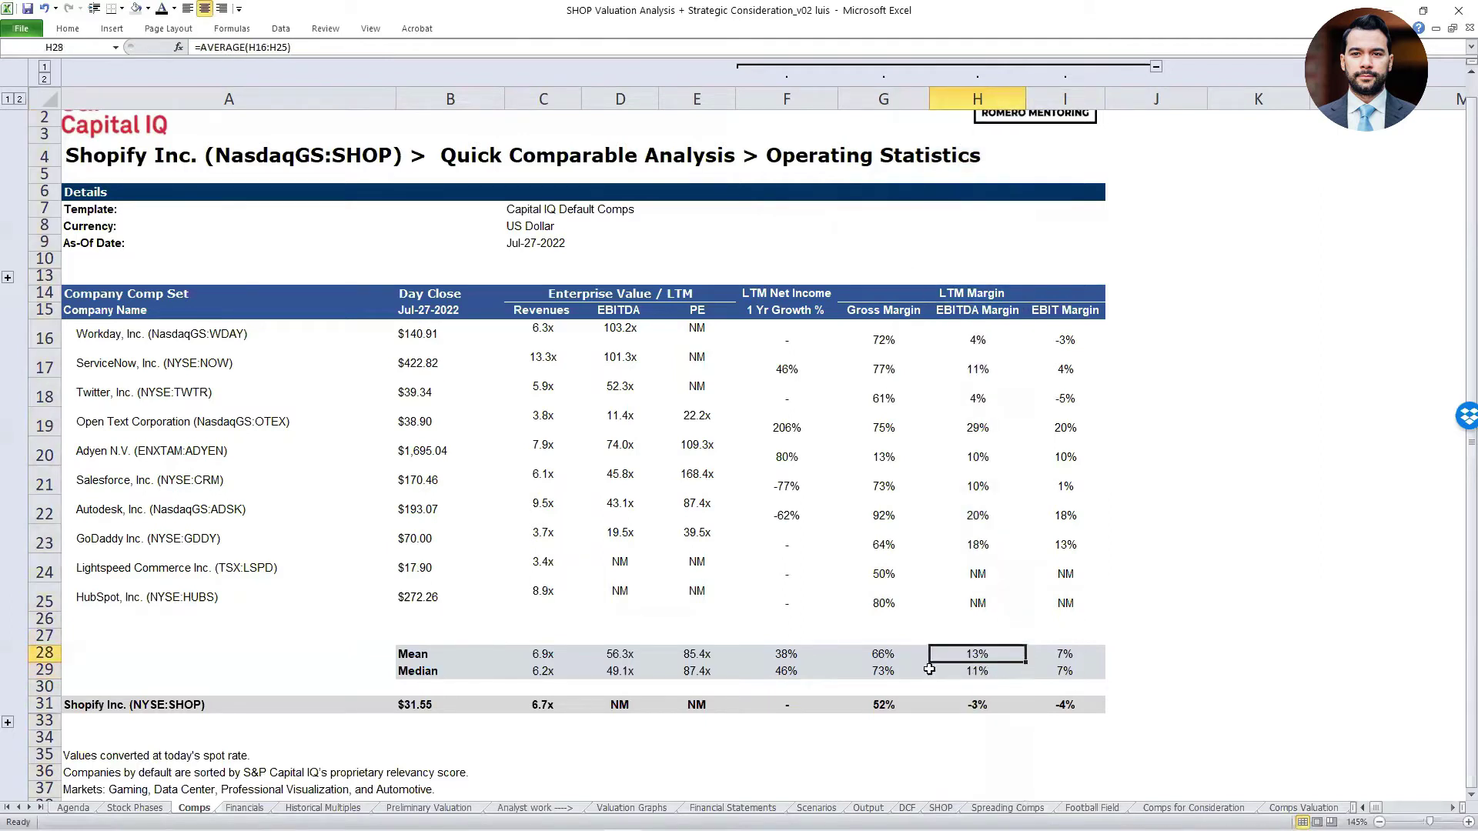
{"action": "key", "text": "Down"}
{"action": "key", "text": "Down"}
{"action": "key", "text": "Down"}
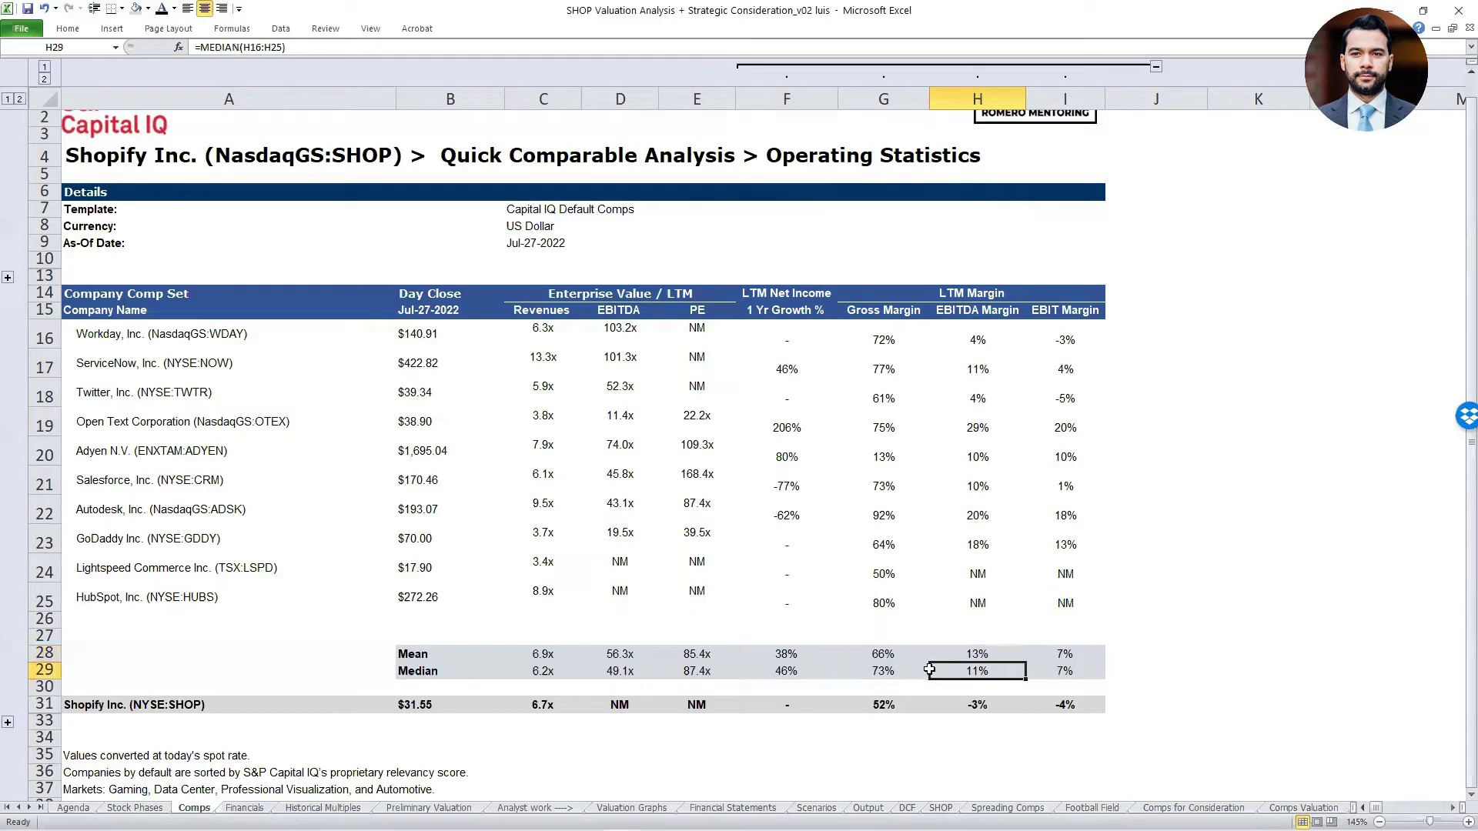
{"action": "key", "text": "shift+Right"}
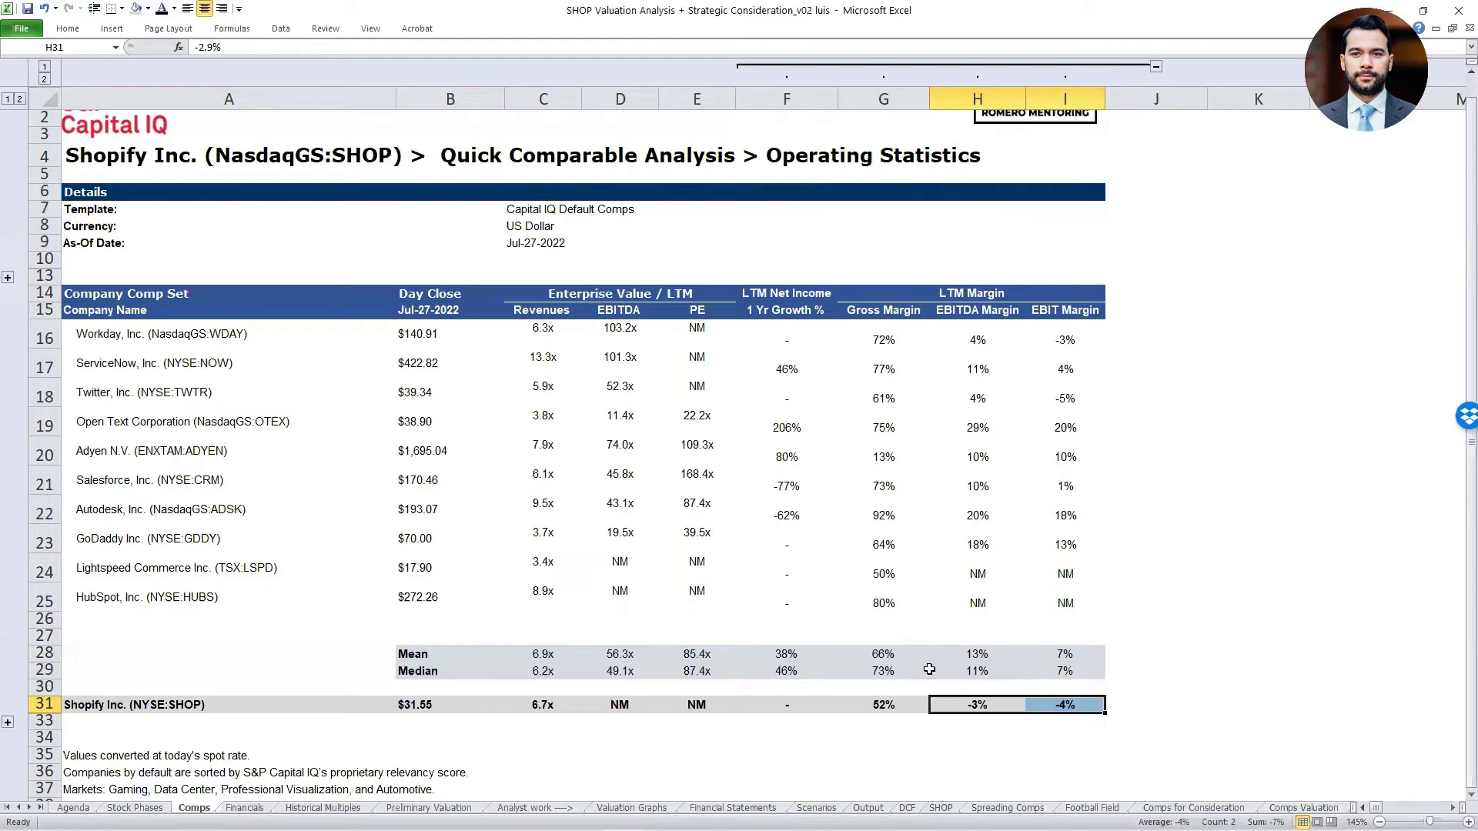
{"action": "key", "text": "Up"}
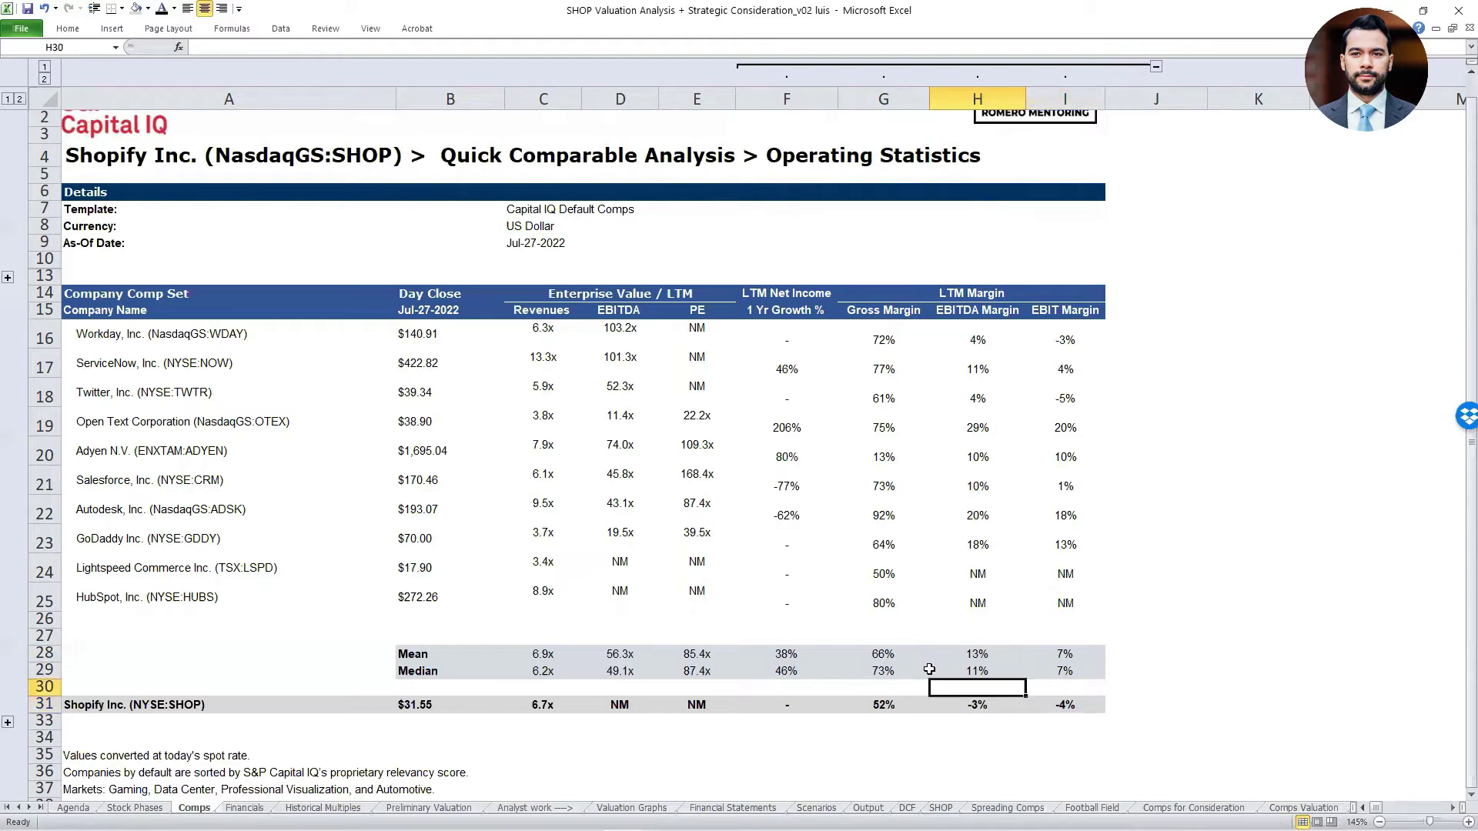
{"action": "key", "text": "Up"}
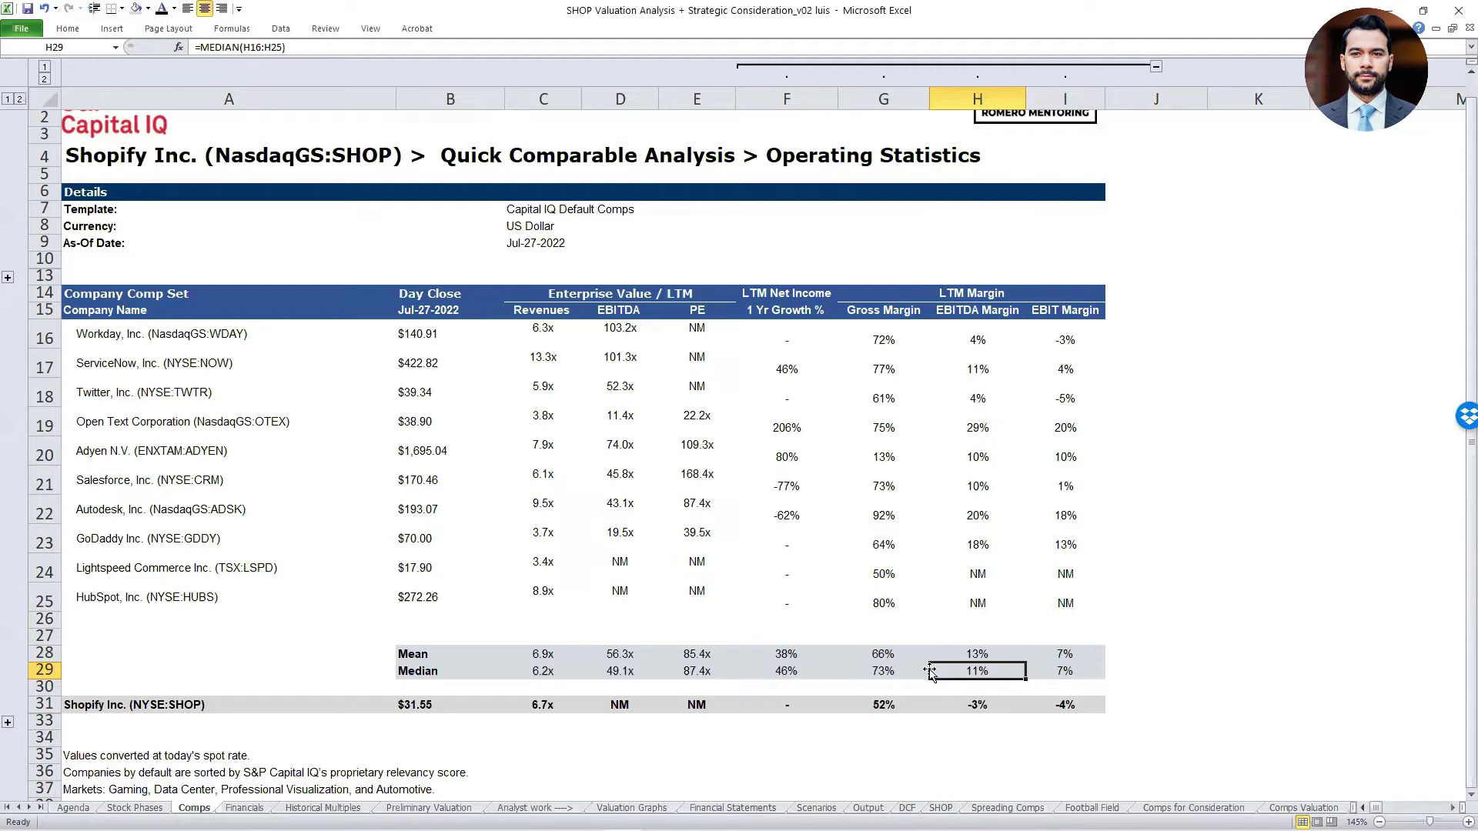
{"action": "key", "text": "ctrl+space"}
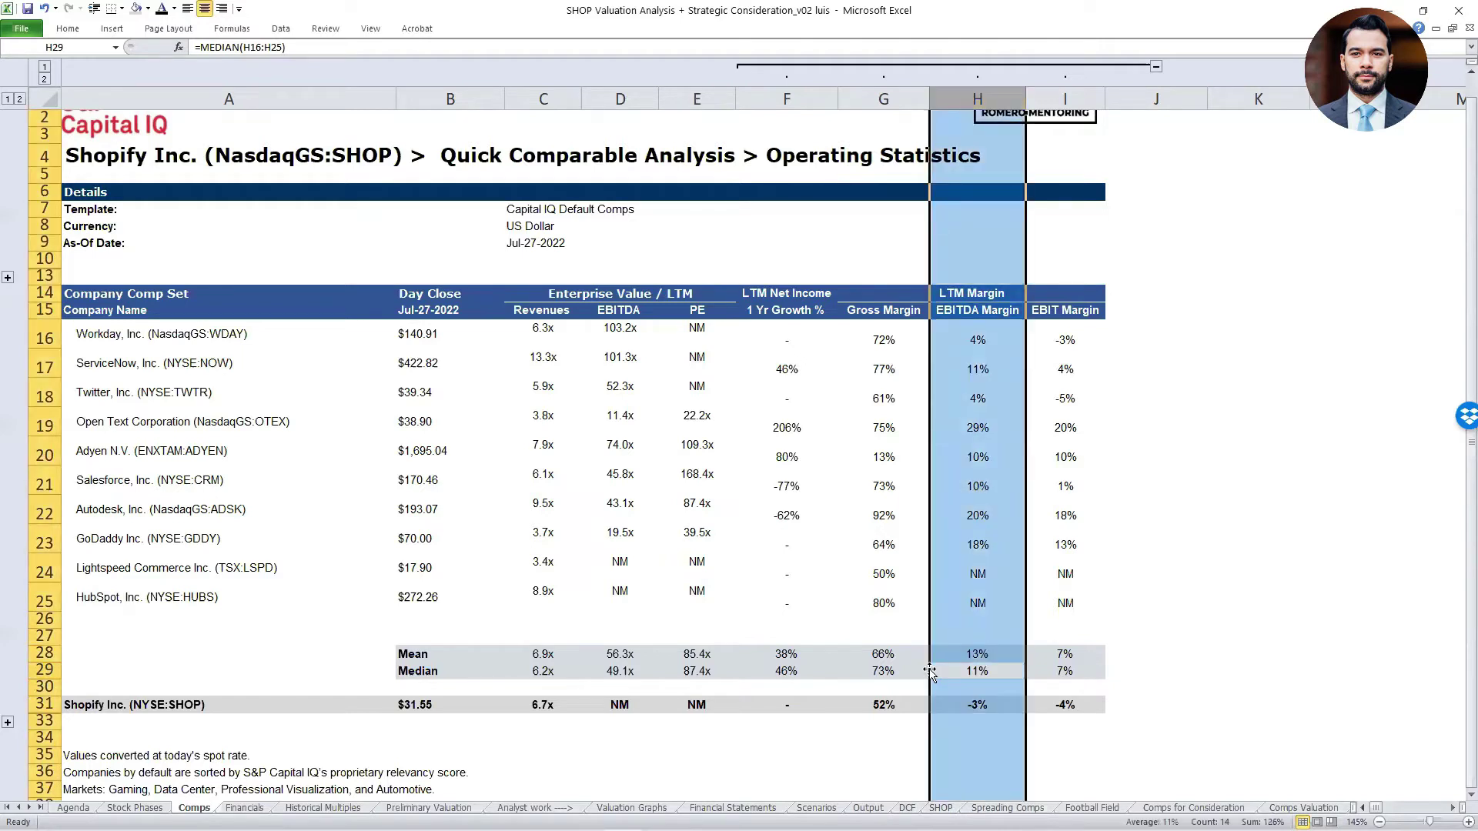
{"action": "key", "text": "Left"}
{"action": "key", "text": "Left"}
{"action": "key", "text": "ctrl+space"}
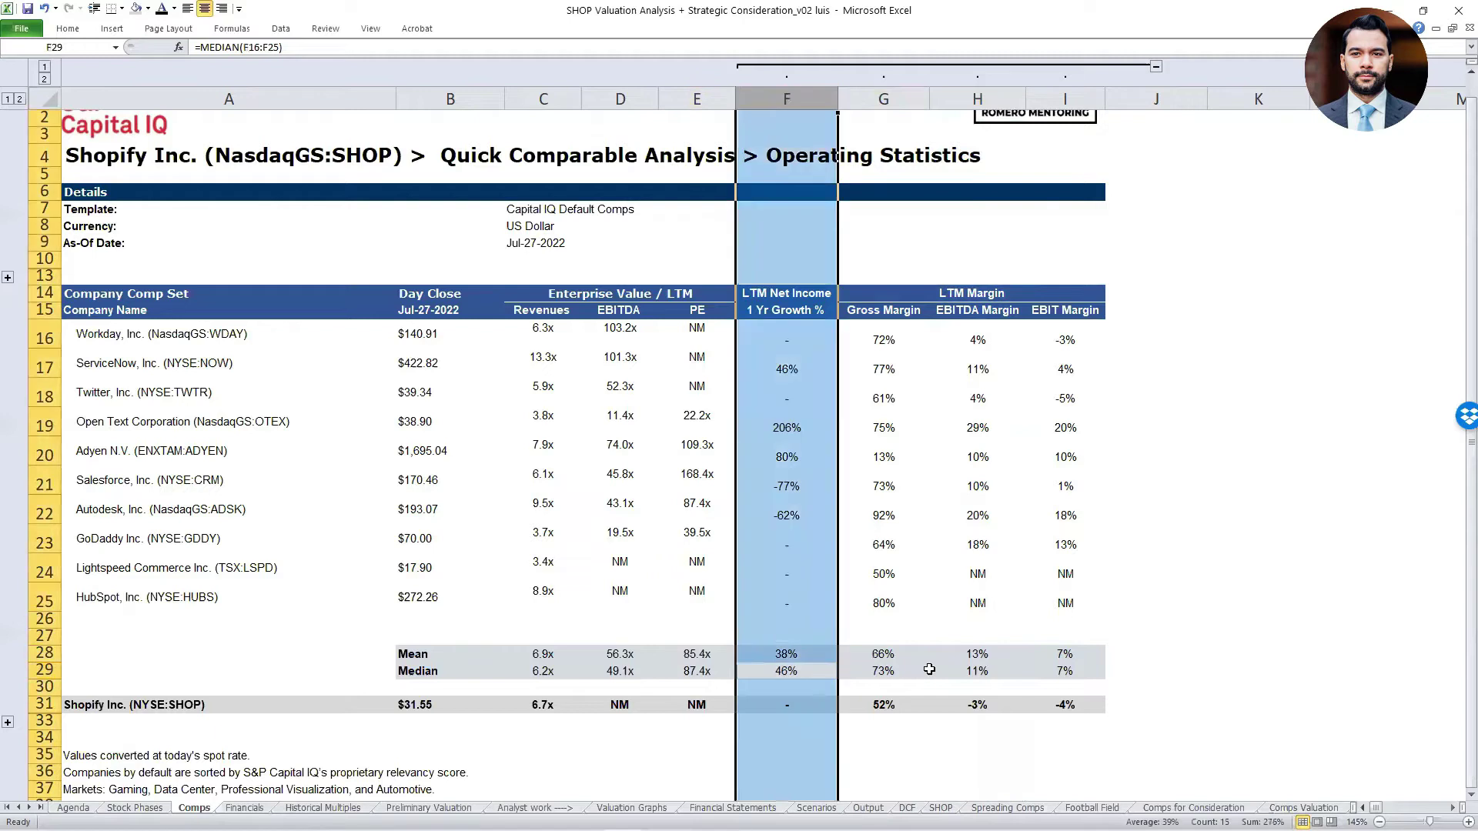
{"action": "key", "text": "Up"}
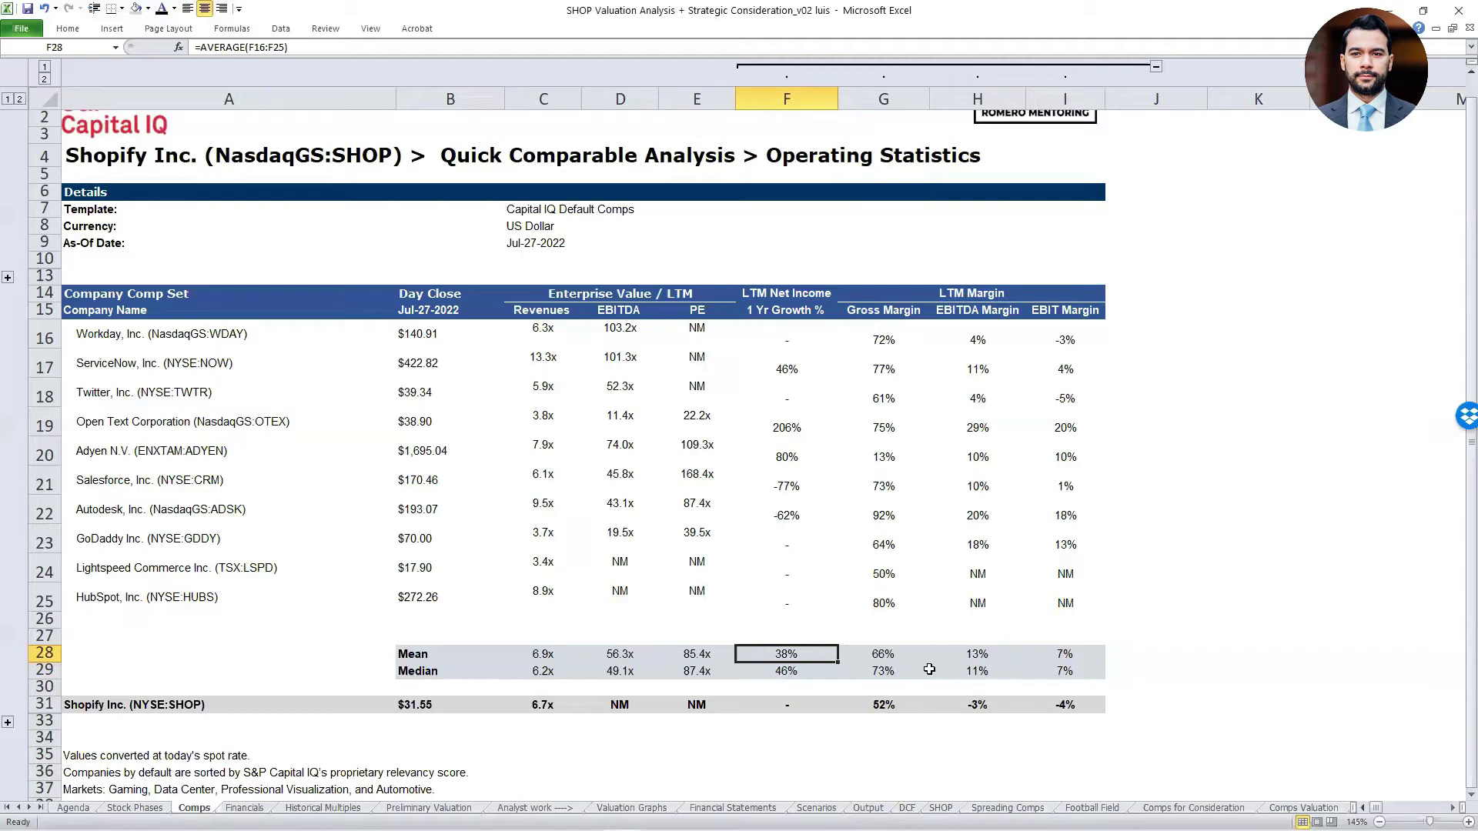
{"action": "key", "text": "Right"}
{"action": "key", "text": "Right"}
{"action": "left_click", "coordinate": [929, 670]}
{"action": "key", "text": "shift+Up"}
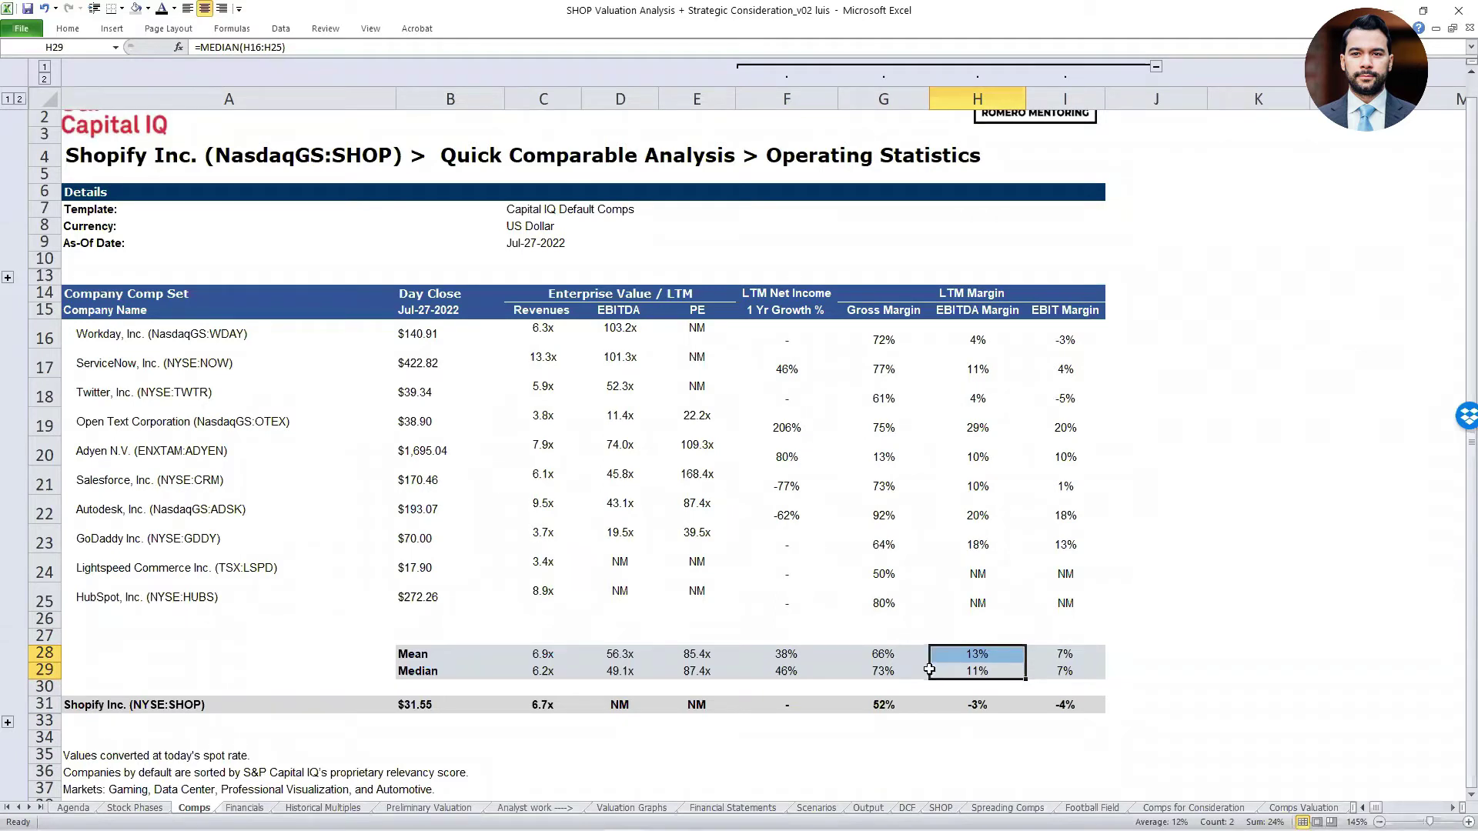
{"action": "key", "text": "ctrl+Left"}
{"action": "key", "text": "shift+Left"}
{"action": "key", "text": "shift+Right"}
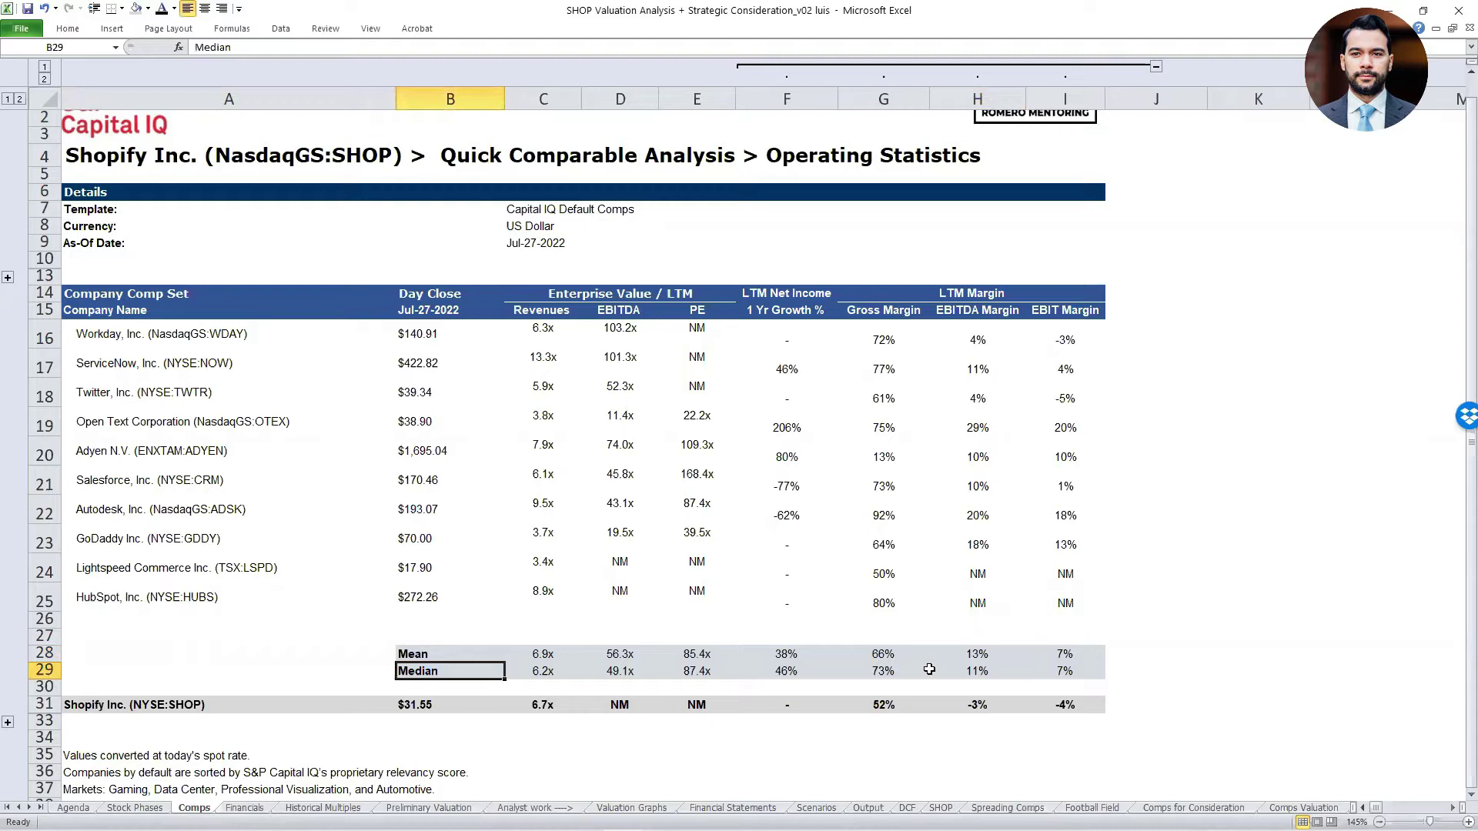
Compare Shopify's 6.7x revenue multiple with the comps mean and median, then go to Stock Phases.
{"action": "scroll", "coordinate": [649, 434], "scroll_direction": "up", "scroll_amount": 1}
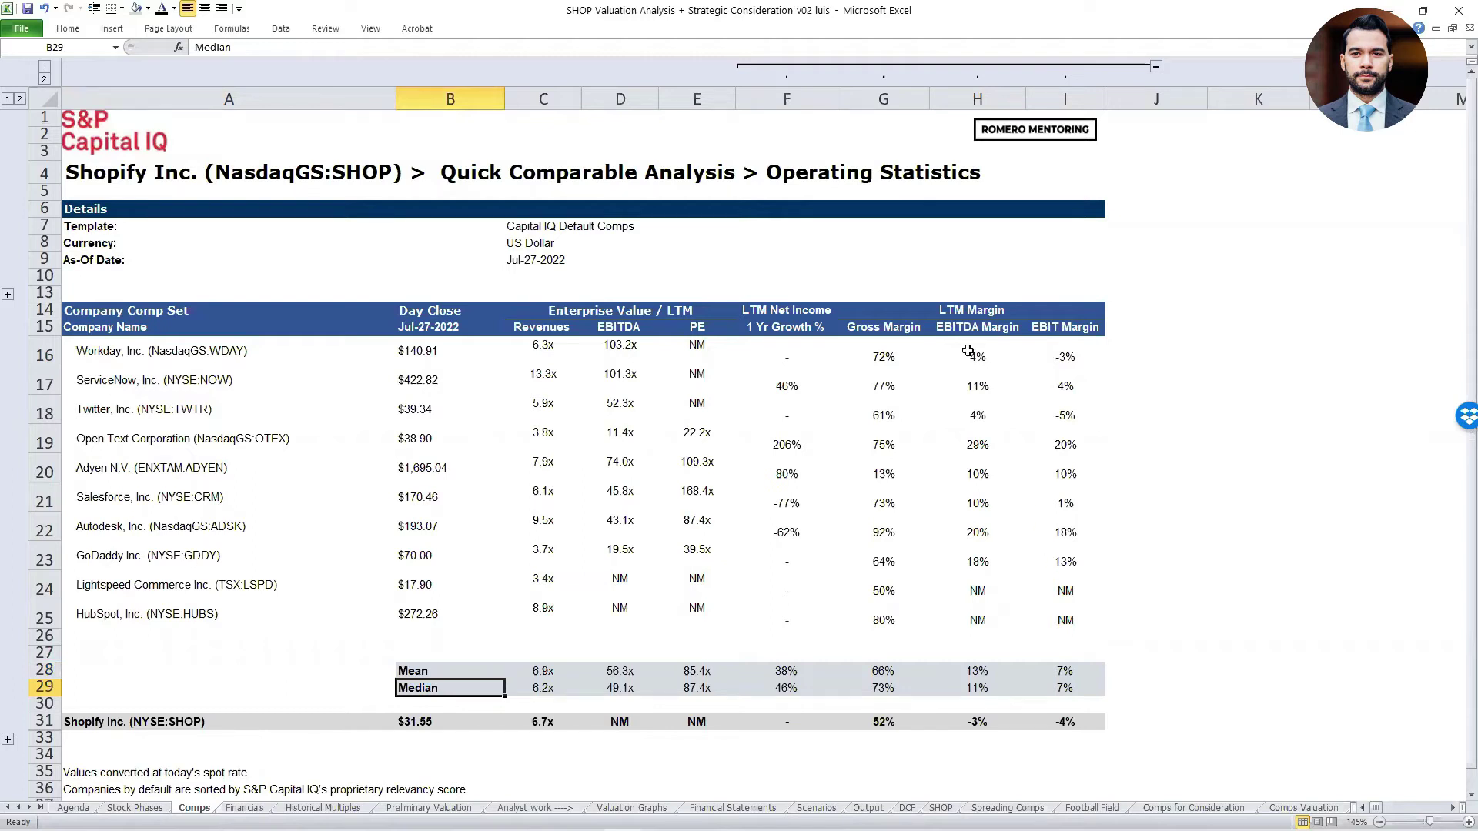
{"action": "left_click_drag", "start_coordinate": [957, 718], "coordinate": [1070, 723]}
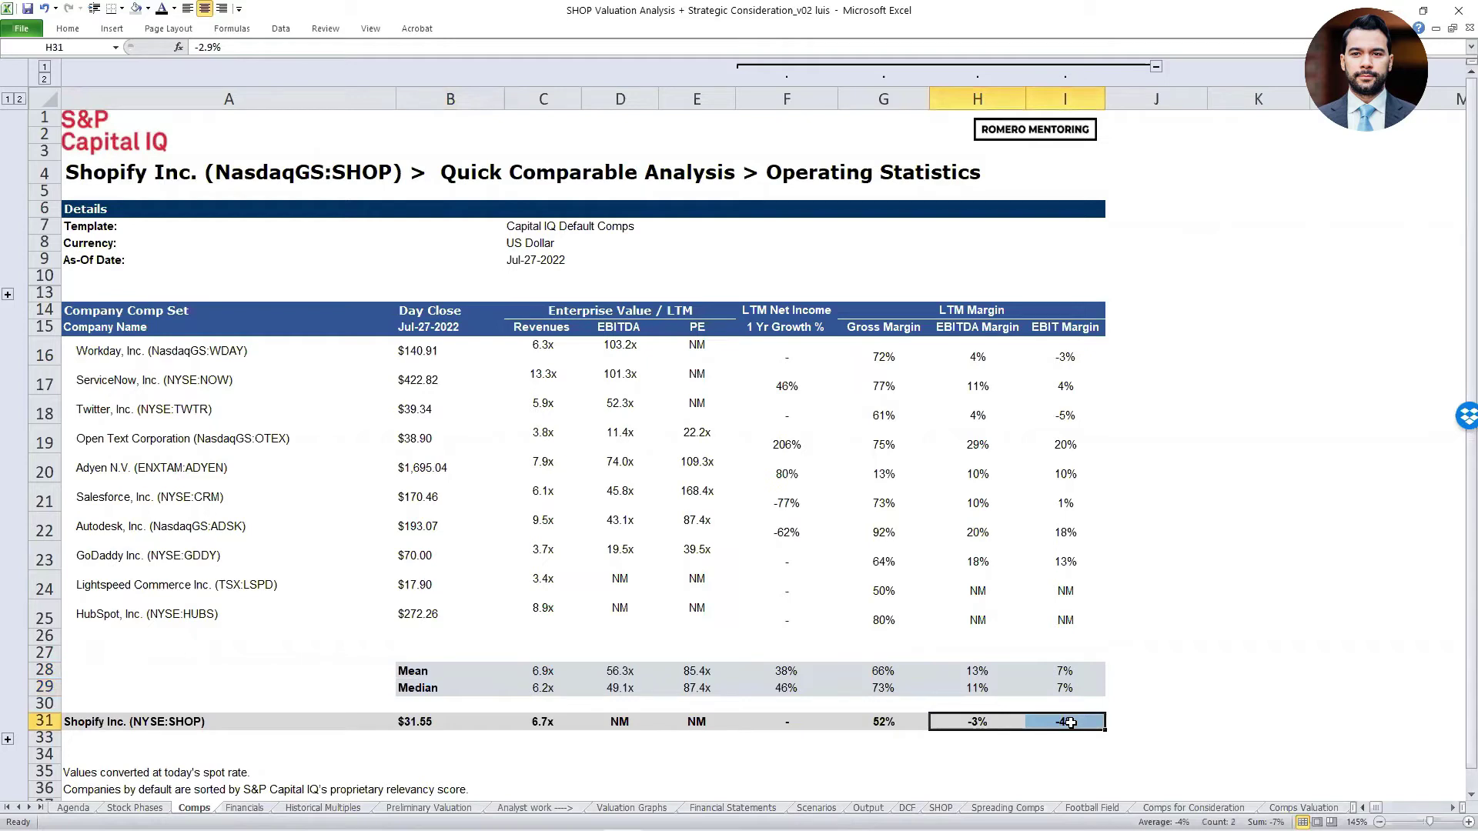
{"action": "left_click", "coordinate": [531, 92]}
{"action": "left_click", "coordinate": [542, 724]}
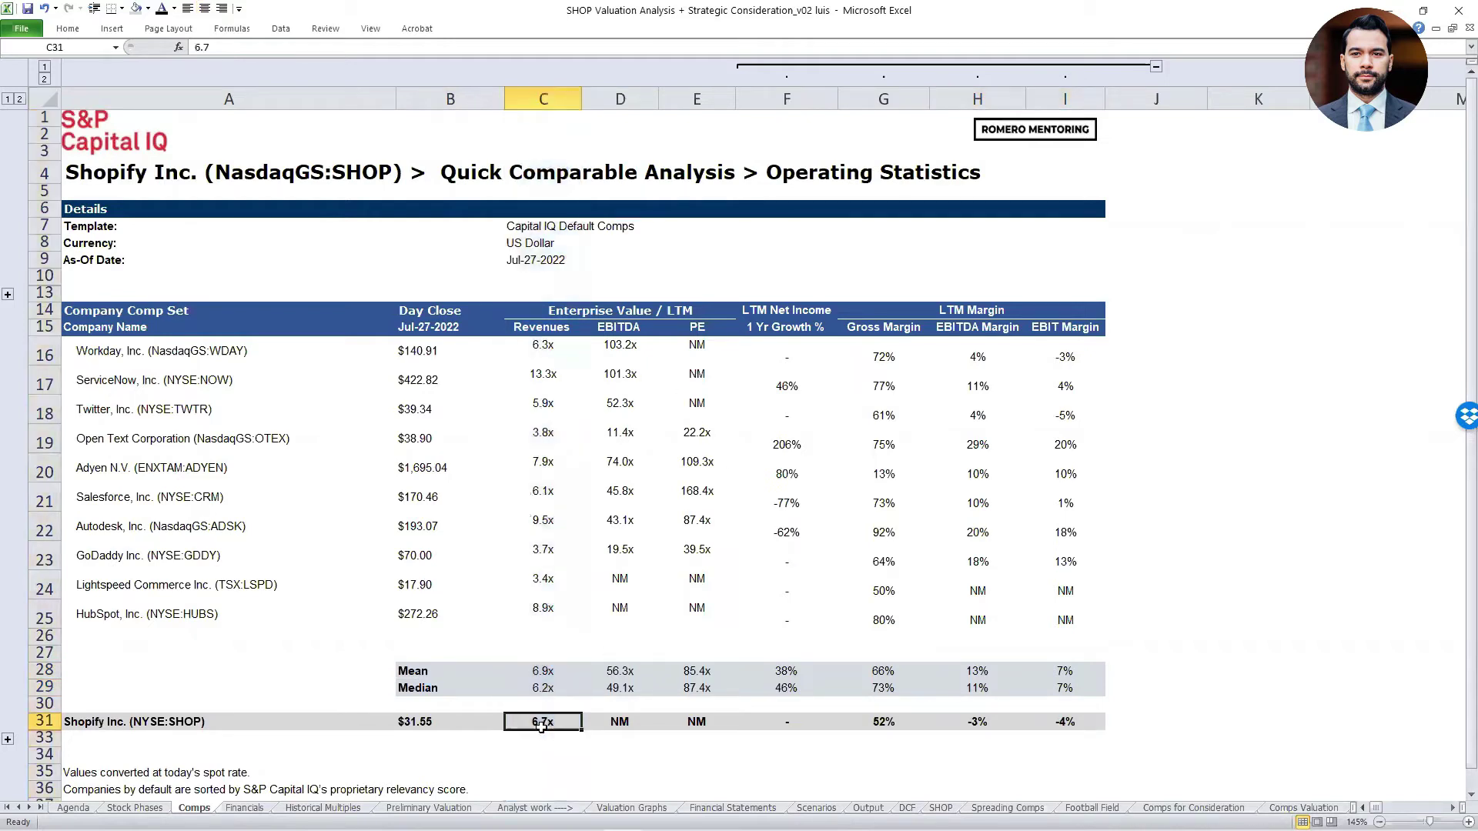
{"action": "left_click_drag", "start_coordinate": [554, 644], "coordinate": [544, 730]}
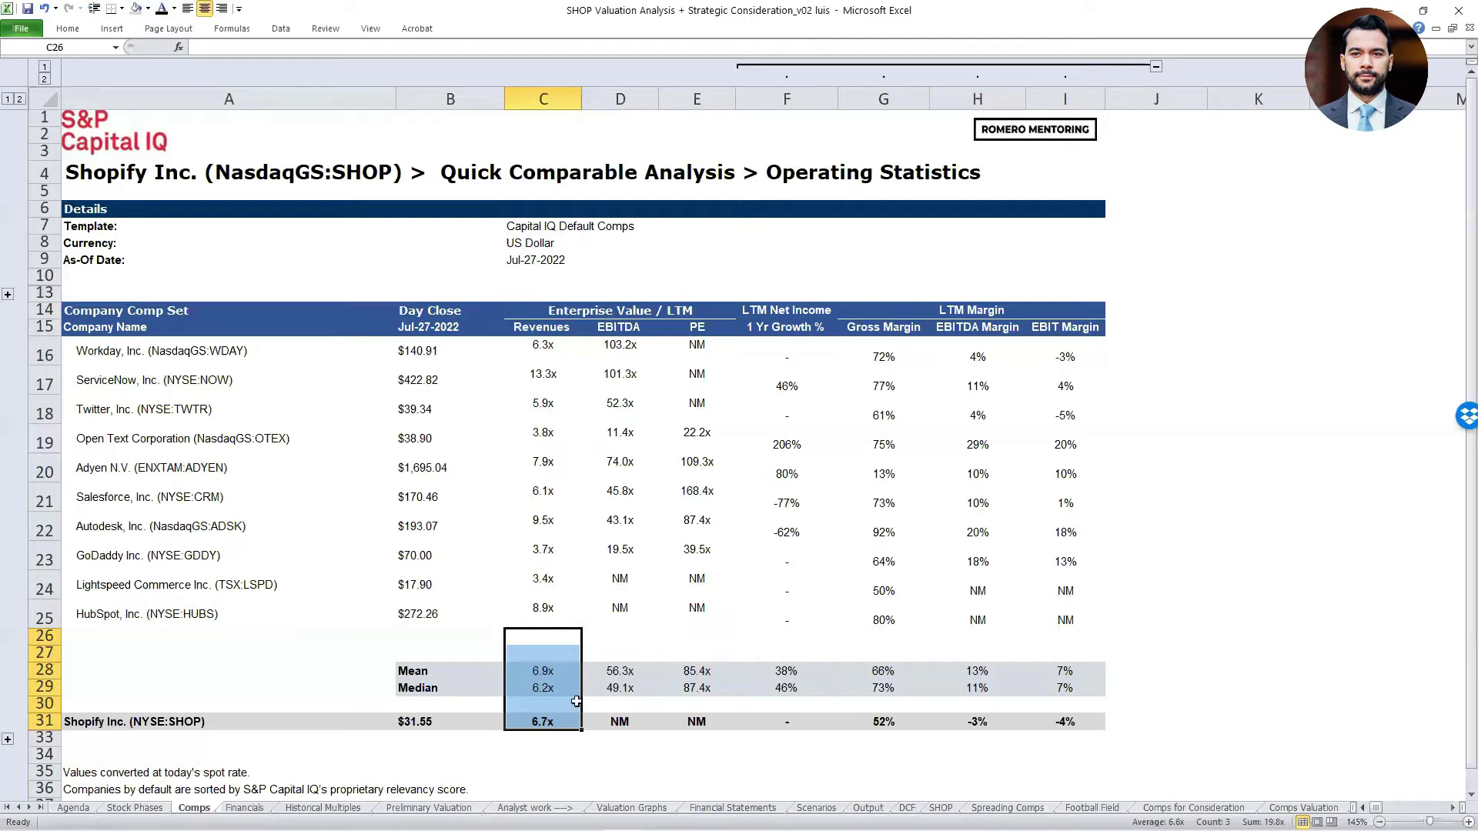
{"action": "key", "text": "ctrl+Page_Up"}
Return to the Comps sheet, then show the Financials sheet with Shopify's Key Stats.
{"action": "scroll", "coordinate": [486, 564], "scroll_direction": "up", "scroll_amount": 10}
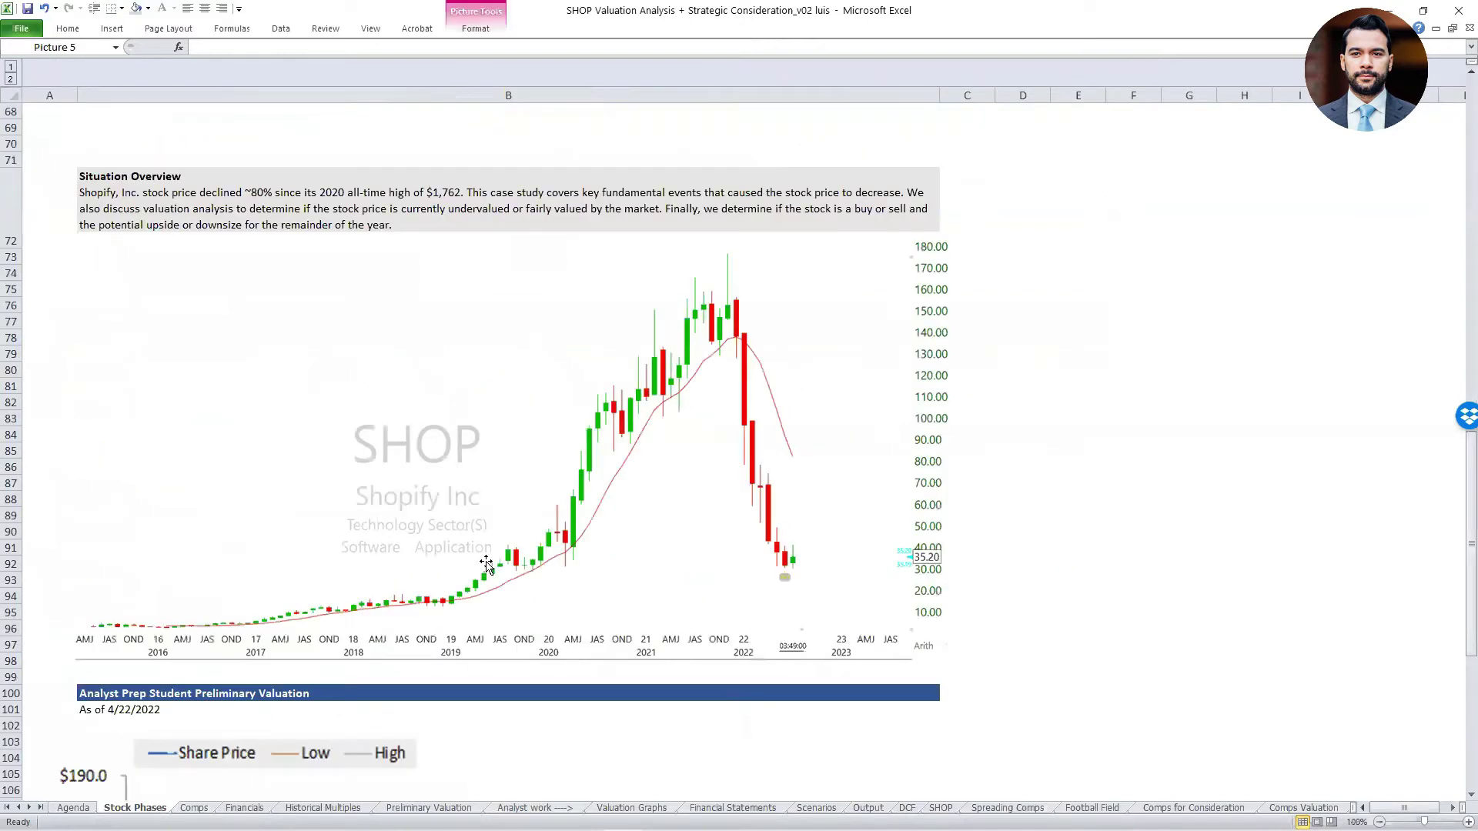
{"action": "scroll", "coordinate": [487, 565], "scroll_direction": "down", "scroll_amount": 4}
{"action": "key", "text": "ctrl+Page_Down"}
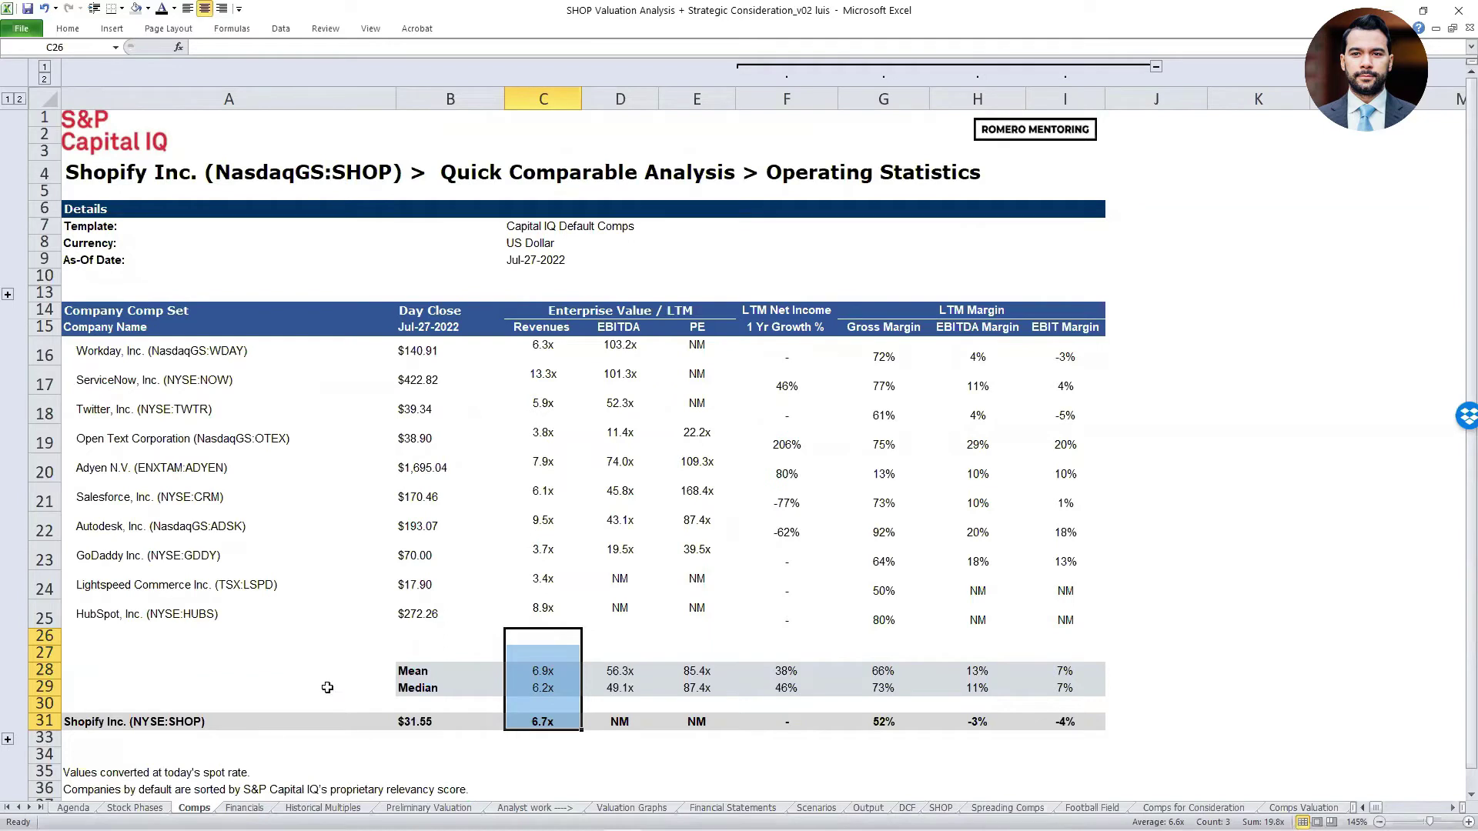
{"action": "left_click", "coordinate": [244, 807]}
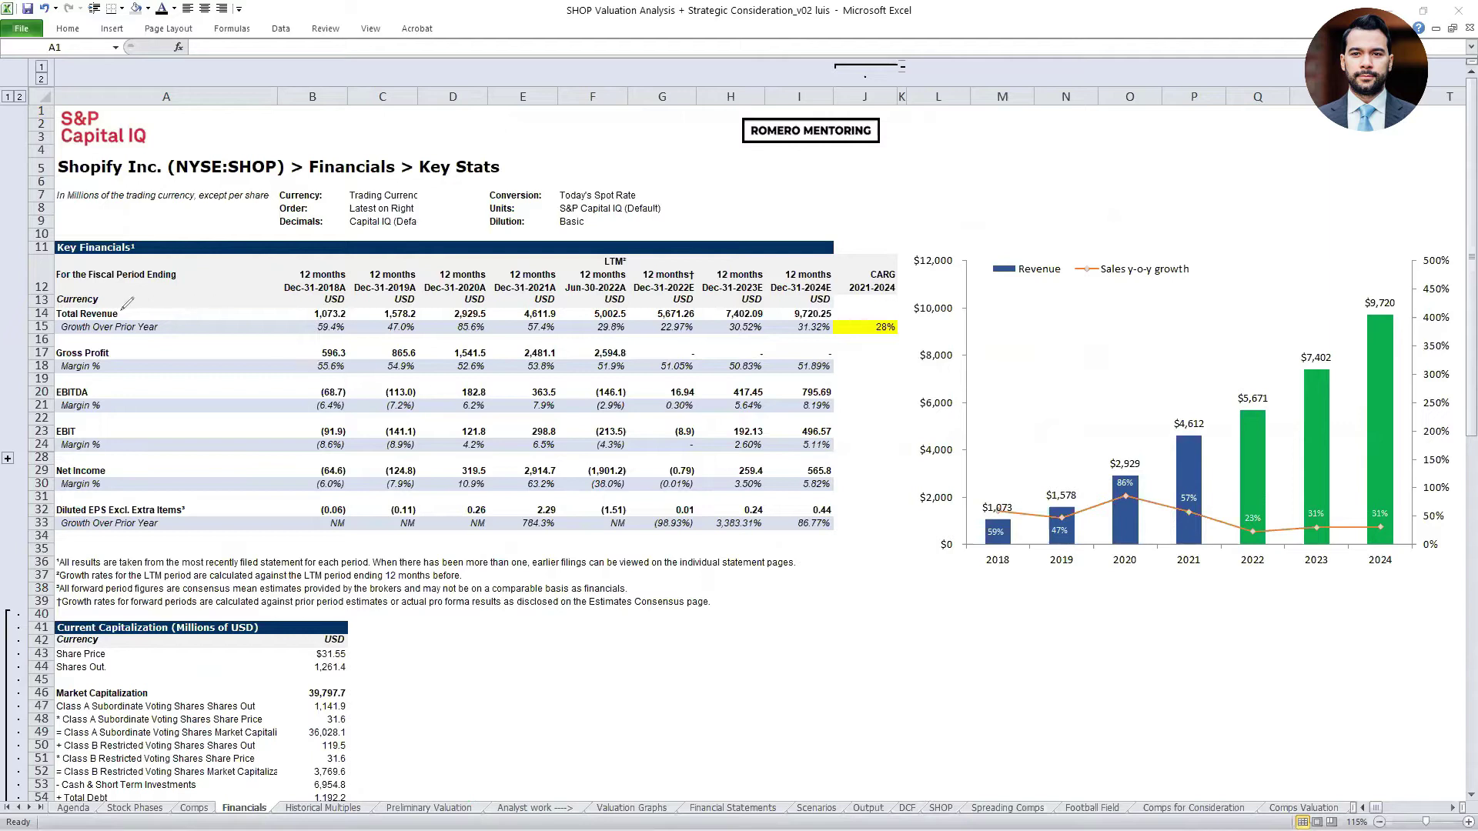
{"action": "left_click_drag", "start_coordinate": [128, 307], "coordinate": [187, 272]}
{"action": "left_click_drag", "start_coordinate": [115, 354], "coordinate": [163, 324]}
{"action": "left_click", "coordinate": [112, 398]}
{"action": "left_click_drag", "start_coordinate": [114, 399], "coordinate": [153, 354]}
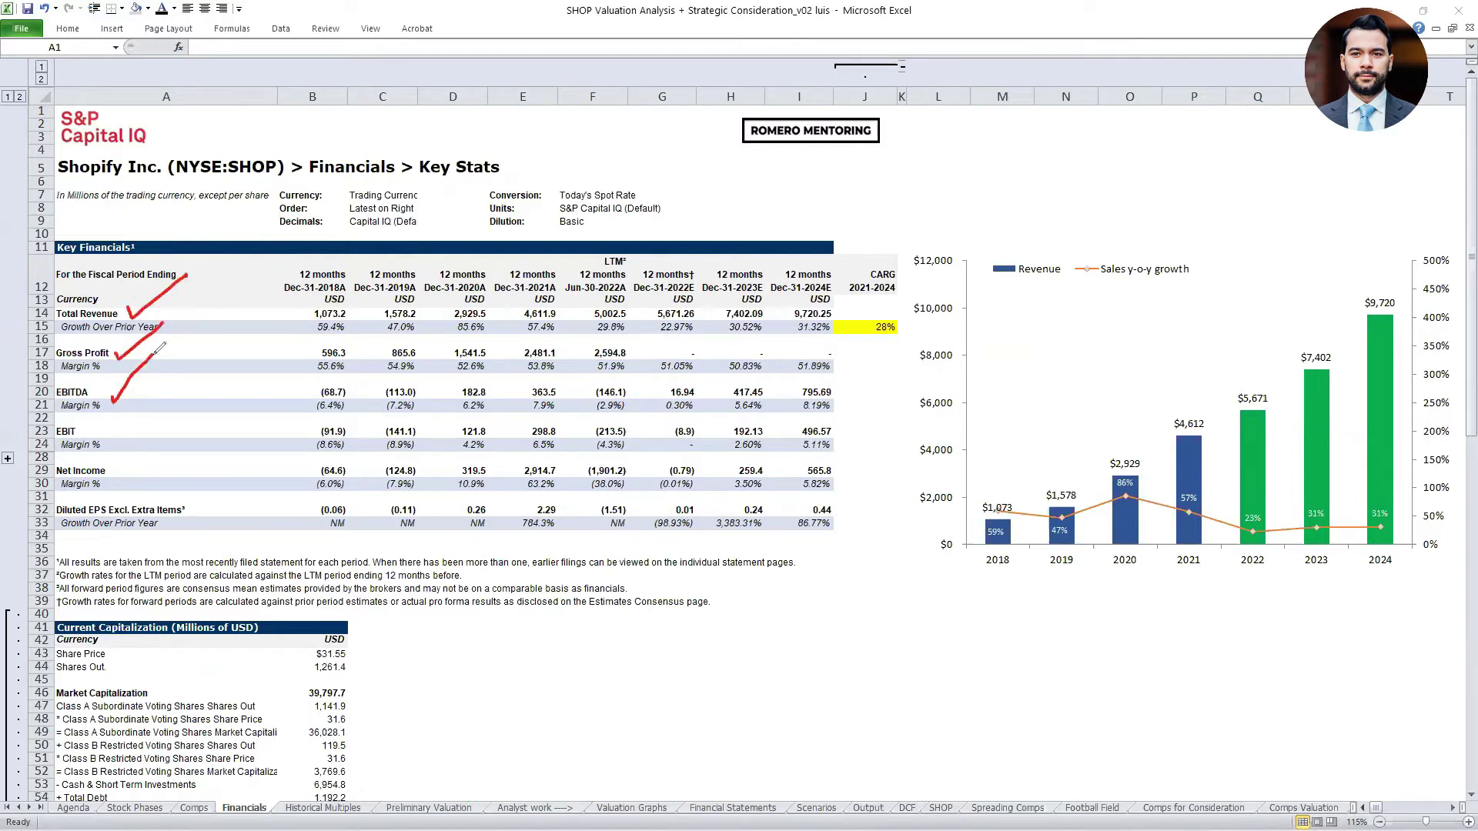
{"action": "left_click_drag", "start_coordinate": [108, 444], "coordinate": [142, 414]}
{"action": "mouse_move", "coordinate": [121, 470]}
{"action": "left_mouse_down"}
{"action": "mouse_move", "coordinate": [124, 484]}
{"action": "mouse_move", "coordinate": [150, 459]}
{"action": "left_mouse_up"}
{"action": "left_click_drag", "start_coordinate": [183, 514], "coordinate": [228, 495]}
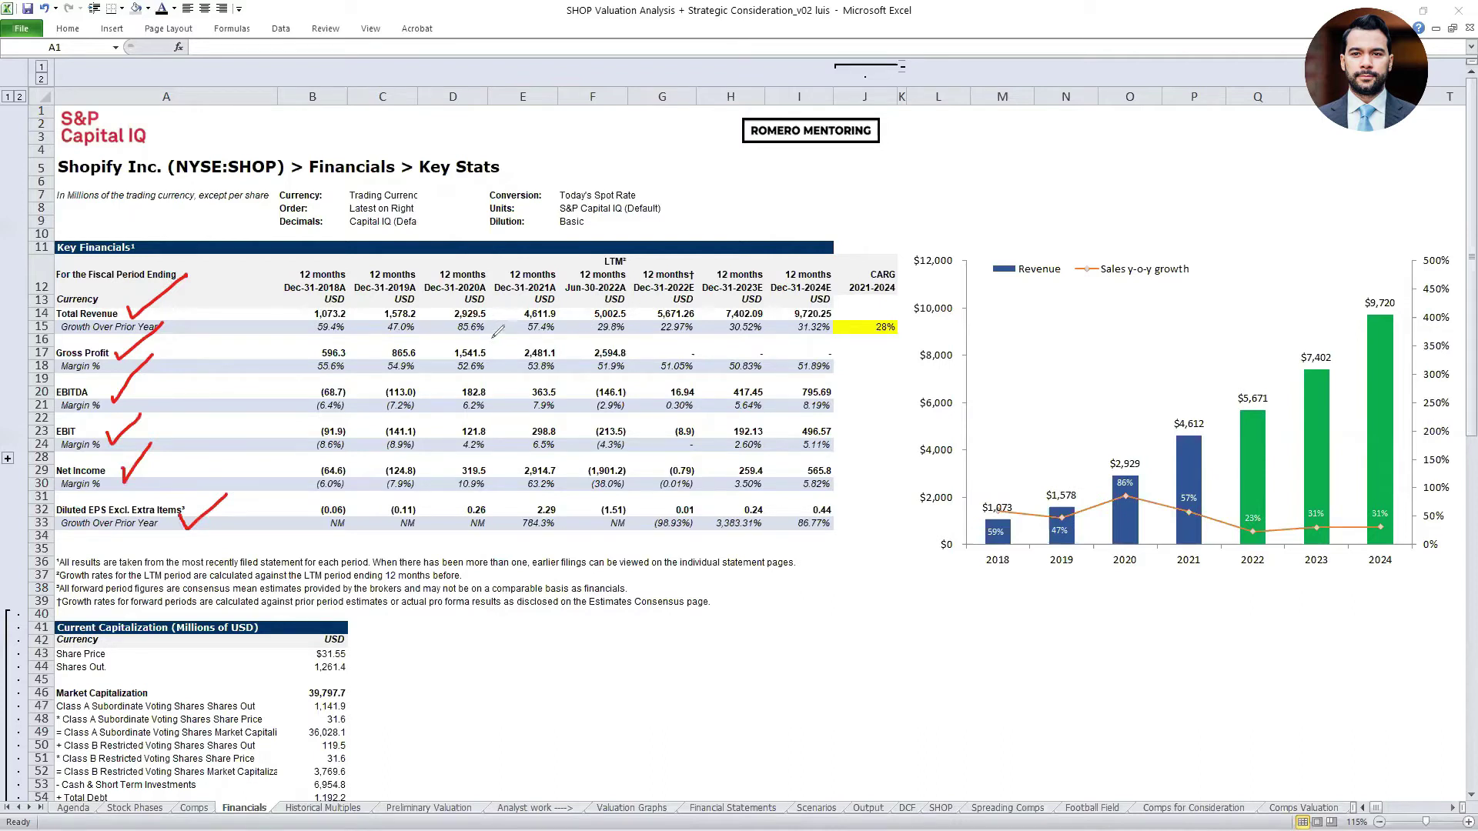
{"action": "left_click_drag", "start_coordinate": [250, 328], "coordinate": [296, 326]}
{"action": "left_click_drag", "start_coordinate": [286, 318], "coordinate": [287, 349]}
{"action": "mouse_move", "coordinate": [1437, 204]}
{"action": "left_mouse_down"}
{"action": "mouse_move", "coordinate": [843, 201]}
{"action": "mouse_move", "coordinate": [976, 627]}
{"action": "mouse_move", "coordinate": [1355, 641]}
{"action": "mouse_move", "coordinate": [1463, 479]}
{"action": "left_mouse_up"}
{"action": "left_click_drag", "start_coordinate": [1464, 345], "coordinate": [1437, 204]}
{"action": "key", "text": "e"}
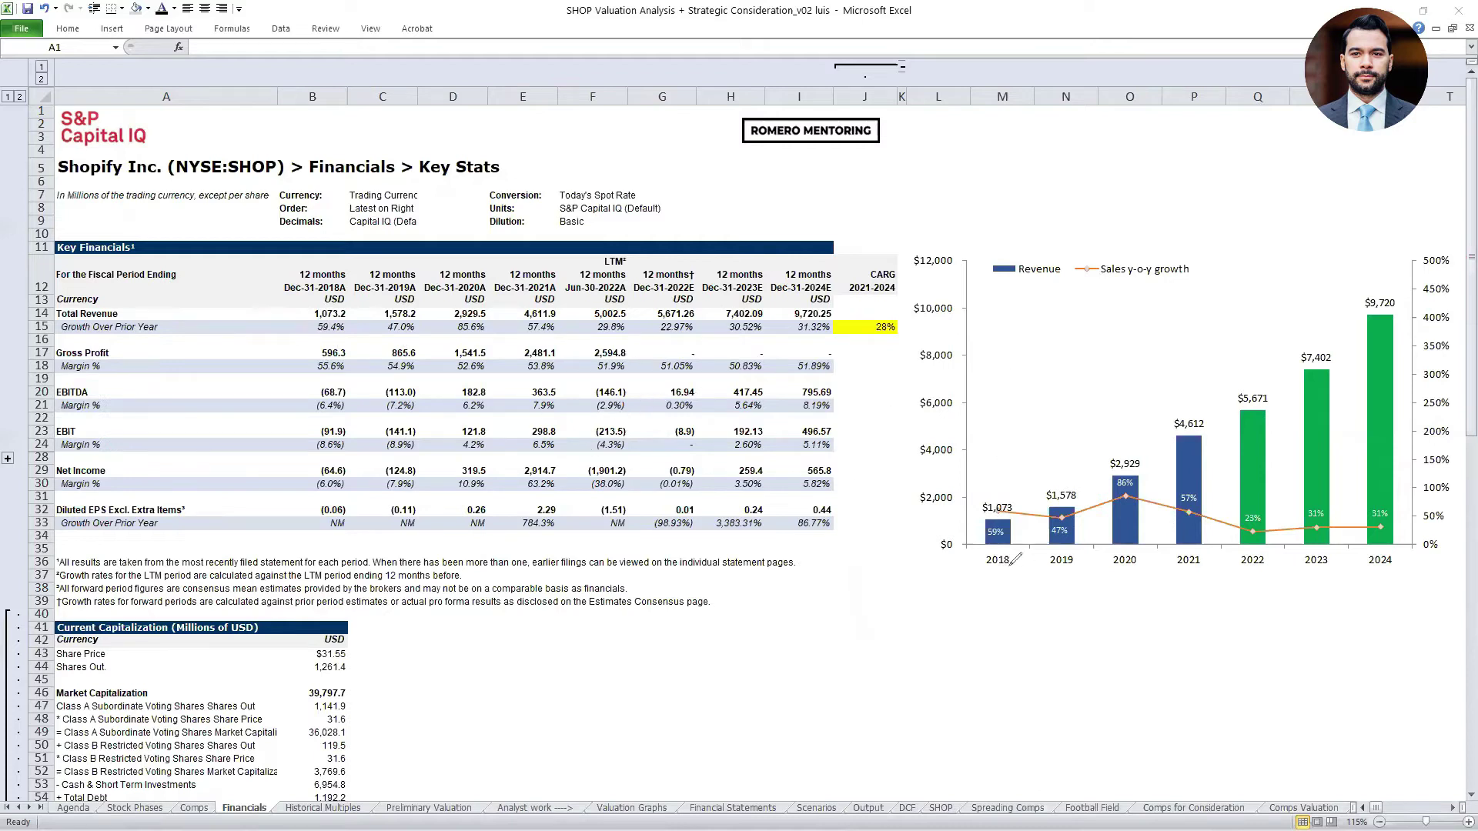
Bracket 2018–2021 on the revenue chart and circle the 59%, 86% and 57% growth labels in red.
{"action": "mouse_move", "coordinate": [992, 573]}
{"action": "left_mouse_down"}
{"action": "mouse_move", "coordinate": [981, 590]}
{"action": "mouse_move", "coordinate": [1225, 588]}
{"action": "mouse_move", "coordinate": [1217, 568]}
{"action": "left_mouse_up"}
{"action": "mouse_move", "coordinate": [993, 575]}
{"action": "left_mouse_down"}
{"action": "mouse_move", "coordinate": [1193, 589]}
{"action": "mouse_move", "coordinate": [1220, 571]}
{"action": "left_mouse_up"}
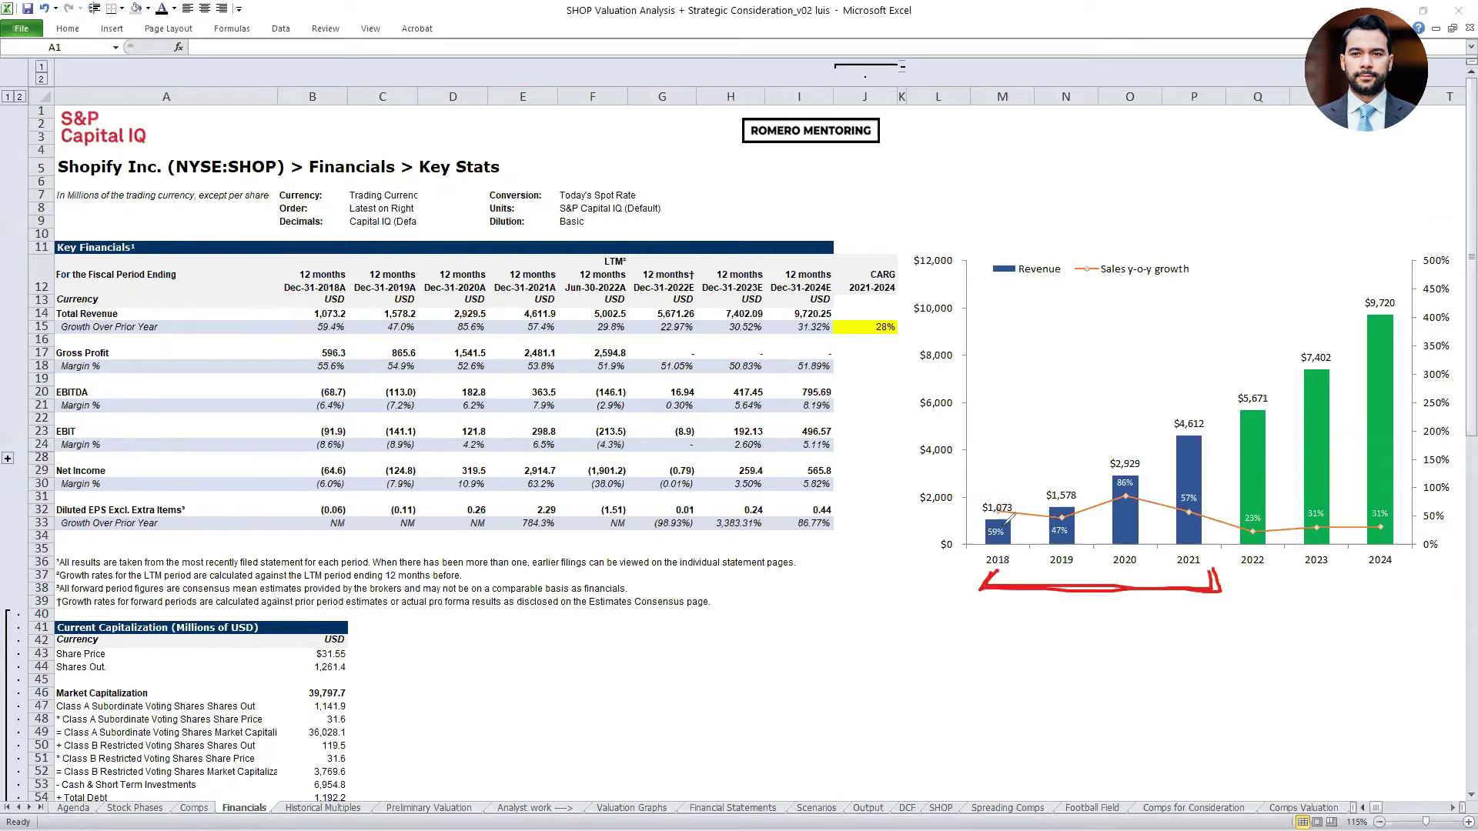
{"action": "left_click_drag", "start_coordinate": [1083, 282], "coordinate": [1190, 289]}
{"action": "mouse_move", "coordinate": [999, 520]}
{"action": "left_mouse_down"}
{"action": "mouse_move", "coordinate": [977, 537]}
{"action": "mouse_move", "coordinate": [1006, 524]}
{"action": "mouse_move", "coordinate": [1041, 544]}
{"action": "mouse_move", "coordinate": [1104, 498]}
{"action": "left_mouse_up"}
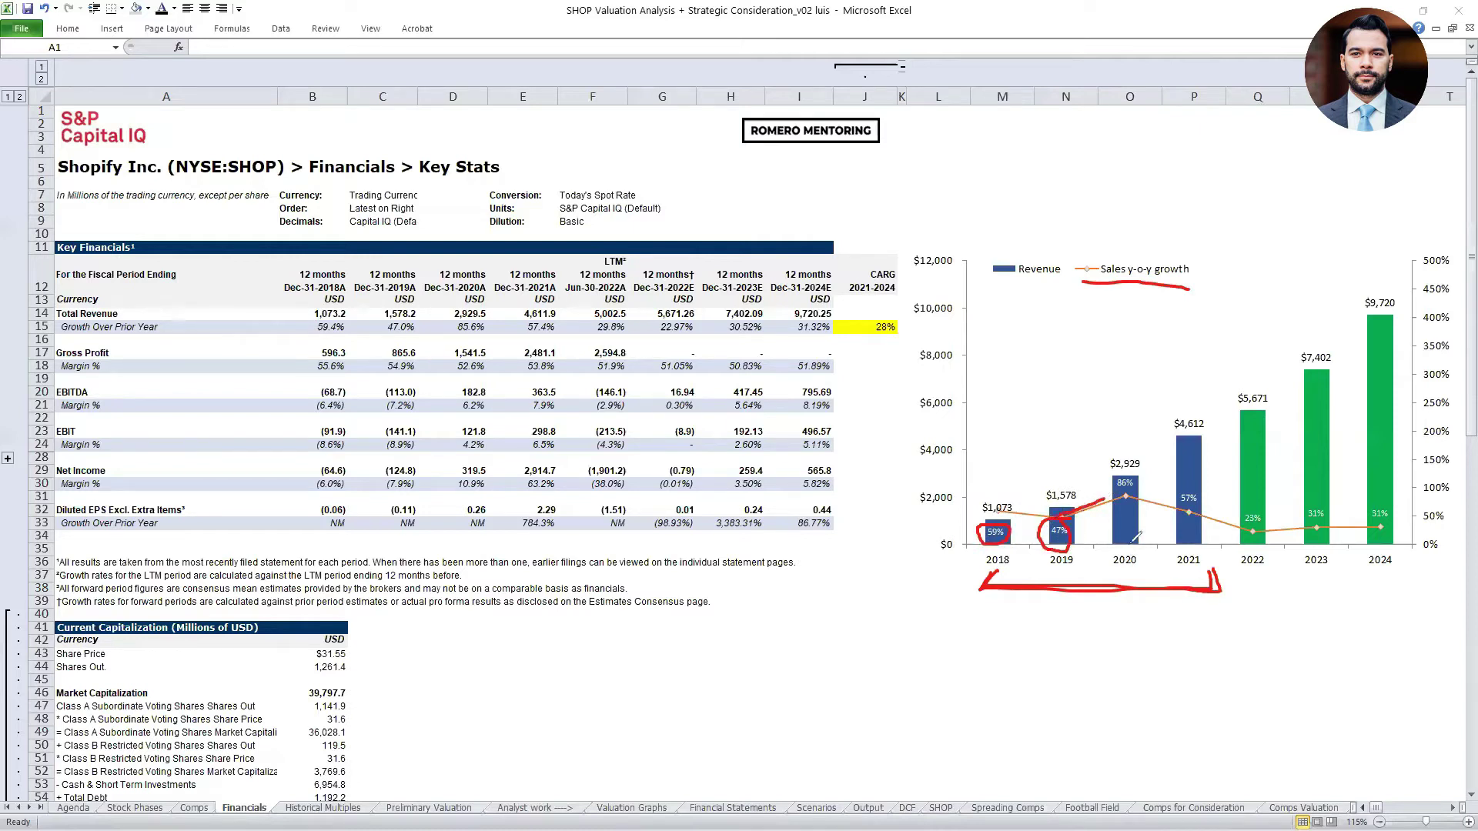
{"action": "mouse_move", "coordinate": [1143, 469]}
{"action": "left_mouse_down"}
{"action": "mouse_move", "coordinate": [1114, 474]}
{"action": "mouse_move", "coordinate": [1145, 482]}
{"action": "mouse_move", "coordinate": [1131, 464]}
{"action": "left_mouse_up"}
{"action": "mouse_move", "coordinate": [1195, 485]}
{"action": "left_mouse_down"}
{"action": "mouse_move", "coordinate": [1174, 512]}
{"action": "mouse_move", "coordinate": [1201, 489]}
{"action": "left_mouse_up"}
{"action": "left_click_drag", "start_coordinate": [1138, 453], "coordinate": [1160, 435]}
Bracket the 2022–2024 forecast years, circle the 28% CARG, and box the Gross Profit labels.
{"action": "mouse_move", "coordinate": [1239, 573]}
{"action": "left_mouse_down"}
{"action": "mouse_move", "coordinate": [1282, 587]}
{"action": "mouse_move", "coordinate": [1390, 581]}
{"action": "left_mouse_up"}
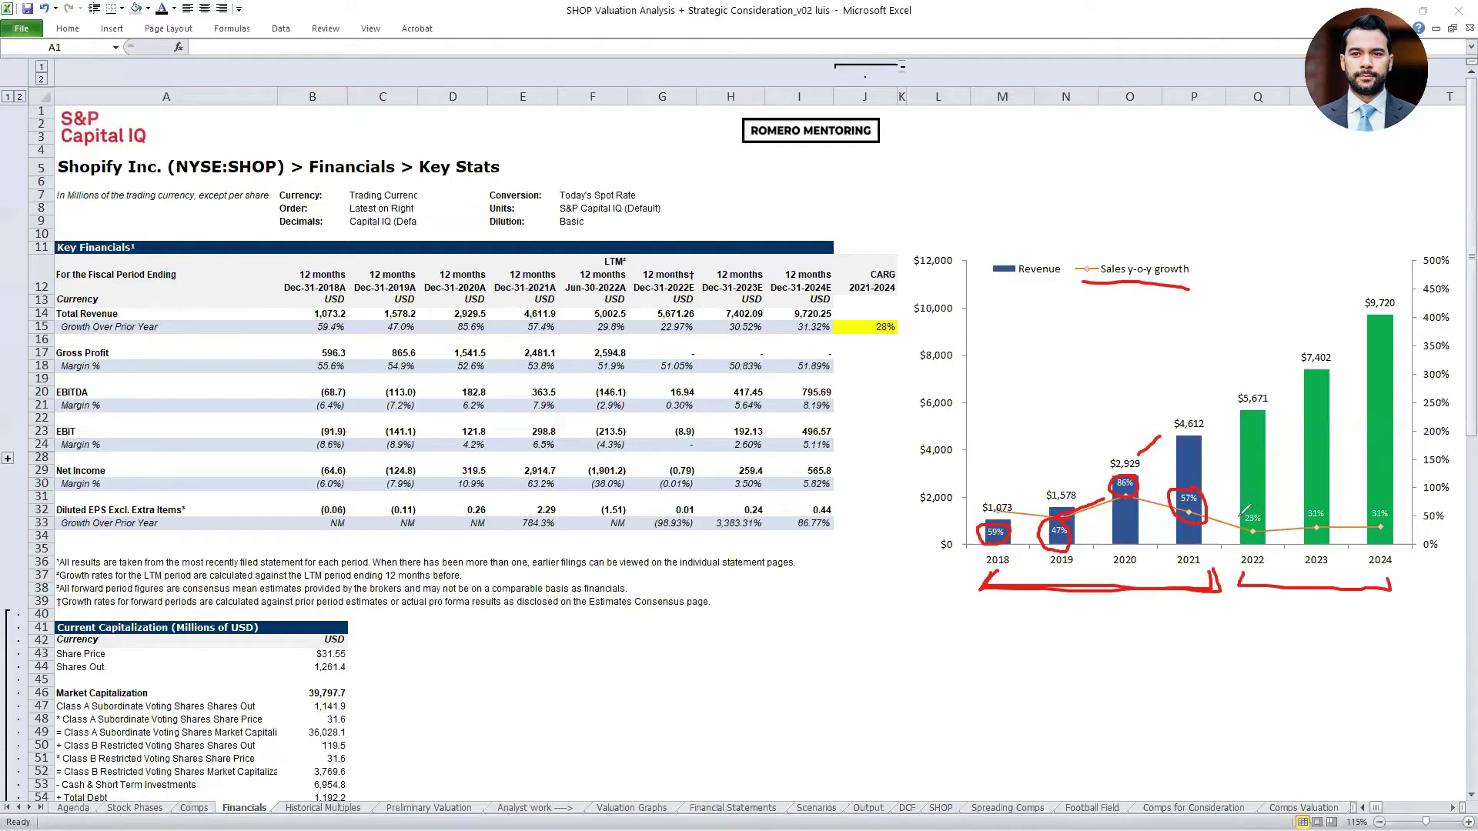
{"action": "mouse_move", "coordinate": [1254, 429]}
{"action": "left_mouse_down"}
{"action": "mouse_move", "coordinate": [1281, 397]}
{"action": "mouse_move", "coordinate": [1409, 335]}
{"action": "left_mouse_up"}
{"action": "mouse_move", "coordinate": [896, 307]}
{"action": "left_mouse_down"}
{"action": "mouse_move", "coordinate": [862, 323]}
{"action": "mouse_move", "coordinate": [900, 318]}
{"action": "mouse_move", "coordinate": [874, 339]}
{"action": "mouse_move", "coordinate": [899, 331]}
{"action": "left_mouse_up"}
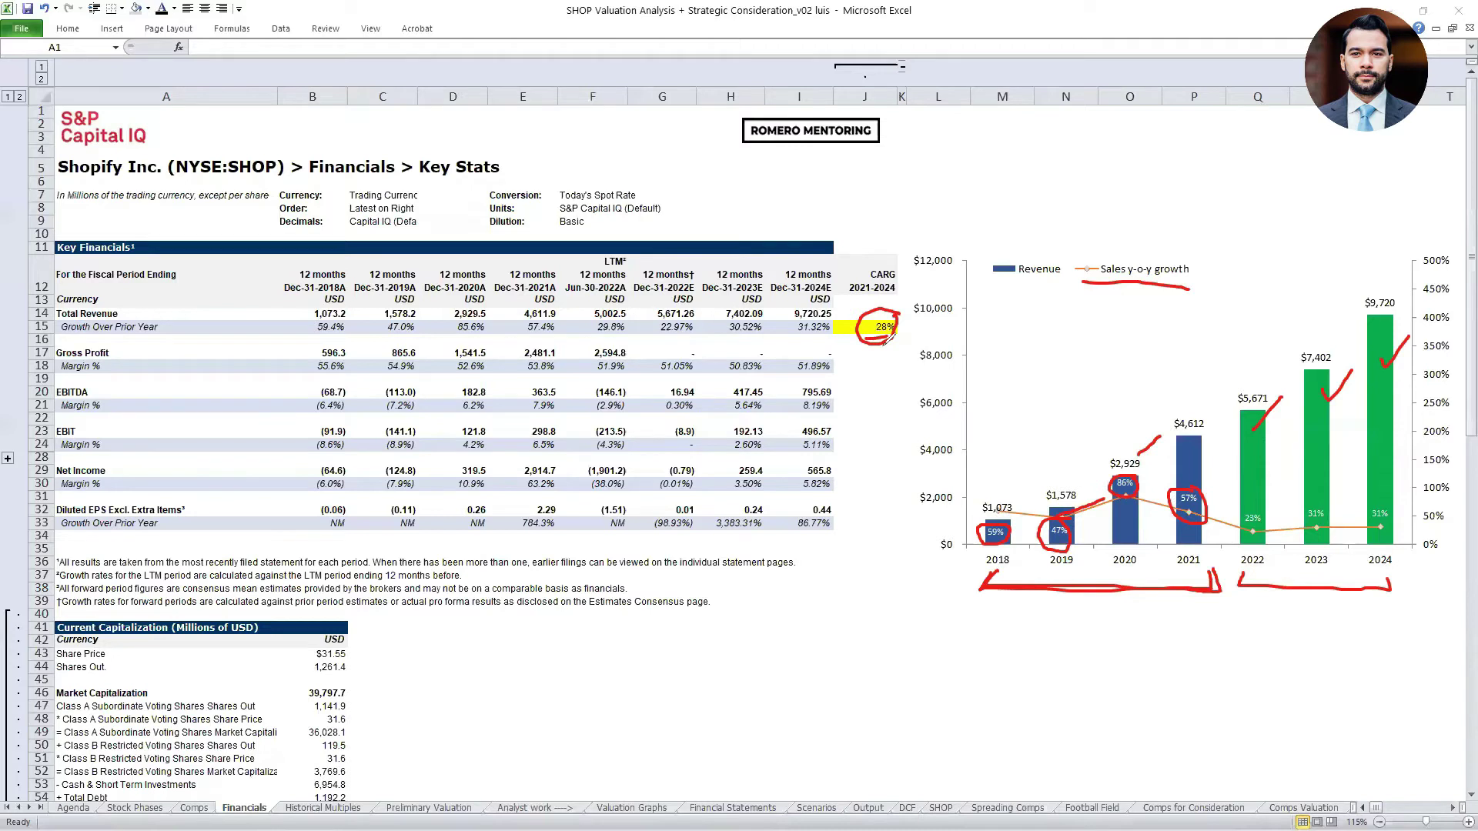
{"action": "mouse_move", "coordinate": [1253, 306]}
{"action": "left_mouse_down"}
{"action": "mouse_move", "coordinate": [1255, 355]}
{"action": "mouse_move", "coordinate": [1279, 333]}
{"action": "left_mouse_up"}
{"action": "left_click_drag", "start_coordinate": [912, 326], "coordinate": [987, 285]}
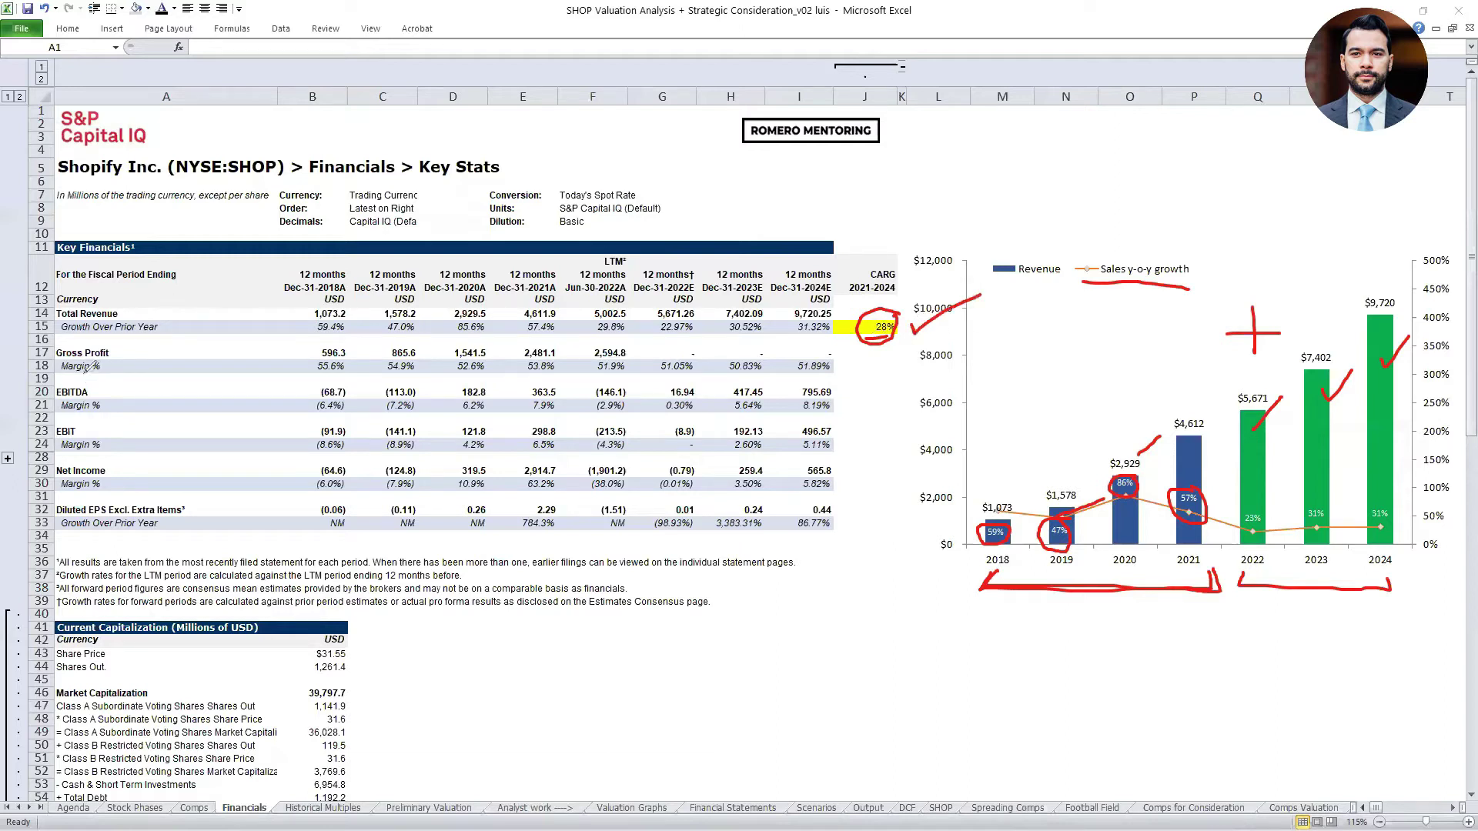
{"action": "mouse_move", "coordinate": [108, 370]}
{"action": "left_mouse_down"}
{"action": "mouse_move", "coordinate": [104, 338]}
{"action": "mouse_move", "coordinate": [44, 379]}
{"action": "left_mouse_up"}
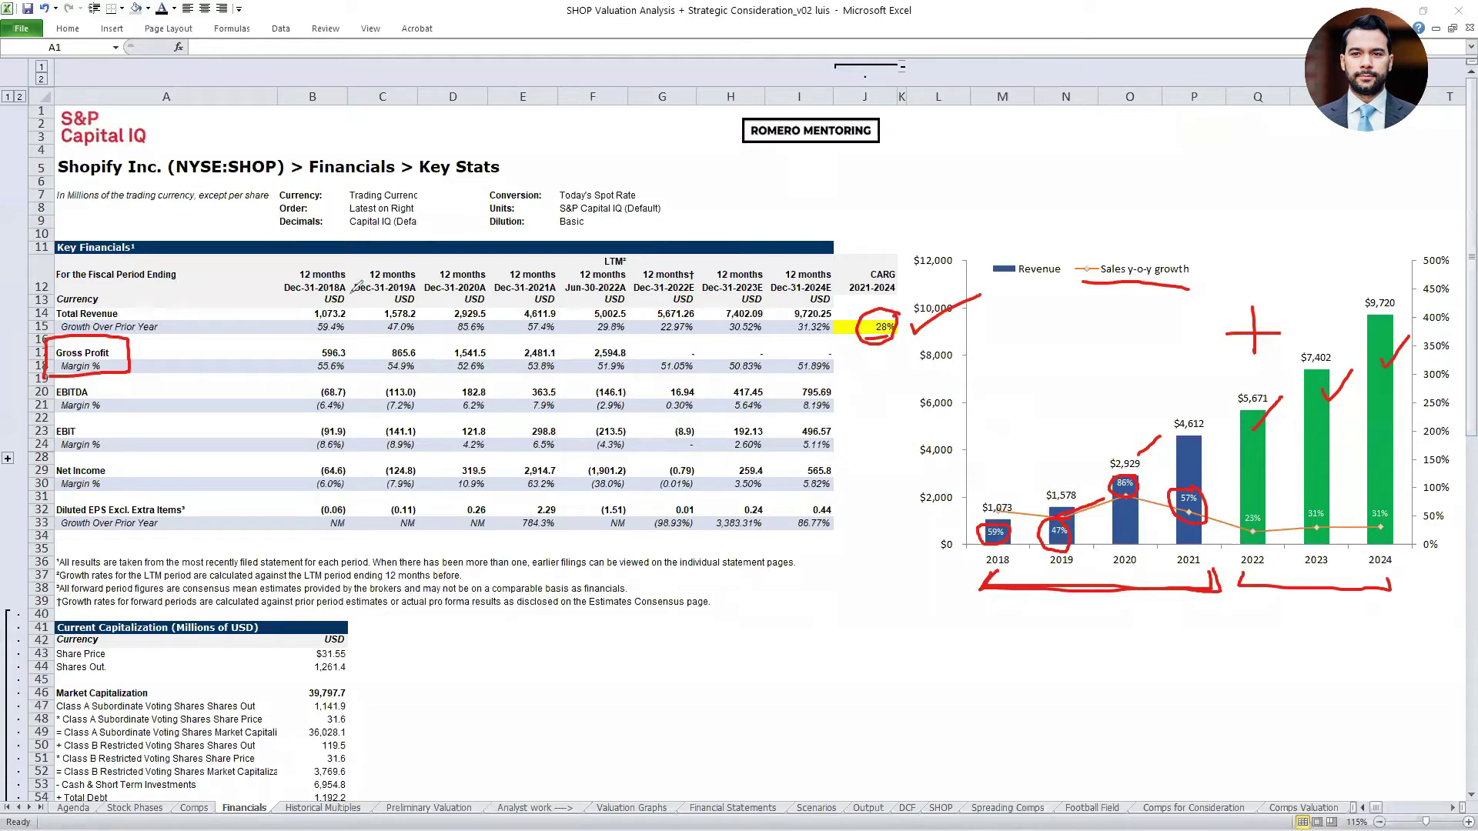
Tick the gross profit values and the 2020, 2022E, 2024E and CARG year headers.
{"action": "mouse_move", "coordinate": [355, 346]}
{"action": "left_mouse_down"}
{"action": "mouse_move", "coordinate": [374, 324]}
{"action": "mouse_move", "coordinate": [455, 324]}
{"action": "mouse_move", "coordinate": [500, 372]}
{"action": "mouse_move", "coordinate": [524, 324]}
{"action": "left_mouse_up"}
{"action": "left_click_drag", "start_coordinate": [435, 294], "coordinate": [471, 293]}
{"action": "mouse_move", "coordinate": [697, 282]}
{"action": "left_mouse_down"}
{"action": "mouse_move", "coordinate": [732, 249]}
{"action": "mouse_move", "coordinate": [870, 256]}
{"action": "left_mouse_up"}
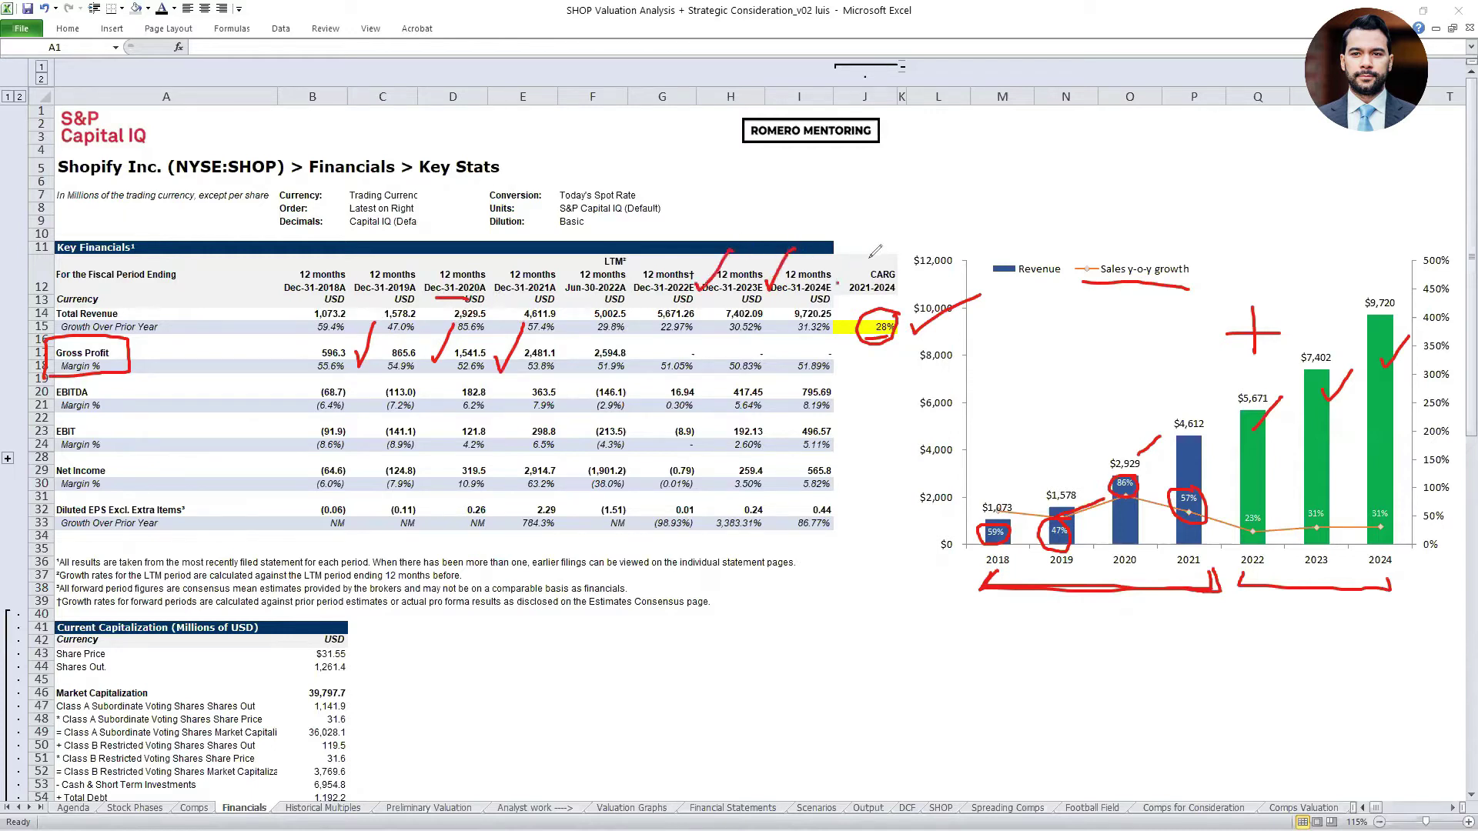
{"action": "mouse_move", "coordinate": [648, 377]}
{"action": "left_mouse_down"}
{"action": "mouse_move", "coordinate": [808, 339]}
{"action": "mouse_move", "coordinate": [847, 362]}
{"action": "mouse_move", "coordinate": [656, 378]}
{"action": "left_mouse_up"}
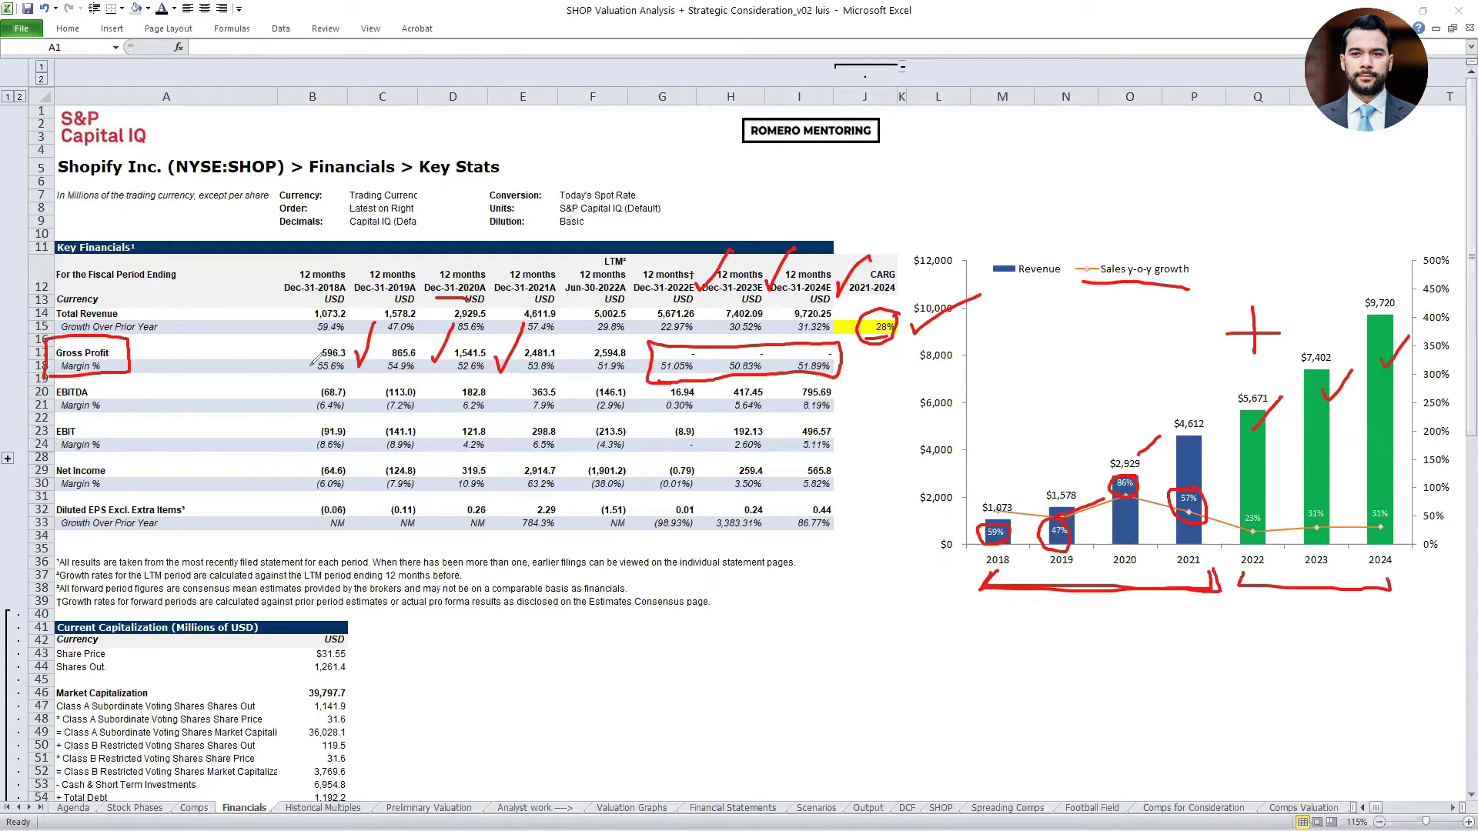
Underline the 2018–2021 gross margins, circle forecast margins, and circle the EBITDA labels.
{"action": "mouse_move", "coordinate": [308, 361]}
{"action": "left_mouse_down"}
{"action": "mouse_move", "coordinate": [558, 374]}
{"action": "mouse_move", "coordinate": [562, 356]}
{"action": "left_mouse_up"}
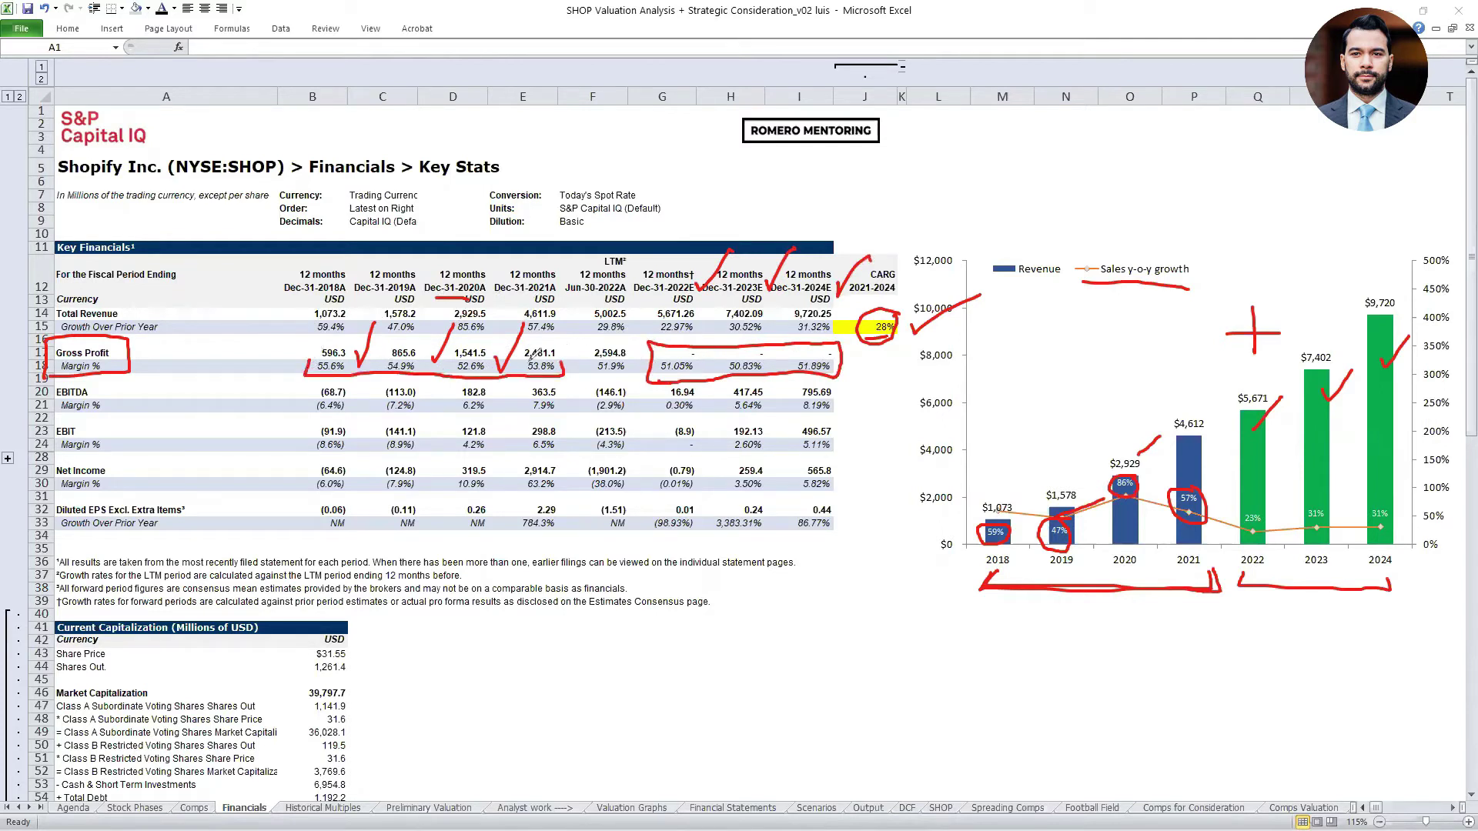
{"action": "mouse_move", "coordinate": [660, 352]}
{"action": "left_mouse_down"}
{"action": "mouse_move", "coordinate": [668, 374]}
{"action": "mouse_move", "coordinate": [793, 377]}
{"action": "mouse_move", "coordinate": [844, 365]}
{"action": "mouse_move", "coordinate": [841, 347]}
{"action": "left_mouse_up"}
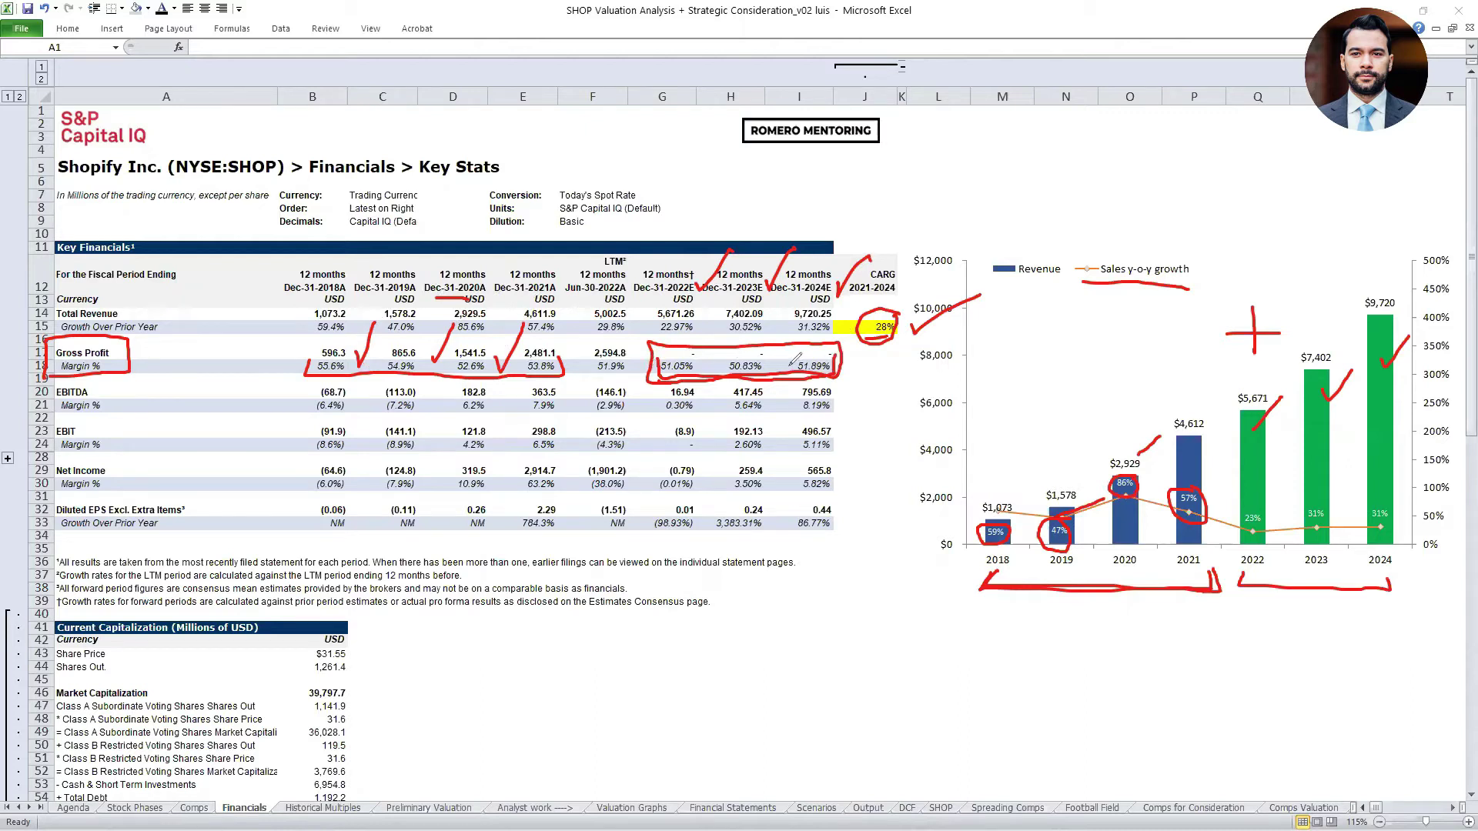
{"action": "mouse_move", "coordinate": [112, 384]}
{"action": "left_mouse_down"}
{"action": "mouse_move", "coordinate": [41, 401]}
{"action": "mouse_move", "coordinate": [75, 416]}
{"action": "mouse_move", "coordinate": [108, 391]}
{"action": "left_mouse_up"}
{"action": "left_click_drag", "start_coordinate": [350, 402], "coordinate": [448, 377]}
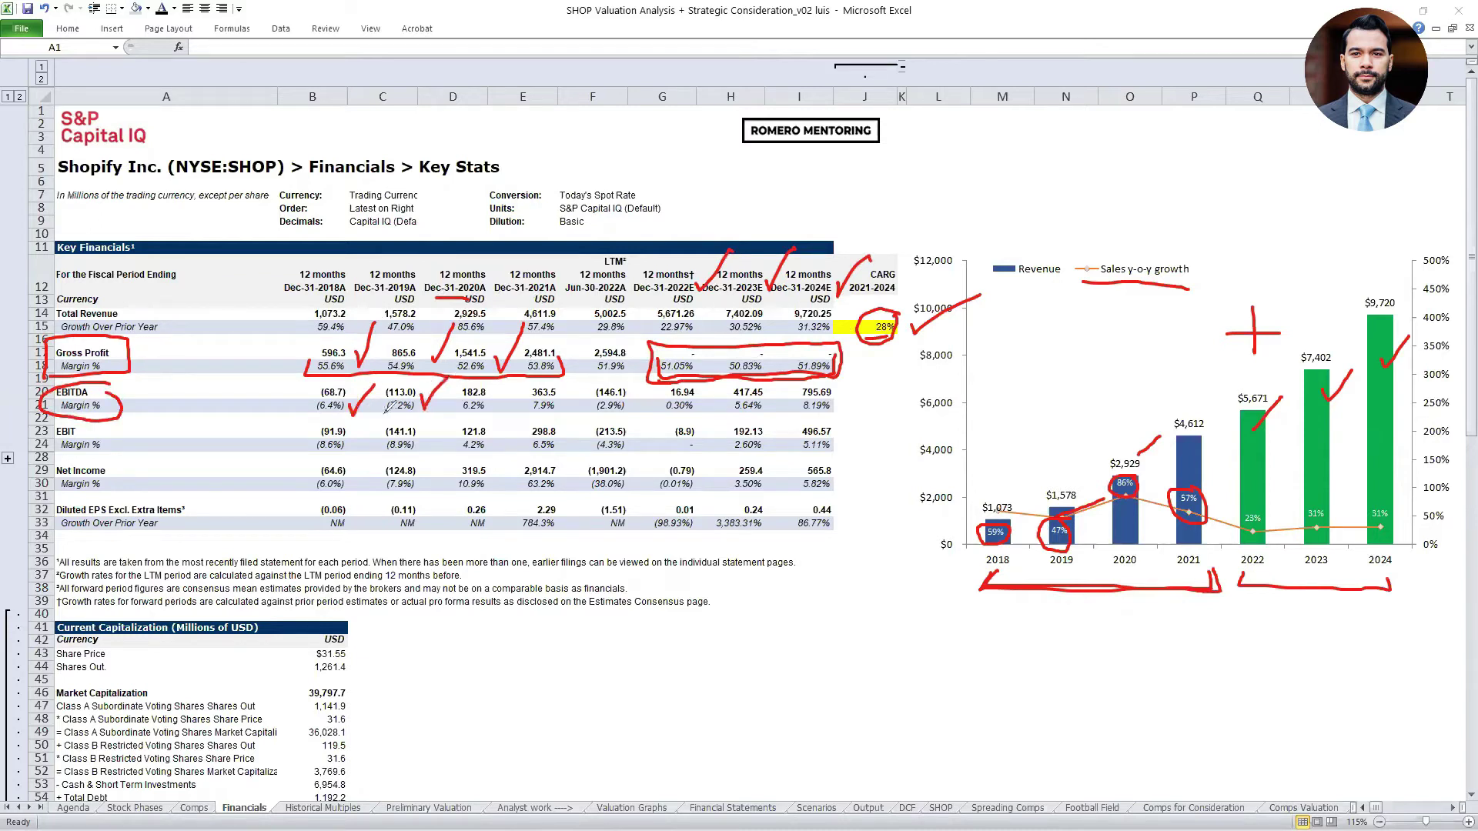
Tick and underline the 6.2%, 7.9%, 0.30%, 5.64% and 8.19% EBITDA margins.
{"action": "left_click_drag", "start_coordinate": [485, 402], "coordinate": [510, 395]}
{"action": "left_click_drag", "start_coordinate": [454, 421], "coordinate": [484, 420]}
{"action": "mouse_move", "coordinate": [560, 399]}
{"action": "left_mouse_down"}
{"action": "mouse_move", "coordinate": [579, 388]}
{"action": "mouse_move", "coordinate": [547, 413]}
{"action": "left_mouse_up"}
{"action": "mouse_move", "coordinate": [652, 402]}
{"action": "left_mouse_down"}
{"action": "mouse_move", "coordinate": [651, 423]}
{"action": "mouse_move", "coordinate": [691, 432]}
{"action": "mouse_move", "coordinate": [689, 402]}
{"action": "mouse_move", "coordinate": [757, 421]}
{"action": "mouse_move", "coordinate": [838, 411]}
{"action": "left_mouse_up"}
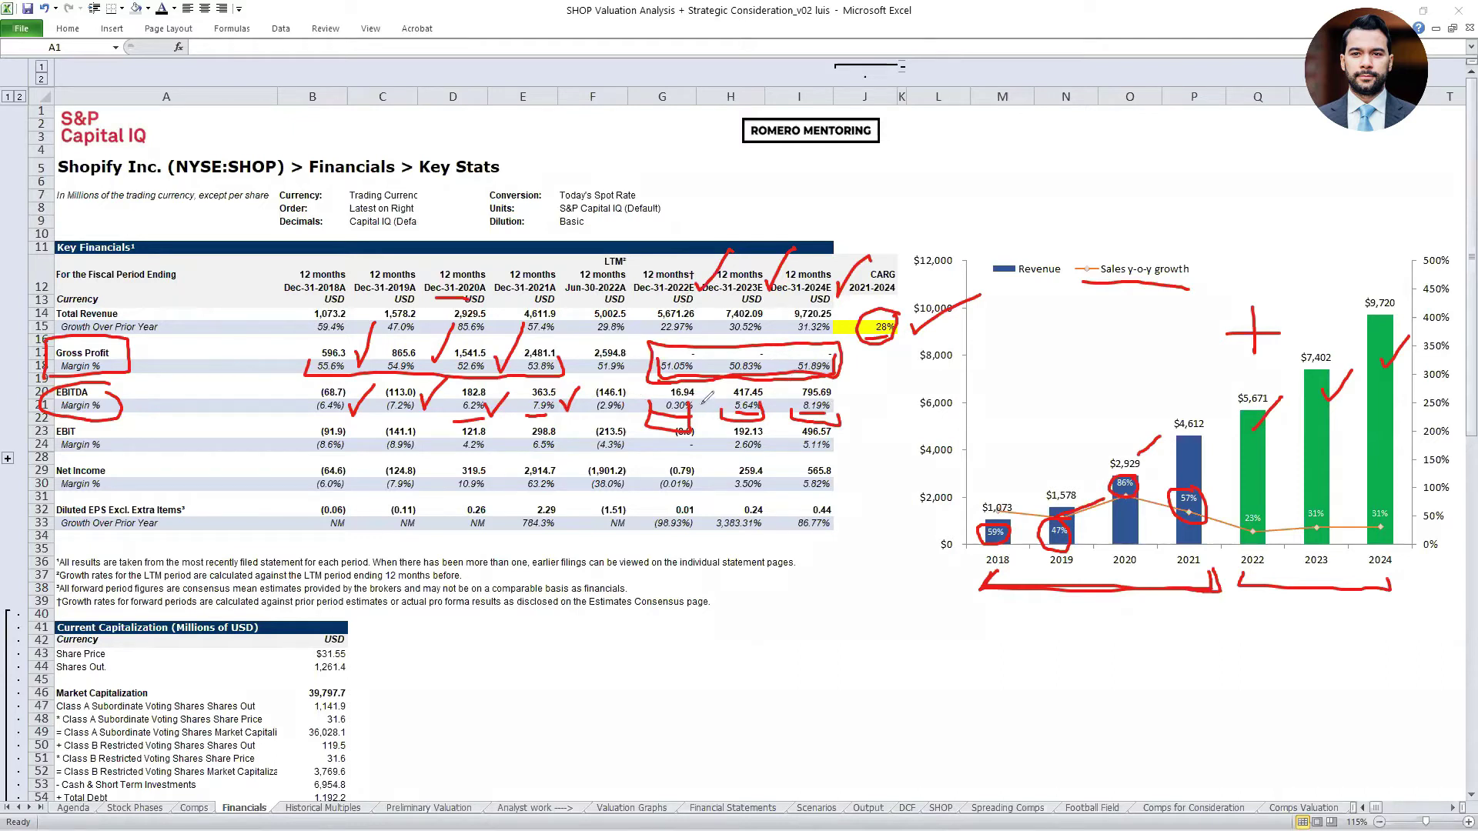
{"action": "mouse_move", "coordinate": [703, 394]}
{"action": "left_mouse_down"}
{"action": "mouse_move", "coordinate": [728, 374]}
{"action": "mouse_move", "coordinate": [806, 380]}
{"action": "mouse_move", "coordinate": [839, 418]}
{"action": "mouse_move", "coordinate": [877, 387]}
{"action": "left_mouse_up"}
Mark the EBIT, Net Income and EPS rows and forecast growth rates, then erase all ink.
{"action": "mouse_move", "coordinate": [126, 457]}
{"action": "left_mouse_down"}
{"action": "mouse_move", "coordinate": [102, 457]}
{"action": "mouse_move", "coordinate": [185, 499]}
{"action": "mouse_move", "coordinate": [73, 543]}
{"action": "left_mouse_up"}
{"action": "left_click_drag", "start_coordinate": [198, 533], "coordinate": [202, 508]}
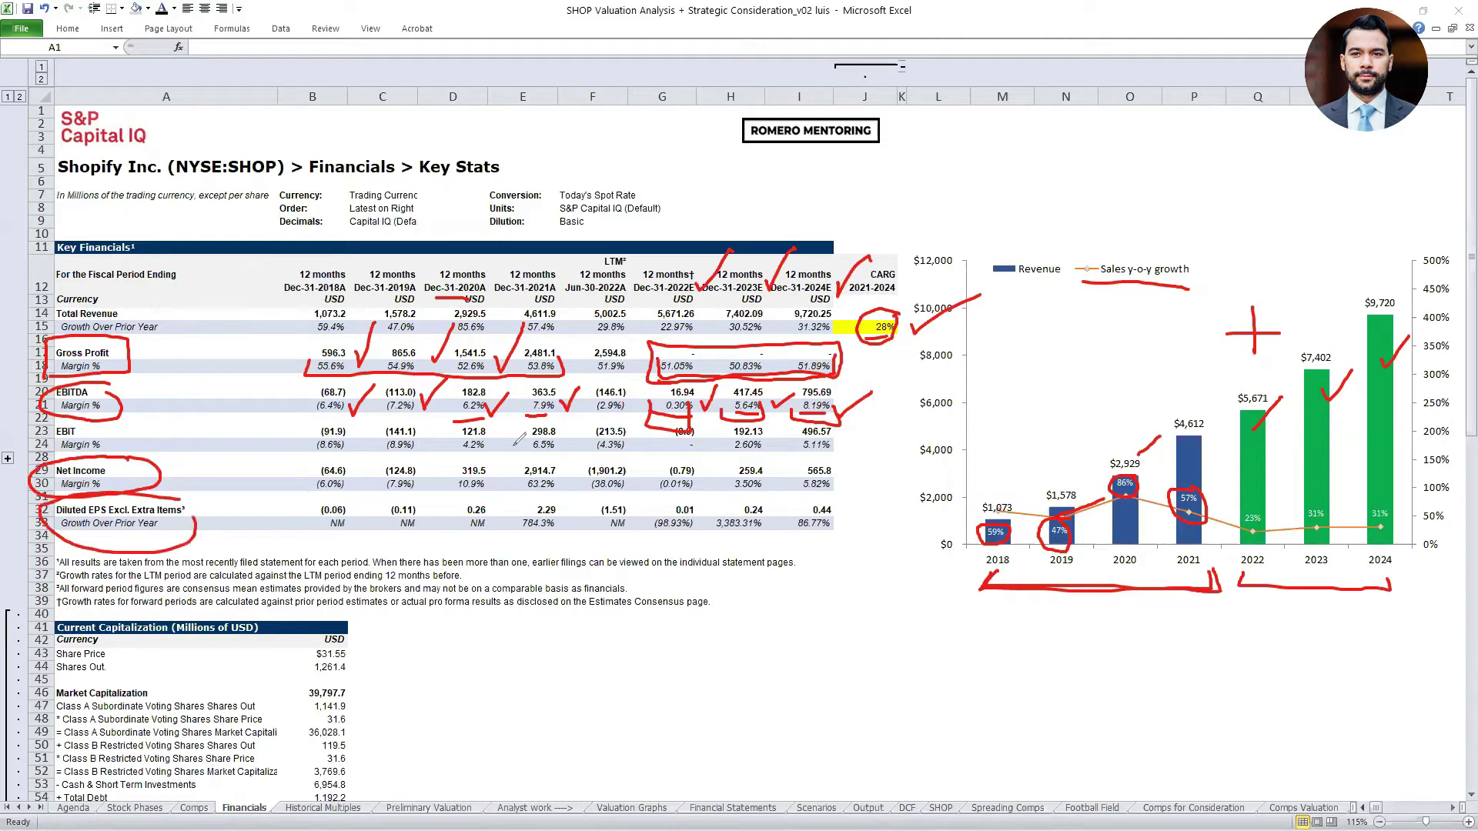
{"action": "mouse_move", "coordinate": [707, 531]}
{"action": "left_mouse_down"}
{"action": "mouse_move", "coordinate": [701, 460]}
{"action": "mouse_move", "coordinate": [852, 460]}
{"action": "mouse_move", "coordinate": [862, 535]}
{"action": "mouse_move", "coordinate": [803, 549]}
{"action": "mouse_move", "coordinate": [702, 529]}
{"action": "left_mouse_up"}
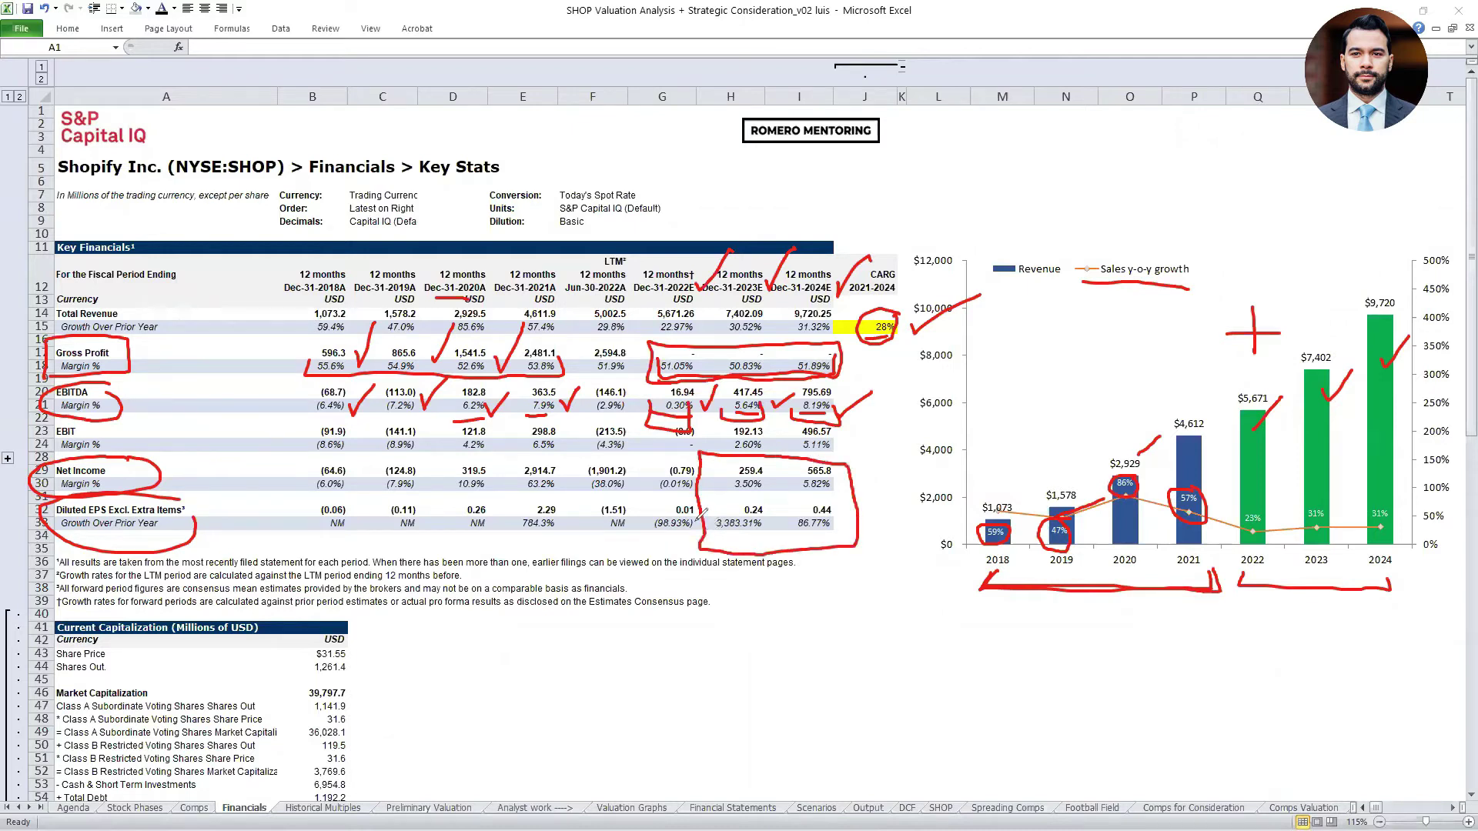
{"action": "left_click_drag", "start_coordinate": [767, 466], "coordinate": [880, 447]}
{"action": "left_click", "coordinate": [846, 507]}
{"action": "left_click_drag", "start_coordinate": [770, 508], "coordinate": [893, 494]}
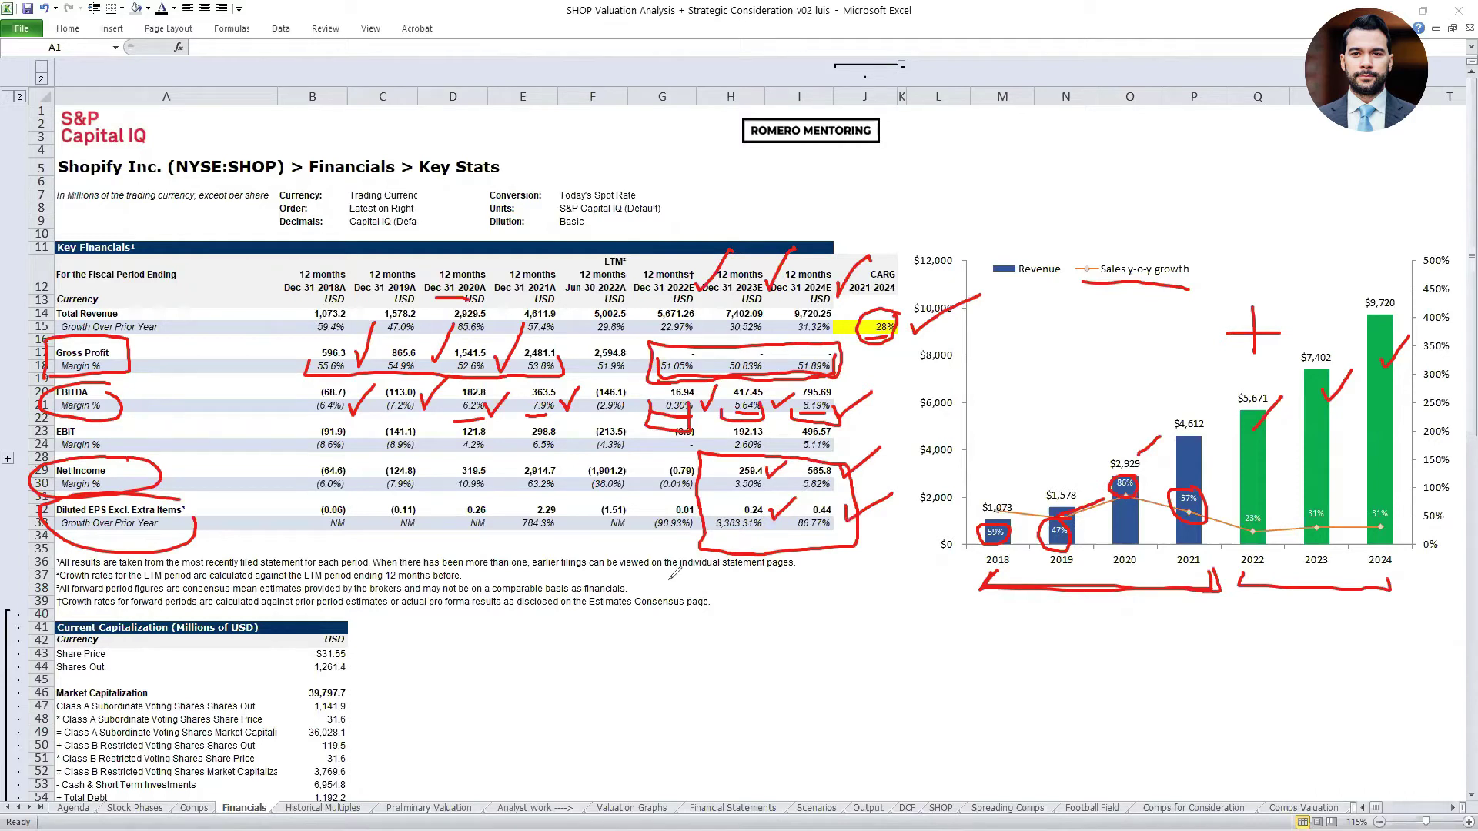
{"action": "left_click", "coordinate": [682, 334]}
{"action": "left_click_drag", "start_coordinate": [680, 335], "coordinate": [827, 332]}
{"action": "mouse_move", "coordinate": [853, 493]}
{"action": "left_mouse_down"}
{"action": "mouse_move", "coordinate": [778, 489]}
{"action": "mouse_move", "coordinate": [722, 530]}
{"action": "mouse_move", "coordinate": [808, 548]}
{"action": "mouse_move", "coordinate": [878, 499]}
{"action": "left_mouse_up"}
{"action": "left_click_drag", "start_coordinate": [727, 530], "coordinate": [863, 514]}
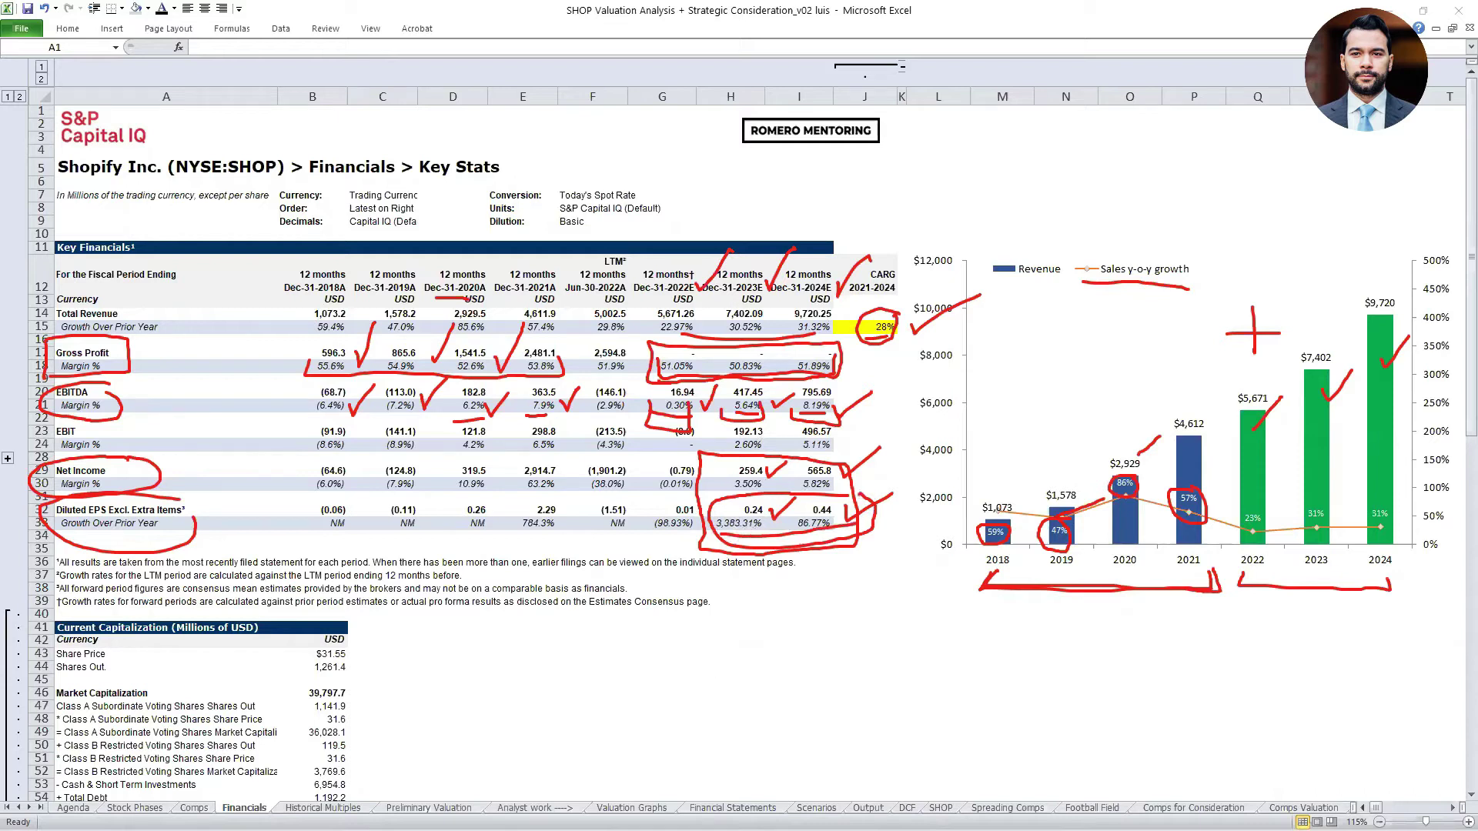
{"action": "key", "text": "e"}
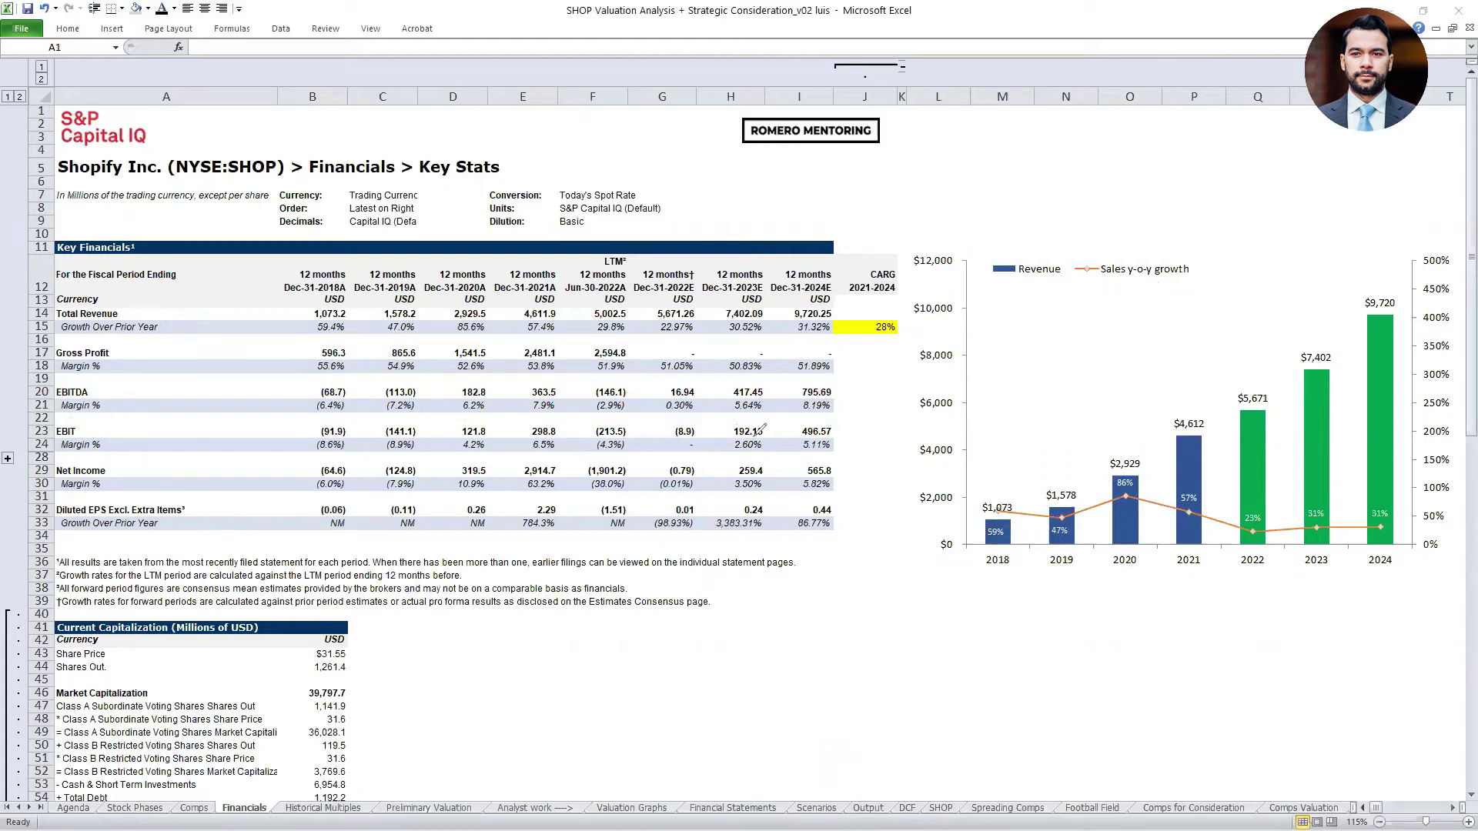
Draw a red box around forecast columns G–I, view Stock Phases, then return to Financials.
{"action": "mouse_move", "coordinate": [636, 389]}
{"action": "left_mouse_down"}
{"action": "mouse_move", "coordinate": [627, 308]}
{"action": "mouse_move", "coordinate": [789, 252]}
{"action": "mouse_move", "coordinate": [832, 484]}
{"action": "mouse_move", "coordinate": [745, 570]}
{"action": "mouse_move", "coordinate": [615, 417]}
{"action": "mouse_move", "coordinate": [629, 369]}
{"action": "left_mouse_up"}
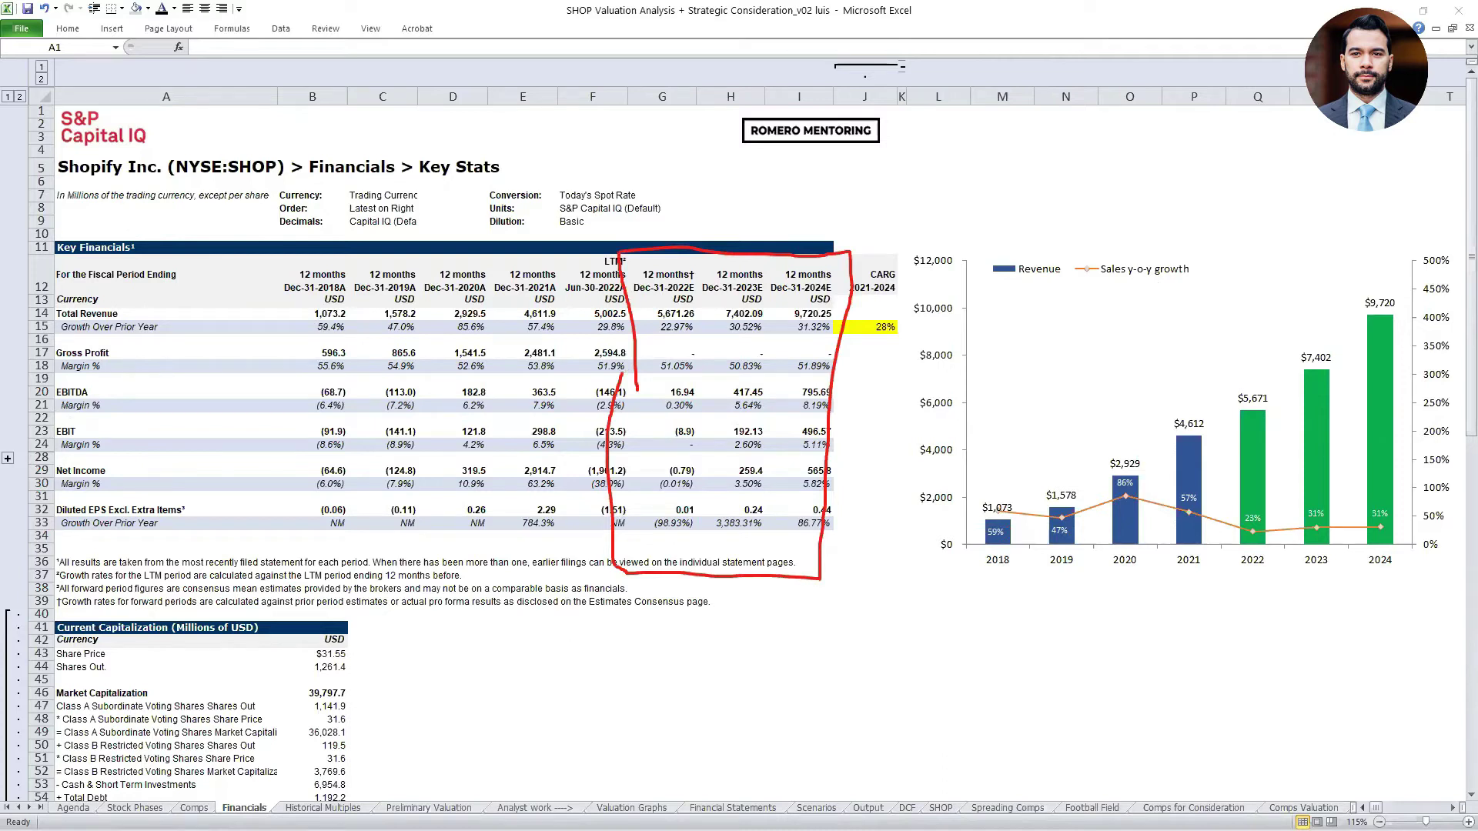
{"action": "left_click", "coordinate": [135, 807]}
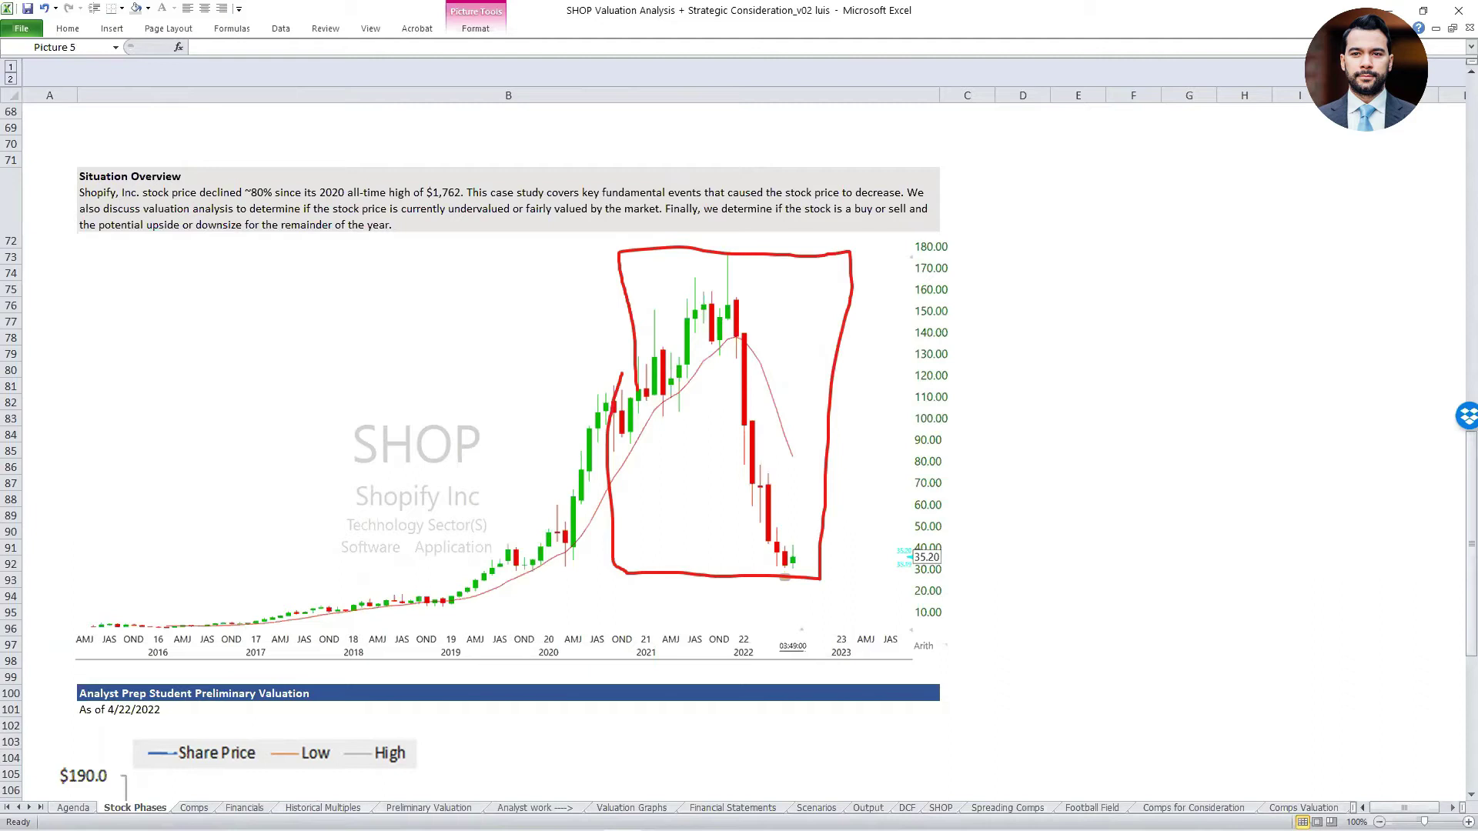
{"action": "left_click", "coordinate": [245, 808]}
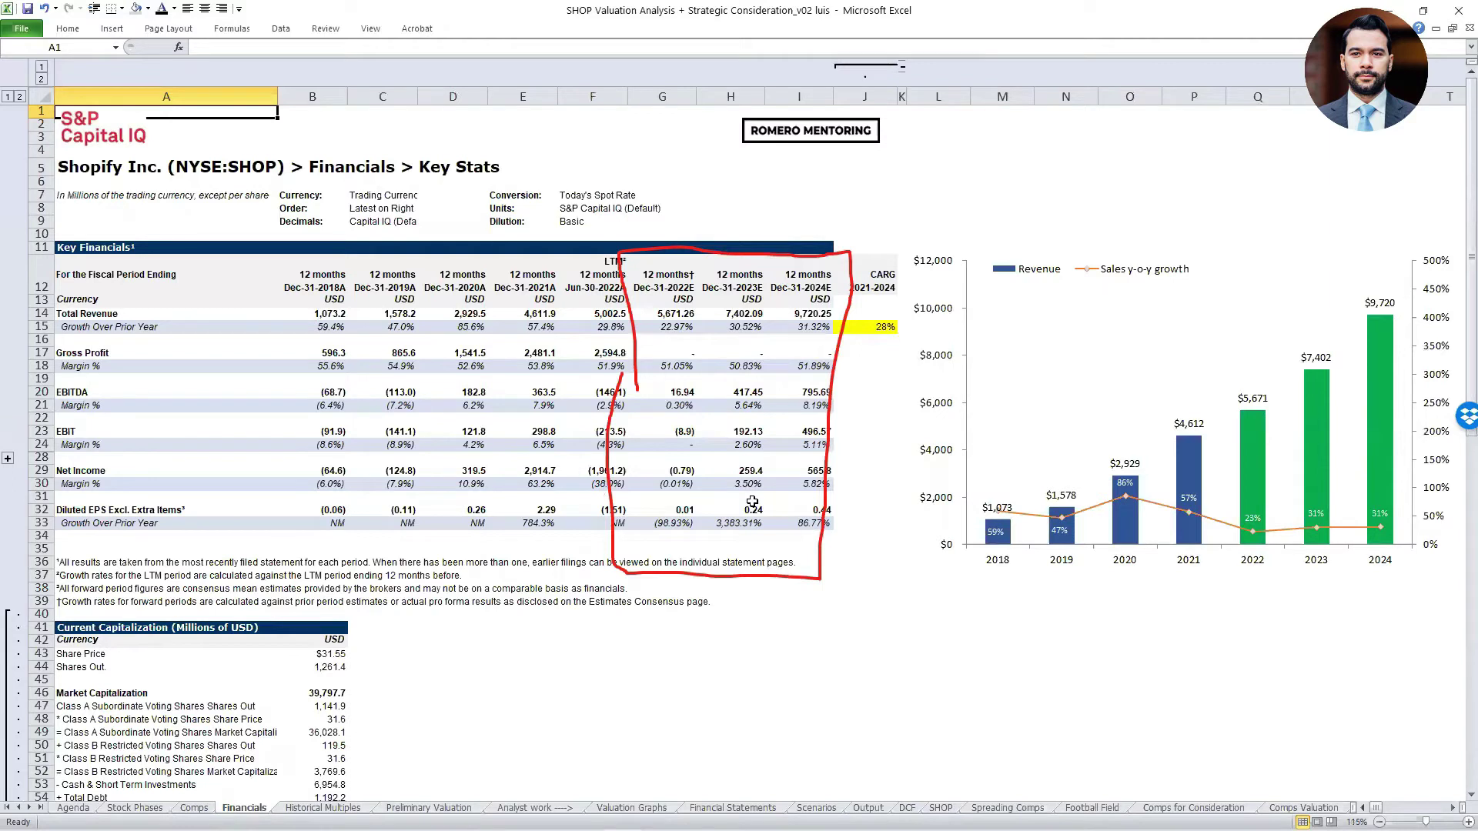
Remove the red ink box from the forecasts and move on to the Historical Multiples sheet.
{"action": "left_click", "coordinate": [752, 502]}
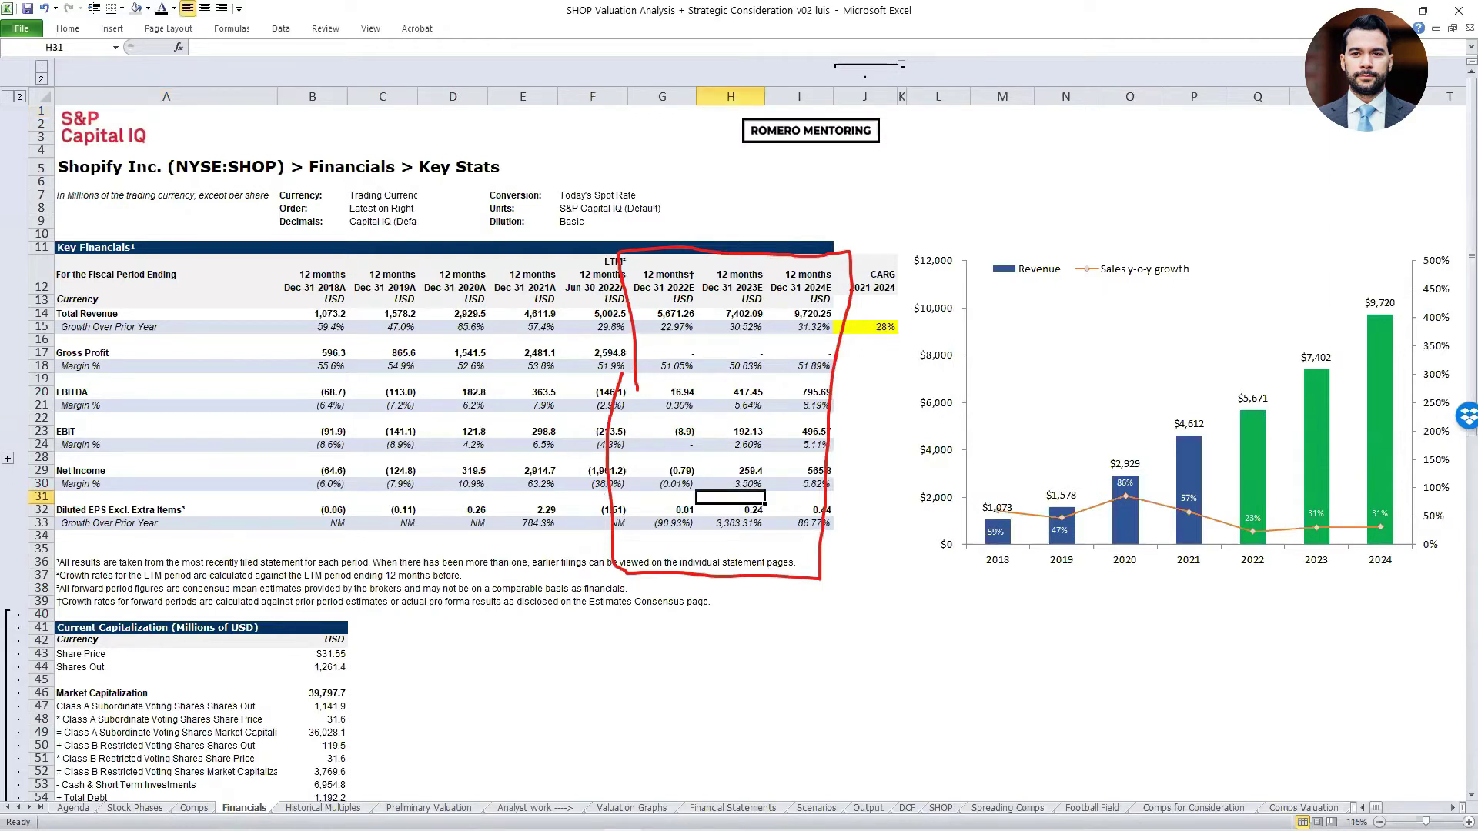
{"action": "key", "text": "Escape"}
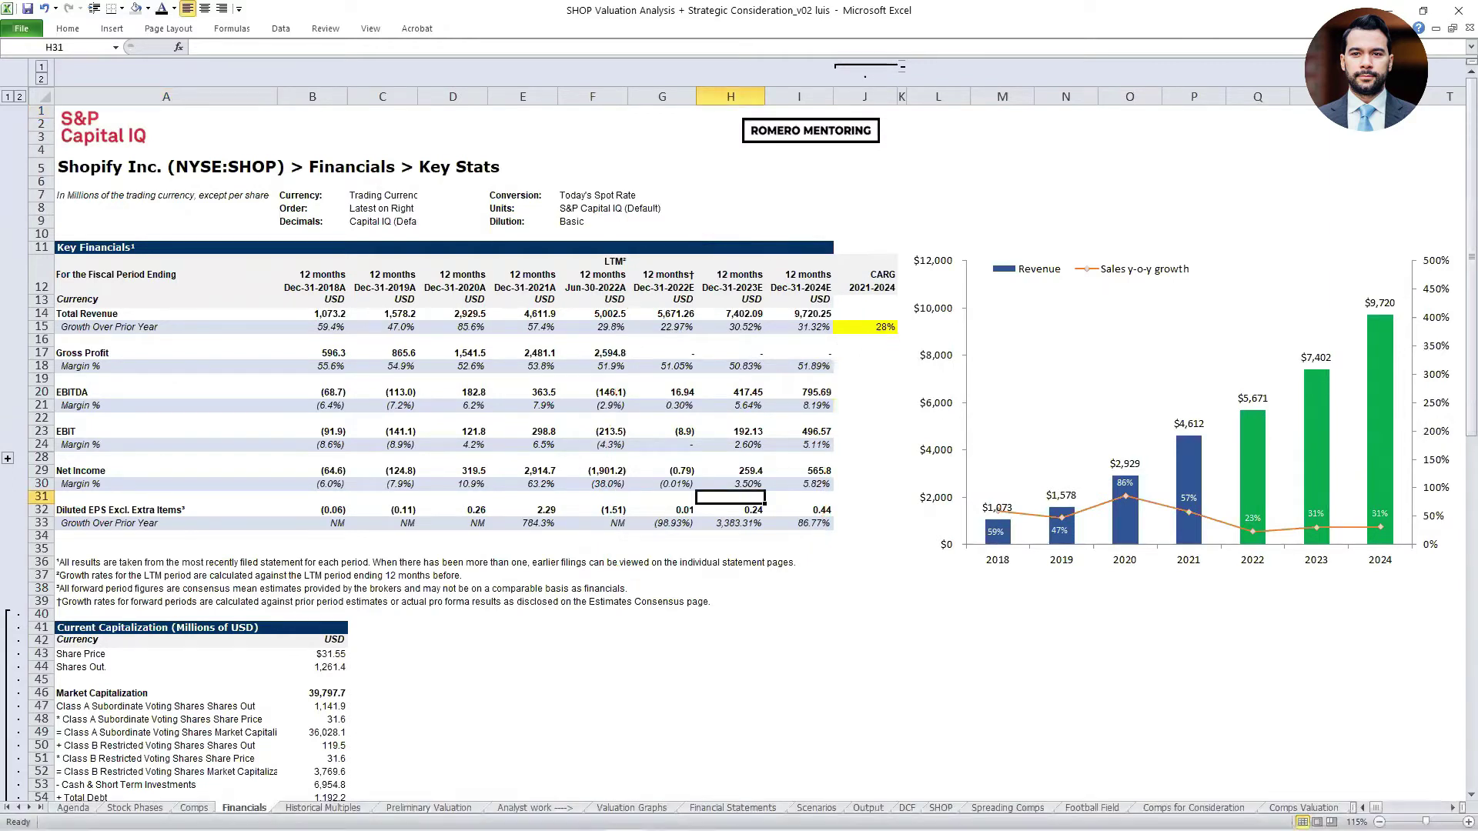
{"action": "left_click", "coordinate": [655, 740]}
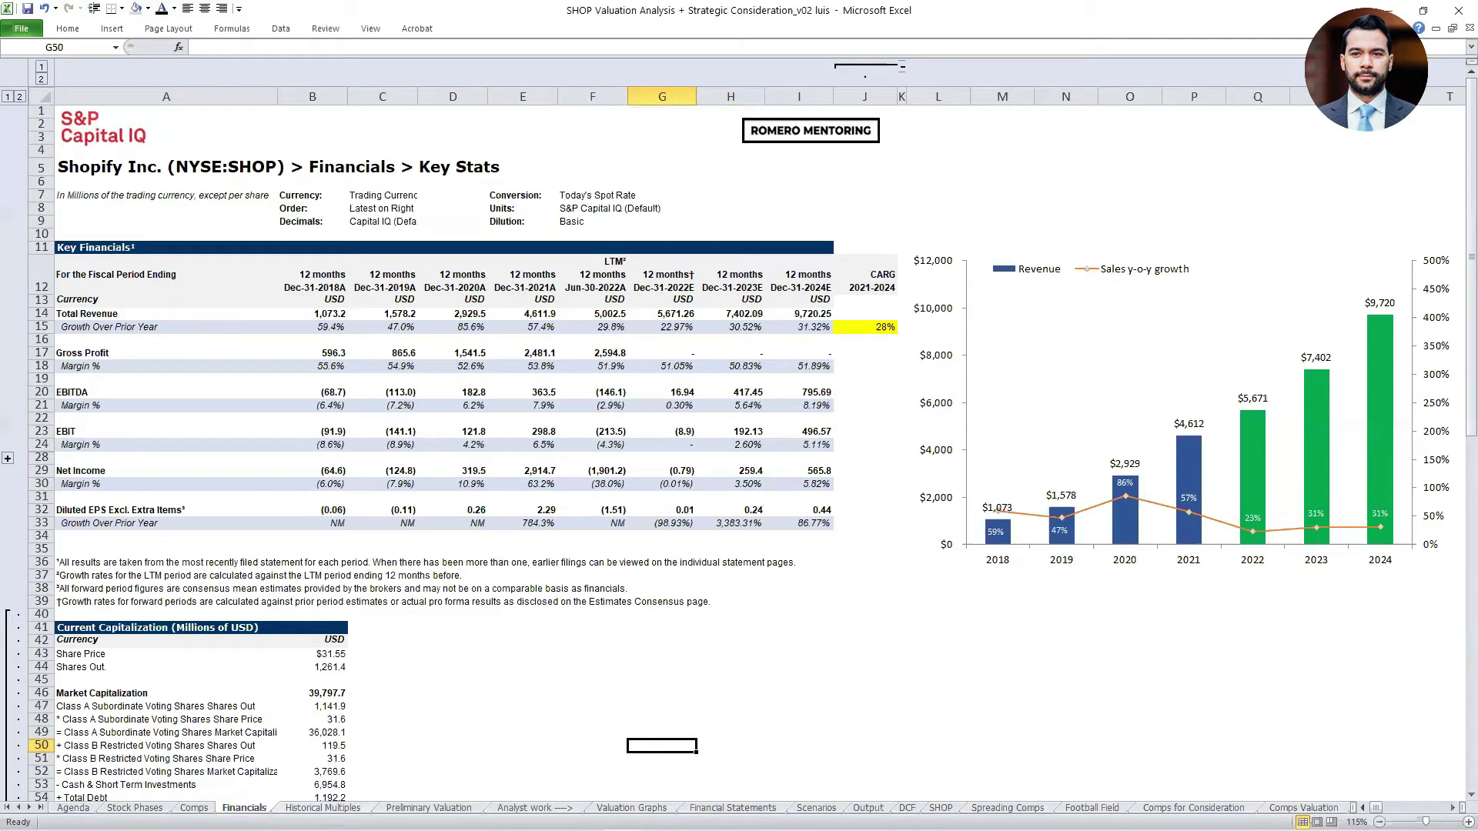
{"action": "key", "text": "ctrl+Page_Down"}
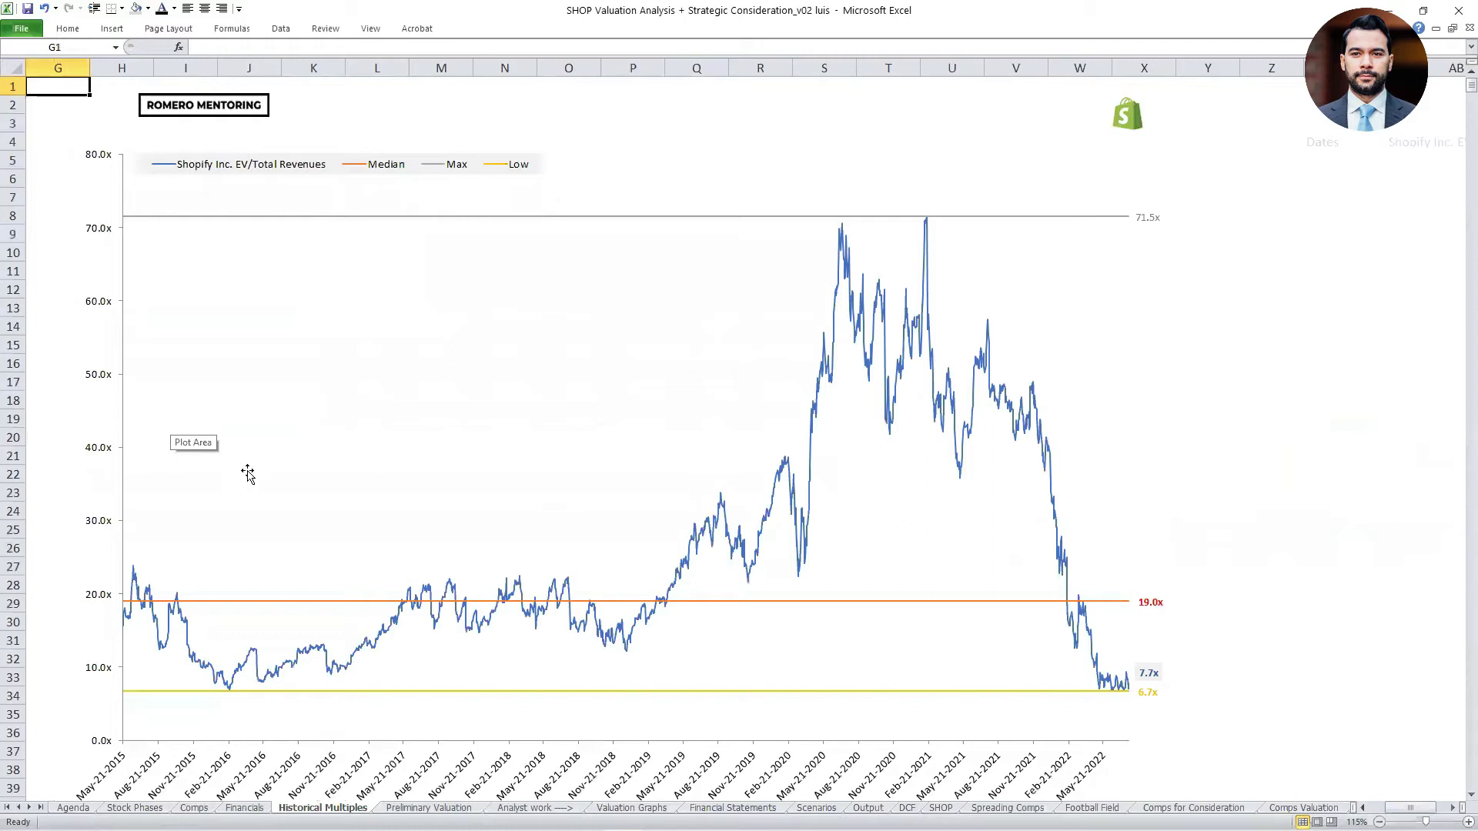
{"action": "left_click", "coordinate": [221, 163]}
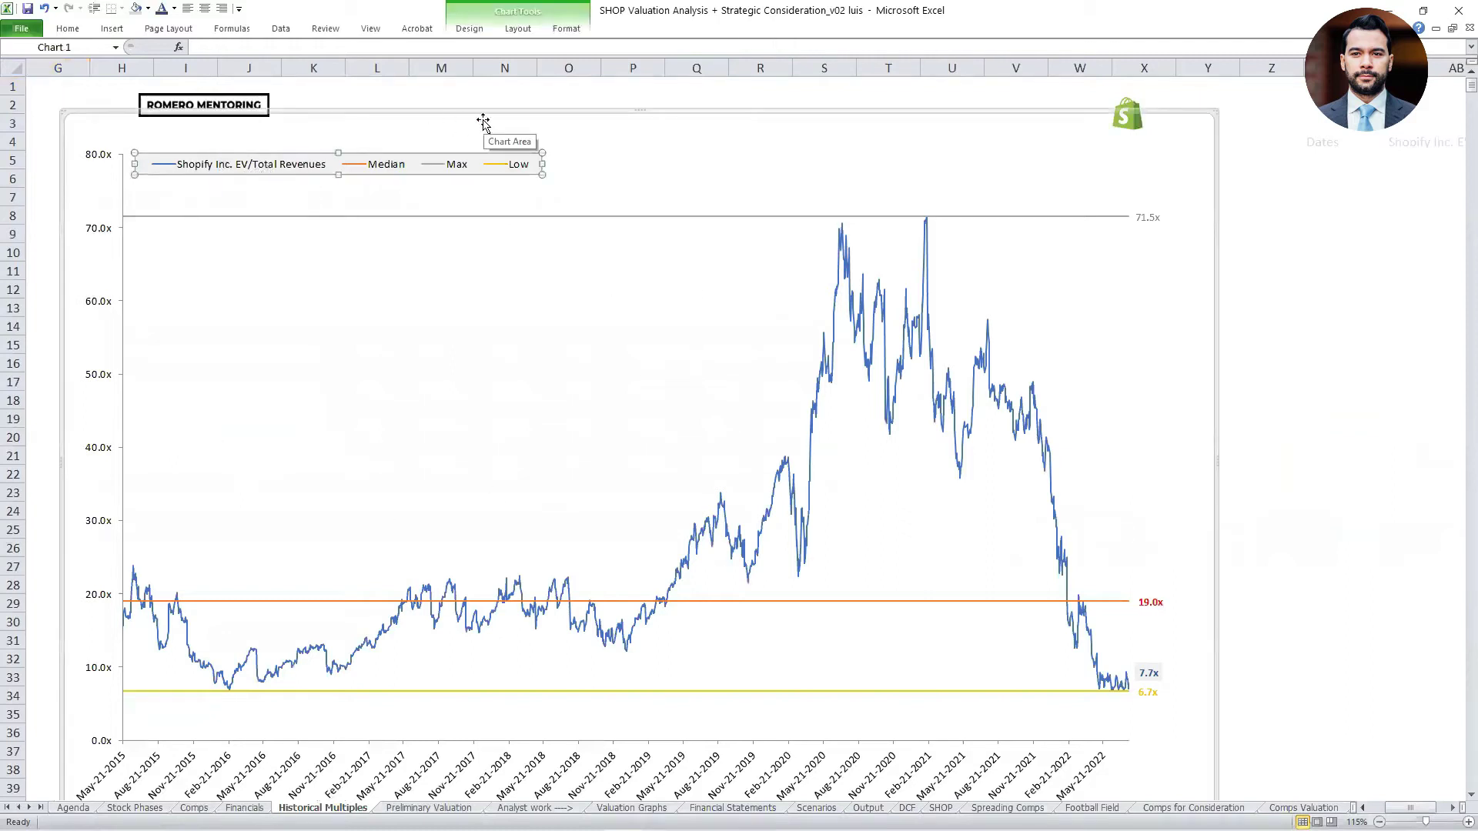
{"action": "left_click", "coordinate": [1370, 454]}
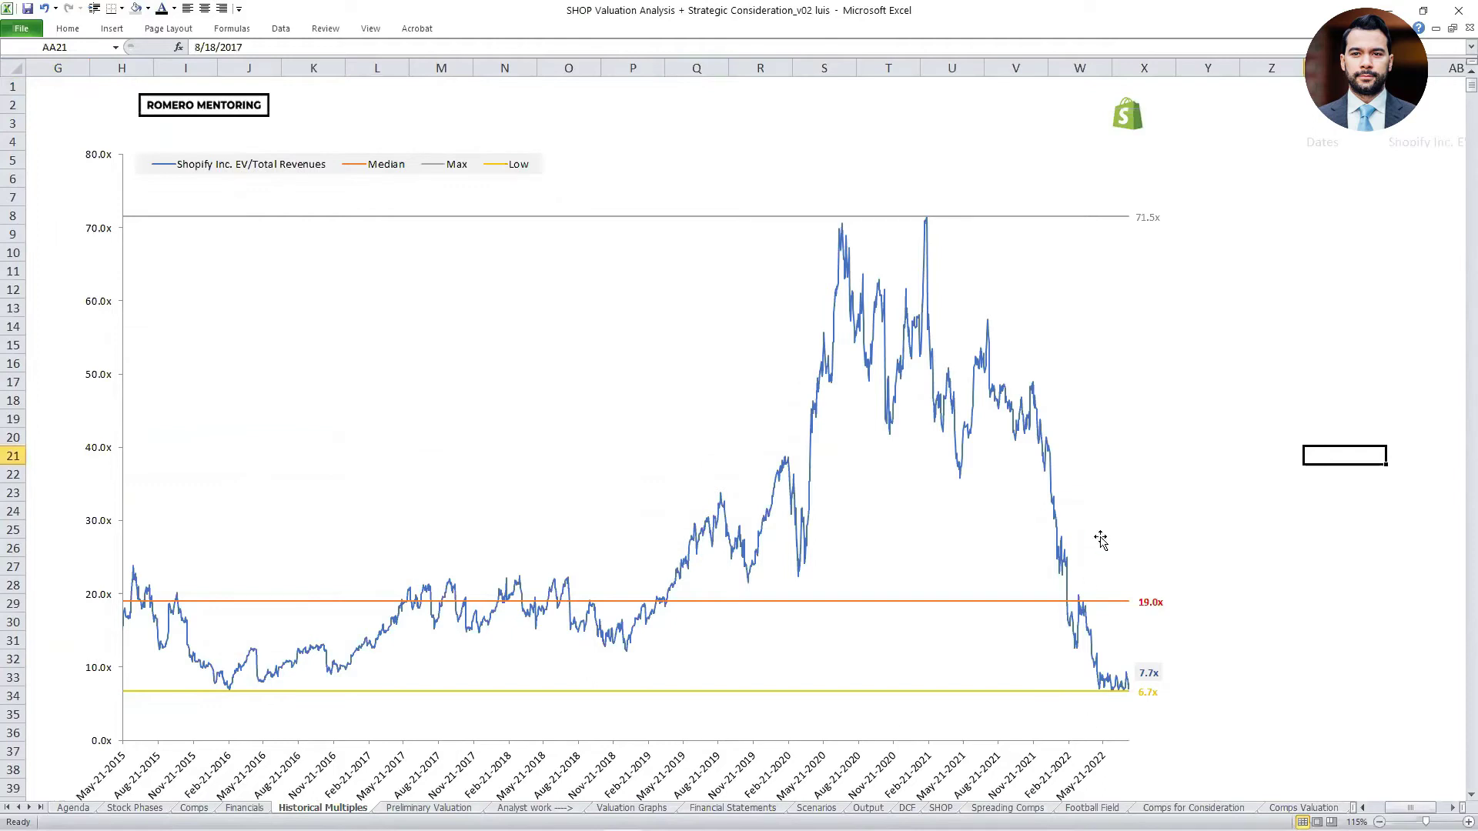
{"action": "left_click", "coordinate": [1265, 498]}
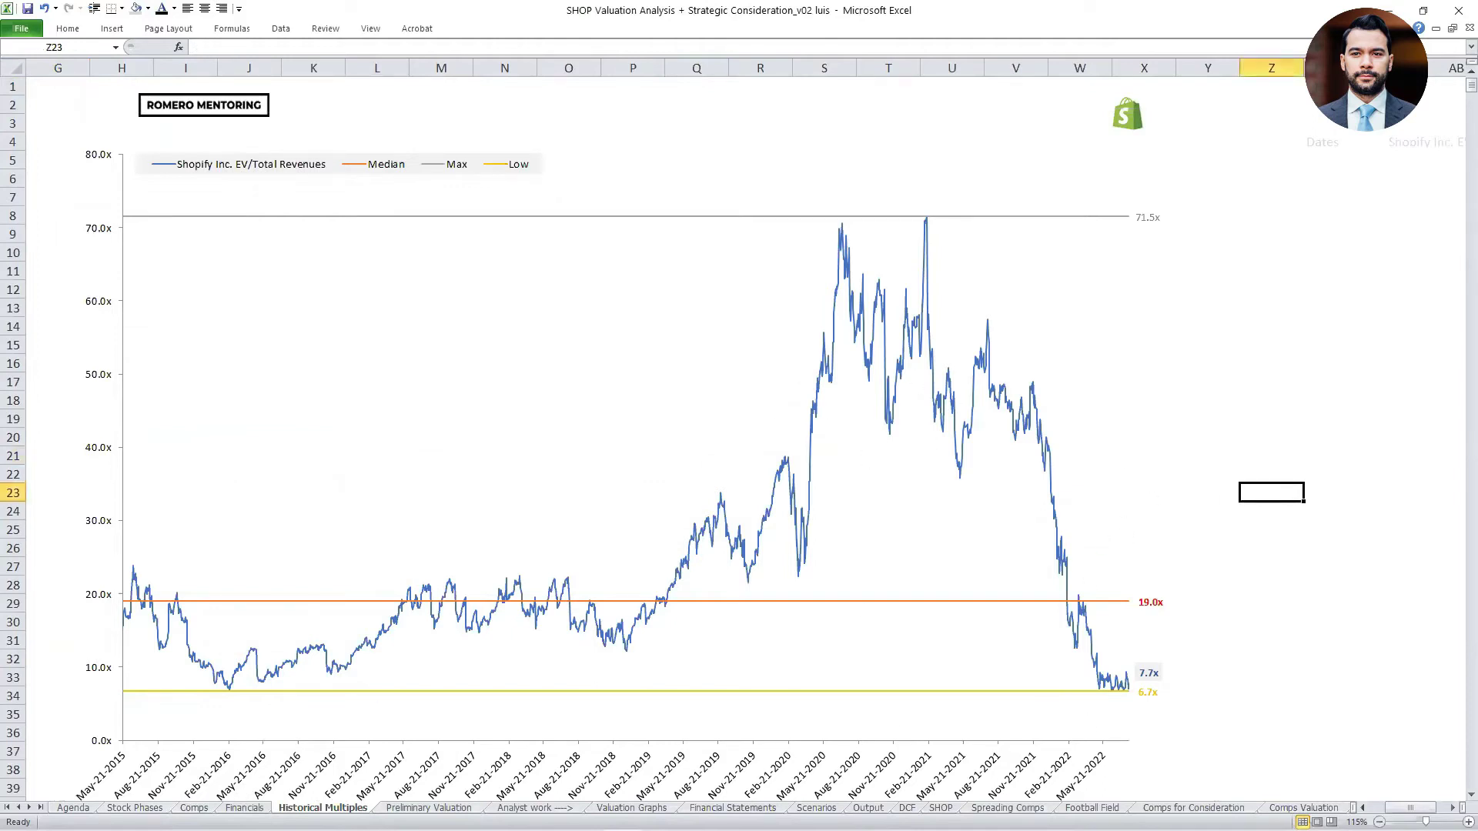
{"action": "left_click", "coordinate": [135, 808]}
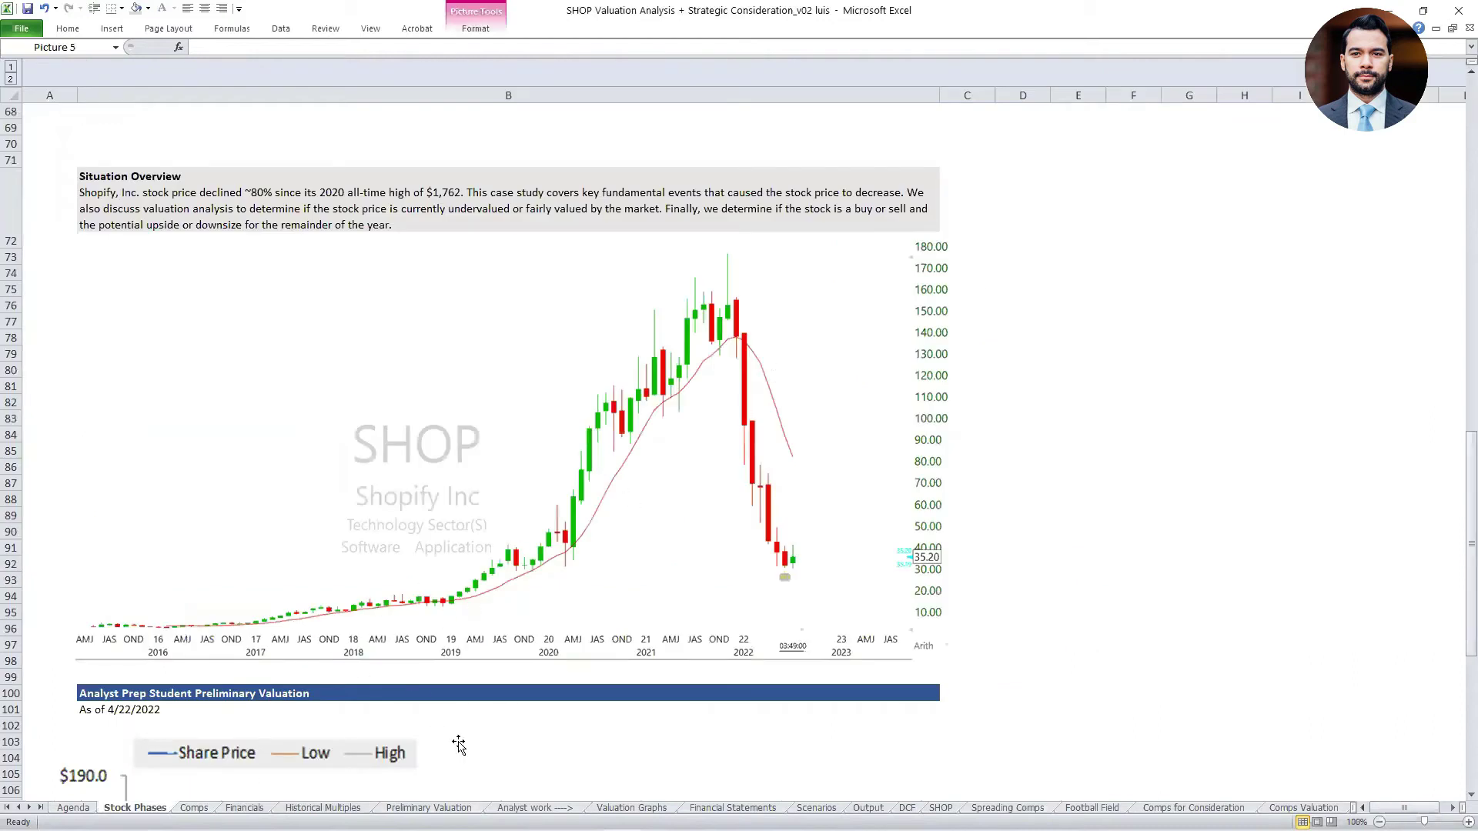
{"action": "left_click", "coordinate": [333, 808]}
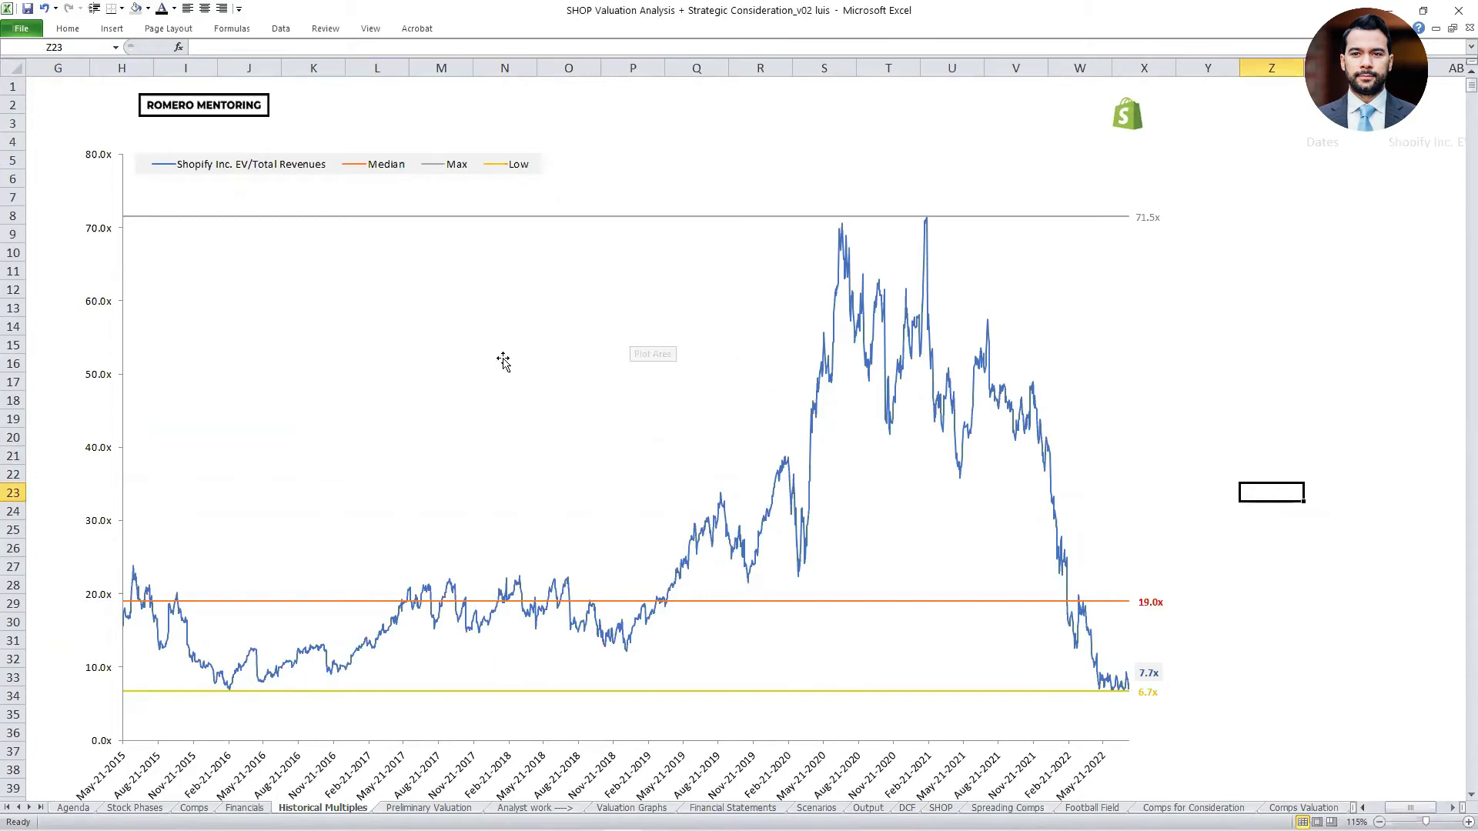
{"action": "left_click", "coordinate": [1316, 397]}
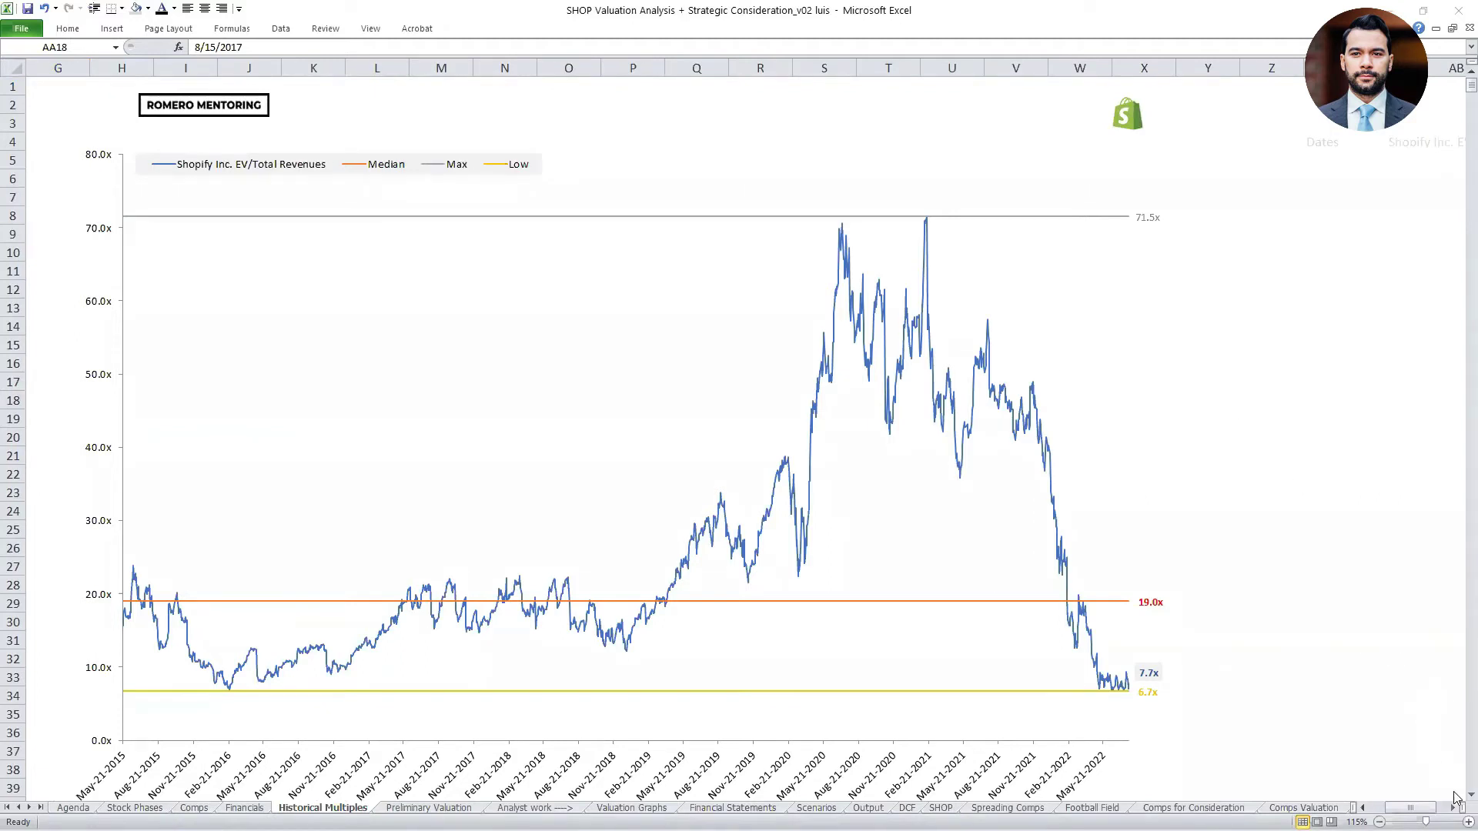
{"action": "scroll", "coordinate": [1447, 778], "scroll_direction": "down", "scroll_amount": 1}
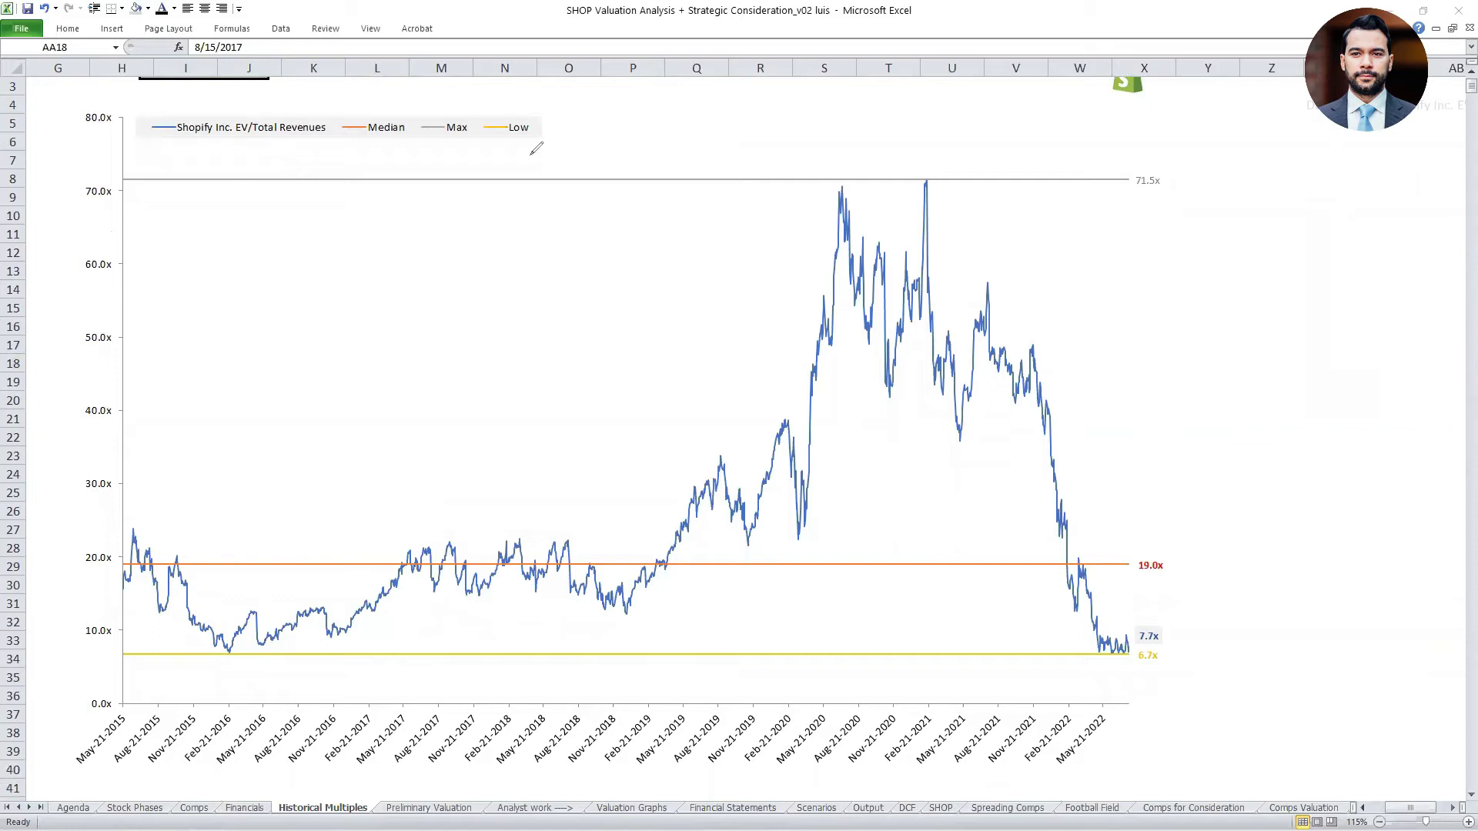
{"action": "mouse_move", "coordinate": [1187, 643]}
{"action": "left_mouse_down"}
{"action": "mouse_move", "coordinate": [1155, 627]}
{"action": "mouse_move", "coordinate": [1085, 650]}
{"action": "mouse_move", "coordinate": [1195, 653]}
{"action": "left_mouse_up"}
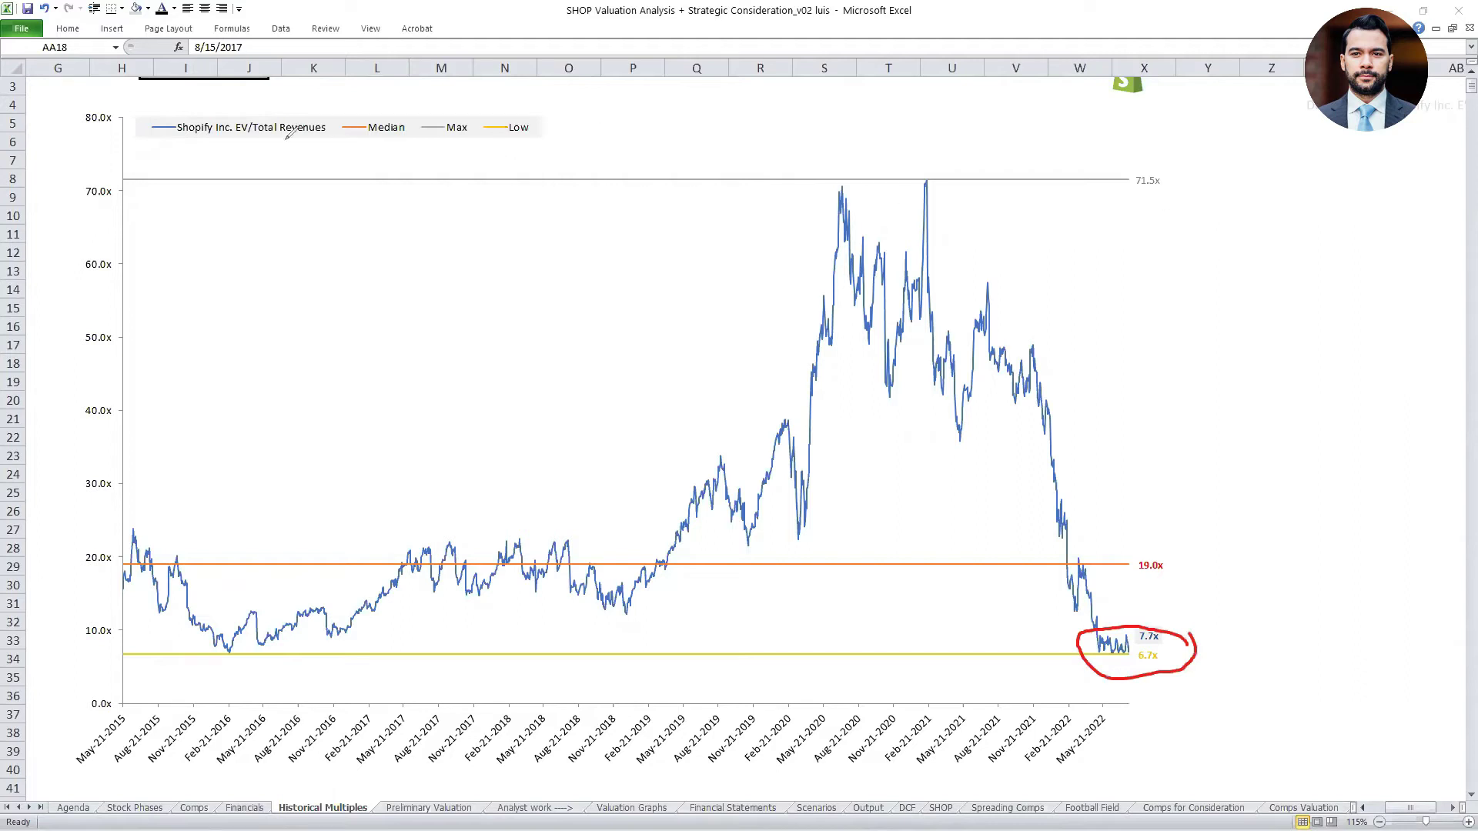
{"action": "left_click_drag", "start_coordinate": [409, 143], "coordinate": [484, 140]}
{"action": "mouse_move", "coordinate": [1189, 163]}
{"action": "left_mouse_down"}
{"action": "mouse_move", "coordinate": [1109, 193]}
{"action": "mouse_move", "coordinate": [1187, 164]}
{"action": "left_mouse_up"}
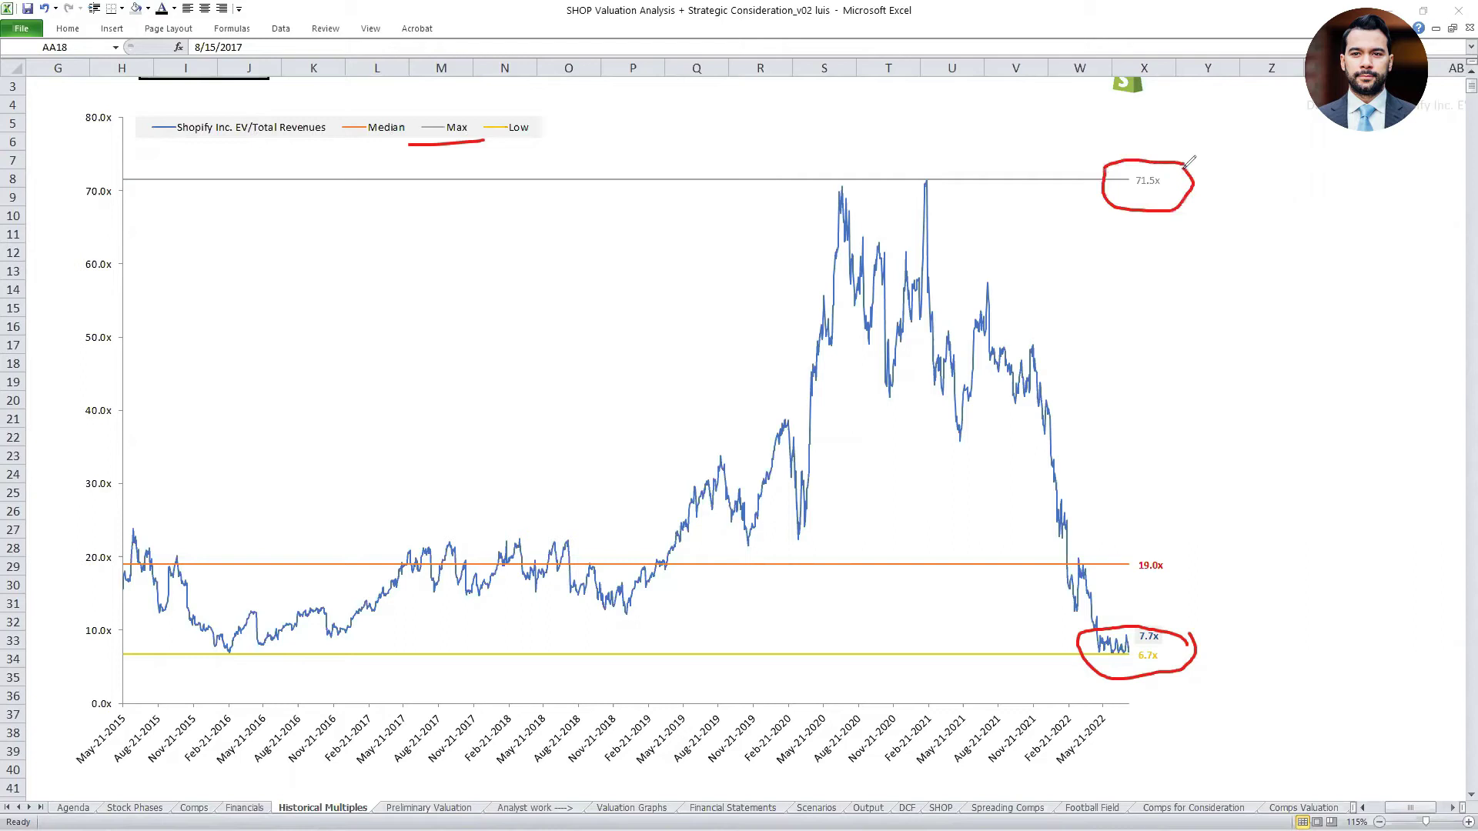
{"action": "mouse_move", "coordinate": [1178, 558]}
{"action": "left_mouse_down"}
{"action": "mouse_move", "coordinate": [1132, 538]}
{"action": "mouse_move", "coordinate": [1143, 581]}
{"action": "mouse_move", "coordinate": [1191, 555]}
{"action": "left_mouse_up"}
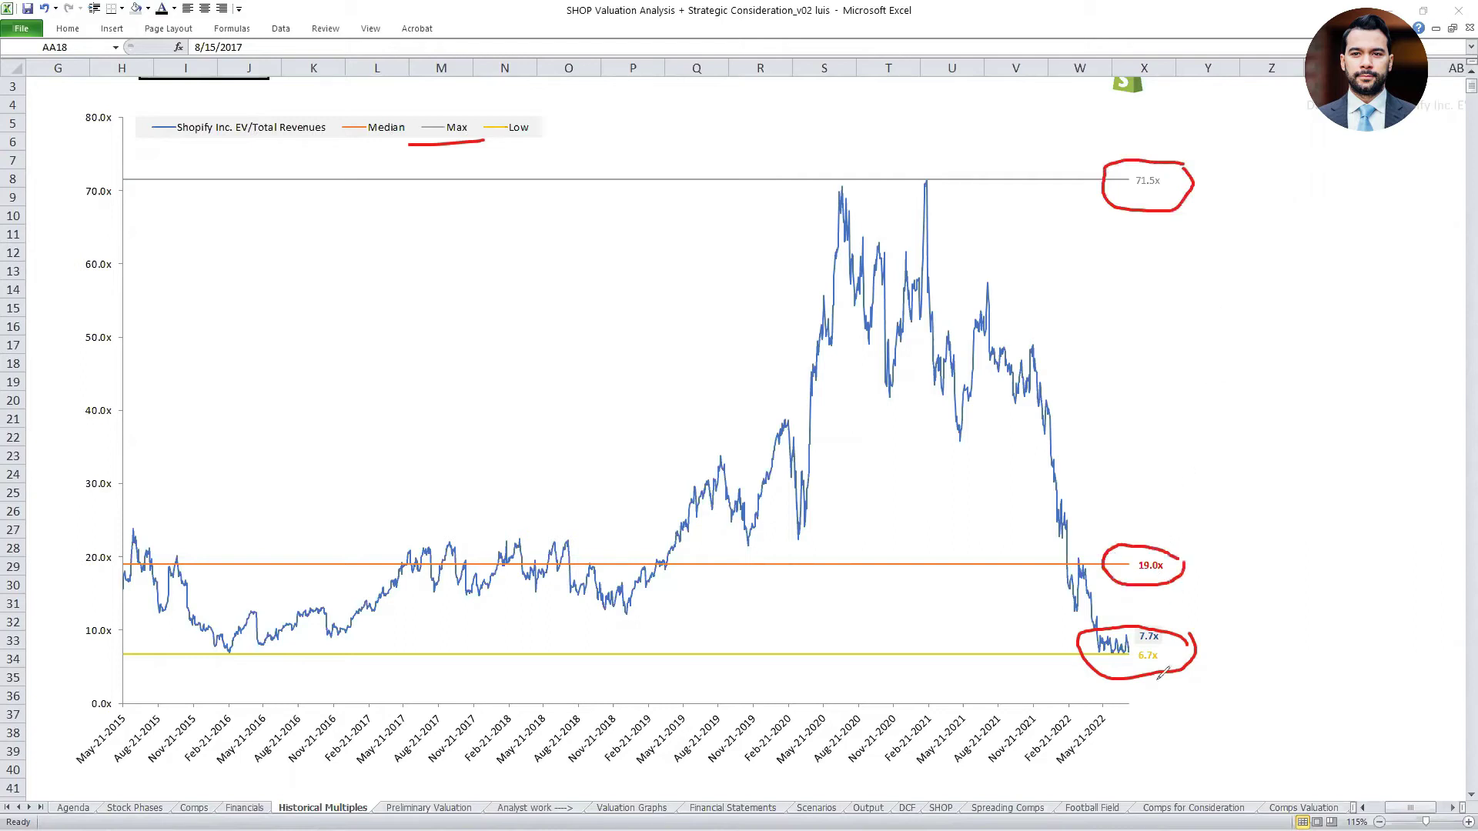
{"action": "left_click_drag", "start_coordinate": [1127, 669], "coordinate": [1172, 660]}
{"action": "mouse_move", "coordinate": [1116, 653]}
{"action": "left_mouse_down"}
{"action": "mouse_move", "coordinate": [603, 719]}
{"action": "mouse_move", "coordinate": [302, 699]}
{"action": "mouse_move", "coordinate": [217, 669]}
{"action": "mouse_move", "coordinate": [270, 668]}
{"action": "left_mouse_up"}
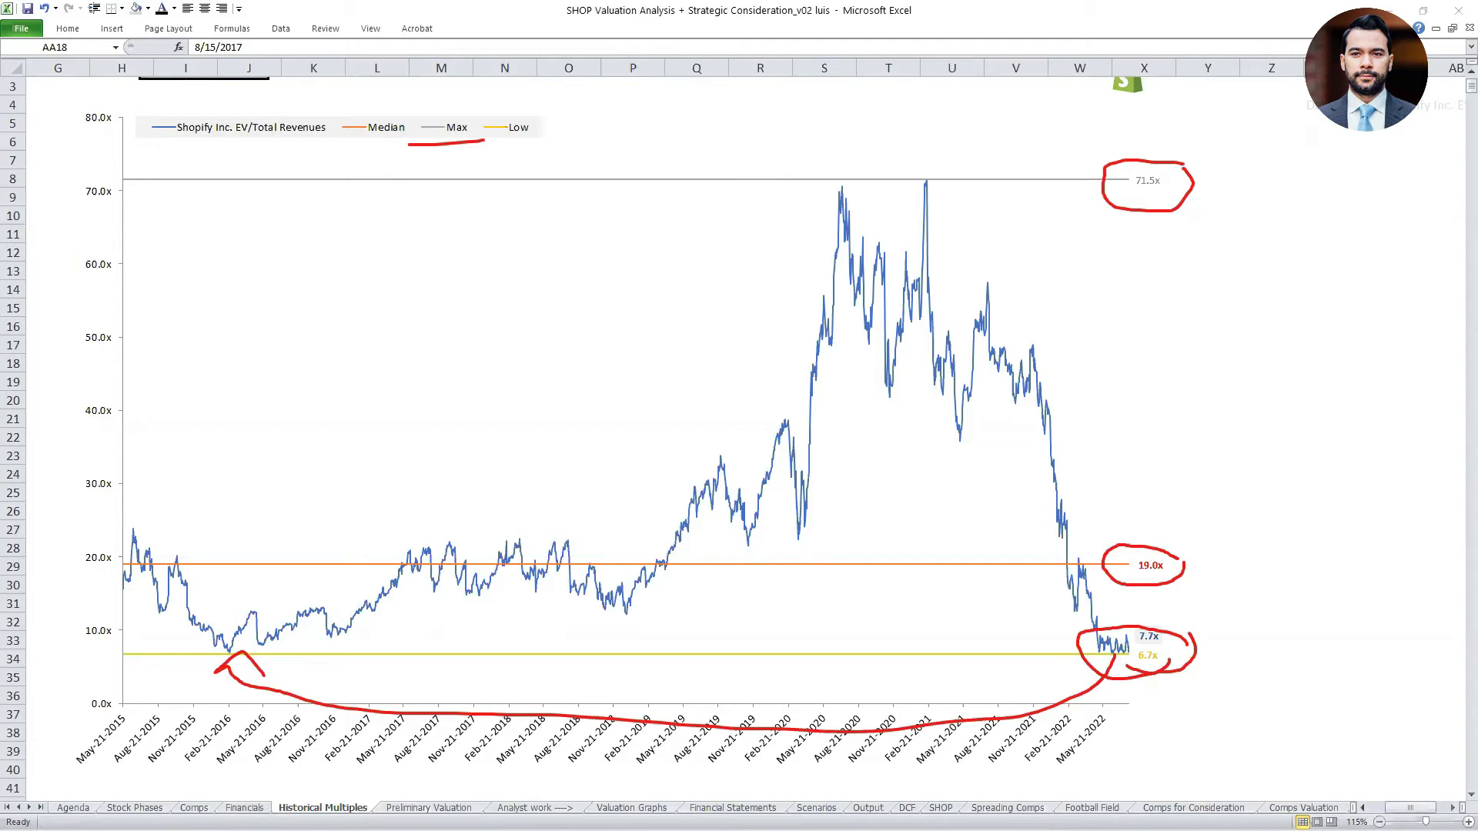
{"action": "key", "text": "e"}
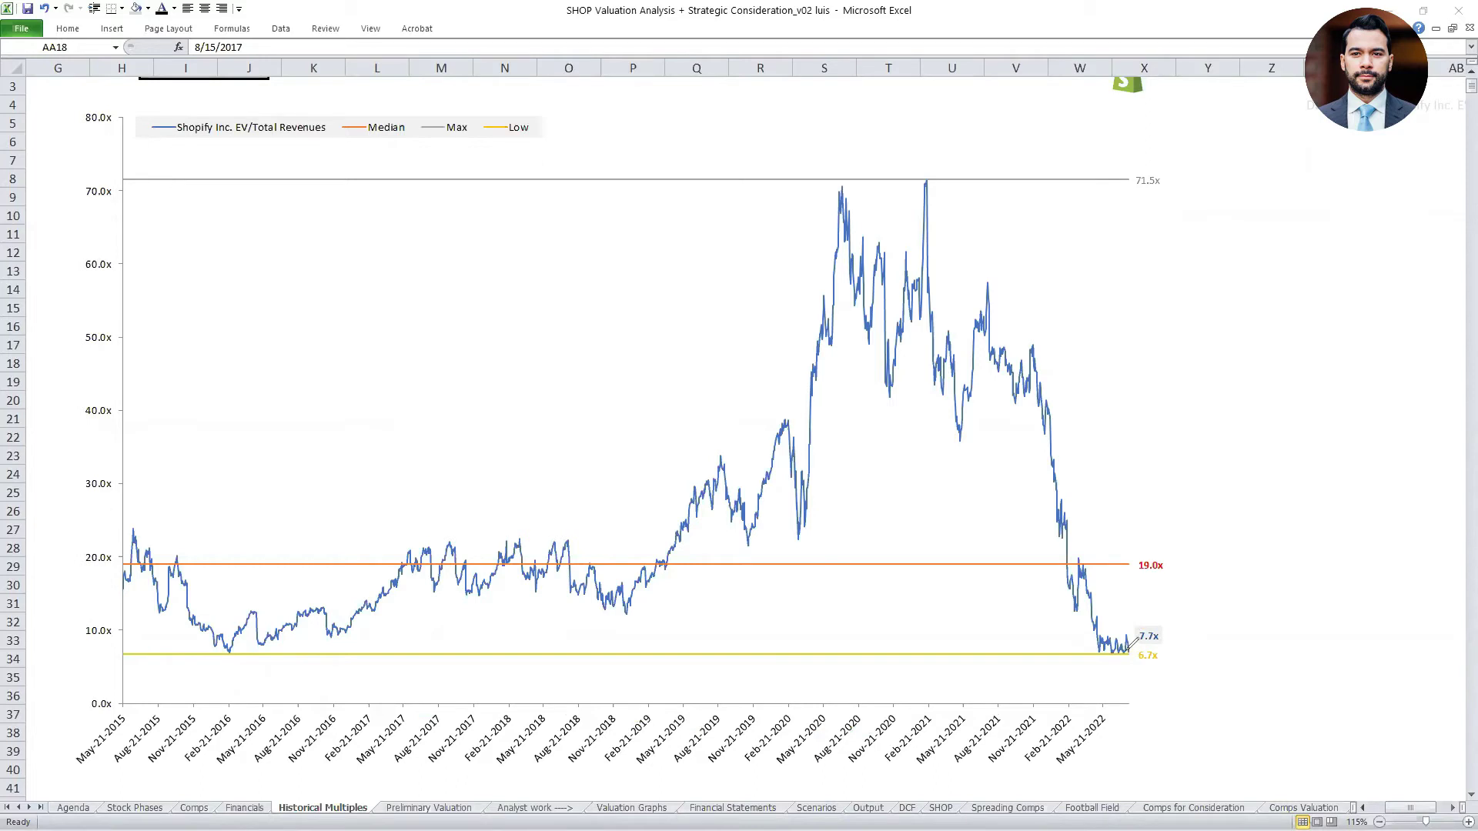
{"action": "mouse_move", "coordinate": [1126, 651]}
{"action": "left_mouse_down"}
{"action": "mouse_move", "coordinate": [1183, 640]}
{"action": "mouse_move", "coordinate": [1211, 554]}
{"action": "mouse_move", "coordinate": [1225, 573]}
{"action": "mouse_move", "coordinate": [1128, 557]}
{"action": "mouse_move", "coordinate": [1175, 549]}
{"action": "left_mouse_up"}
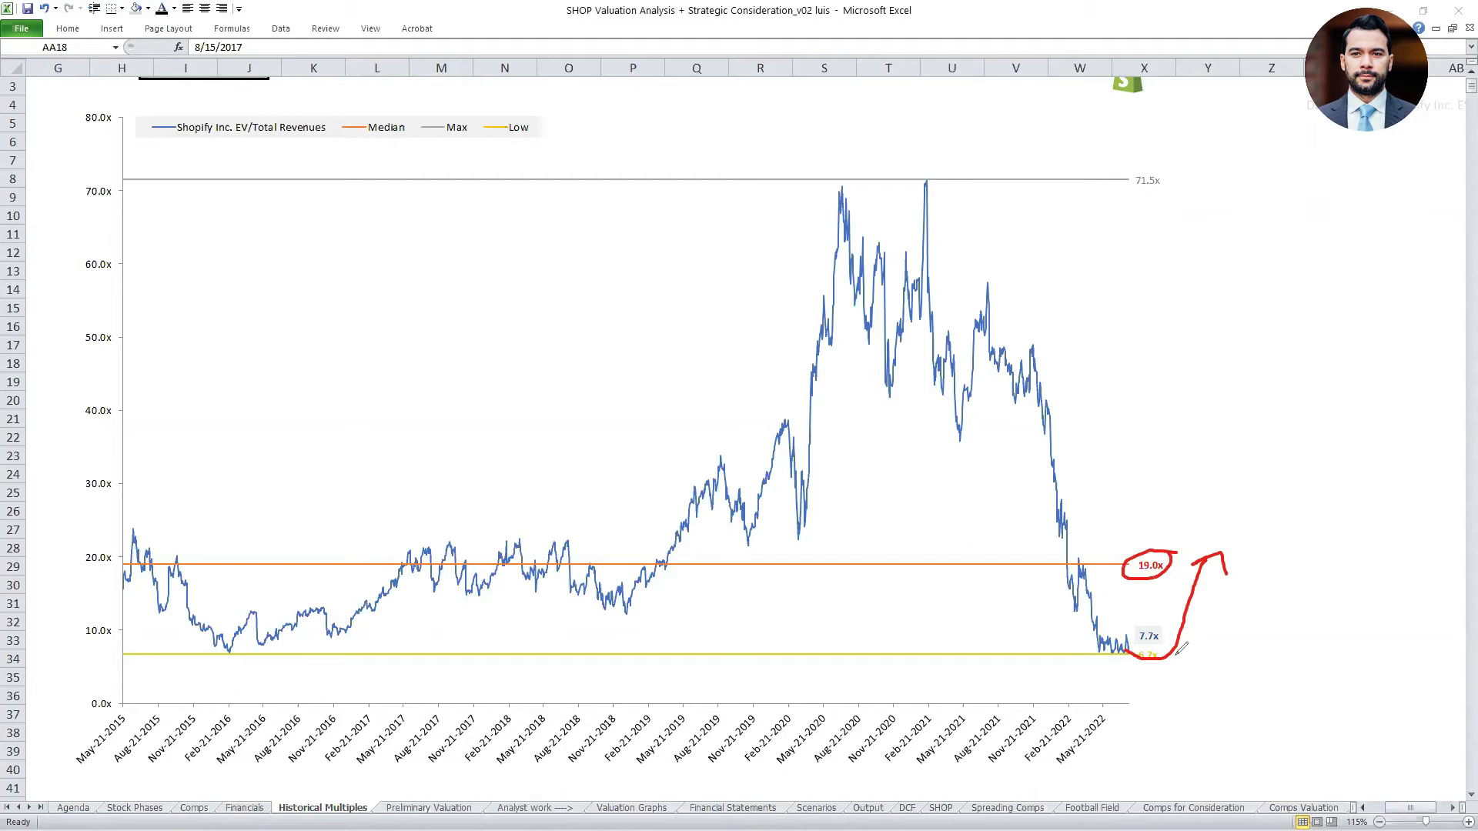
{"action": "mouse_move", "coordinate": [1235, 595]}
{"action": "left_mouse_down"}
{"action": "mouse_move", "coordinate": [1239, 625]}
{"action": "mouse_move", "coordinate": [1309, 592]}
{"action": "left_mouse_up"}
{"action": "left_click_drag", "start_coordinate": [1323, 582], "coordinate": [1328, 635]}
{"action": "left_click", "coordinate": [1384, 628]}
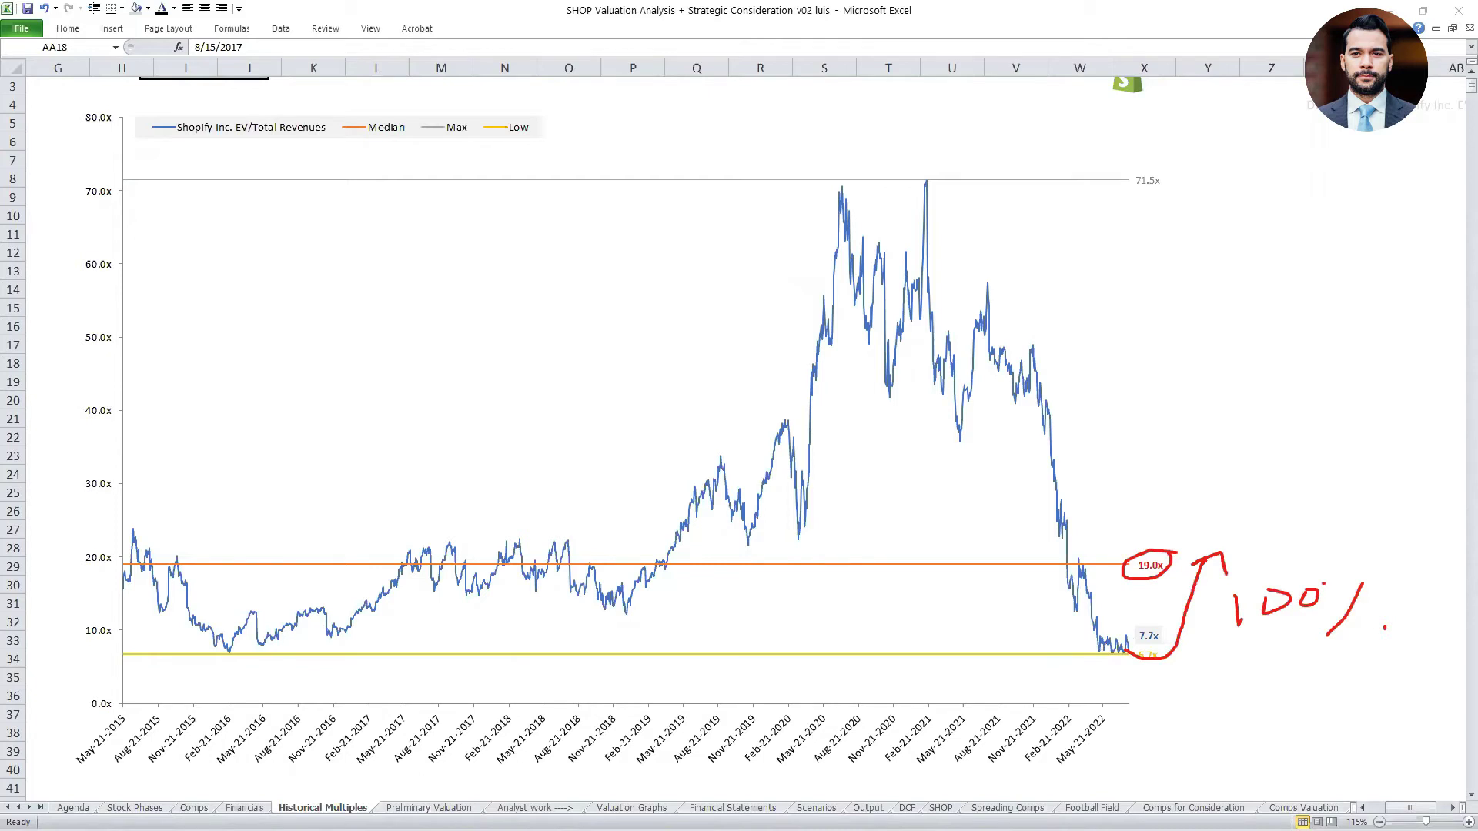
{"action": "key", "text": "e"}
{"action": "mouse_move", "coordinate": [246, 637]}
{"action": "left_mouse_down"}
{"action": "mouse_move", "coordinate": [198, 660]}
{"action": "mouse_move", "coordinate": [240, 634]}
{"action": "left_mouse_up"}
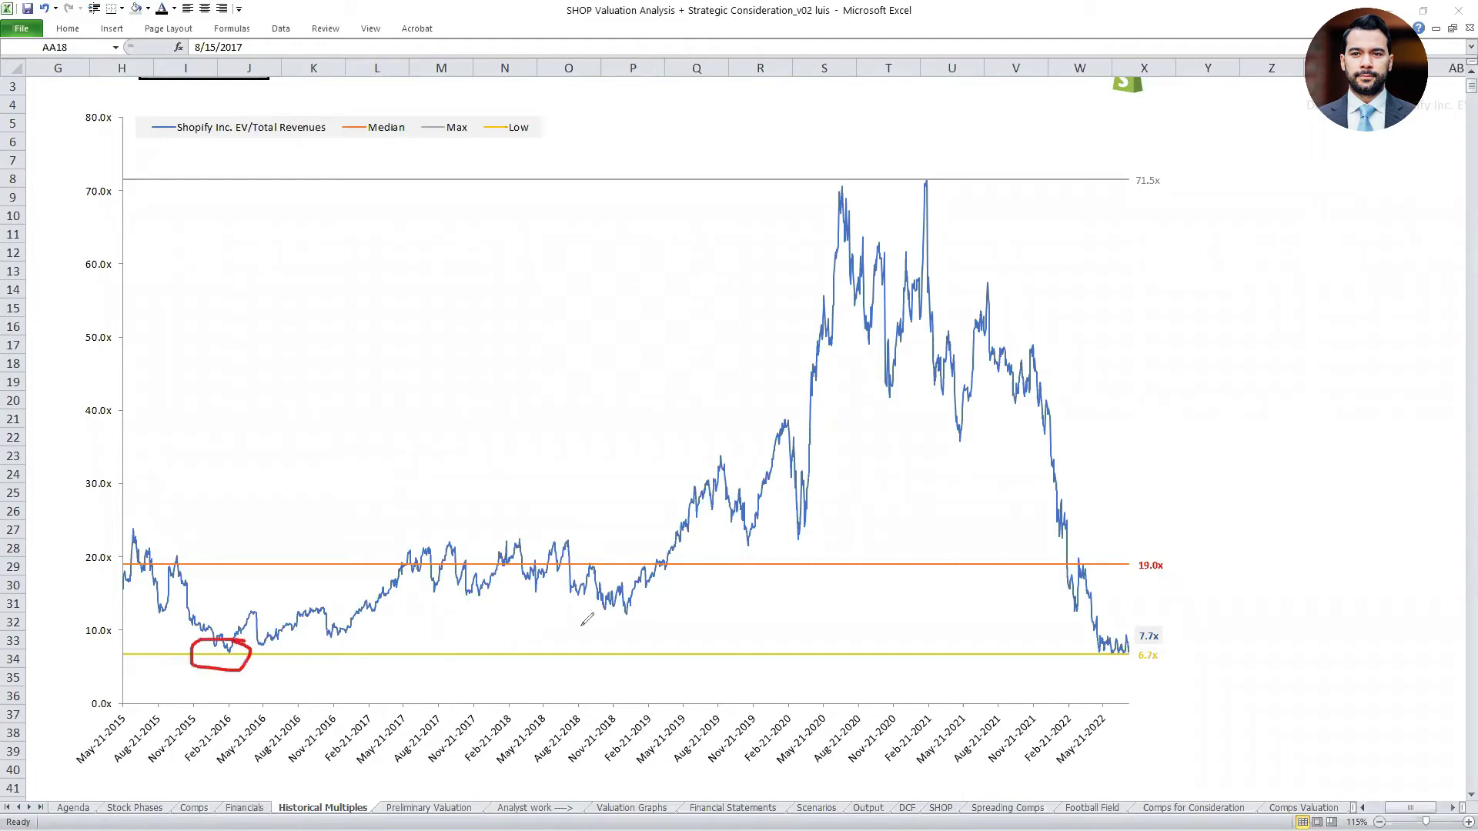
{"action": "mouse_move", "coordinate": [757, 716]}
{"action": "left_mouse_down"}
{"action": "mouse_move", "coordinate": [755, 678]}
{"action": "mouse_move", "coordinate": [895, 716]}
{"action": "left_mouse_up"}
{"action": "left_click_drag", "start_coordinate": [587, 583], "coordinate": [639, 548]}
{"action": "left_click_drag", "start_coordinate": [735, 474], "coordinate": [861, 176]}
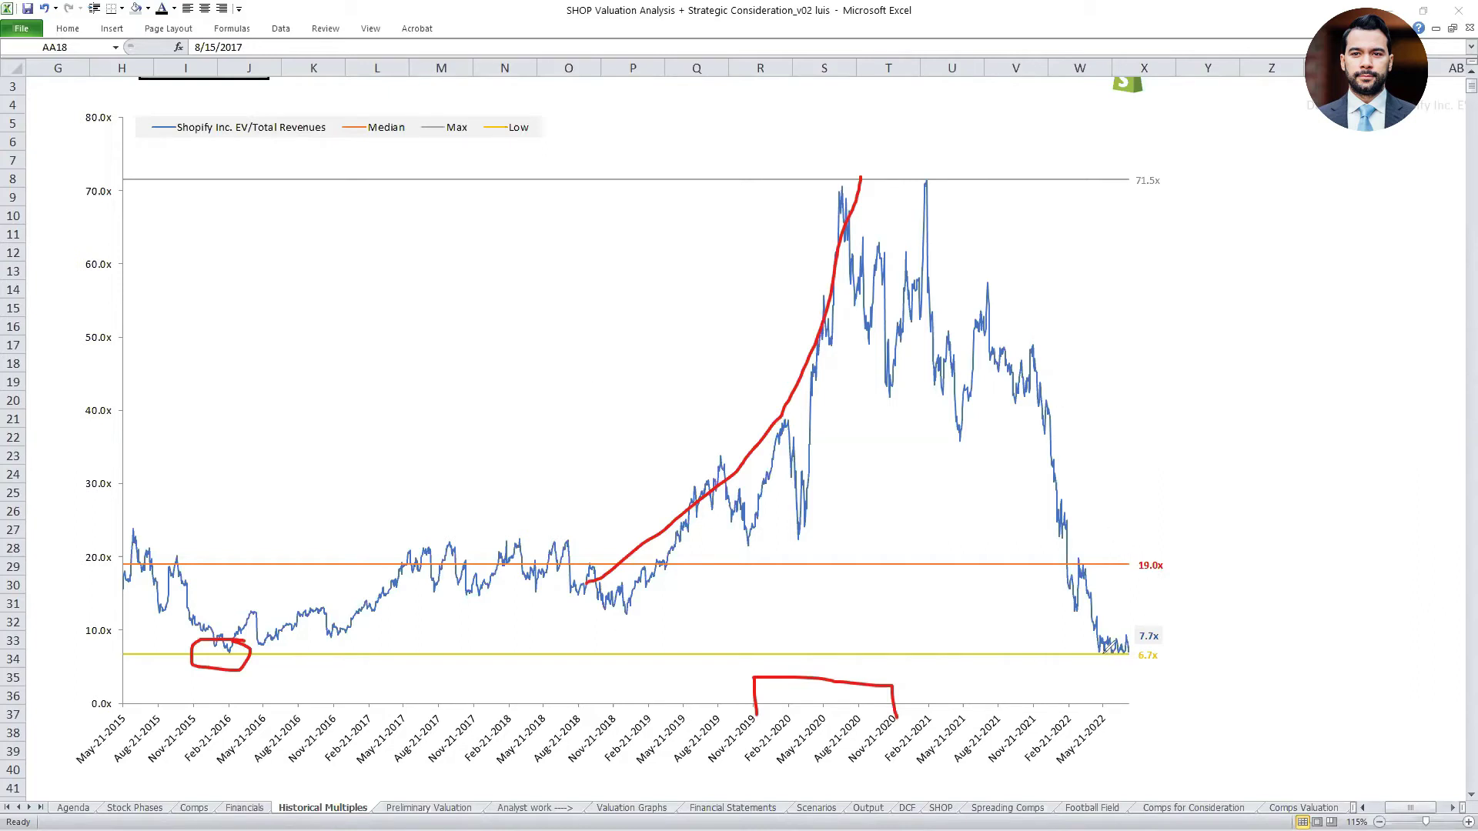
{"action": "mouse_move", "coordinate": [1100, 653]}
{"action": "left_mouse_down"}
{"action": "mouse_move", "coordinate": [1193, 681]}
{"action": "mouse_move", "coordinate": [1397, 281]}
{"action": "mouse_move", "coordinate": [1428, 329]}
{"action": "left_mouse_up"}
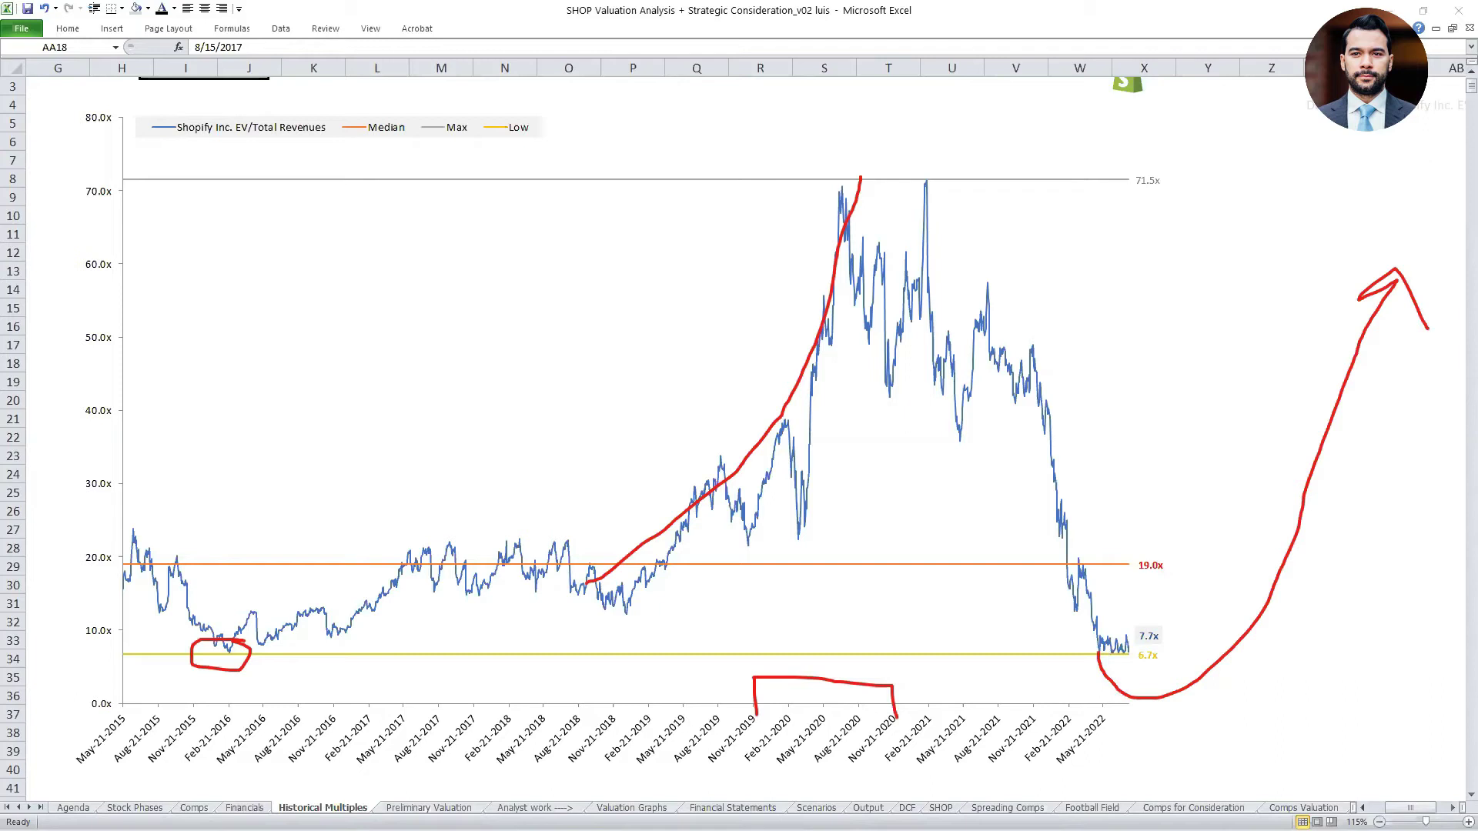
{"action": "key", "text": "Escape"}
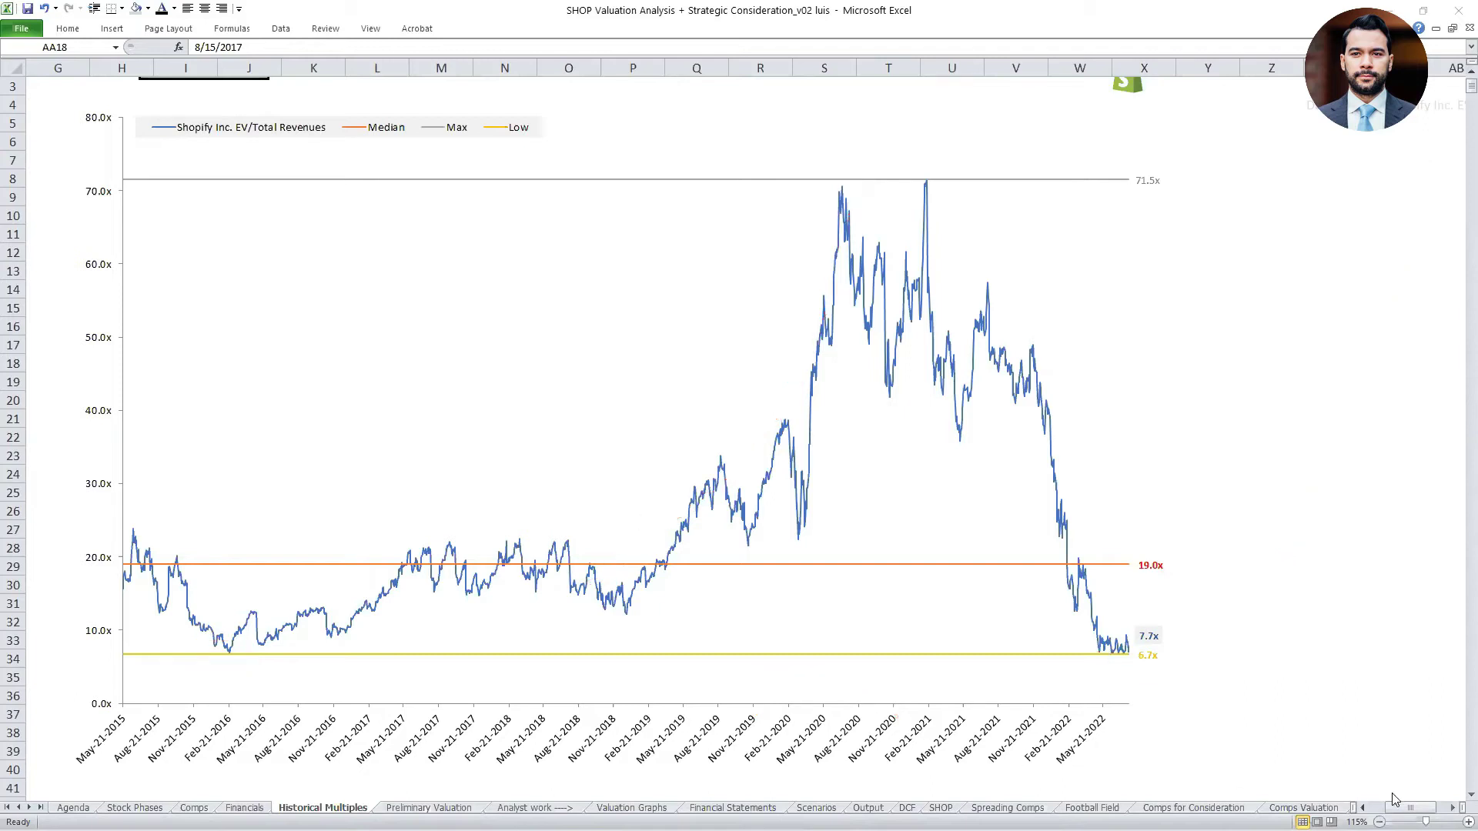
{"action": "scroll", "coordinate": [739, 432], "scroll_direction": "right", "scroll_amount": 10}
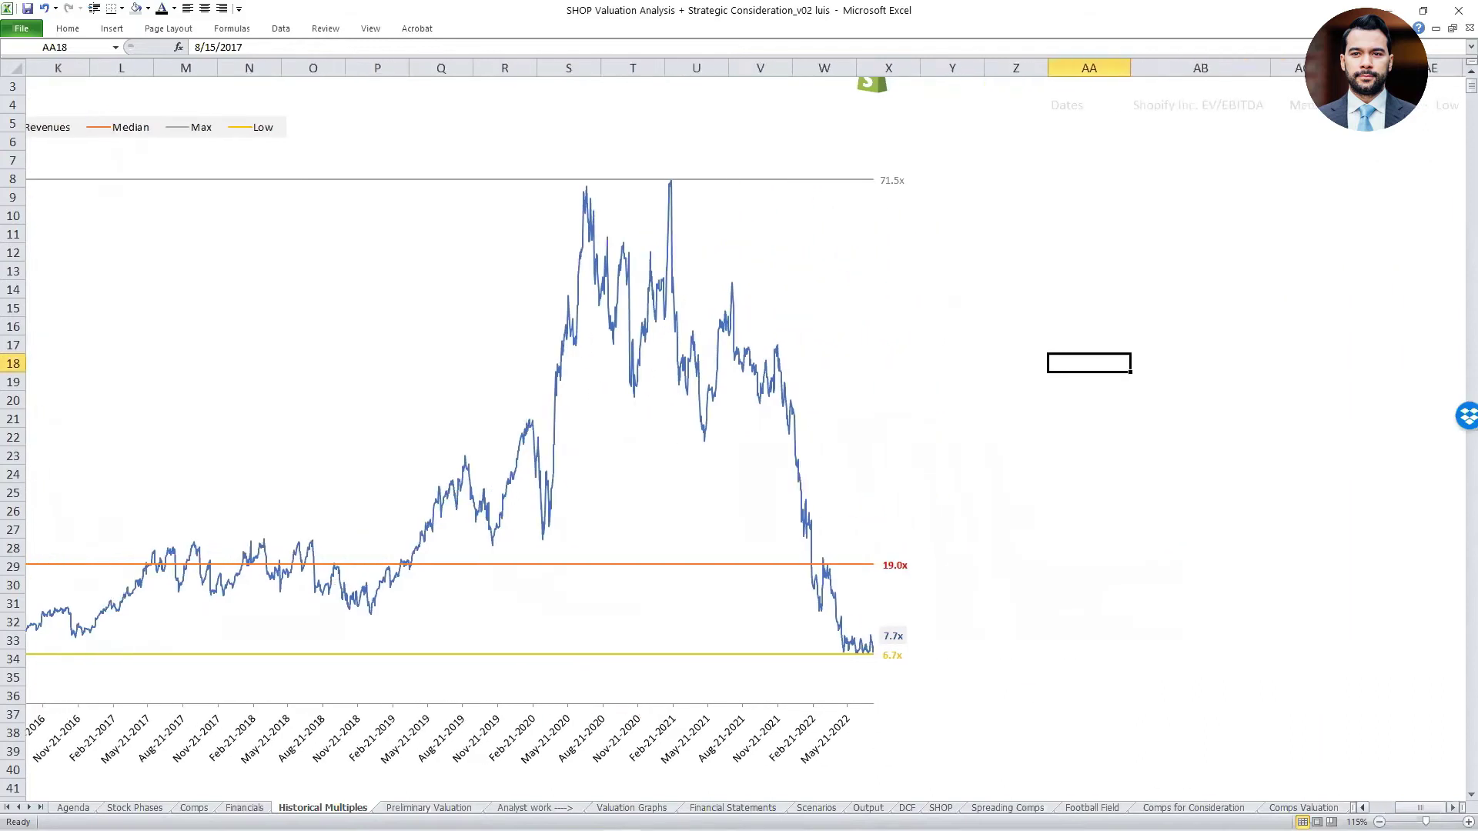
{"action": "scroll", "coordinate": [740, 431], "scroll_direction": "right", "scroll_amount": 3}
{"action": "left_click", "coordinate": [1226, 578]}
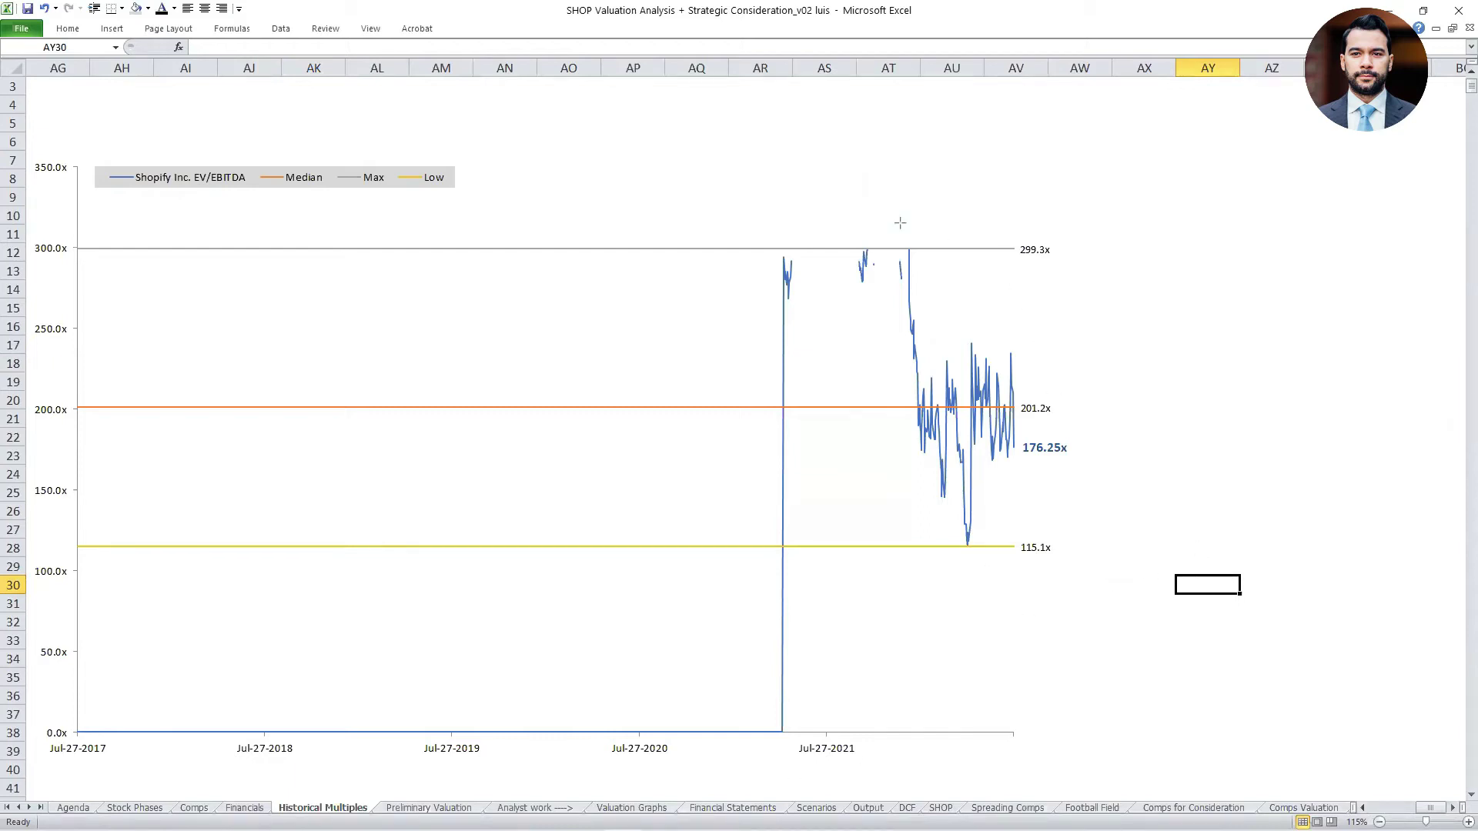
{"action": "left_click_drag", "start_coordinate": [833, 215], "coordinate": [1096, 632]}
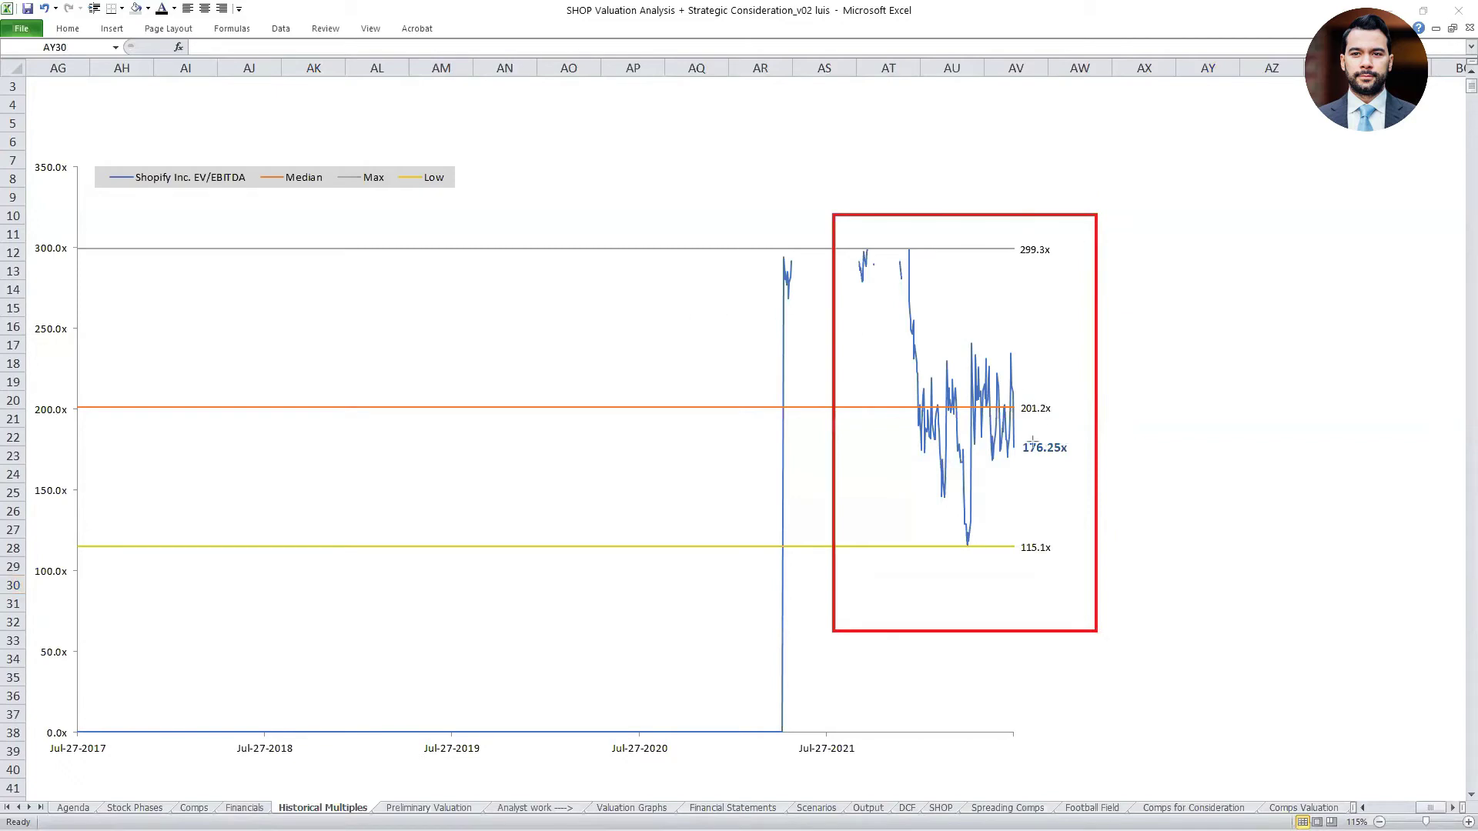
{"action": "left_click_drag", "start_coordinate": [1014, 432], "coordinate": [1081, 460]}
{"action": "left_click_drag", "start_coordinate": [1008, 390], "coordinate": [1080, 420]}
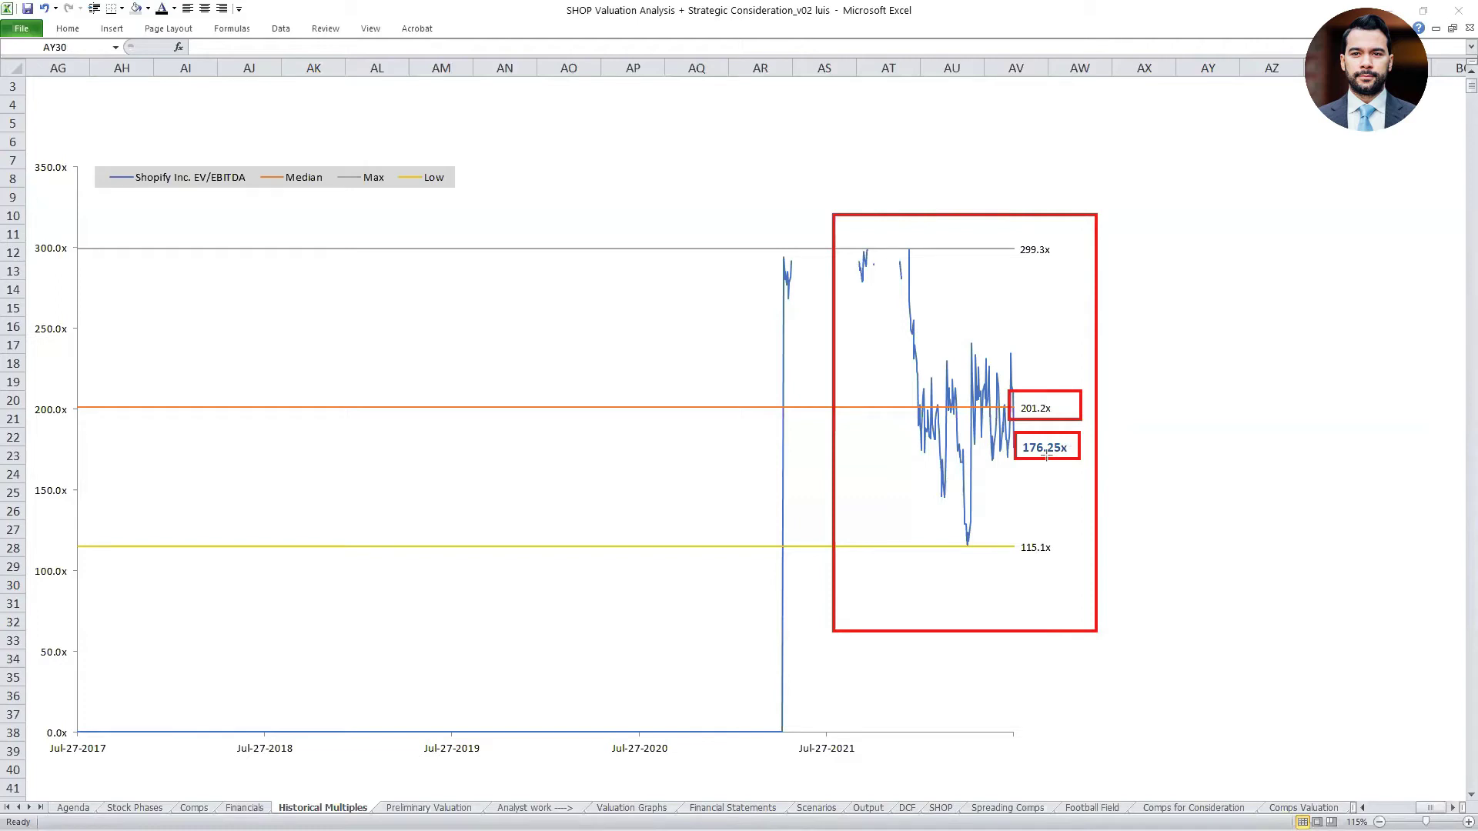
{"action": "left_click_drag", "start_coordinate": [1016, 436], "coordinate": [1075, 457]}
{"action": "mouse_move", "coordinate": [1179, 648]}
{"action": "left_mouse_down"}
{"action": "mouse_move", "coordinate": [865, 219]}
{"action": "mouse_move", "coordinate": [853, 240]}
{"action": "left_mouse_up"}
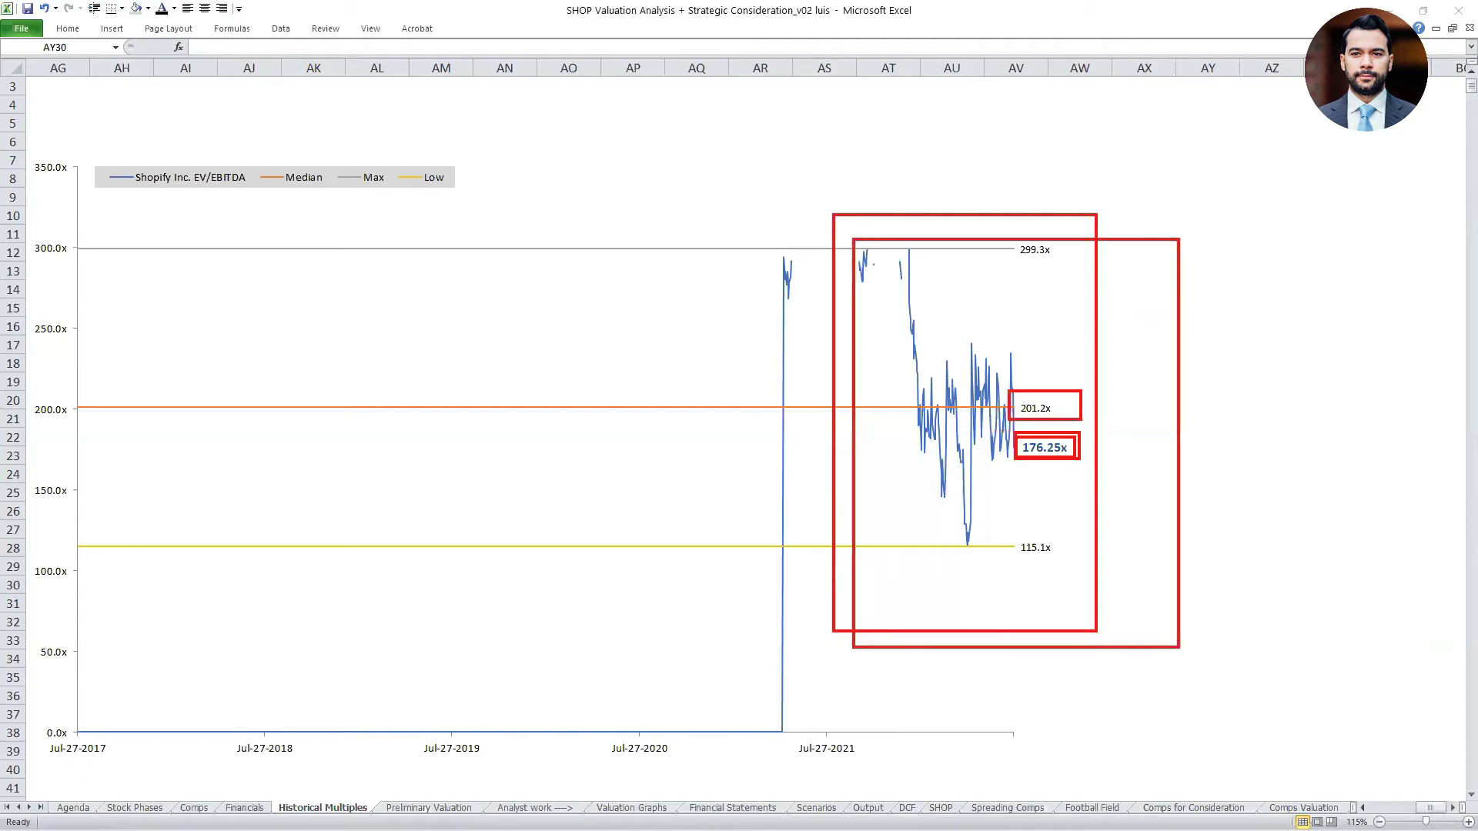
{"action": "key", "text": "e"}
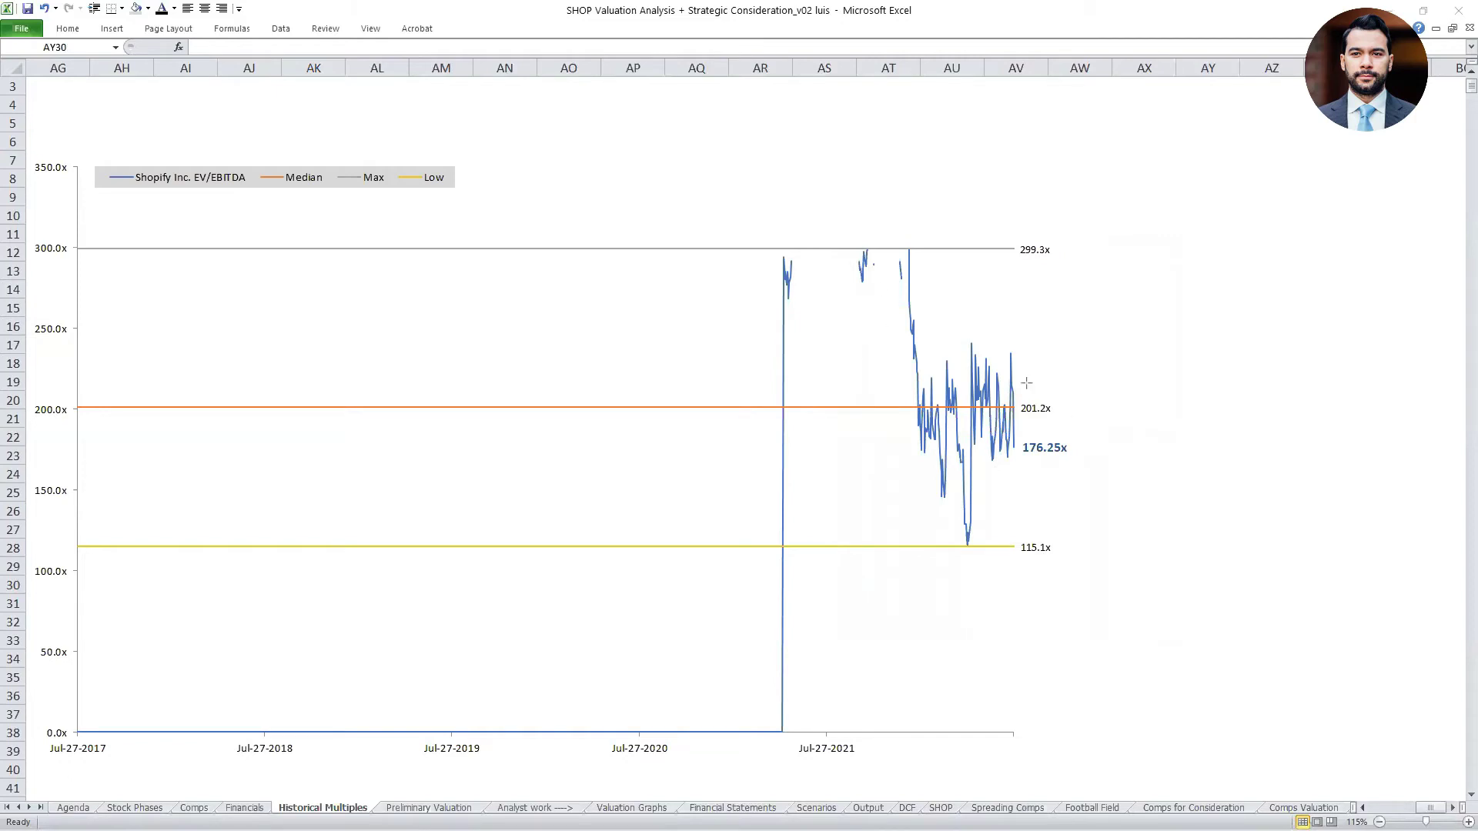
{"action": "left_click", "coordinate": [1225, 637]}
{"action": "key", "text": "Left"}
{"action": "key", "text": "Left"}
{"action": "key", "text": "Left"}
{"action": "key", "text": "Left"}
{"action": "key", "text": "Left"}
{"action": "key", "text": "Left"}
{"action": "key", "text": "Left"}
{"action": "key", "text": "Left"}
{"action": "key", "text": "Left"}
{"action": "key", "text": "Left"}
{"action": "key", "text": "Left"}
{"action": "key", "text": "Left"}
{"action": "key", "text": "Left"}
{"action": "key", "text": "Left"}
{"action": "key", "text": "Left"}
{"action": "key", "text": "Left"}
{"action": "key", "text": "Left"}
{"action": "key", "text": "Left"}
{"action": "key", "text": "Left"}
{"action": "key", "text": "Left"}
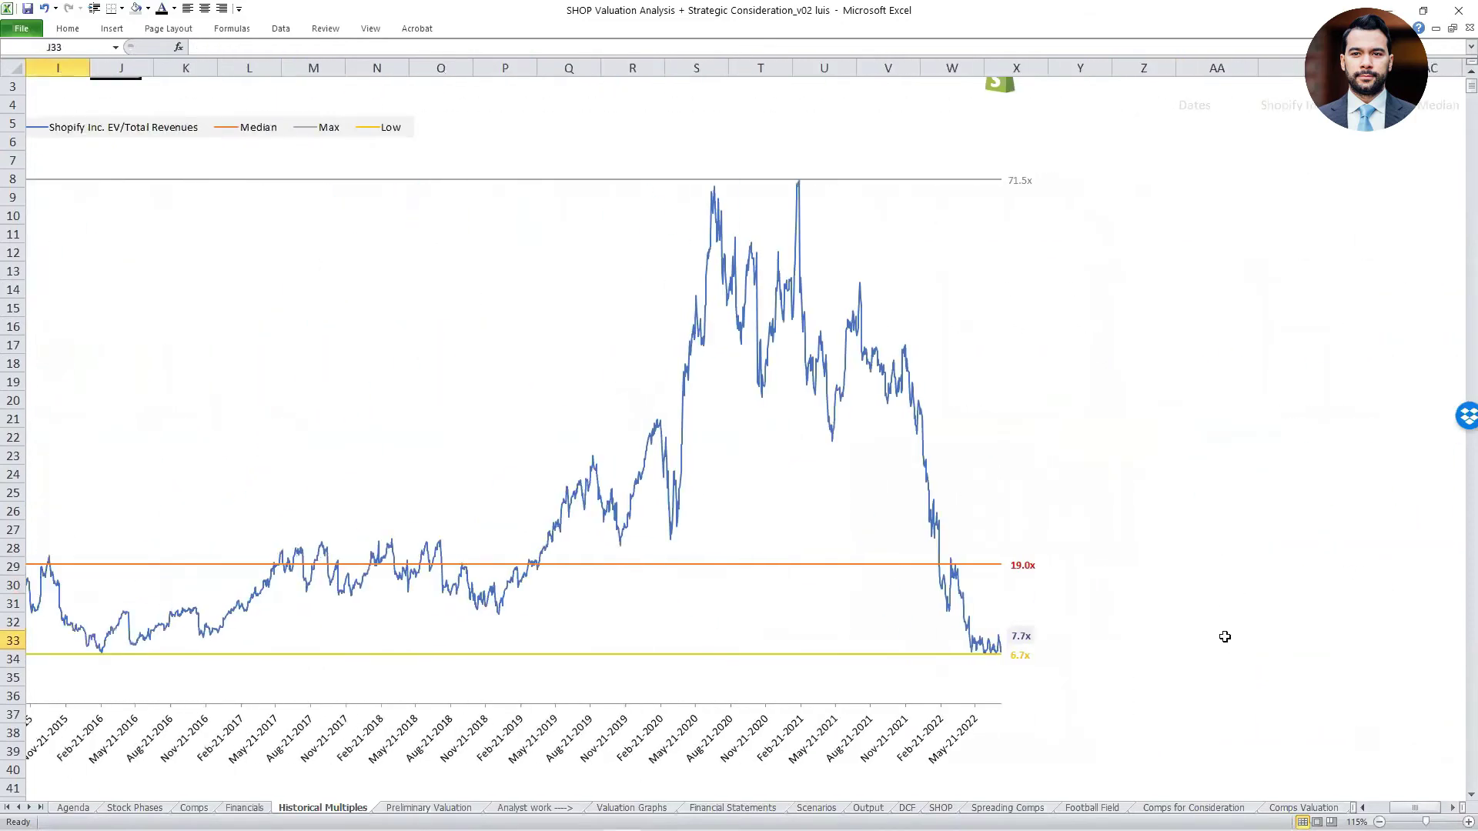
{"action": "key", "text": "Left"}
{"action": "key", "text": "Left"}
{"action": "key", "text": "Left"}
Circle the current 7.7x and 6.7x multiples, line the 6.7x low, and draw an arrow labelled 5x.
{"action": "key", "text": "Right"}
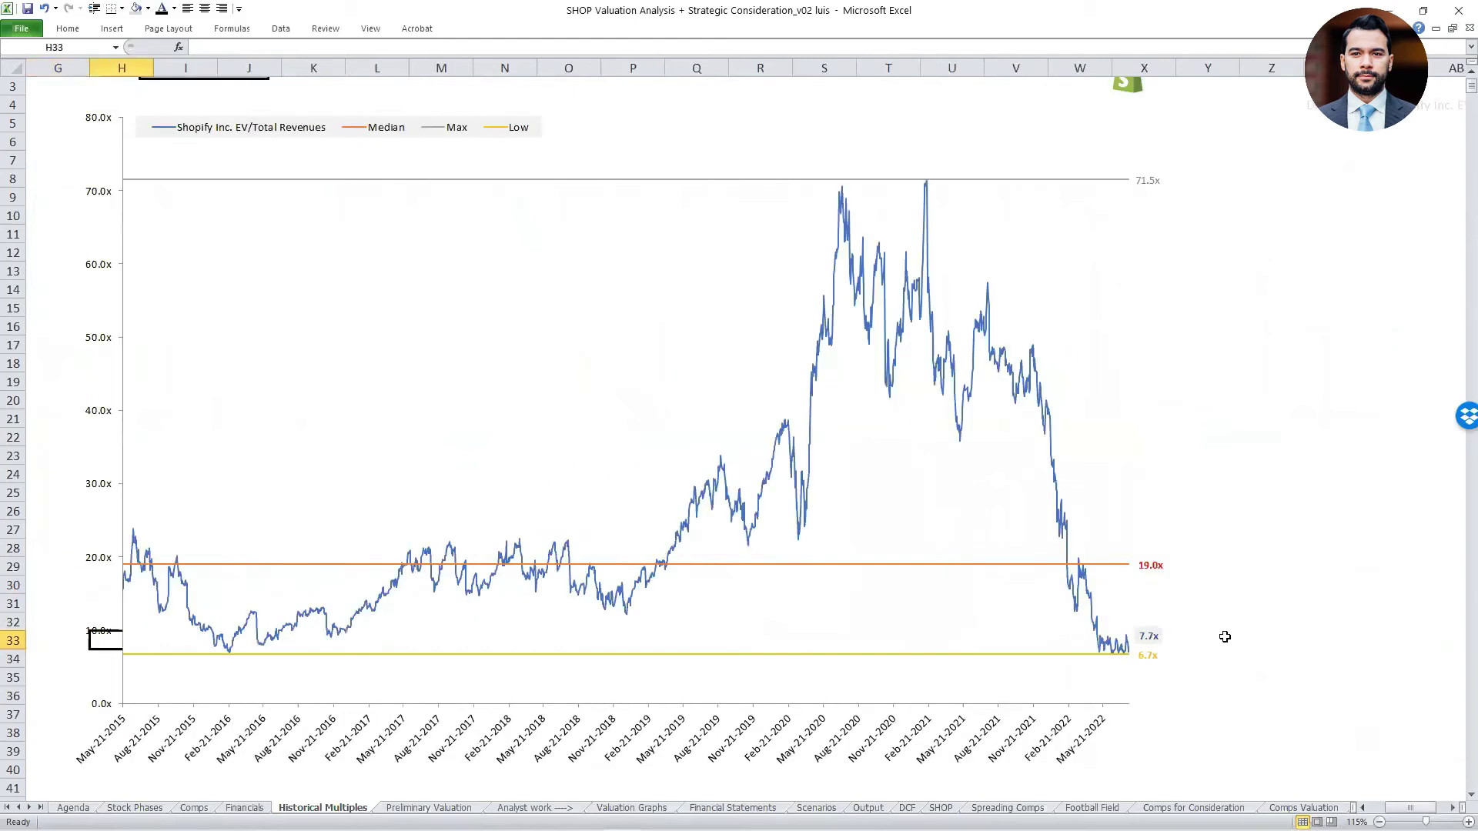
{"action": "left_click", "coordinate": [1255, 681]}
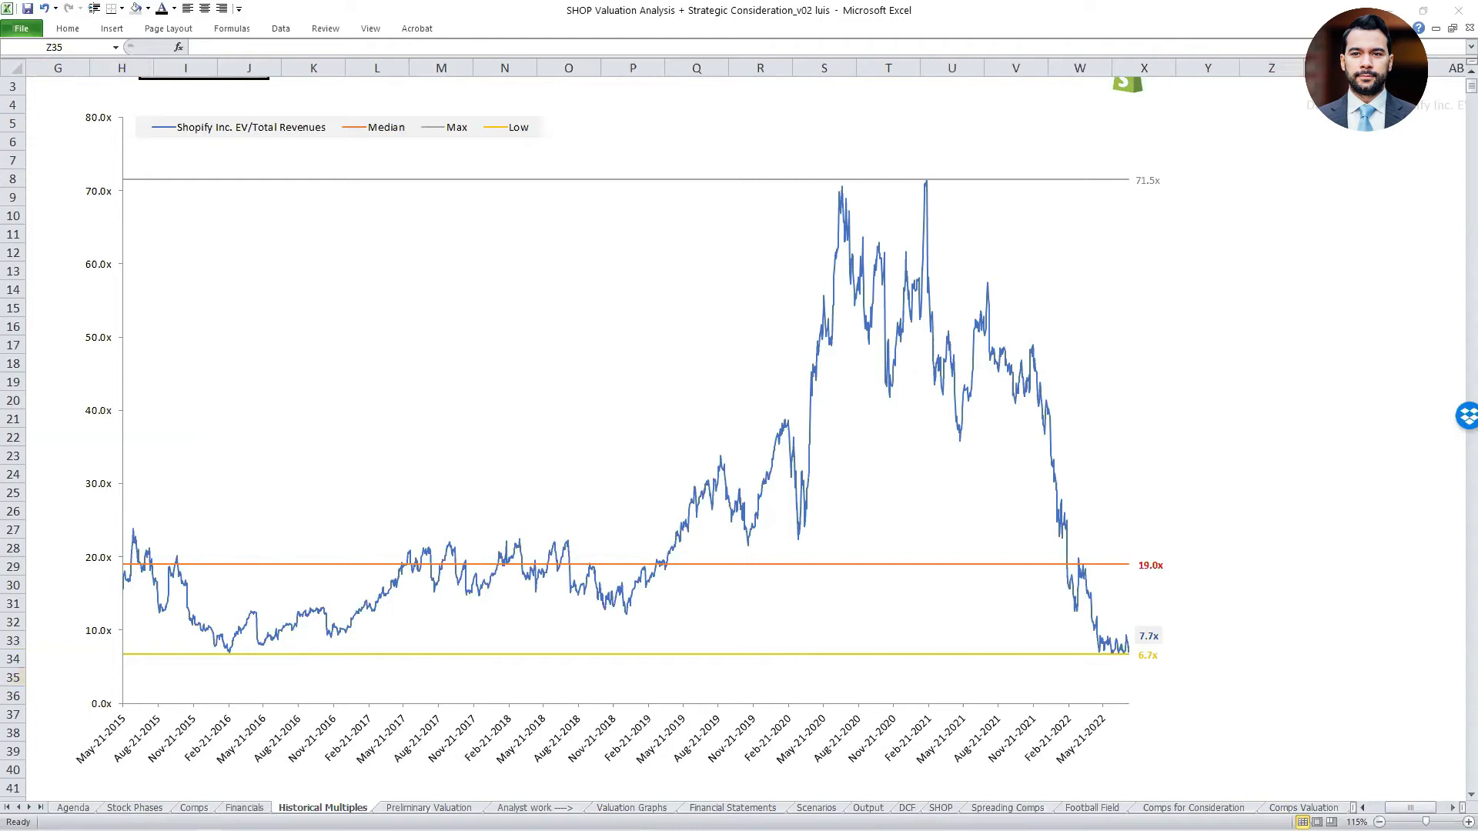
{"action": "mouse_move", "coordinate": [1164, 630]}
{"action": "left_mouse_down"}
{"action": "mouse_move", "coordinate": [1109, 676]}
{"action": "mouse_move", "coordinate": [1160, 625]}
{"action": "mouse_move", "coordinate": [1141, 672]}
{"action": "left_mouse_up"}
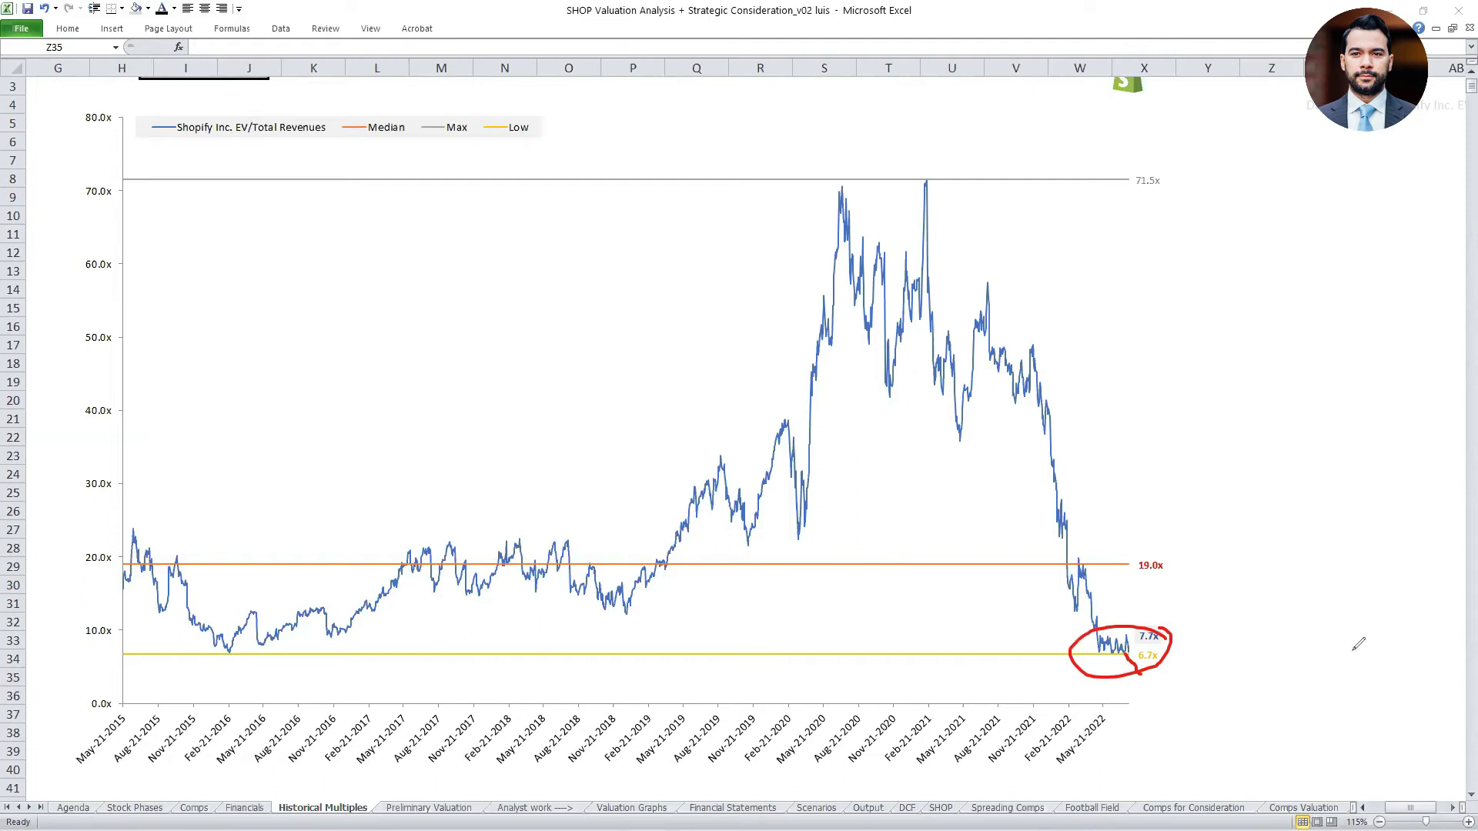
{"action": "left_click_drag", "start_coordinate": [1139, 672], "coordinate": [1230, 687]}
{"action": "left_click_drag", "start_coordinate": [1116, 653], "coordinate": [1334, 656]}
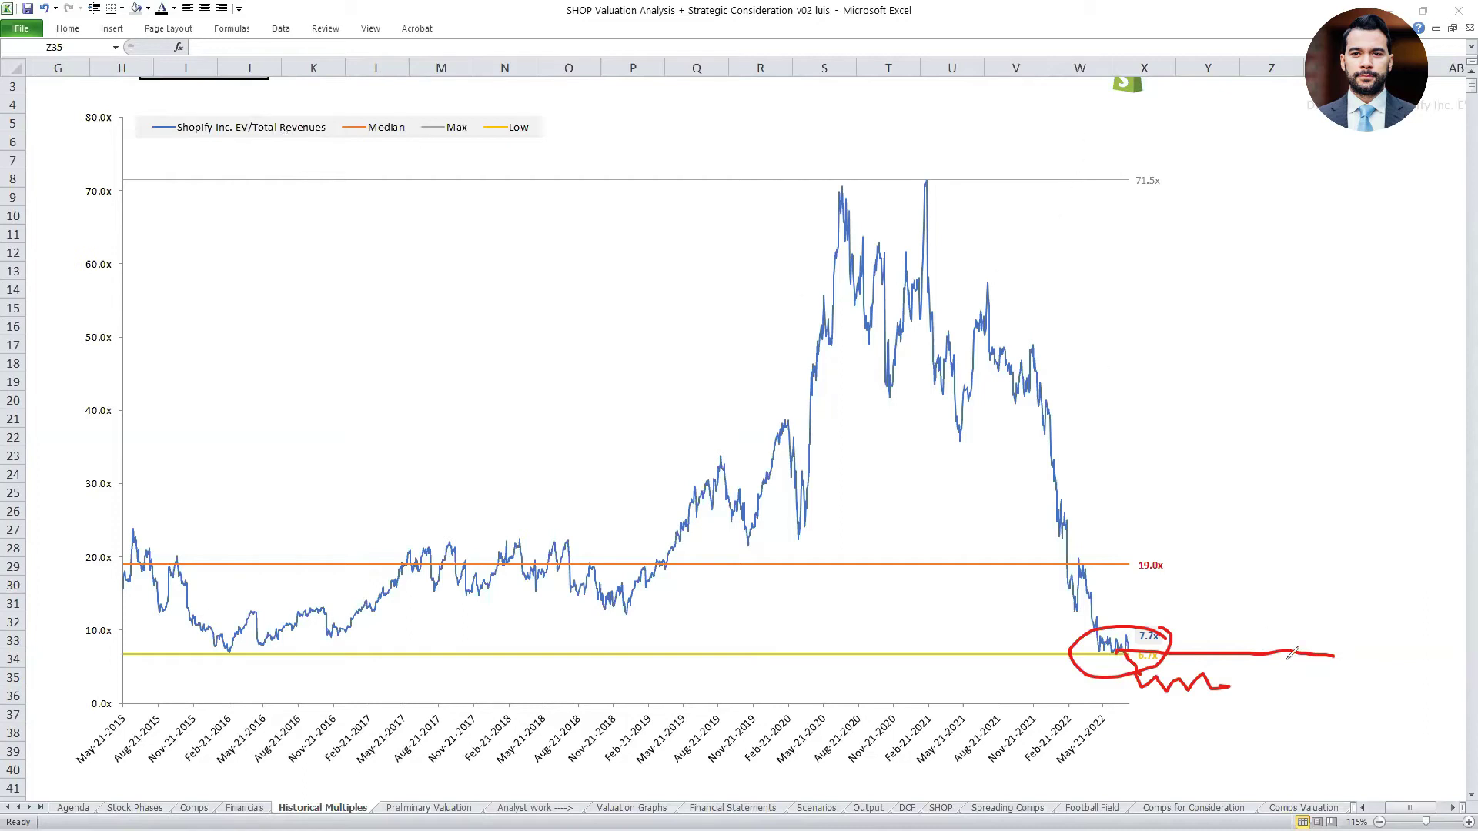
{"action": "left_click_drag", "start_coordinate": [1218, 676], "coordinate": [1298, 531]}
{"action": "left_click_drag", "start_coordinate": [1396, 337], "coordinate": [1446, 322]}
{"action": "left_click_drag", "start_coordinate": [1243, 355], "coordinate": [1180, 415]}
{"action": "left_click_drag", "start_coordinate": [1255, 375], "coordinate": [1274, 412]}
{"action": "left_click_drag", "start_coordinate": [1286, 375], "coordinate": [1207, 408]}
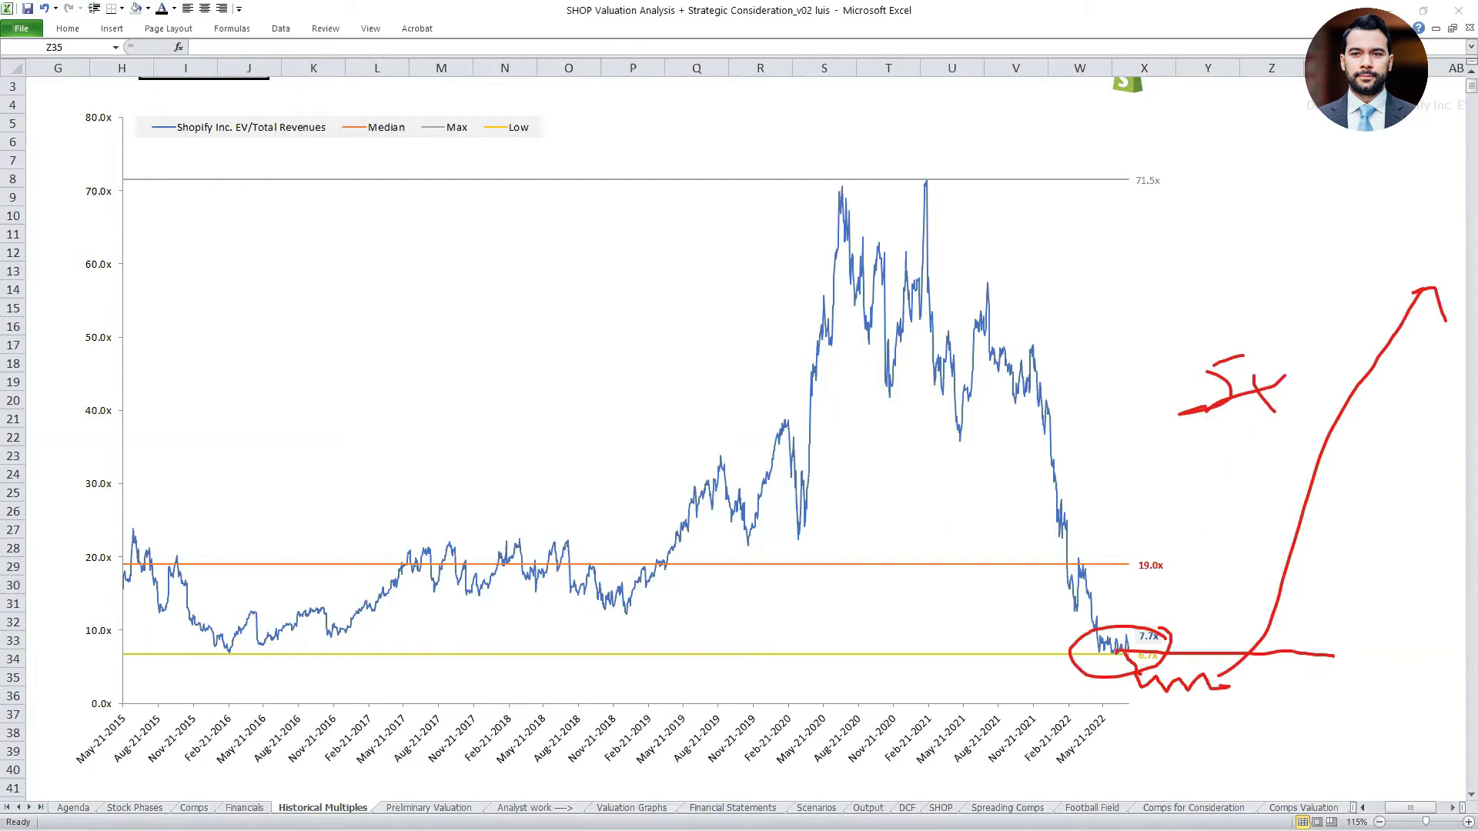
Clear the red ink and show the Preliminary Valuation sheet.
{"action": "key", "text": "Escape"}
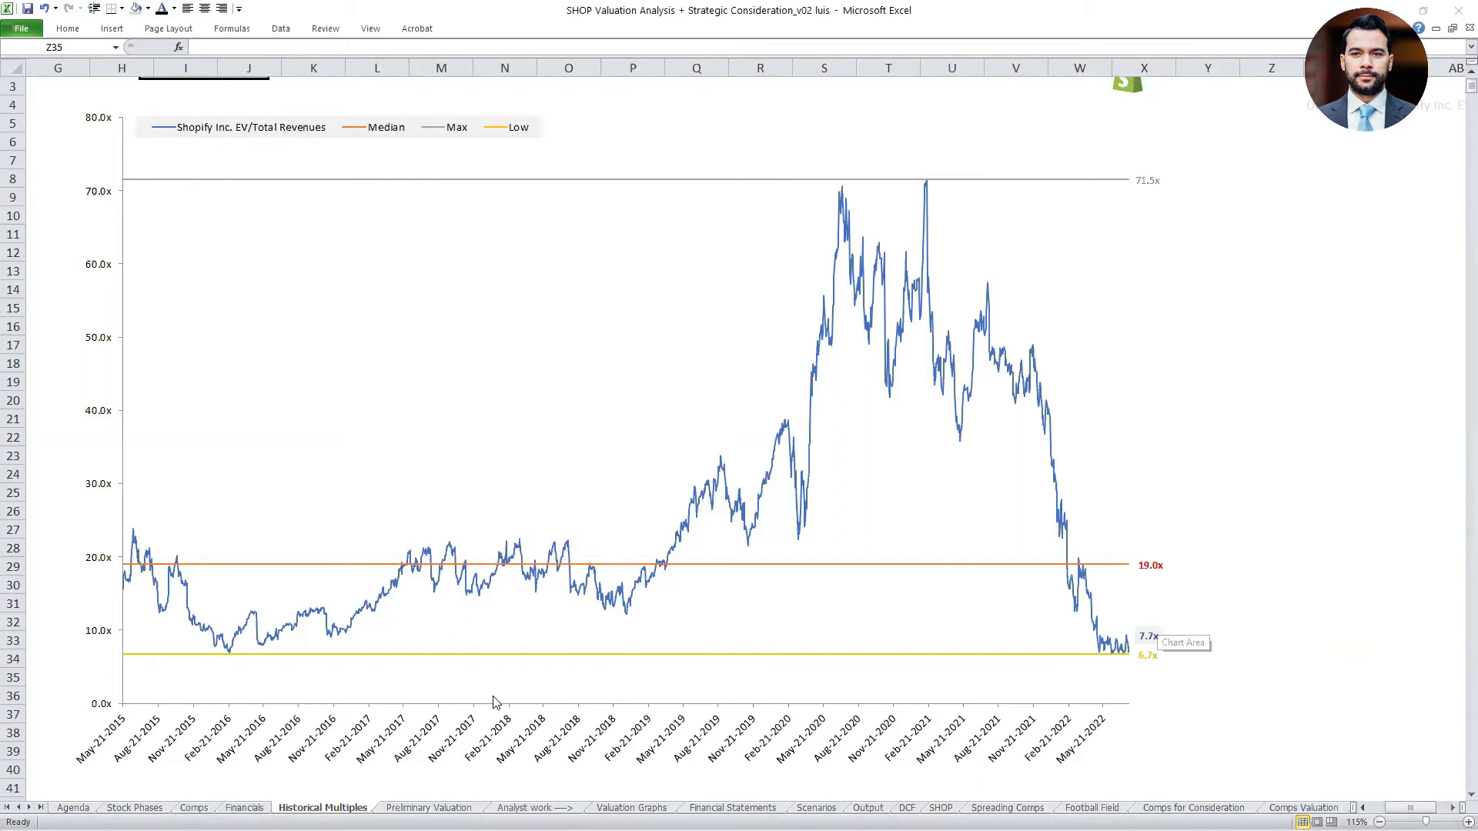
{"action": "left_click", "coordinate": [1251, 599]}
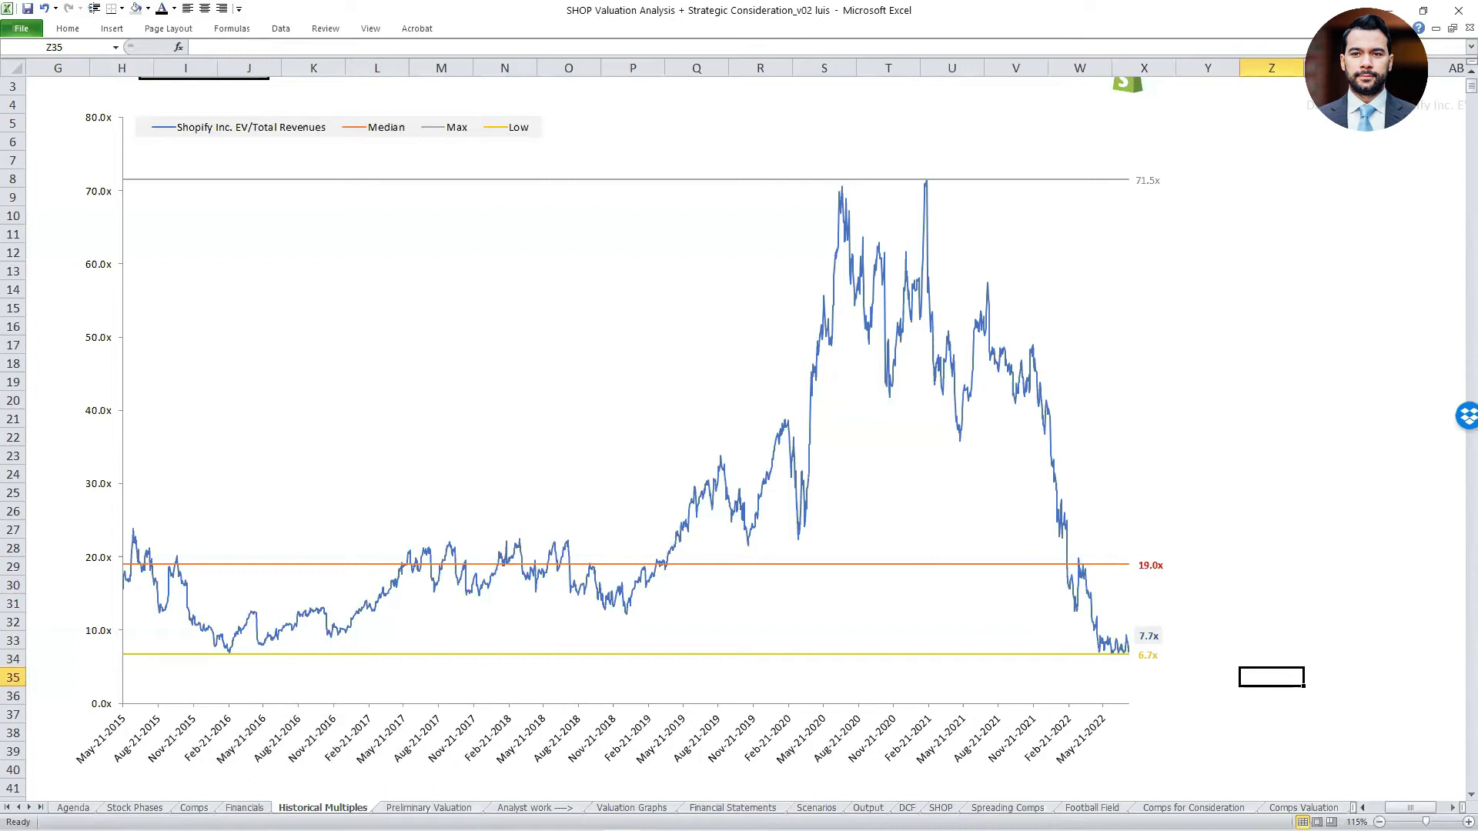
{"action": "left_click", "coordinate": [429, 807]}
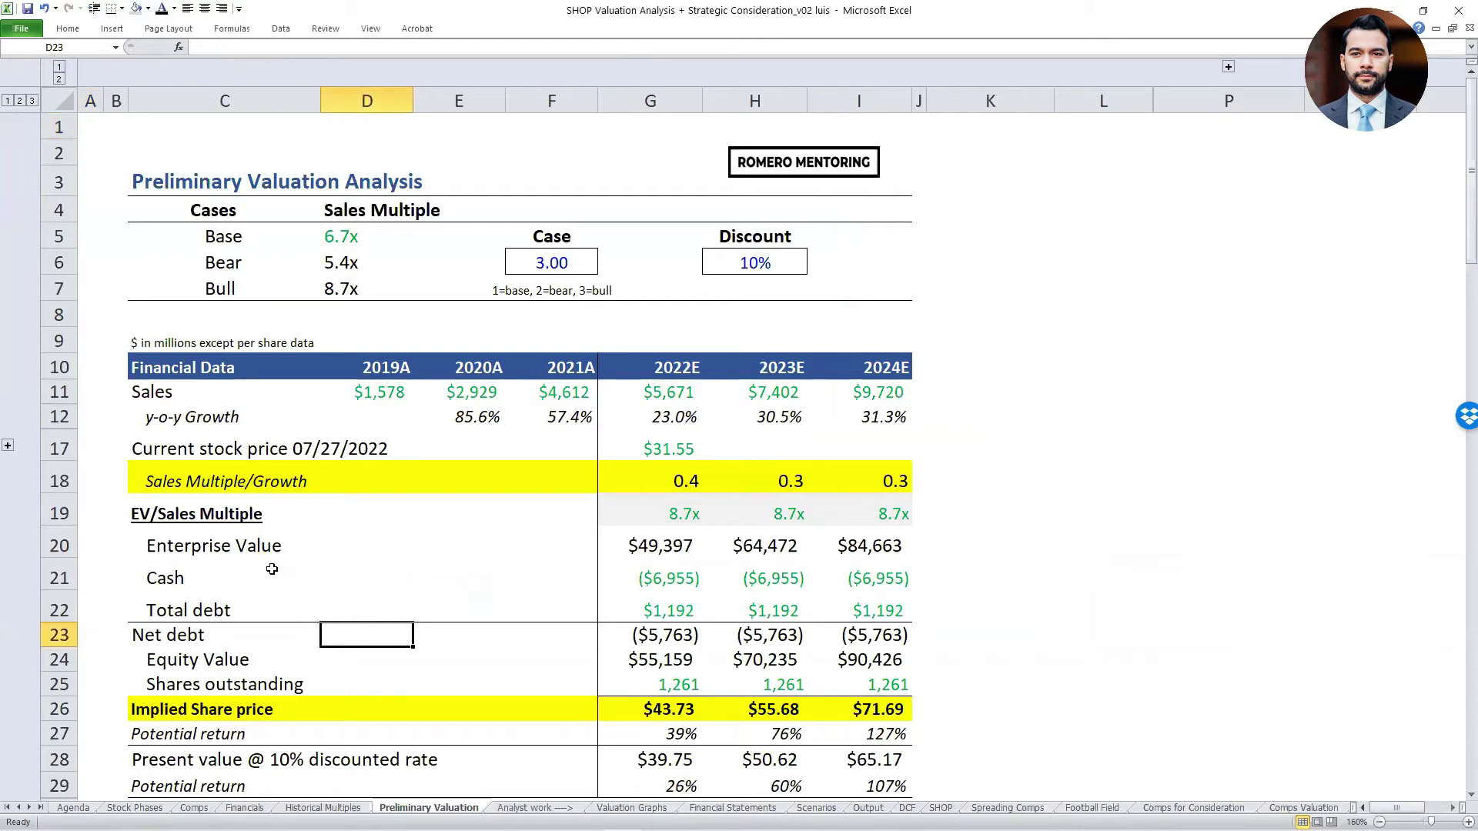
View the Analyst work sheet in Page Layout view.
{"action": "scroll", "coordinate": [443, 501], "scroll_direction": "down", "scroll_amount": 4}
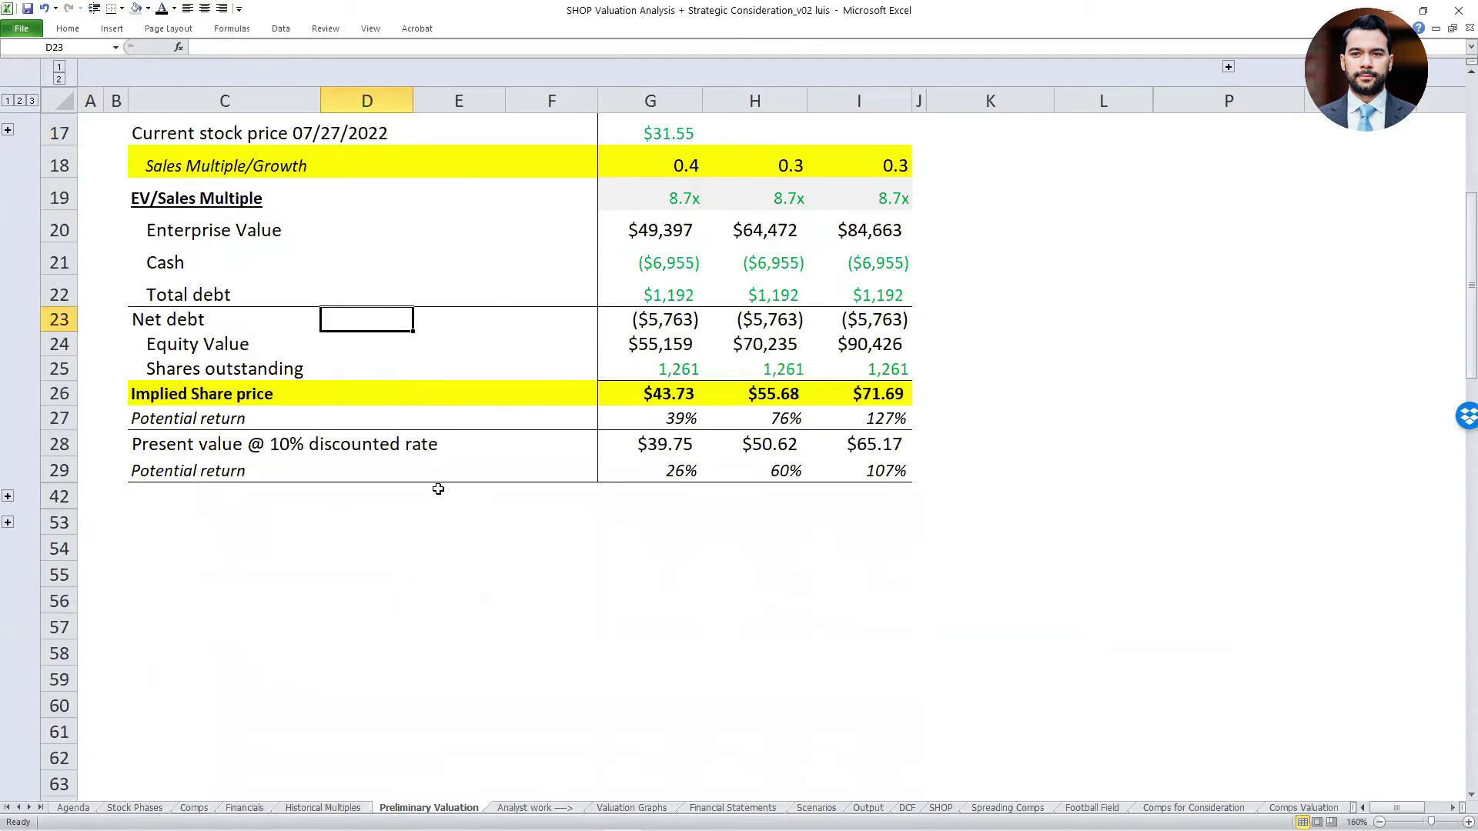
{"action": "scroll", "coordinate": [438, 489], "scroll_direction": "up", "scroll_amount": 3}
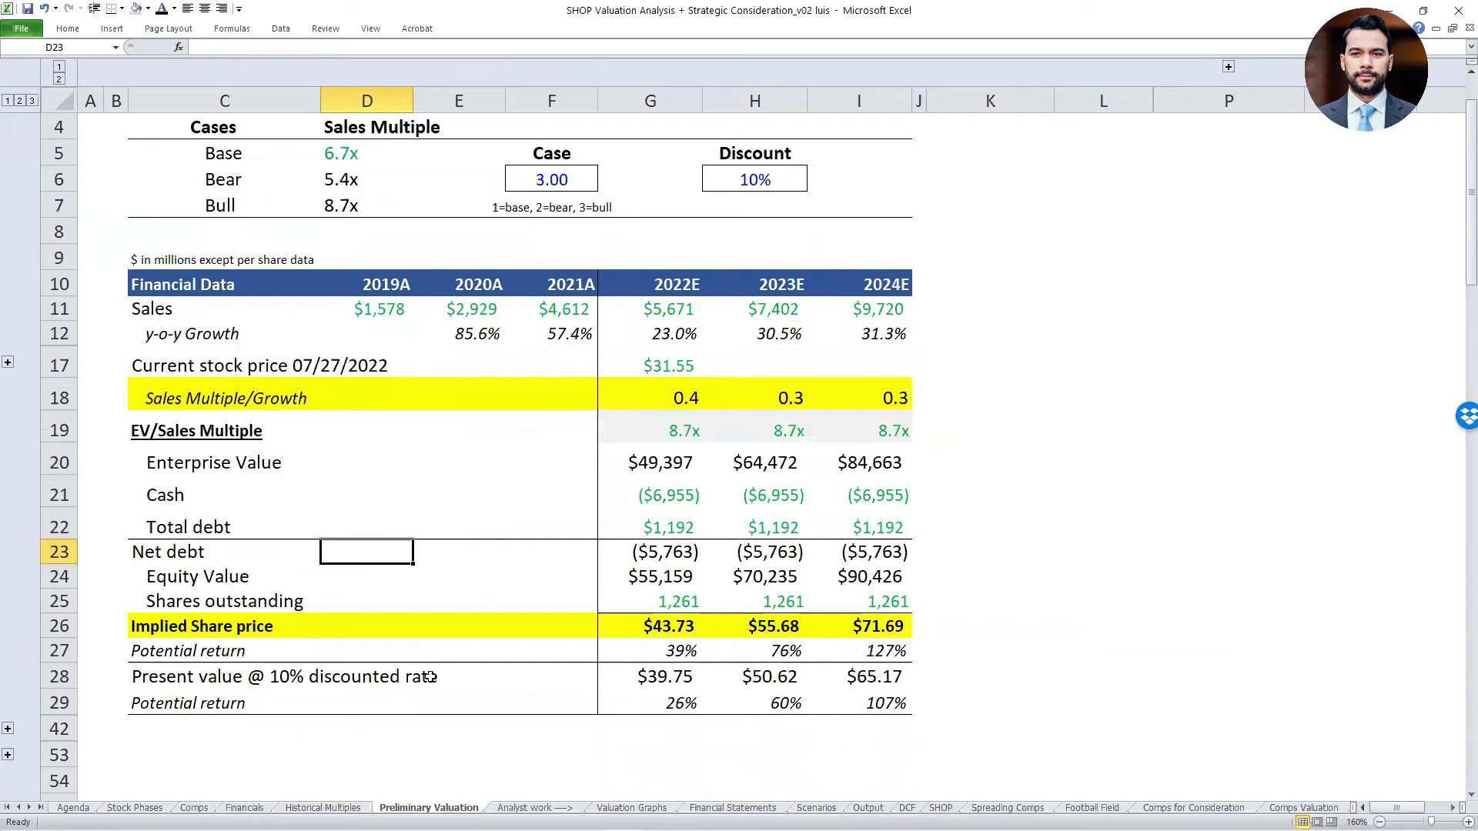
{"action": "left_click", "coordinate": [532, 808]}
{"action": "key", "text": "alt+w"}
{"action": "key", "text": "i"}
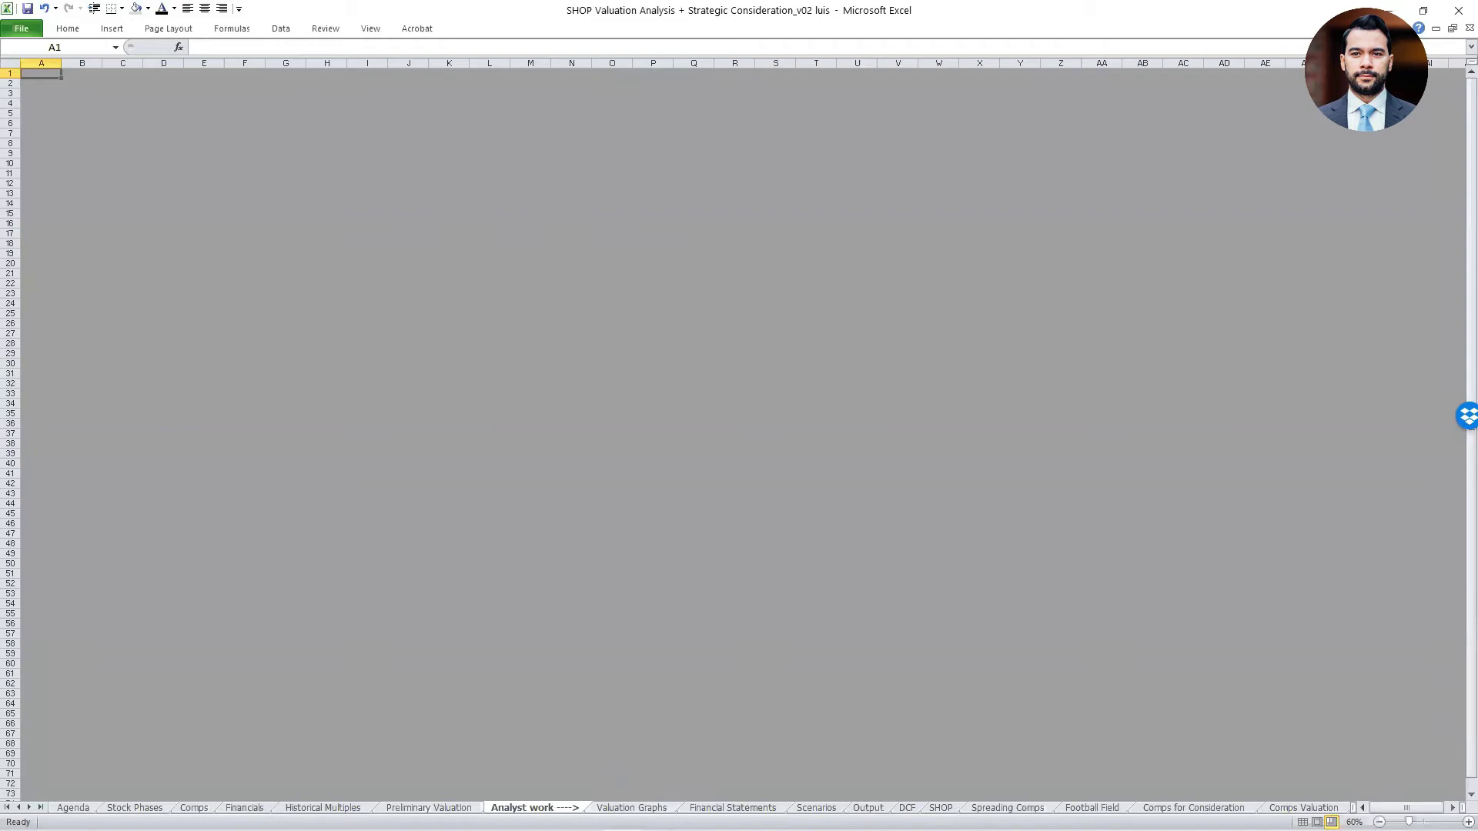
On Financial Statements, select the 2022E–2031E columns and scroll down to the Free cash flow row.
{"action": "key", "text": "ctrl+Page_Down"}
{"action": "key", "text": "ctrl+Page_Down"}
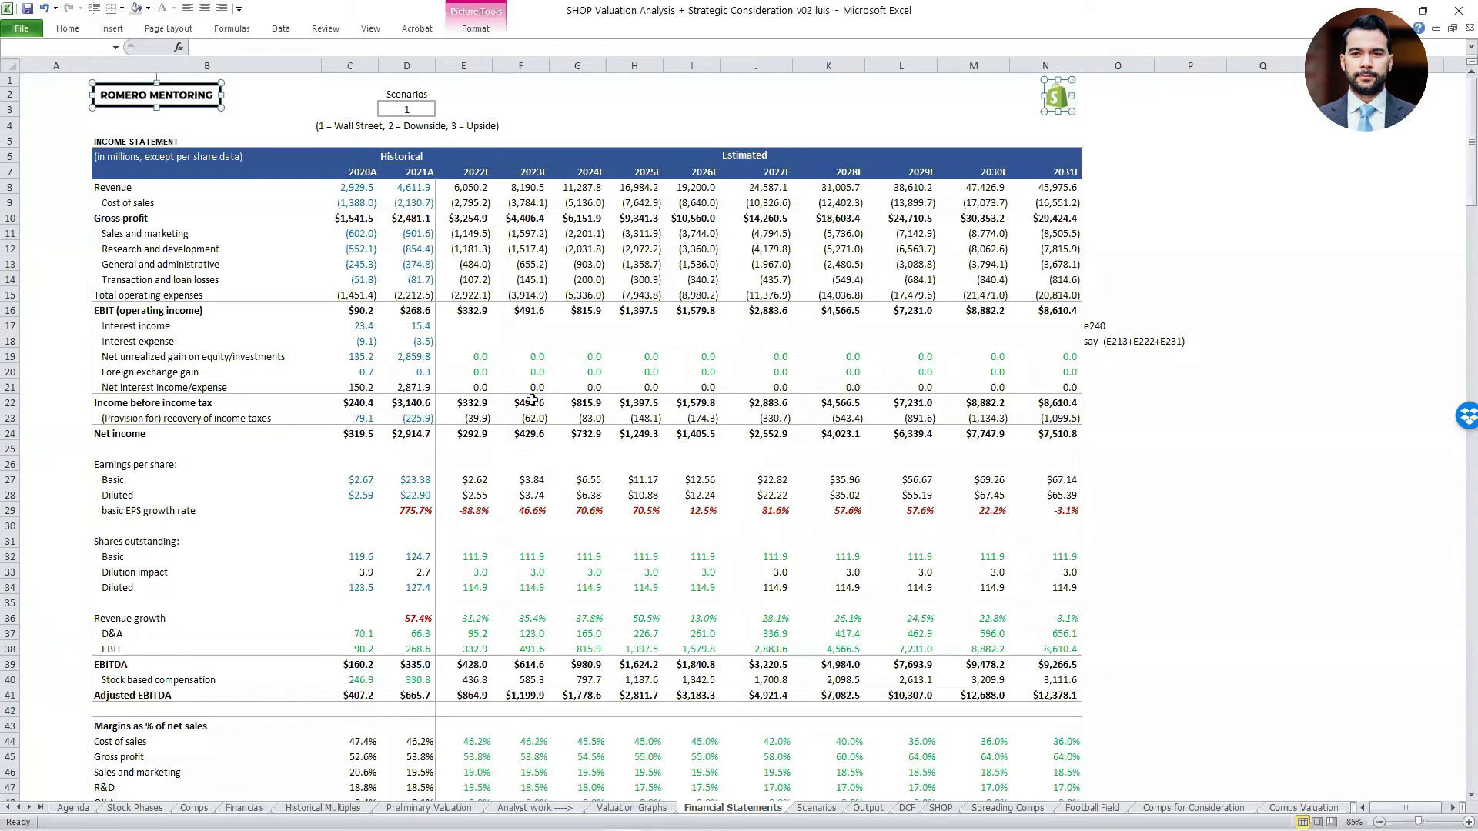
{"action": "left_click", "coordinate": [532, 399]}
{"action": "scroll", "coordinate": [555, 396], "scroll_direction": "down", "scroll_amount": 13}
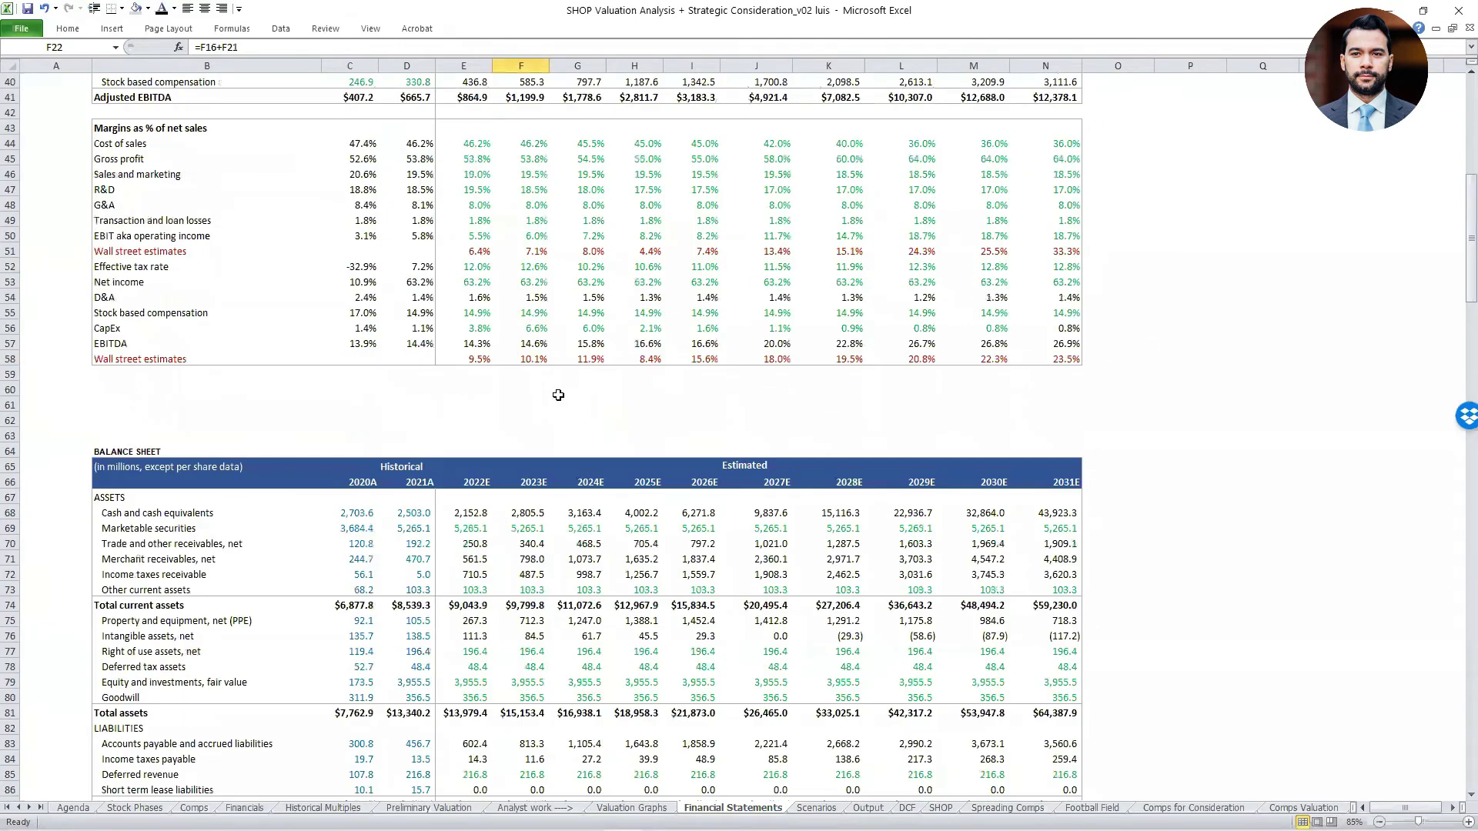
{"action": "scroll", "coordinate": [558, 395], "scroll_direction": "up", "scroll_amount": 13}
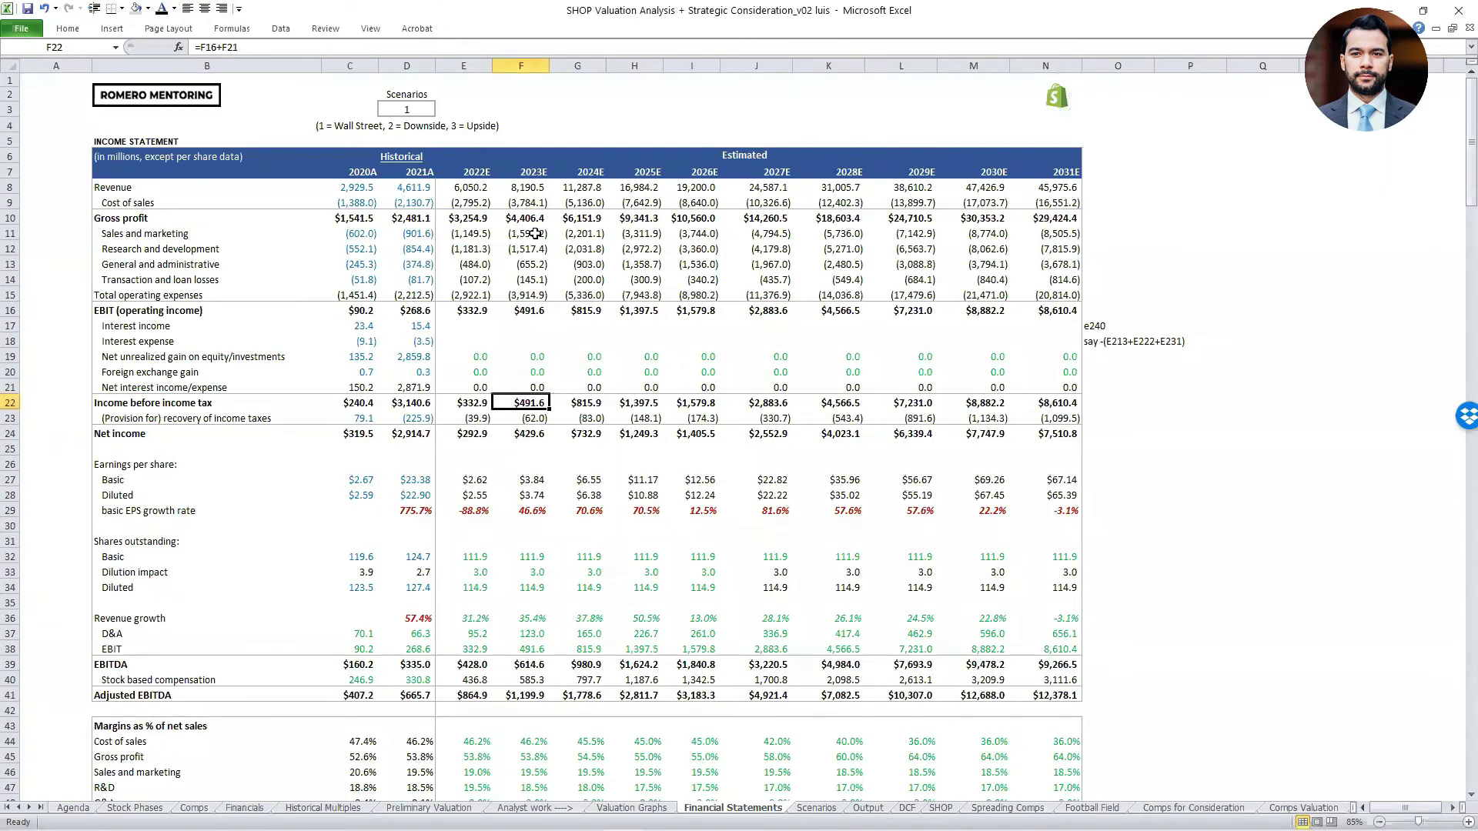
{"action": "left_click", "coordinate": [489, 67]}
{"action": "left_click_drag", "start_coordinate": [509, 66], "coordinate": [1062, 66]}
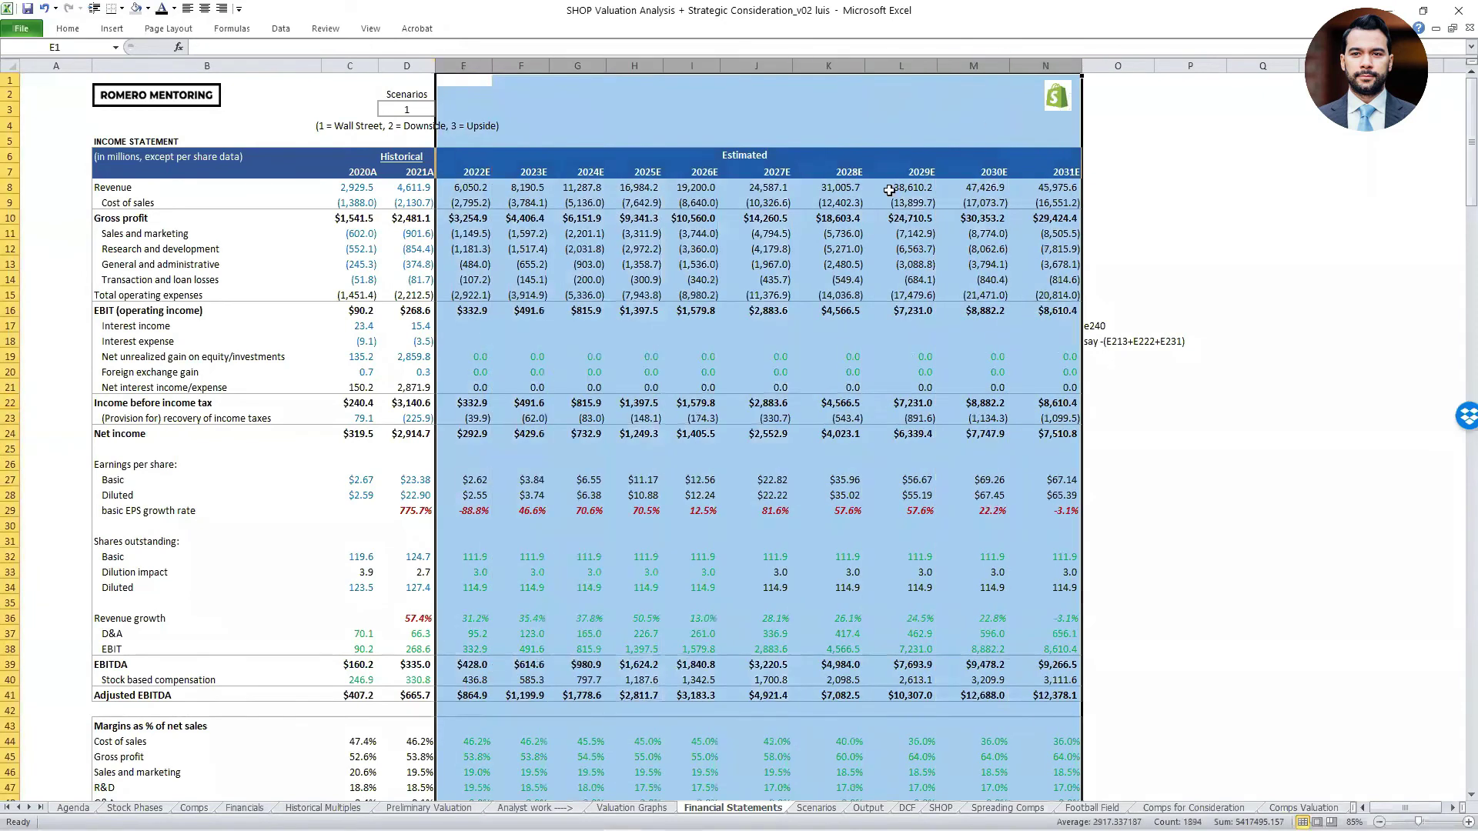
{"action": "left_click", "coordinate": [666, 407]}
{"action": "scroll", "coordinate": [666, 406], "scroll_direction": "down", "scroll_amount": 20}
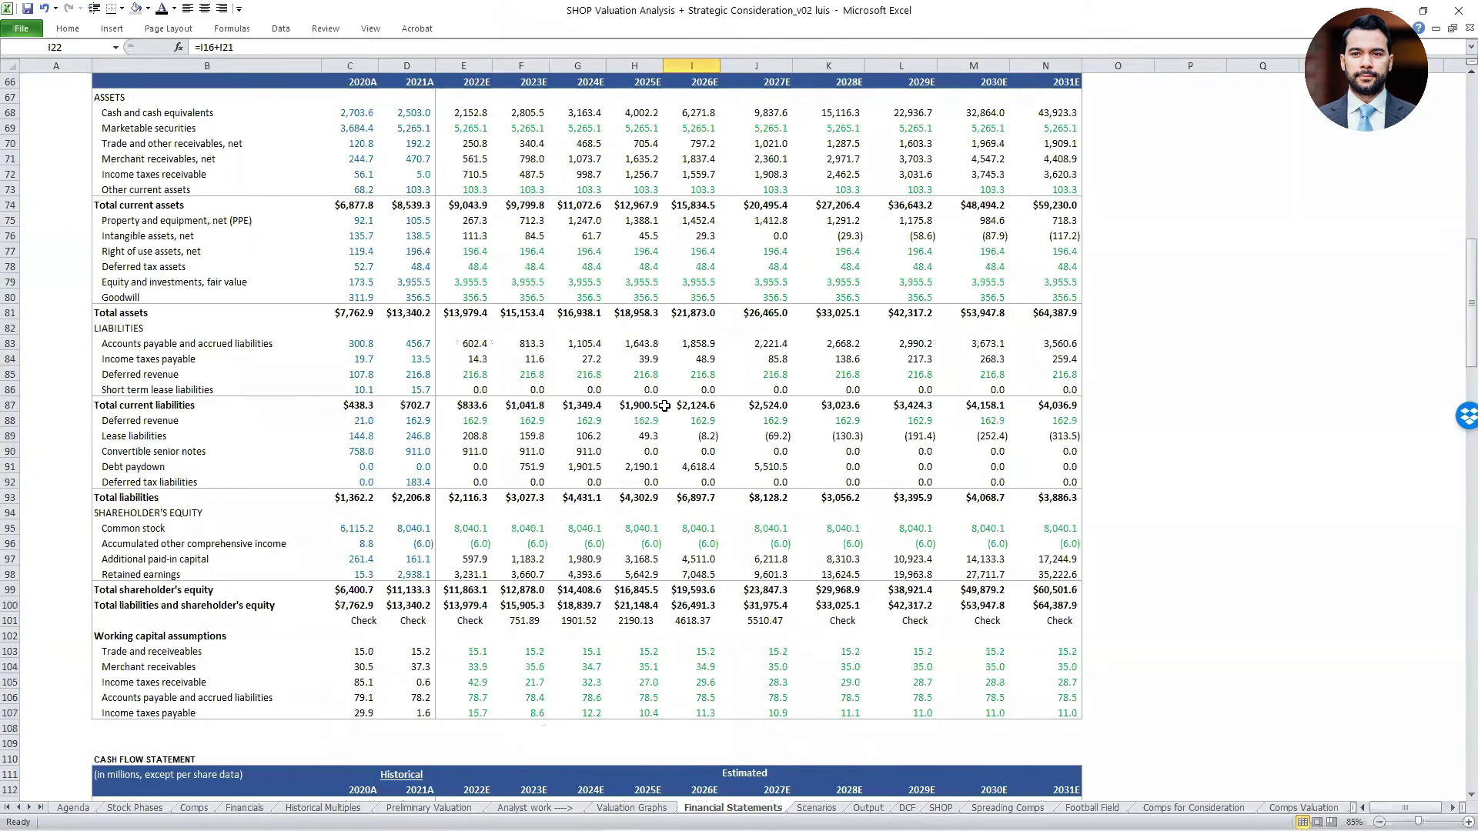
{"action": "scroll", "coordinate": [664, 406], "scroll_direction": "down", "scroll_amount": 4}
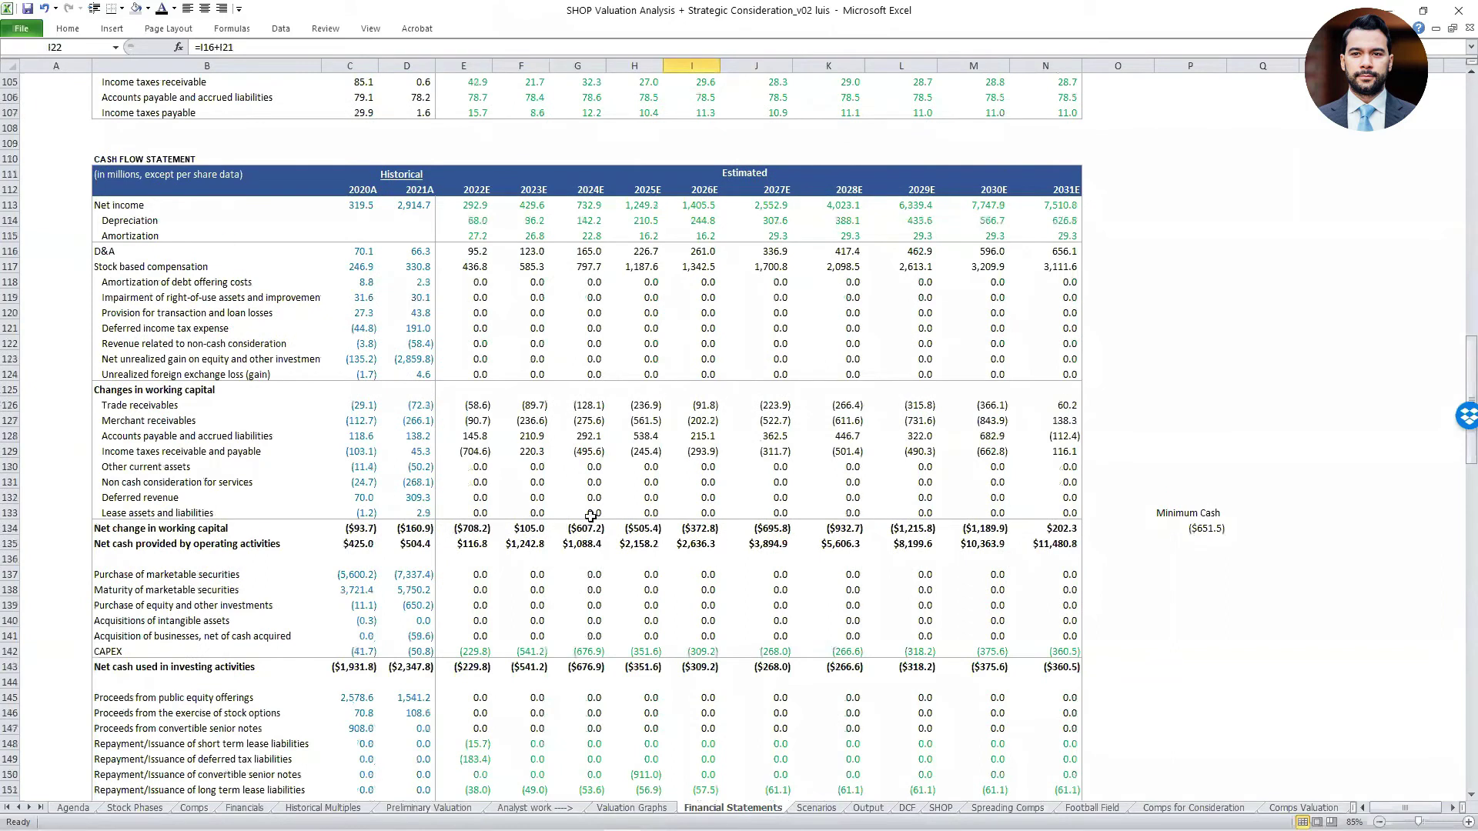
{"action": "scroll", "coordinate": [591, 517], "scroll_direction": "down", "scroll_amount": 4}
Fill the Free cash flow row B160:N160 with yellow.
{"action": "left_click", "coordinate": [163, 727]}
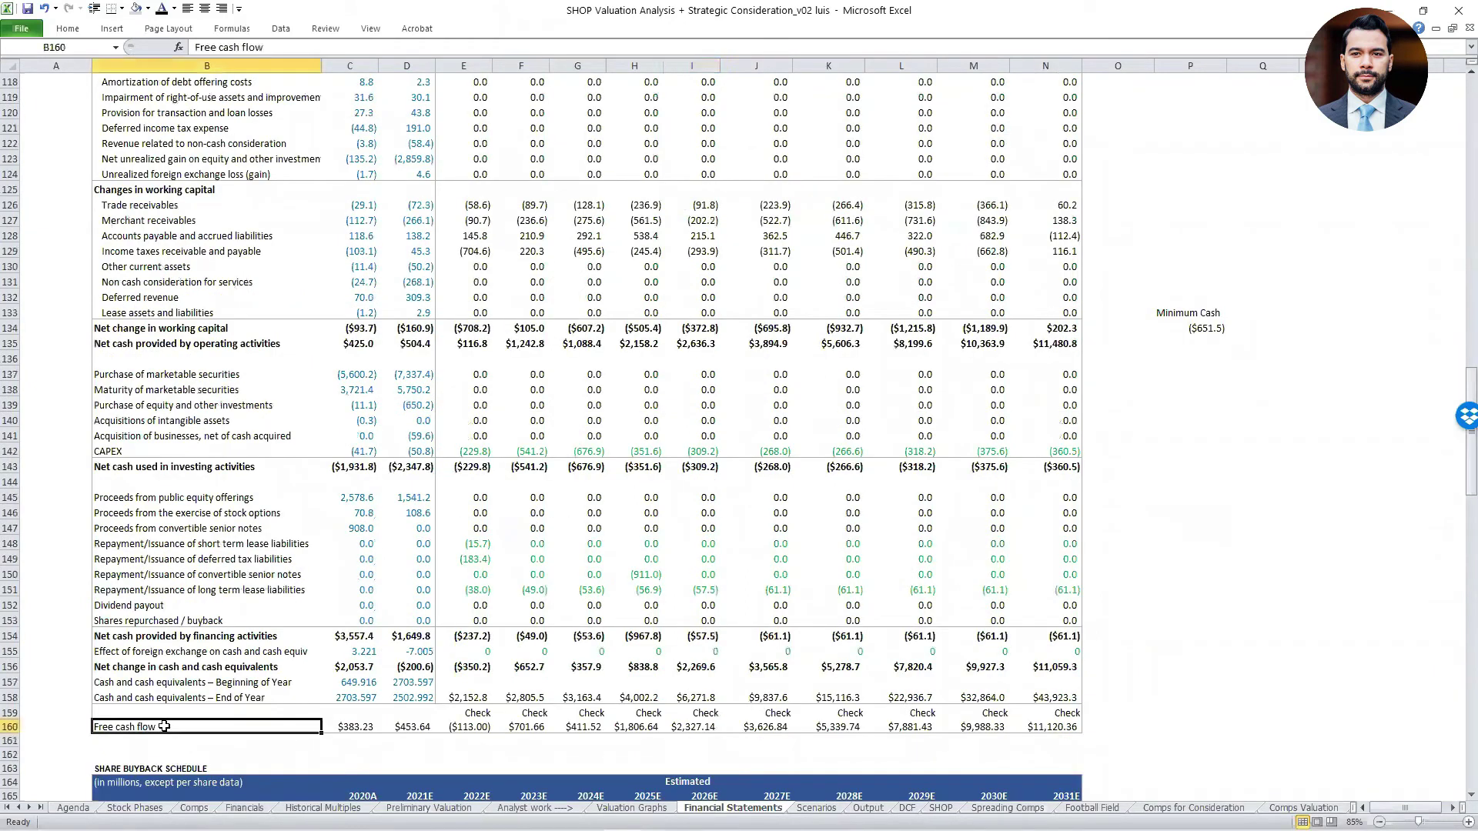
{"action": "key", "text": "ctrl+shift+Right"}
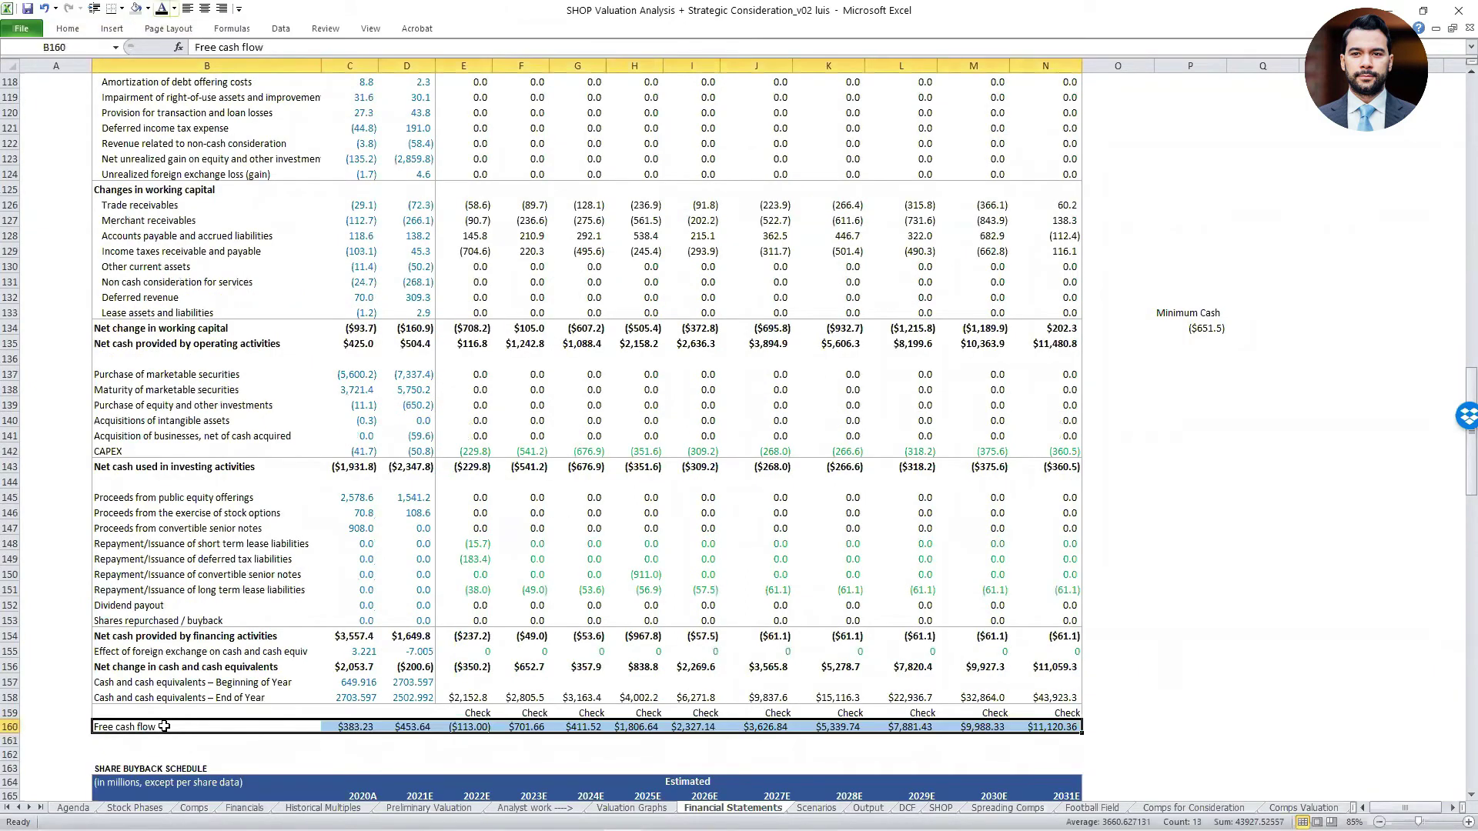
{"action": "key", "text": "alt+6"}
{"action": "key", "text": "Down"}
{"action": "key", "text": "Down"}
{"action": "key", "text": "Down"}
{"action": "key", "text": "Down"}
{"action": "key", "text": "Down"}
{"action": "key", "text": "Down"}
{"action": "key", "text": "Down"}
{"action": "key", "text": "Right"}
{"action": "key", "text": "Right"}
{"action": "key", "text": "Right"}
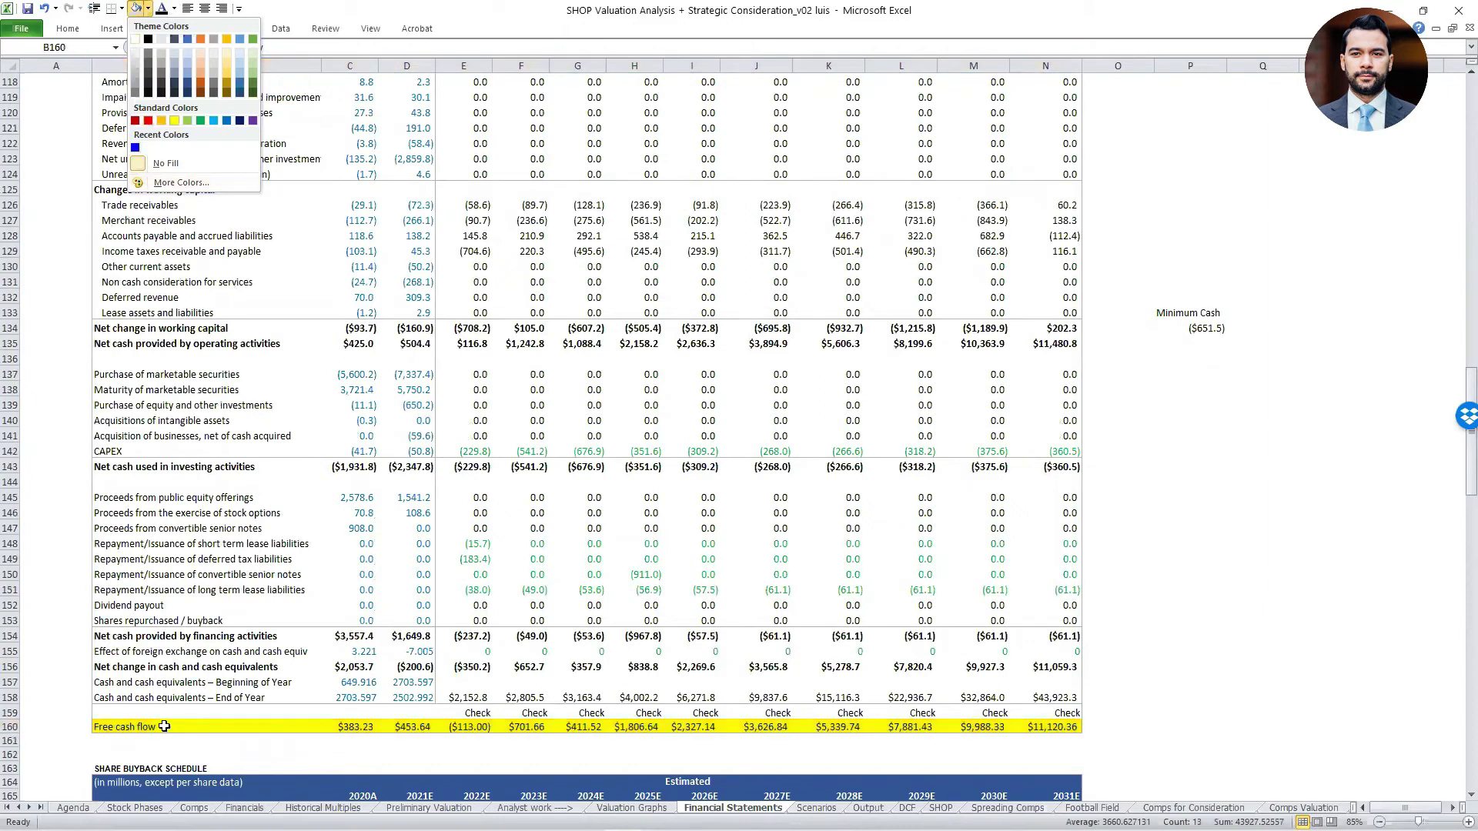
{"action": "key", "text": "Return"}
{"action": "key", "text": "Right"}
{"action": "key", "text": "Right"}
Review the 2020A–2023E free cash flow formulas without changing them.
{"action": "key", "text": "Right"}
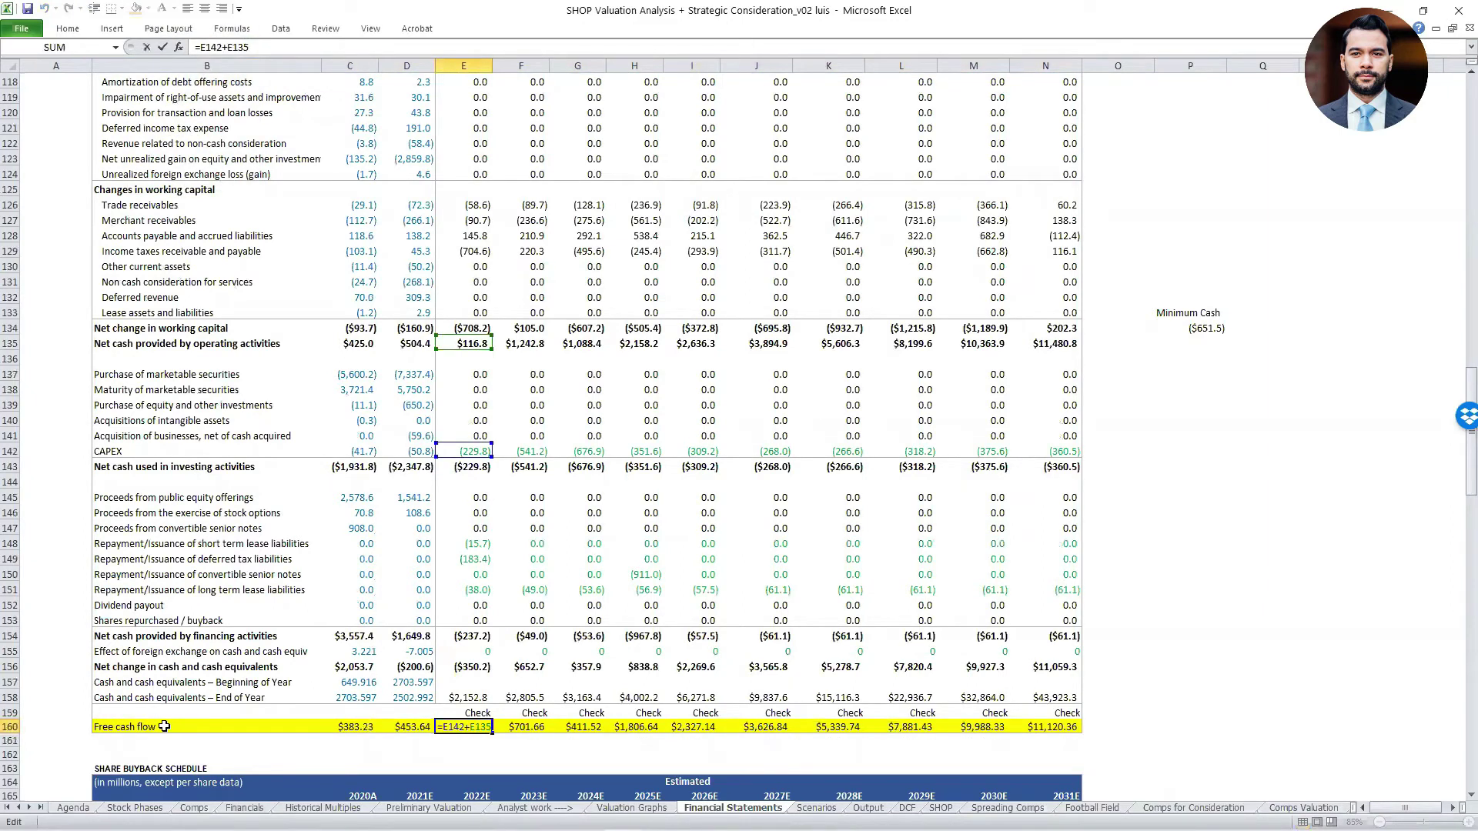
{"action": "key", "text": "ctrl+Down"}
{"action": "key", "text": "ctrl+Up"}
{"action": "key", "text": "F2"}
{"action": "key", "text": "Escape"}
{"action": "key", "text": "Left"}
{"action": "key", "text": "F2"}
{"action": "key", "text": "Escape"}
{"action": "key", "text": "Left"}
{"action": "key", "text": "F2"}
{"action": "key", "text": "Escape"}
{"action": "key", "text": "Right"}
{"action": "key", "text": "Left"}
{"action": "key", "text": "F2"}
{"action": "key", "text": "Escape"}
{"action": "key", "text": "Right"}
{"action": "key", "text": "F2"}
{"action": "key", "text": "Escape"}
{"action": "key", "text": "Left"}
{"action": "key", "text": "F2"}
{"action": "key", "text": "Escape"}
{"action": "key", "text": "Right"}
{"action": "key", "text": "F2"}
{"action": "key", "text": "Escape"}
{"action": "key", "text": "Right"}
{"action": "key", "text": "F2"}
{"action": "key", "text": "Escape"}
{"action": "key", "text": "Right"}
{"action": "key", "text": "F2"}
{"action": "key", "text": "Escape"}
{"action": "key", "text": "F2"}
{"action": "key", "text": "Escape"}
{"action": "key", "text": "Right"}
{"action": "key", "text": "F2"}
{"action": "key", "text": "Escape"}
Enter growth =G160/F160-1 in G161, fill it right to N161, and format as percentages.
{"action": "key", "text": "Down"}
{"action": "type", "text": "="}
{"action": "key", "text": "Up"}
{"action": "type", "text": "/"}
{"action": "key", "text": "Left"}
{"action": "type", "text": "-1"}
{"action": "key", "text": "ctrl+Return"}
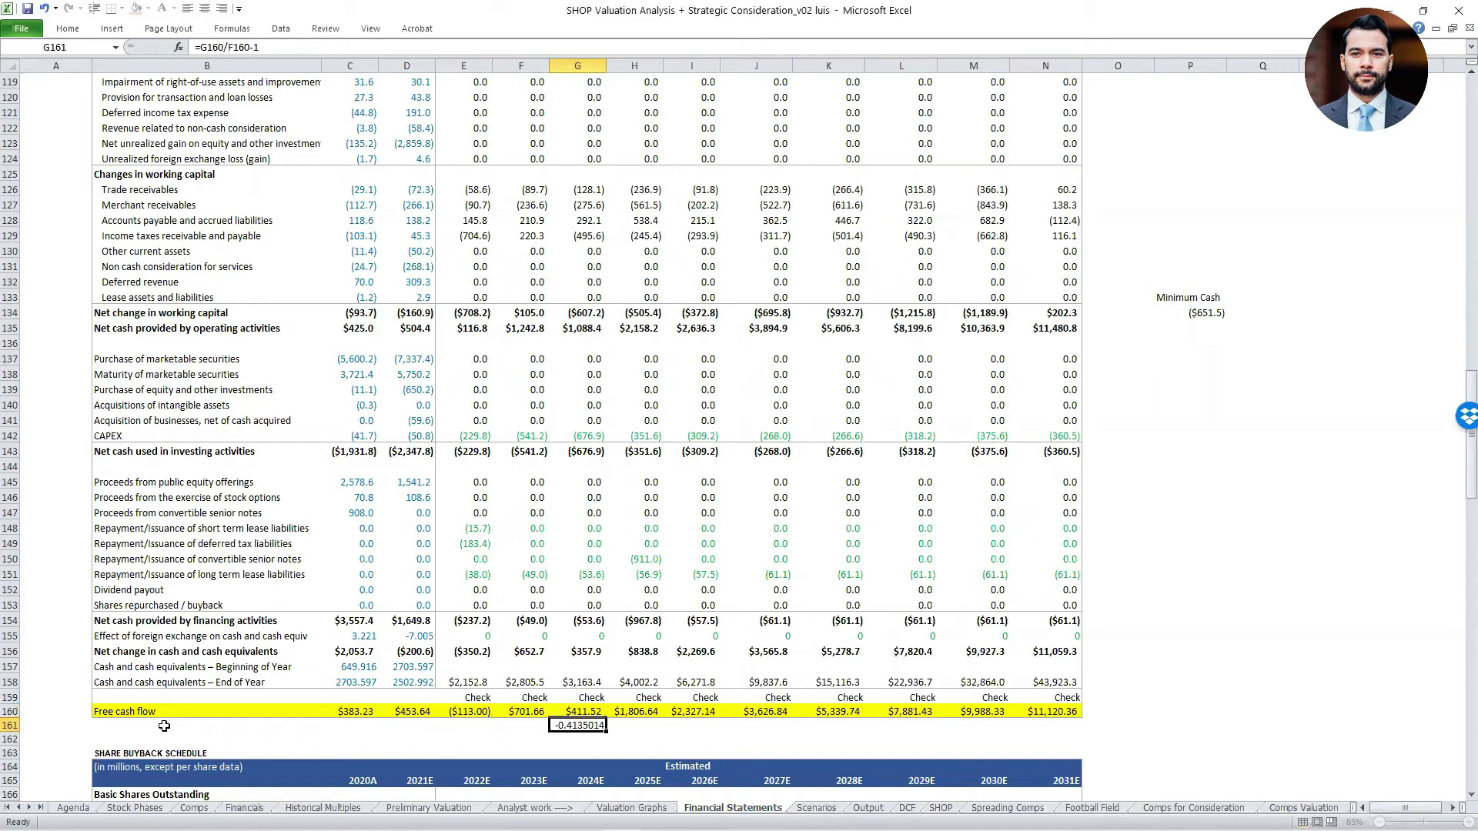
{"action": "key", "text": "shift+Right"}
{"action": "key", "text": "shift+Right"}
{"action": "key", "text": "shift+Right"}
{"action": "key", "text": "shift+Right"}
{"action": "key", "text": "shift+Right"}
{"action": "key", "text": "shift+Right"}
{"action": "key", "text": "shift+Right"}
{"action": "key", "text": "ctrl+r"}
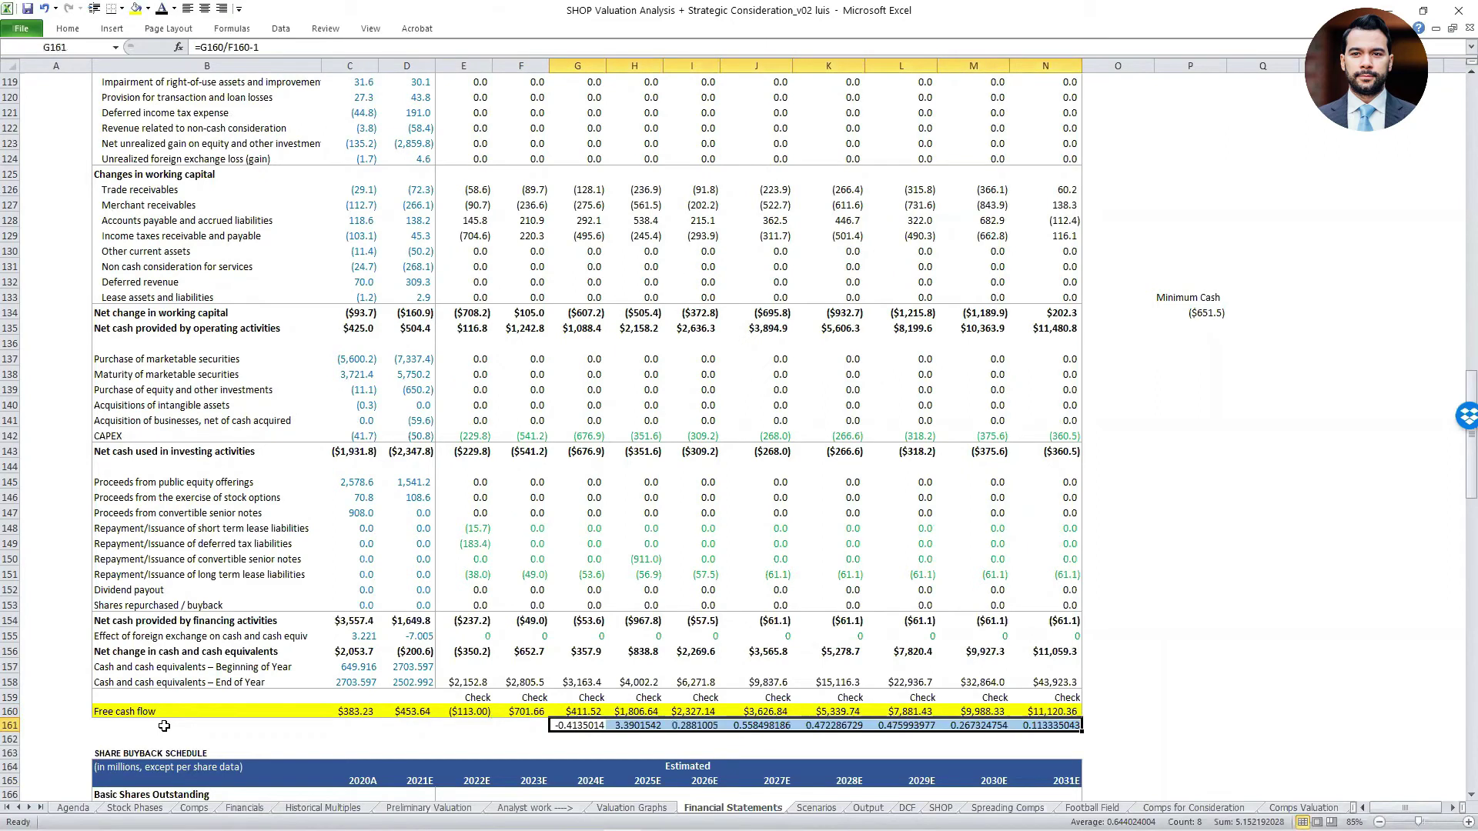
{"action": "key", "text": "ctrl+shift+5"}
Check the growth rates through 2031E and switch to the Scenarios sheet.
{"action": "key", "text": "Right"}
{"action": "key", "text": "F2"}
{"action": "key", "text": "Escape"}
{"action": "key", "text": "Right"}
{"action": "key", "text": "Right"}
{"action": "key", "text": "Right"}
{"action": "key", "text": "Right"}
{"action": "key", "text": "Right"}
{"action": "key", "text": "Right"}
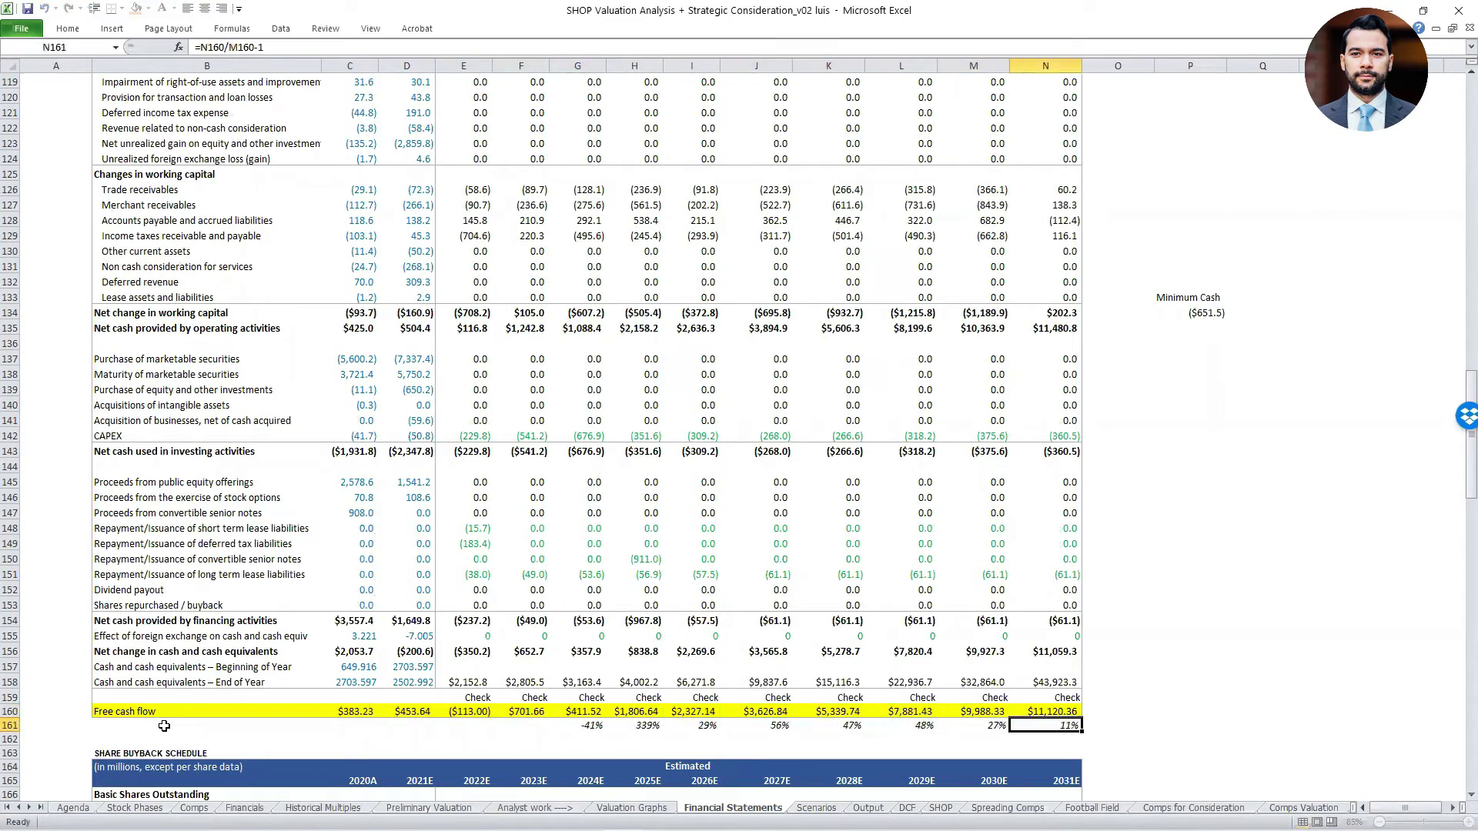
{"action": "key", "text": "Up"}
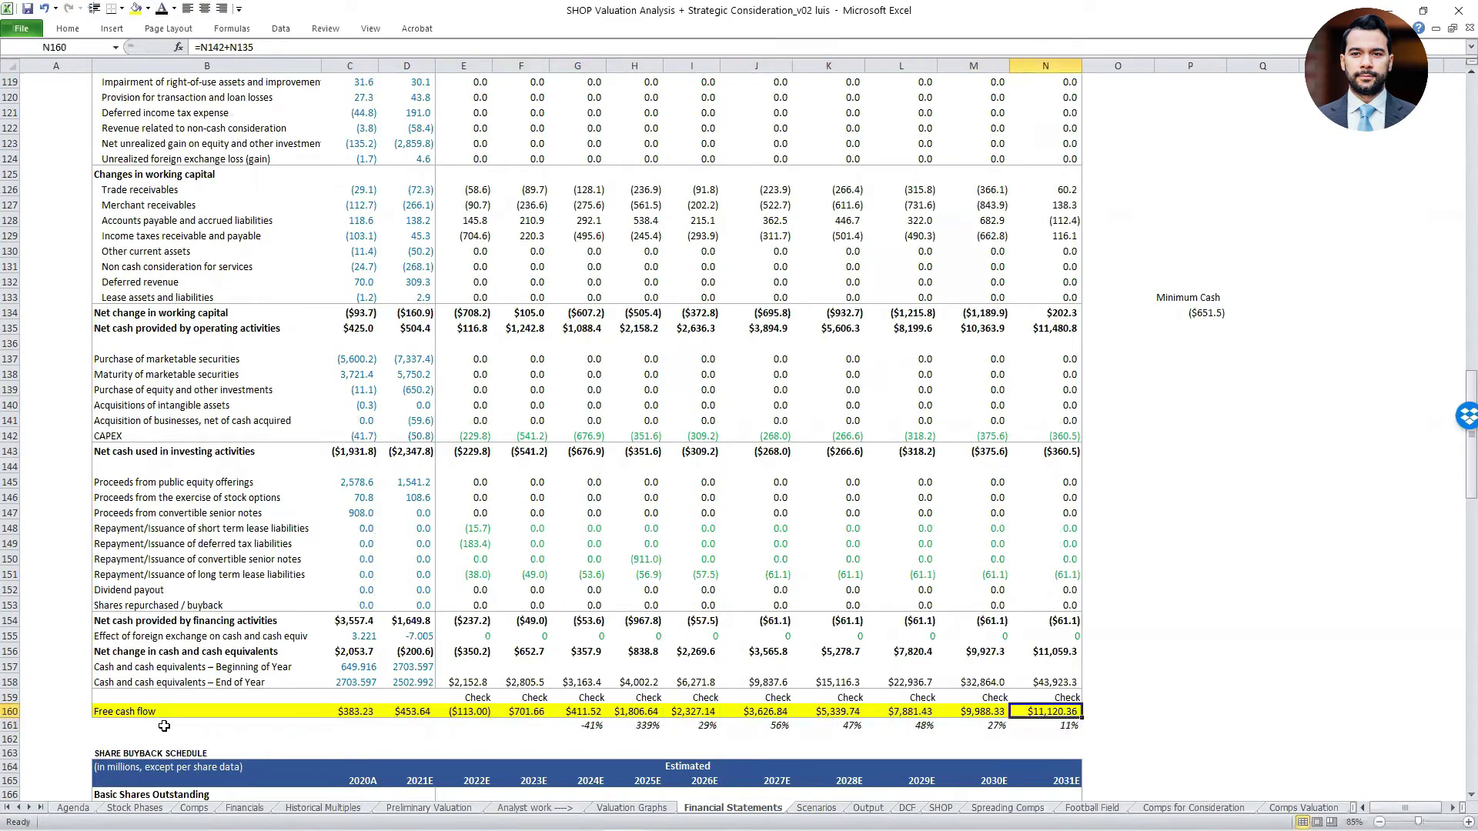
{"action": "key", "text": "ctrl+Page_Down"}
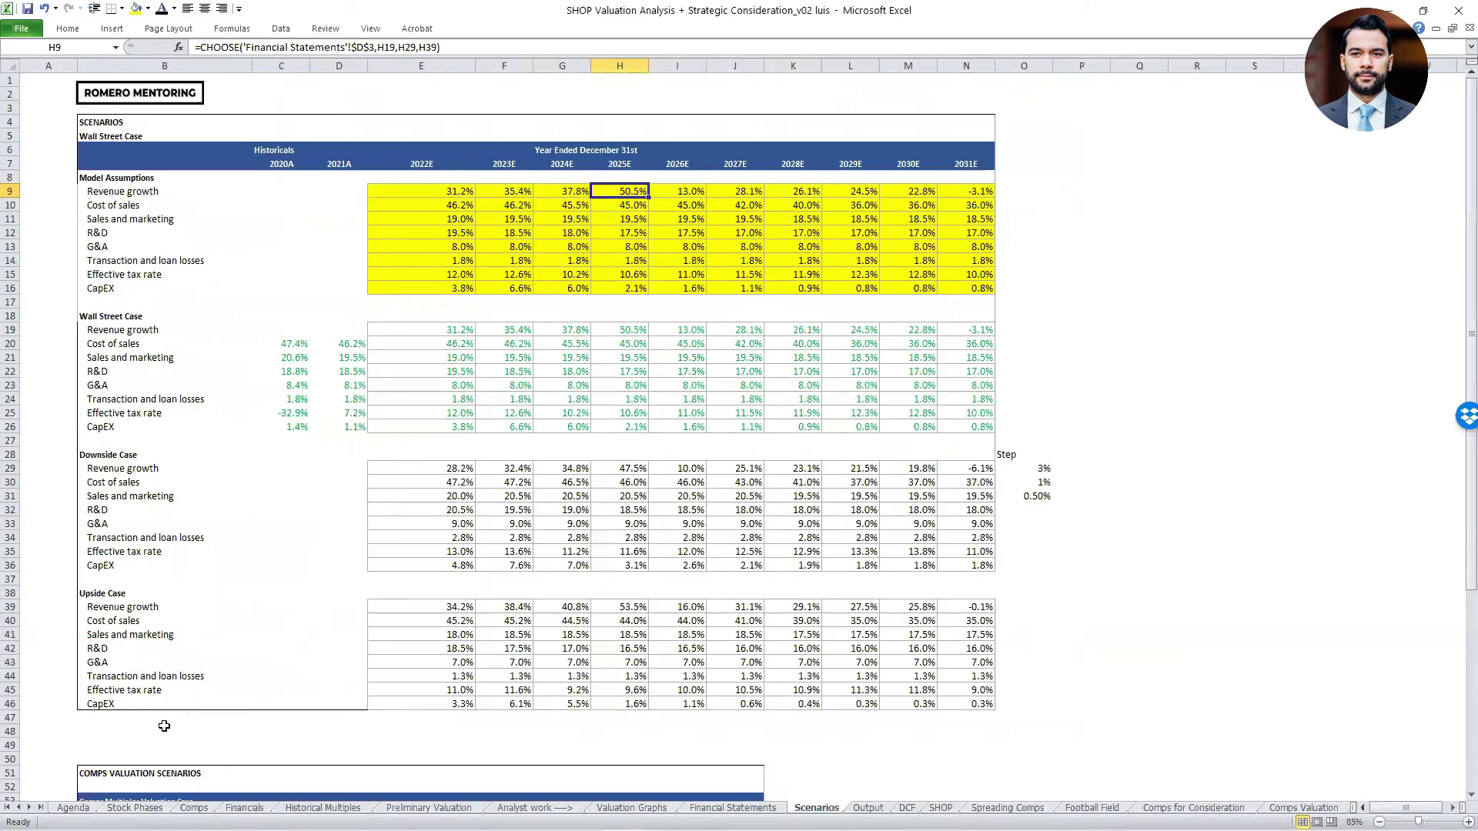
Go to the DCF sheet and locate the $123.80 and $190.00 split-adjusted targets.
{"action": "key", "text": "ctrl+Page_Down"}
{"action": "key", "text": "ctrl+Page_Down"}
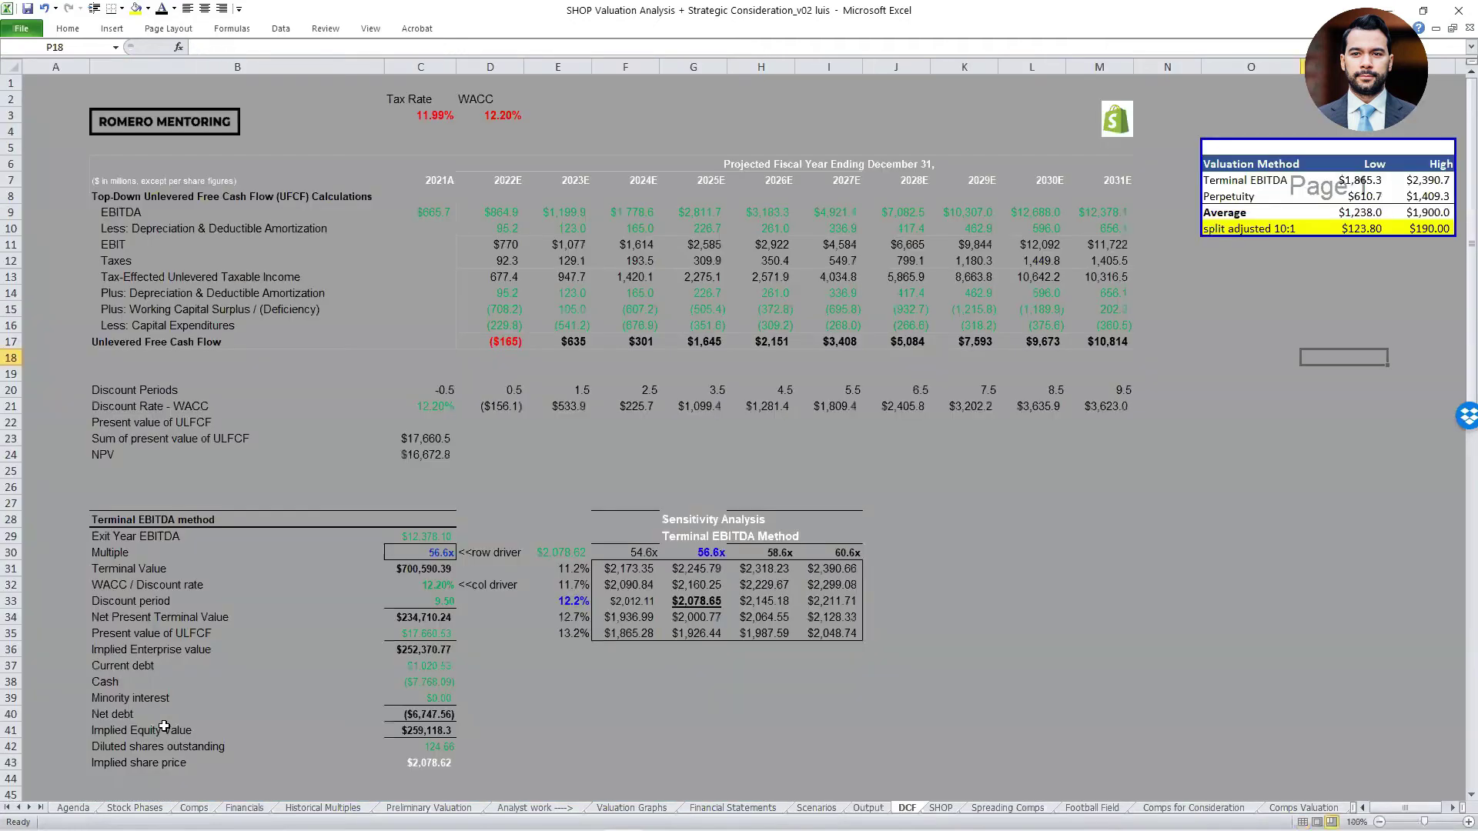
{"action": "key", "text": "Right"}
{"action": "key", "text": "Right"}
{"action": "key", "text": "Right"}
{"action": "key", "text": "Right"}
{"action": "left_click", "coordinate": [1114, 358]}
{"action": "scroll", "coordinate": [1114, 358], "scroll_direction": "up", "scroll_amount": 4}
{"action": "left_click", "coordinate": [1156, 334]}
{"action": "key", "text": "shift+Right"}
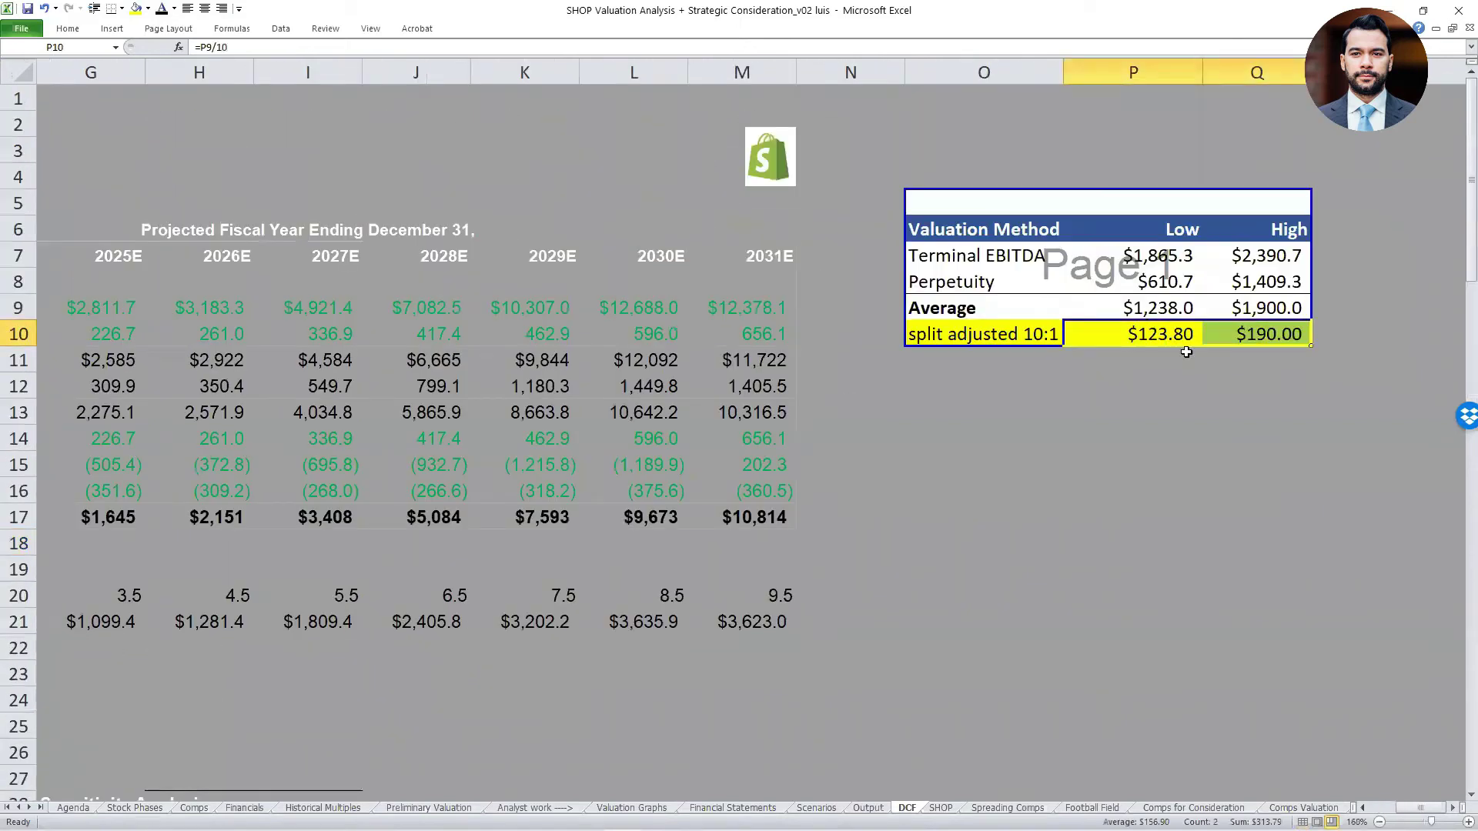
{"action": "left_click", "coordinate": [1139, 551]}
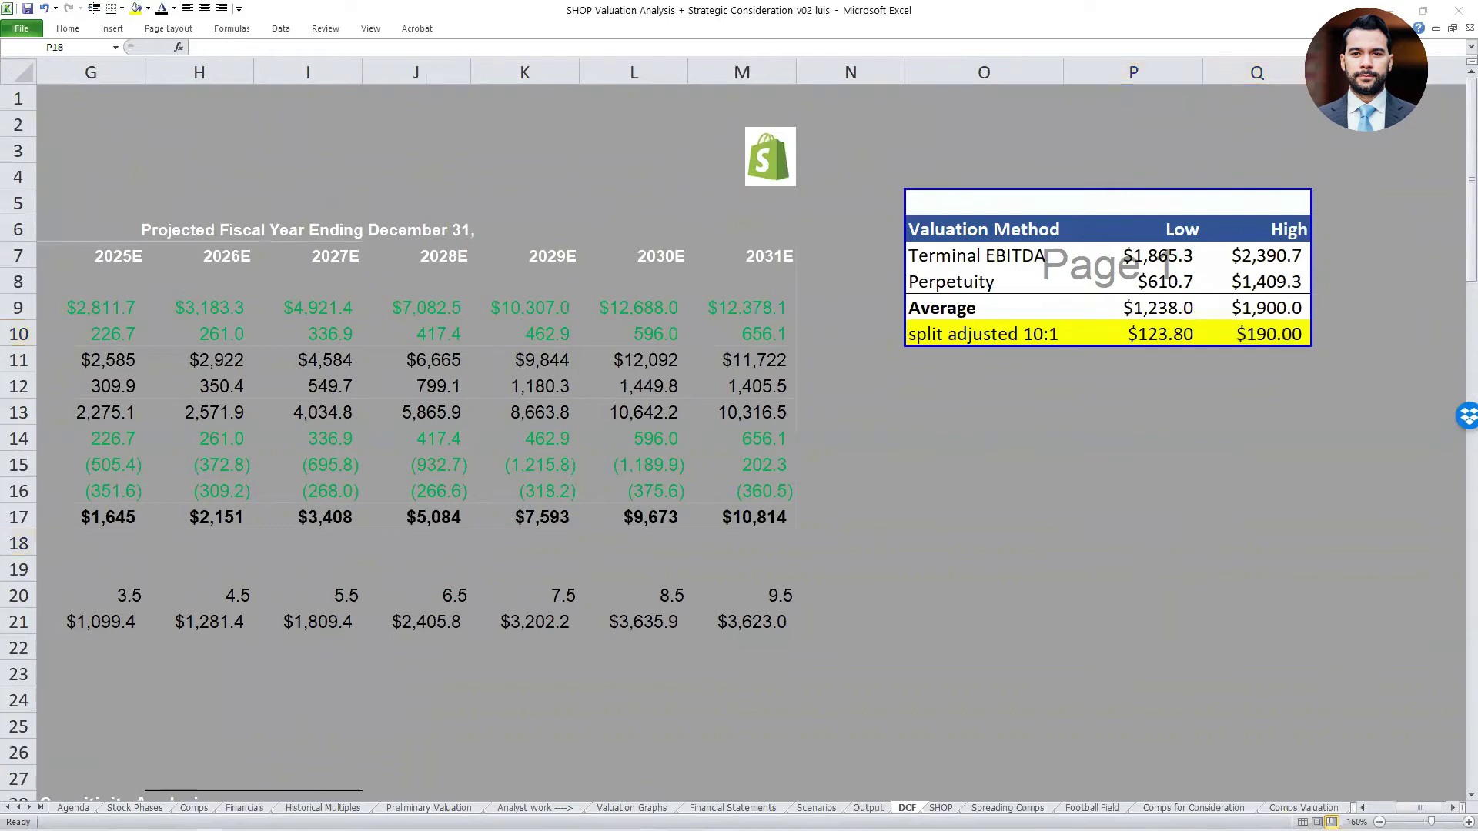
Circle the $123.80–$190.00 targets in red, then mark 35.24 on the SHOP chart.
{"action": "mouse_move", "coordinate": [1194, 323]}
{"action": "left_mouse_down"}
{"action": "mouse_move", "coordinate": [1159, 309]}
{"action": "mouse_move", "coordinate": [1112, 351]}
{"action": "mouse_move", "coordinate": [1169, 332]}
{"action": "left_mouse_up"}
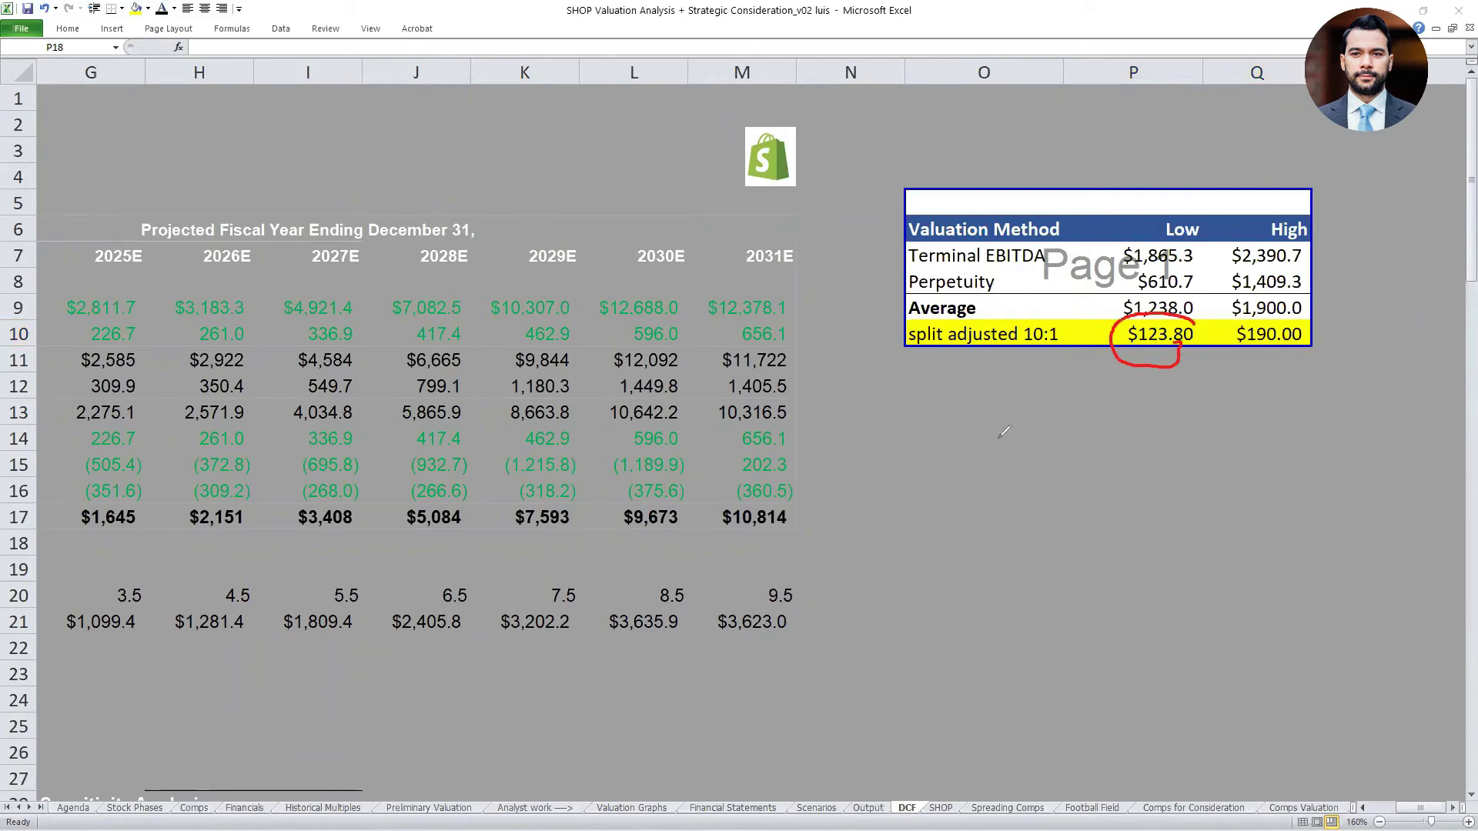
{"action": "mouse_move", "coordinate": [1140, 343]}
{"action": "left_mouse_down"}
{"action": "mouse_move", "coordinate": [1322, 339]}
{"action": "mouse_move", "coordinate": [1226, 329]}
{"action": "mouse_move", "coordinate": [1259, 359]}
{"action": "left_mouse_up"}
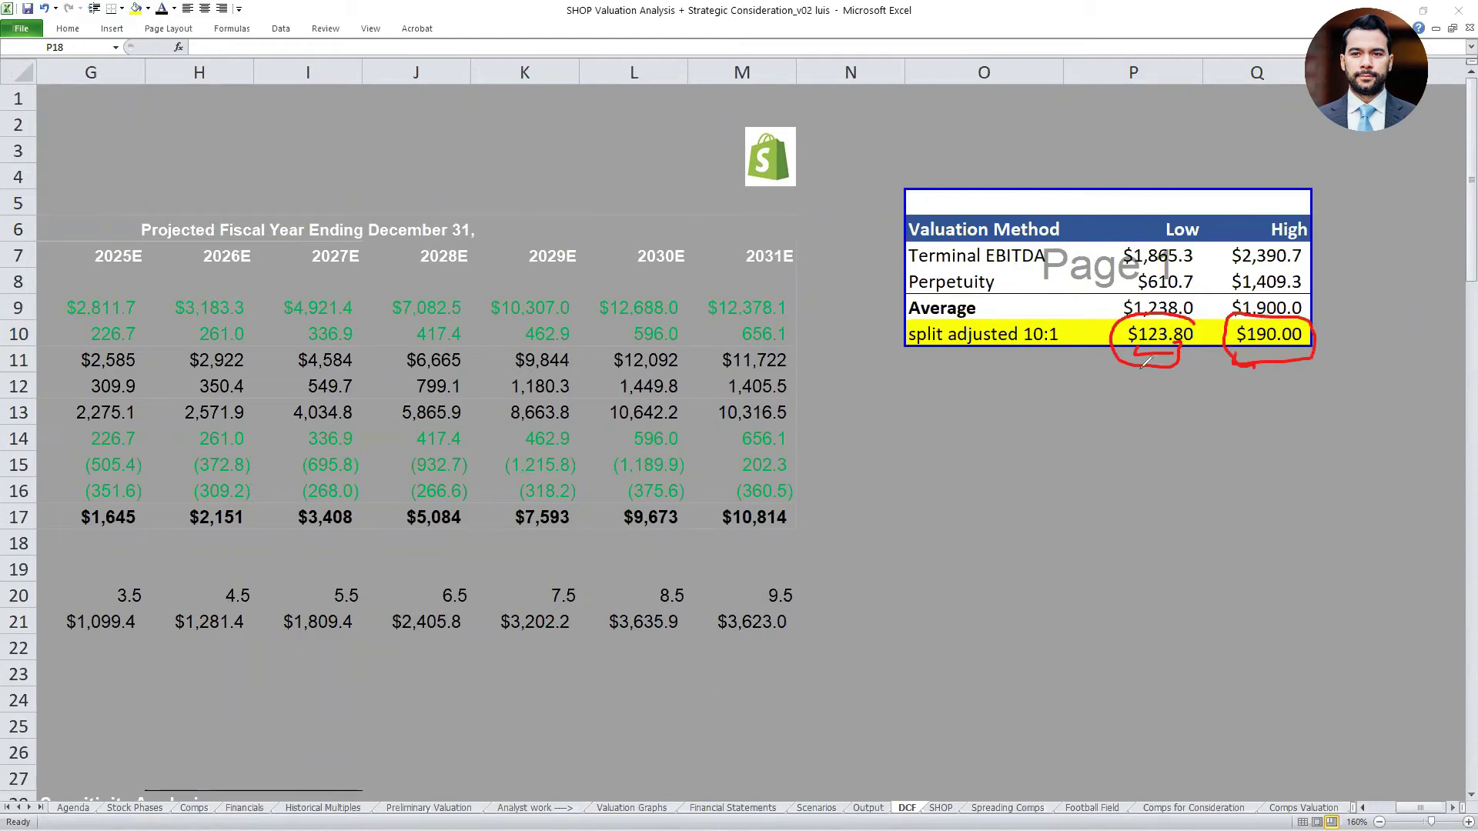
{"action": "mouse_move", "coordinate": [1158, 343]}
{"action": "left_mouse_down"}
{"action": "mouse_move", "coordinate": [1264, 369]}
{"action": "mouse_move", "coordinate": [1276, 344]}
{"action": "left_mouse_up"}
{"action": "key", "text": "alt+Tab"}
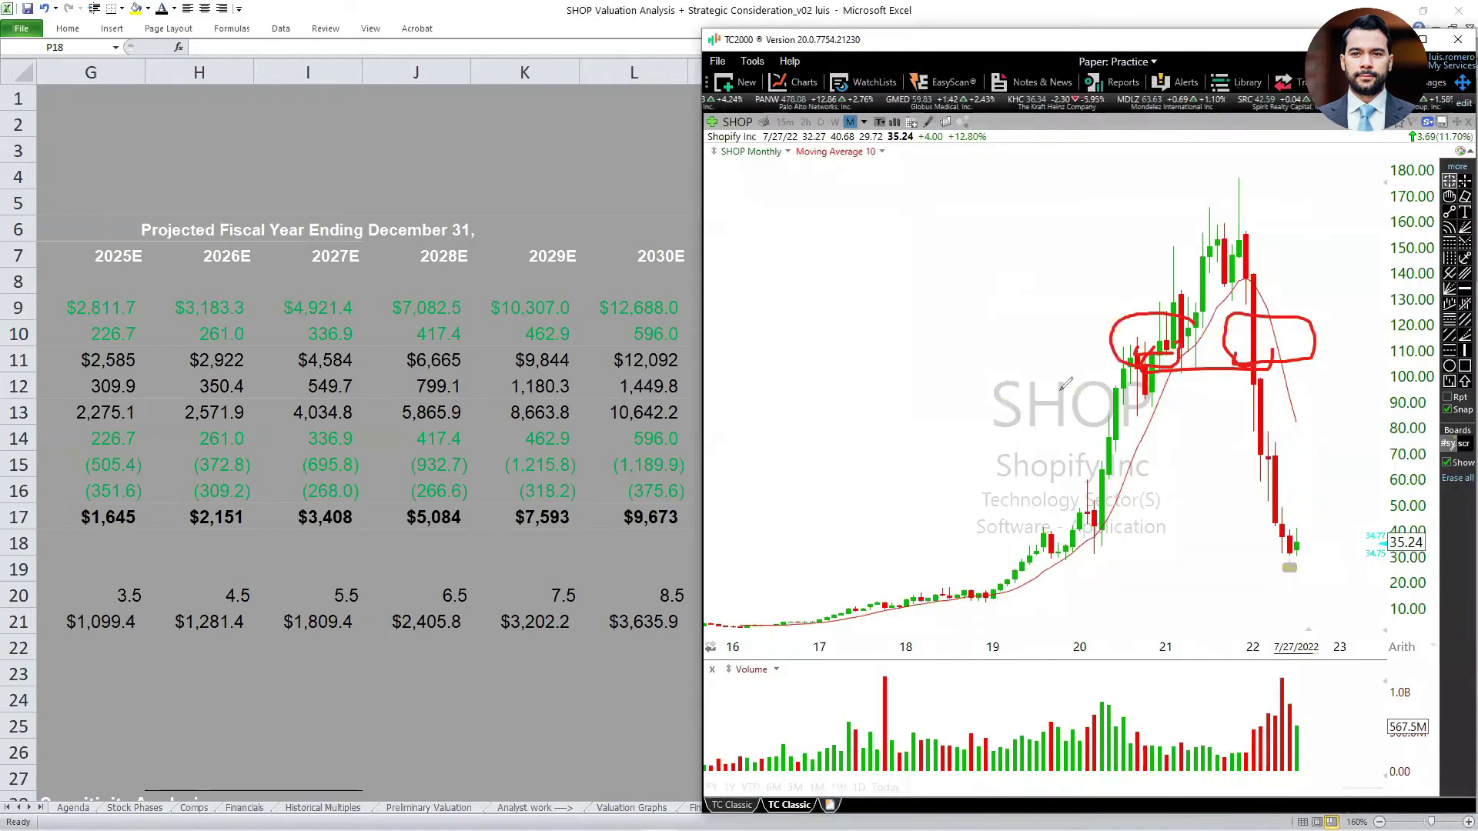
{"action": "mouse_move", "coordinate": [1424, 539]}
{"action": "left_mouse_down"}
{"action": "mouse_move", "coordinate": [1401, 583]}
{"action": "mouse_move", "coordinate": [1366, 539]}
{"action": "mouse_move", "coordinate": [1430, 521]}
{"action": "left_mouse_up"}
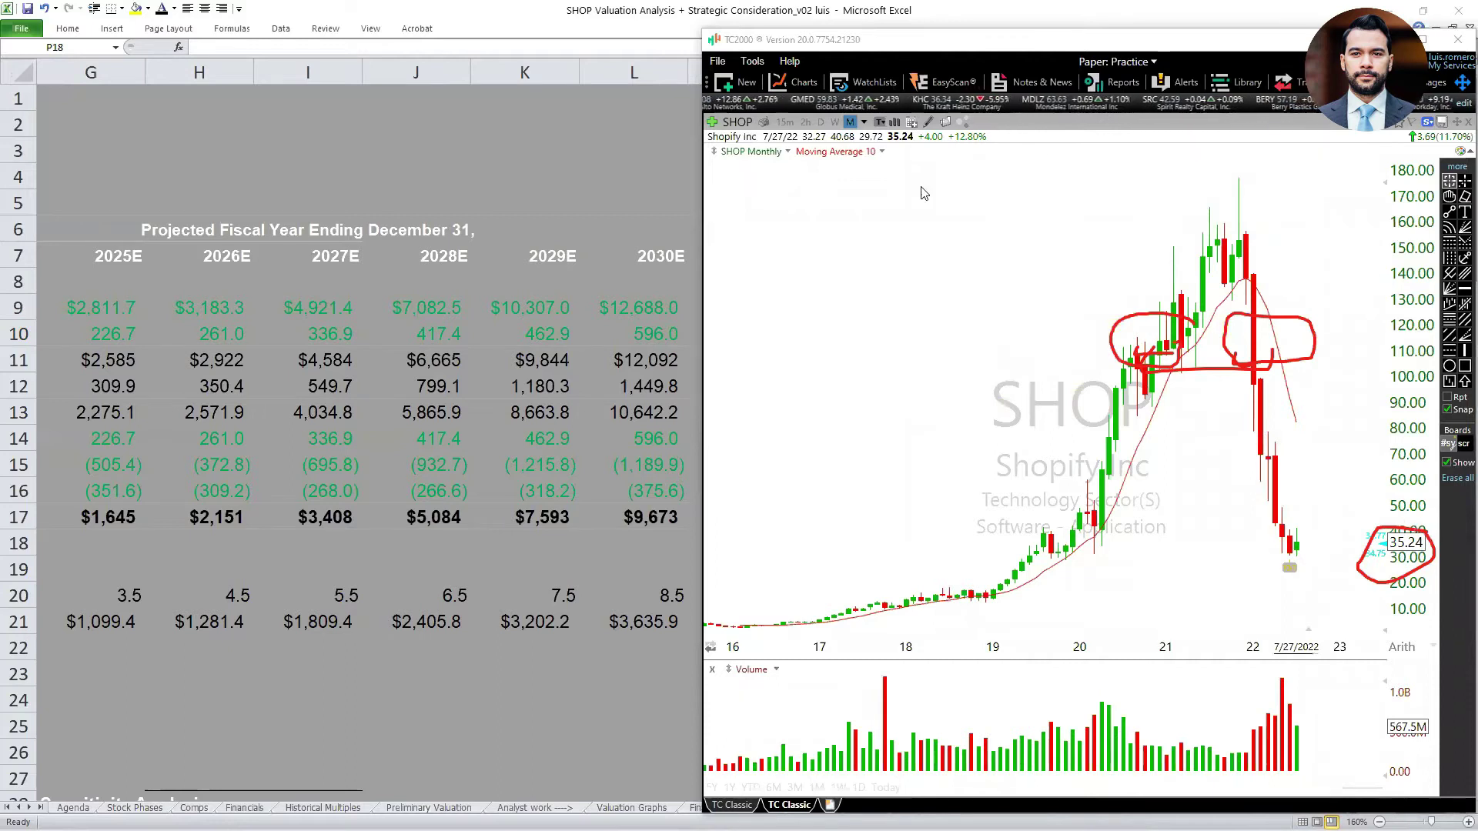
Back on the DCF sheet, add 'Current share price' with 35 in both low and high columns.
{"action": "key", "text": "alt+Tab"}
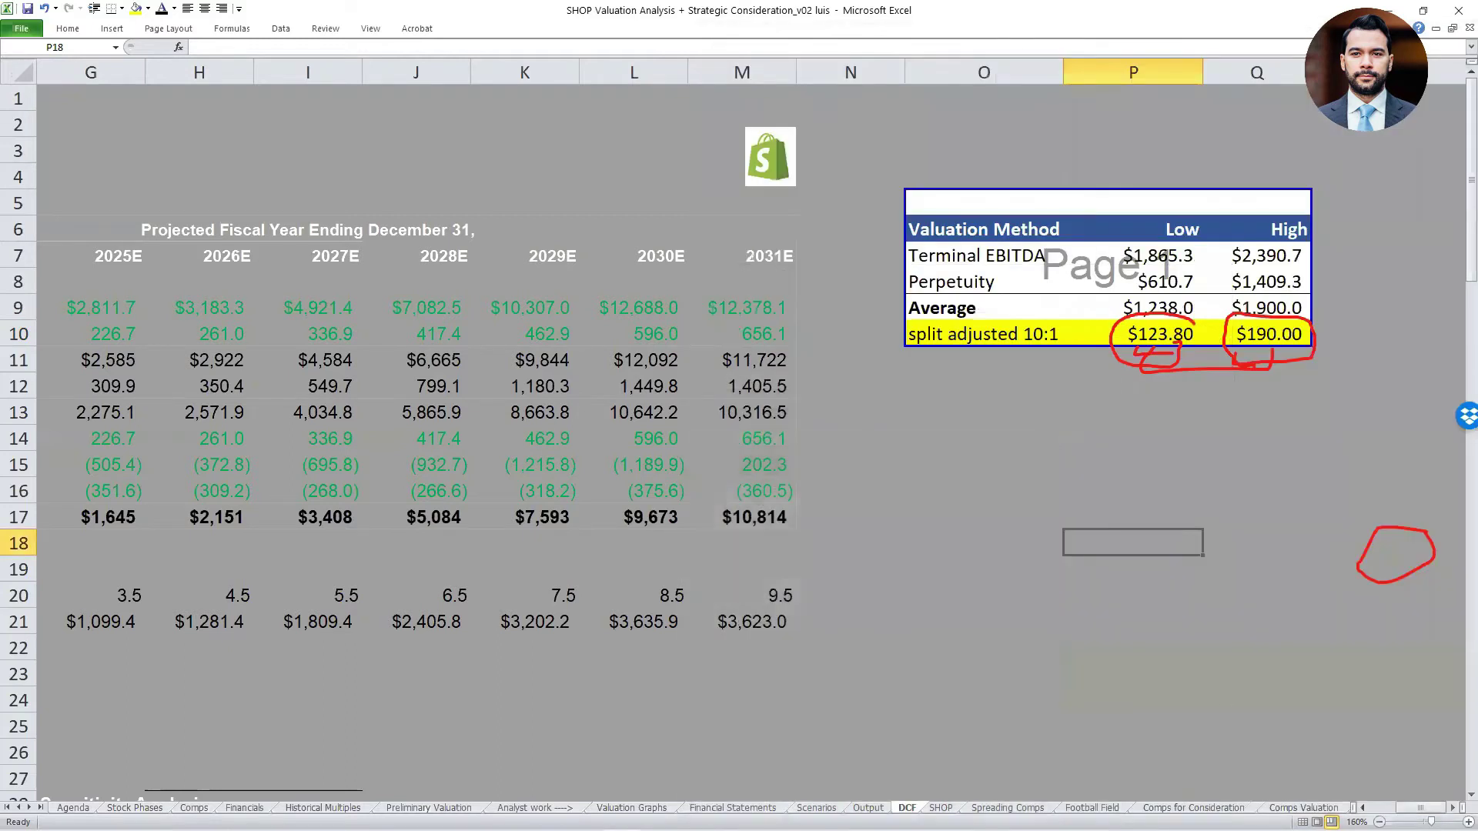
{"action": "left_click", "coordinate": [924, 380]}
{"action": "type", "text": "Current "}
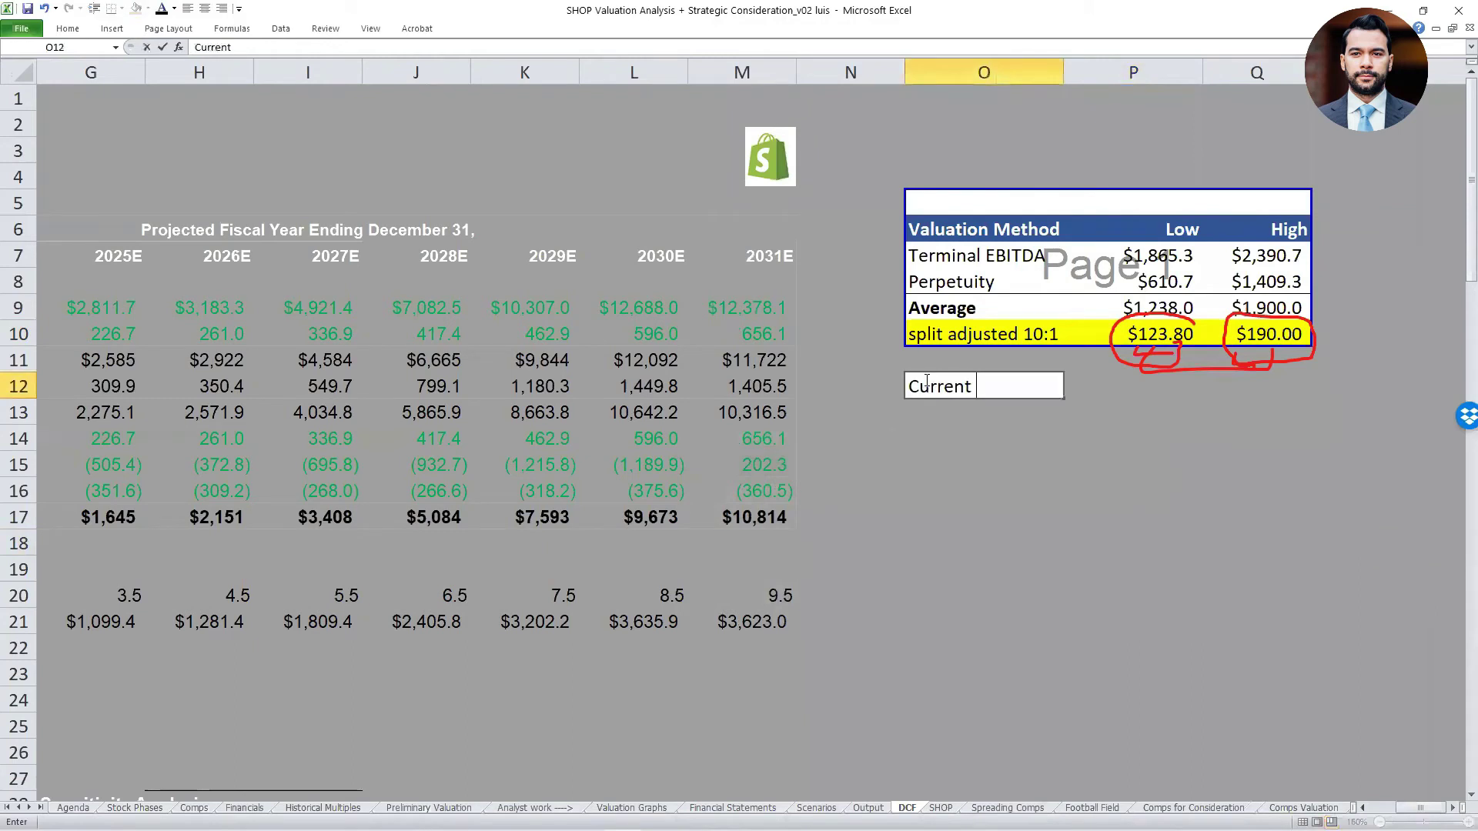
{"action": "type", "text": "share price"}
{"action": "key", "text": "Tab"}
{"action": "type", "text": "35"}
{"action": "key", "text": "ctrl+Return"}
{"action": "key", "text": "ctrl+c"}
{"action": "key", "text": "Right"}
{"action": "key", "text": "ctrl+v"}
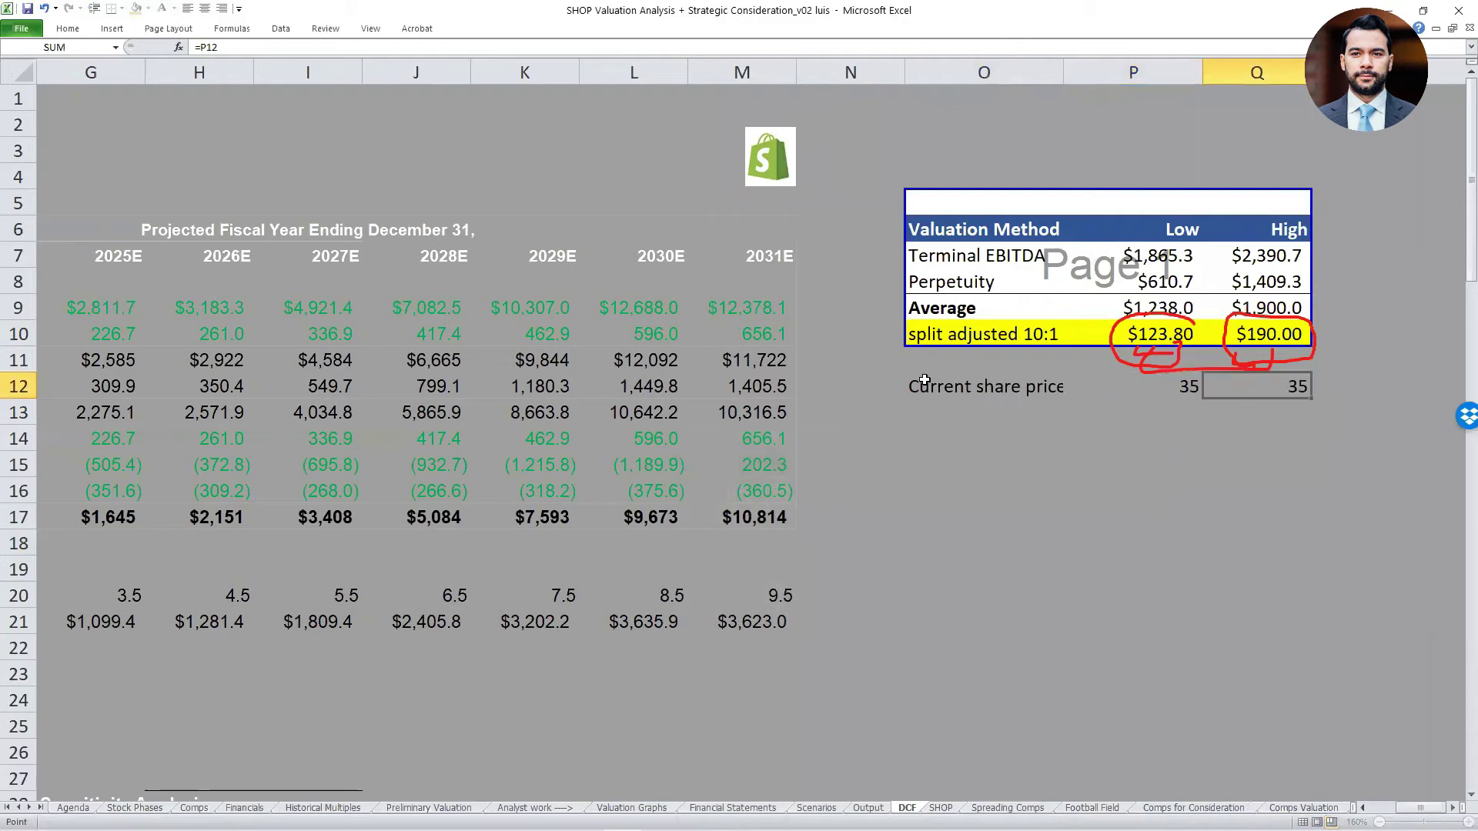
{"action": "left_click", "coordinate": [925, 379]}
Add a 'Potential return' row with =P10/P12-1 as a percentage, filled to Q11.
{"action": "key", "text": "Up"}
{"action": "type", "text": "P"}
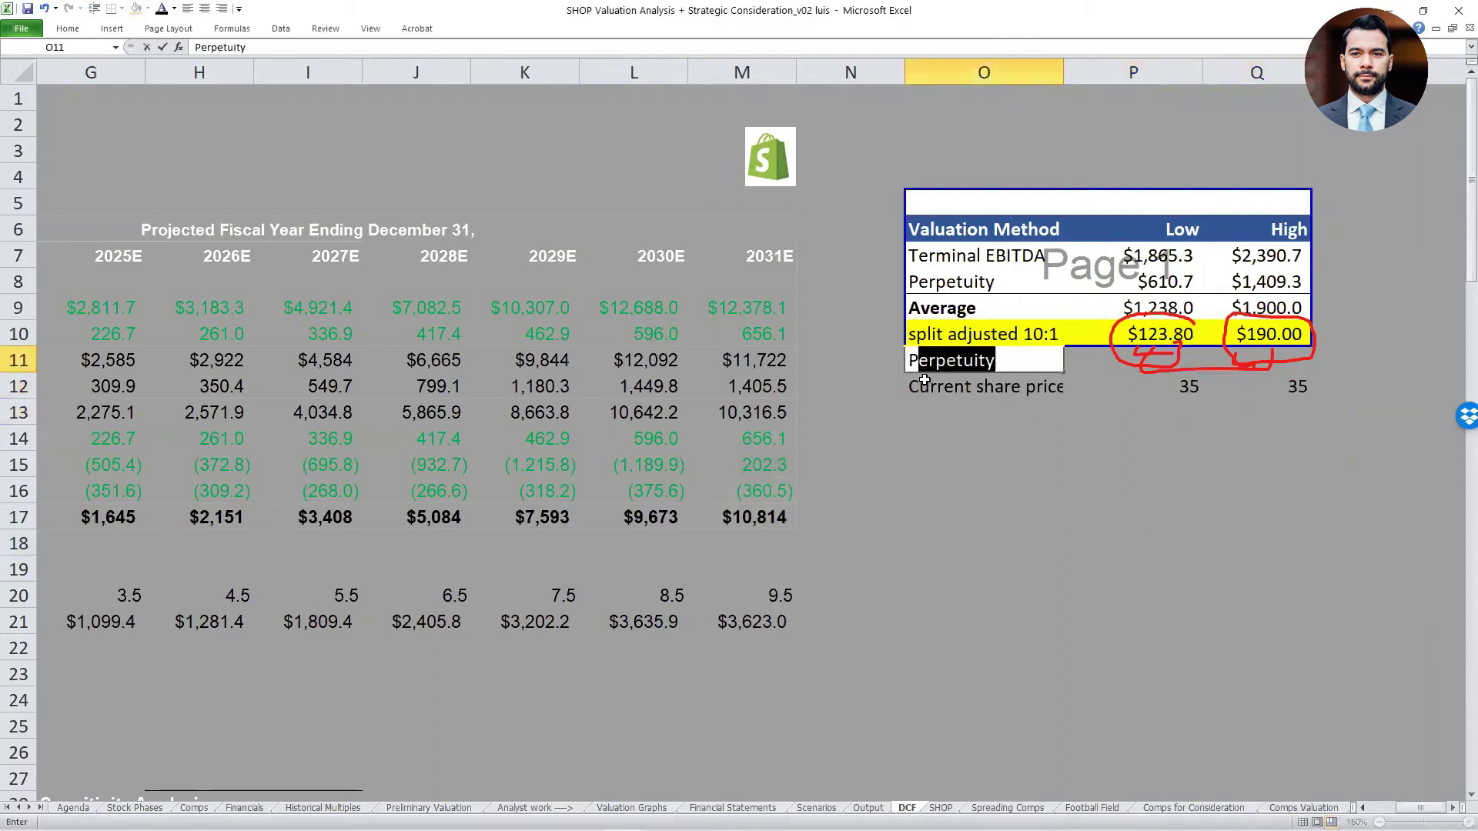
{"action": "type", "text": "otential return"}
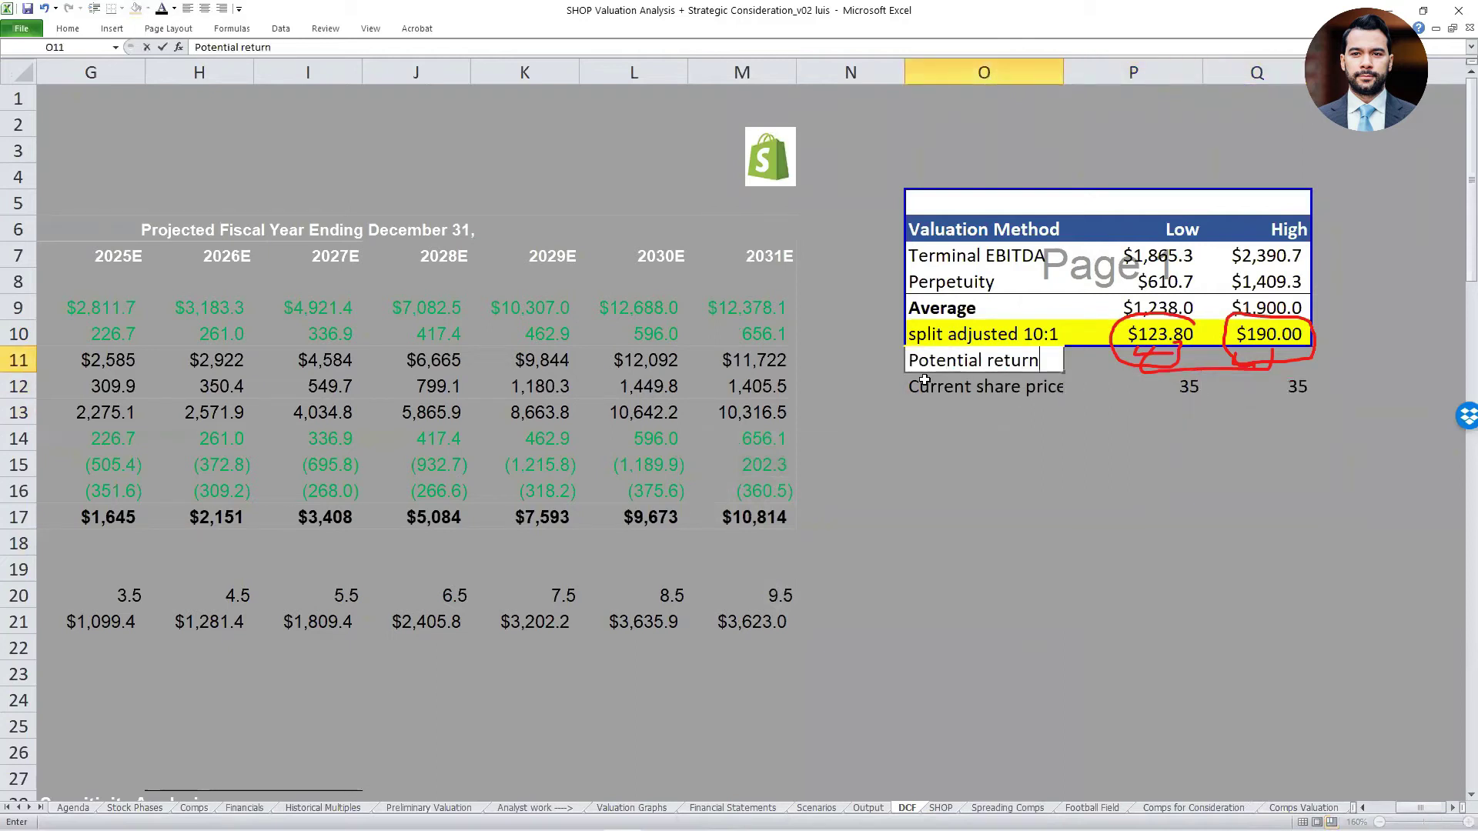
{"action": "key", "text": "Tab"}
{"action": "type", "text": "="}
{"action": "key", "text": "Up"}
{"action": "type", "text": "/"}
{"action": "key", "text": "Down"}
{"action": "type", "text": "-1"}
{"action": "key", "text": "ctrl+Return"}
{"action": "key", "text": "ctrl+shift+5"}
{"action": "key", "text": "shift+Right"}
{"action": "key", "text": "ctrl+r"}
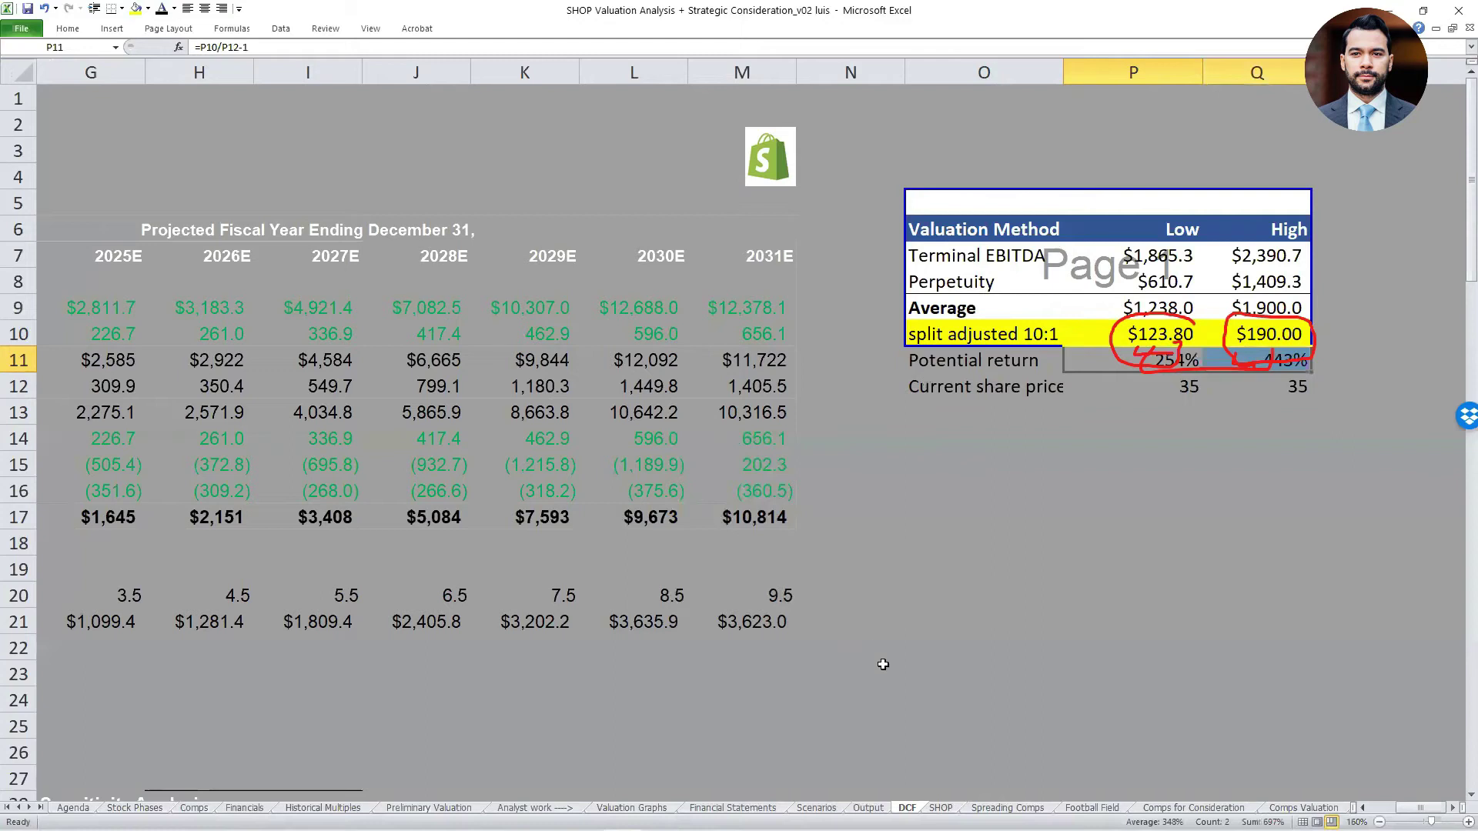
{"action": "key", "text": "Escape"}
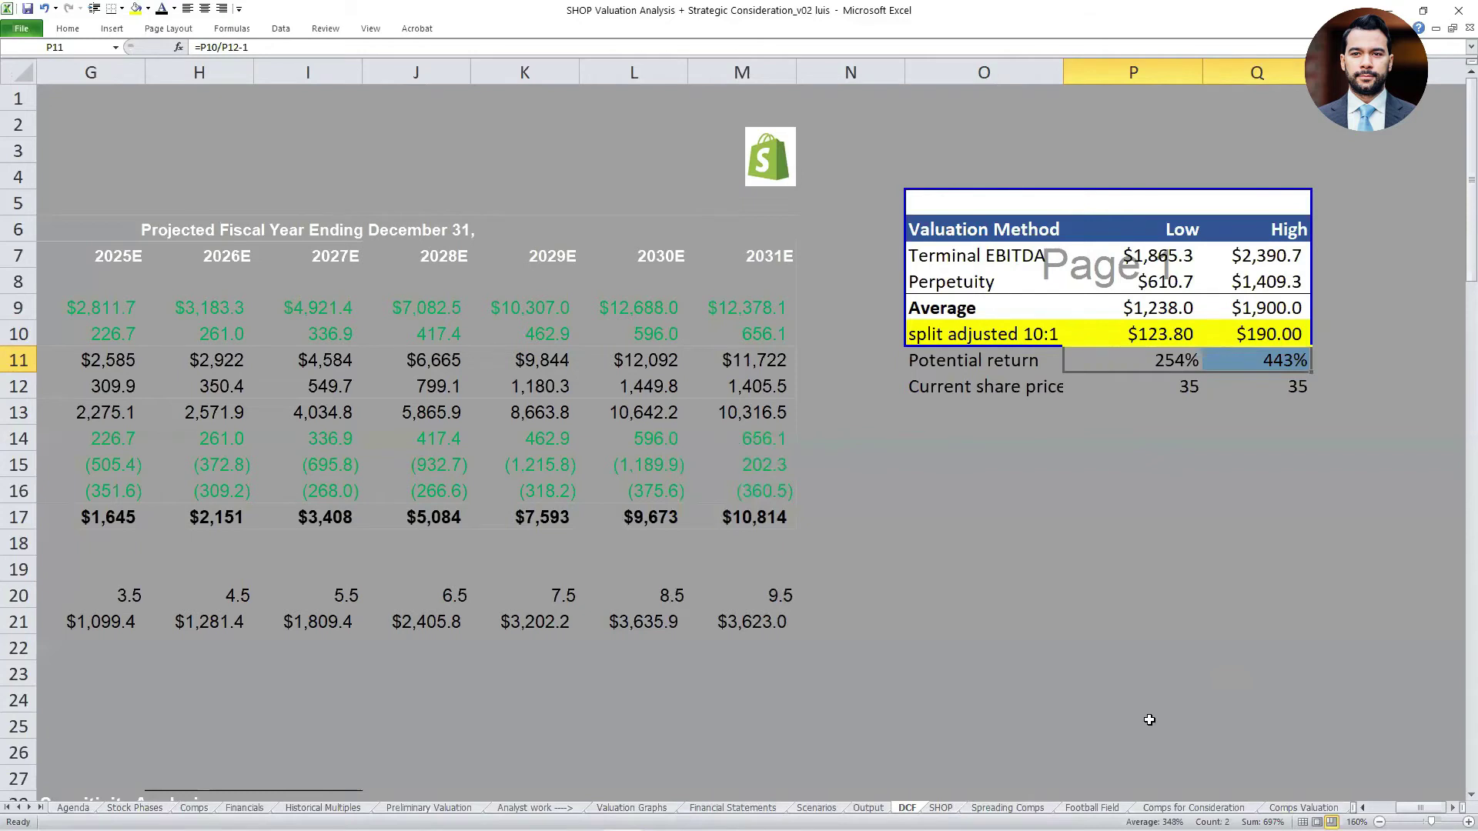
Format the P12:Q12 share prices as currency, showing $35.00.
{"action": "key", "text": "shift+Left"}
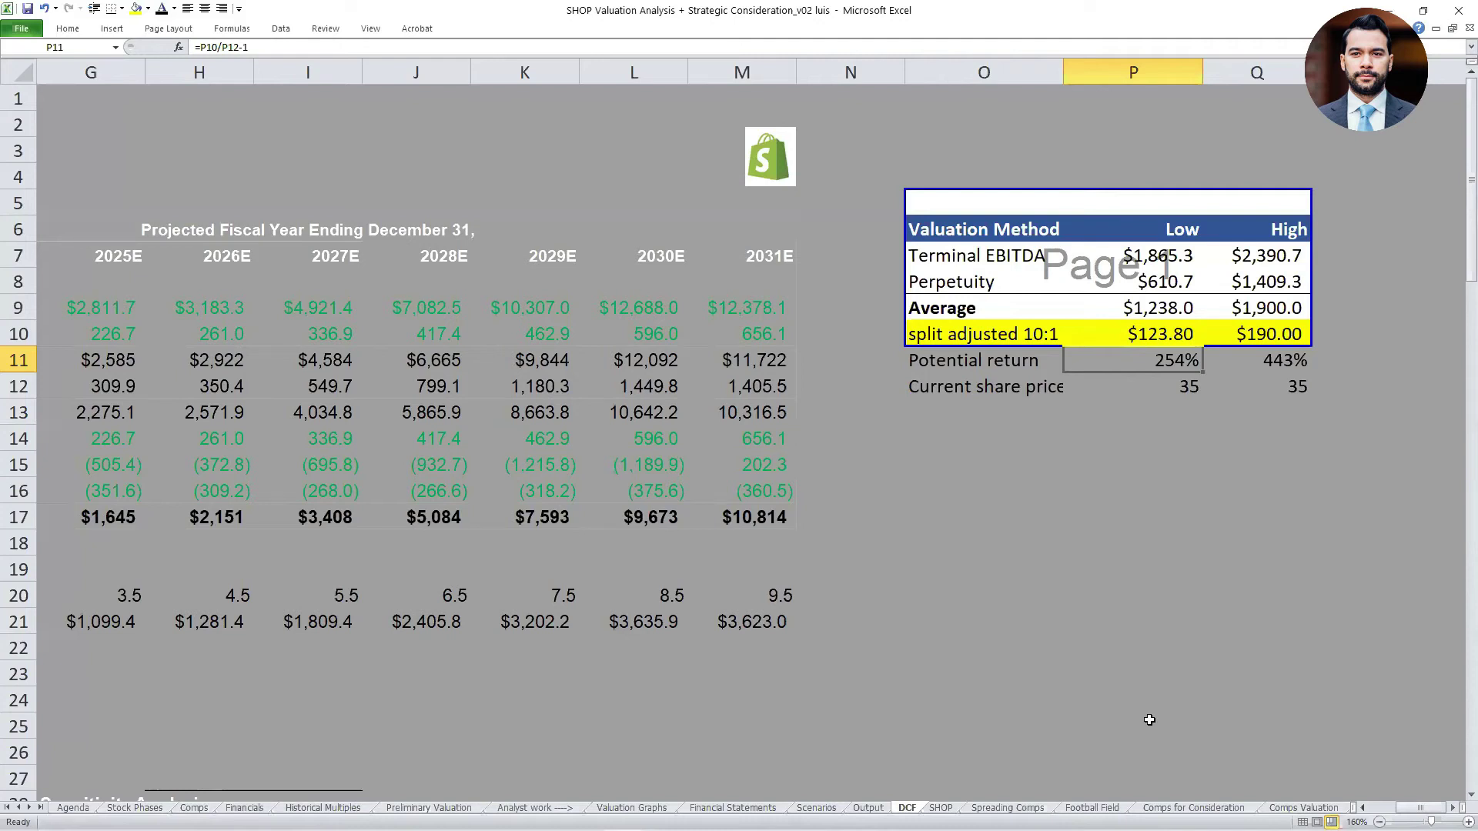
{"action": "key", "text": "Left"}
{"action": "key", "text": "shift+Right"}
{"action": "key", "text": "shift+Right"}
{"action": "key", "text": "Down"}
{"action": "key", "text": "Right"}
{"action": "key", "text": "shift+Right"}
{"action": "key", "text": "ctrl+shift+4"}
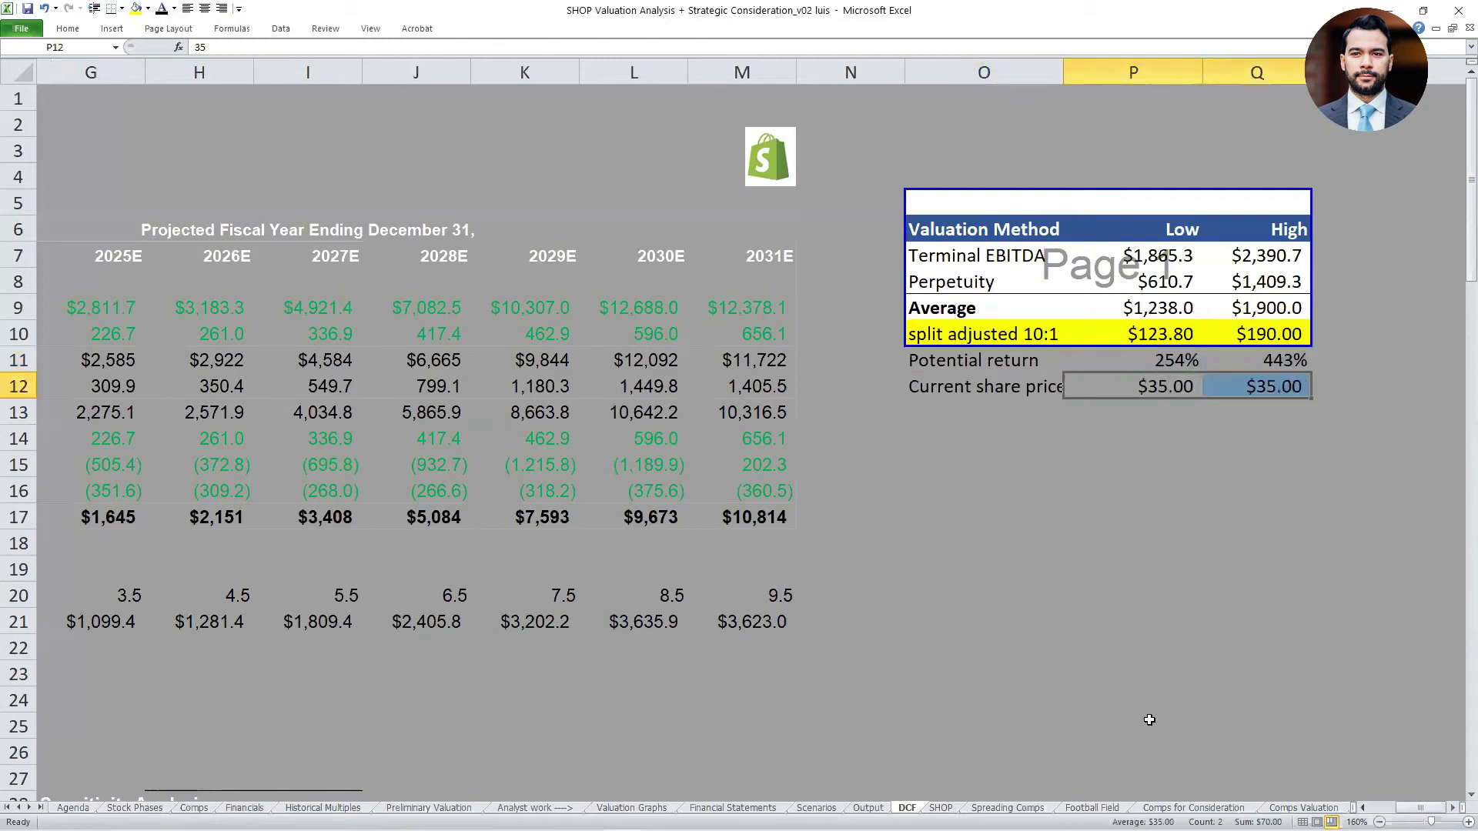
Advance two sheets to the Football Field sheet.
{"action": "key", "text": "Up"}
{"action": "key", "text": "shift+Right"}
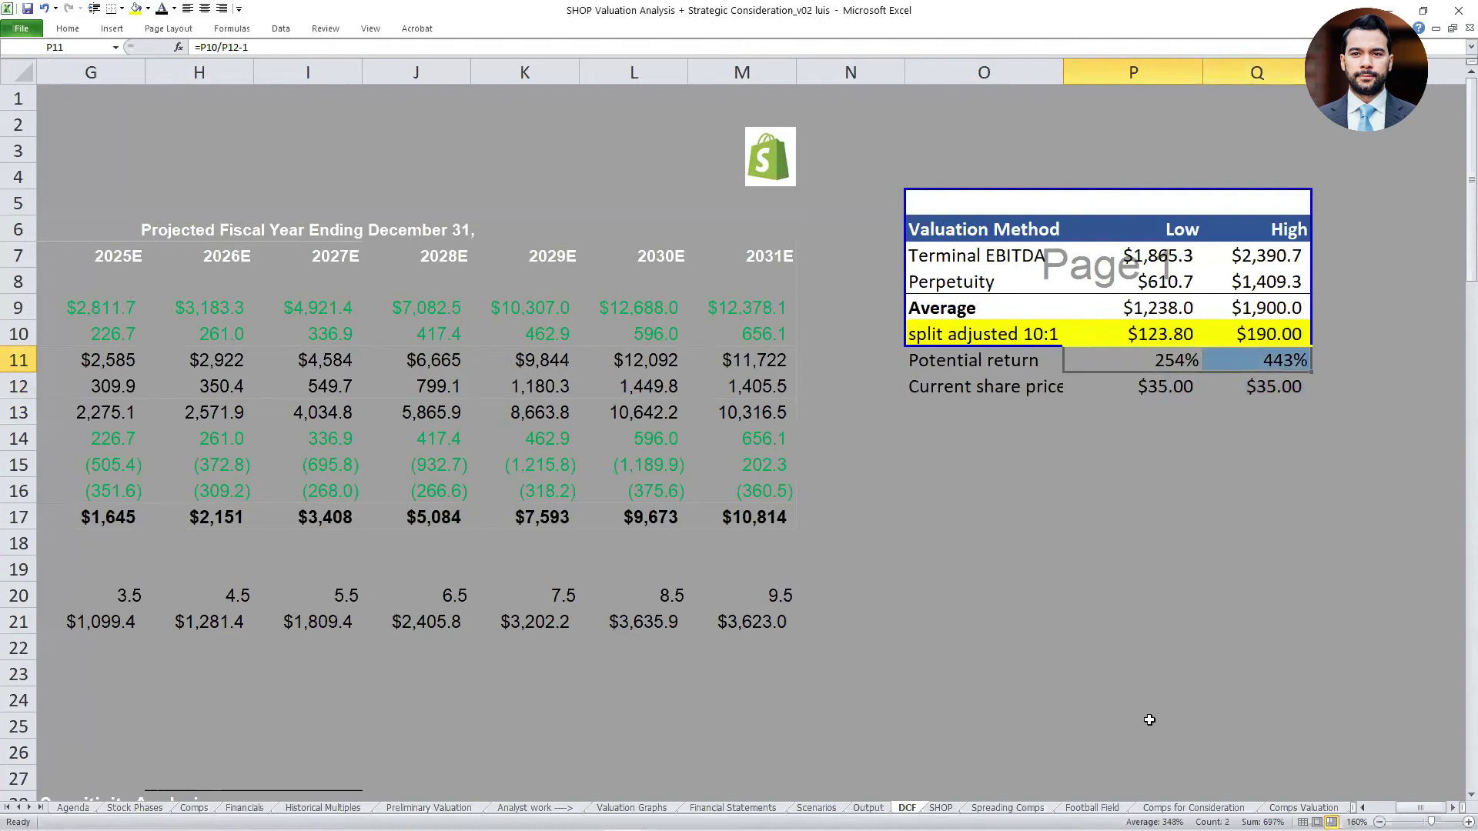
{"action": "key", "text": "ctrl+Page_Down"}
{"action": "key", "text": "ctrl+Page_Down"}
{"action": "key", "text": "ctrl+Page_Down"}
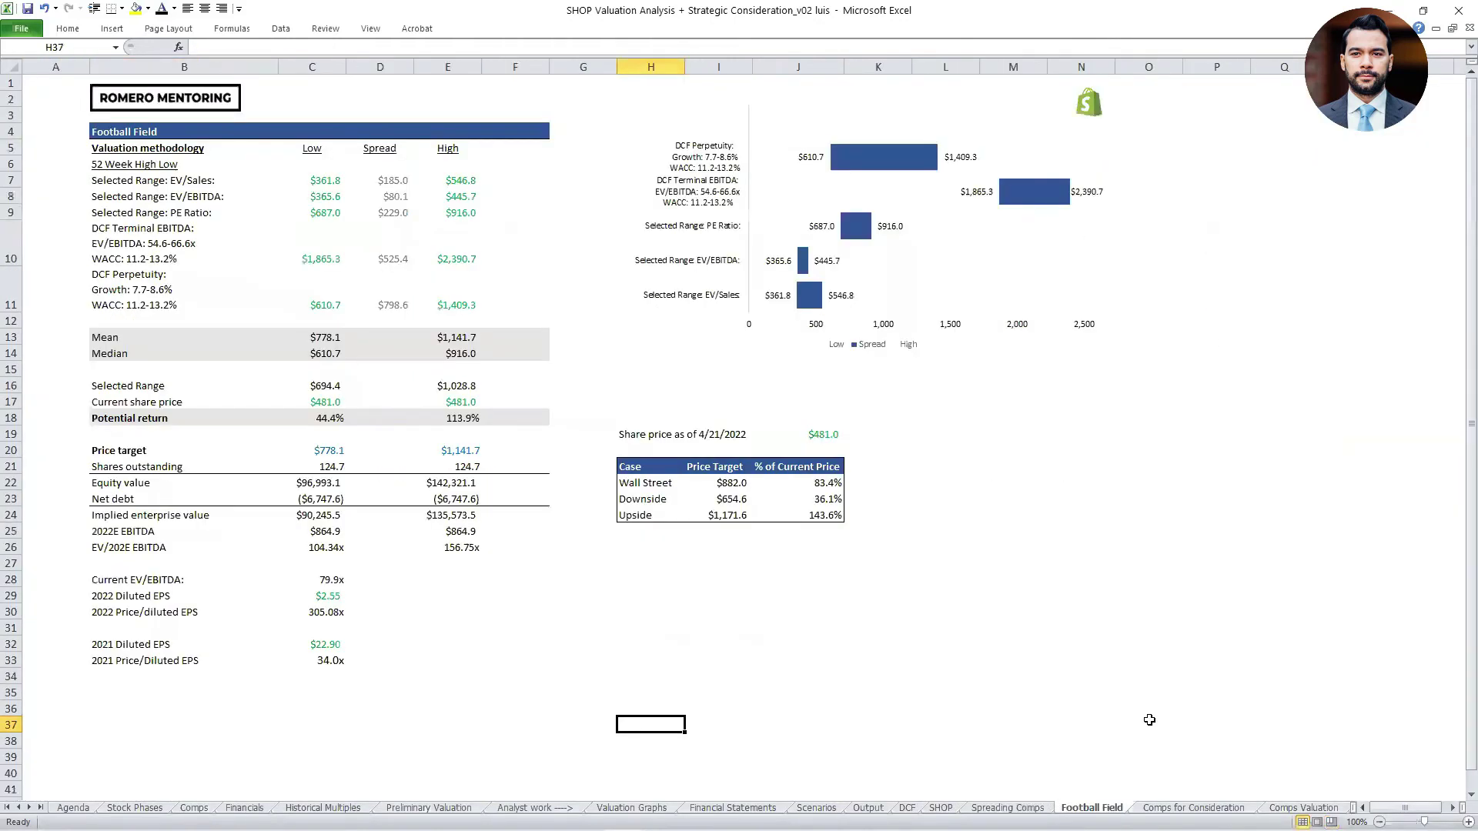
{"action": "key", "text": "ctrl+Page_Down"}
{"action": "key", "text": "ctrl+Page_Down"}
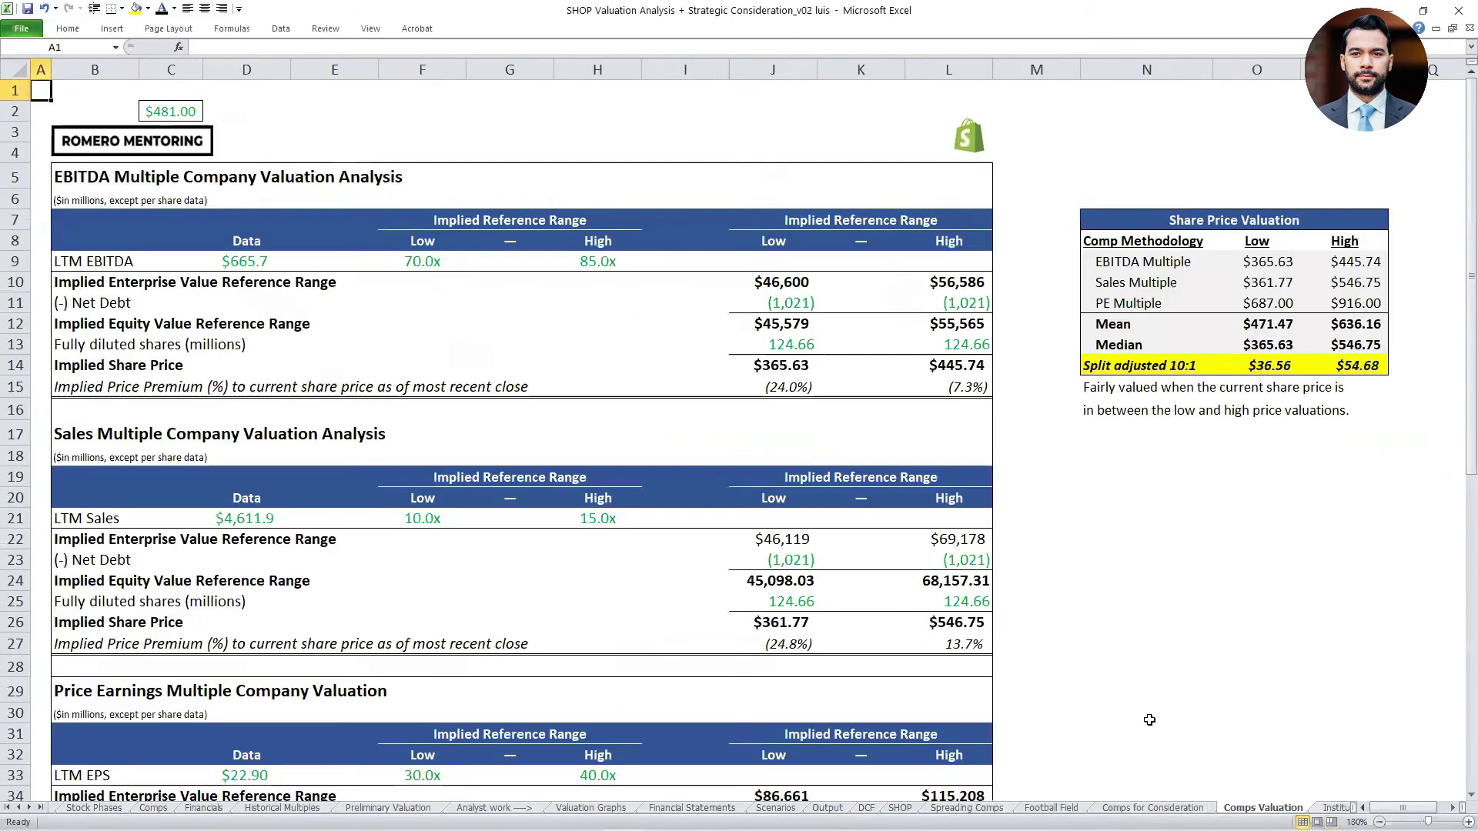
Inspect the Comps Valuation median and split-adjusted low/high price formulas without changing them.
{"action": "key", "text": "Right"}
{"action": "key", "text": "Right"}
{"action": "key", "text": "Right"}
{"action": "key", "text": "Right"}
{"action": "key", "text": "Right"}
{"action": "key", "text": "Right"}
{"action": "key", "text": "Right"}
{"action": "key", "text": "Right"}
{"action": "key", "text": "Right"}
{"action": "key", "text": "Right"}
{"action": "key", "text": "Right"}
{"action": "key", "text": "Right"}
{"action": "key", "text": "Right"}
{"action": "key", "text": "Right"}
{"action": "key", "text": "Down"}
{"action": "key", "text": "Down"}
{"action": "key", "text": "Down"}
{"action": "key", "text": "Down"}
{"action": "key", "text": "Down"}
{"action": "key", "text": "Down"}
{"action": "key", "text": "Down"}
{"action": "key", "text": "Down"}
{"action": "key", "text": "Down"}
{"action": "key", "text": "Down"}
{"action": "key", "text": "Down"}
{"action": "key", "text": "Down"}
{"action": "key", "text": "Down"}
{"action": "key", "text": "Left"}
{"action": "key", "text": "Up"}
{"action": "key", "text": "F2"}
{"action": "key", "text": "Return"}
{"action": "key", "text": "F2"}
{"action": "key", "text": "Tab"}
{"action": "key", "text": "F2"}
{"action": "key", "text": "shift+Tab"}
{"action": "key", "text": "F2"}
{"action": "key", "text": "shift+Tab"}
{"action": "key", "text": "shift+Tab"}
{"action": "key", "text": "Tab"}
{"action": "key", "text": "Tab"}
{"action": "key", "text": "F2"}
{"action": "key", "text": "Tab"}
{"action": "key", "text": "F2"}
Move the two-line 'Fairly valued…' note from N15:N16 down to N29.
{"action": "key", "text": "Return"}
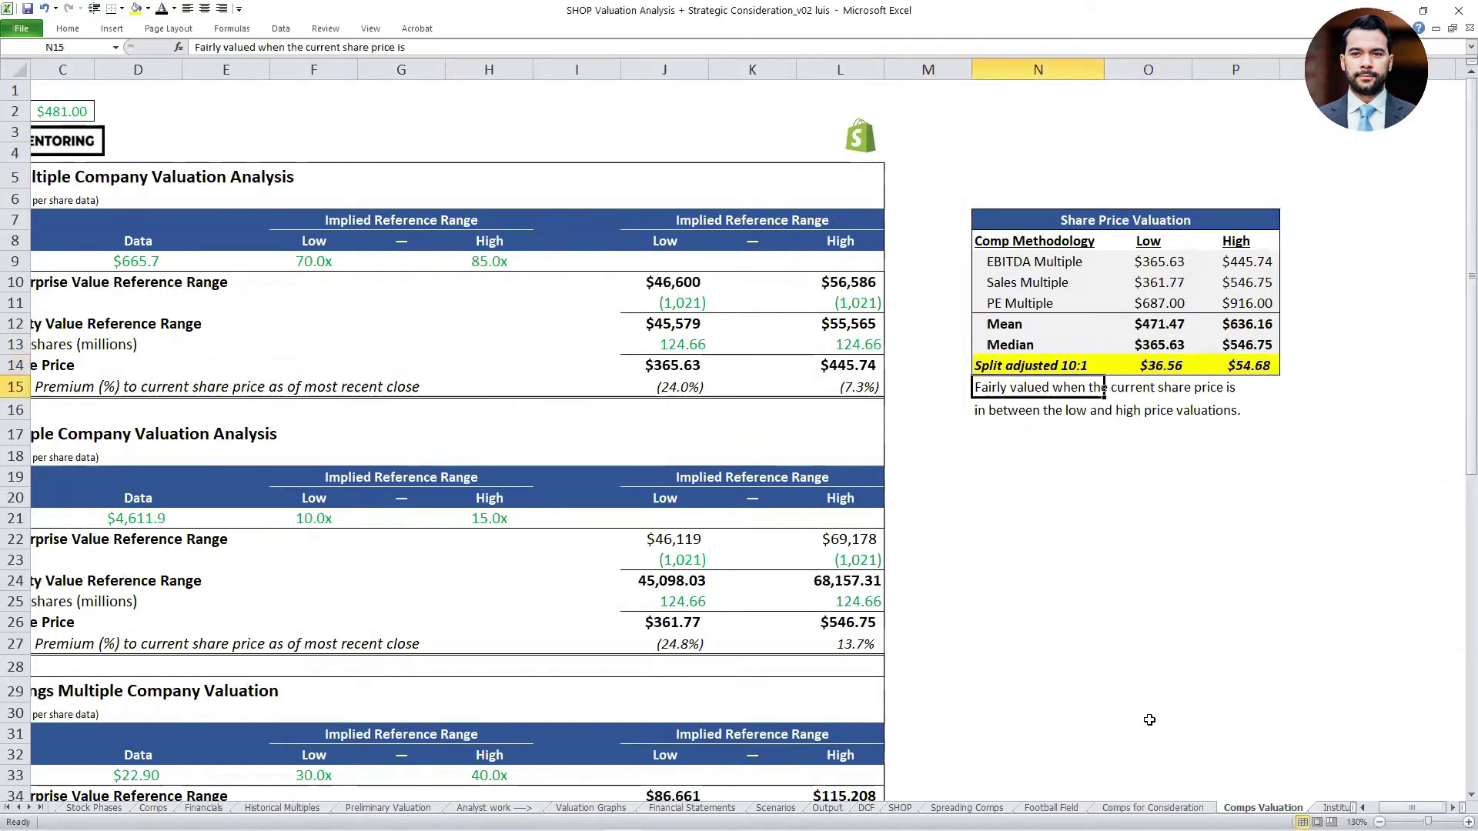
{"action": "key", "text": "shift+Down"}
{"action": "key", "text": "ctrl+c"}
{"action": "key", "text": "Down"}
{"action": "key", "text": "Down"}
{"action": "key", "text": "Down"}
{"action": "key", "text": "Down"}
{"action": "key", "text": "Down"}
{"action": "key", "text": "Down"}
{"action": "key", "text": "Down"}
{"action": "key", "text": "Down"}
{"action": "key", "text": "Down"}
{"action": "key", "text": "Down"}
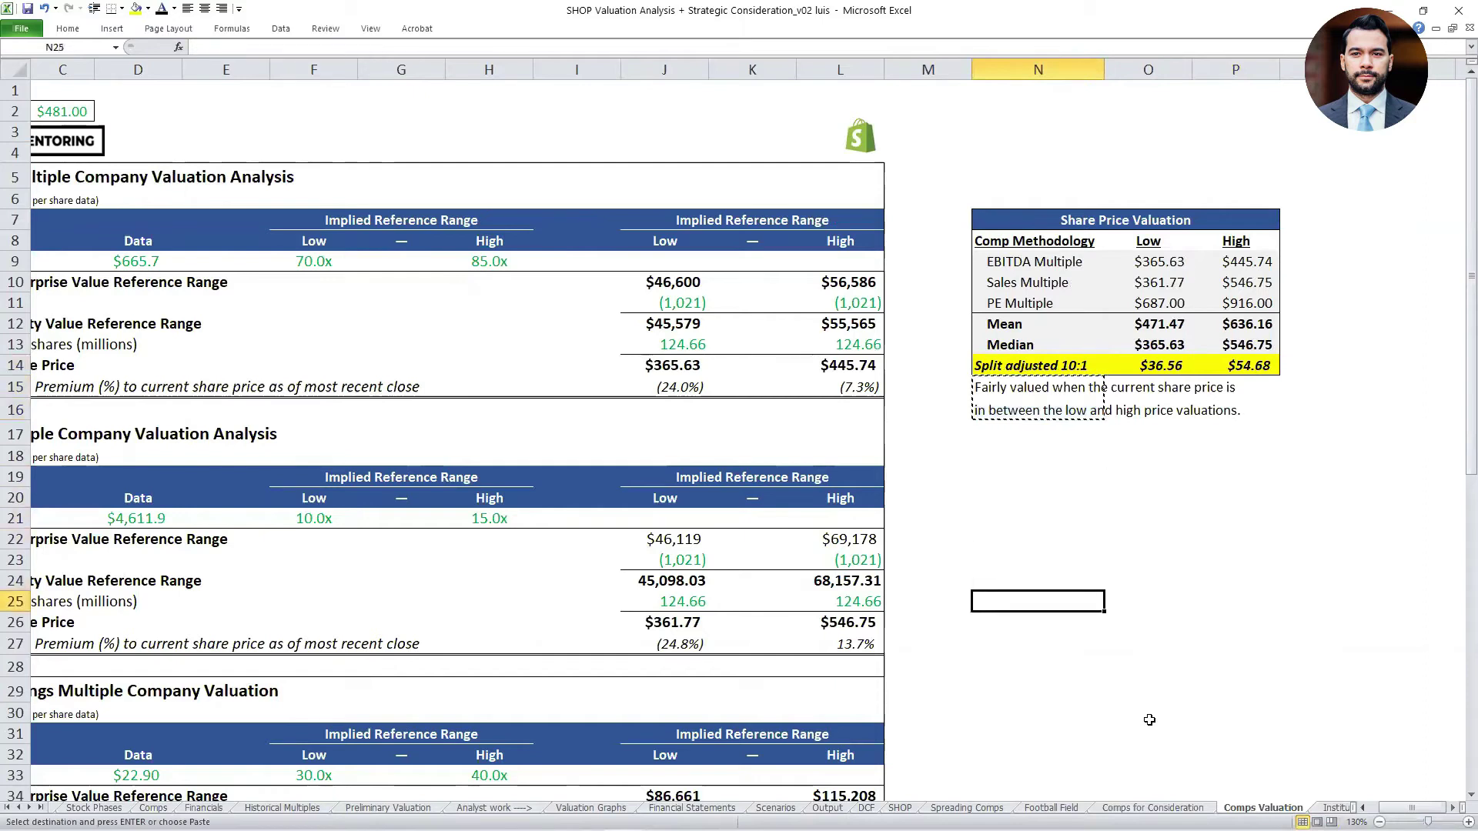
{"action": "key", "text": "Down"}
{"action": "key", "text": "Down"}
{"action": "key", "text": "Down"}
{"action": "key", "text": "Down"}
{"action": "key", "text": "ctrl+v"}
Recheck the split-adjusted low and high price formulas in O14 and P14.
{"action": "key", "text": "ctrl+Up"}
{"action": "key", "text": "shift+Right"}
{"action": "key", "text": "shift+Right"}
{"action": "key", "text": "shift+Left"}
{"action": "key", "text": "shift+Left"}
{"action": "key", "text": "shift+Right"}
{"action": "key", "text": "shift+Right"}
{"action": "key", "text": "Right"}
{"action": "key", "text": "Right"}
{"action": "key", "text": "Left"}
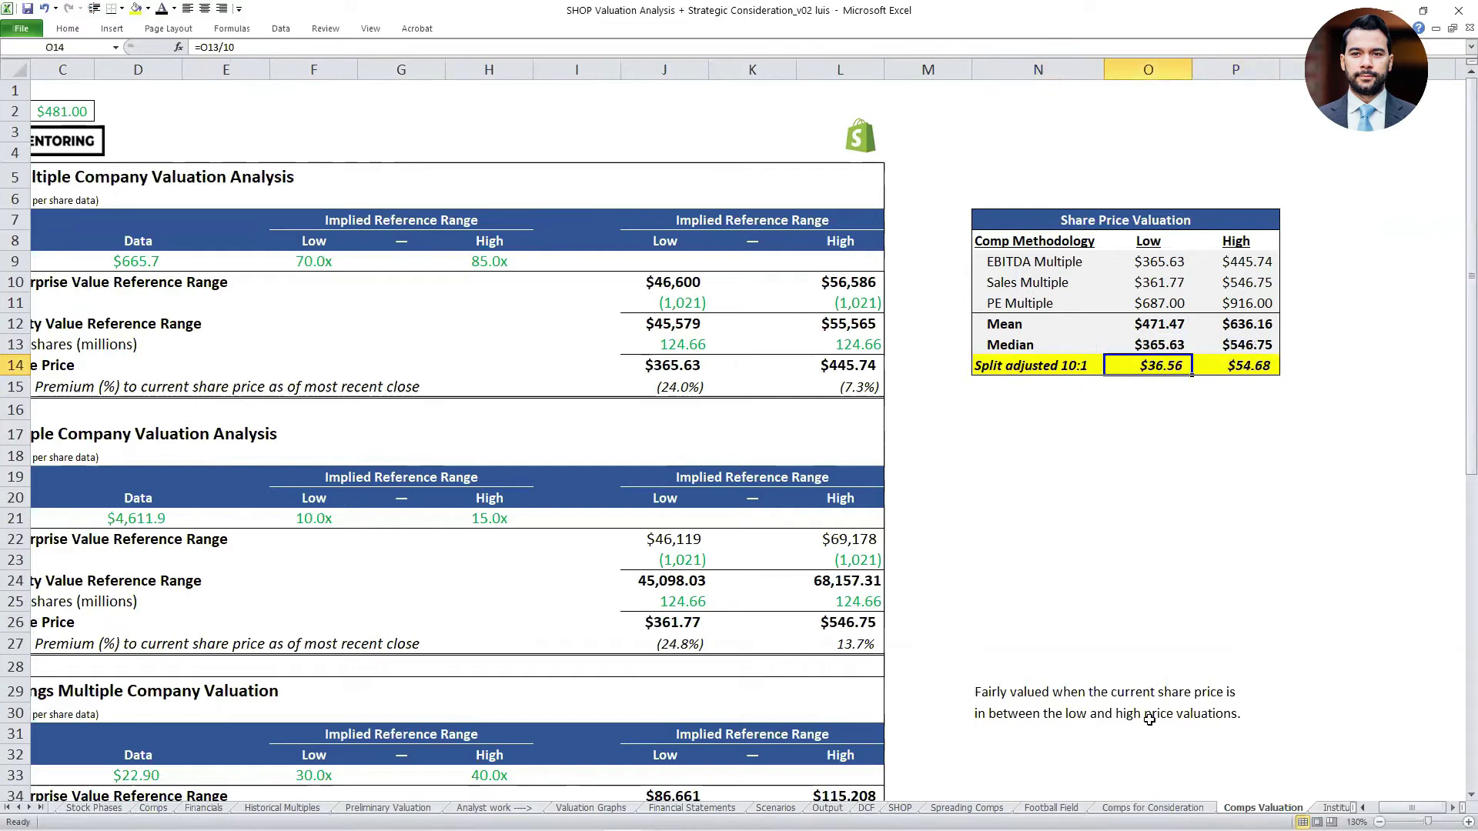
{"action": "key", "text": "F2"}
{"action": "key", "text": "Escape"}
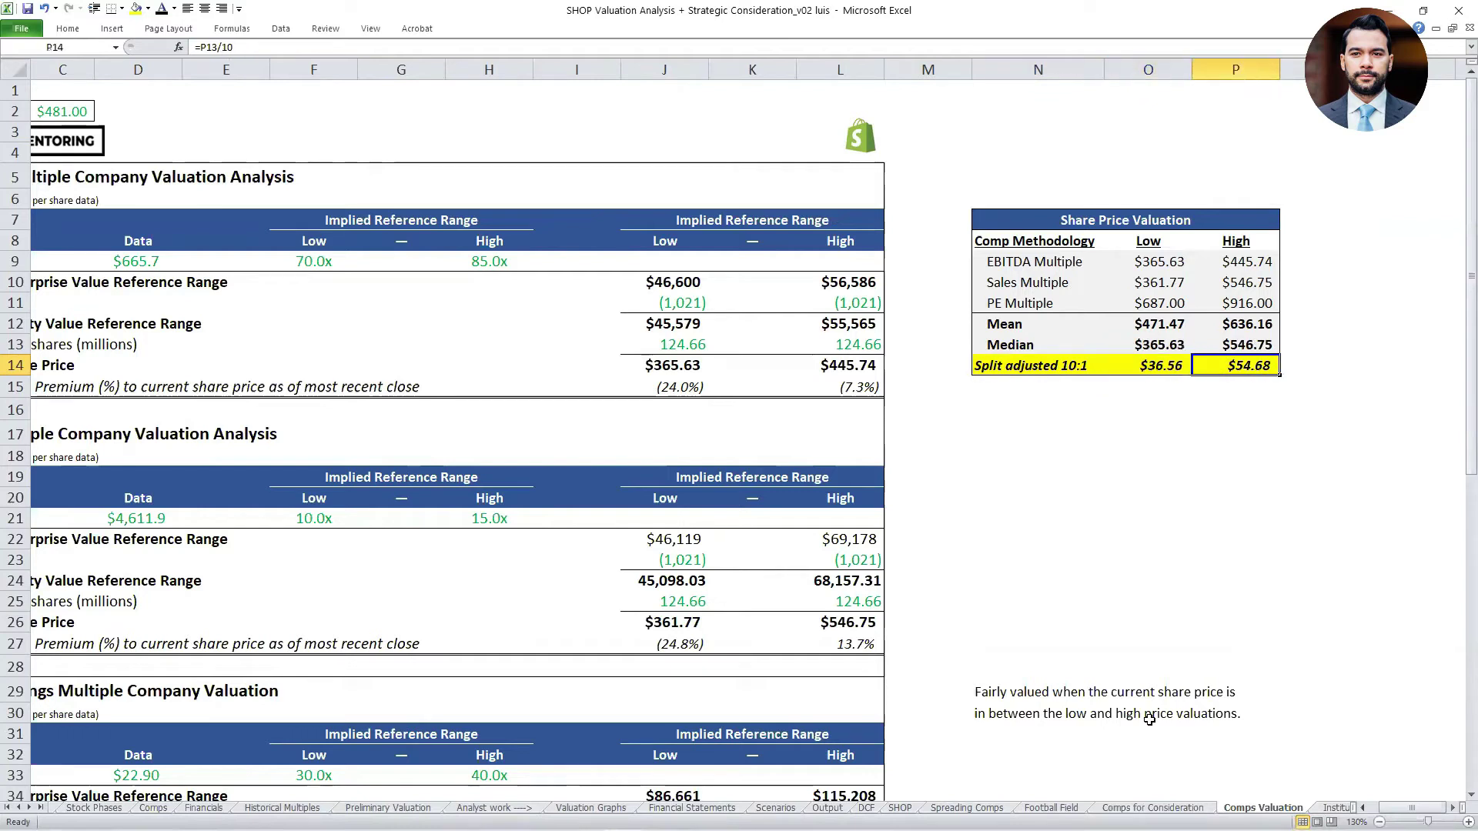
{"action": "key", "text": "F2"}
{"action": "key", "text": "Escape"}
Review the low and high median formulas and the Split adjusted 10:1 row again.
{"action": "key", "text": "Up"}
{"action": "key", "text": "F2"}
{"action": "key", "text": "Escape"}
{"action": "key", "text": "Right"}
{"action": "key", "text": "F2"}
{"action": "key", "text": "Escape"}
{"action": "key", "text": "Left"}
{"action": "key", "text": "Down"}
{"action": "key", "text": "F2"}
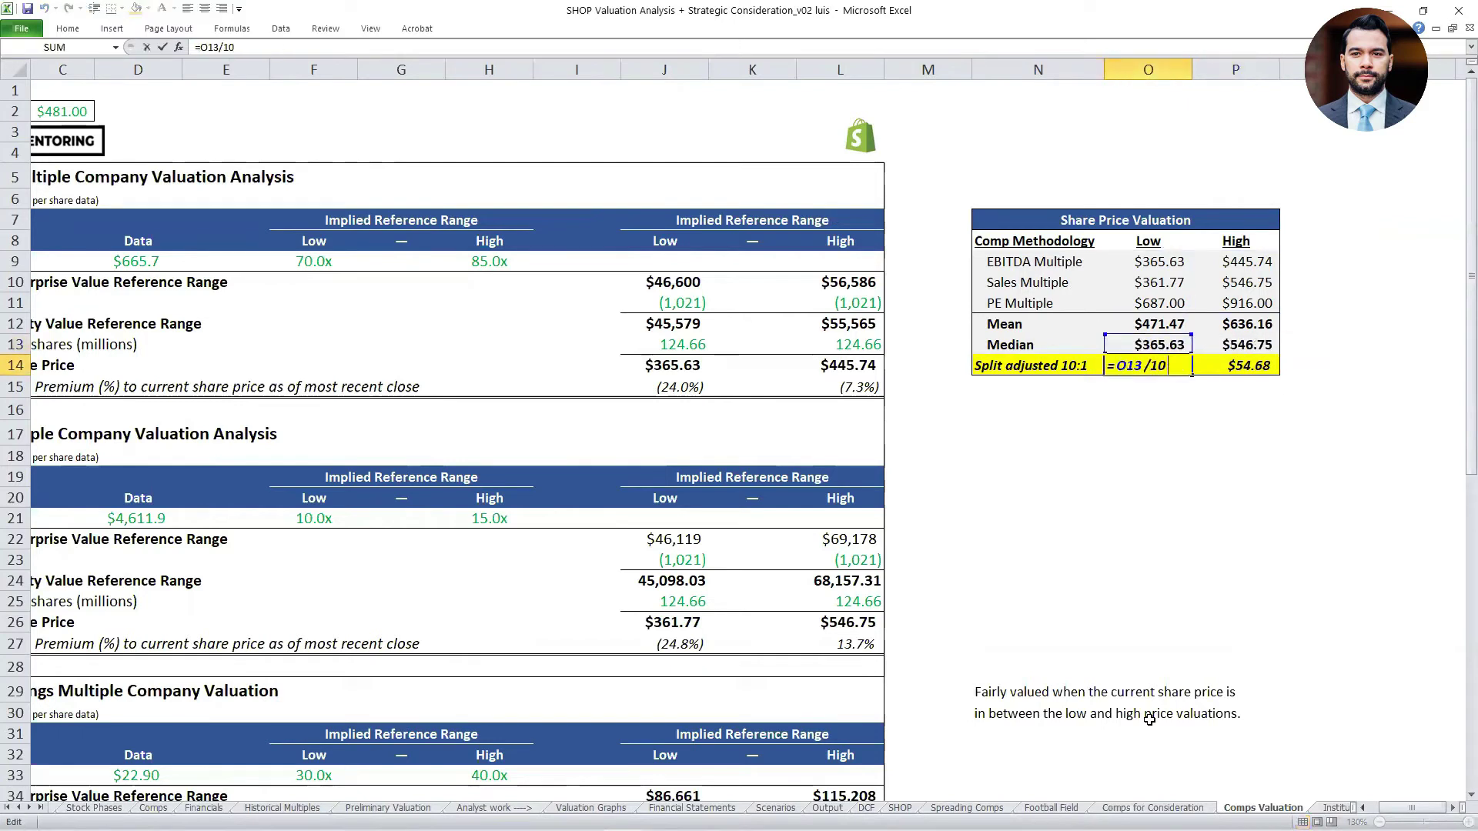
{"action": "key", "text": "Escape"}
{"action": "key", "text": "Left"}
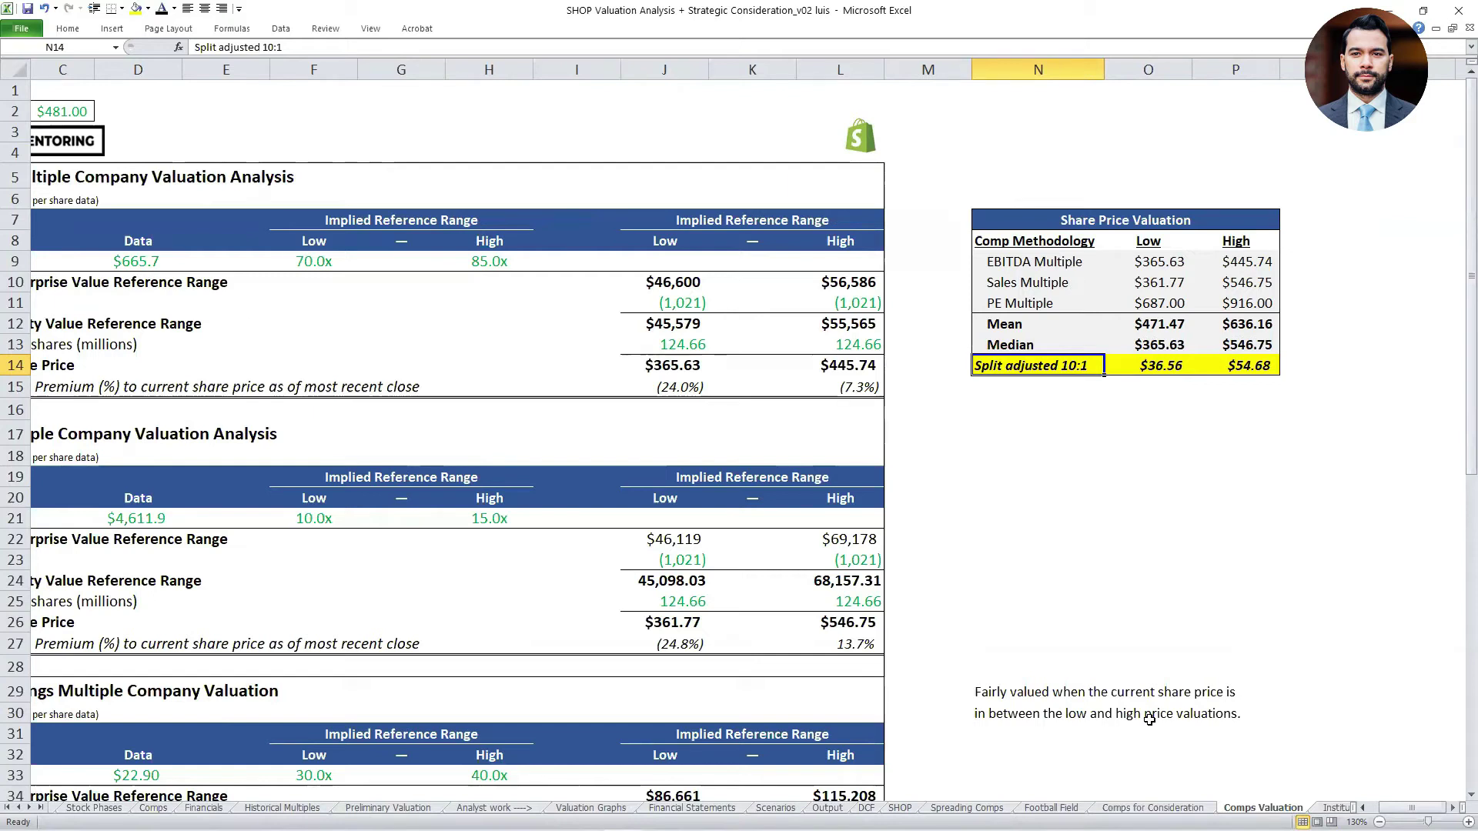
{"action": "key", "text": "Right"}
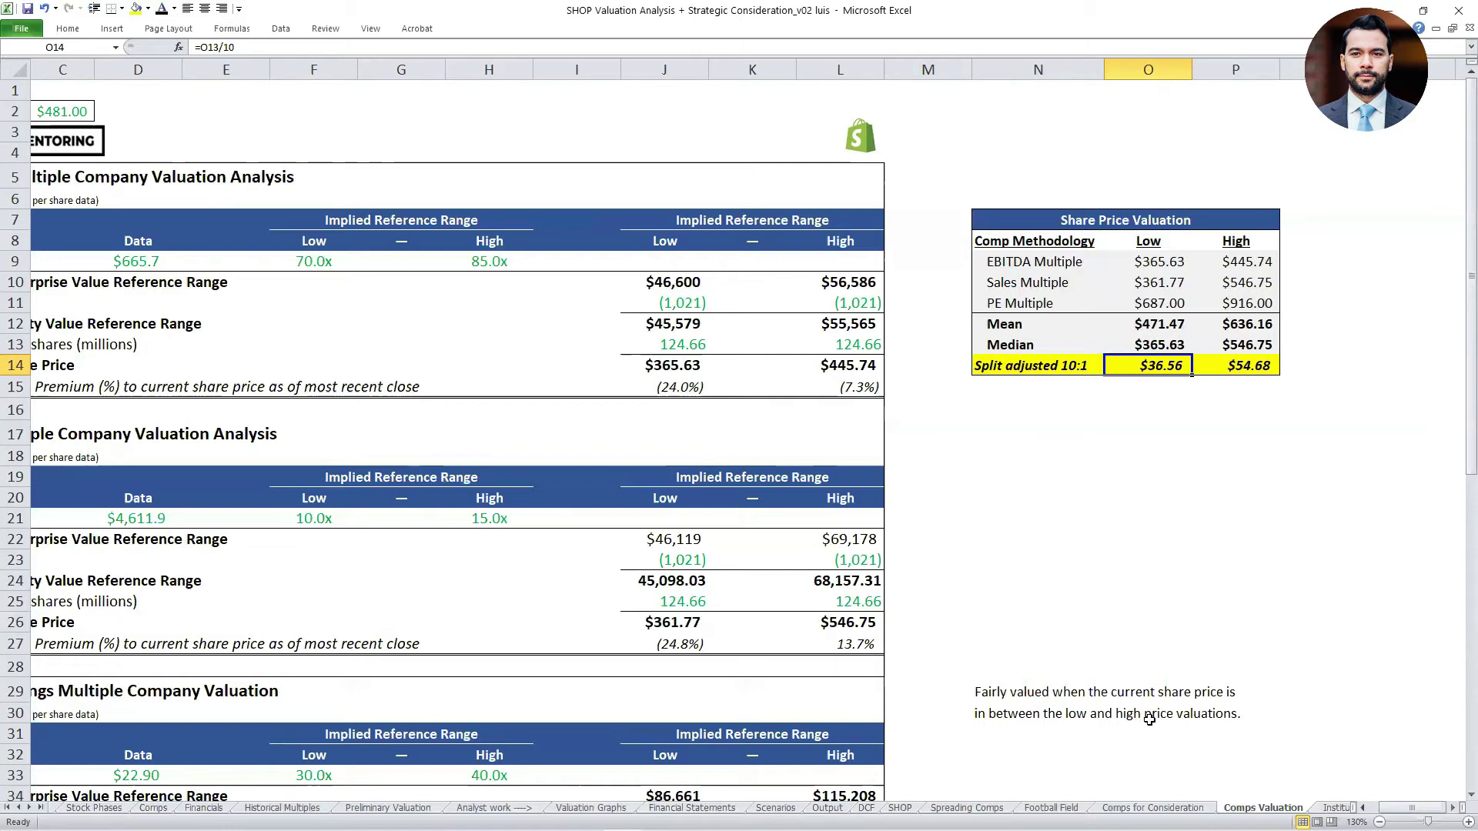
{"action": "key", "text": "Down"}
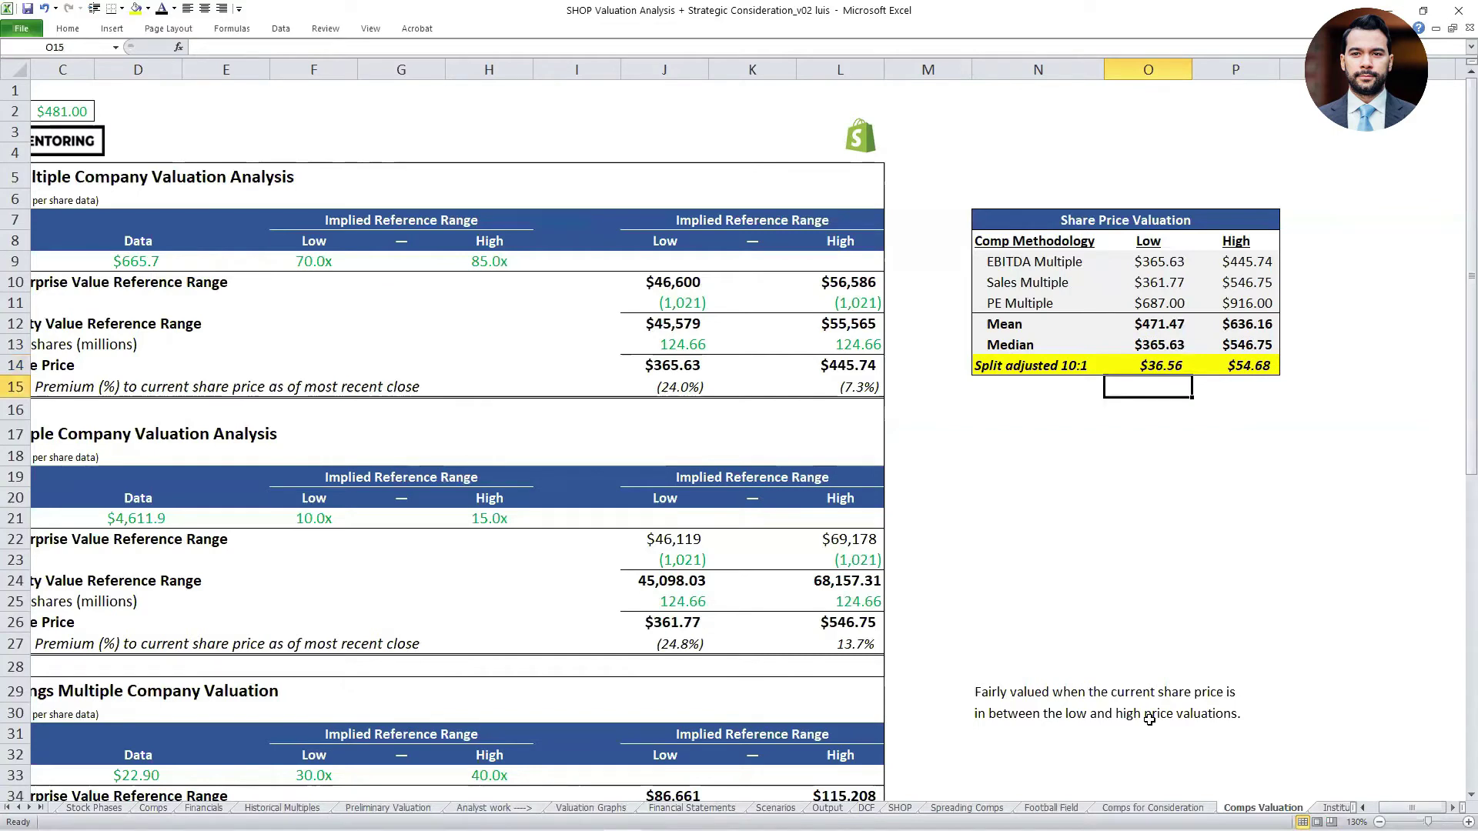
Return to the DCF sheet's Current share price row.
{"action": "key", "text": "ctrl+Page_Up"}
{"action": "key", "text": "ctrl+Page_Up"}
{"action": "key", "text": "ctrl+Page_Up"}
{"action": "key", "text": "ctrl+Page_Up"}
{"action": "key", "text": "ctrl+Page_Up"}
{"action": "key", "text": "Left"}
{"action": "key", "text": "Left"}
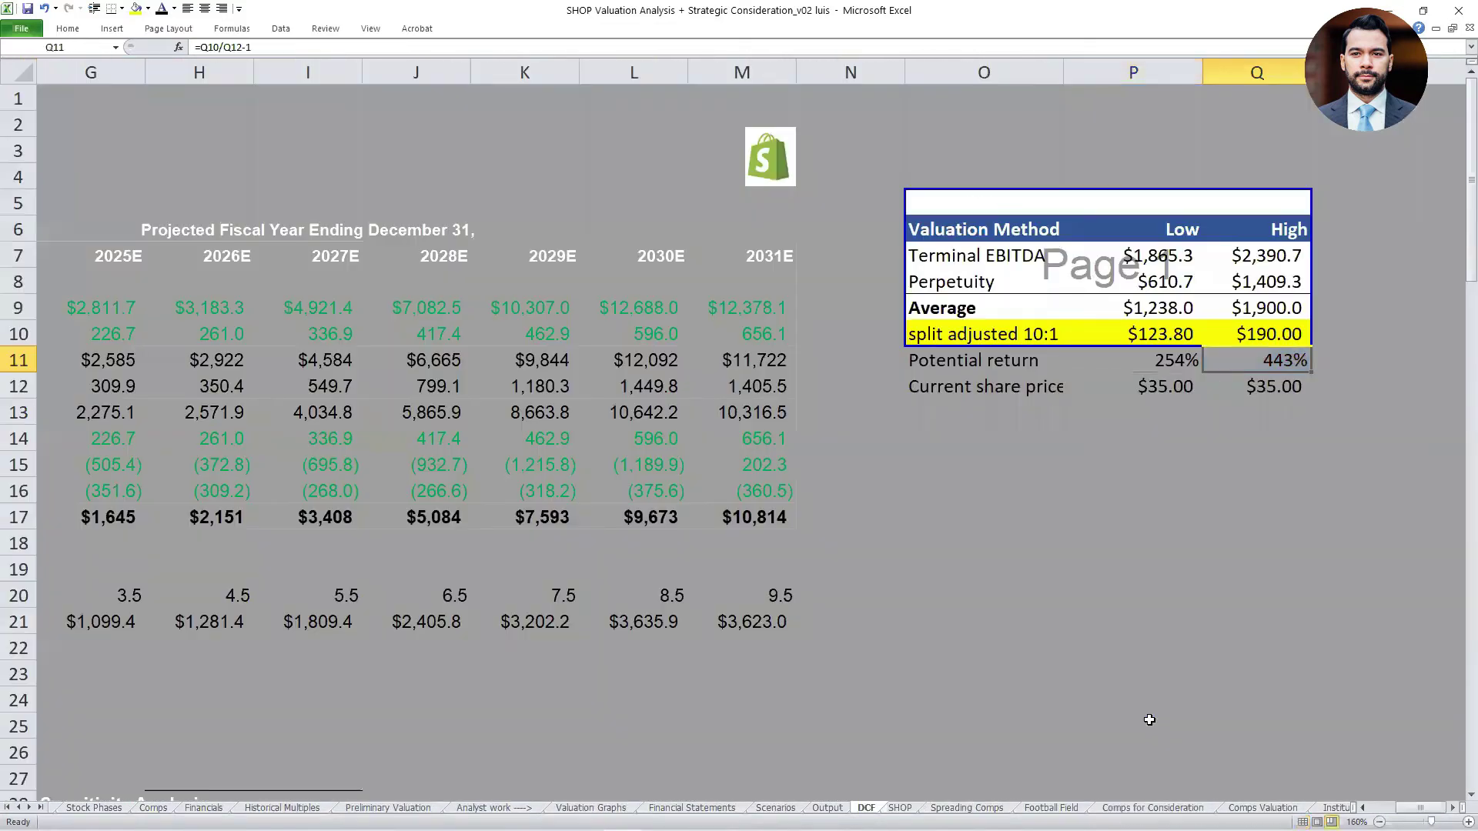
{"action": "key", "text": "Down"}
Copy the DCF $35.00 current share price row into Comps Valuation N15.
{"action": "key", "text": "shift+Right"}
{"action": "key", "text": "shift+Right"}
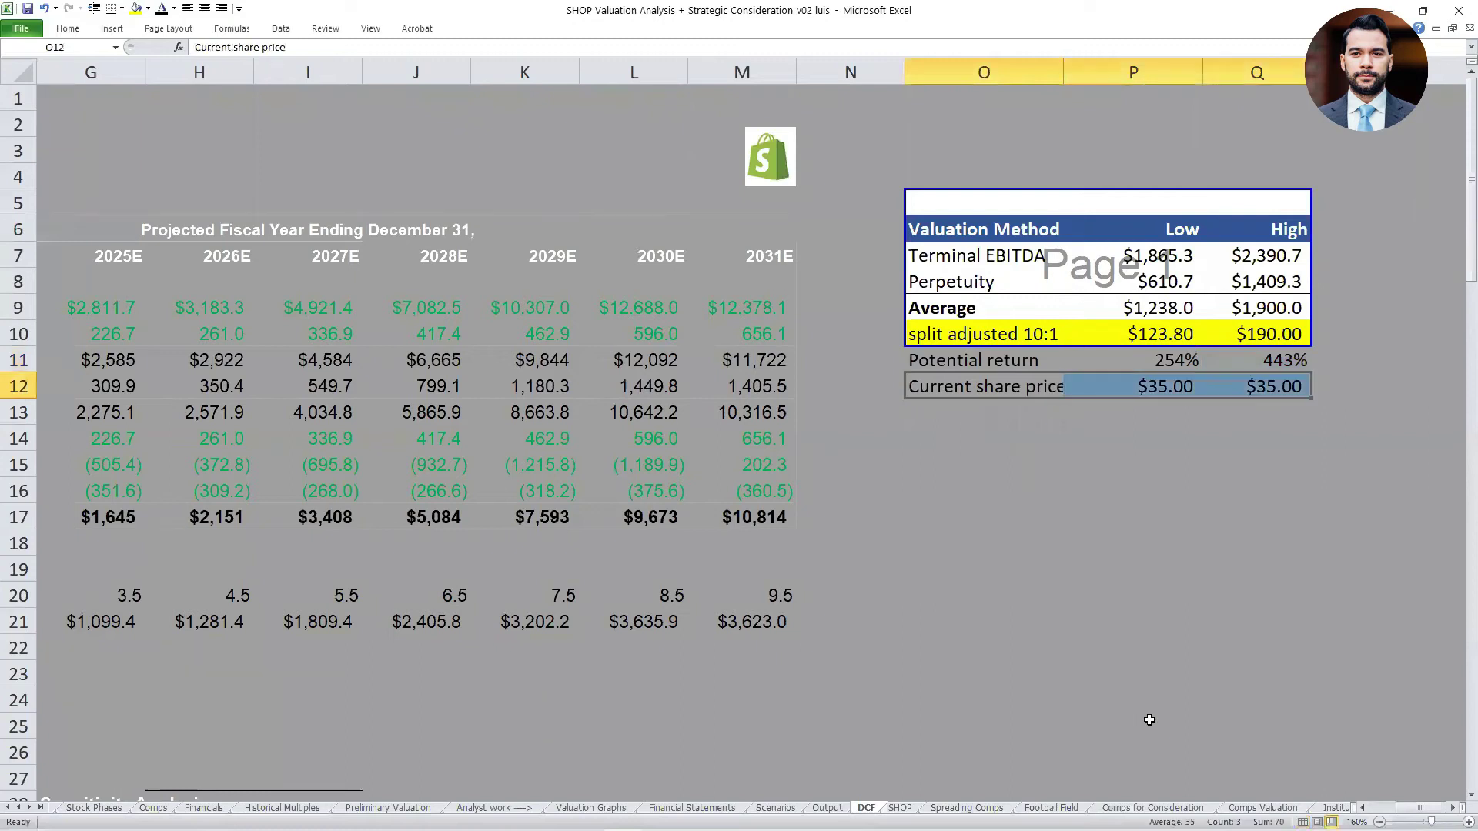
{"action": "key", "text": "ctrl+c"}
{"action": "key", "text": "ctrl+Page_Down"}
{"action": "key", "text": "ctrl+Page_Down"}
{"action": "key", "text": "ctrl+Page_Down"}
{"action": "key", "text": "ctrl+Page_Down"}
{"action": "key", "text": "ctrl+Page_Down"}
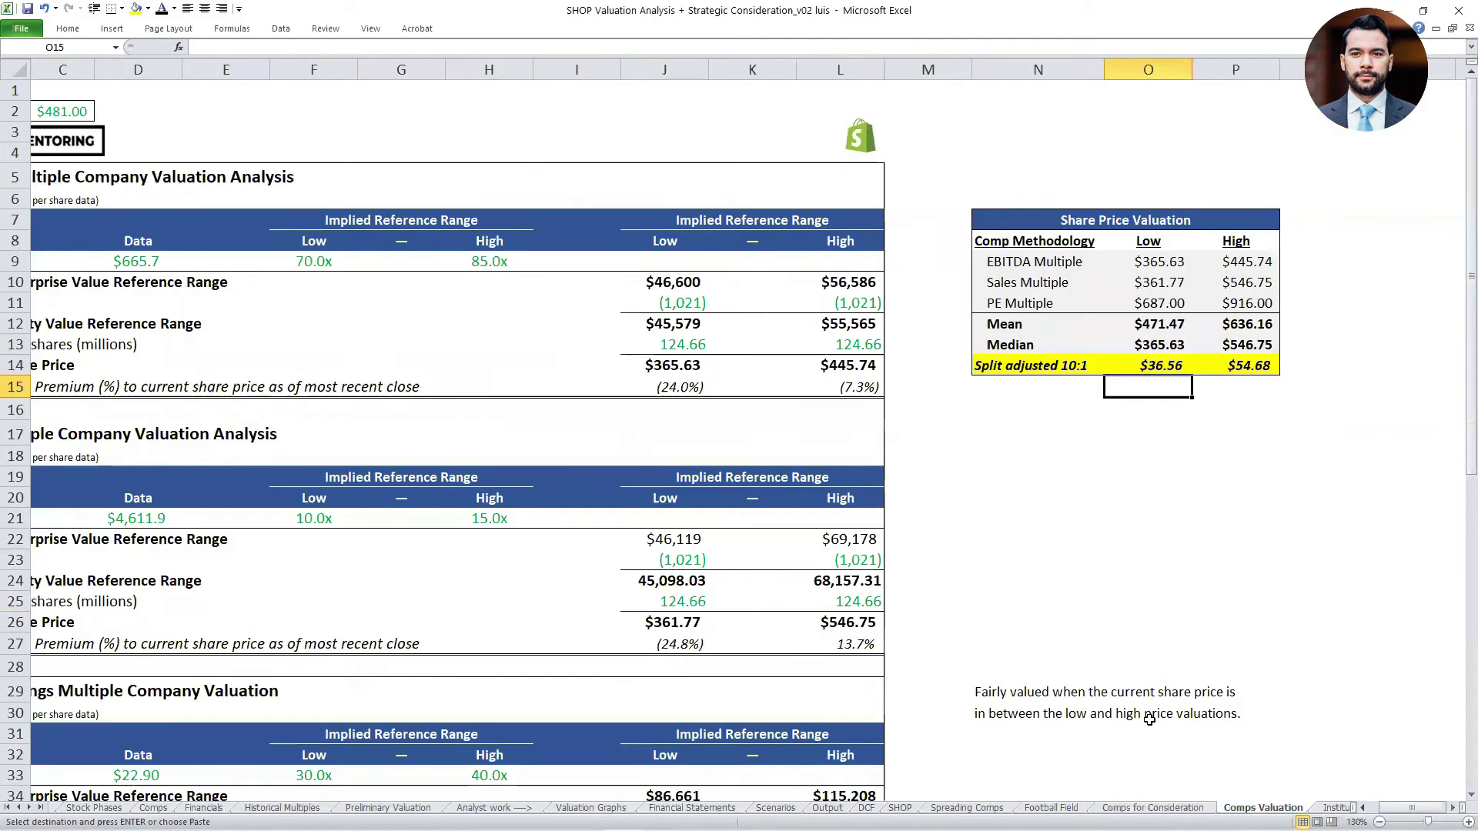
{"action": "key", "text": "ctrl+v"}
{"action": "key", "text": "Escape"}
{"action": "key", "text": "Down"}
Enter =O14/O15-1 in O16, fill it right, and format as italic percentages (4%, 56%).
{"action": "key", "text": "Right"}
{"action": "type", "text": "="}
{"action": "key", "text": "Up"}
{"action": "key", "text": "Up"}
{"action": "type", "text": "/"}
{"action": "key", "text": "Up"}
{"action": "type", "text": "-1"}
{"action": "key", "text": "ctrl+Return"}
{"action": "key", "text": "shift+Right"}
{"action": "key", "text": "ctrl+r"}
{"action": "key", "text": "ctrl+shift+5"}
{"action": "key", "text": "ctrl+i"}
{"action": "key", "text": "shift+Left"}
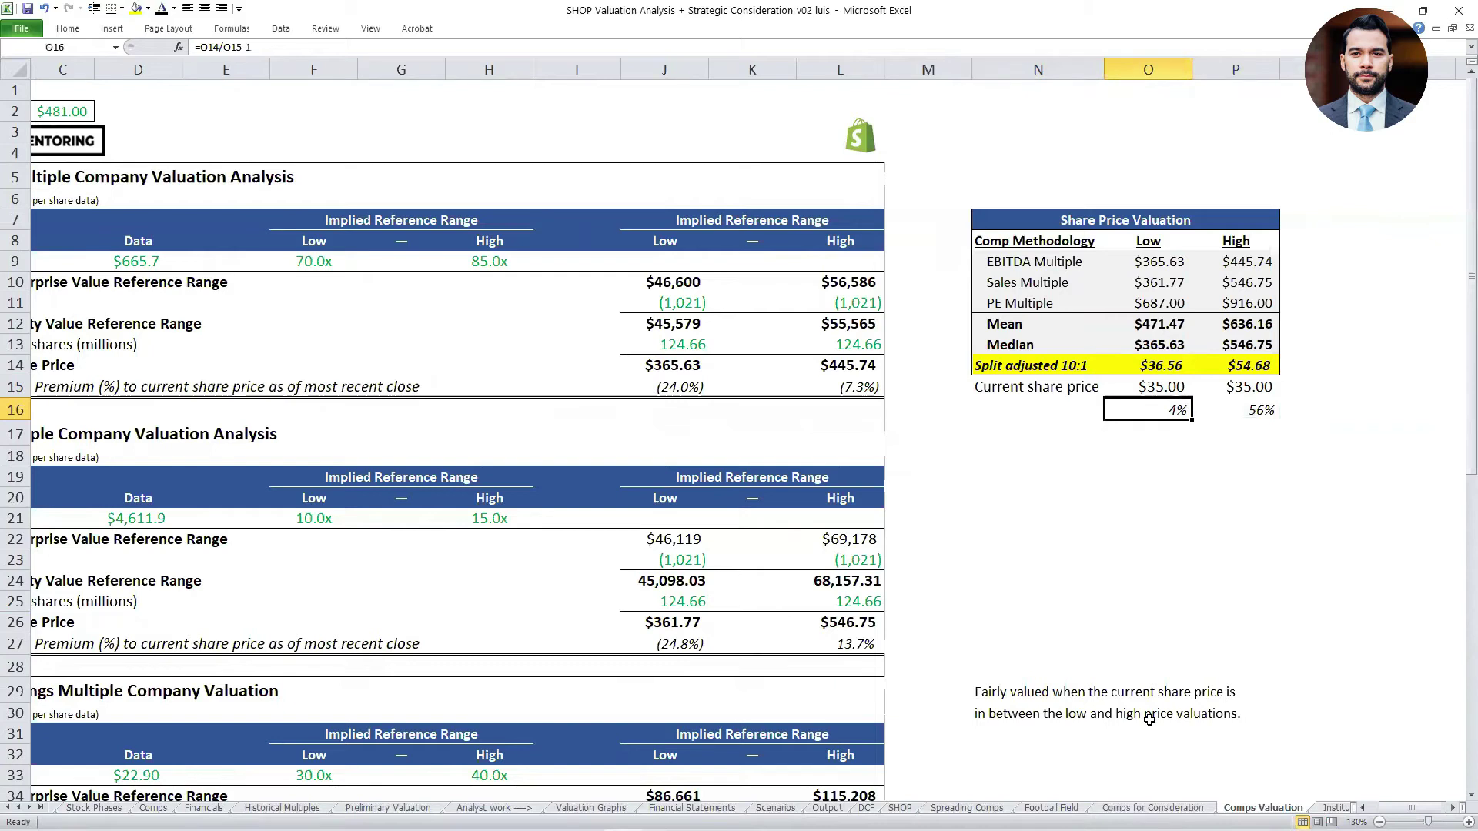
{"action": "key", "text": "shift+Right"}
Label N16 'potential upside' in italics.
{"action": "key", "text": "Left"}
{"action": "type", "text": "potential upside"}
{"action": "key", "text": "ctrl+Return"}
{"action": "key", "text": "shift+Right"}
{"action": "key", "text": "shift+Right"}
{"action": "key", "text": "ctrl+i"}
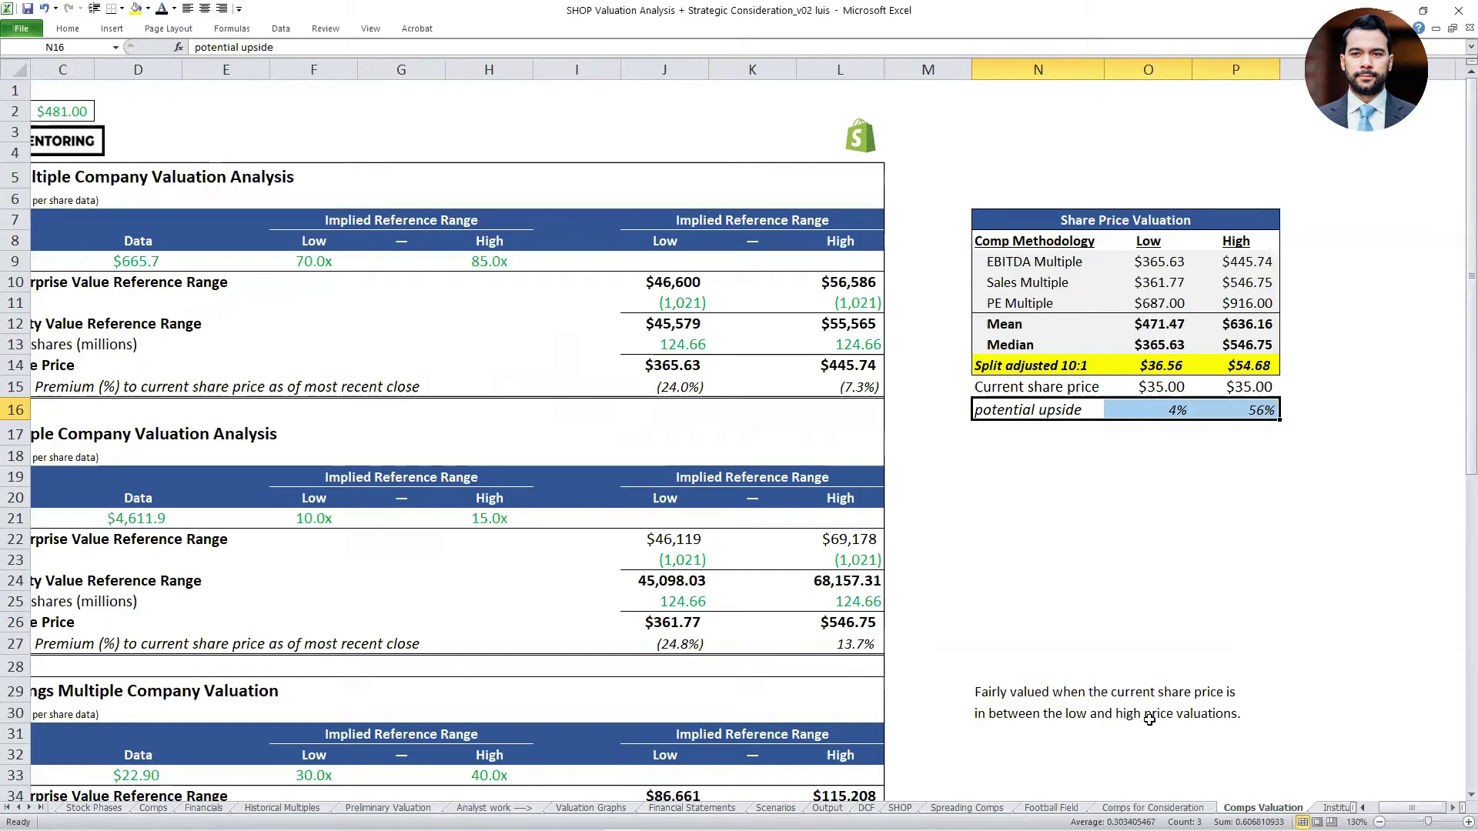
{"action": "key", "text": "Up"}
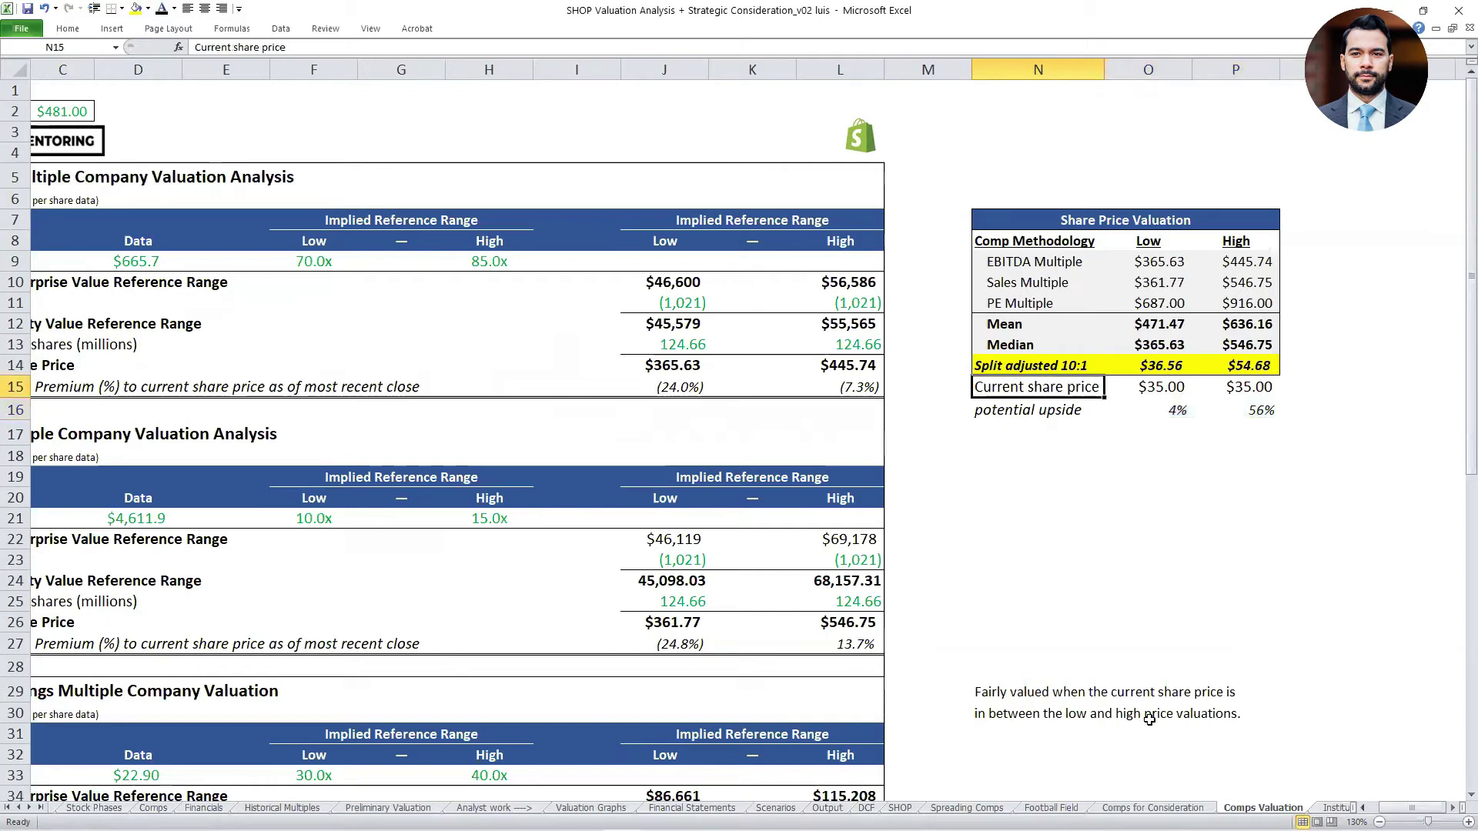
Review the Institutional Ownership holders table, from MORGAN STANLEY and BAILLIE GIFFORD to the last holder.
{"action": "key", "text": "ctrl+Page_Down"}
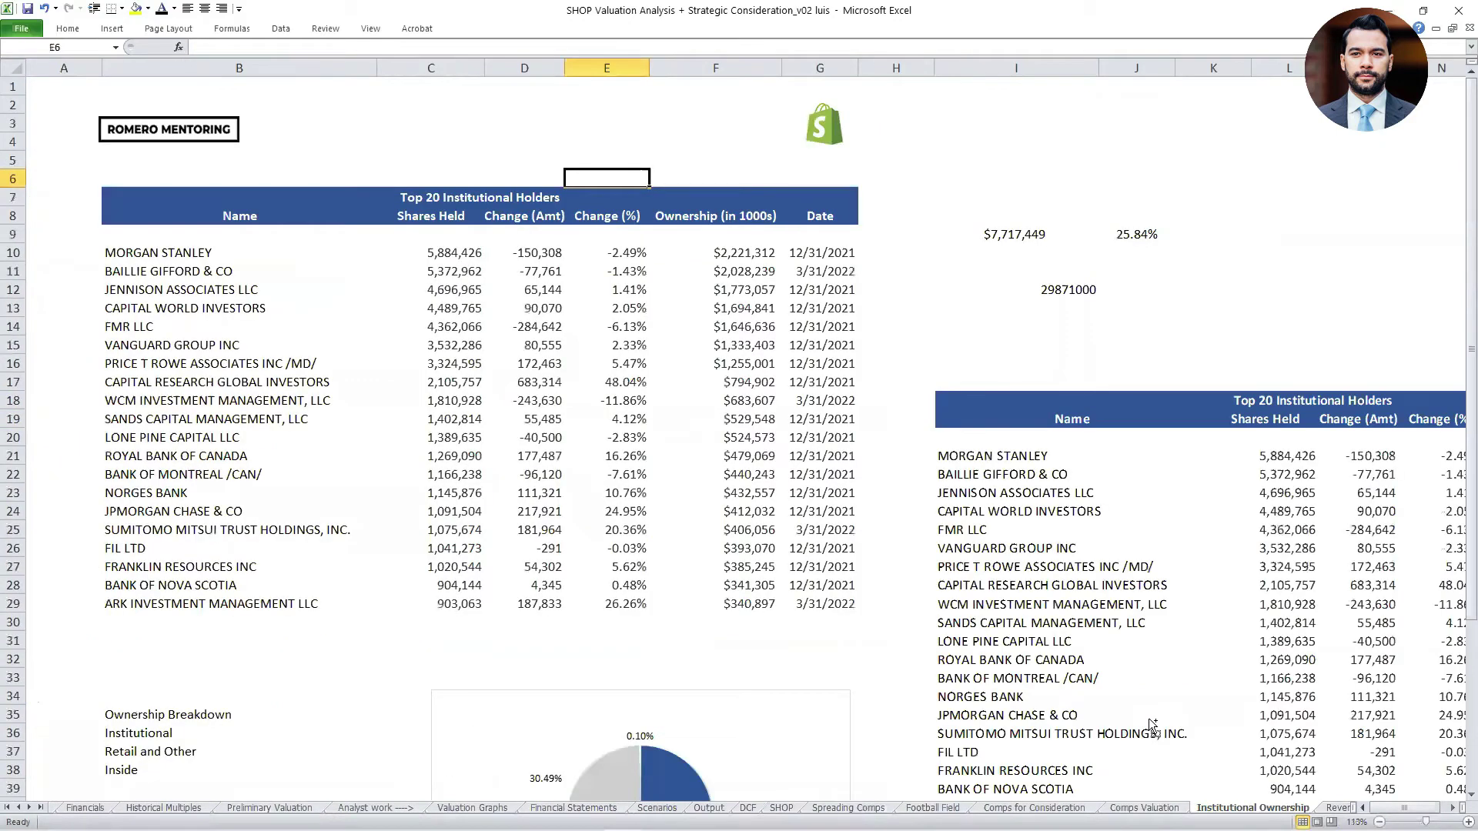
{"action": "key", "text": "Down"}
{"action": "key", "text": "Down"}
{"action": "key", "text": "Down"}
{"action": "key", "text": "Down"}
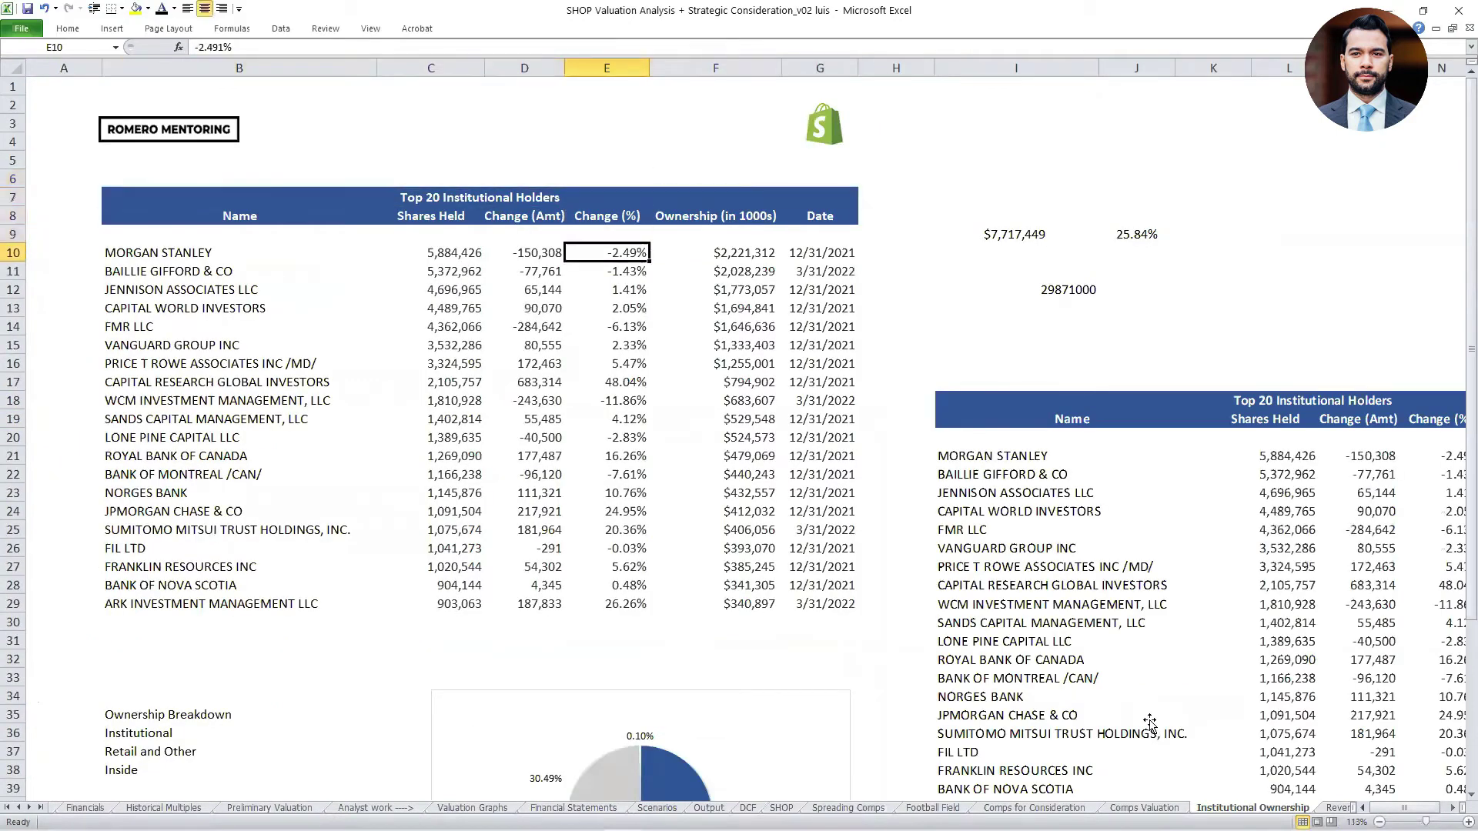
{"action": "key", "text": "ctrl+Left"}
{"action": "key", "text": "ctrl+shift+Down"}
{"action": "key", "text": "ctrl+shift+Right"}
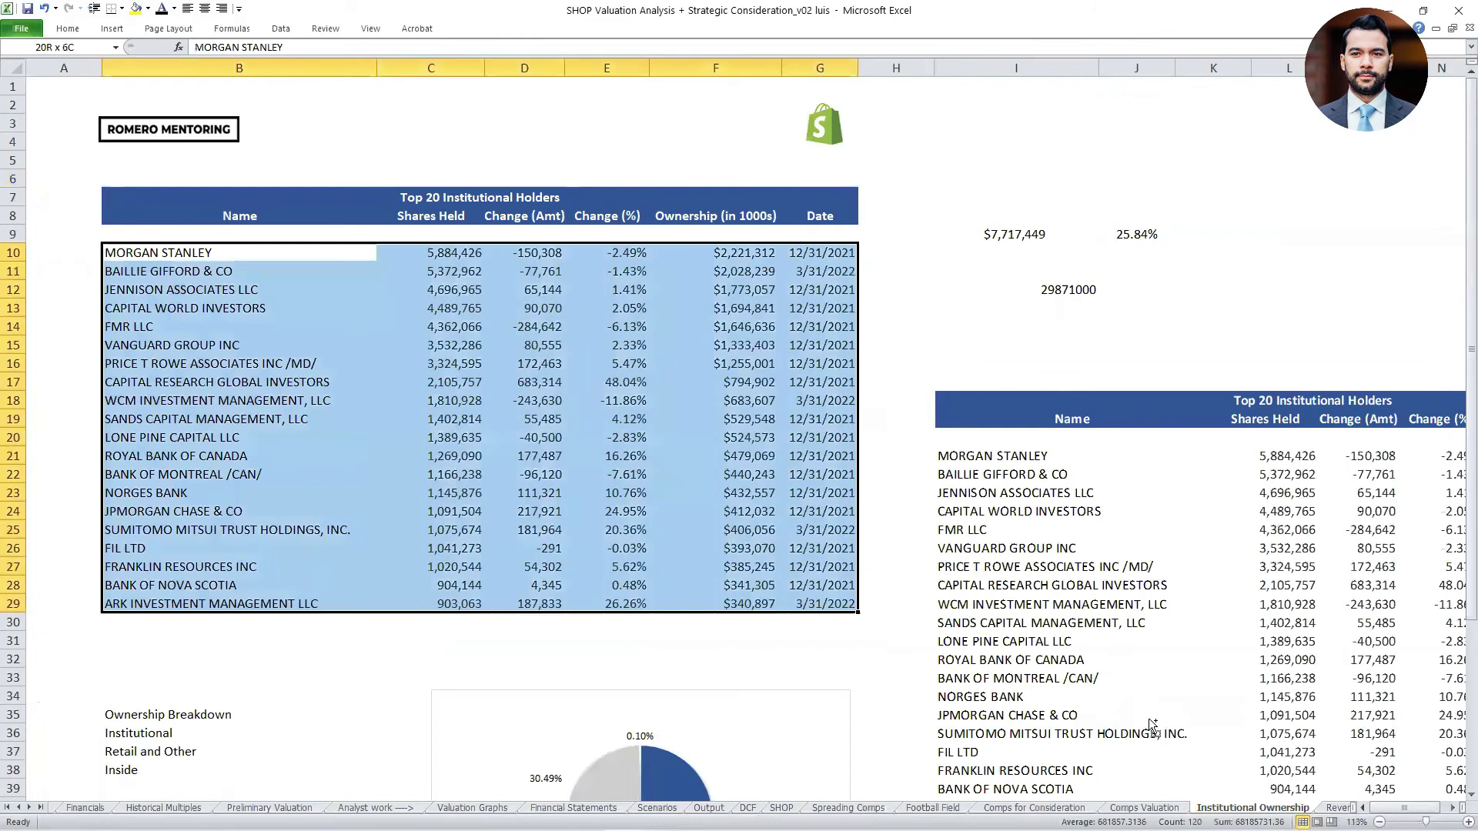
{"action": "key", "text": "Up"}
{"action": "key", "text": "Down"}
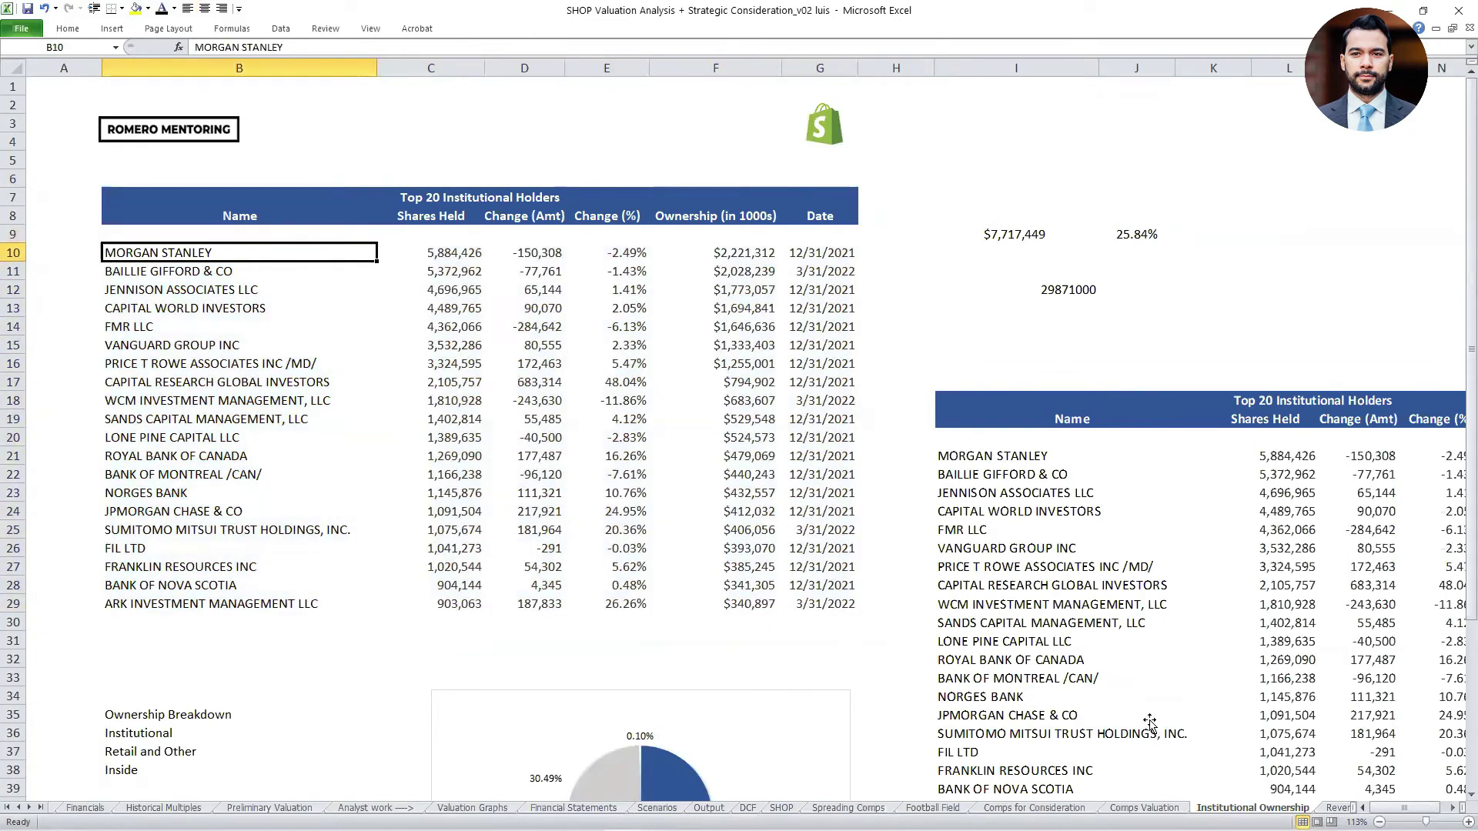
{"action": "key", "text": "Right"}
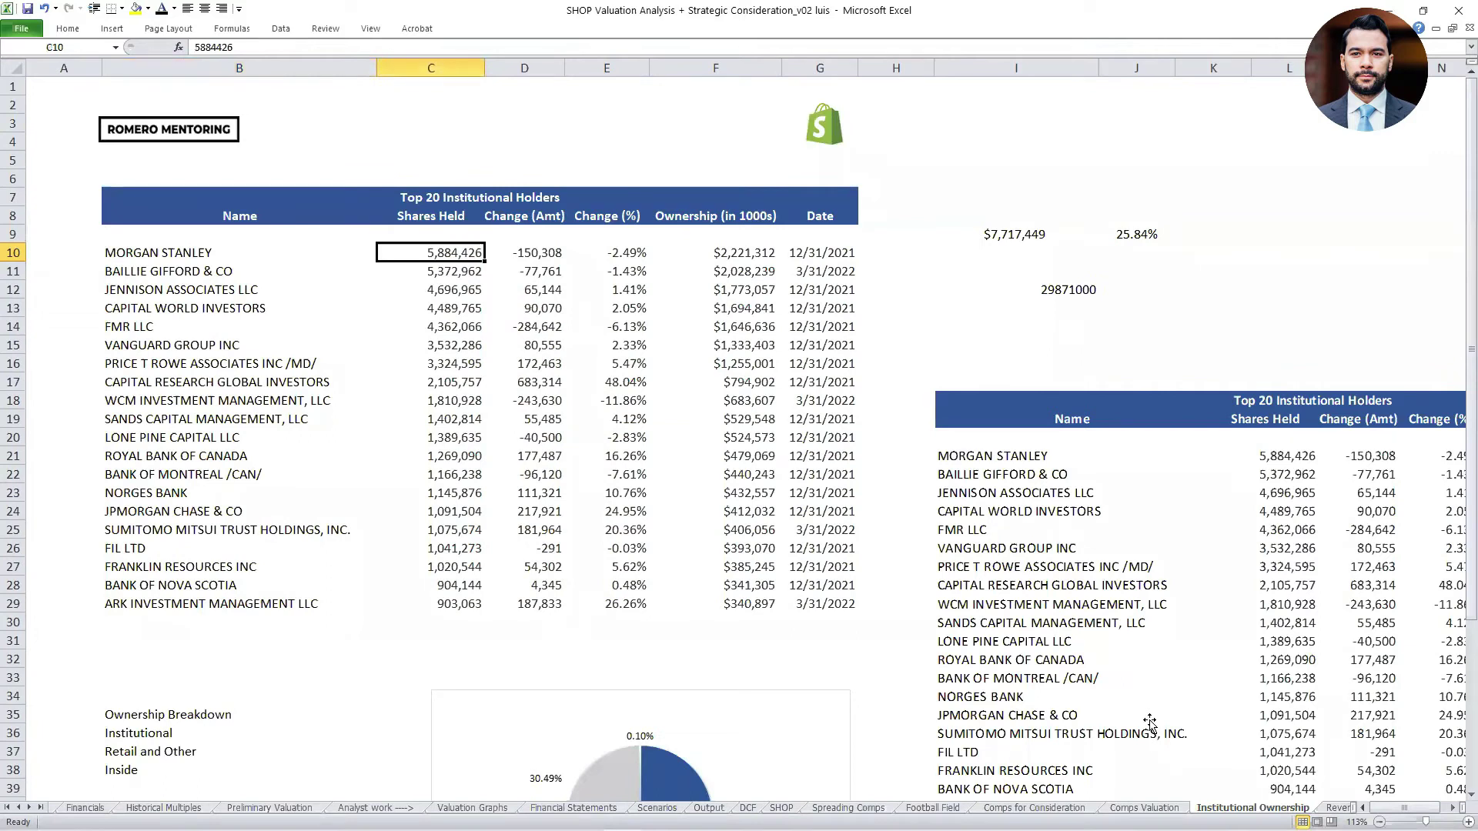
{"action": "key", "text": "Left"}
{"action": "key", "text": "Down"}
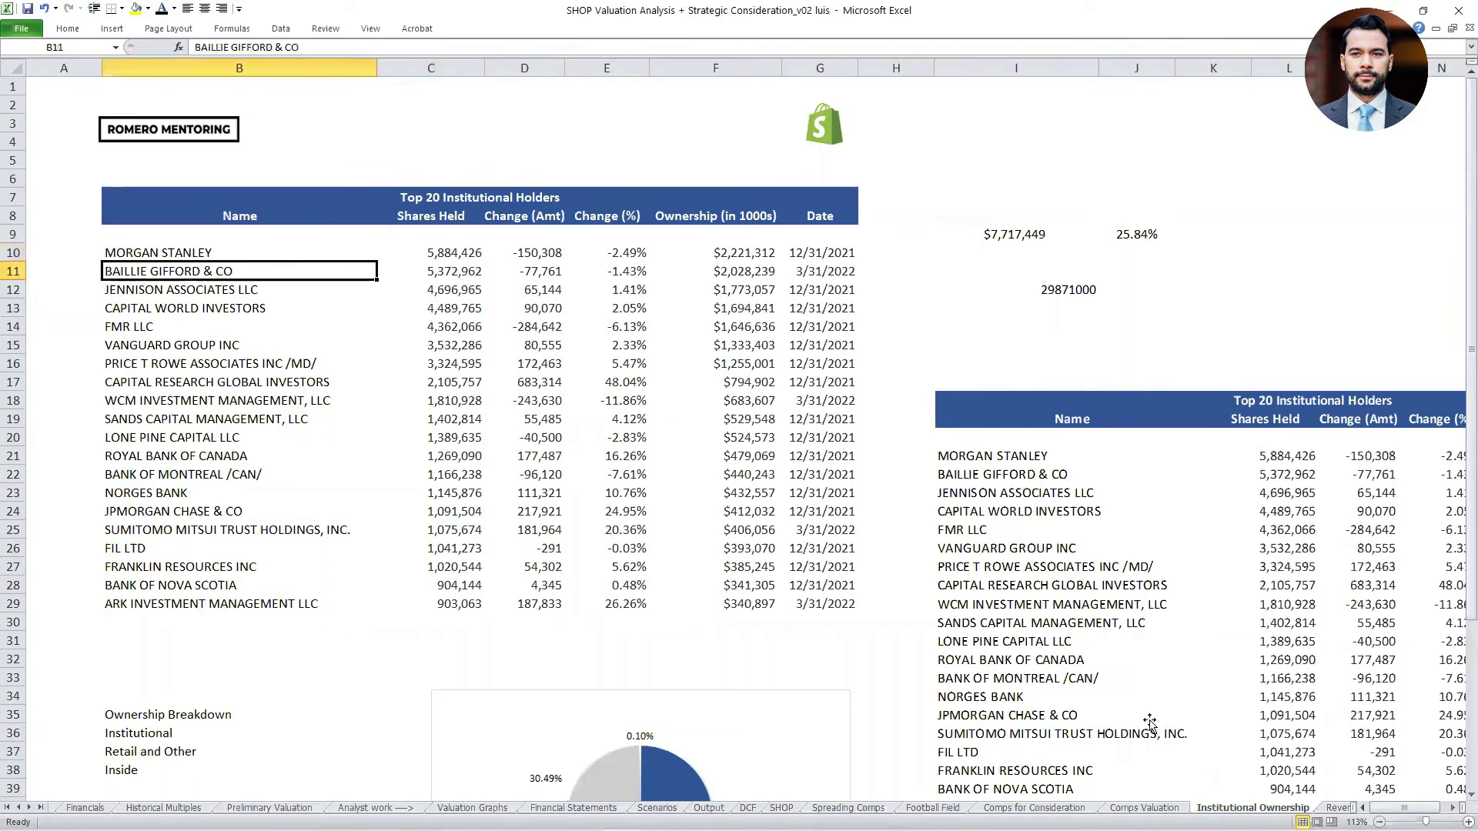
{"action": "key", "text": "Right"}
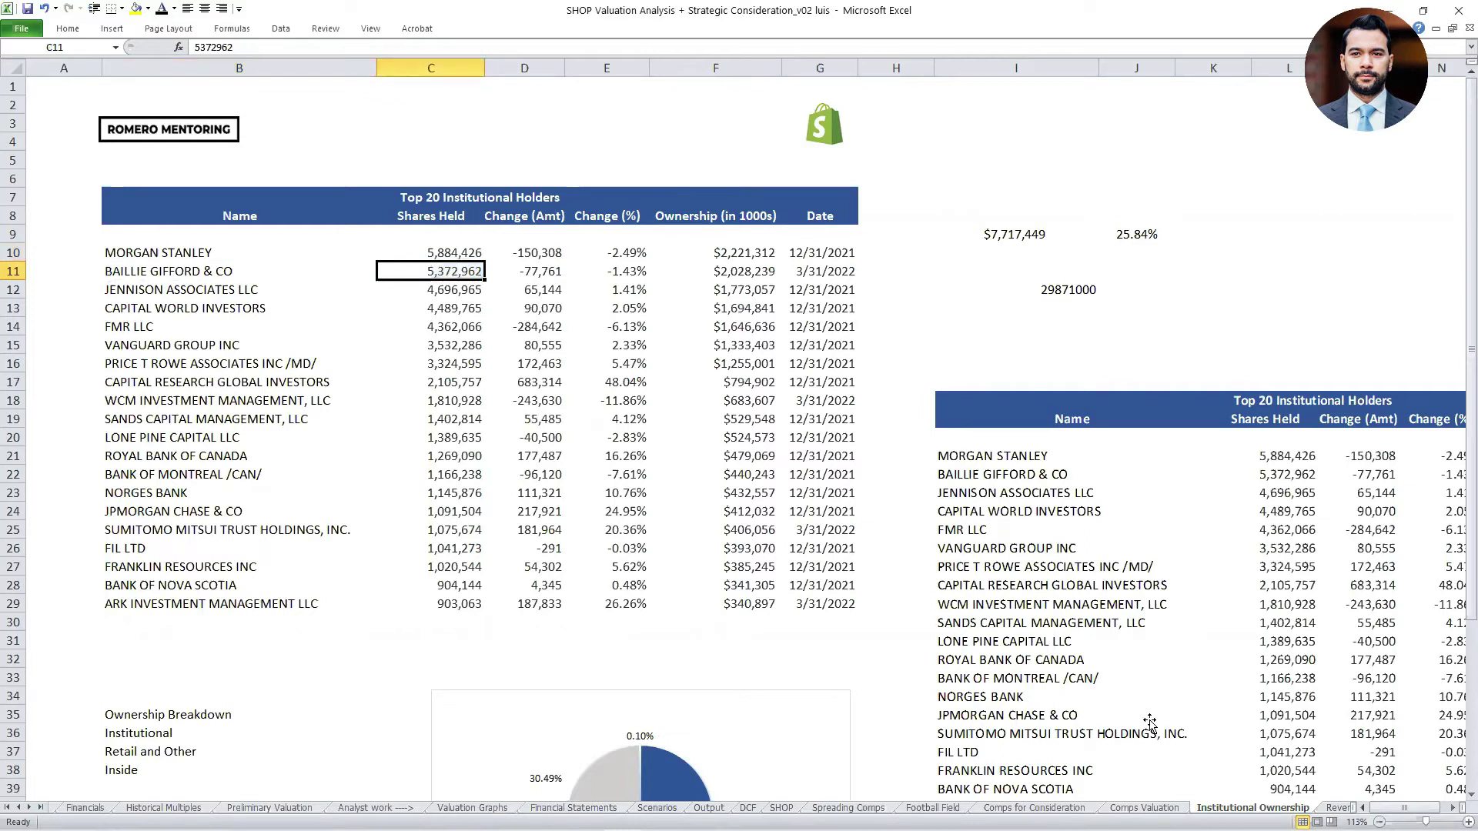
{"action": "key", "text": "Right"}
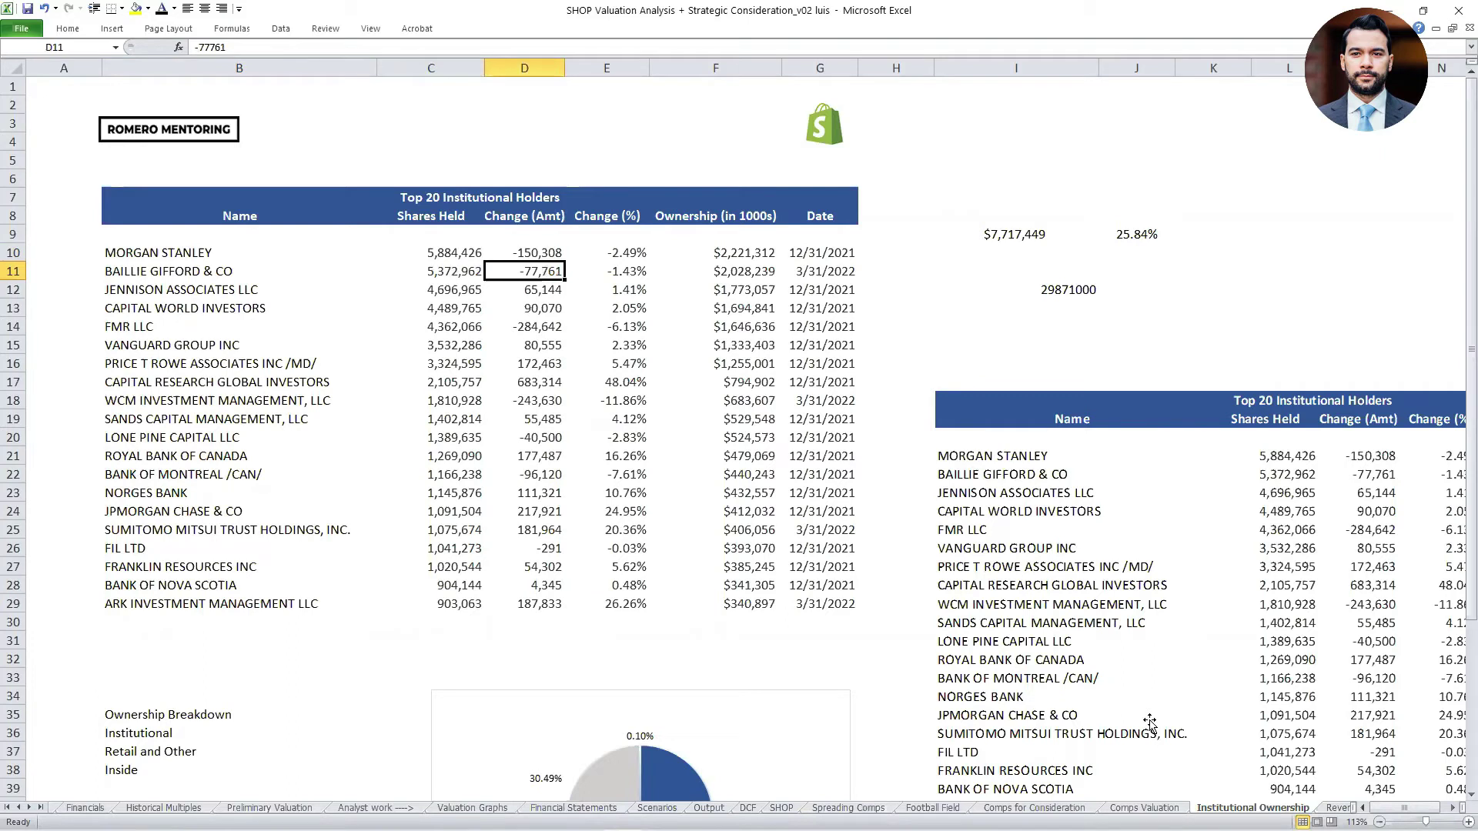
{"action": "key", "text": "Left"}
{"action": "key", "text": "Left"}
{"action": "key", "text": "Down"}
{"action": "key", "text": "Down"}
{"action": "key", "text": "Right"}
{"action": "key", "text": "Right"}
{"action": "key", "text": "Left"}
{"action": "key", "text": "Left"}
{"action": "key", "text": "ctrl+Down"}
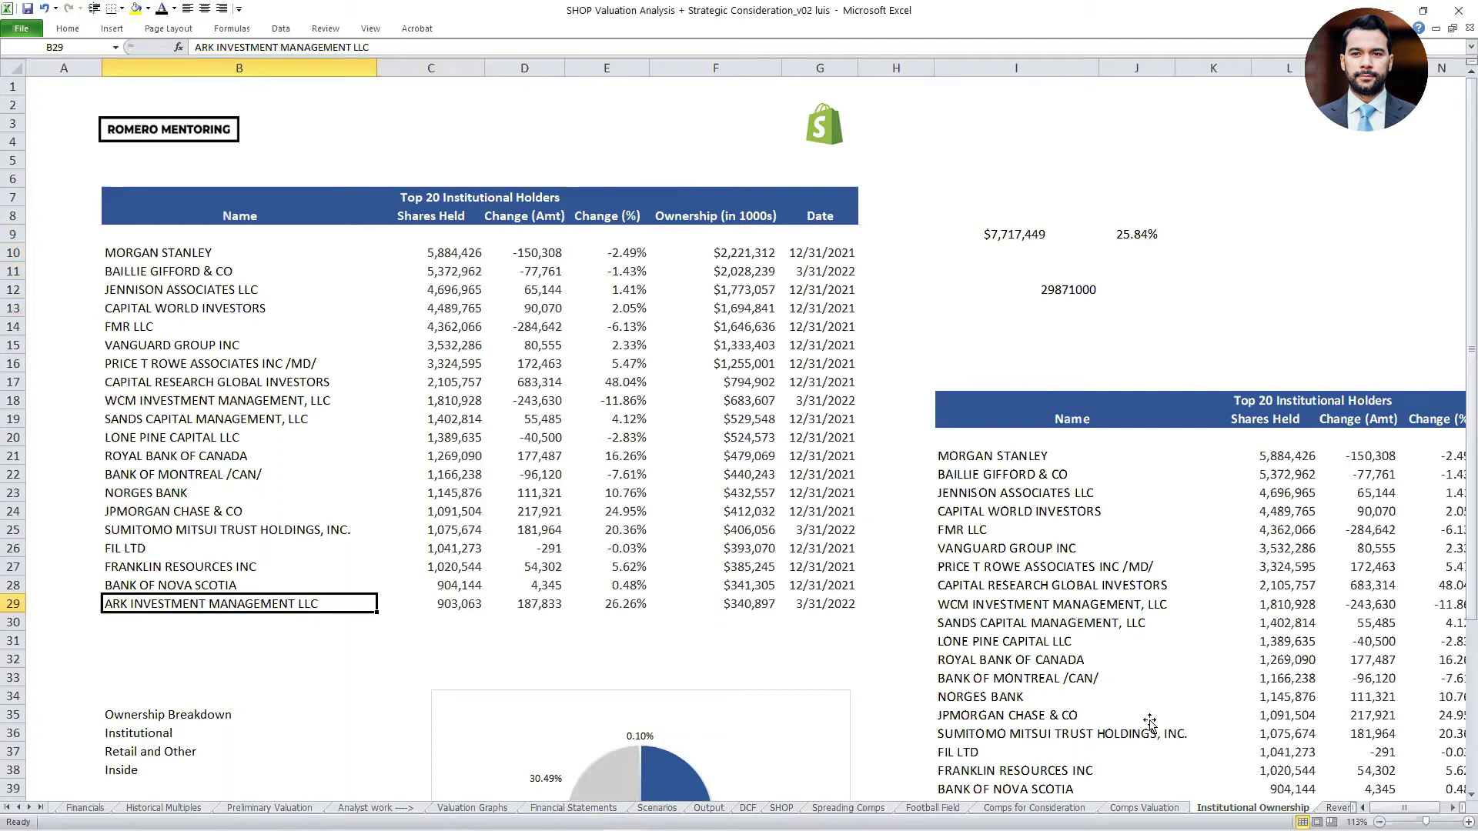
Fill ARK INVESTMENT MANAGEMENT's Change (Amt) value 187,833 in D29 yellow.
{"action": "key", "text": "Right"}
{"action": "key", "text": "ctrl+shift+Up"}
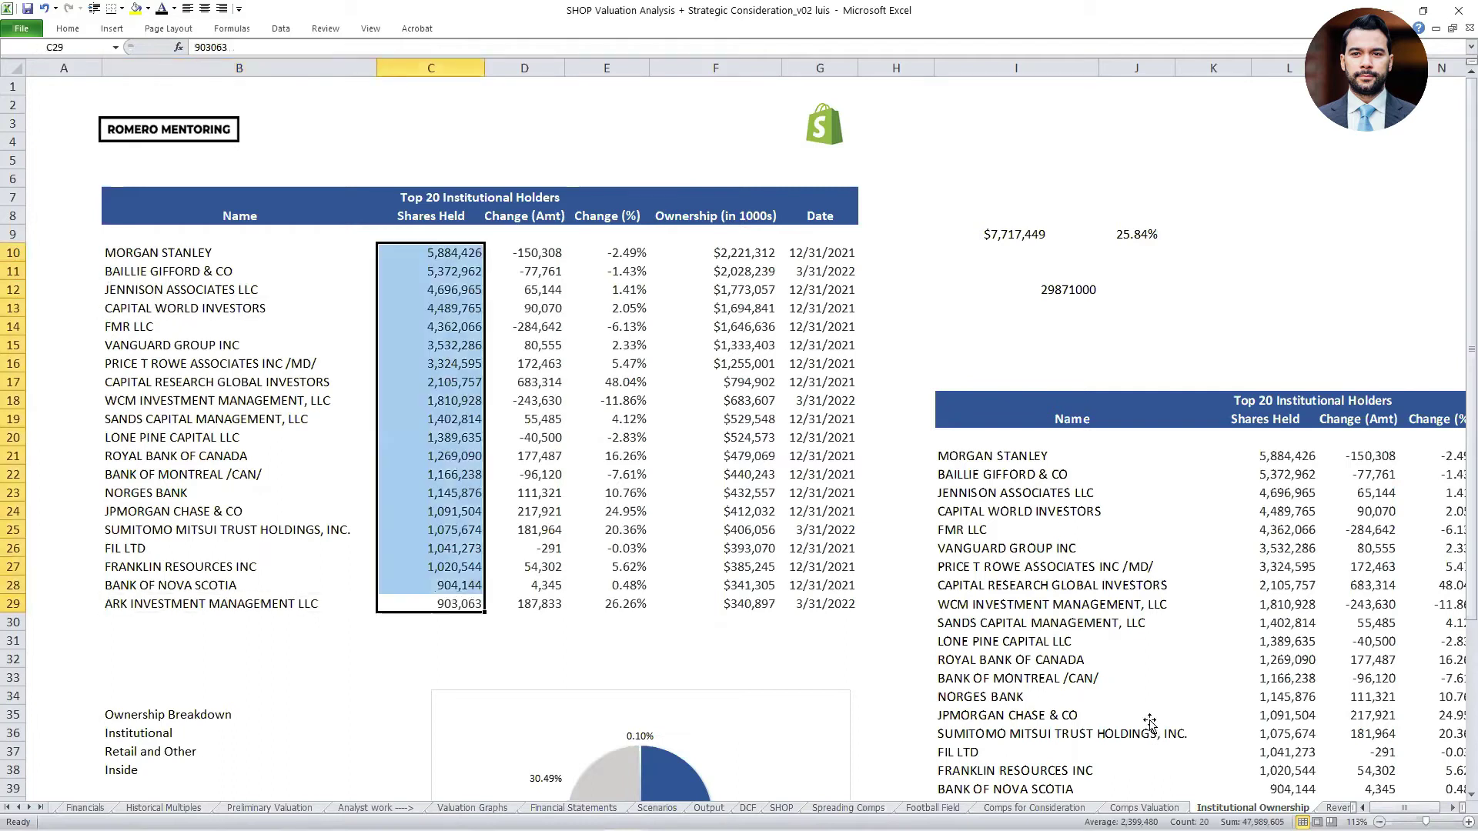
{"action": "key", "text": "ctrl+shift+Down"}
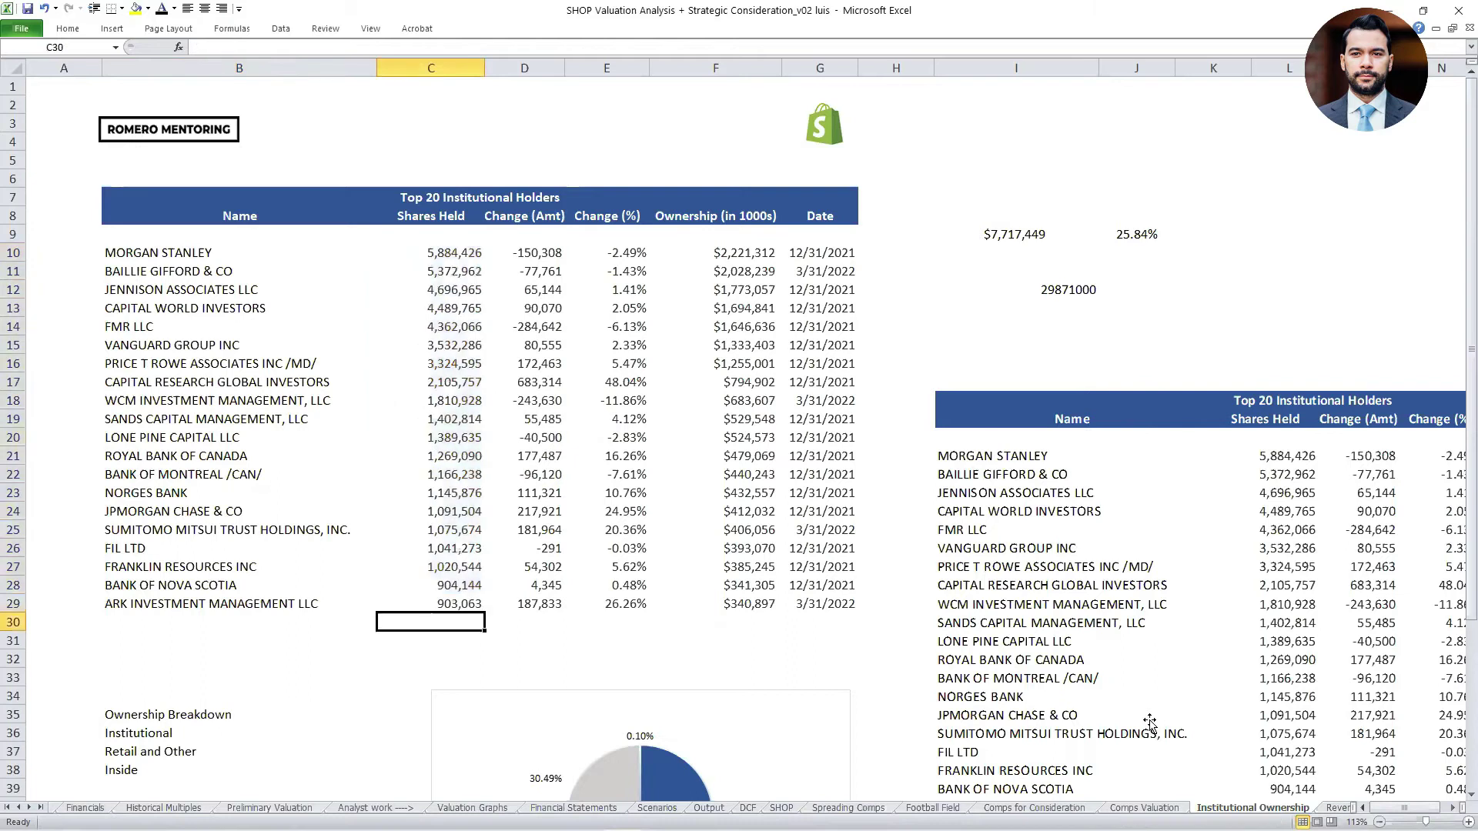
{"action": "key", "text": "Left"}
{"action": "key", "text": "ctrl+shift+Right"}
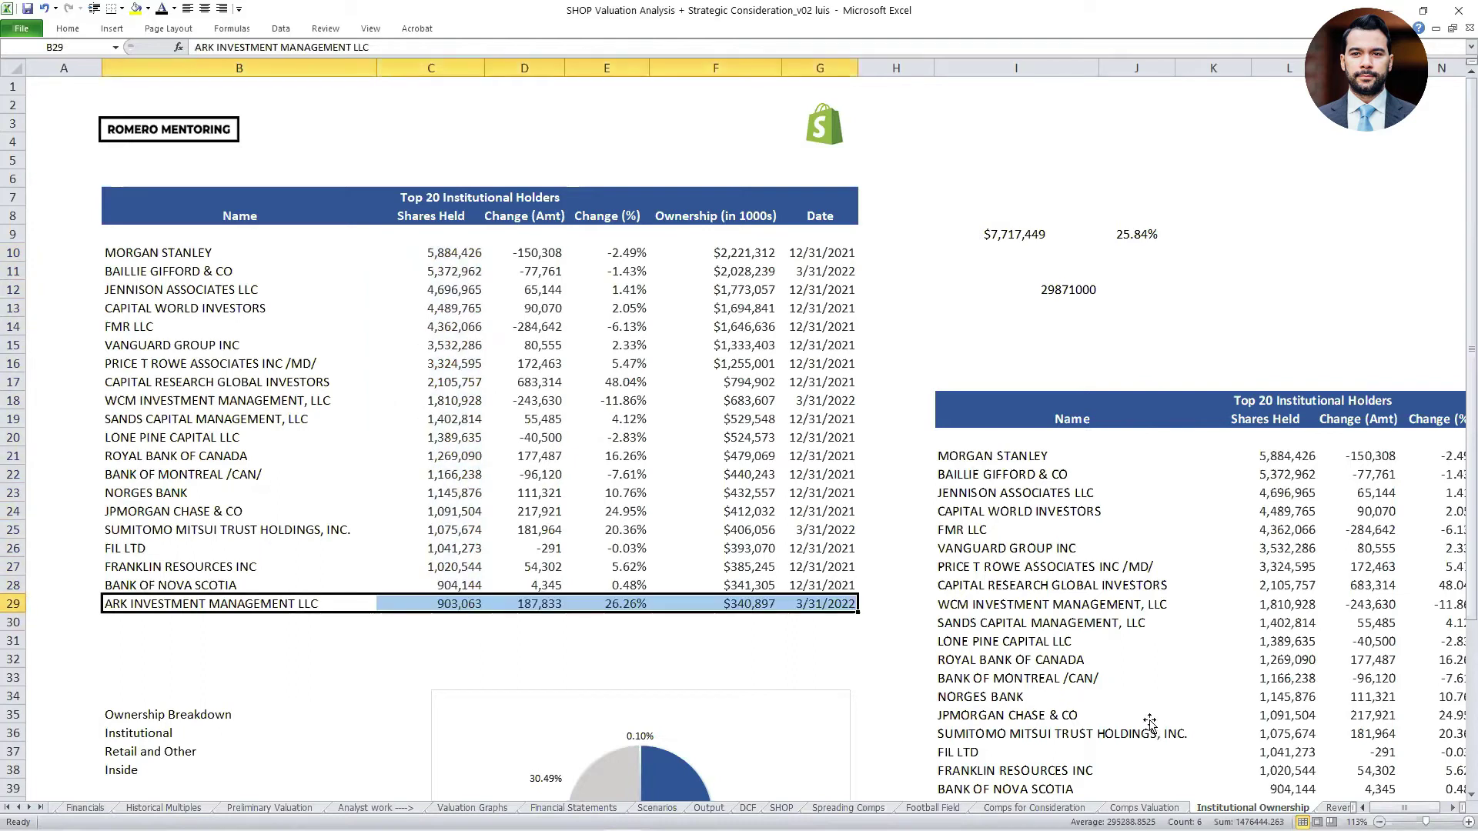
{"action": "key", "text": "Right"}
{"action": "key", "text": "Right"}
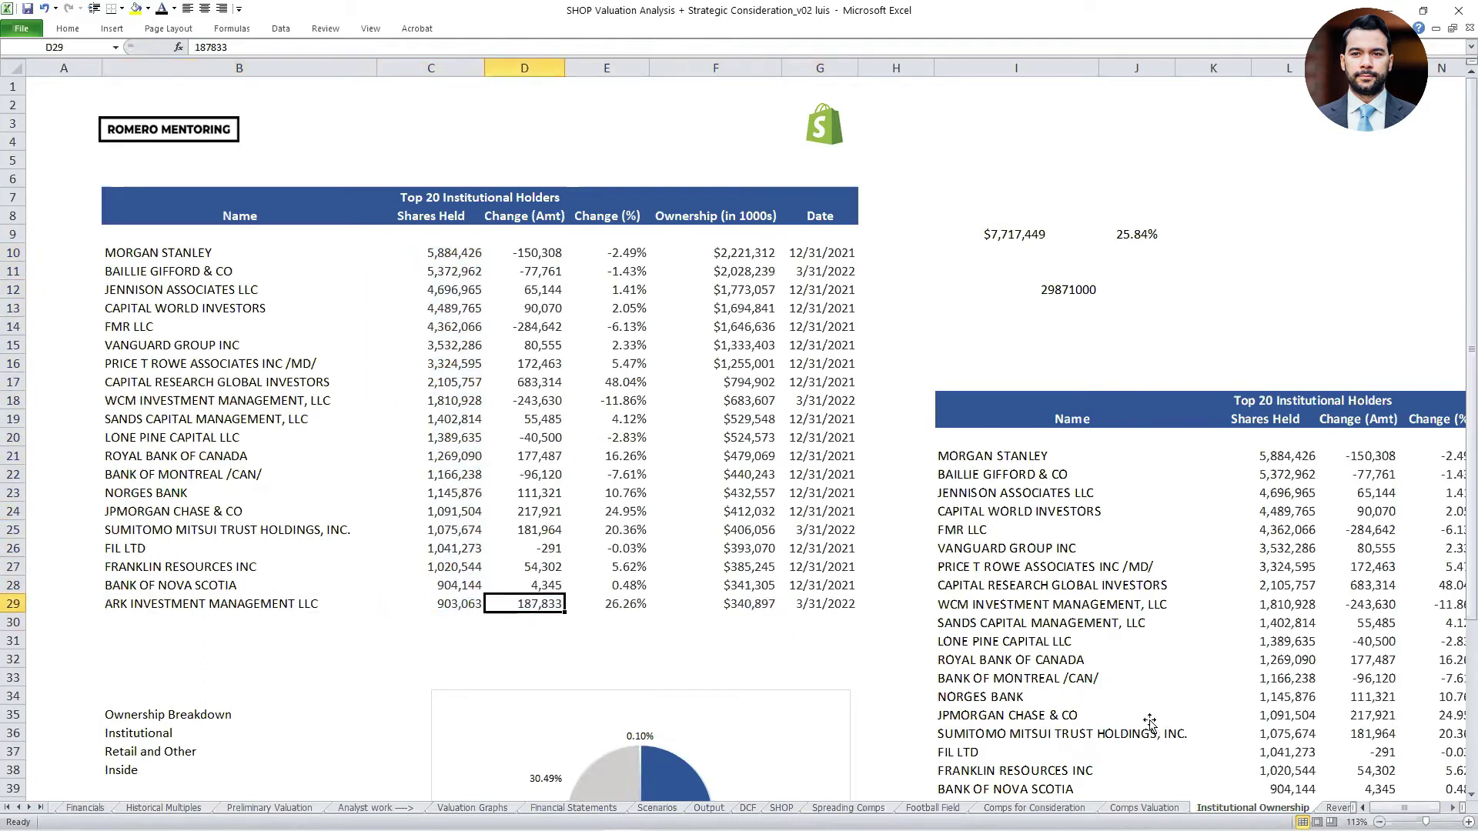
{"action": "key", "text": "alt"}
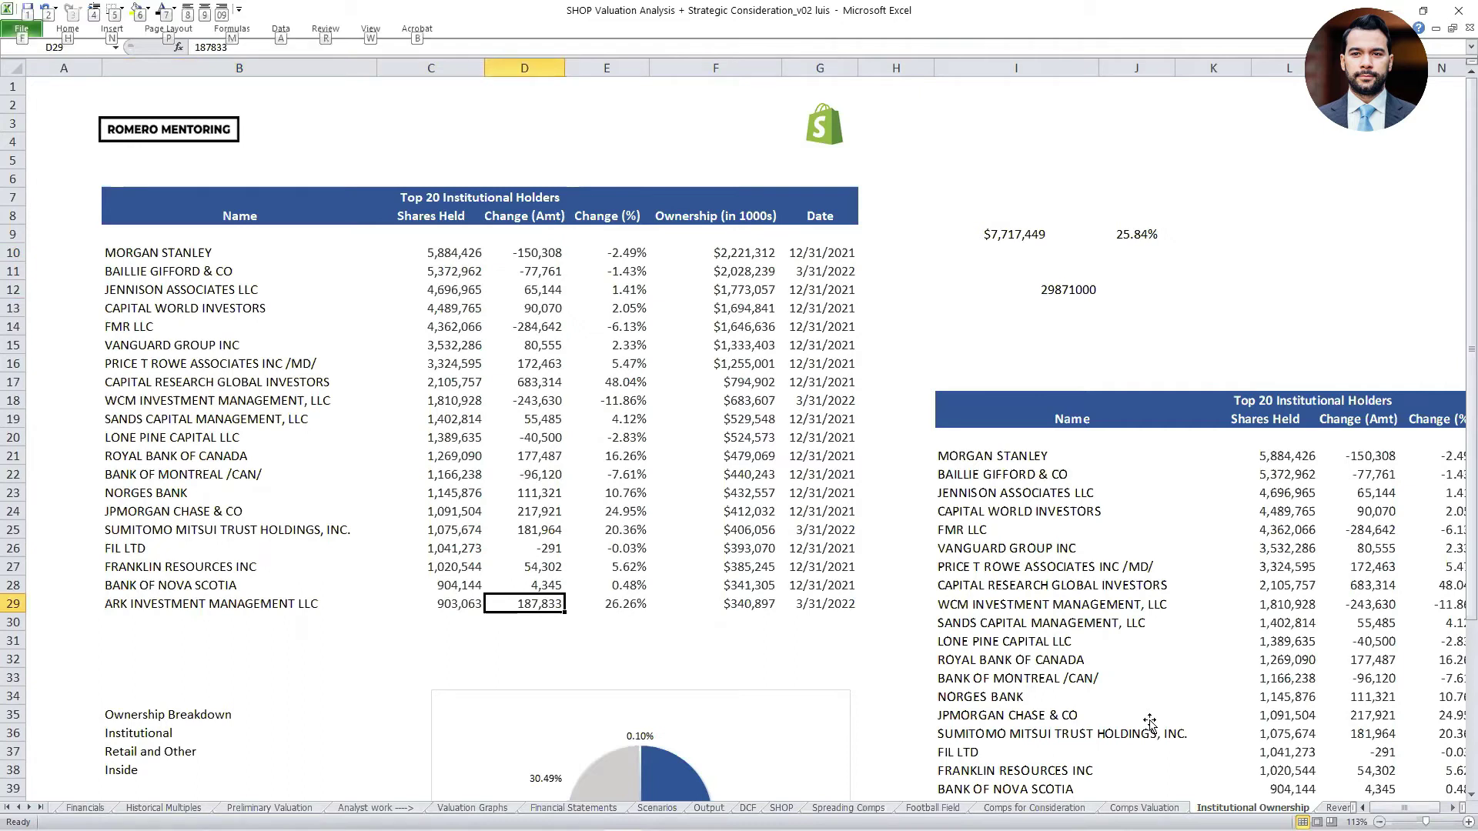
{"action": "key", "text": "6"}
{"action": "key", "text": "Up"}
{"action": "key", "text": "Up"}
{"action": "key", "text": "Right"}
{"action": "key", "text": "Right"}
{"action": "key", "text": "Right"}
{"action": "key", "text": "Return"}
{"action": "key", "text": "Up"}
{"action": "key", "text": "Up"}
{"action": "key", "text": "Up"}
{"action": "key", "text": "Up"}
{"action": "key", "text": "Up"}
{"action": "key", "text": "Up"}
{"action": "key", "text": "Up"}
{"action": "key", "text": "Up"}
{"action": "key", "text": "Up"}
{"action": "key", "text": "Up"}
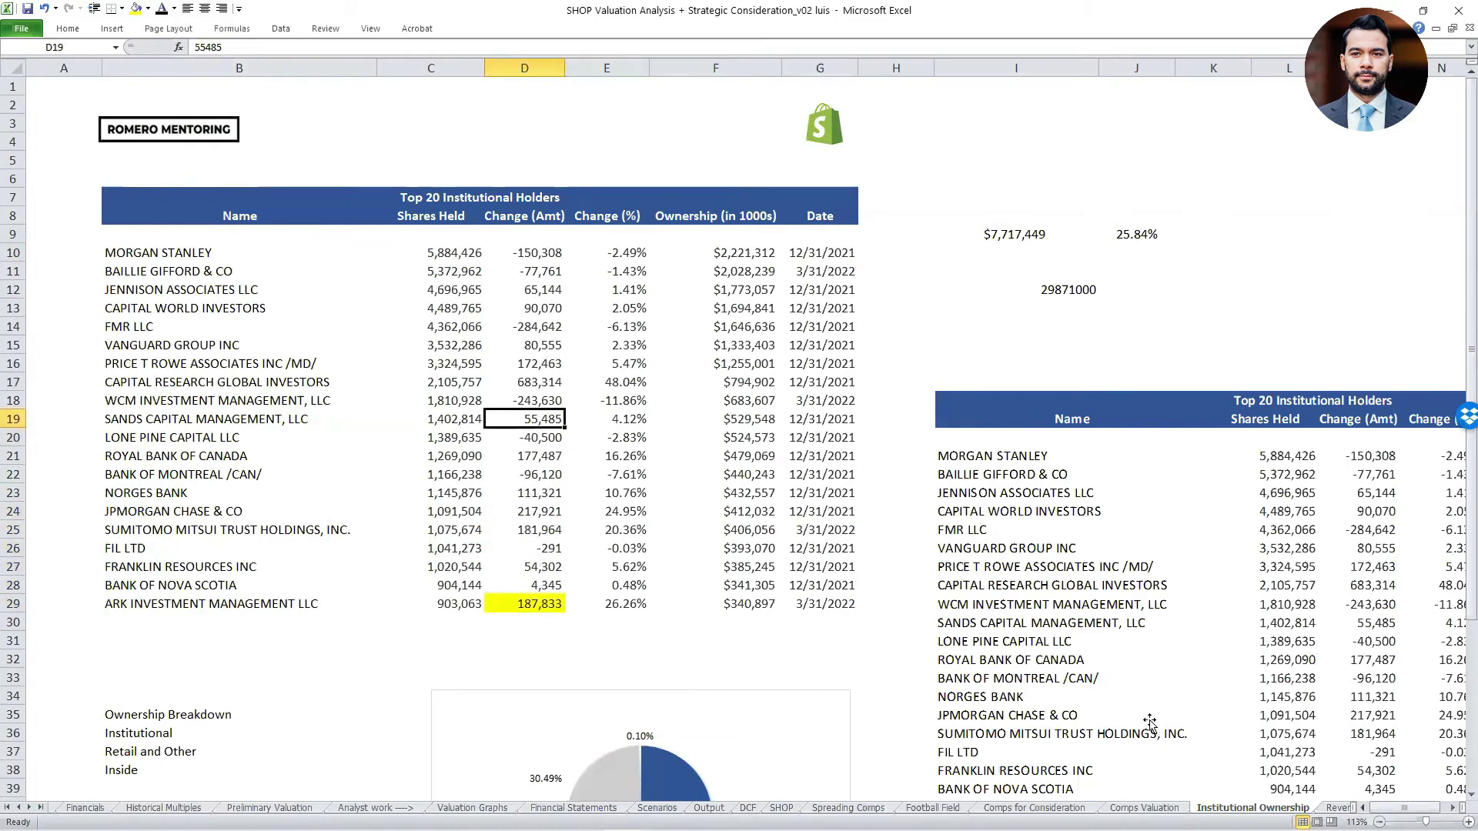
AutoSum the Change (Amt) column in D30, totalling 1,188,952.
{"action": "key", "text": "Down"}
{"action": "key", "text": "Down"}
{"action": "key", "text": "Down"}
{"action": "key", "text": "Down"}
{"action": "key", "text": "Down"}
{"action": "key", "text": "Down"}
{"action": "key", "text": "Down"}
{"action": "key", "text": "Down"}
{"action": "key", "text": "Down"}
{"action": "key", "text": "Down"}
{"action": "key", "text": "Down"}
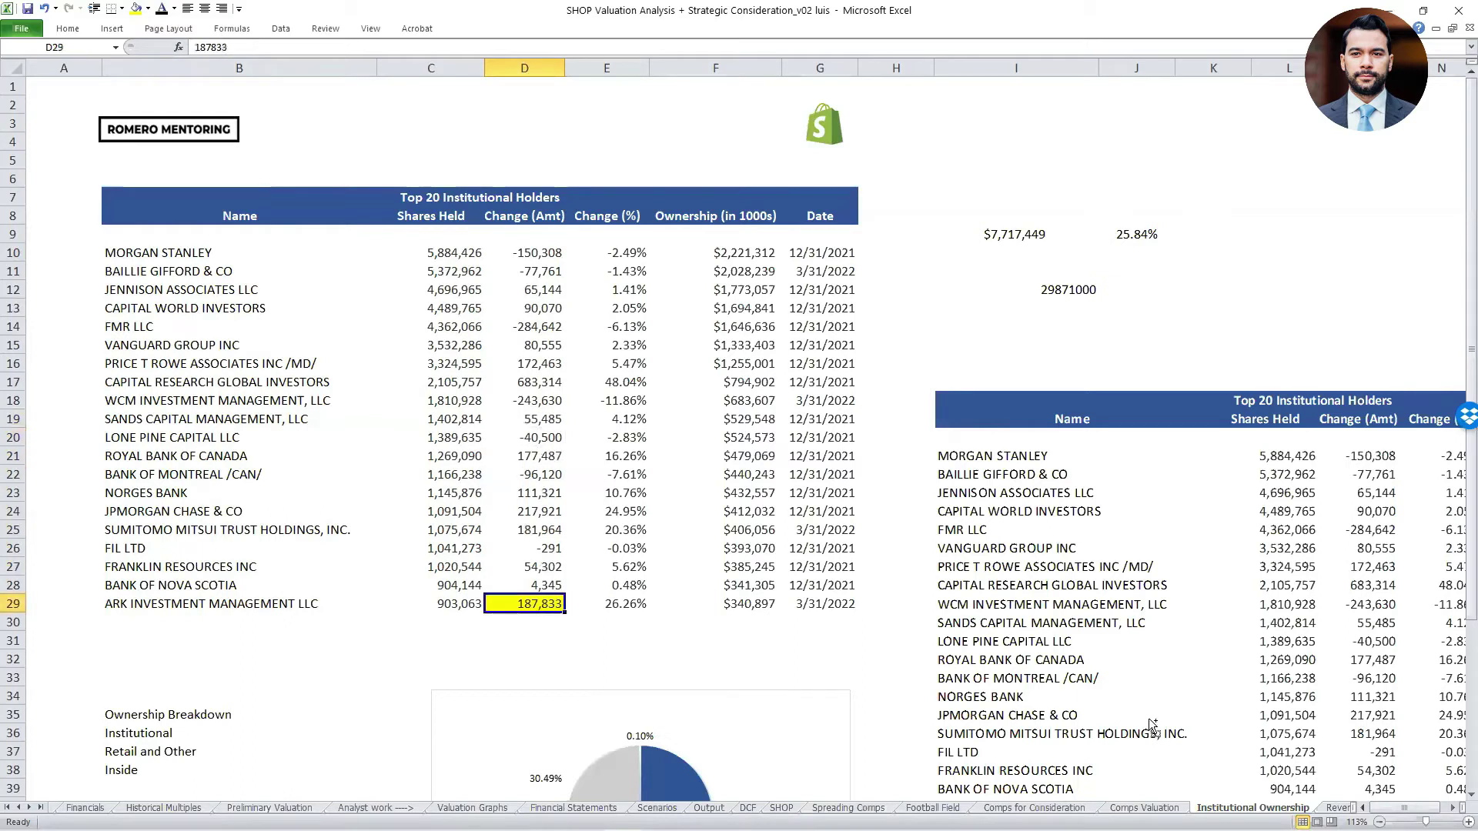
{"action": "key", "text": "alt+equal"}
{"action": "key", "text": "ctrl+Return"}
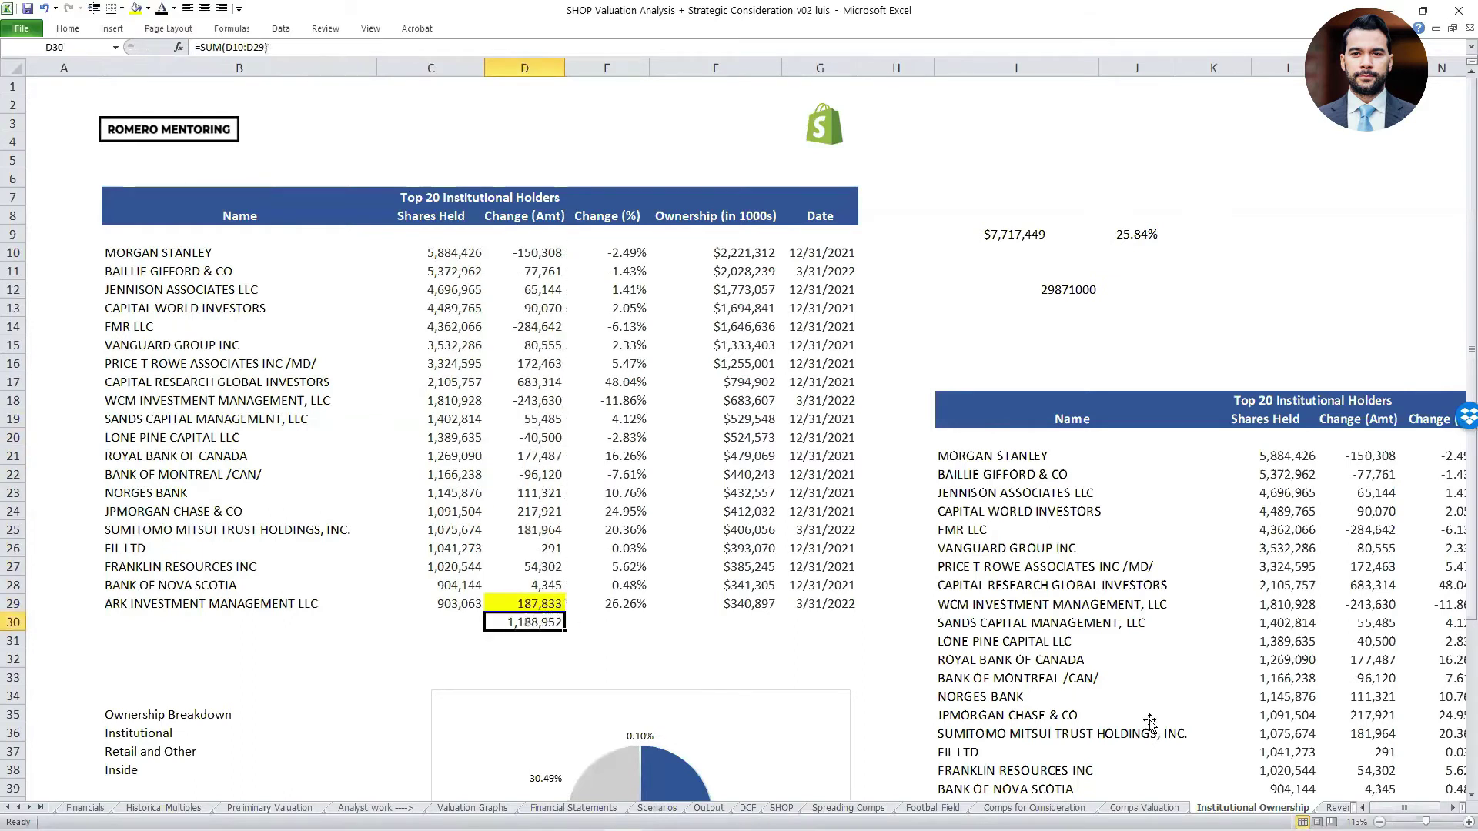
Look over the holders' report dates in the Date column, then return to the total.
{"action": "key", "text": "Right"}
{"action": "key", "text": "Right"}
{"action": "key", "text": "Up"}
{"action": "key", "text": "Up"}
{"action": "key", "text": "Right"}
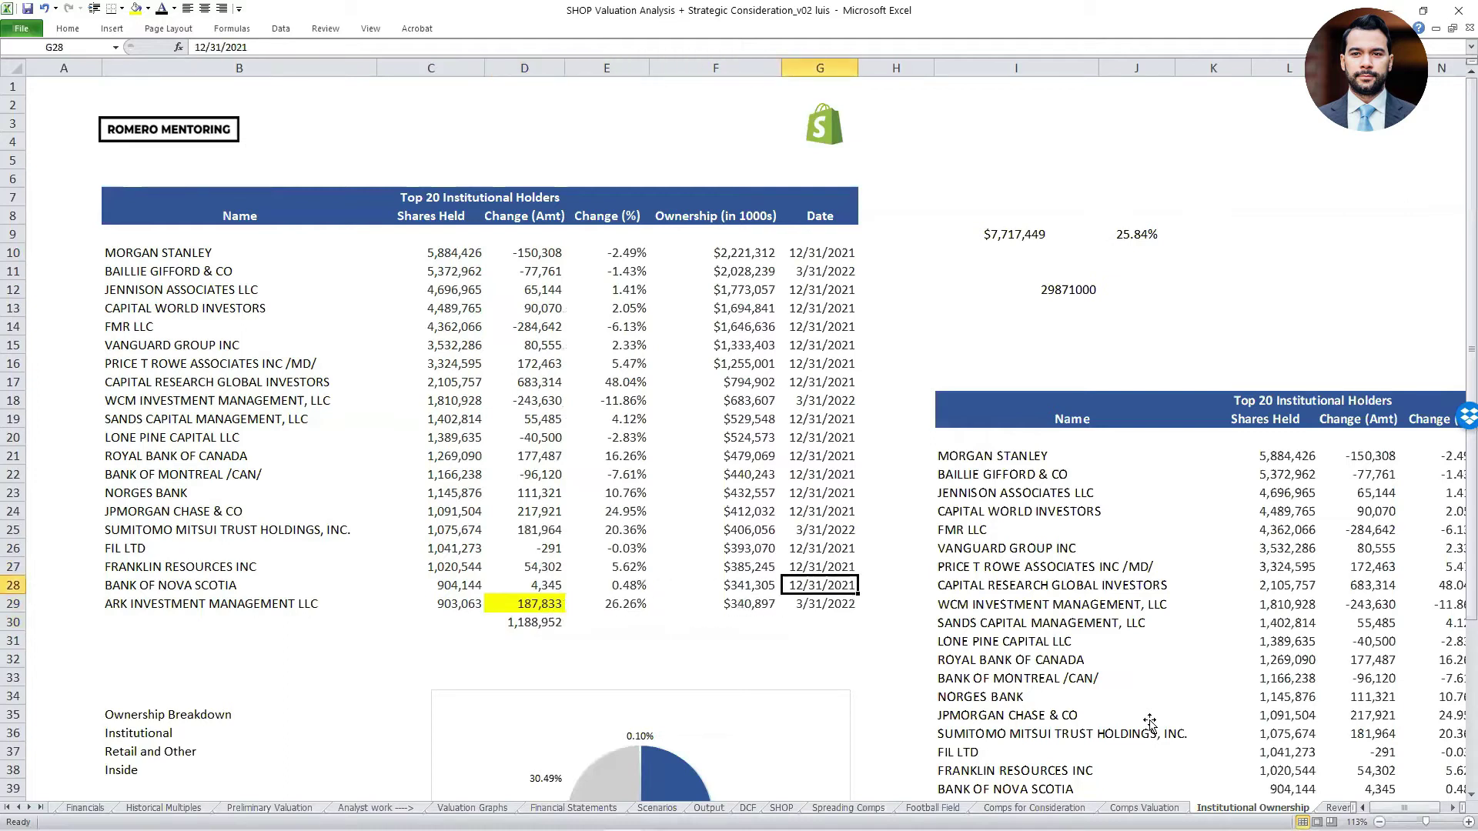
{"action": "scroll", "coordinate": [1150, 722], "scroll_direction": "right", "scroll_amount": 2}
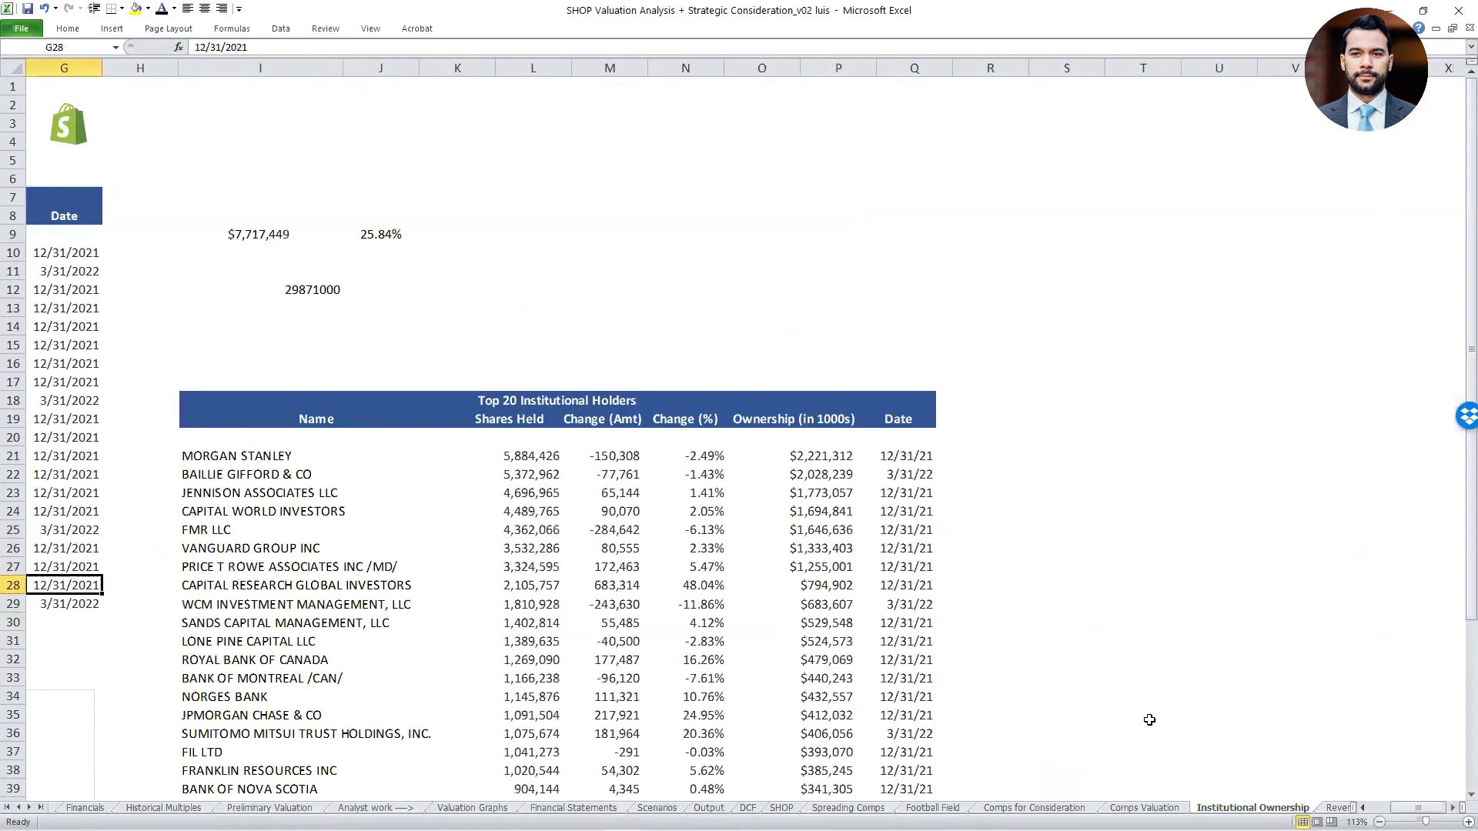
{"action": "key", "text": "Right"}
{"action": "key", "text": "Left"}
{"action": "key", "text": "Right"}
{"action": "key", "text": "Right"}
{"action": "key", "text": "Right"}
{"action": "key", "text": "Right"}
{"action": "key", "text": "Right"}
{"action": "key", "text": "Down"}
{"action": "key", "text": "Right"}
{"action": "key", "text": "Up"}
{"action": "key", "text": "ctrl+shift+Up"}
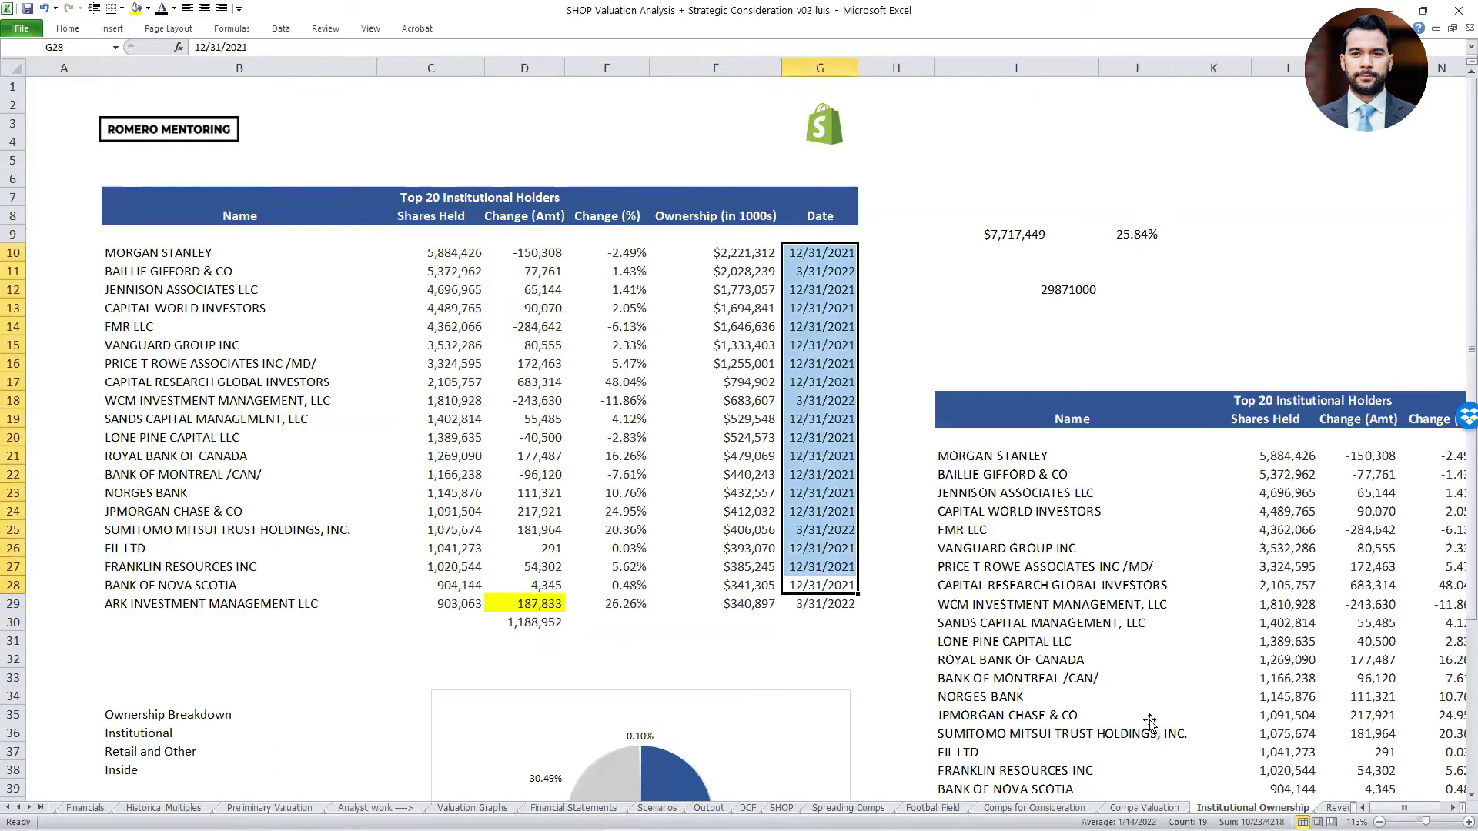
{"action": "key", "text": "Left"}
{"action": "key", "text": "Left"}
{"action": "key", "text": "Left"}
{"action": "key", "text": "Down"}
{"action": "key", "text": "Down"}
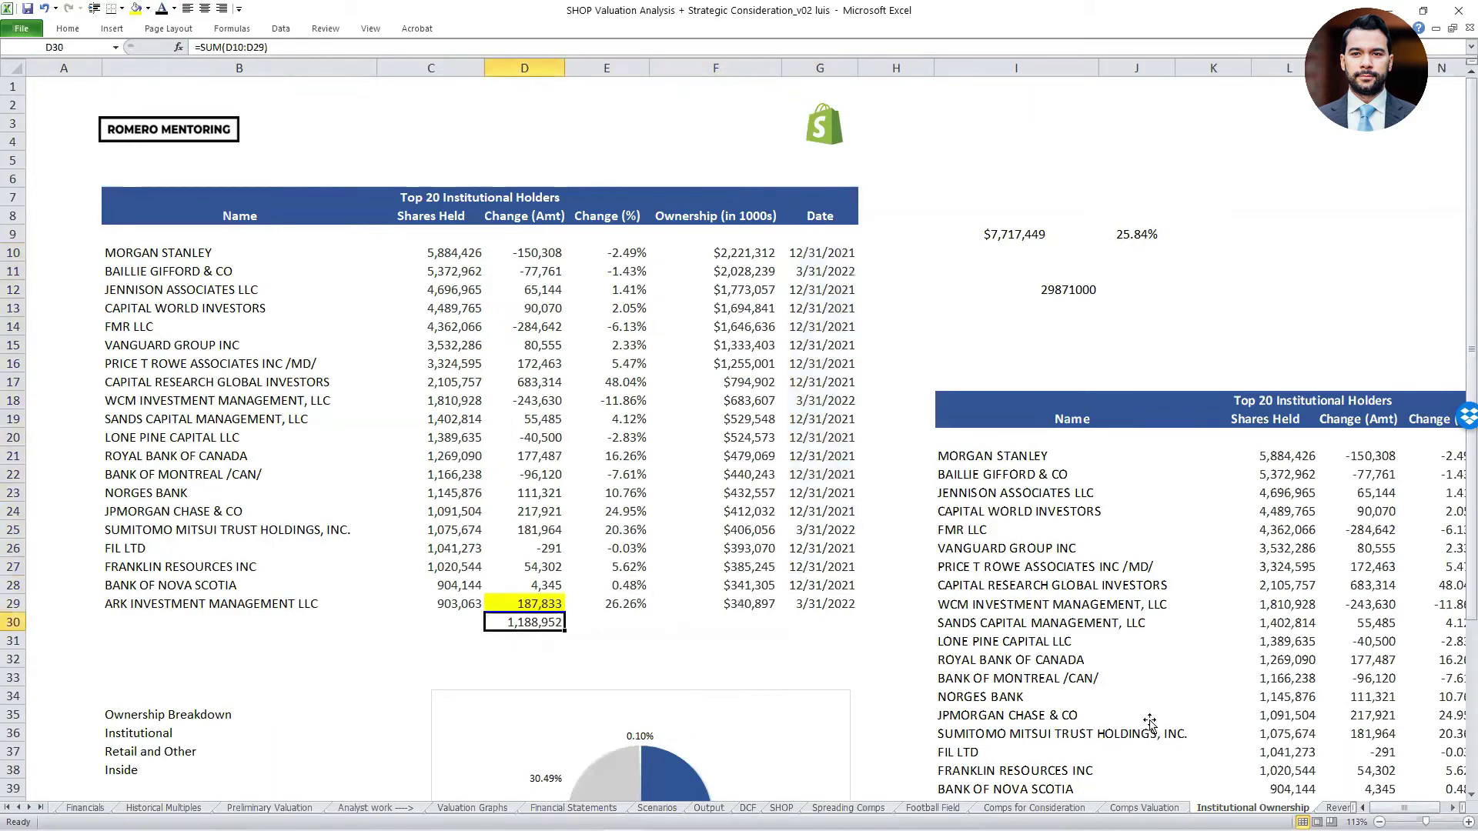
Enter 1 in A10 beside MORGAN STANLEY as the first holder's number.
{"action": "key", "text": "Left"}
{"action": "key", "text": "Left"}
{"action": "key", "text": "Up"}
{"action": "key", "text": "ctrl+Up"}
{"action": "key", "text": "Left"}
{"action": "type", "text": "1"}
{"action": "key", "text": "Return"}
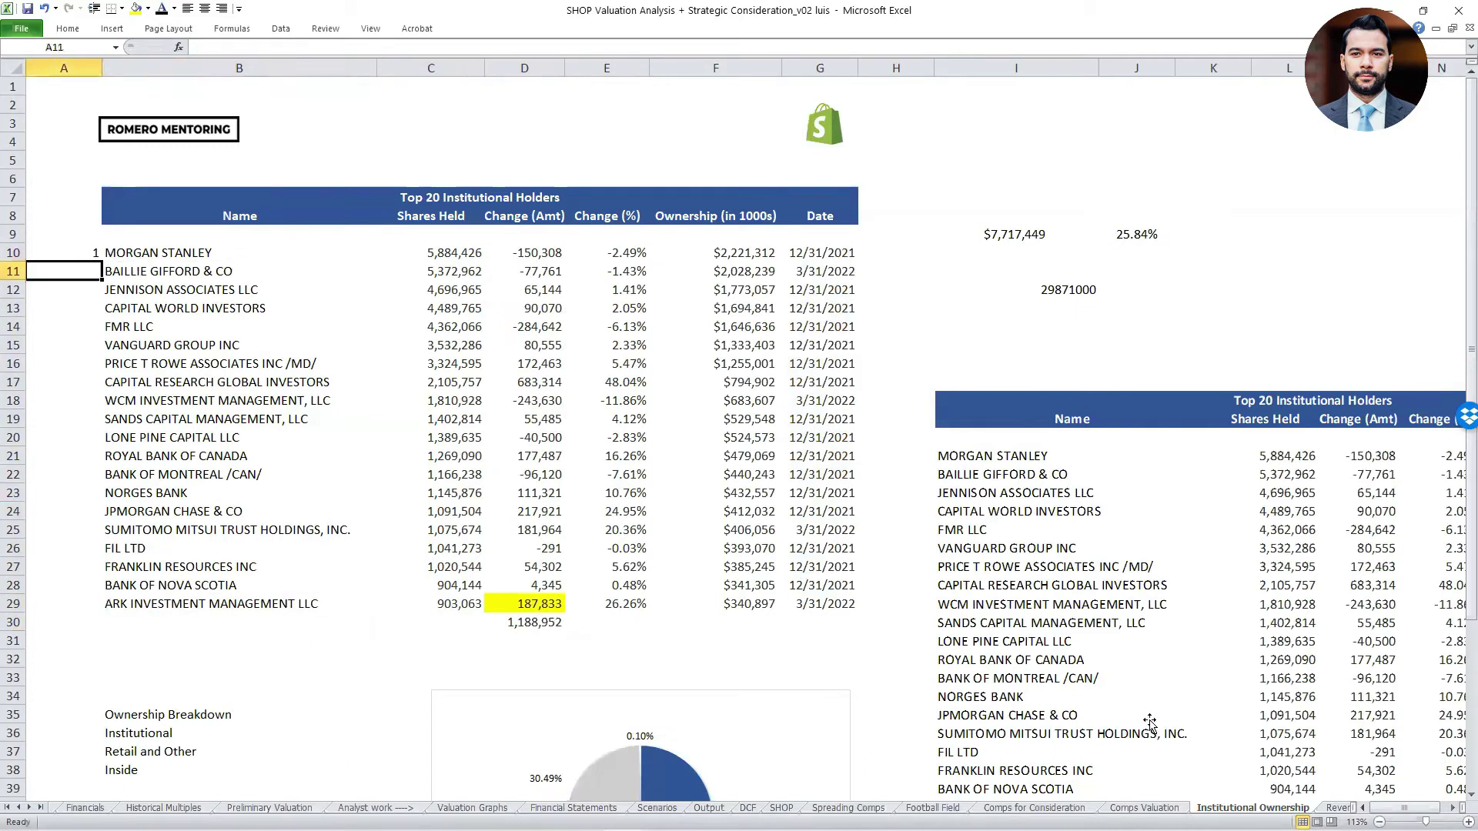
Fill =A10+1 down to A29 so the remaining holders are numbered 2 to 20.
{"action": "type", "text": "=A10+1"}
{"action": "key", "text": "Escape"}
{"action": "type", "text": "=A10+1"}
{"action": "key", "text": "ctrl+Return"}
{"action": "key", "text": "Right"}
{"action": "key", "text": "ctrl+Down"}
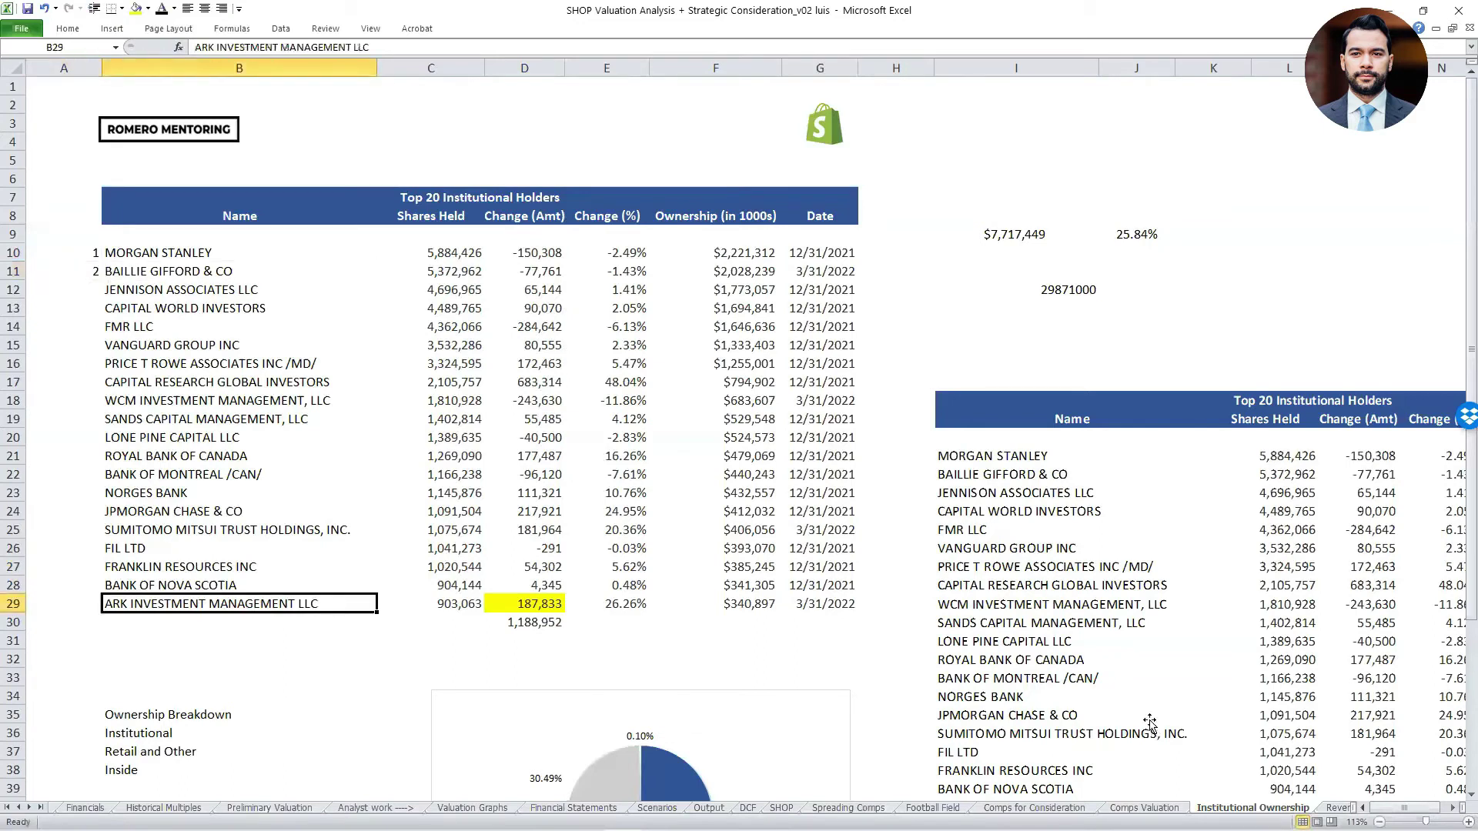
{"action": "key", "text": "Left"}
{"action": "key", "text": "ctrl+shift+Up"}
{"action": "key", "text": "ctrl+d"}
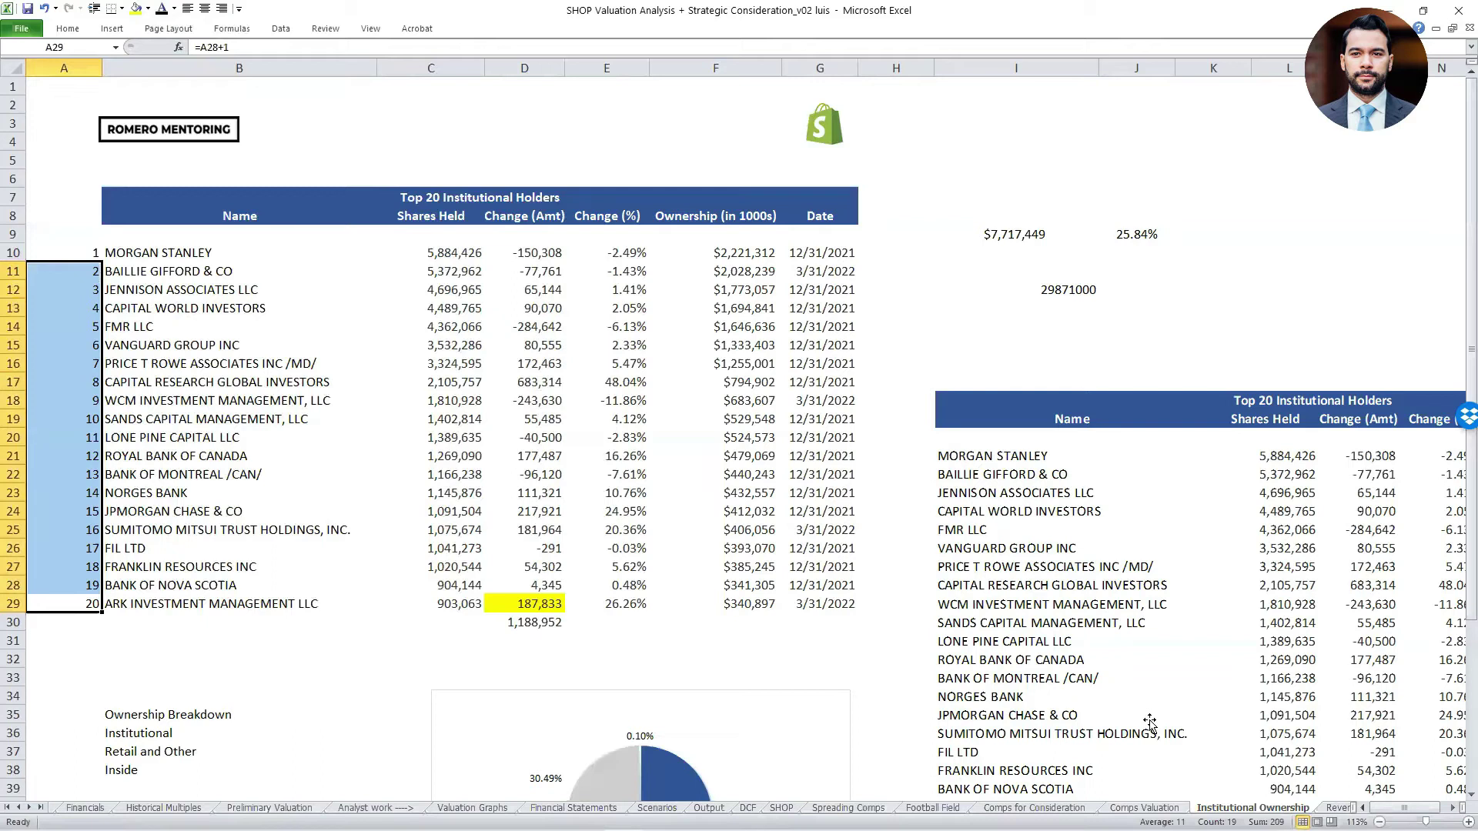
Review the holders' report dates, including BAILLIE GIFFORD's 3/31/2022.
{"action": "key", "text": "Right"}
{"action": "key", "text": "Right"}
{"action": "key", "text": "Right"}
{"action": "key", "text": "Right"}
{"action": "key", "text": "Left"}
{"action": "key", "text": "Right"}
{"action": "key", "text": "Right"}
{"action": "key", "text": "Right"}
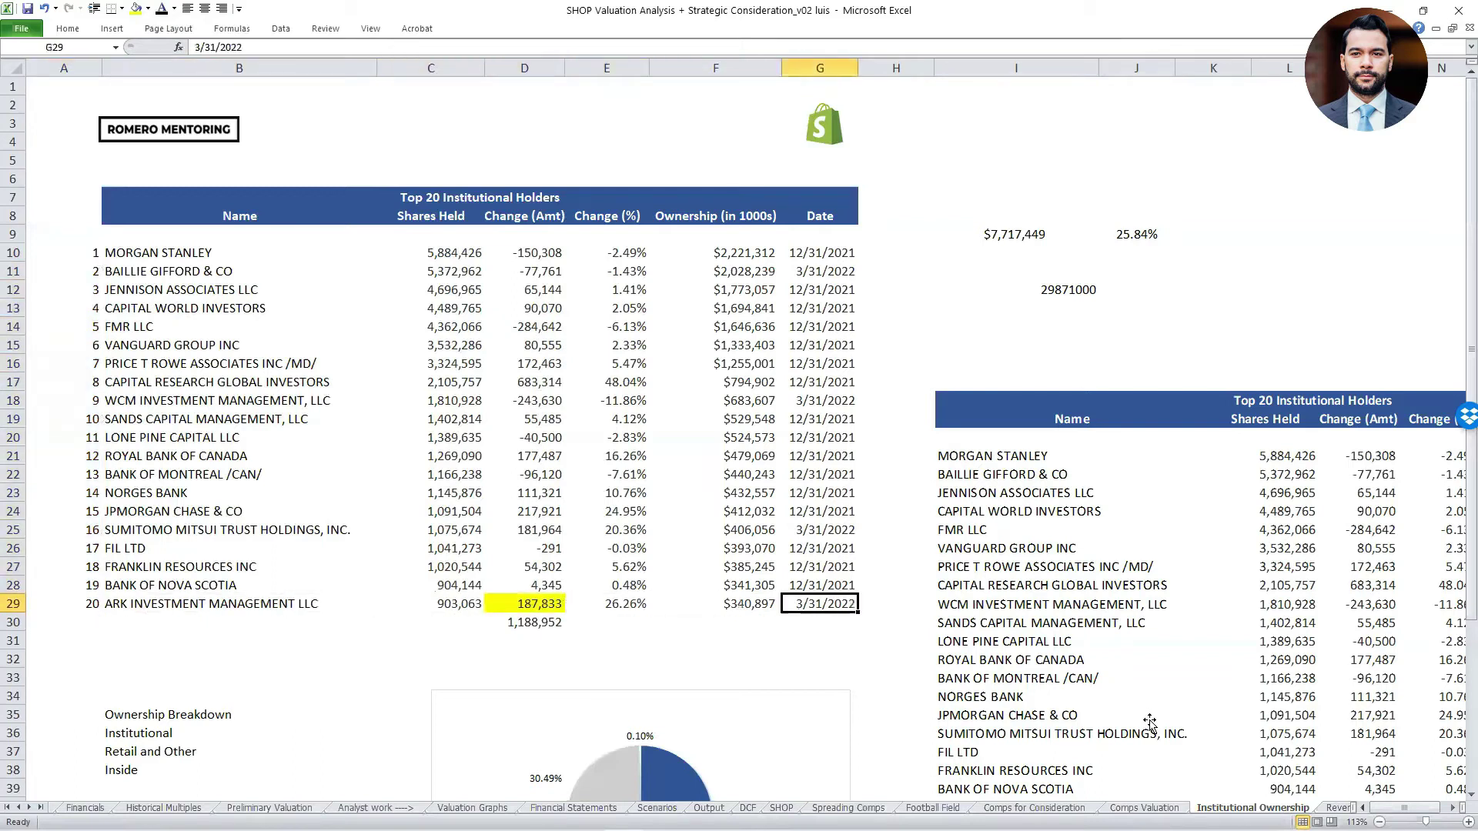
{"action": "key", "text": "ctrl+shift+Up"}
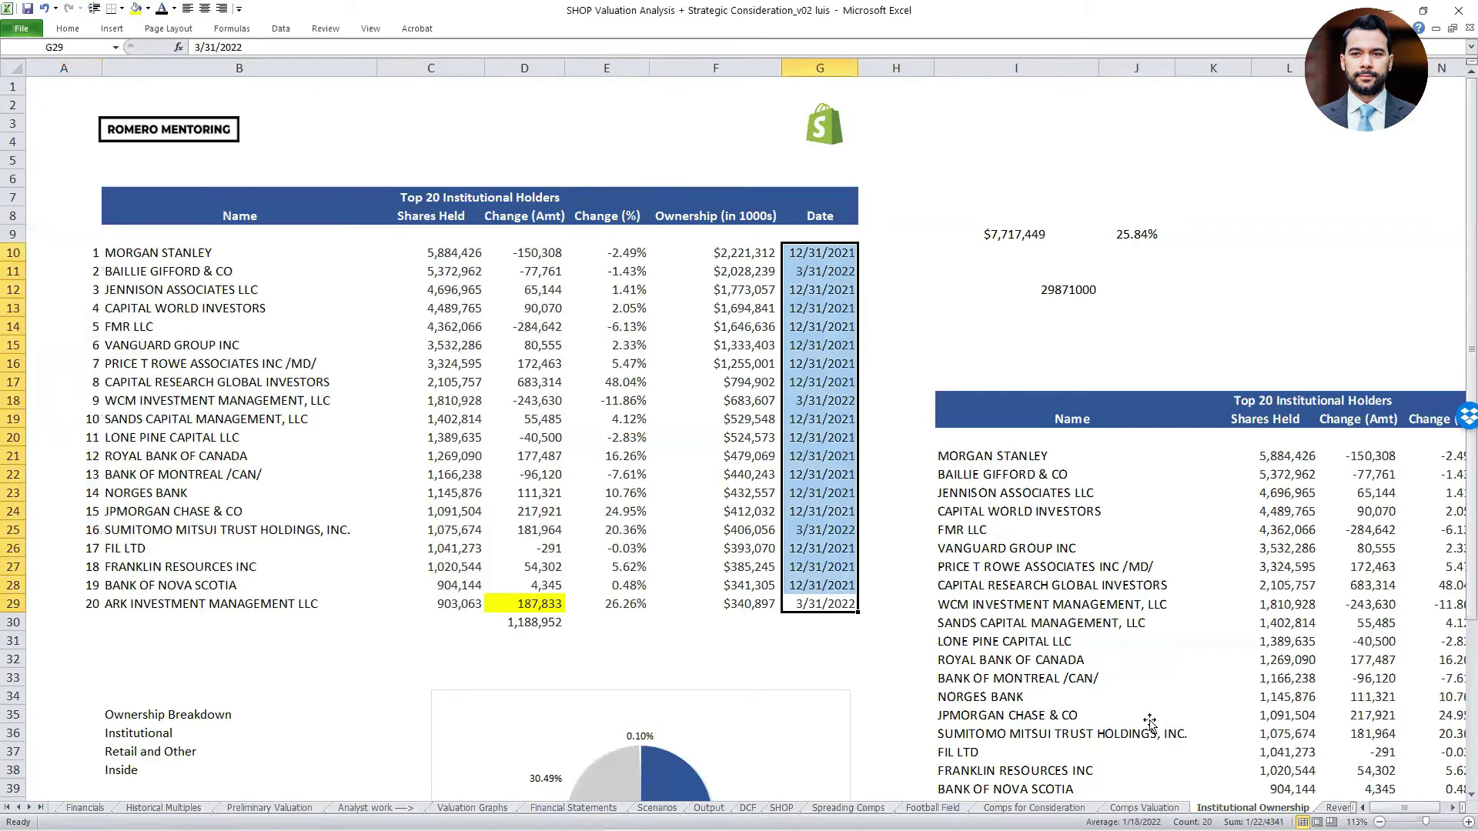
{"action": "key", "text": "Up"}
{"action": "key", "text": "Down"}
{"action": "key", "text": "ctrl+Up"}
{"action": "key", "text": "Down"}
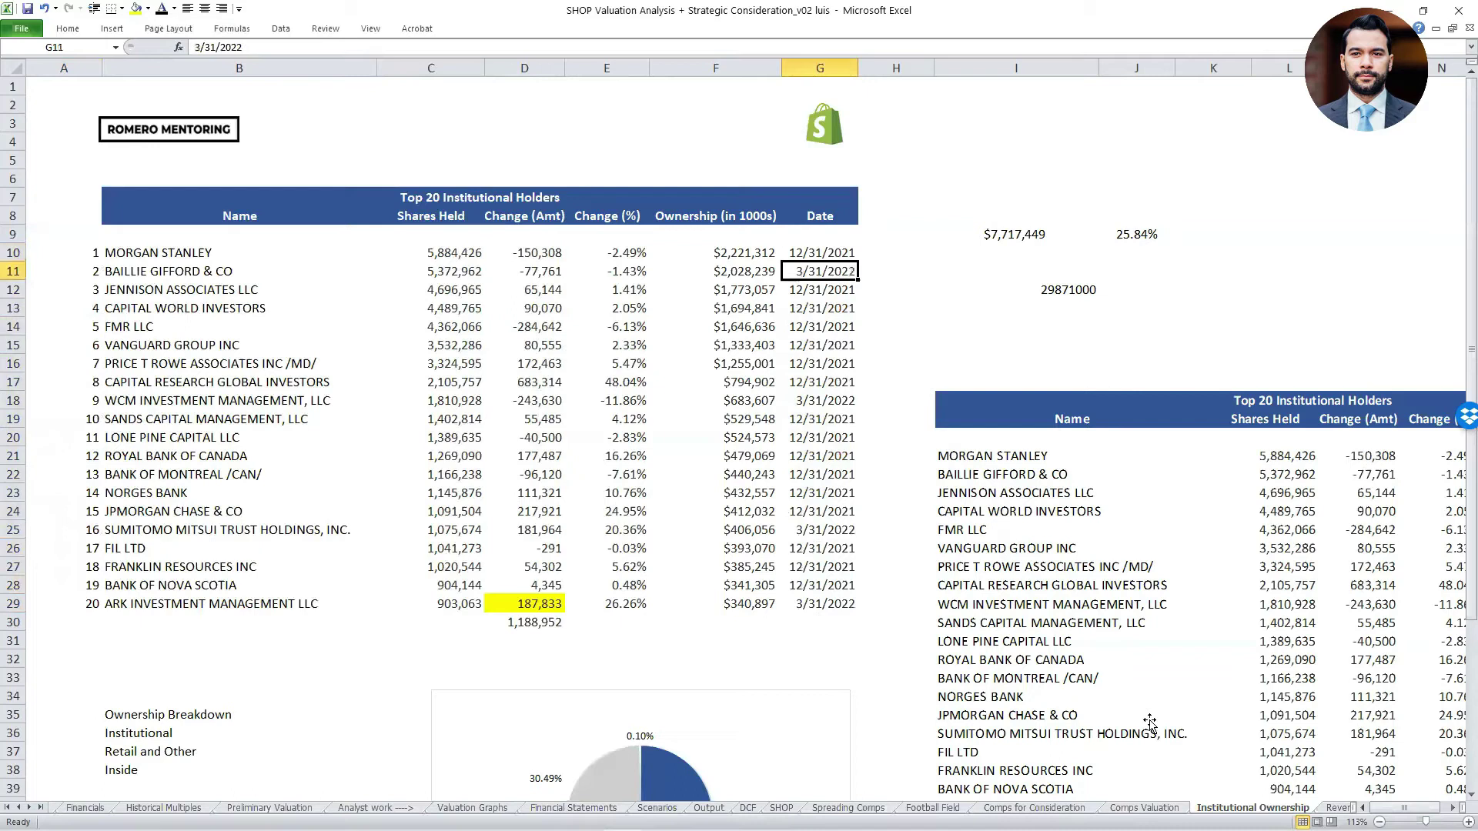
Inspect the Change (Amt) total's summed range unchanged, then step back to the Scenarios sheet.
{"action": "key", "text": "Left"}
{"action": "key", "text": "Left"}
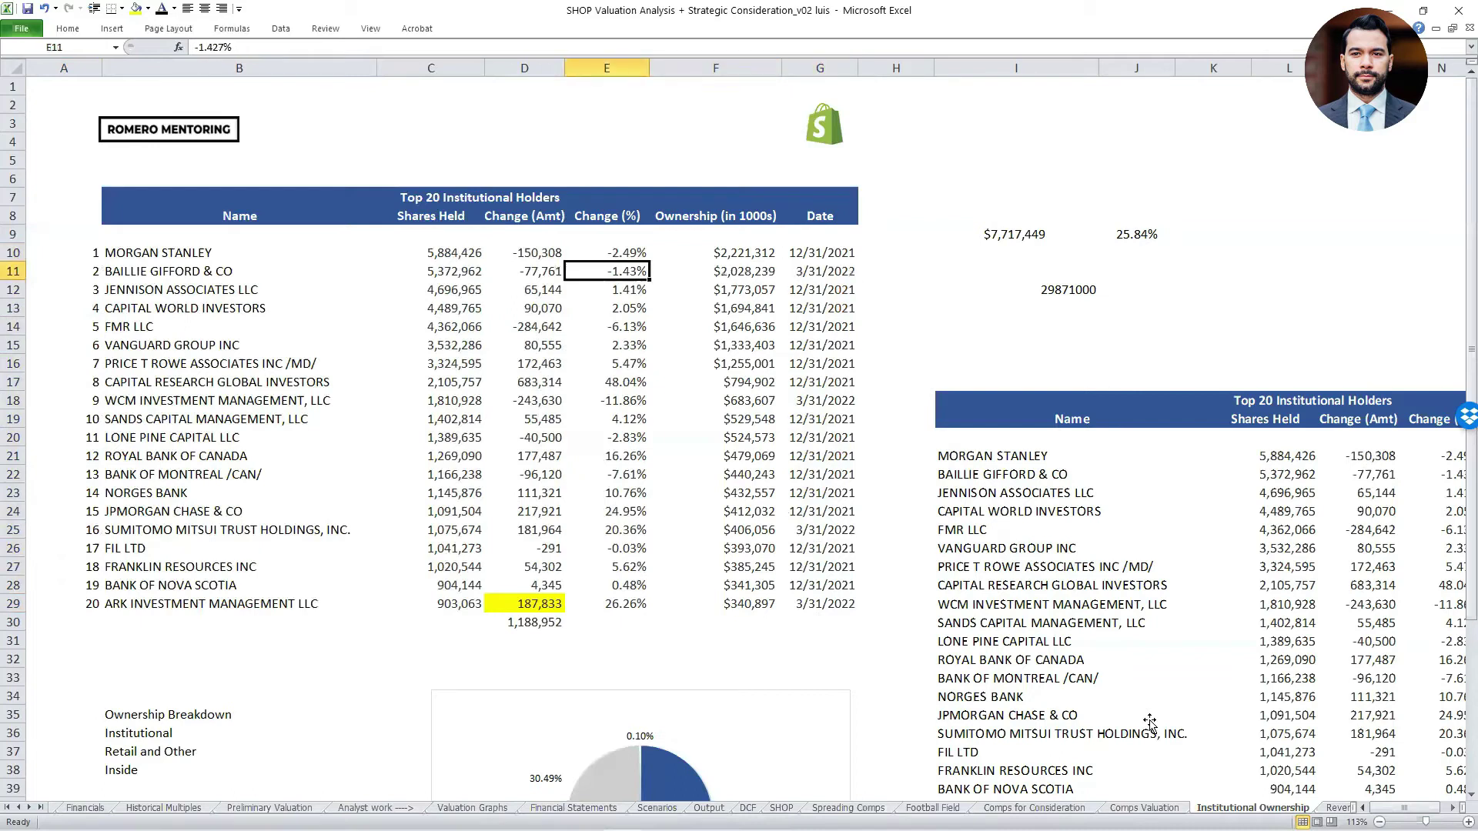
{"action": "key", "text": "Left"}
{"action": "key", "text": "ctrl+Down"}
{"action": "key", "text": "F2"}
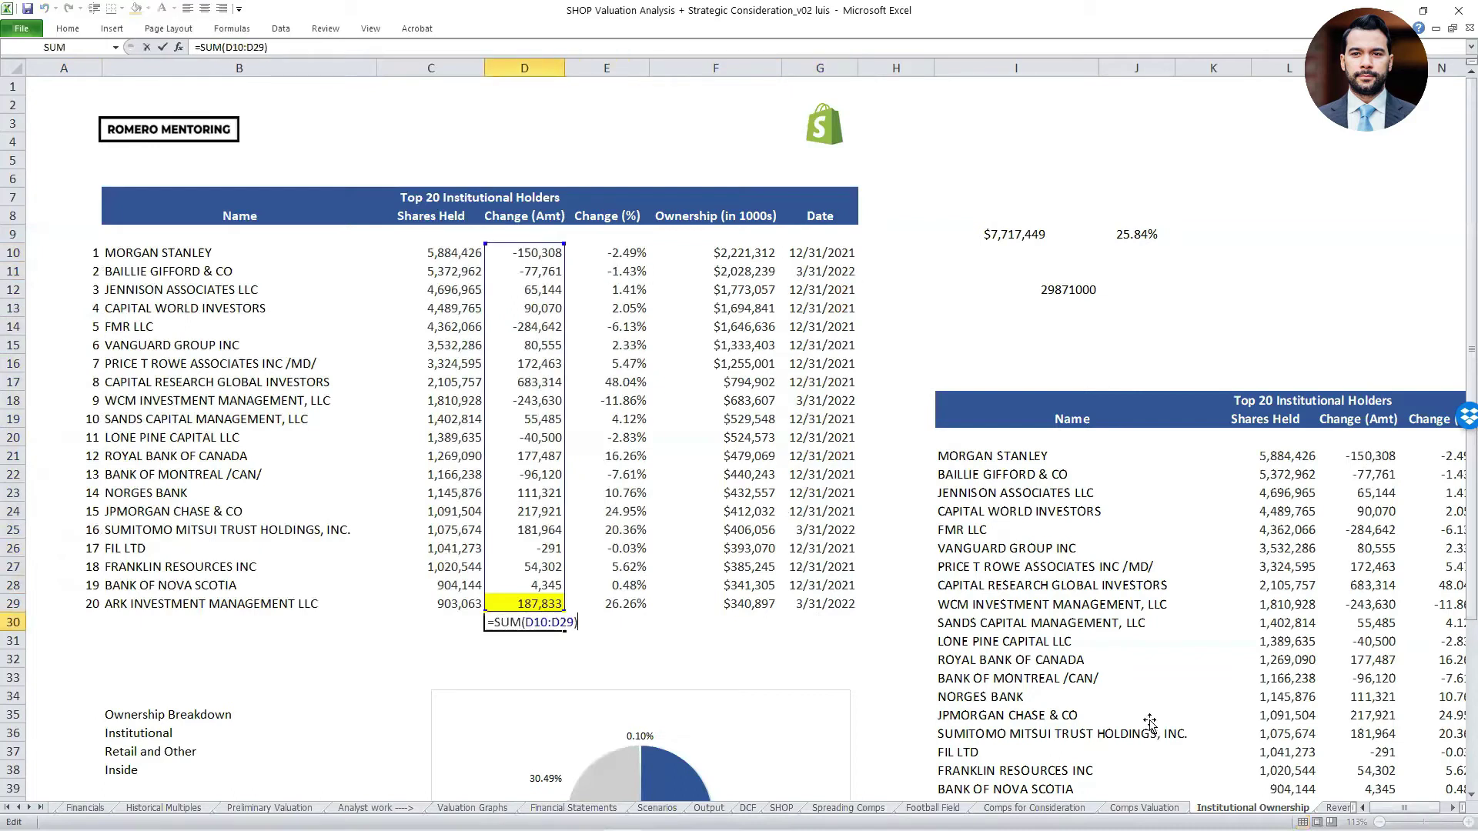
{"action": "key", "text": "F2"}
{"action": "key", "text": "F2"}
{"action": "key", "text": "F2"}
{"action": "key", "text": "F2"}
{"action": "key", "text": "F2"}
{"action": "key", "text": "Escape"}
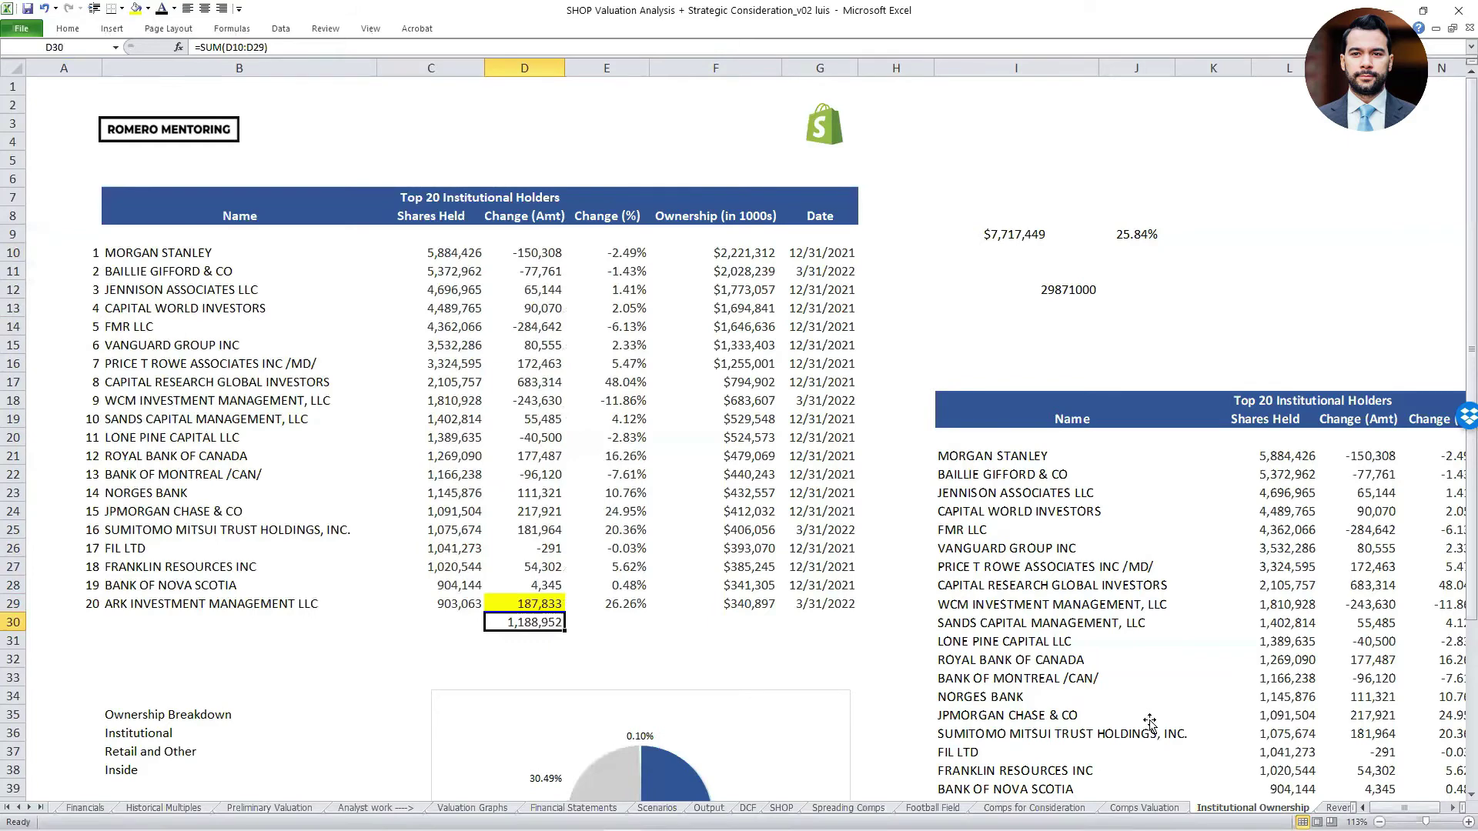
{"action": "key", "text": "ctrl+Page_Up"}
{"action": "key", "text": "ctrl+Page_Up"}
{"action": "key", "text": "ctrl+Page_Up"}
{"action": "key", "text": "ctrl+Page_Up"}
{"action": "key", "text": "ctrl+Page_Up"}
{"action": "key", "text": "ctrl+Page_Up"}
{"action": "key", "text": "ctrl+Page_Up"}
{"action": "key", "text": "ctrl+Page_Up"}
{"action": "key", "text": "ctrl+Page_Up"}
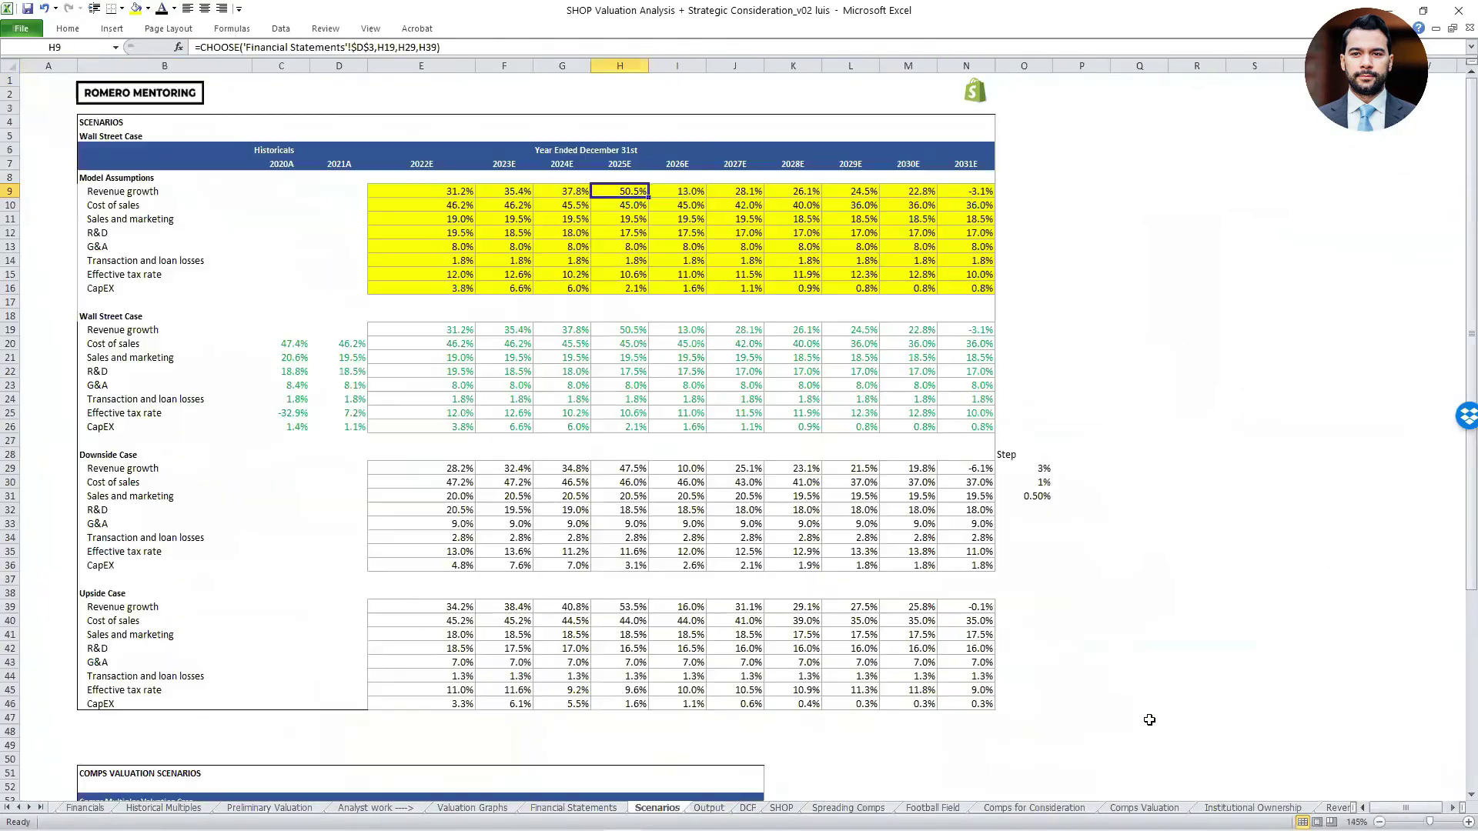
On the Stock Phases sheet, draw red ink over SHOP's 2021 peak and decline into 2022.
{"action": "key", "text": "ctrl+Page_Up"}
{"action": "key", "text": "ctrl+Page_Up"}
{"action": "key", "text": "ctrl+Page_Up"}
{"action": "key", "text": "ctrl+Page_Up"}
{"action": "key", "text": "ctrl+Page_Up"}
{"action": "key", "text": "ctrl+Page_Up"}
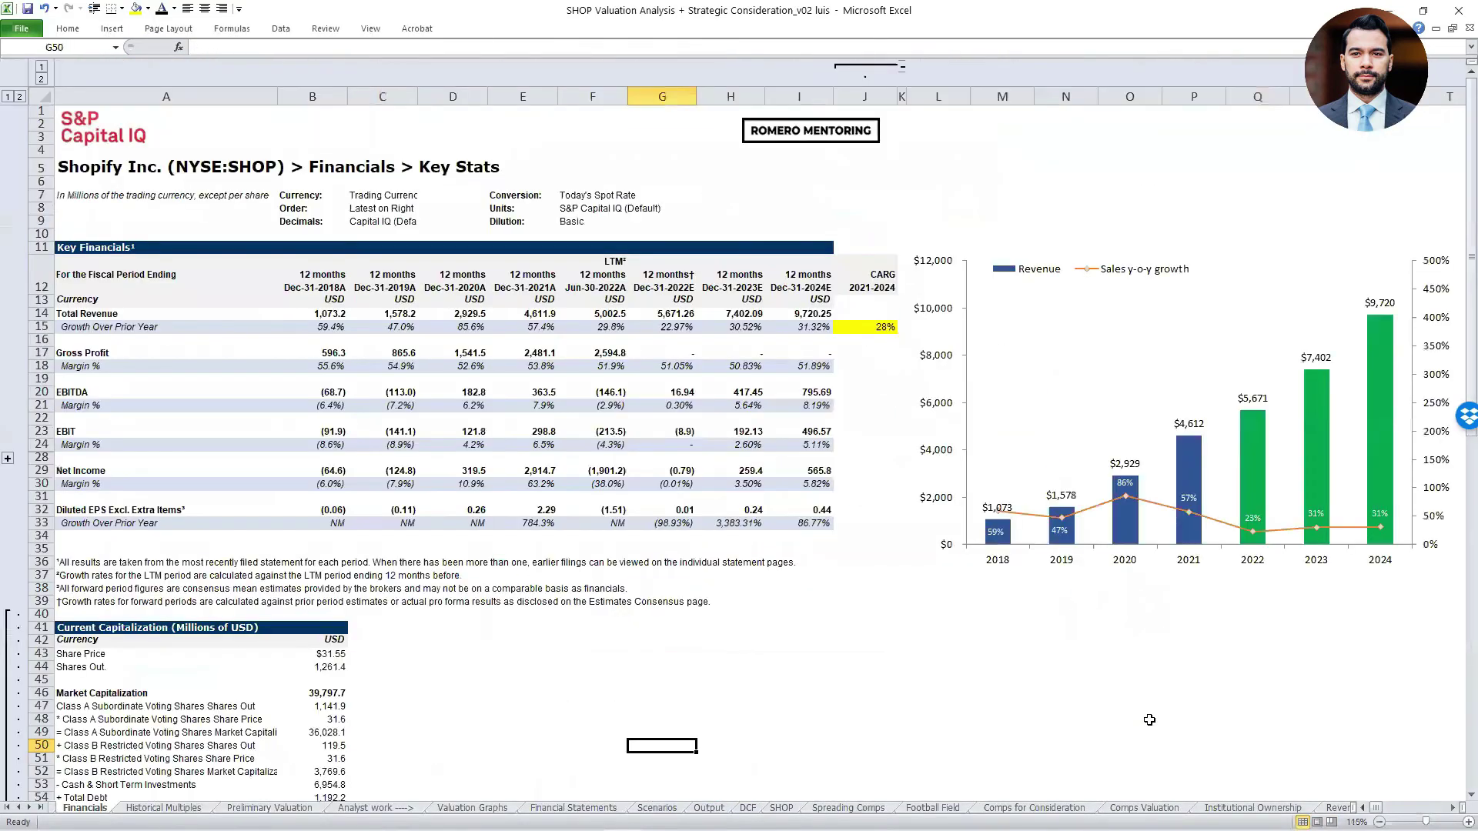
{"action": "key", "text": "ctrl+Page_Up"}
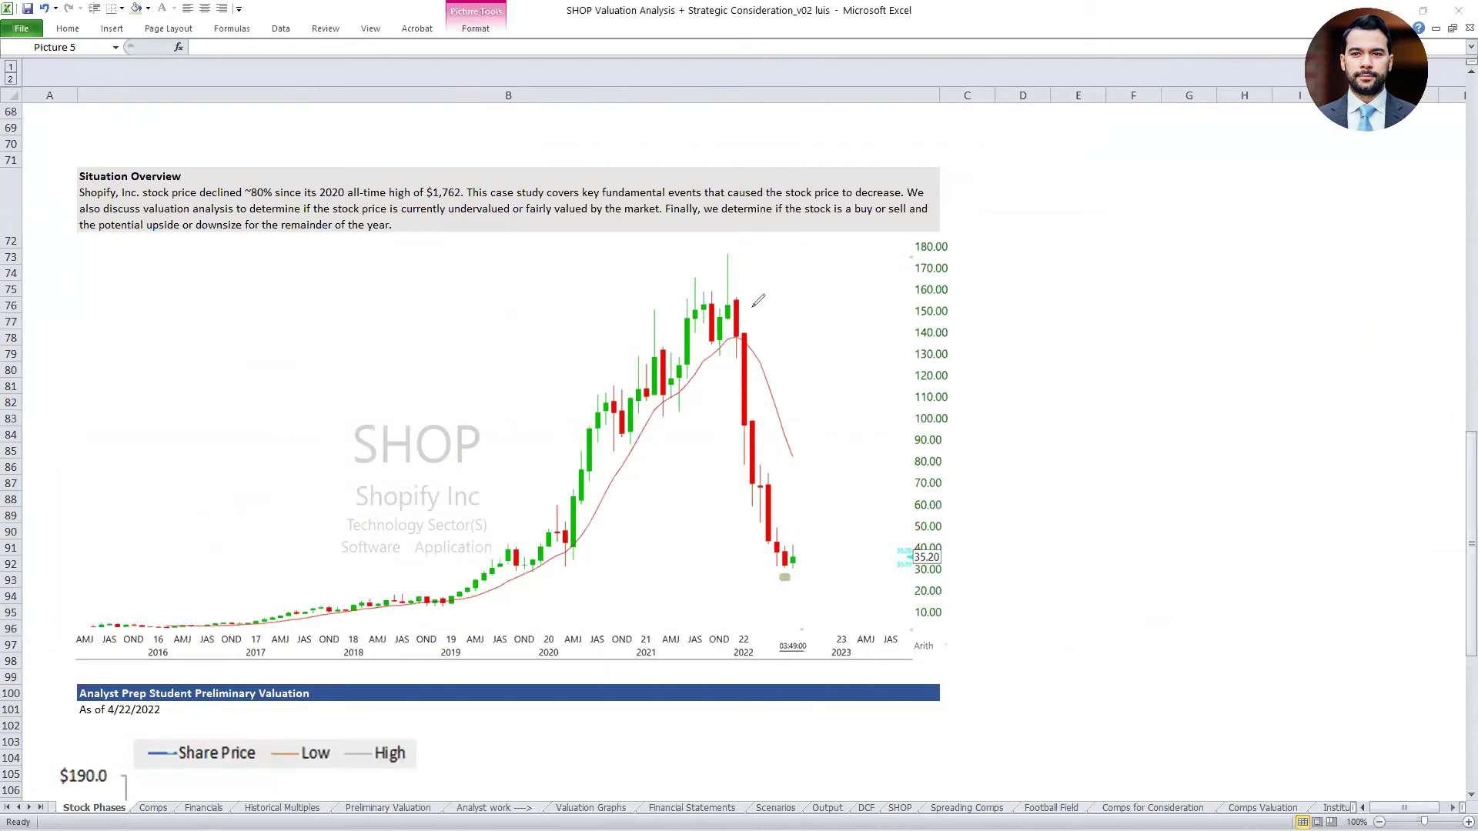
{"action": "mouse_move", "coordinate": [637, 346]}
{"action": "left_mouse_down"}
{"action": "mouse_move", "coordinate": [744, 271]}
{"action": "mouse_move", "coordinate": [789, 388]}
{"action": "mouse_move", "coordinate": [816, 539]}
{"action": "mouse_move", "coordinate": [786, 547]}
{"action": "left_mouse_up"}
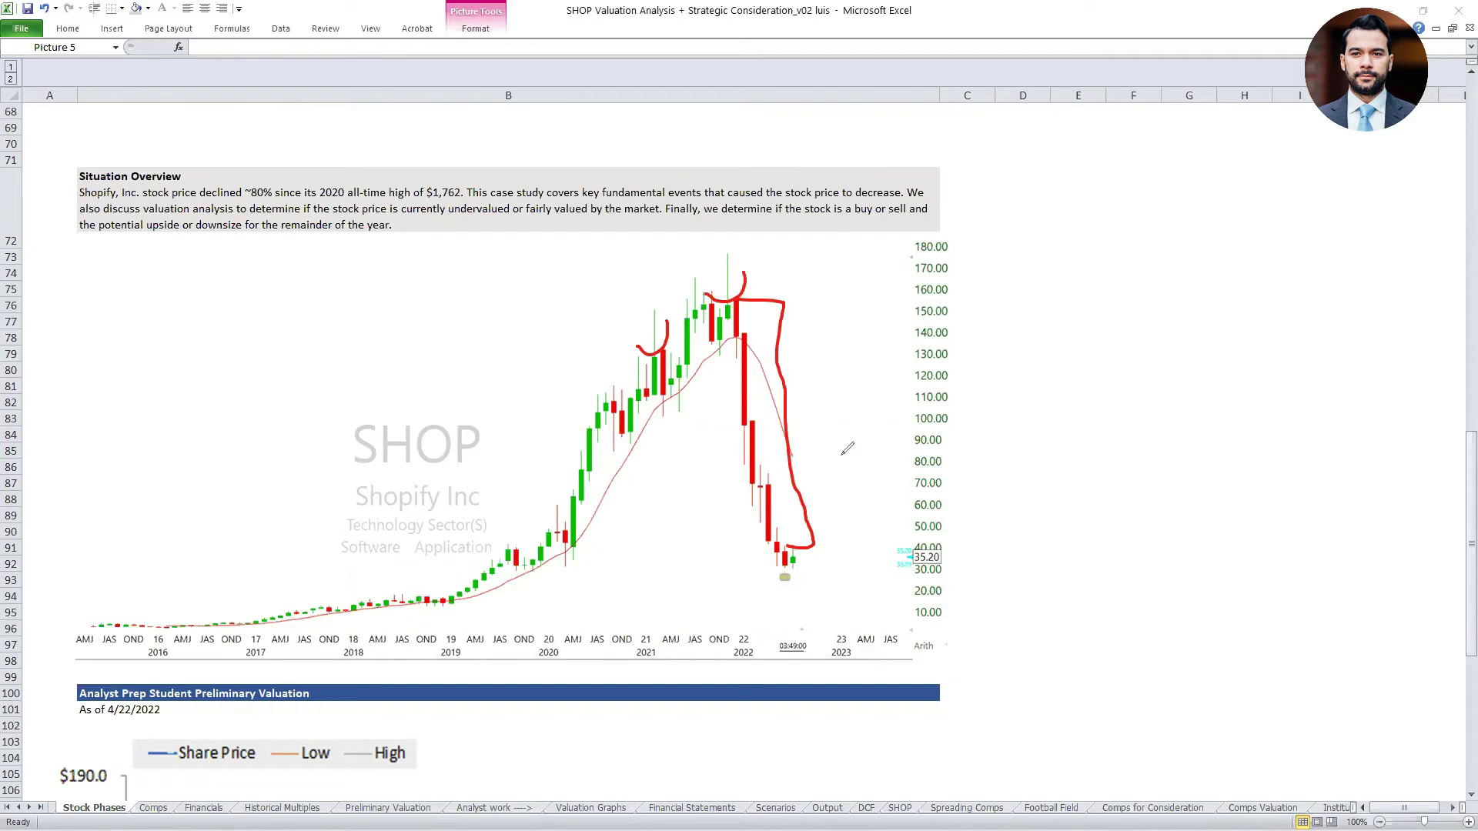
Sketch the 2022 low, a rebound path and a 200%–400% upside note on the chart, then erase them.
{"action": "mouse_move", "coordinate": [889, 553]}
{"action": "left_mouse_down"}
{"action": "mouse_move", "coordinate": [800, 543]}
{"action": "mouse_move", "coordinate": [839, 567]}
{"action": "mouse_move", "coordinate": [907, 555]}
{"action": "mouse_move", "coordinate": [815, 547]}
{"action": "mouse_move", "coordinate": [847, 559]}
{"action": "left_mouse_up"}
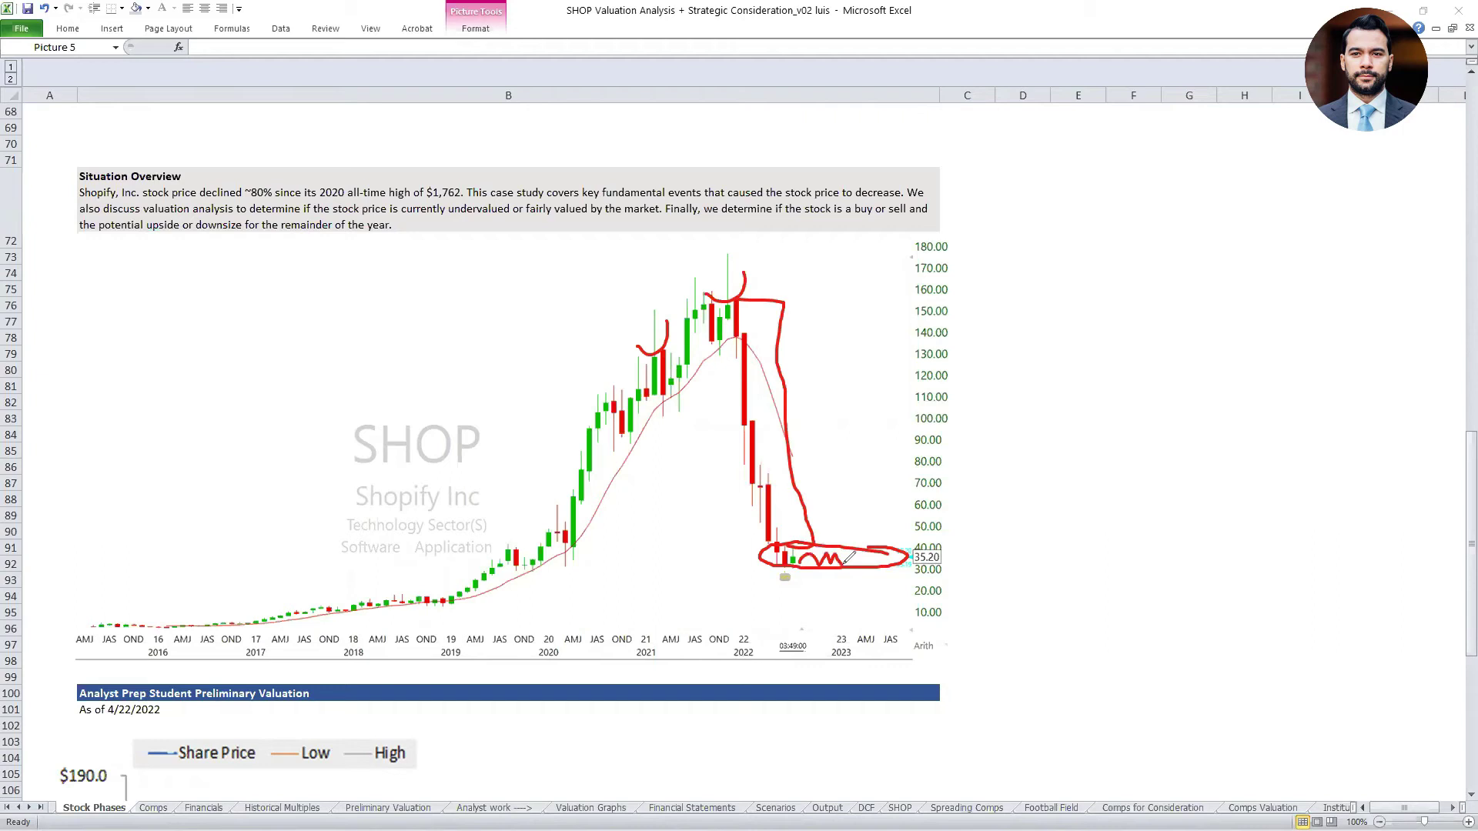
{"action": "mouse_move", "coordinate": [841, 562]}
{"action": "left_mouse_down"}
{"action": "mouse_move", "coordinate": [928, 492]}
{"action": "mouse_move", "coordinate": [997, 397]}
{"action": "left_mouse_up"}
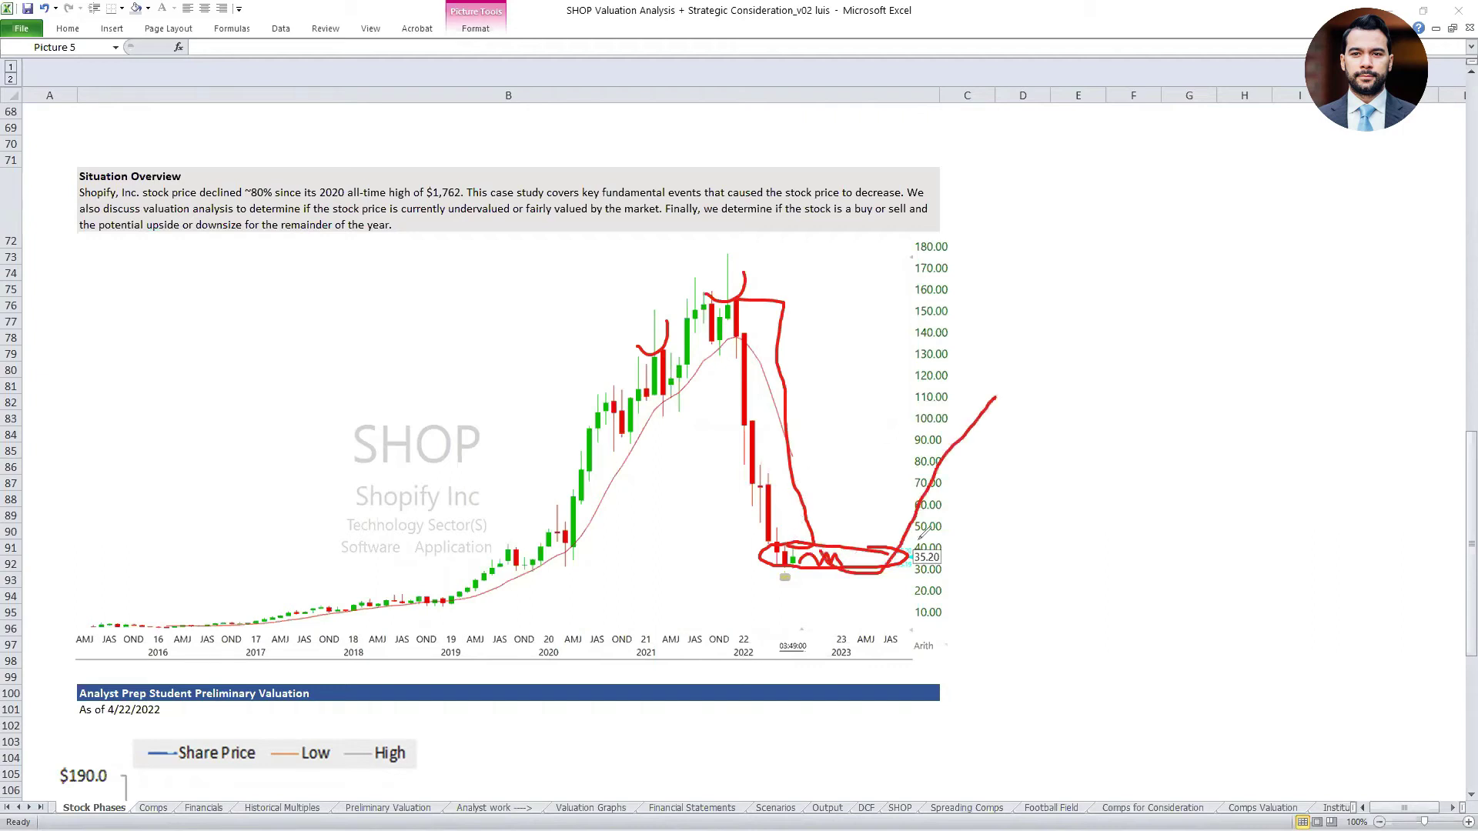
{"action": "left_click", "coordinate": [1003, 454]}
{"action": "left_click_drag", "start_coordinate": [1005, 452], "coordinate": [1033, 497]}
{"action": "left_click_drag", "start_coordinate": [1066, 449], "coordinate": [1111, 460]}
{"action": "left_click_drag", "start_coordinate": [1111, 535], "coordinate": [1189, 437]}
{"action": "left_click_drag", "start_coordinate": [1165, 506], "coordinate": [1178, 503]}
{"action": "mouse_move", "coordinate": [1199, 478]}
{"action": "left_mouse_down"}
{"action": "mouse_move", "coordinate": [1321, 478]}
{"action": "mouse_move", "coordinate": [1325, 540]}
{"action": "left_mouse_up"}
{"action": "mouse_move", "coordinate": [1379, 492]}
{"action": "left_mouse_down"}
{"action": "mouse_move", "coordinate": [1375, 518]}
{"action": "mouse_move", "coordinate": [1399, 499]}
{"action": "left_mouse_up"}
{"action": "mouse_move", "coordinate": [1349, 484]}
{"action": "left_mouse_down"}
{"action": "mouse_move", "coordinate": [1395, 492]}
{"action": "mouse_move", "coordinate": [1415, 517]}
{"action": "left_mouse_up"}
{"action": "left_click_drag", "start_coordinate": [1406, 455], "coordinate": [1447, 515]}
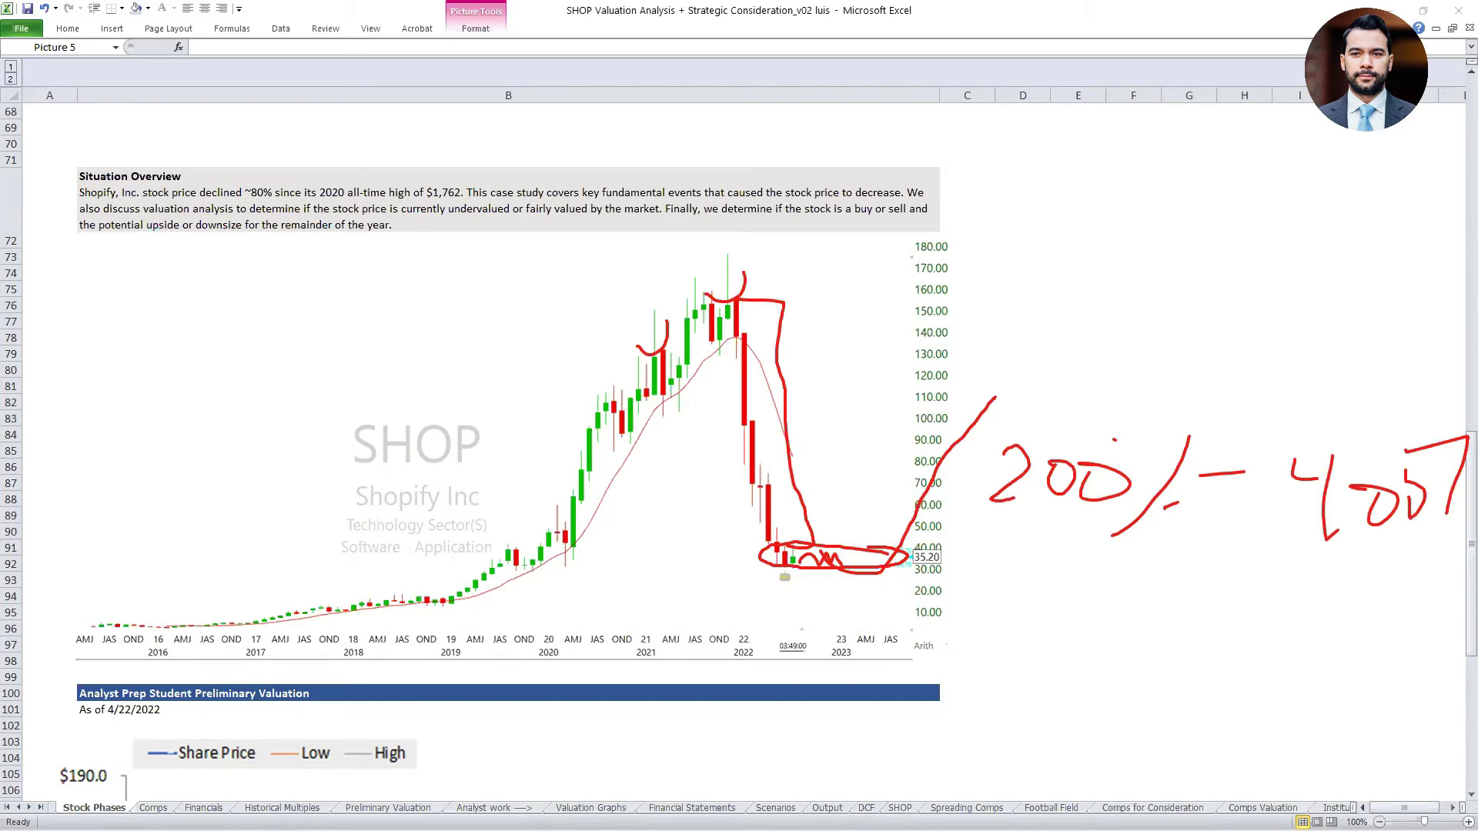
{"action": "key", "text": "e"}
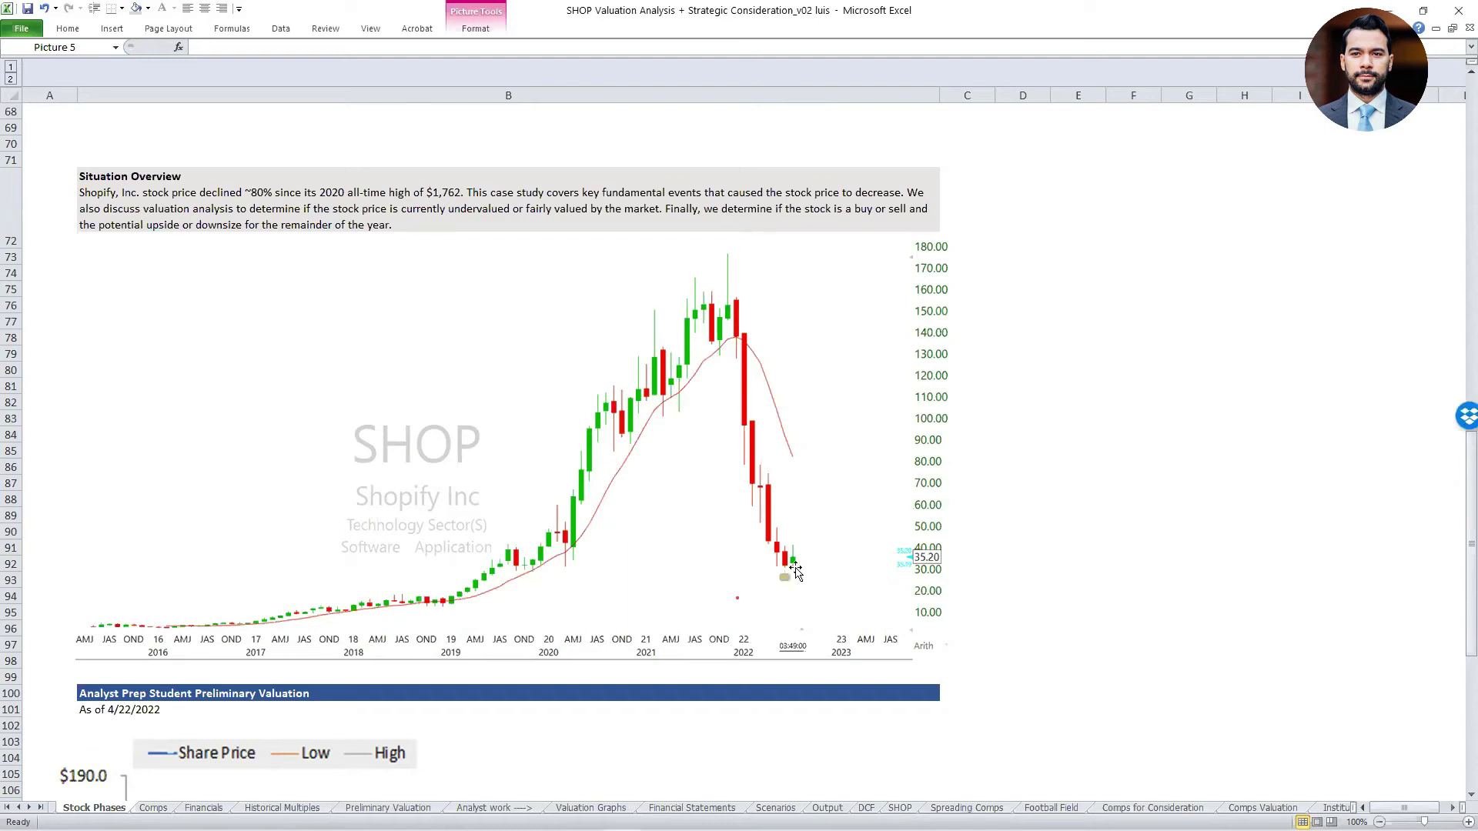
Review the G12:H24 block on the Financials sheet.
{"action": "left_click", "coordinate": [770, 675]}
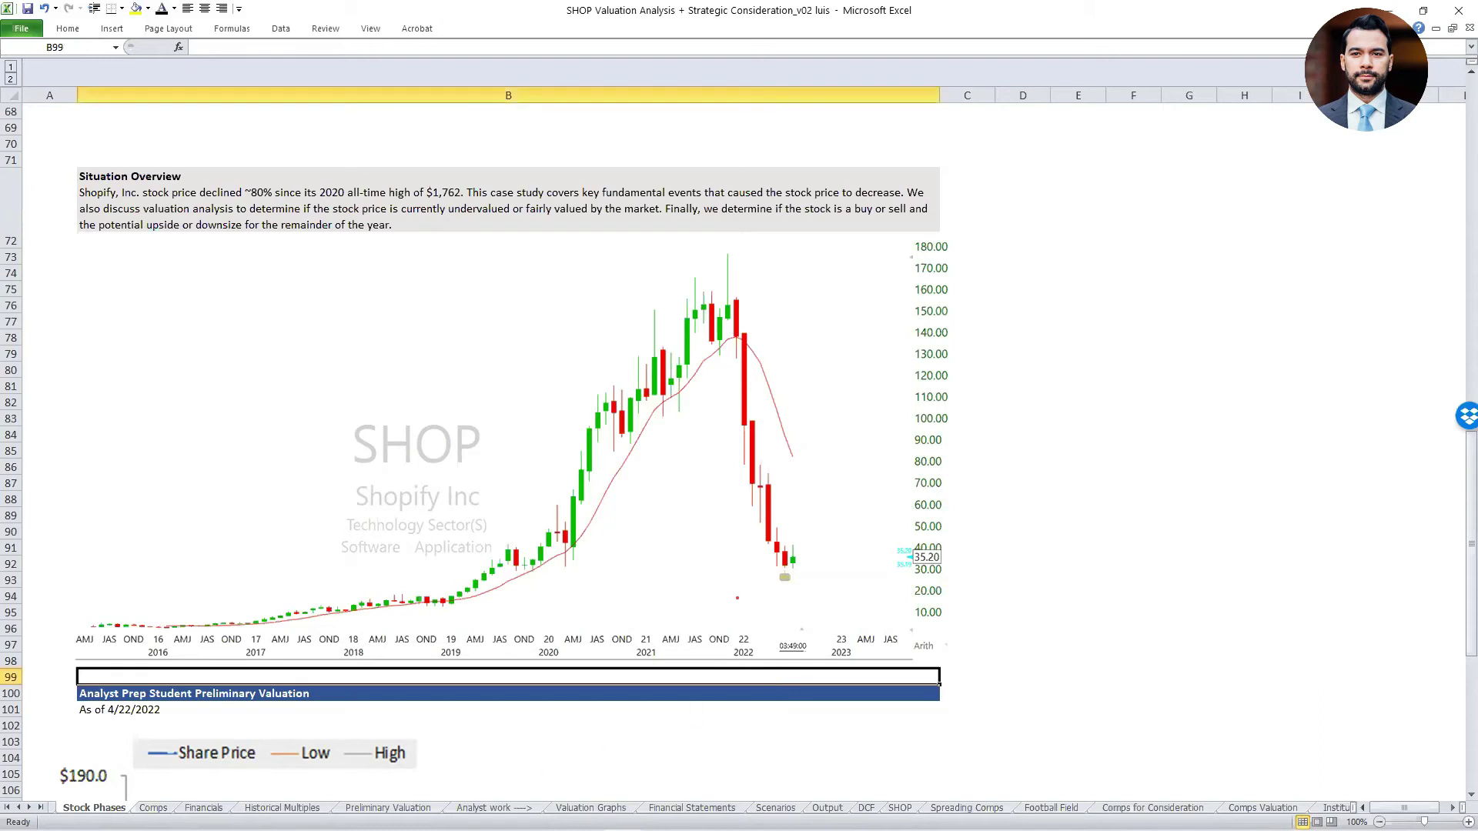
{"action": "left_click", "coordinate": [203, 808]}
{"action": "left_click_drag", "start_coordinate": [630, 258], "coordinate": [804, 561]}
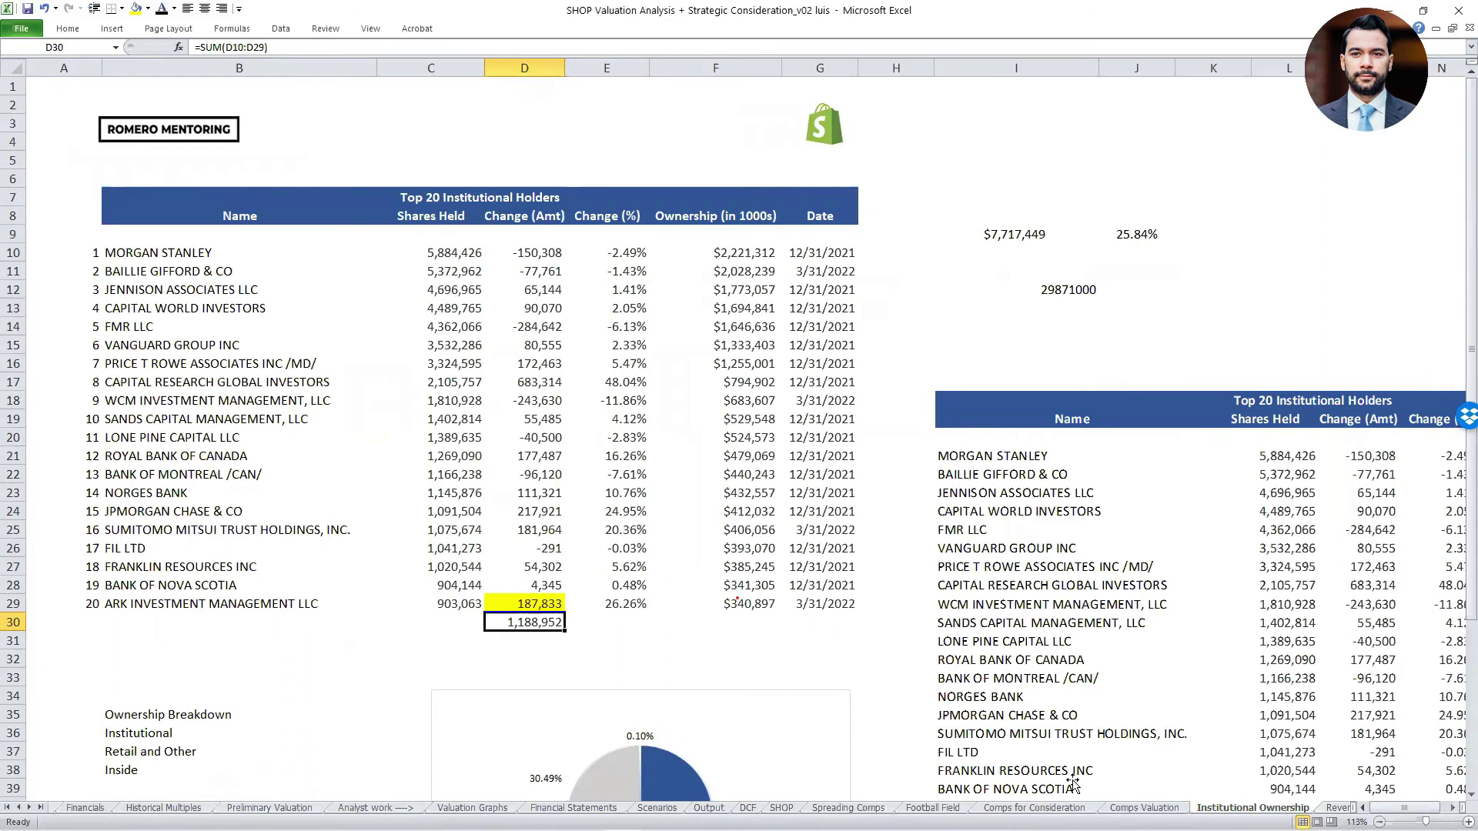
On Football Field, set the Low price target C20 to =C13.
{"action": "key", "text": "ctrl+Page_Up"}
{"action": "key", "text": "ctrl+Page_Up"}
{"action": "key", "text": "ctrl+Page_Up"}
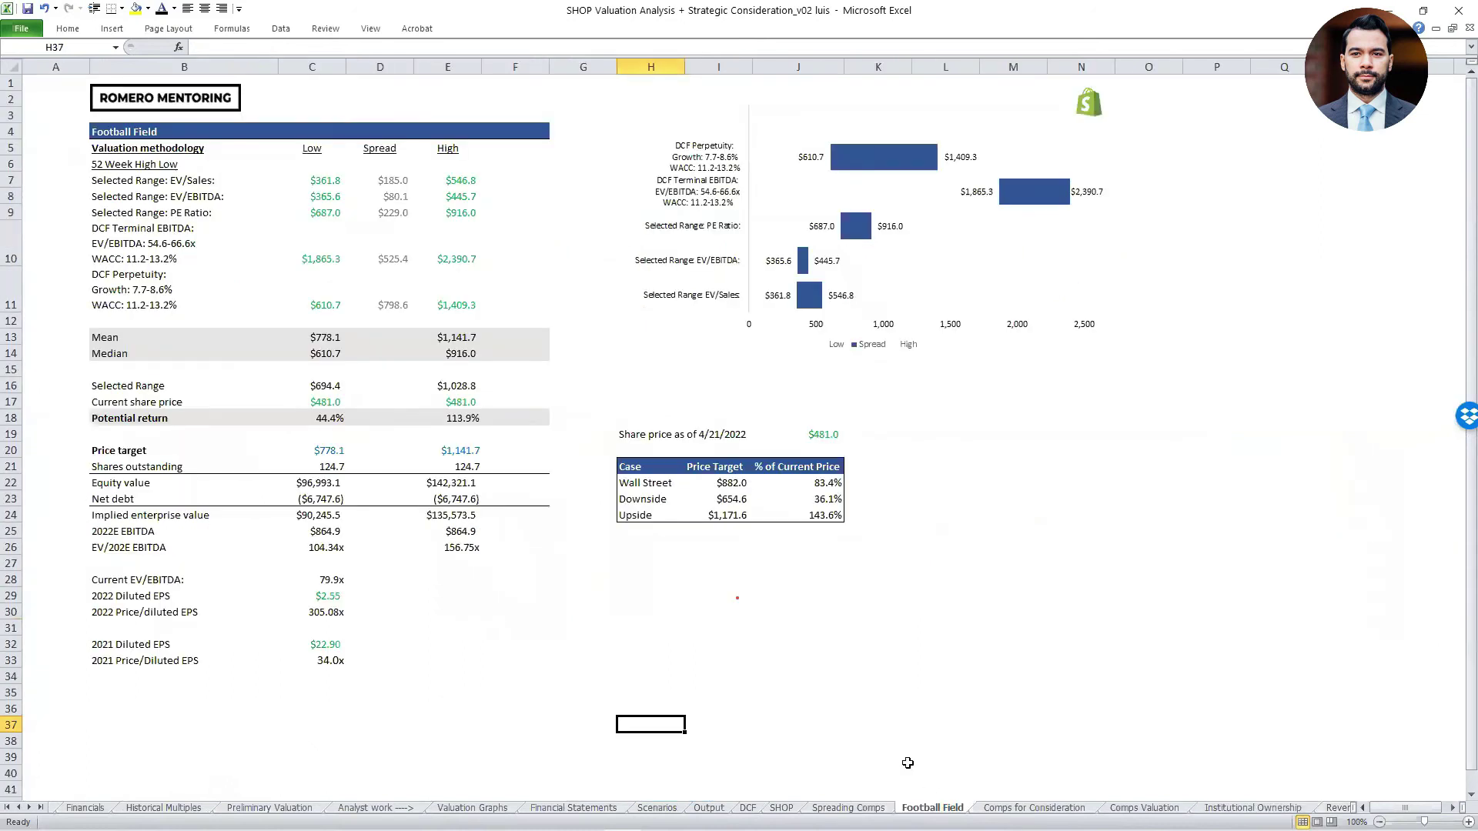
{"action": "scroll", "coordinate": [636, 385], "scroll_direction": "up", "scroll_amount": 2, "text": "ctrl"}
{"action": "scroll", "coordinate": [636, 385], "scroll_direction": "down", "scroll_amount": 1}
{"action": "scroll", "coordinate": [608, 323], "scroll_direction": "up", "scroll_amount": 2}
{"action": "left_click", "coordinate": [406, 571]}
{"action": "type", "text": "=C13"}
{"action": "key", "text": "ctrl+Return"}
Insert row 21 below Price target, labelled 'Split adjusted 10:1'.
{"action": "key", "text": "Down"}
{"action": "key", "text": "Down"}
{"action": "key", "text": "Down"}
{"action": "key", "text": "Up"}
{"action": "key", "text": "Up"}
{"action": "key", "text": "Up"}
{"action": "key", "text": "Up"}
{"action": "key", "text": "Up"}
{"action": "key", "text": "Down"}
{"action": "key", "text": "Down"}
{"action": "key", "text": "shift+space"}
{"action": "key", "text": "Down"}
{"action": "key", "text": "shift+space"}
{"action": "key", "text": "ctrl+shift+equal"}
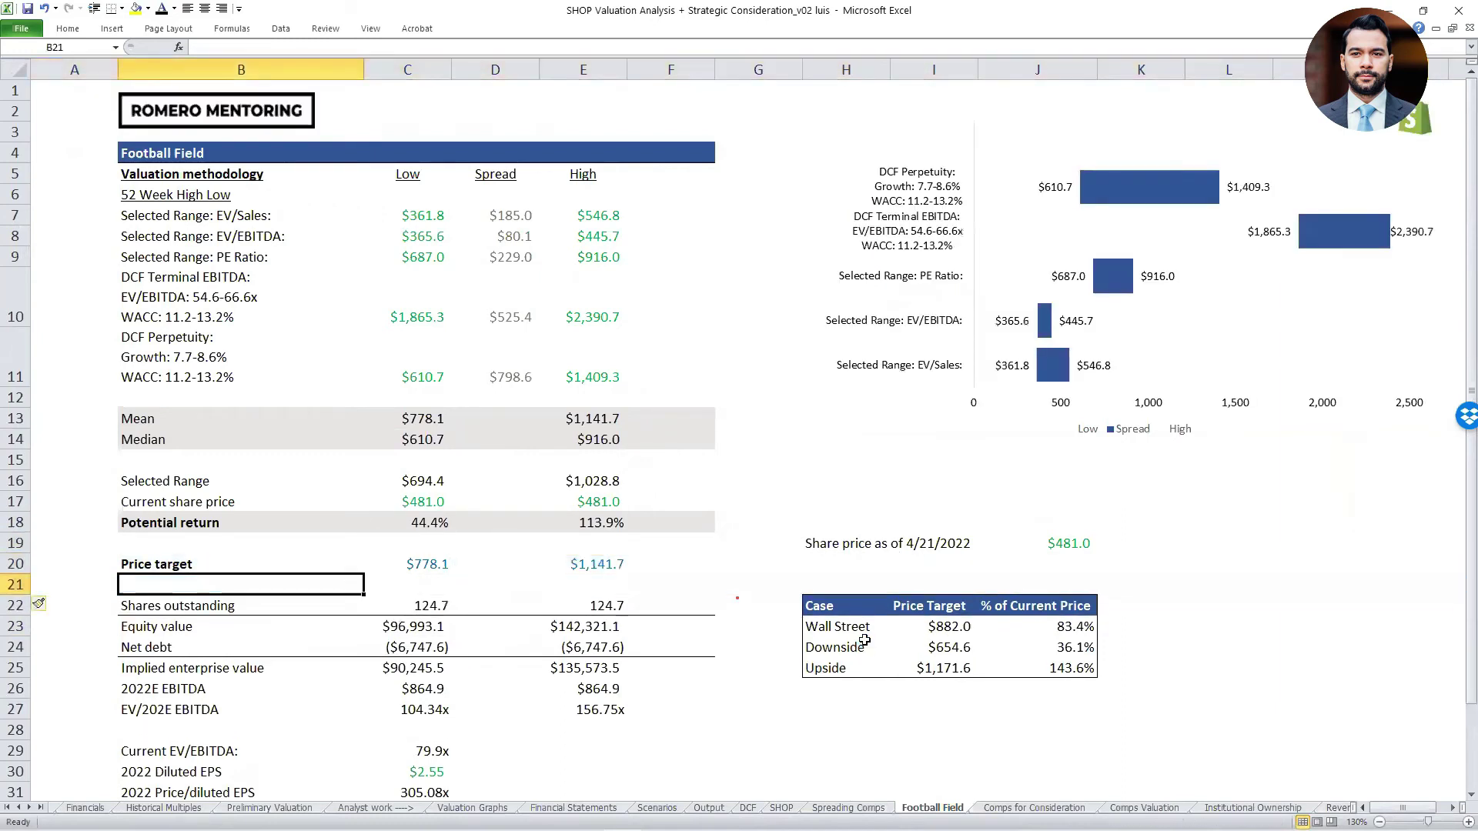
{"action": "type", "text": "Split ajust"}
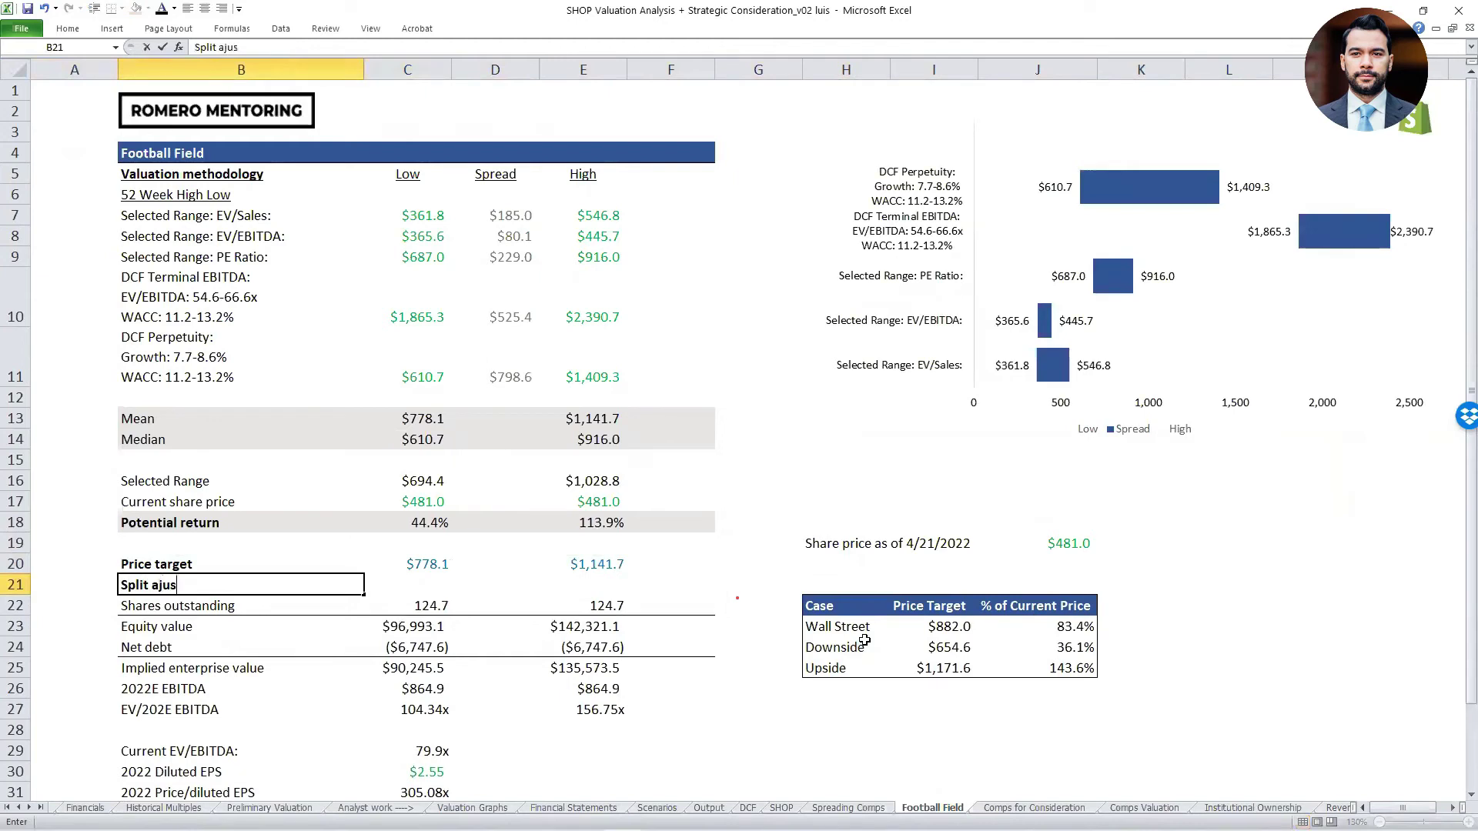
{"action": "key", "text": "BackSpace"}
{"action": "key", "text": "BackSpace"}
{"action": "type", "text": "djuste"}
{"action": "key", "text": "Tab"}
Enter =C20/10 in C21 and copy it to E21, giving $77.81 and $114.17.
{"action": "type", "text": "="}
{"action": "key", "text": "Up"}
{"action": "type", "text": "/10"}
{"action": "key", "text": "ctrl+Return"}
{"action": "key", "text": "ctrl+c"}
{"action": "key", "text": "Right"}
{"action": "key", "text": "Right"}
{"action": "key", "text": "Return"}
Check the split-adjusted row values, then go to the Scenarios sheet.
{"action": "key", "text": "Left"}
{"action": "key", "text": "Left"}
{"action": "key", "text": "shift+Right"}
{"action": "key", "text": "shift+Right"}
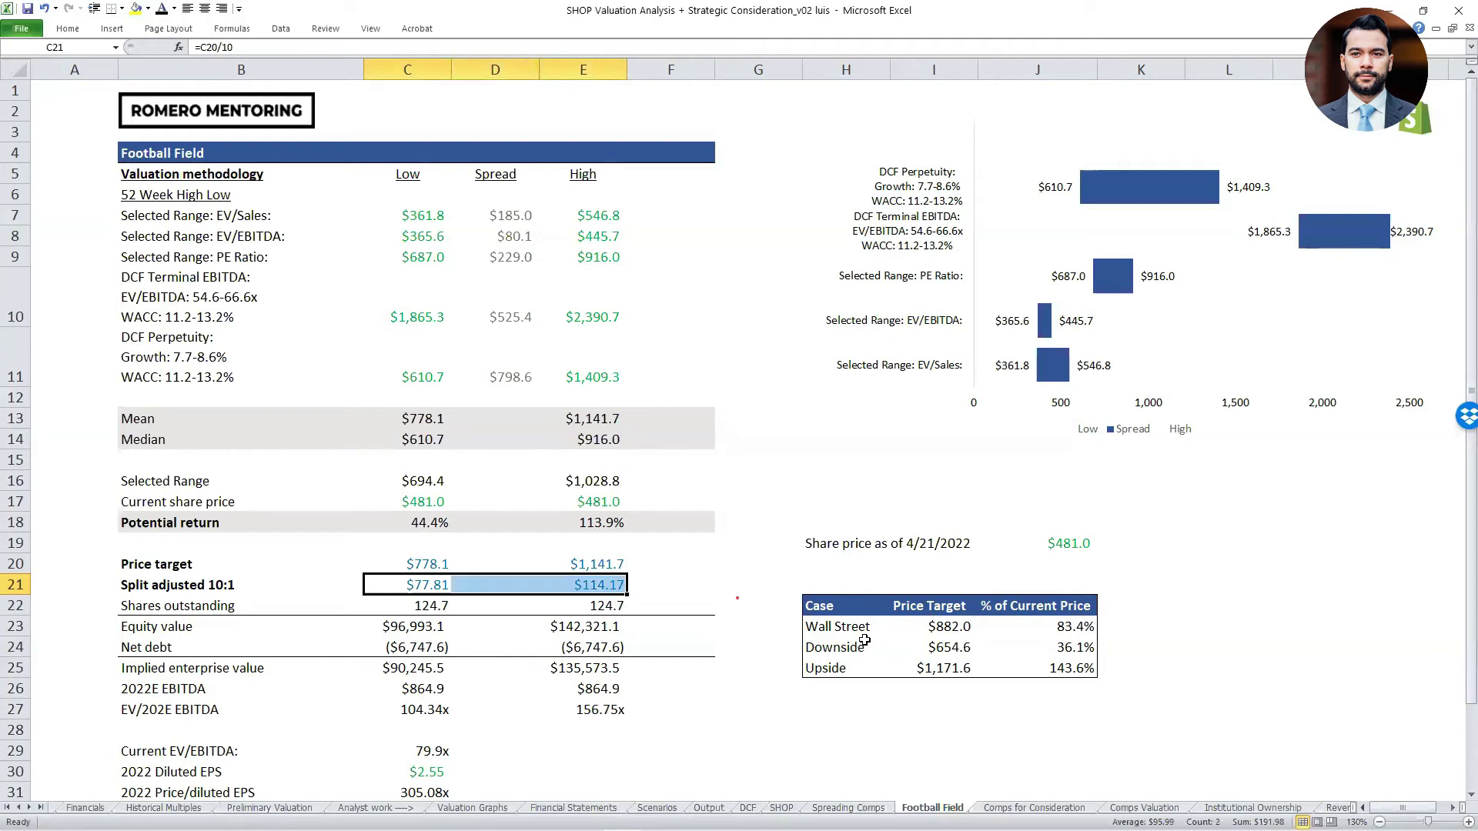
{"action": "key", "text": "Left"}
{"action": "key", "text": "Right"}
{"action": "key", "text": "Right"}
{"action": "key", "text": "Right"}
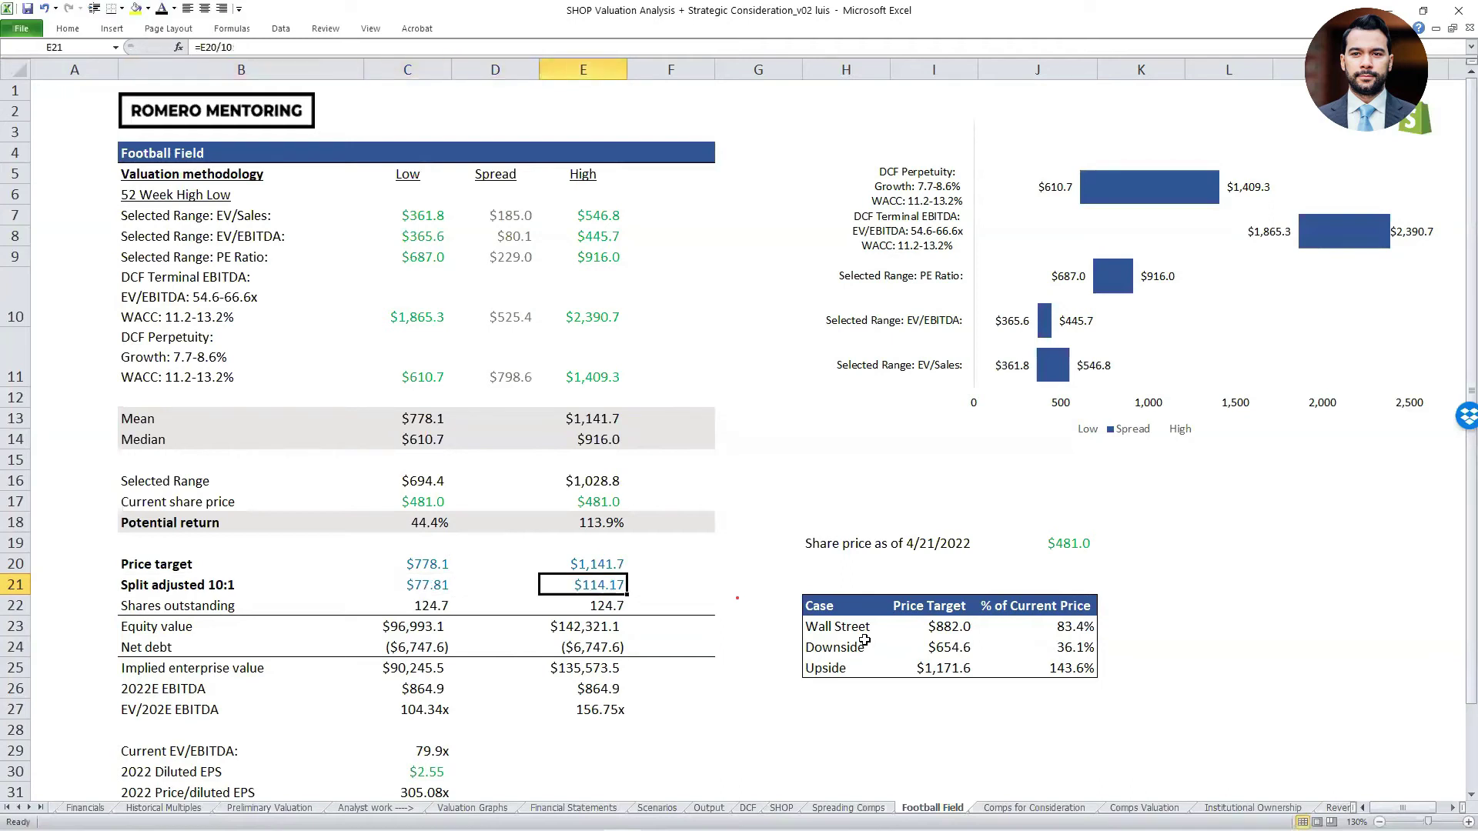
{"action": "key", "text": "Left"}
{"action": "key", "text": "Left"}
{"action": "key", "text": "Left"}
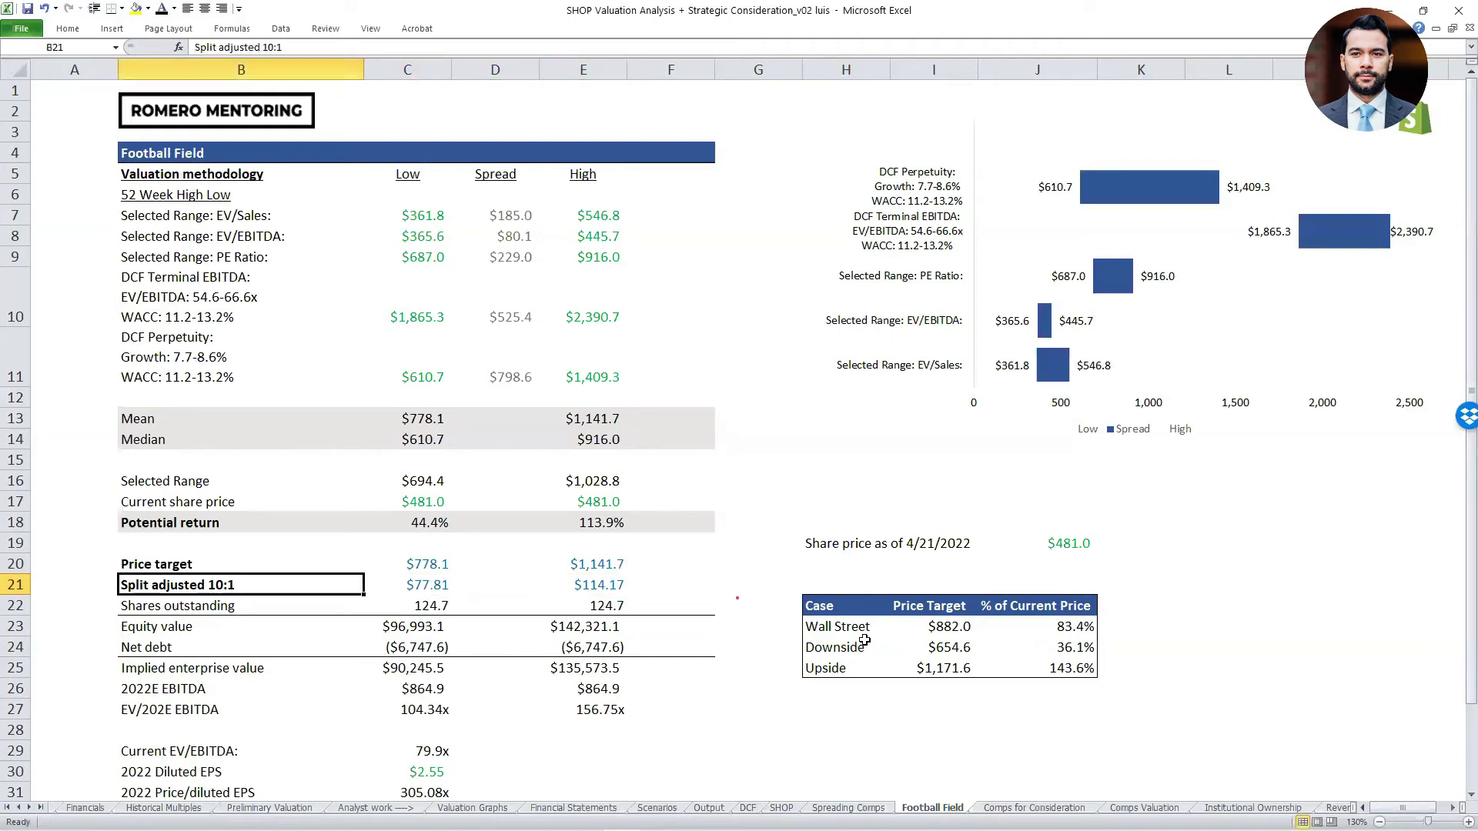
{"action": "key", "text": "shift+Right"}
{"action": "key", "text": "shift+Right"}
{"action": "key", "text": "shift+Right"}
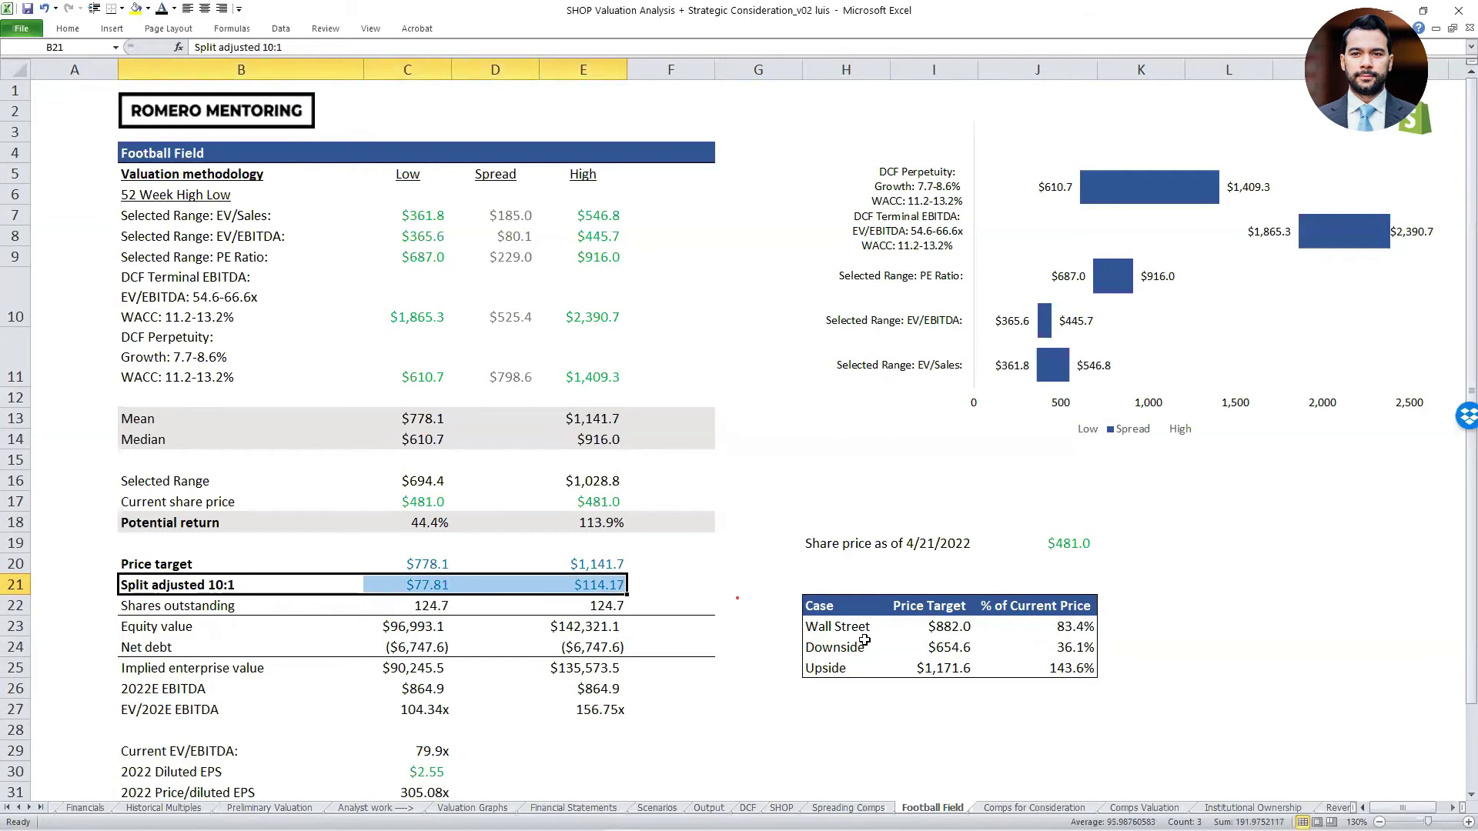
{"action": "key", "text": "ctrl+Page_Up"}
{"action": "key", "text": "ctrl+Page_Up"}
{"action": "key", "text": "ctrl+Page_Up"}
{"action": "key", "text": "ctrl+Page_Up"}
{"action": "key", "text": "ctrl+Page_Up"}
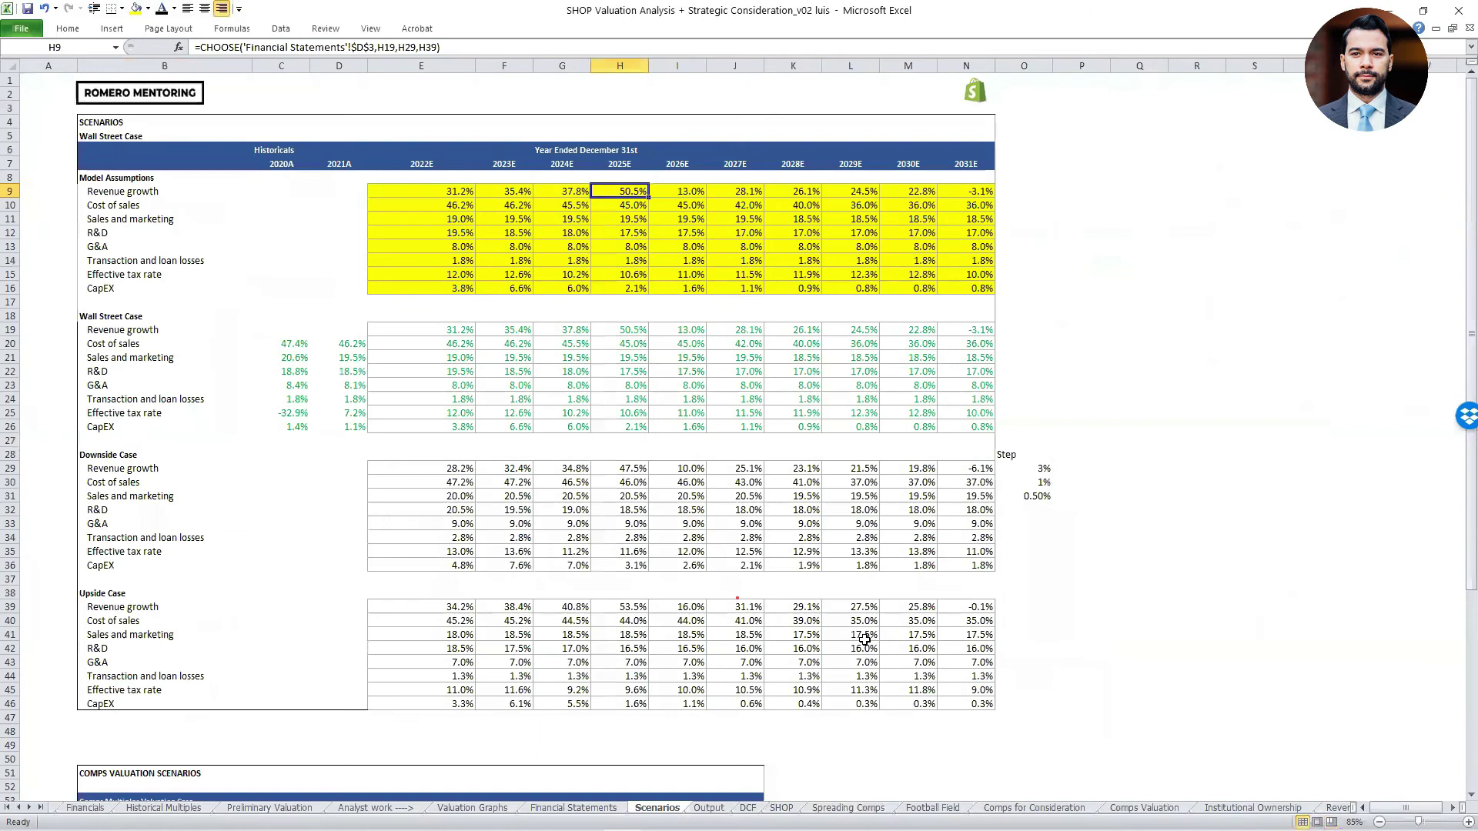
On Valuation Graphs, mark the $78 low target and $48.0 share price, then clear the ink.
{"action": "key", "text": "ctrl+Page_Up"}
{"action": "key", "text": "ctrl+Page_Up"}
{"action": "left_click", "coordinate": [1068, 603]}
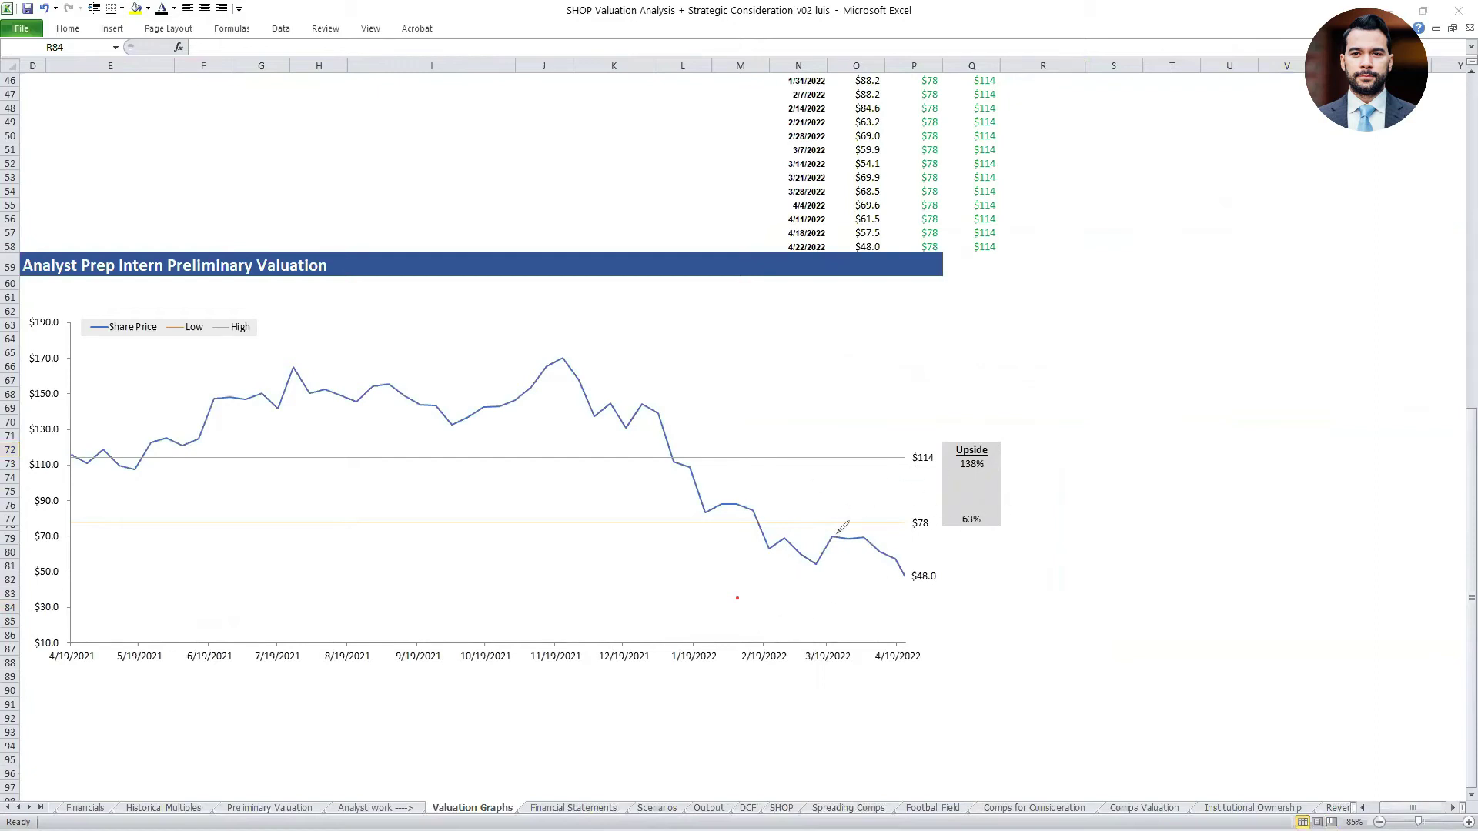
{"action": "left_click_drag", "start_coordinate": [717, 519], "coordinate": [885, 523]}
{"action": "mouse_move", "coordinate": [943, 569]}
{"action": "left_mouse_down"}
{"action": "mouse_move", "coordinate": [886, 558]}
{"action": "mouse_move", "coordinate": [944, 590]}
{"action": "mouse_move", "coordinate": [940, 574]}
{"action": "left_mouse_up"}
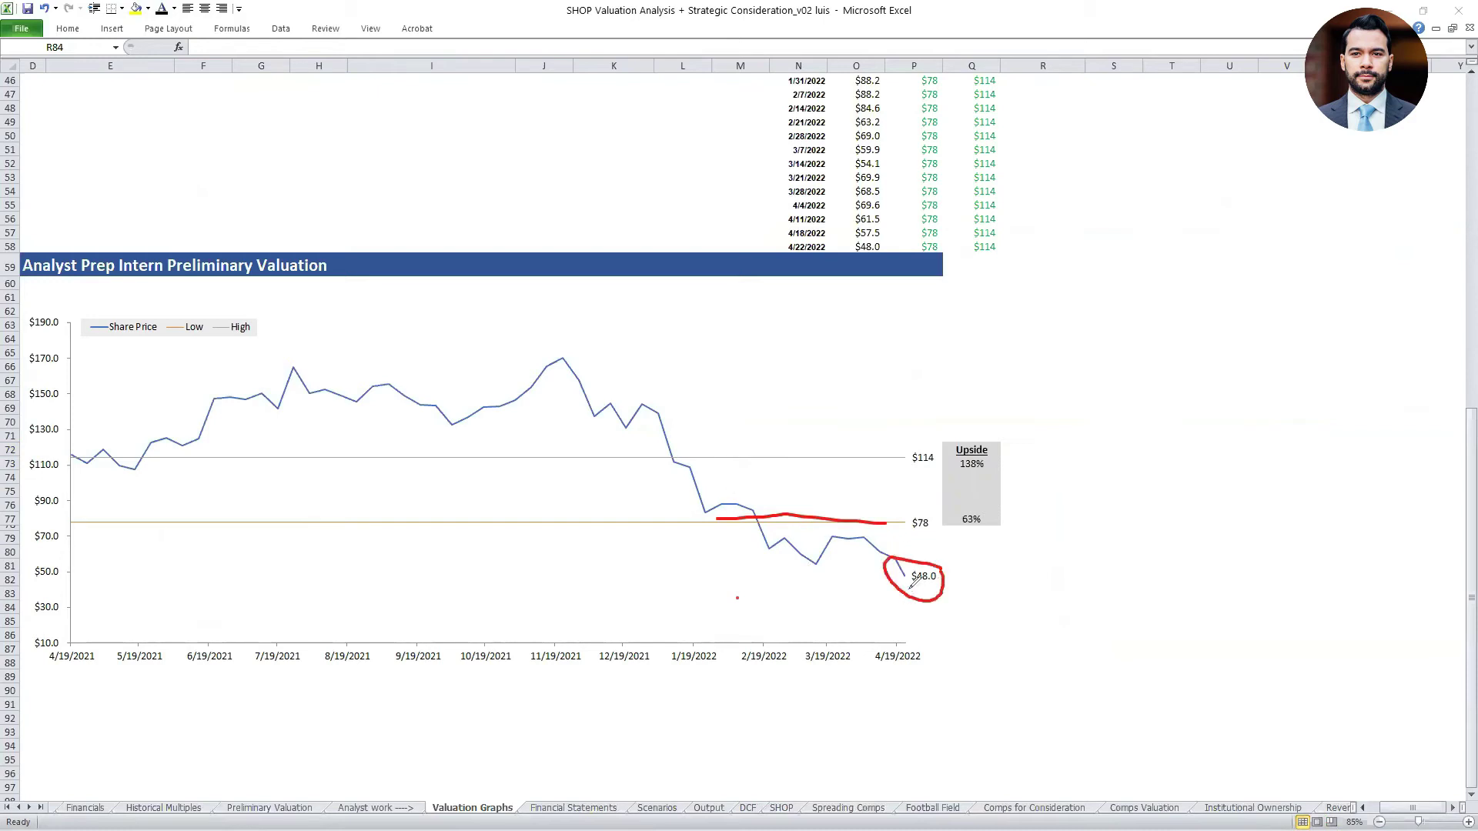
{"action": "key", "text": "e"}
{"action": "key", "text": "Escape"}
{"action": "key", "text": "ctrl+Page_Up"}
{"action": "key", "text": "ctrl+Page_Up"}
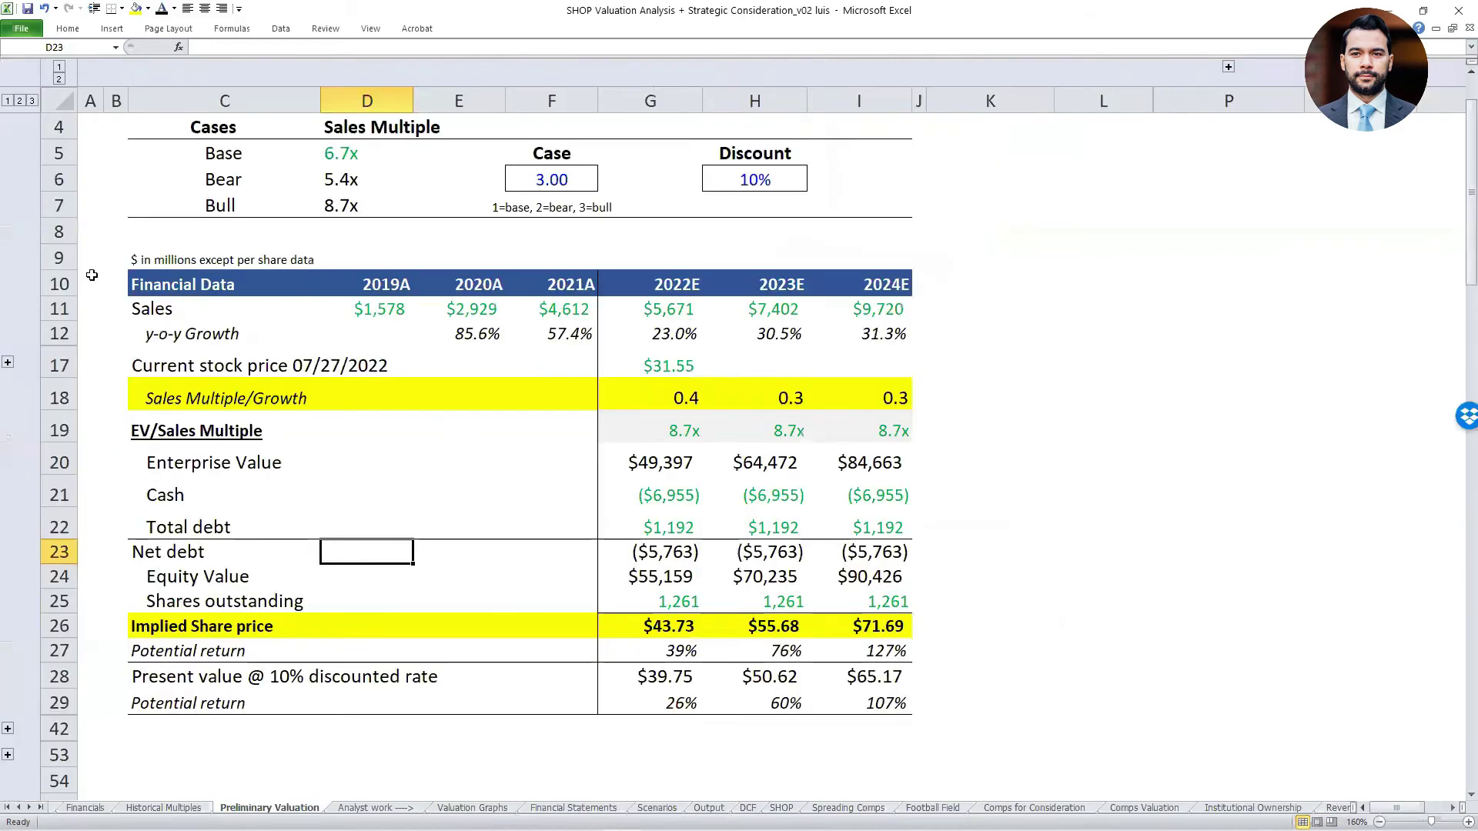
Highlight the Sales, growth and EV/Sales rows and the Base, Bear and Bull case multiples.
{"action": "scroll", "coordinate": [381, 411], "scroll_direction": "up", "scroll_amount": 1}
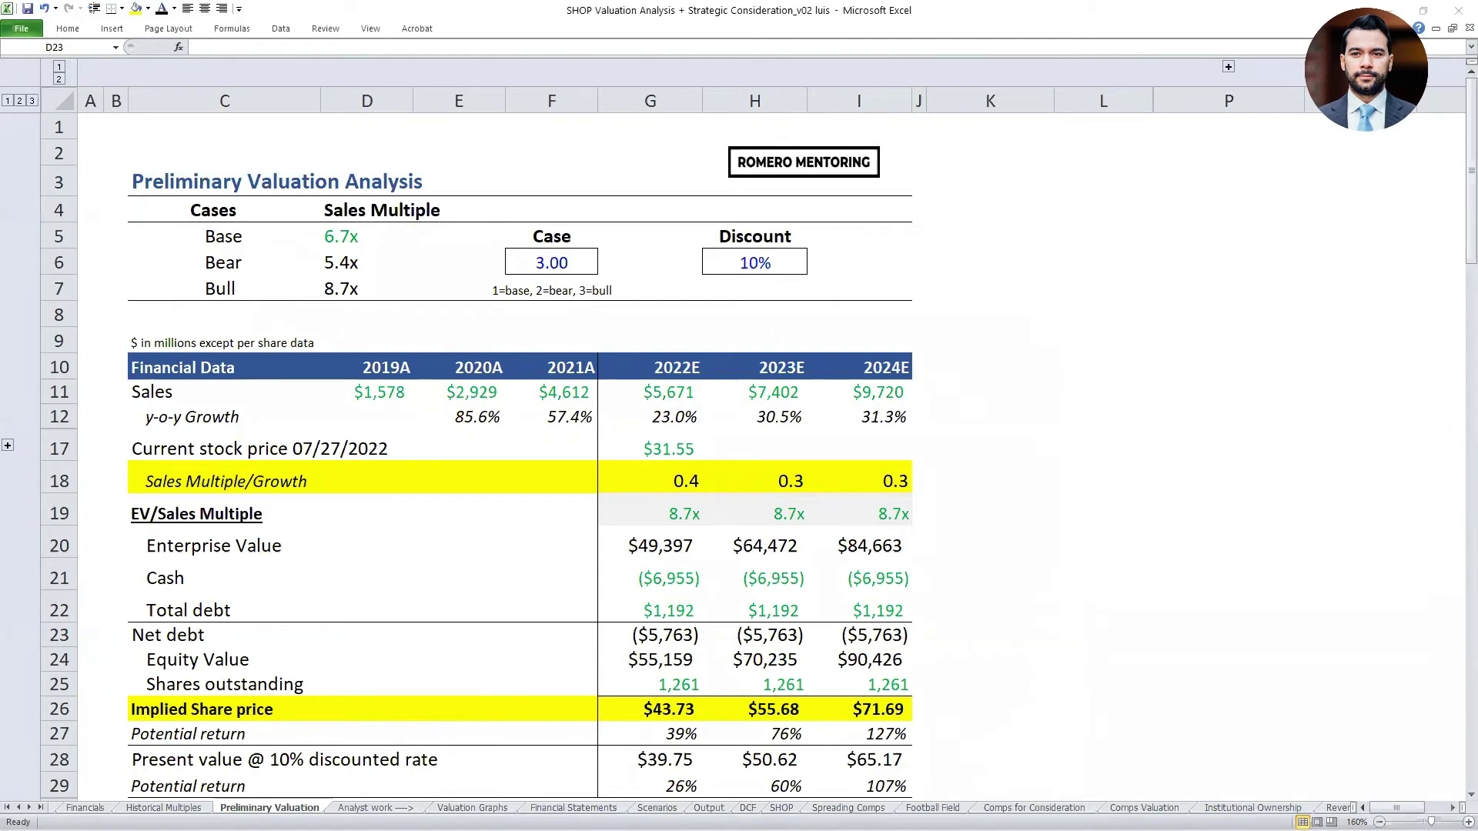
{"action": "mouse_move", "coordinate": [115, 374]}
{"action": "left_mouse_down"}
{"action": "mouse_move", "coordinate": [843, 400]}
{"action": "mouse_move", "coordinate": [920, 426]}
{"action": "left_mouse_up"}
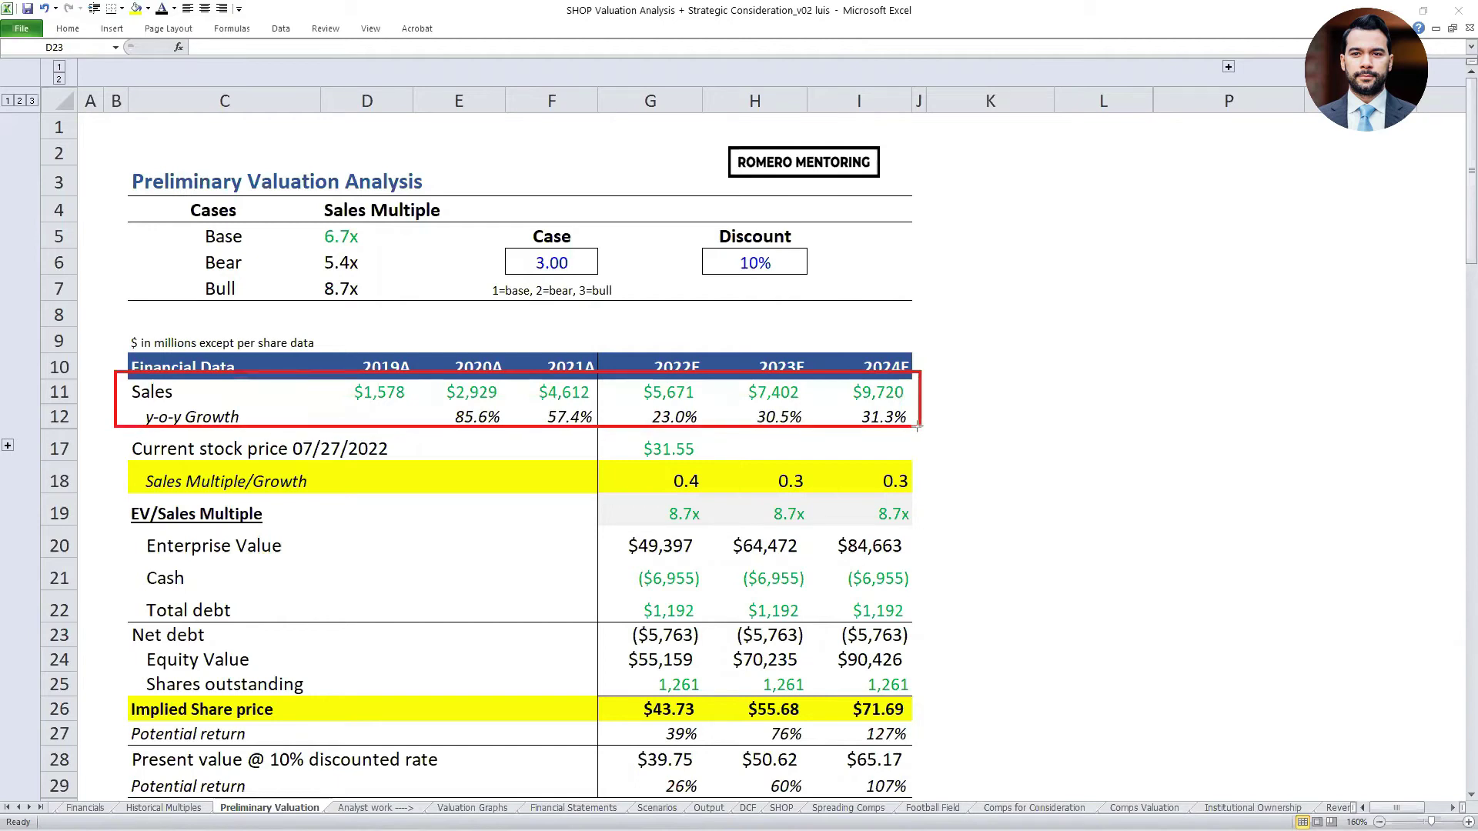
{"action": "left_click_drag", "start_coordinate": [109, 494], "coordinate": [924, 525]}
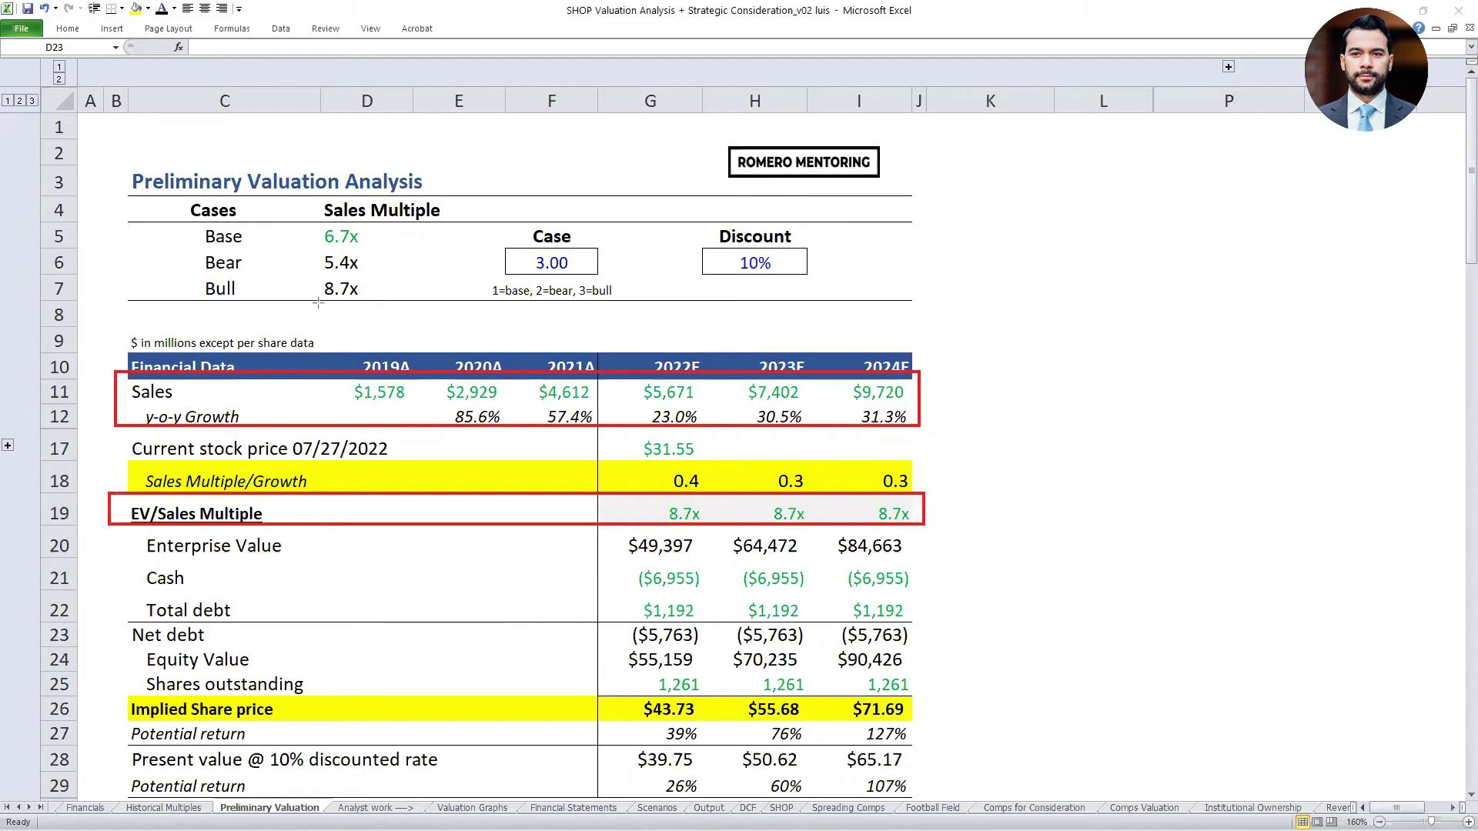
{"action": "left_click_drag", "start_coordinate": [174, 191], "coordinate": [445, 305]}
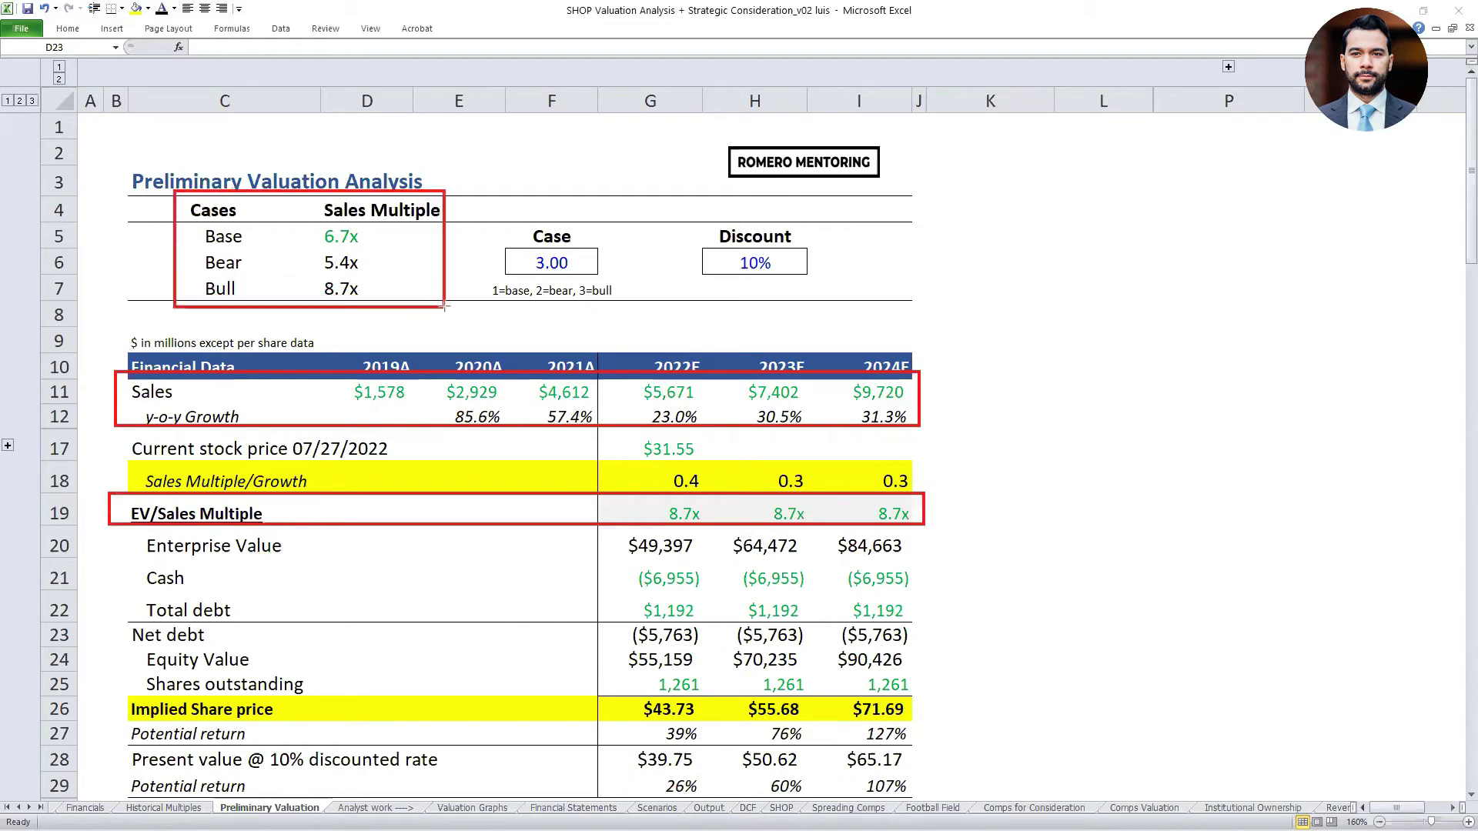
{"action": "left_click_drag", "start_coordinate": [180, 218], "coordinate": [388, 244]}
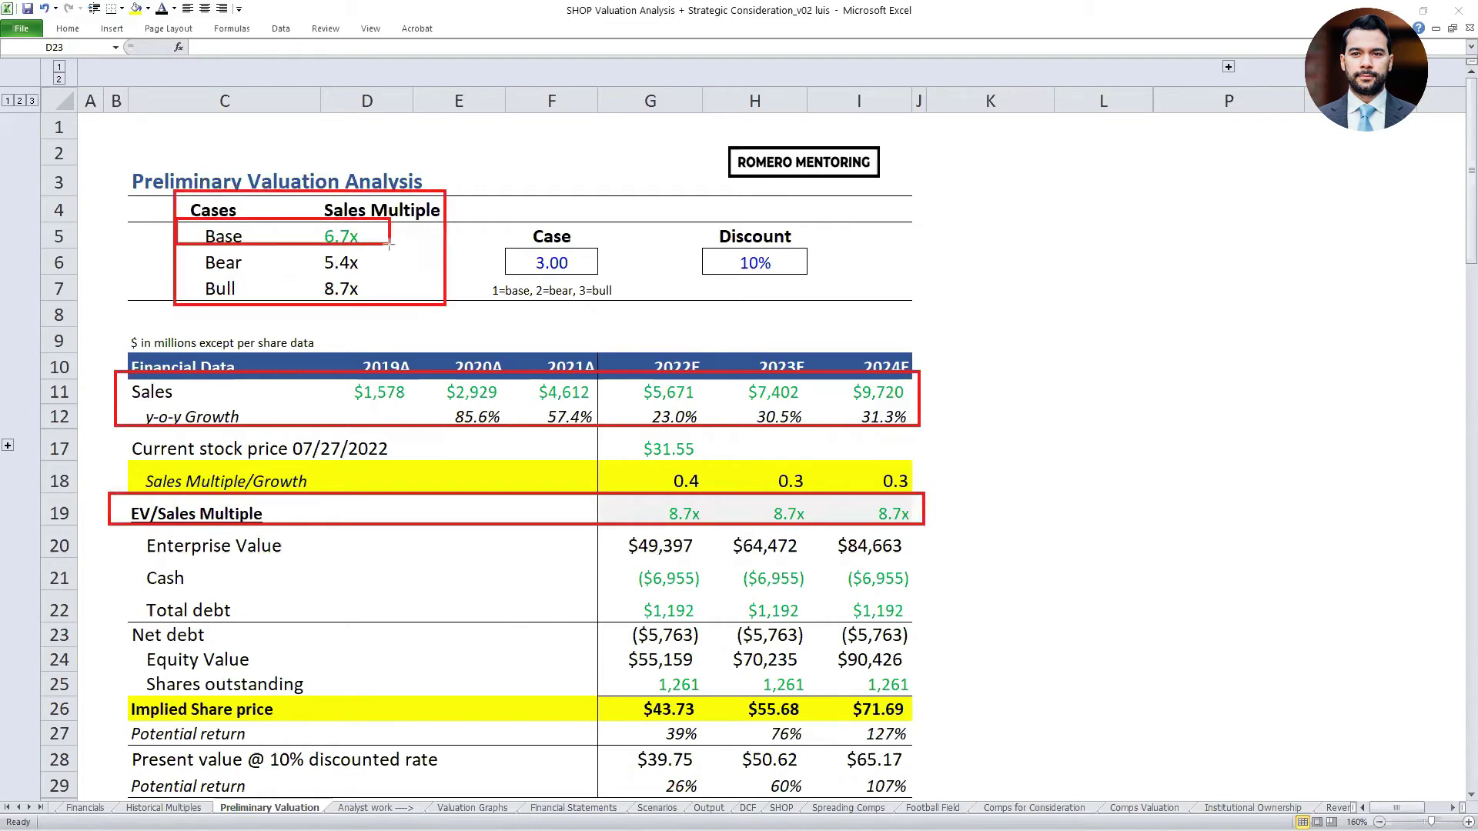
{"action": "mouse_move", "coordinate": [177, 246]}
{"action": "left_mouse_down"}
{"action": "mouse_move", "coordinate": [410, 280]}
{"action": "mouse_move", "coordinate": [387, 303]}
{"action": "left_mouse_up"}
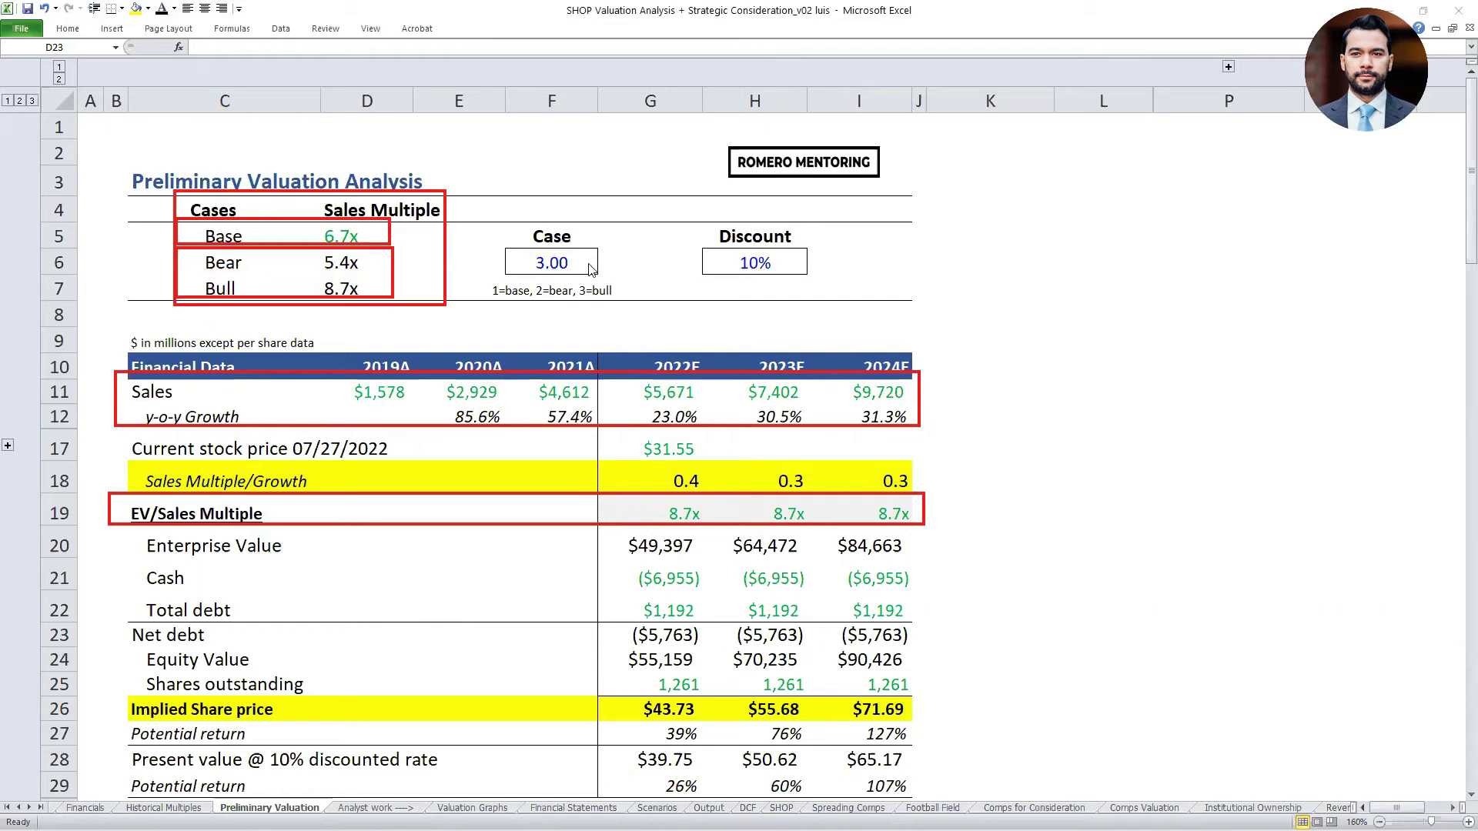
Set the Case selector to 1 (base case) and circle the 2022E 6.7x multiple.
{"action": "left_click", "coordinate": [561, 262]}
{"action": "type", "text": "1"}
{"action": "key", "text": "Return"}
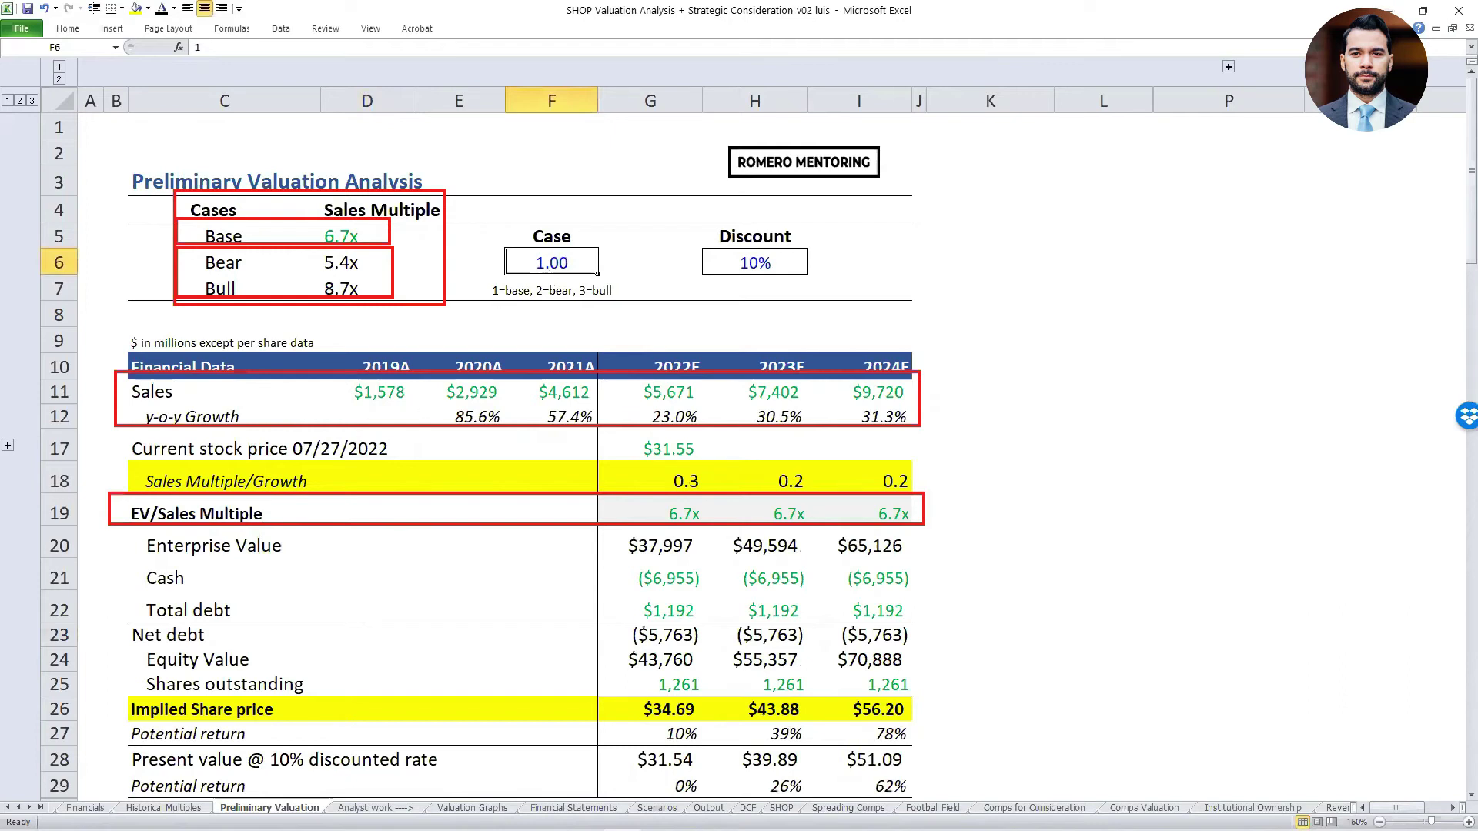
{"action": "key", "text": "ctrl+2"}
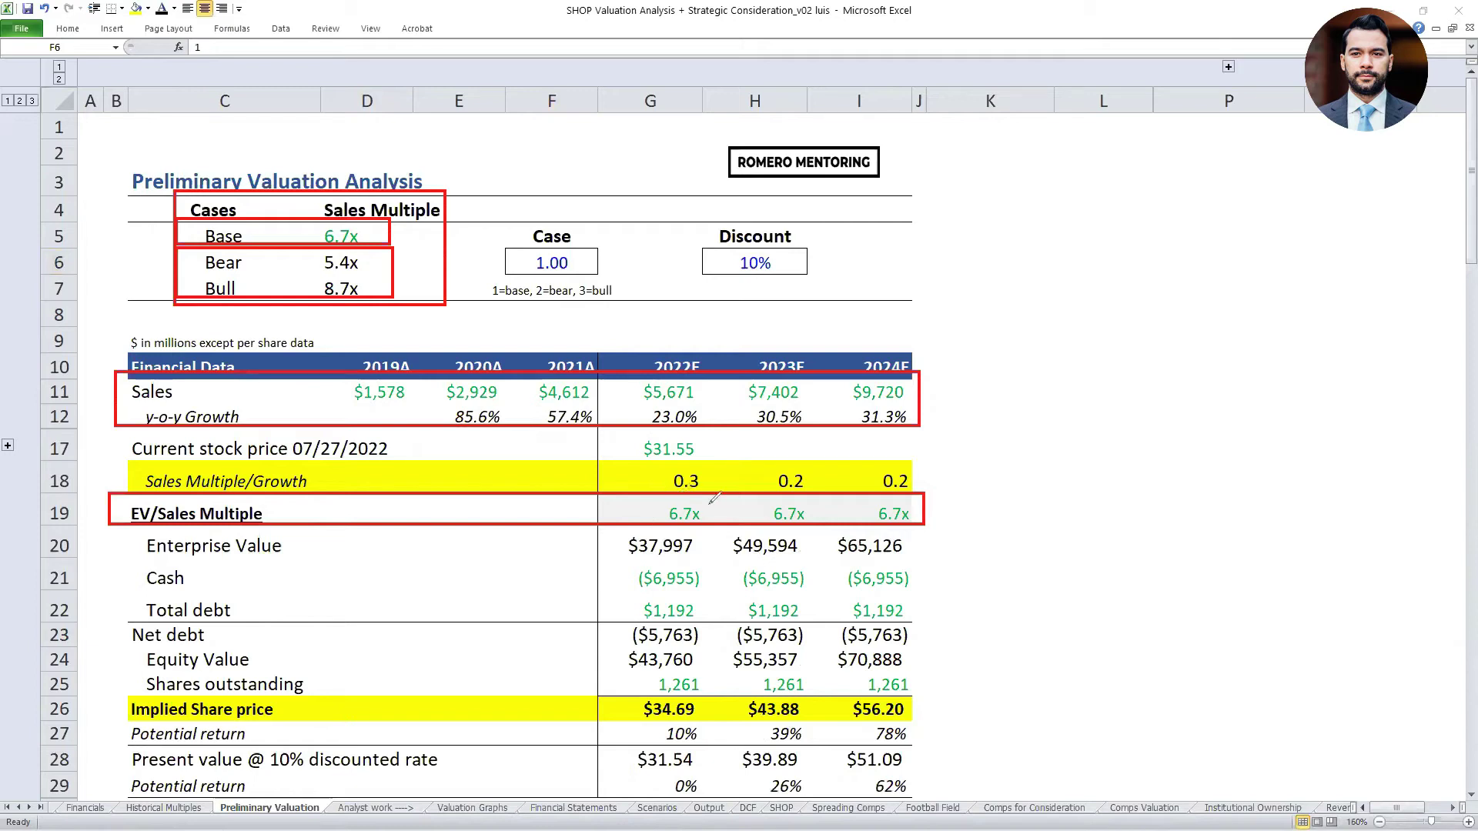
{"action": "mouse_move", "coordinate": [710, 502]}
{"action": "left_mouse_down"}
{"action": "mouse_move", "coordinate": [671, 495]}
{"action": "mouse_move", "coordinate": [655, 516]}
{"action": "mouse_move", "coordinate": [707, 509]}
{"action": "mouse_move", "coordinate": [702, 496]}
{"action": "mouse_move", "coordinate": [696, 530]}
{"action": "mouse_move", "coordinate": [697, 511]}
{"action": "left_mouse_up"}
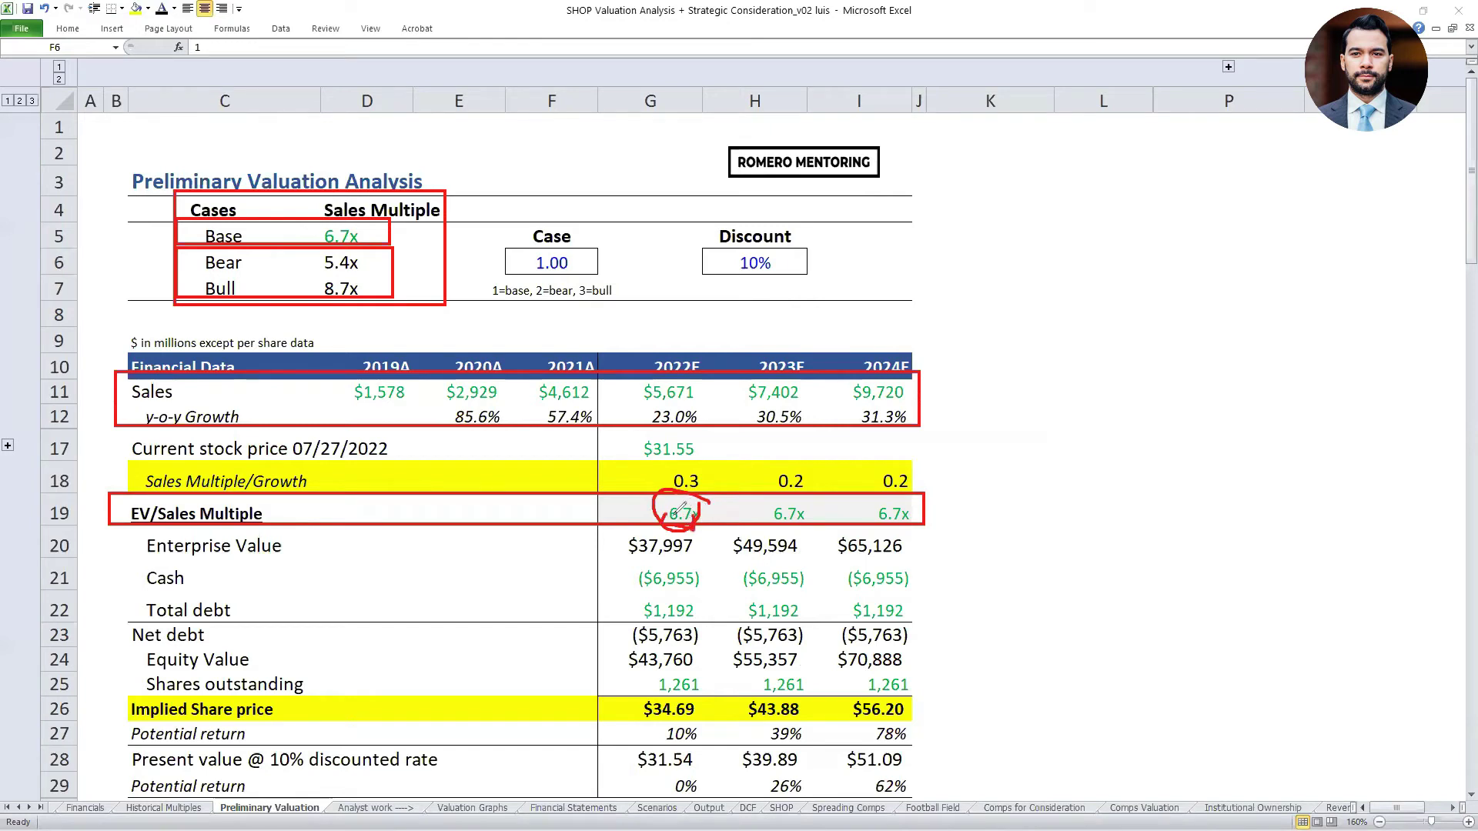
Trace the 2022E multiple back to Shopify's 6.7x revenue multiple on Comps and annotate it.
{"action": "left_click", "coordinate": [682, 513]}
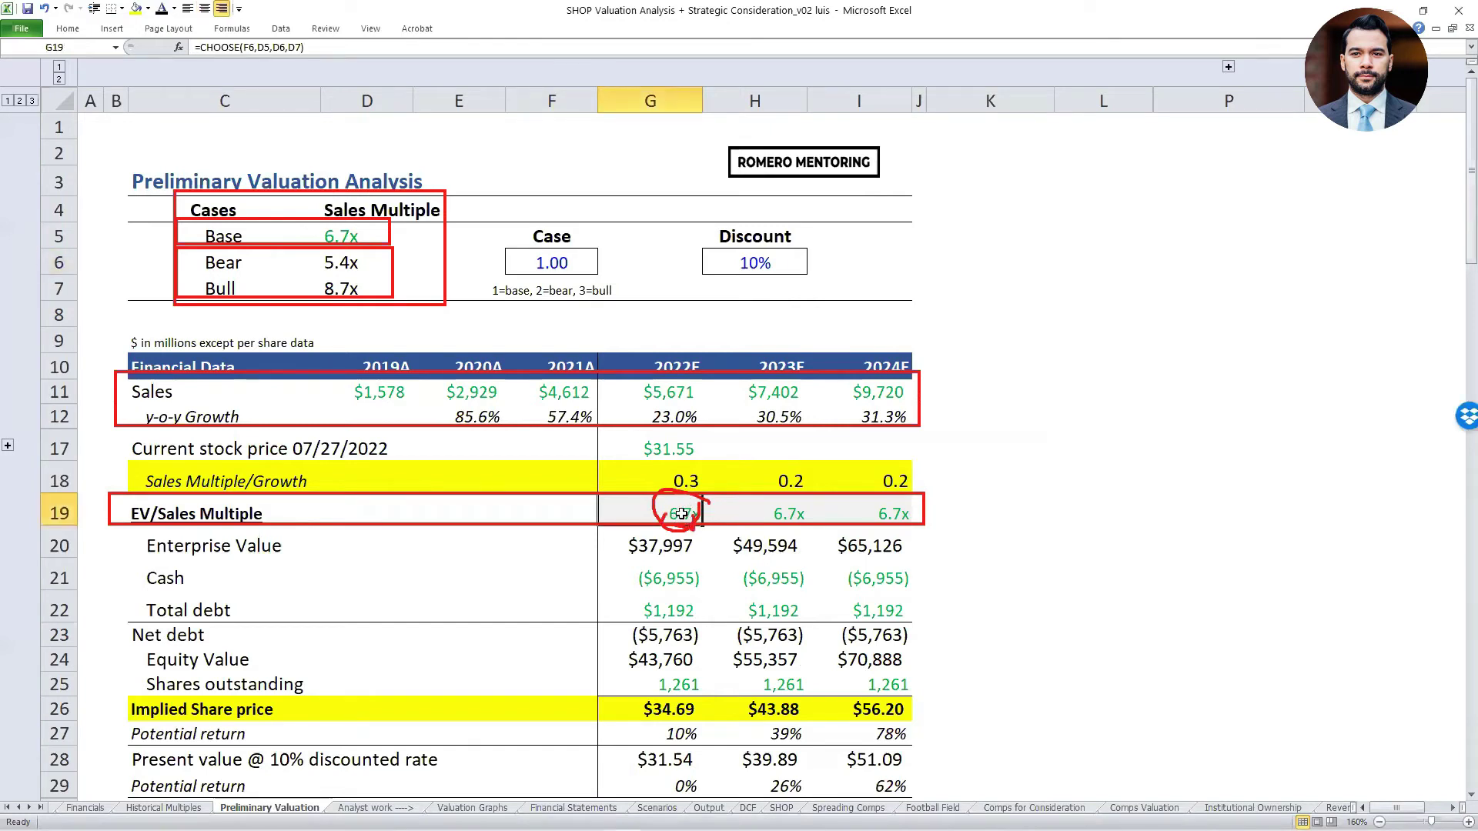
{"action": "key", "text": "ctrl+bracketleft"}
{"action": "left_click", "coordinate": [375, 230]}
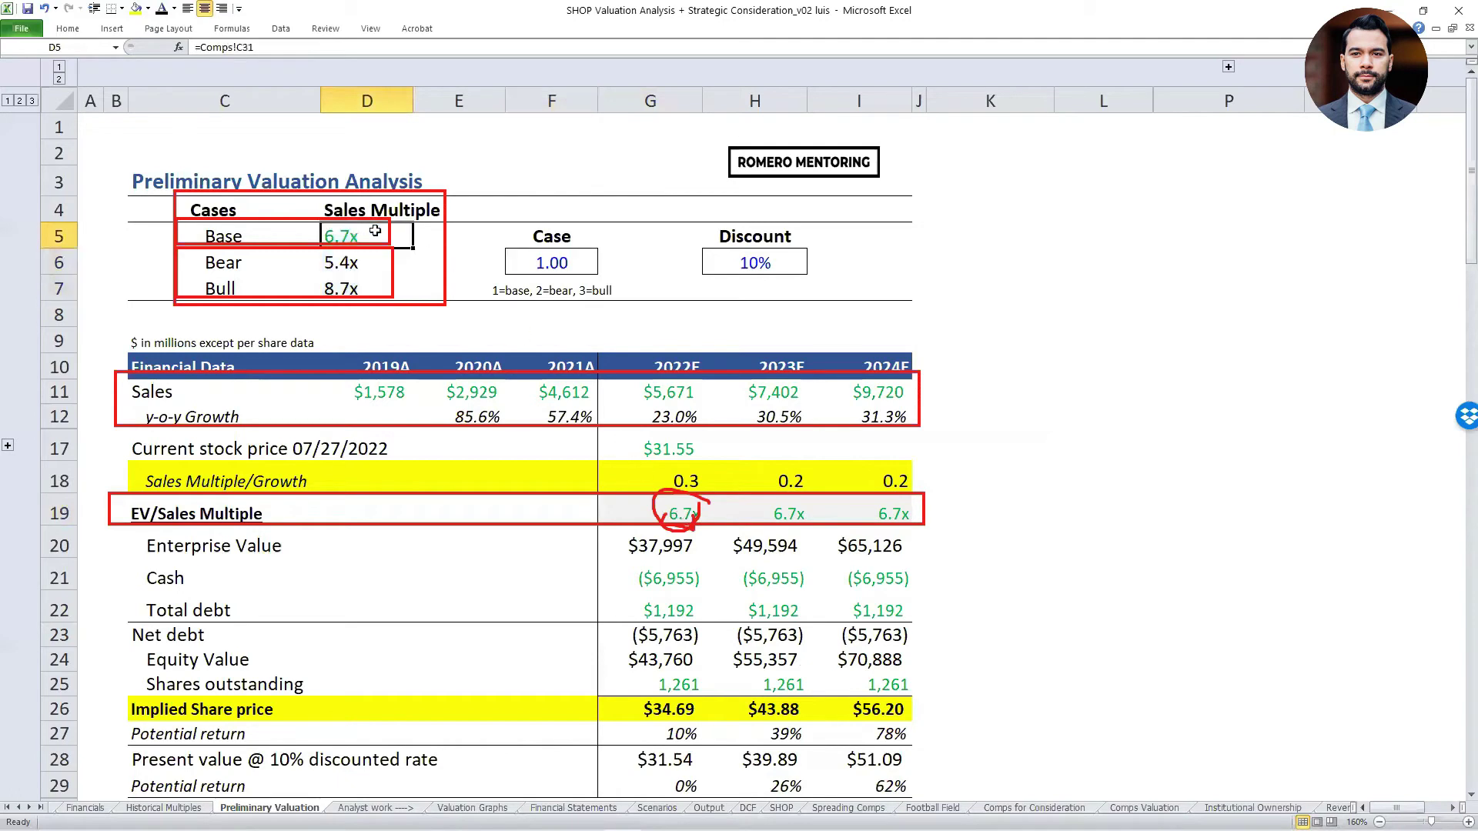
{"action": "key", "text": "ctrl+bracketleft"}
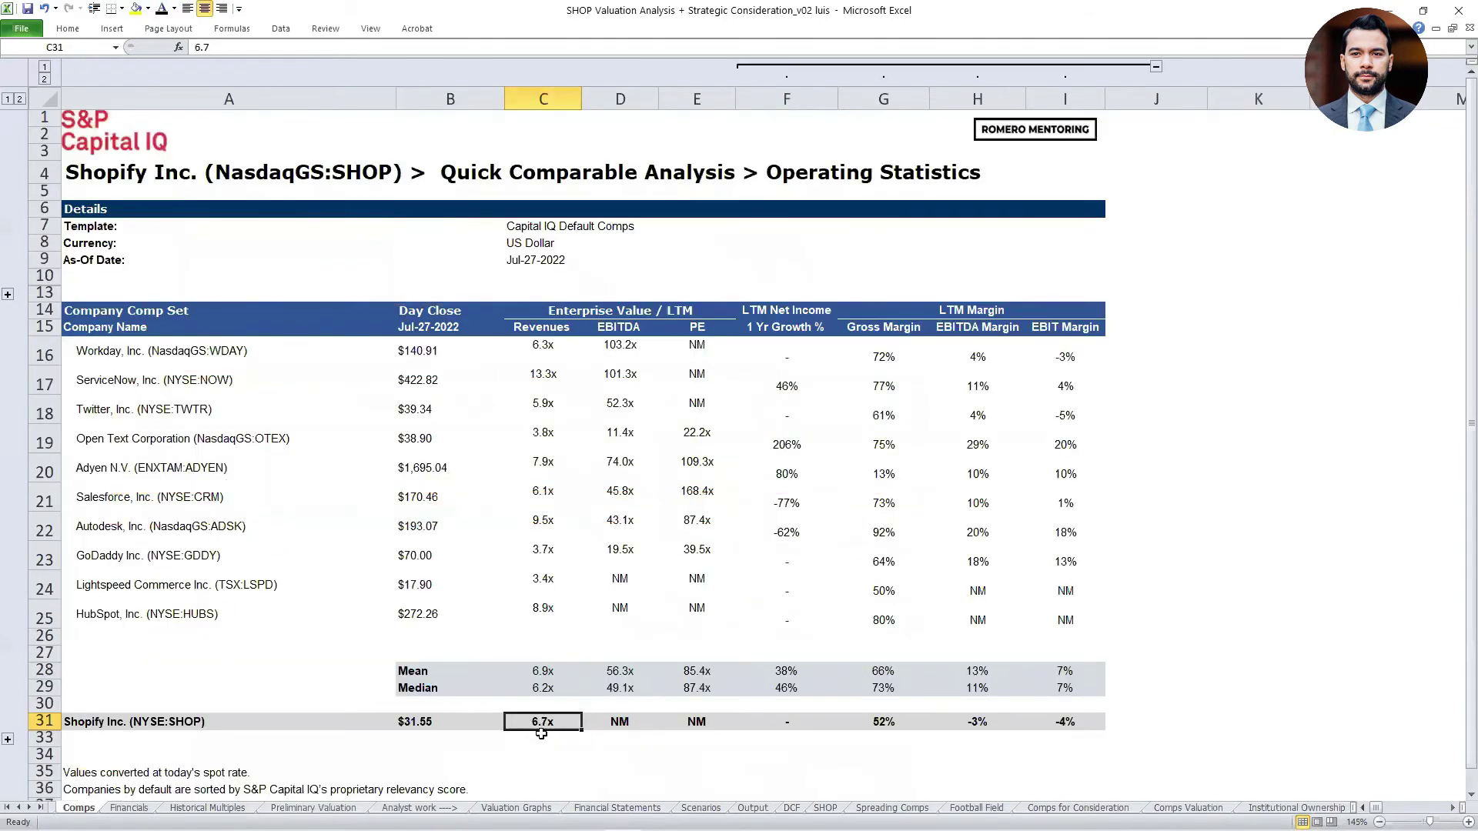
{"action": "key", "text": "alt+Tab"}
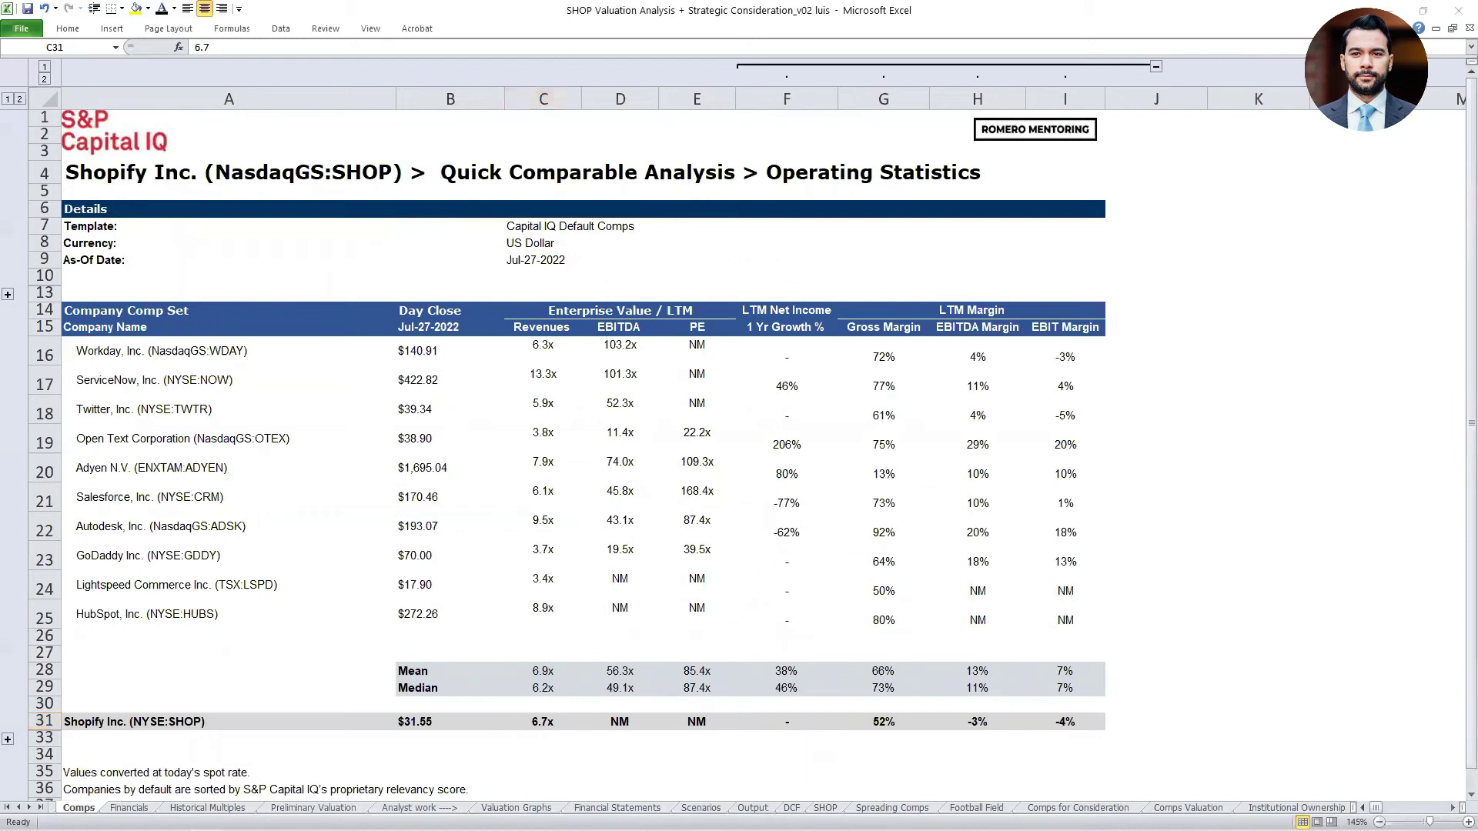
{"action": "mouse_move", "coordinate": [555, 699]}
{"action": "left_mouse_down"}
{"action": "mouse_move", "coordinate": [516, 720]}
{"action": "mouse_move", "coordinate": [555, 744]}
{"action": "mouse_move", "coordinate": [559, 710]}
{"action": "left_mouse_up"}
{"action": "mouse_move", "coordinate": [546, 725]}
{"action": "left_mouse_down"}
{"action": "mouse_move", "coordinate": [702, 729]}
{"action": "mouse_move", "coordinate": [676, 750]}
{"action": "left_mouse_up"}
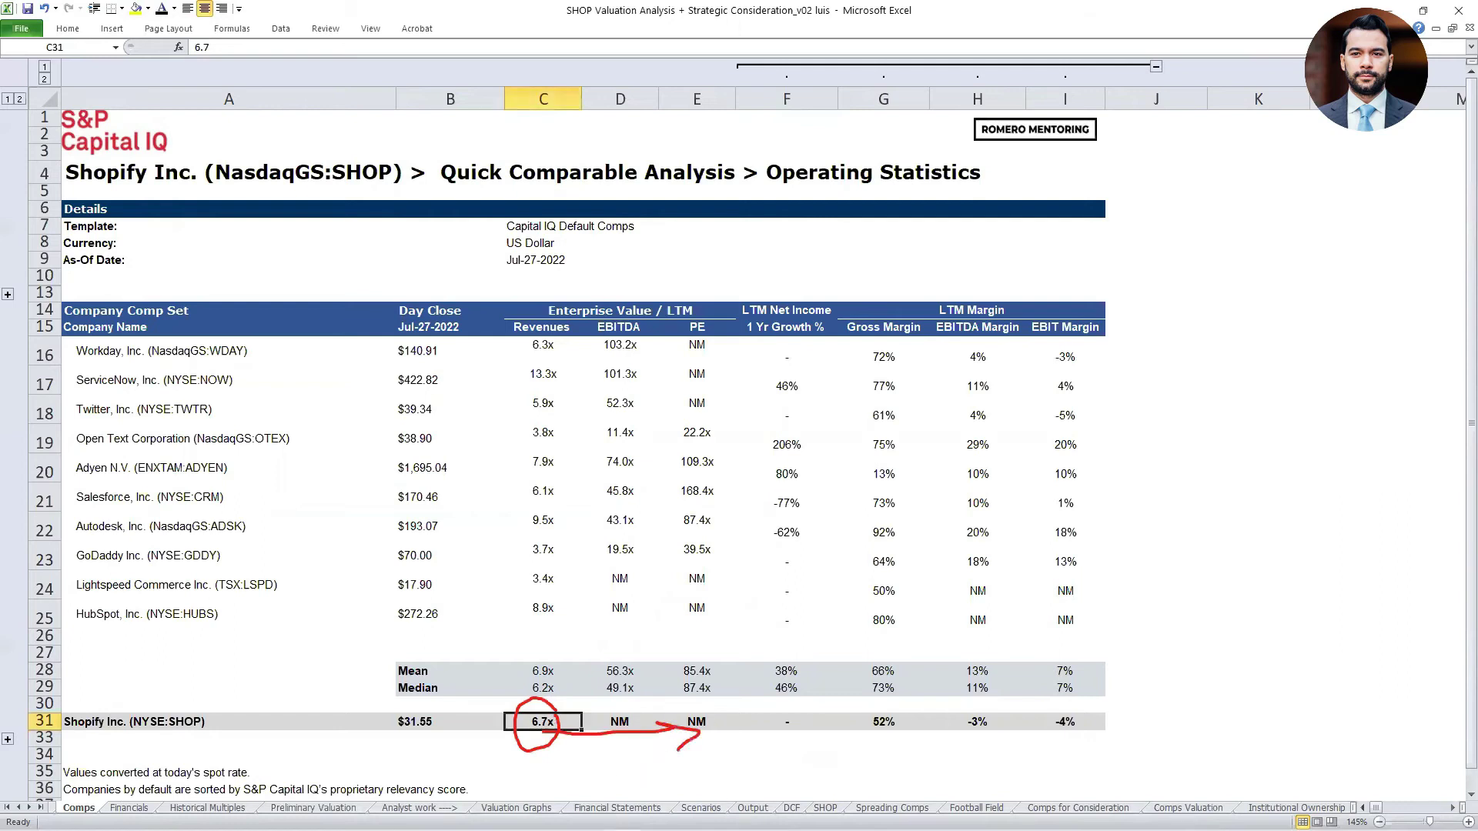
{"action": "left_click", "coordinate": [700, 807]}
Inspect the EV/Sales multiple formulas on Preliminary Valuation, then open Historical Multiples.
{"action": "key", "text": "ctrl+Page_Up"}
{"action": "key", "text": "ctrl+Page_Up"}
{"action": "key", "text": "ctrl+Page_Up"}
{"action": "key", "text": "ctrl+Page_Up"}
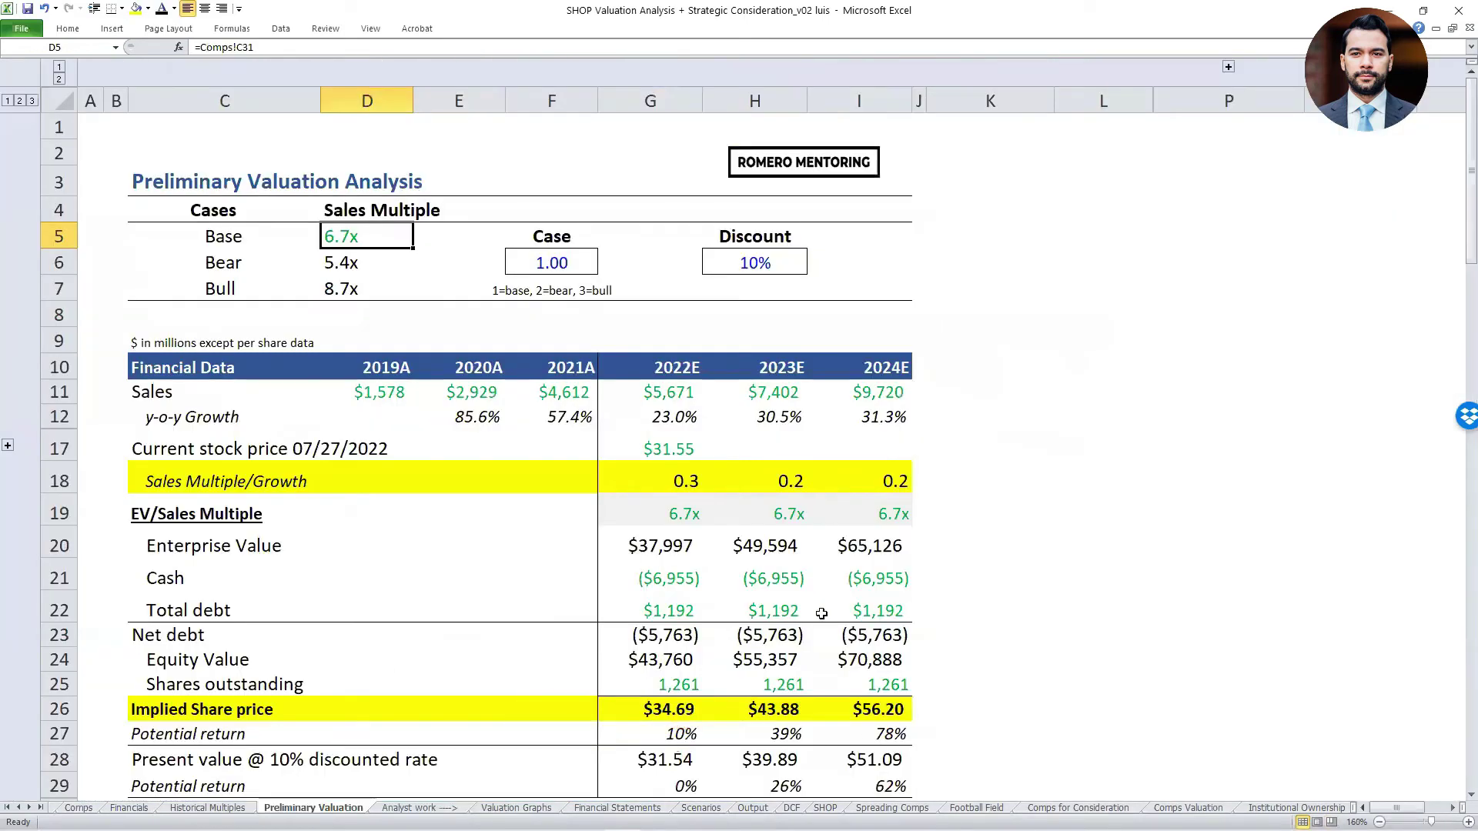
{"action": "left_click", "coordinate": [689, 515]}
{"action": "key", "text": "shift+Right"}
{"action": "key", "text": "shift+Right"}
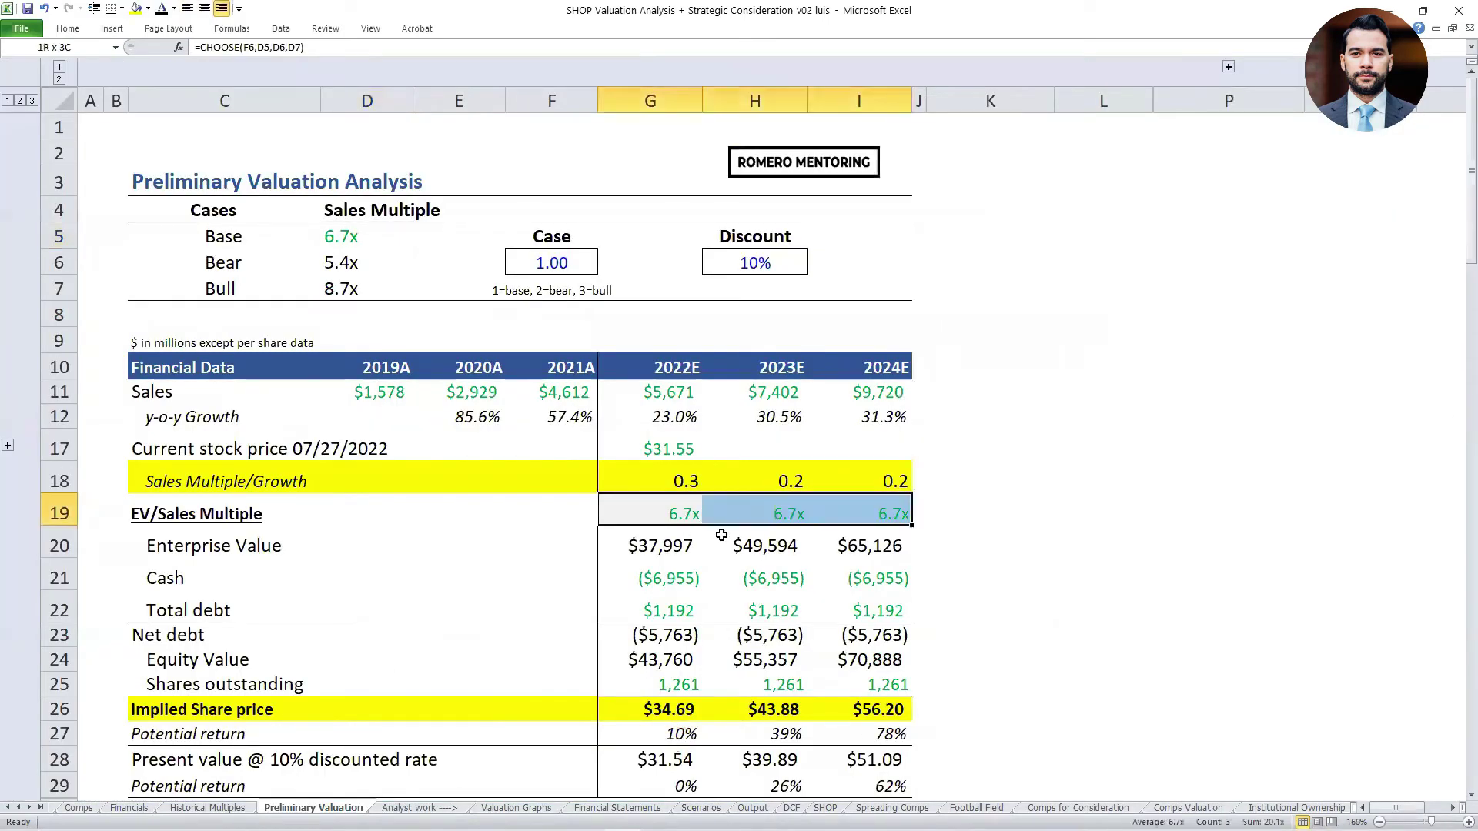
{"action": "key", "text": "shift+Left"}
{"action": "key", "text": "shift+Left"}
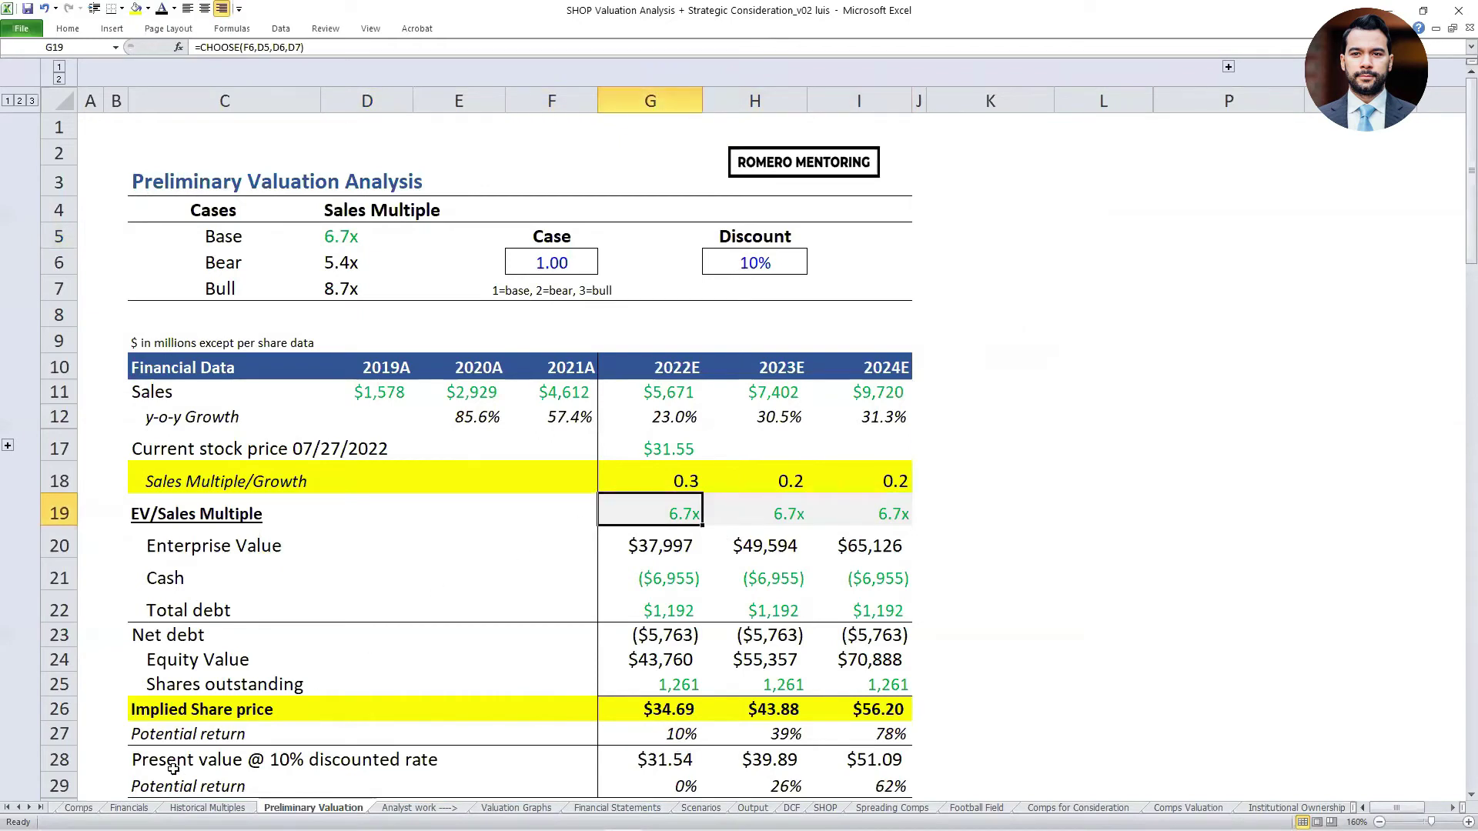
{"action": "left_click", "coordinate": [225, 802]}
{"action": "left_click", "coordinate": [226, 805]}
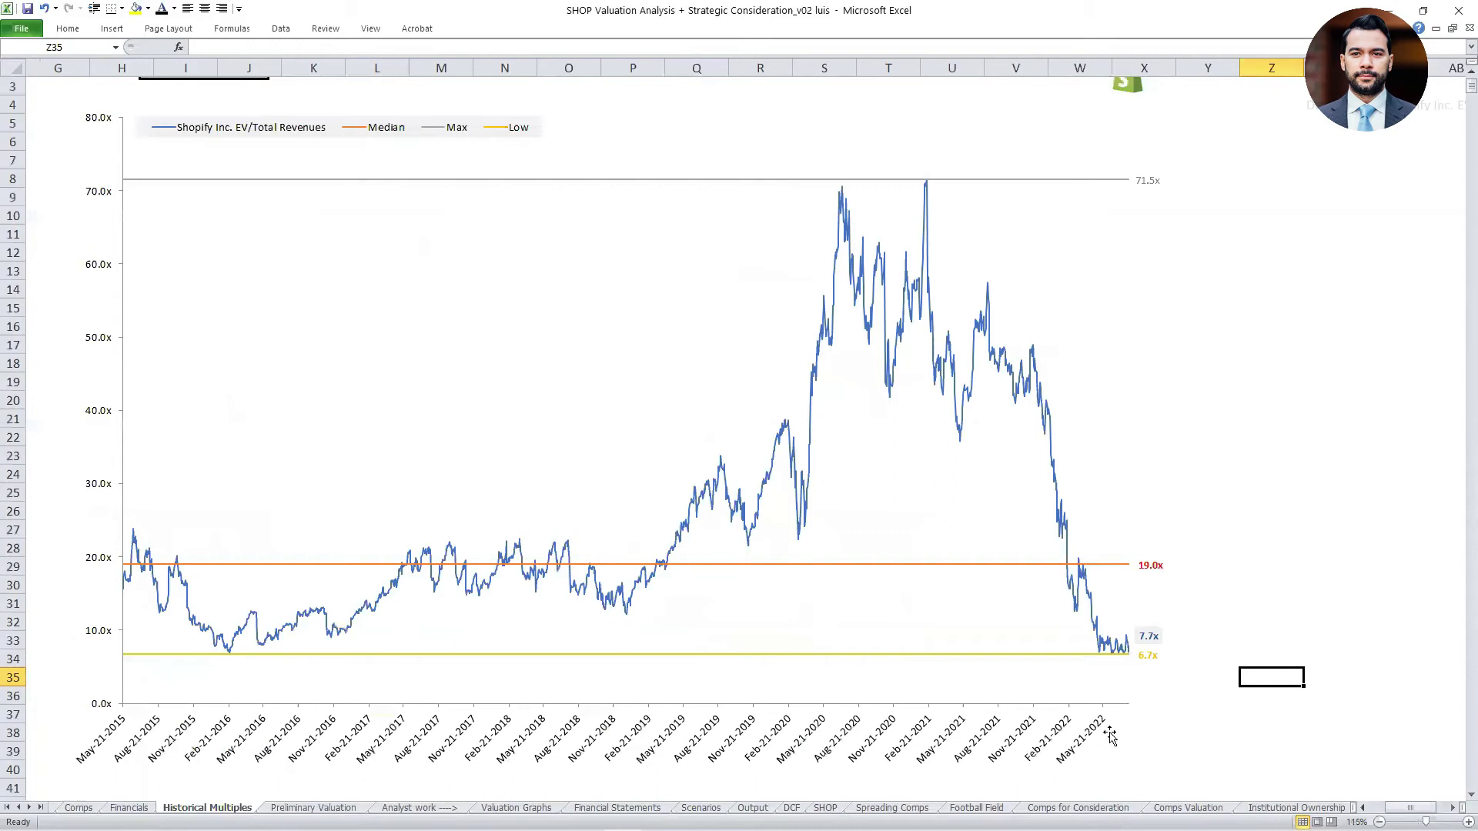
Circle the 7.7x and 6.7x chart labels, then inspect the Bear case formula on Preliminary Valuation.
{"action": "key", "text": "ctrl+2"}
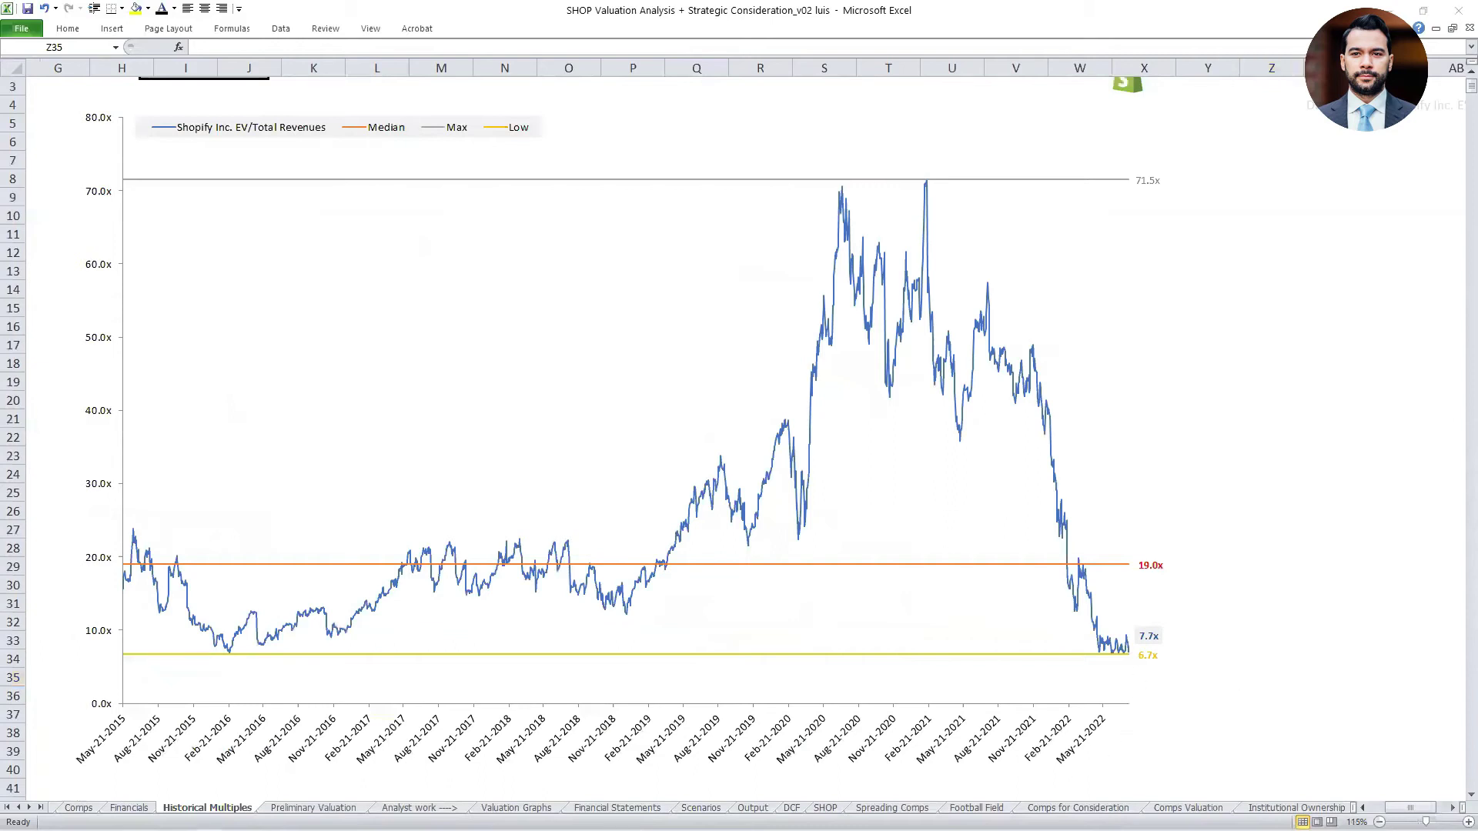
{"action": "mouse_move", "coordinate": [1174, 640]}
{"action": "left_mouse_down"}
{"action": "mouse_move", "coordinate": [1169, 625]}
{"action": "mouse_move", "coordinate": [1109, 630]}
{"action": "mouse_move", "coordinate": [1182, 640]}
{"action": "mouse_move", "coordinate": [1171, 625]}
{"action": "mouse_move", "coordinate": [1131, 662]}
{"action": "mouse_move", "coordinate": [1164, 658]}
{"action": "left_mouse_up"}
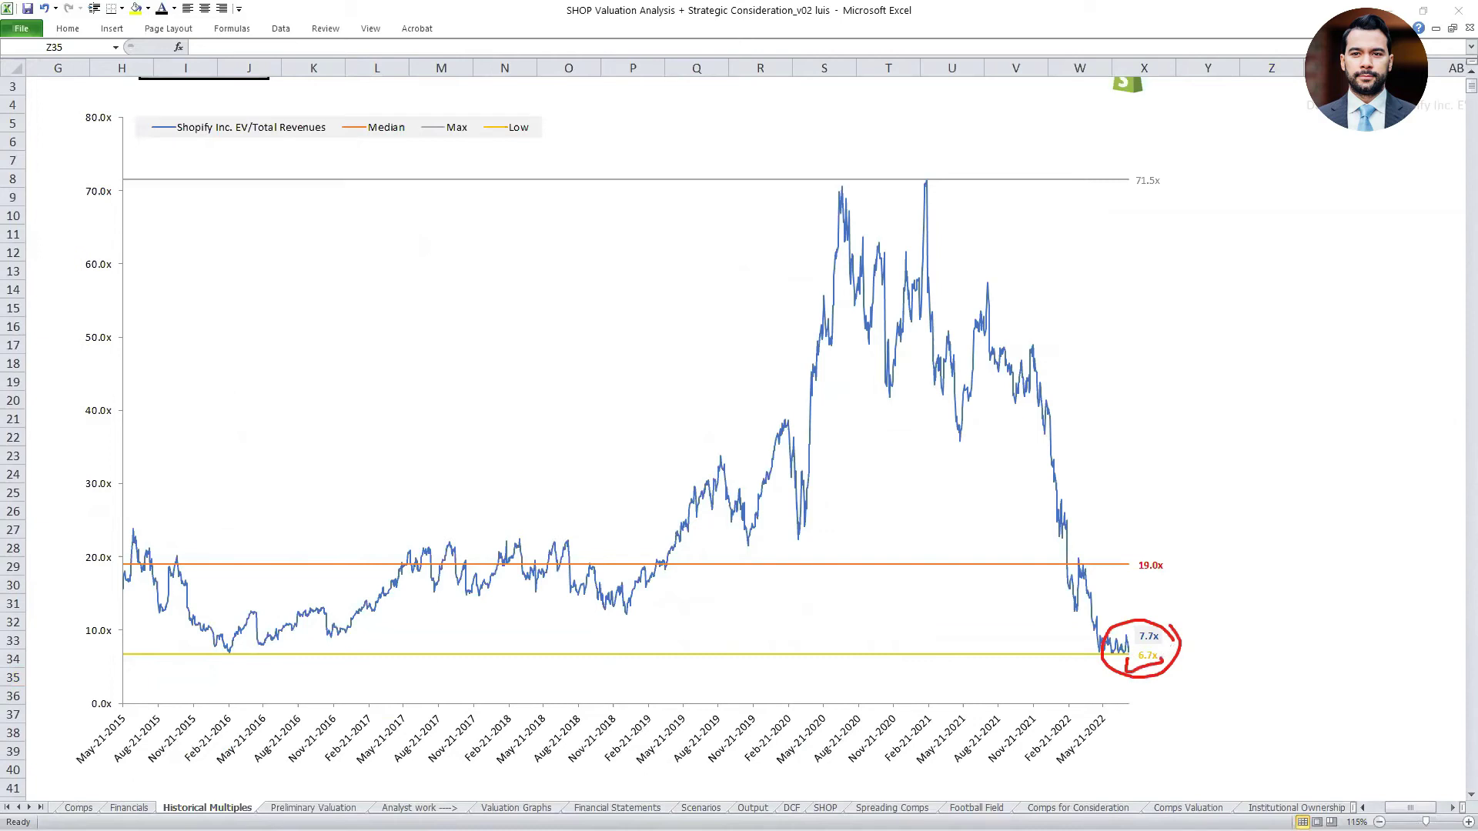
{"action": "key", "text": "Escape"}
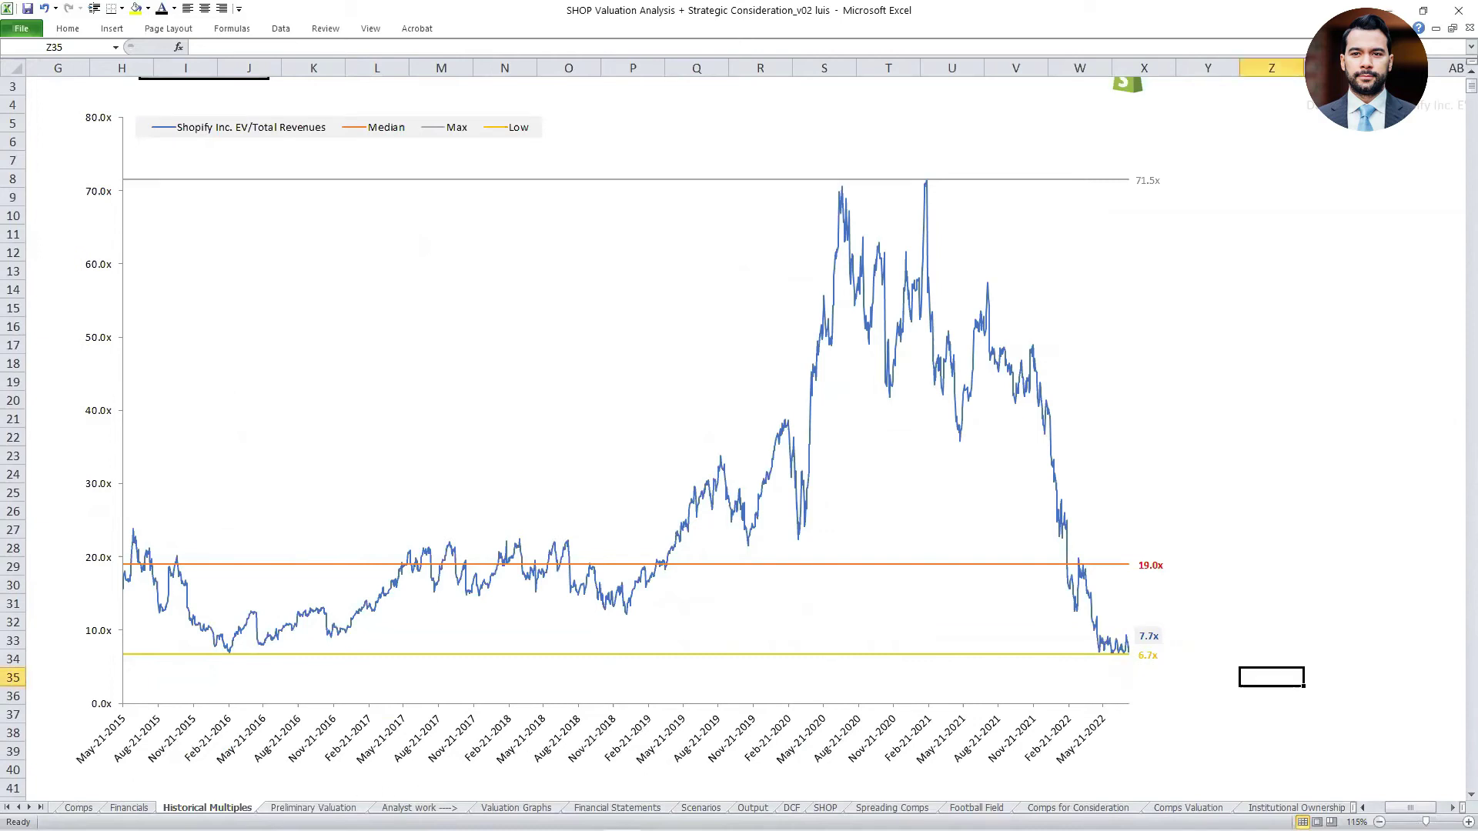
{"action": "key", "text": "ctrl+Page_Down"}
{"action": "left_click", "coordinate": [331, 264]}
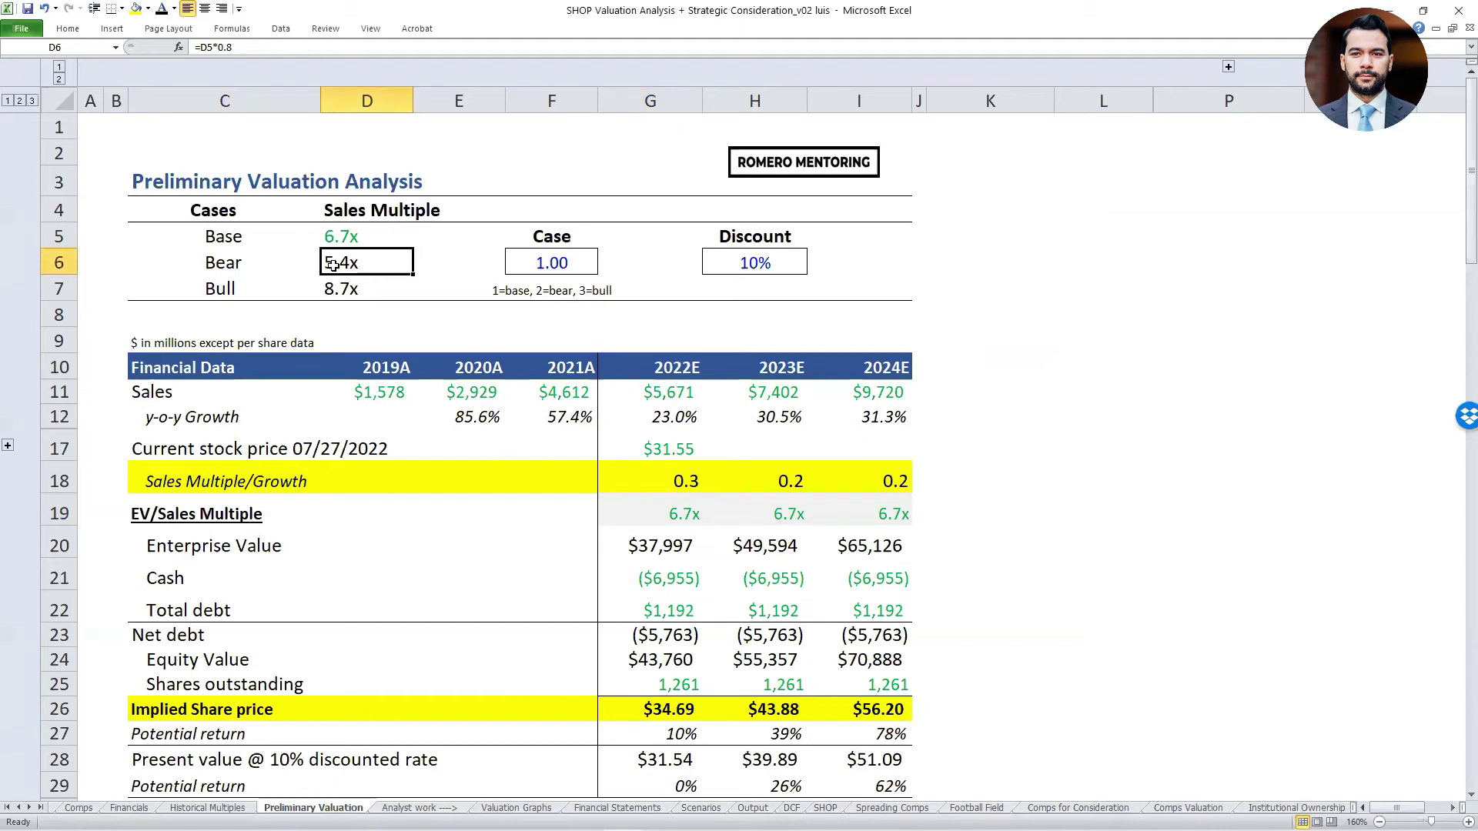
{"action": "key", "text": "Up"}
{"action": "key", "text": "Down"}
{"action": "key", "text": "Down"}
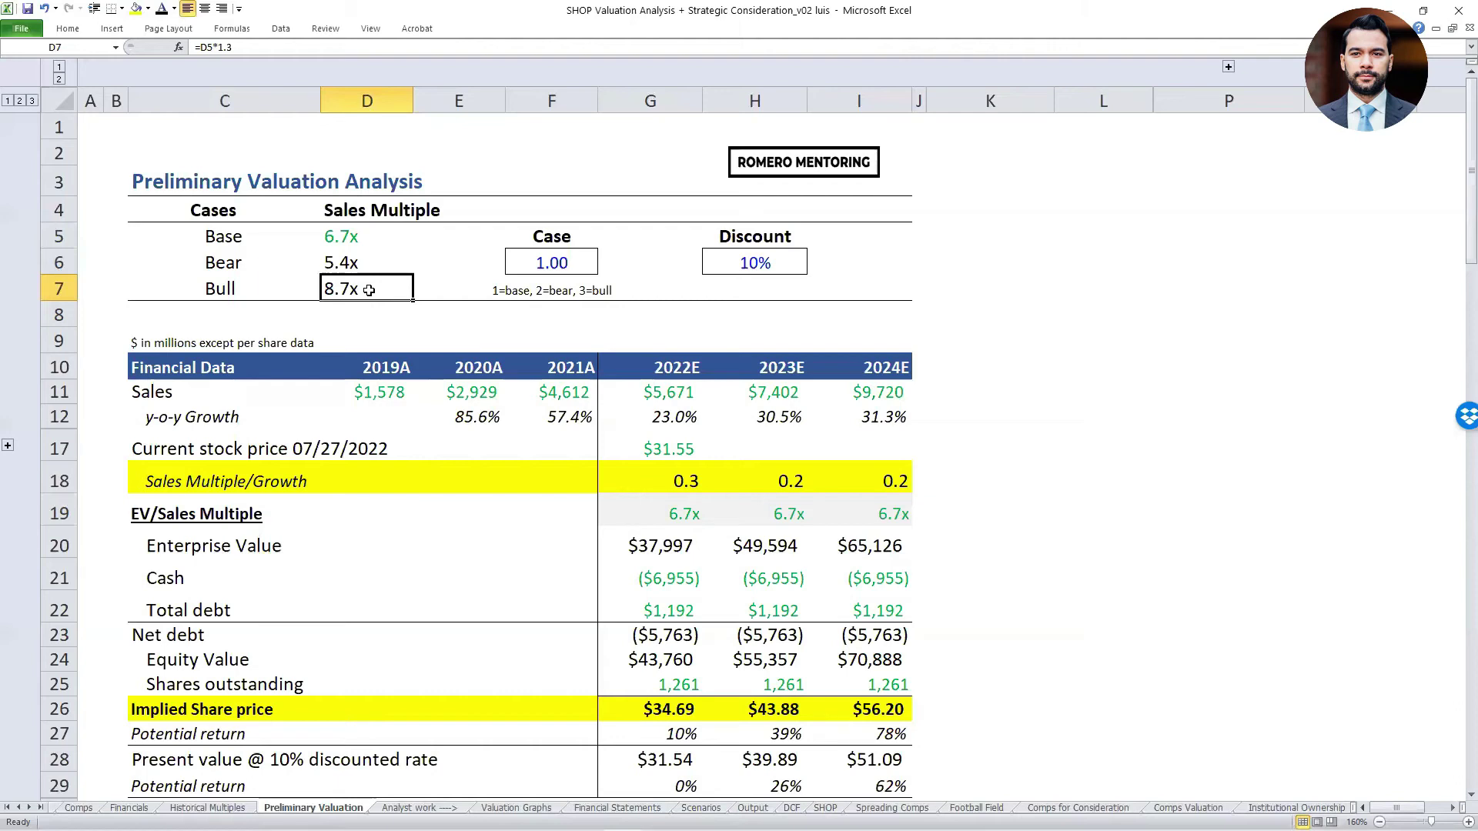
{"action": "key", "text": "F2"}
{"action": "key", "text": "Escape"}
{"action": "left_click", "coordinate": [218, 808]}
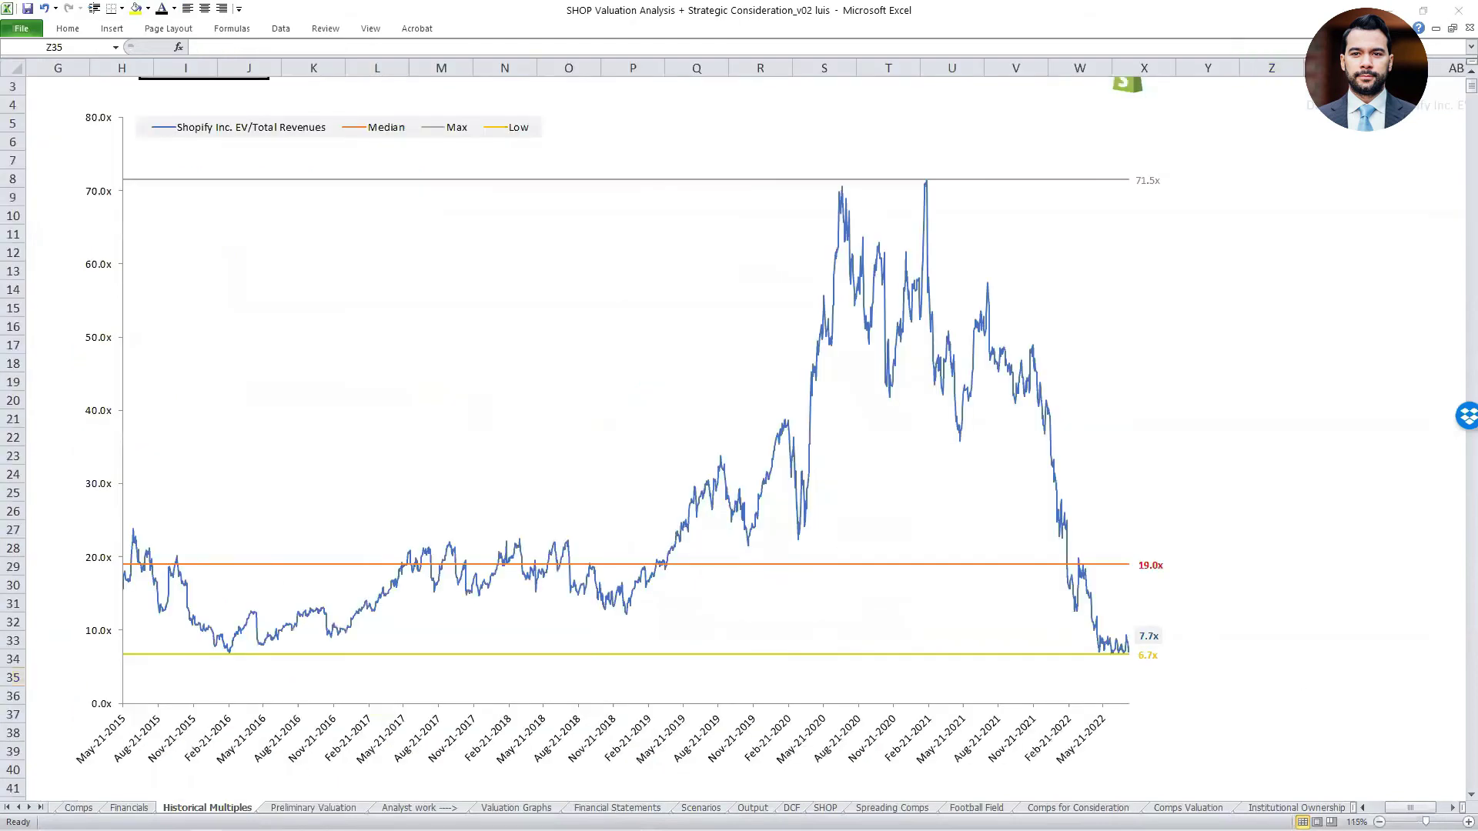
Circle the 19.0x median multiple on the Historical Multiples chart and return to Preliminary Valuation.
{"action": "mouse_move", "coordinate": [1182, 546]}
{"action": "left_mouse_down"}
{"action": "mouse_move", "coordinate": [1100, 561]}
{"action": "mouse_move", "coordinate": [1182, 578]}
{"action": "mouse_move", "coordinate": [1179, 546]}
{"action": "mouse_move", "coordinate": [1126, 573]}
{"action": "left_mouse_up"}
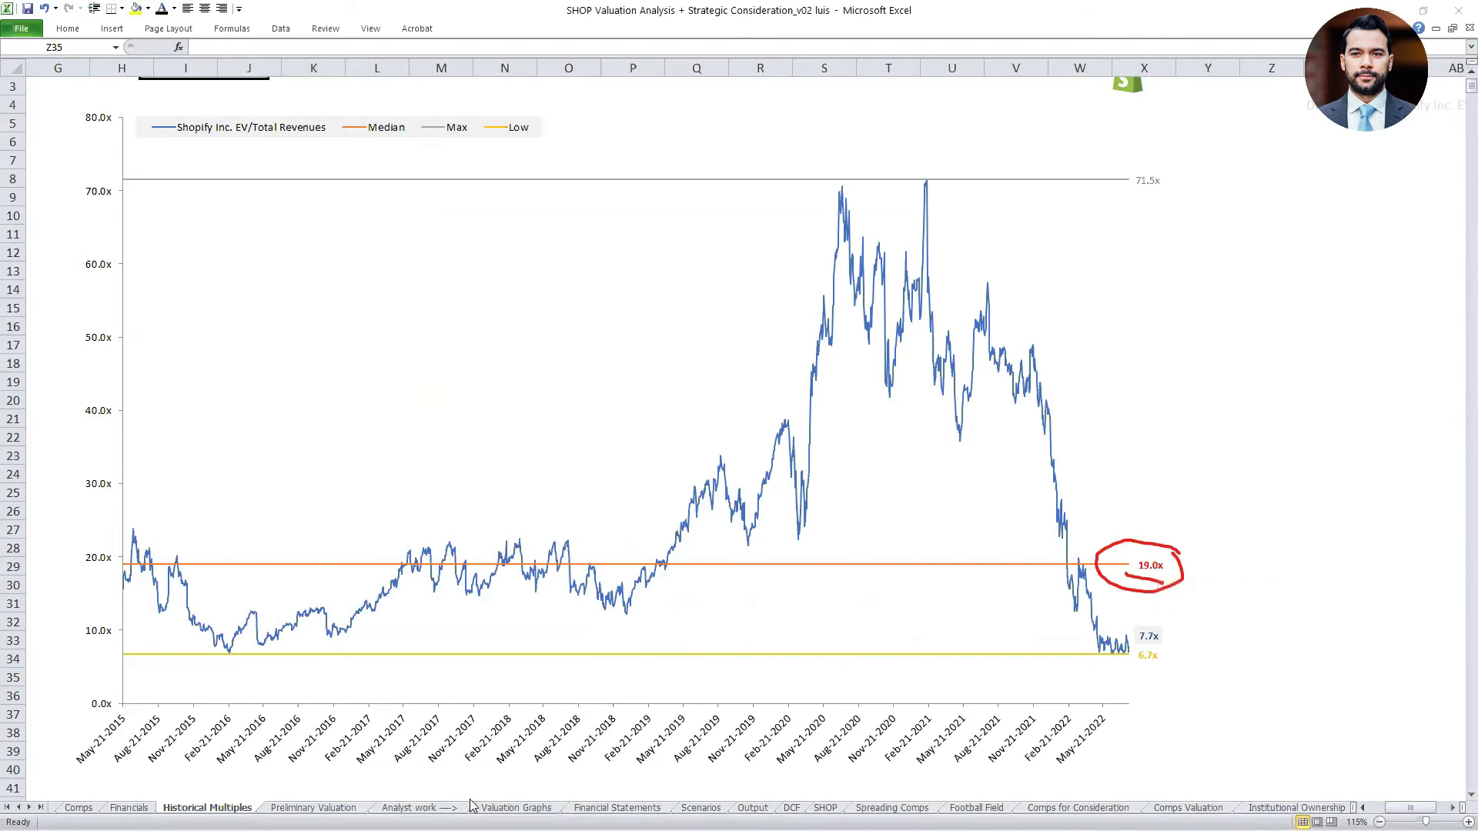
{"action": "left_click", "coordinate": [313, 808]}
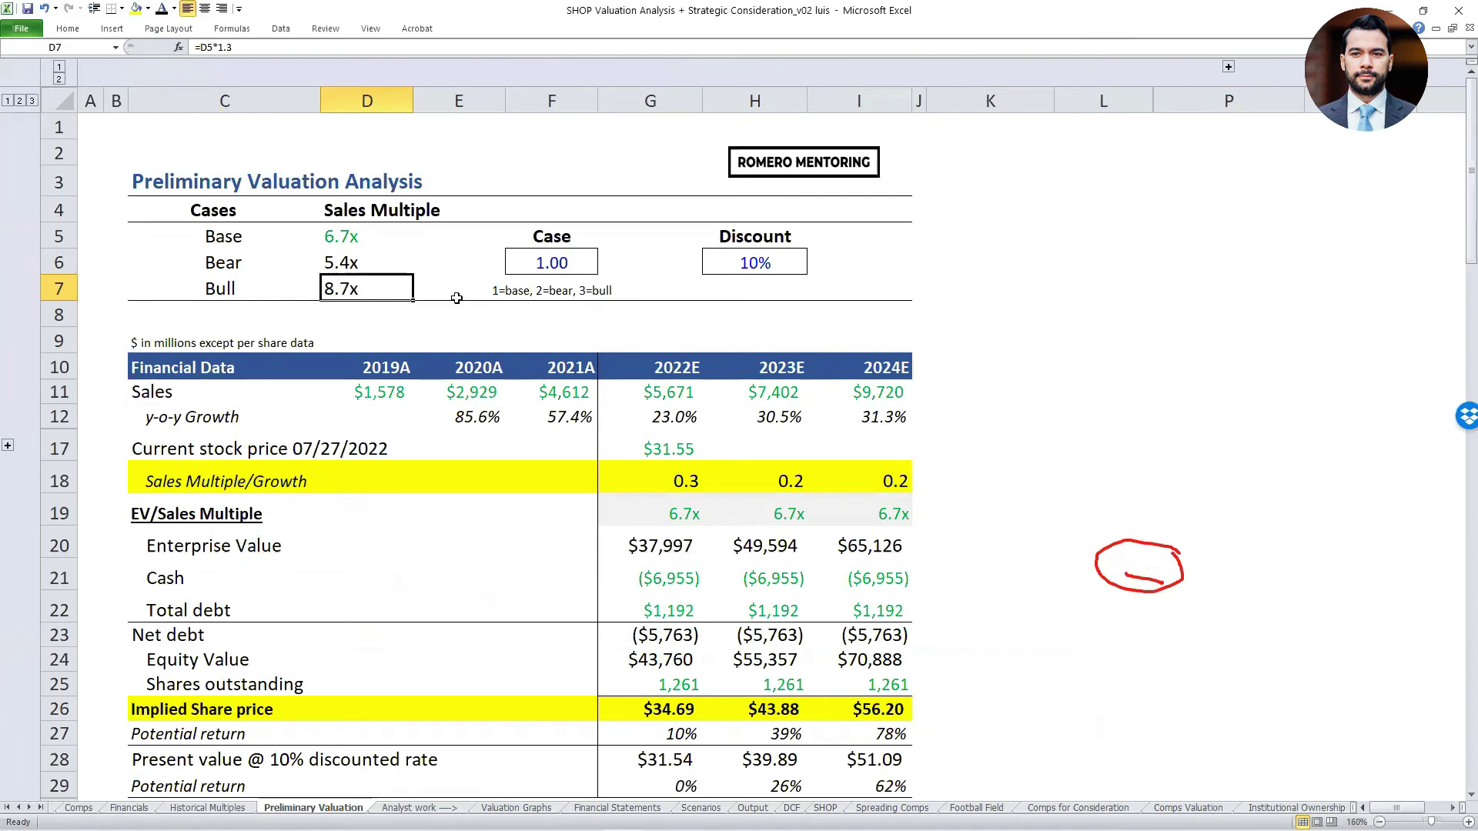
Hardcode the Bull case multiple in D7 as 19 and check the Case cell F6.
{"action": "type", "text": "19"}
{"action": "key", "text": "ctrl+Return"}
{"action": "left_click", "coordinate": [507, 264]}
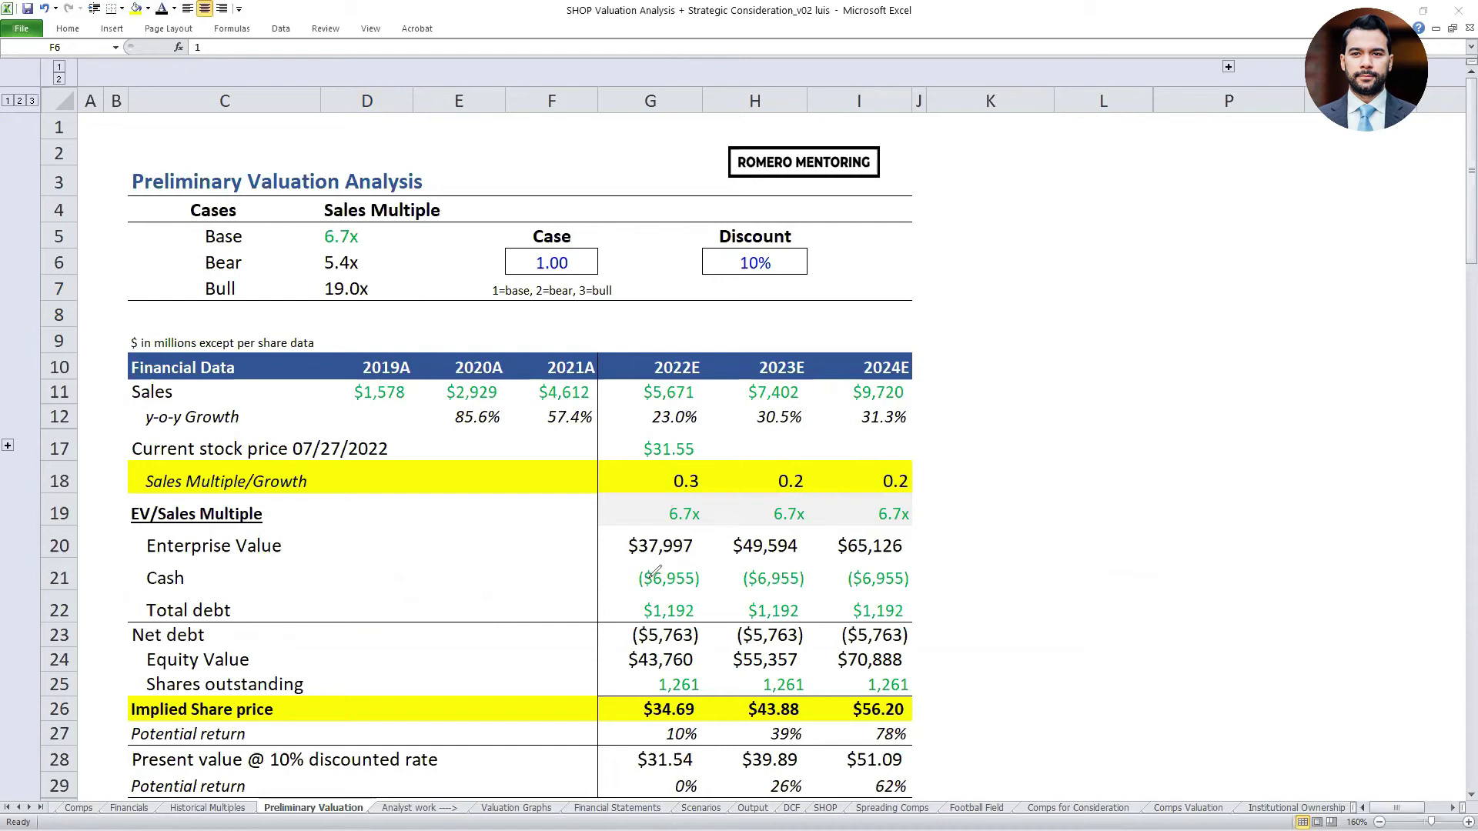
{"action": "mouse_move", "coordinate": [697, 380]}
{"action": "left_mouse_down"}
{"action": "mouse_move", "coordinate": [636, 383]}
{"action": "mouse_move", "coordinate": [660, 413]}
{"action": "mouse_move", "coordinate": [705, 391]}
{"action": "mouse_move", "coordinate": [684, 373]}
{"action": "mouse_move", "coordinate": [719, 444]}
{"action": "mouse_move", "coordinate": [719, 534]}
{"action": "mouse_move", "coordinate": [697, 547]}
{"action": "left_mouse_up"}
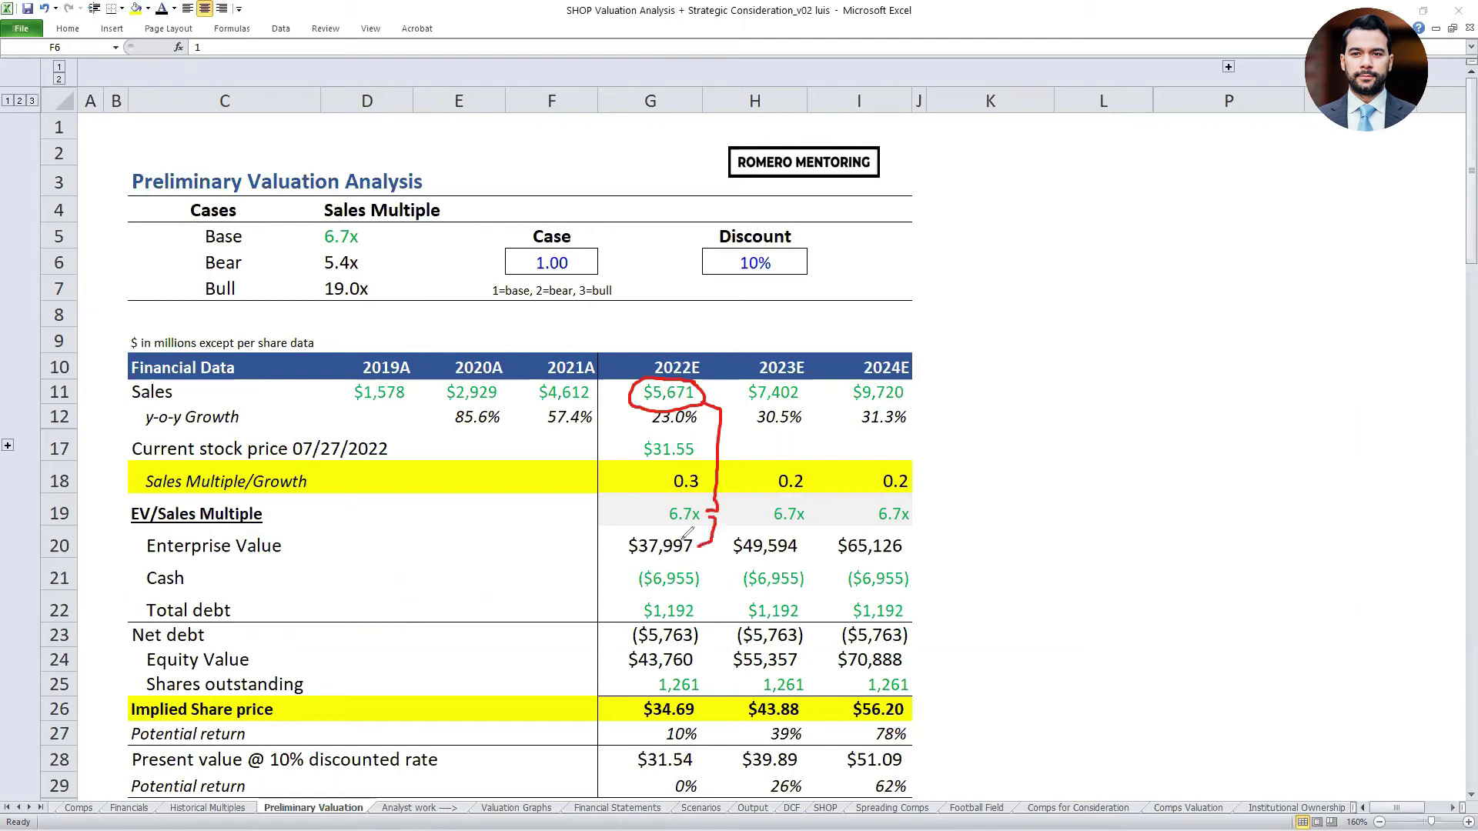
{"action": "mouse_move", "coordinate": [227, 576]}
{"action": "left_mouse_down"}
{"action": "mouse_move", "coordinate": [616, 566]}
{"action": "mouse_move", "coordinate": [599, 599]}
{"action": "left_mouse_up"}
{"action": "left_click", "coordinate": [670, 587]}
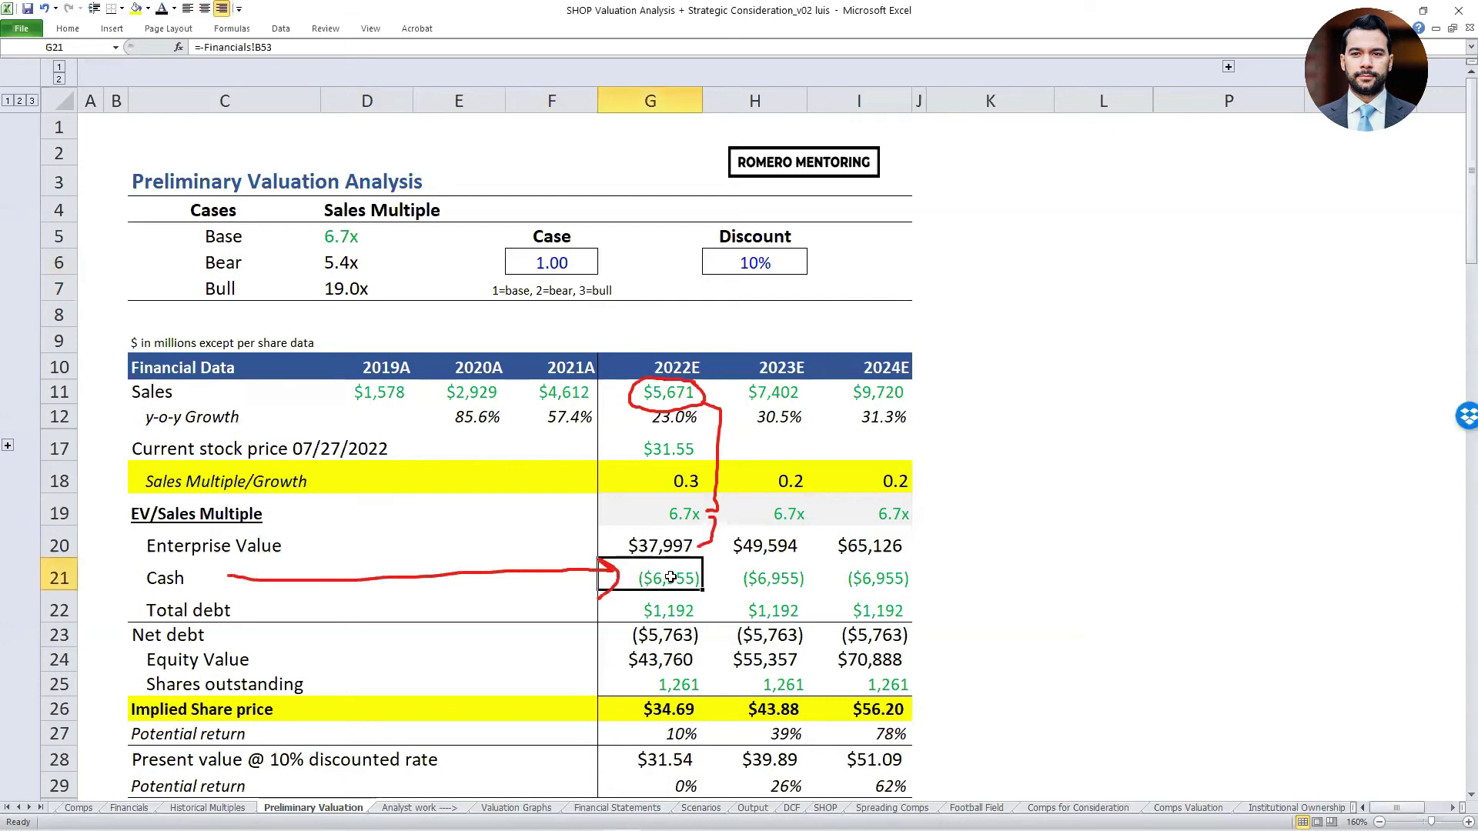
{"action": "key", "text": "ctrl+bracketleft"}
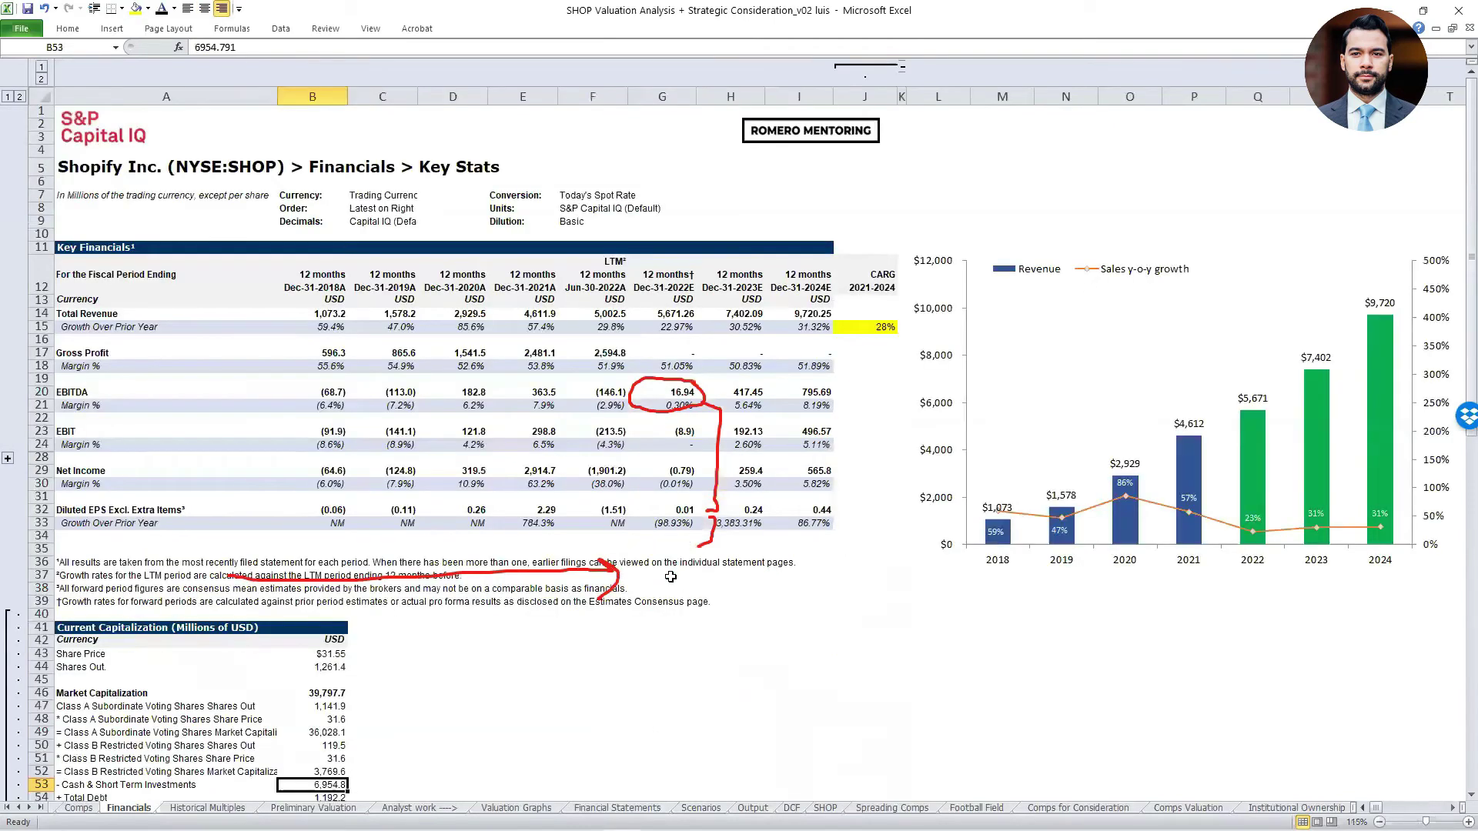
{"action": "key", "text": "shift+Left"}
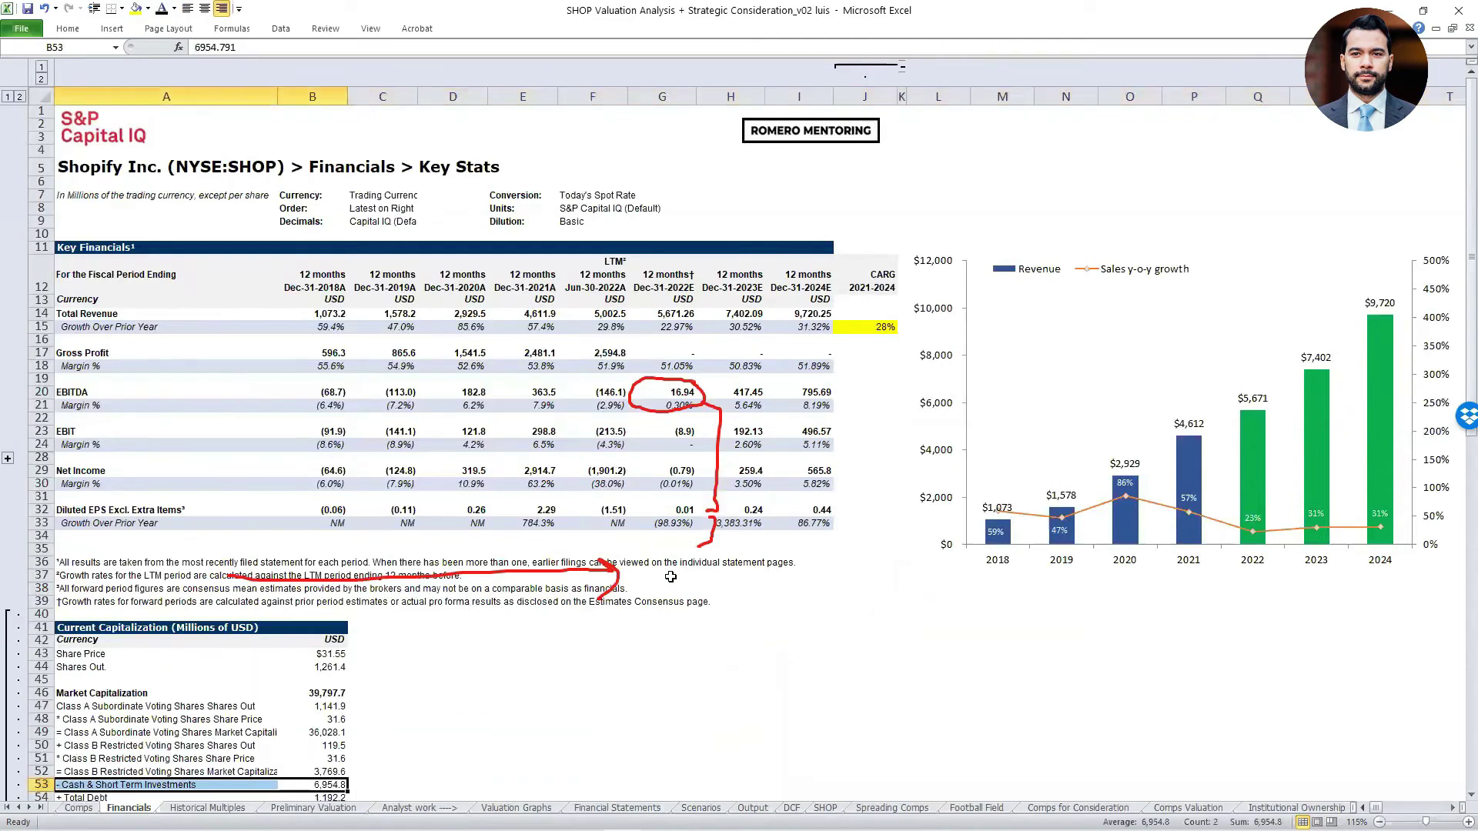
{"action": "key", "text": "F5"}
{"action": "key", "text": "Return"}
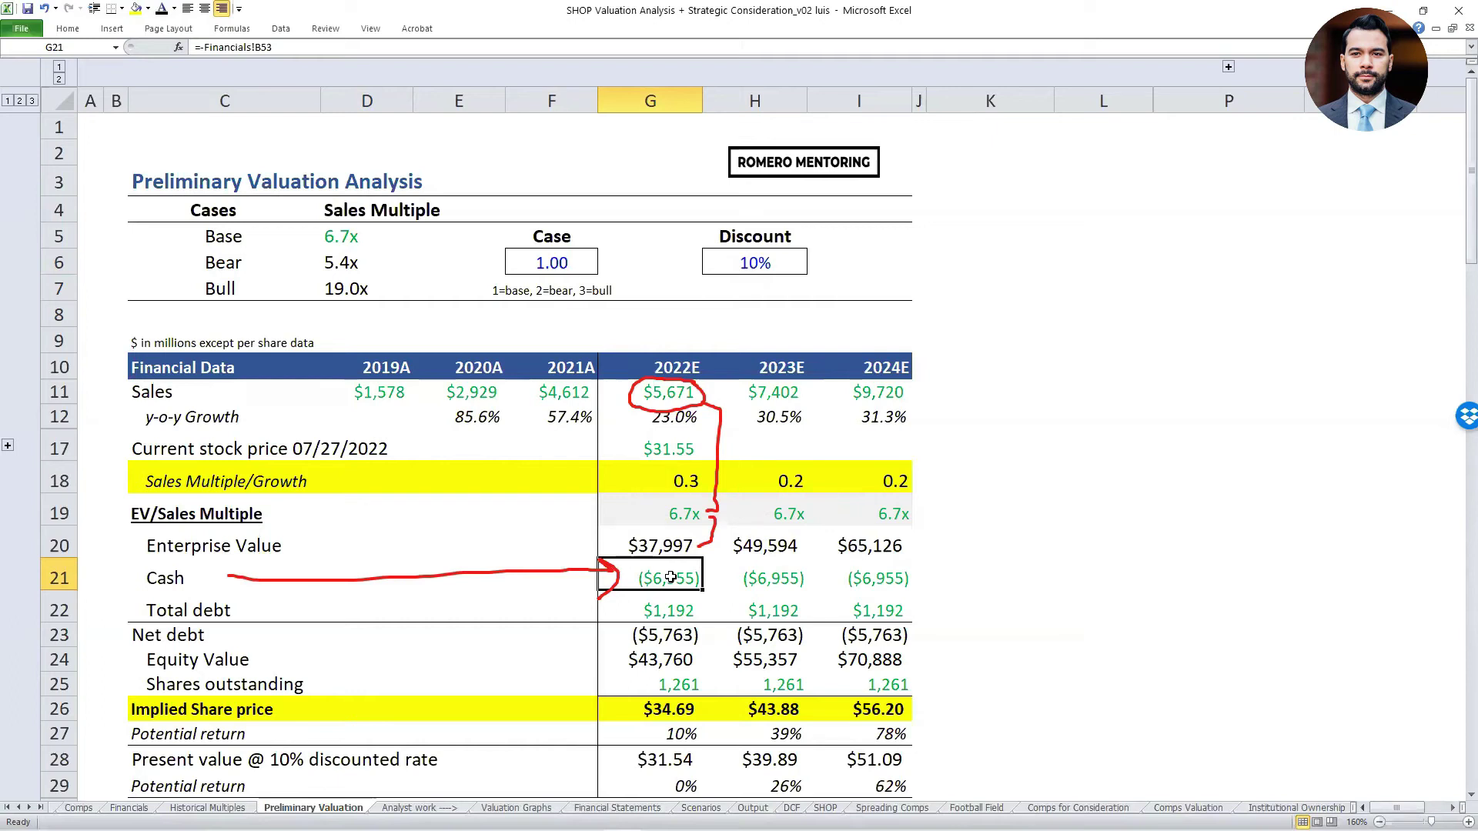
{"action": "key", "text": "Down"}
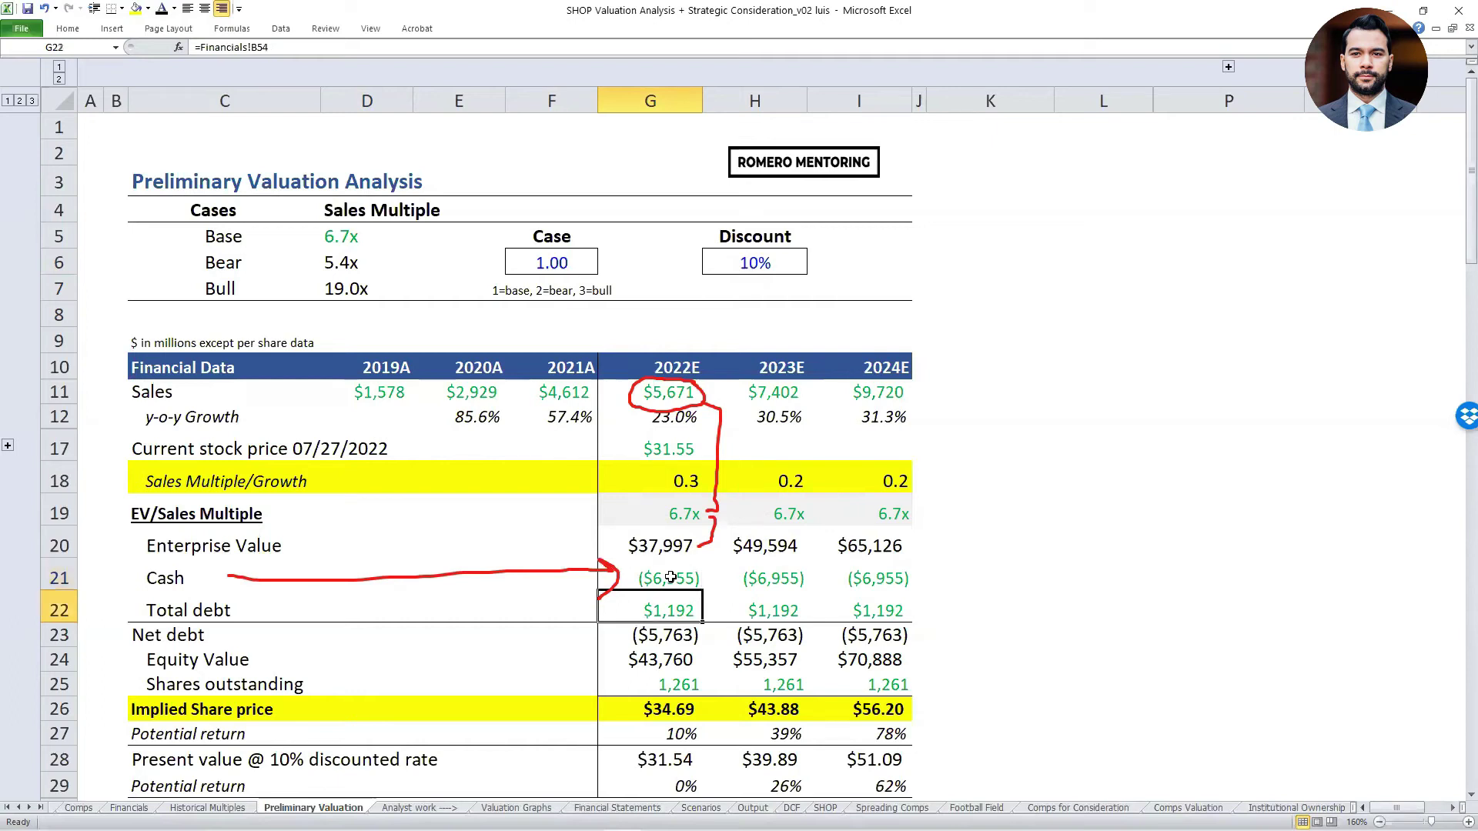
{"action": "key", "text": "F2"}
{"action": "key", "text": "Escape"}
{"action": "key", "text": "ctrl+bracketleft"}
{"action": "key", "text": "Left"}
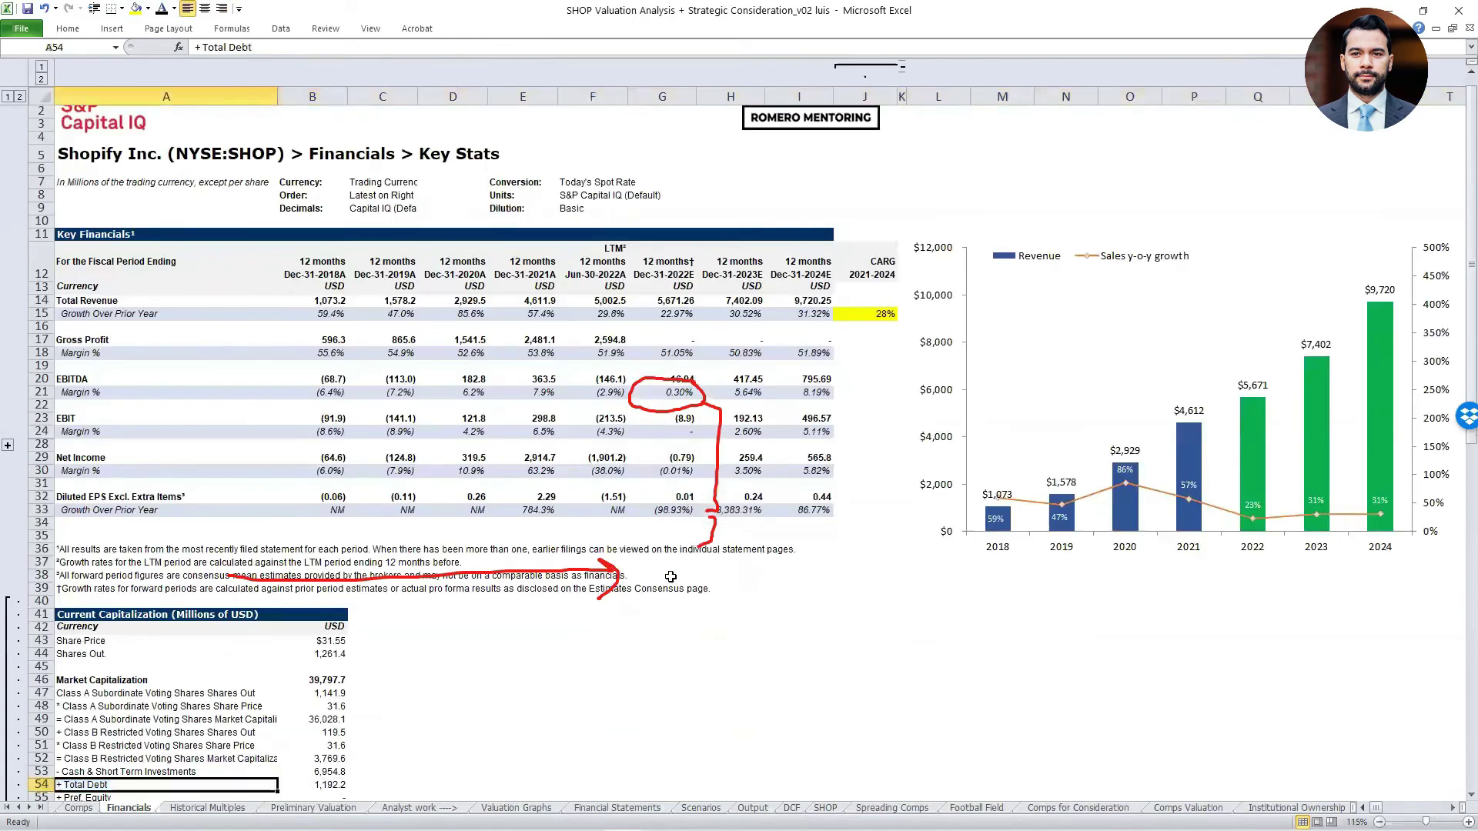
{"action": "key", "text": "shift+Right"}
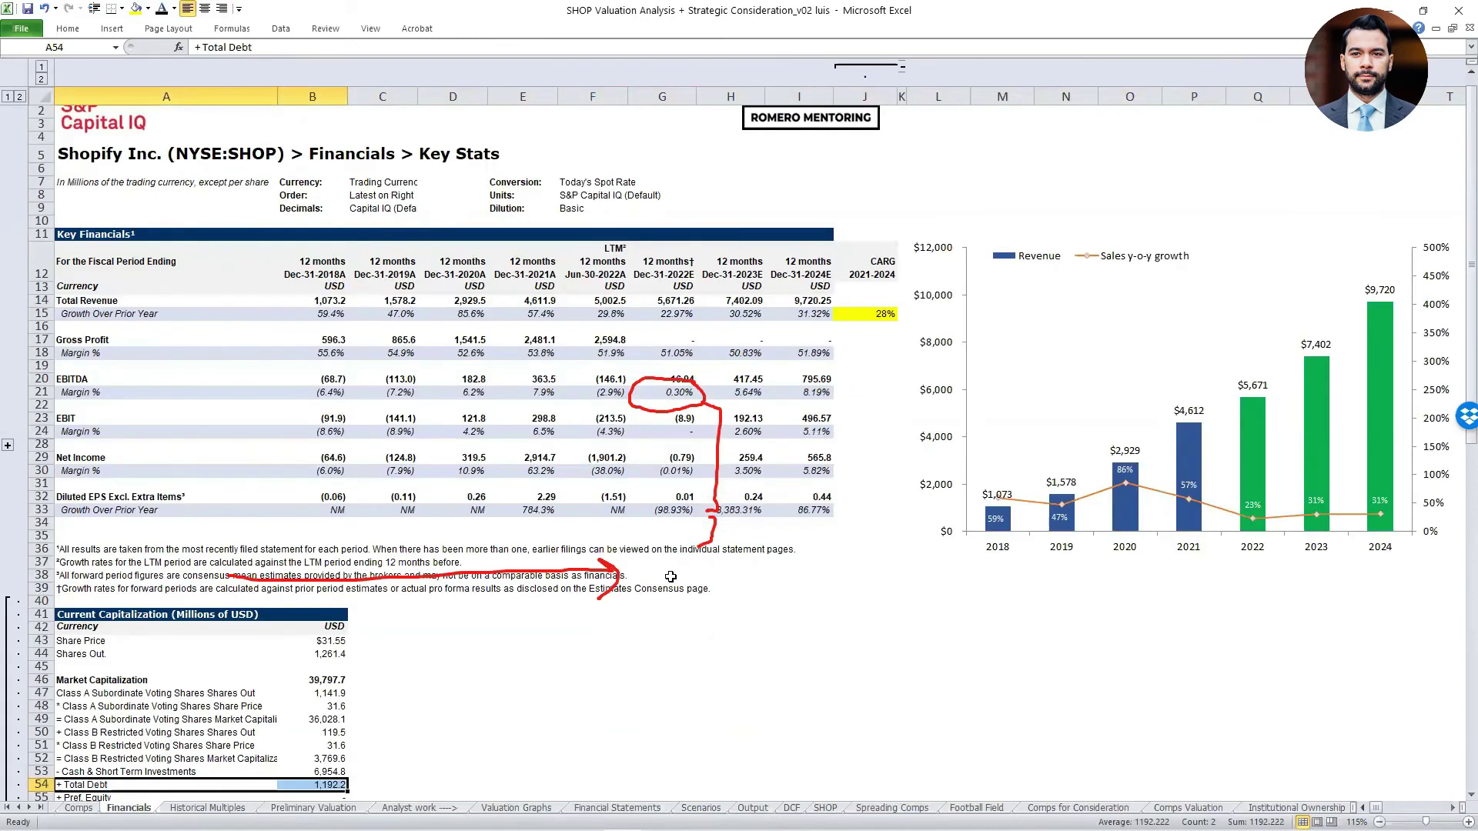
{"action": "key", "text": "F5"}
{"action": "key", "text": "Return"}
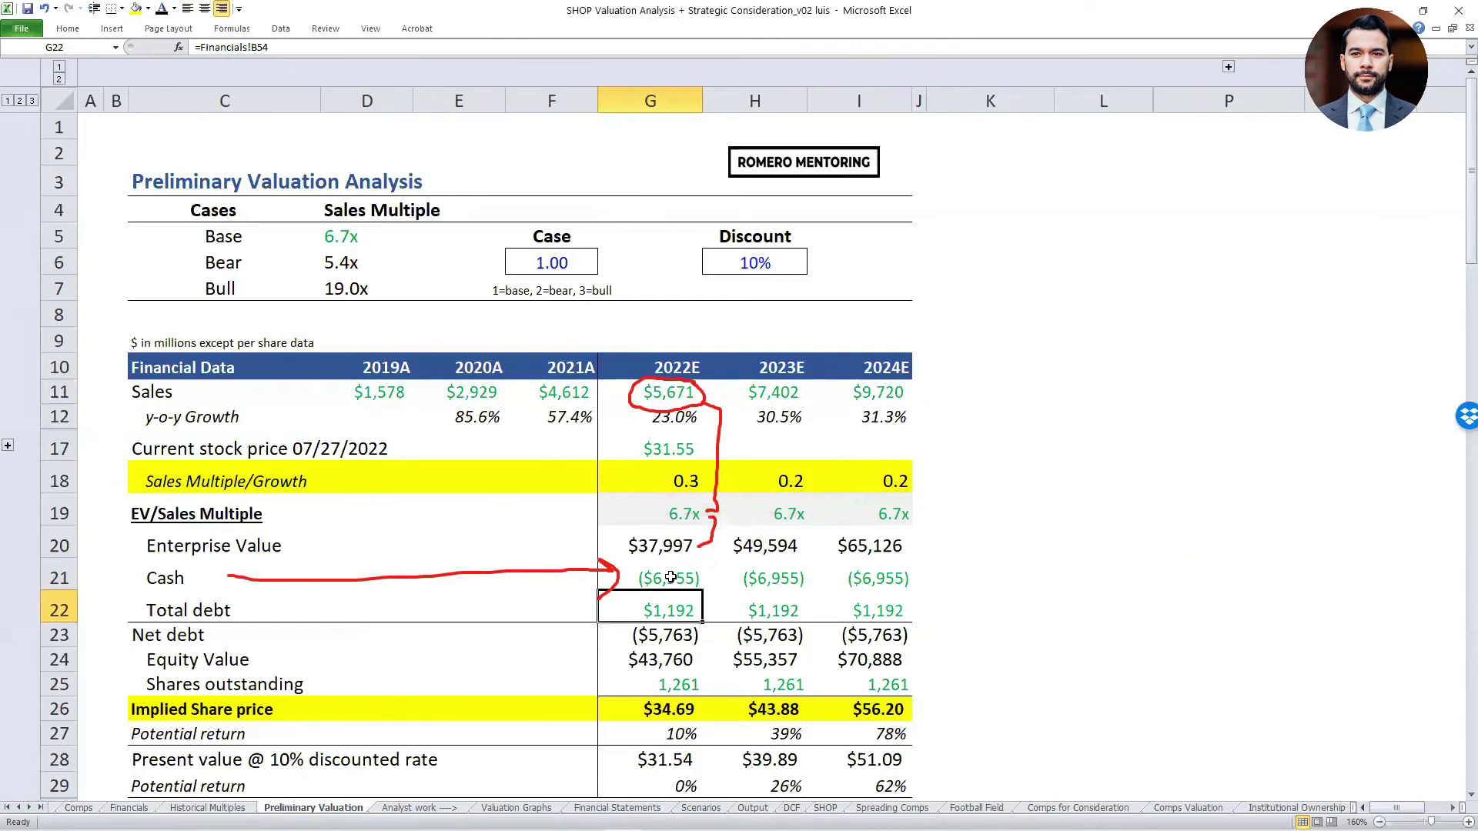
{"action": "key", "text": "Down"}
{"action": "key", "text": "F2"}
{"action": "key", "text": "Return"}
{"action": "key", "text": "F2"}
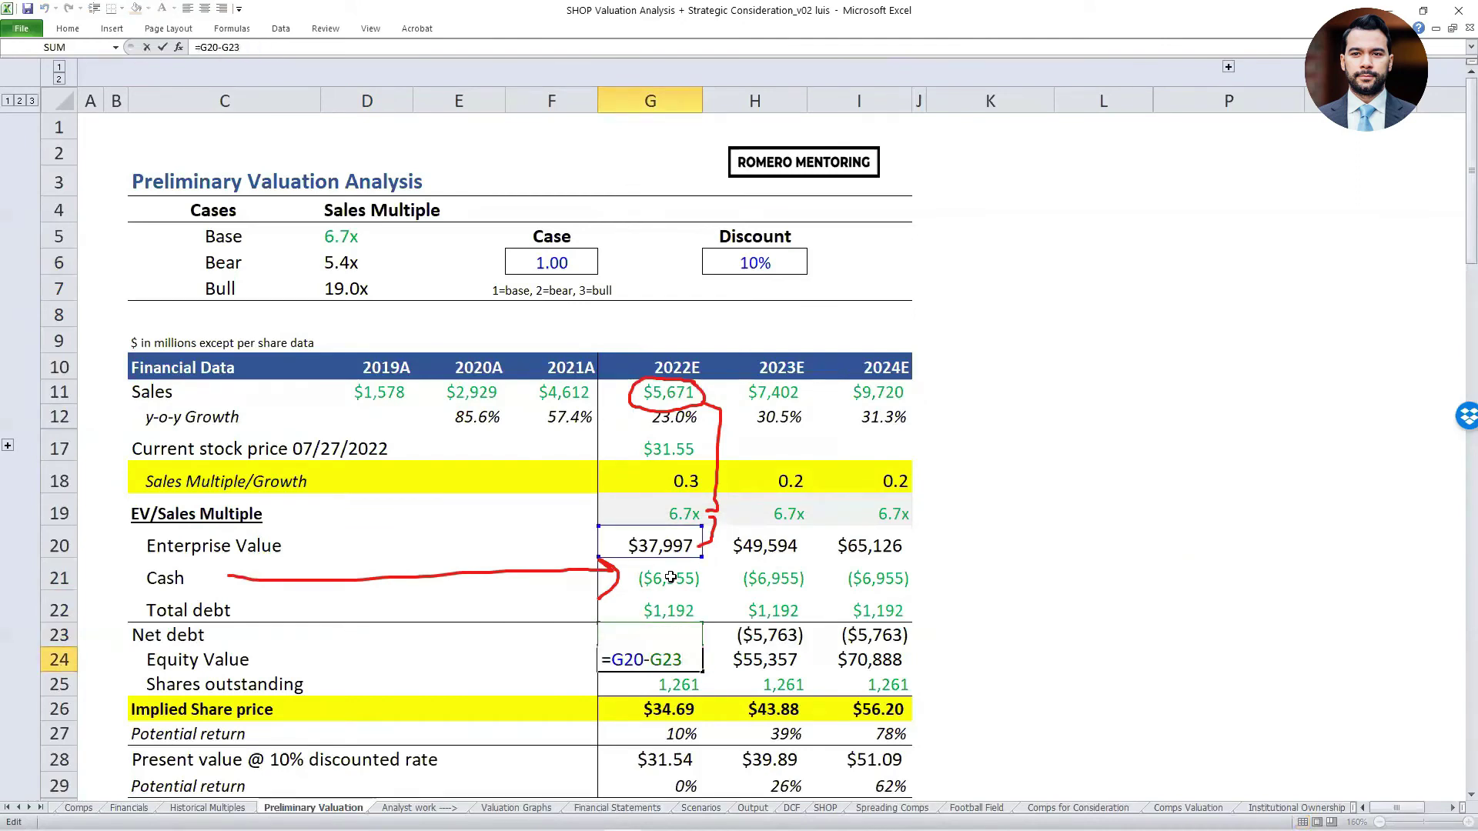
{"action": "key", "text": "Escape"}
{"action": "key", "text": "ctrl+Left"}
{"action": "key", "text": "ctrl+shift+Right"}
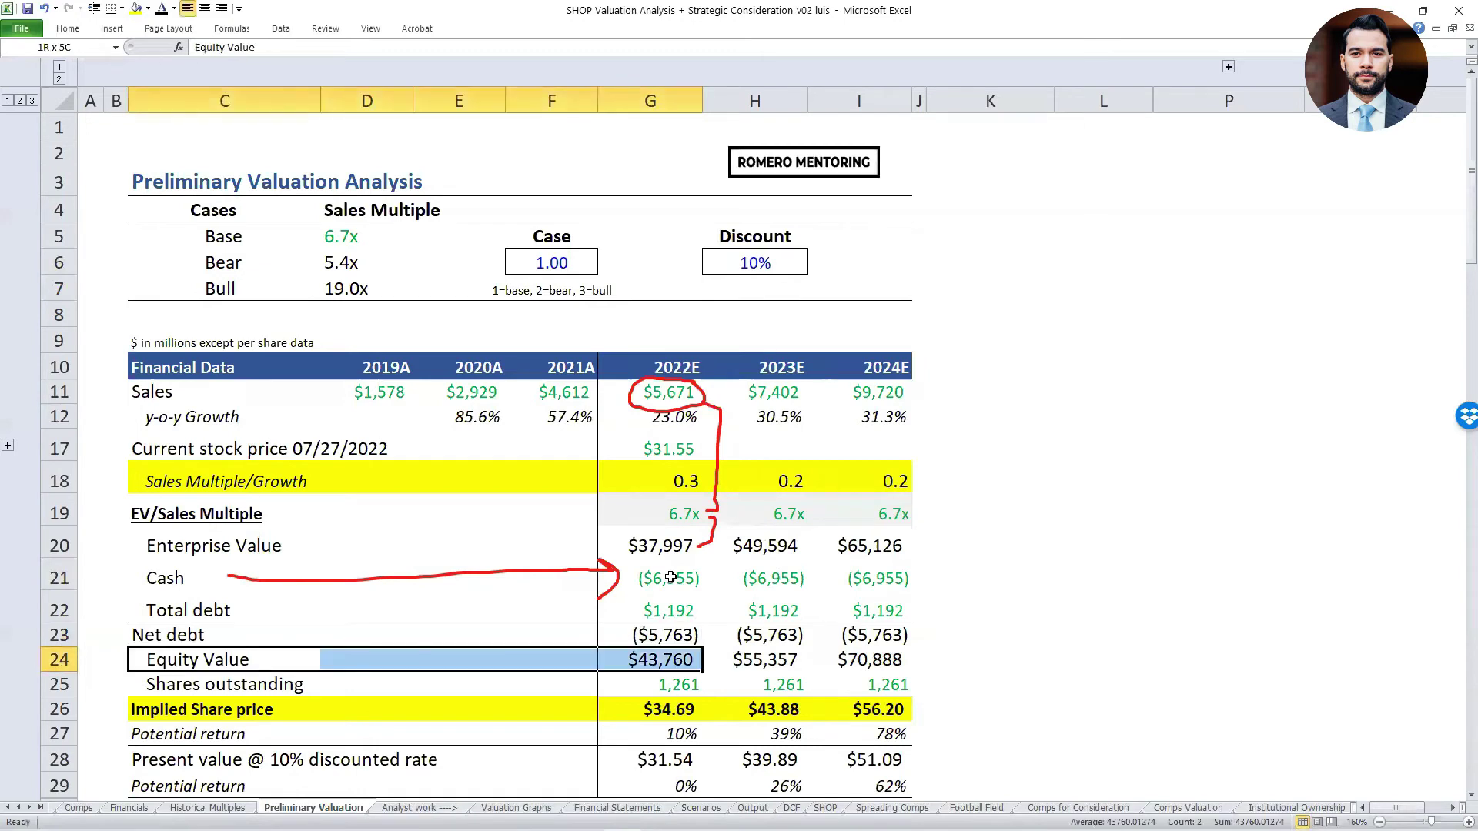
{"action": "key", "text": "ctrl+shift+Right"}
{"action": "key", "text": "Down"}
{"action": "key", "text": "Right"}
{"action": "key", "text": "Right"}
{"action": "key", "text": "Right"}
{"action": "key", "text": "Right"}
{"action": "key", "text": "Up"}
{"action": "key", "text": "F2"}
{"action": "key", "text": "Escape"}
{"action": "key", "text": "Down"}
{"action": "key", "text": "Down"}
{"action": "key", "text": "F2"}
{"action": "key", "text": "Escape"}
{"action": "key", "text": "Right"}
{"action": "key", "text": "Right"}
{"action": "key", "text": "Left"}
{"action": "key", "text": "Left"}
{"action": "key", "text": "shift+Right"}
{"action": "key", "text": "shift+Right"}
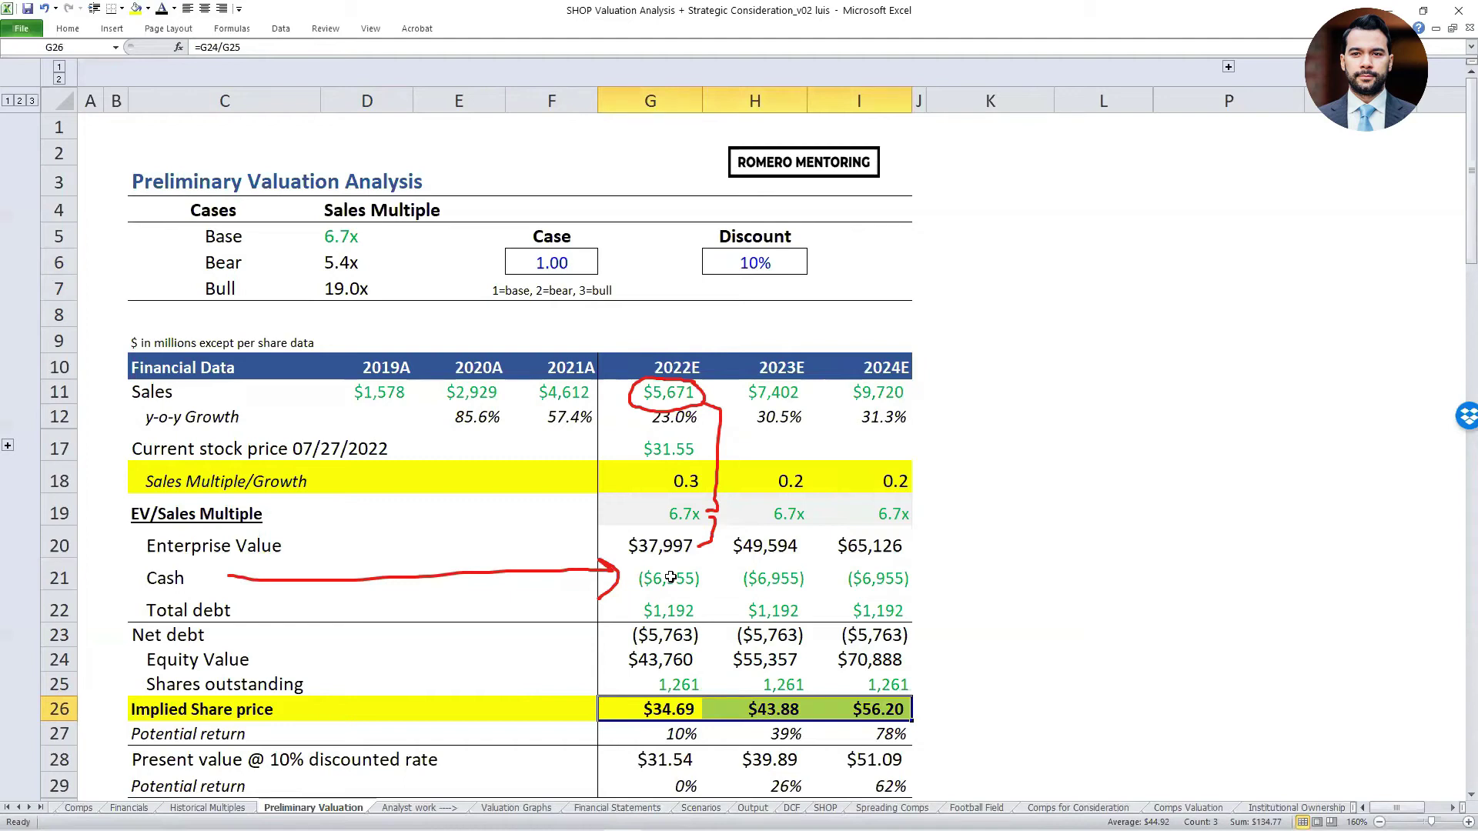
{"action": "key", "text": "shift+Left"}
{"action": "key", "text": "shift+Left"}
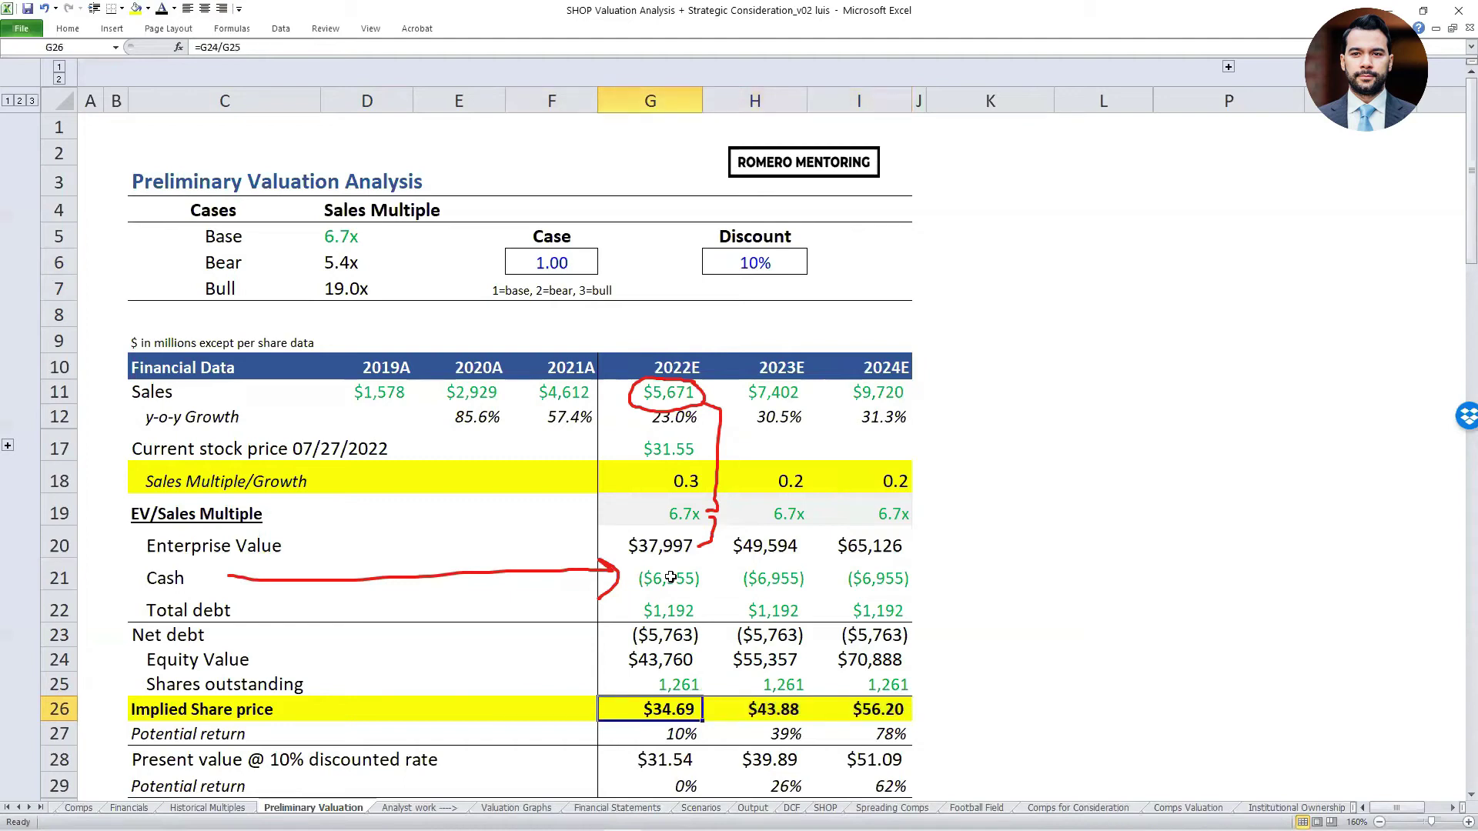
{"action": "key", "text": "Right"}
{"action": "key", "text": "Right"}
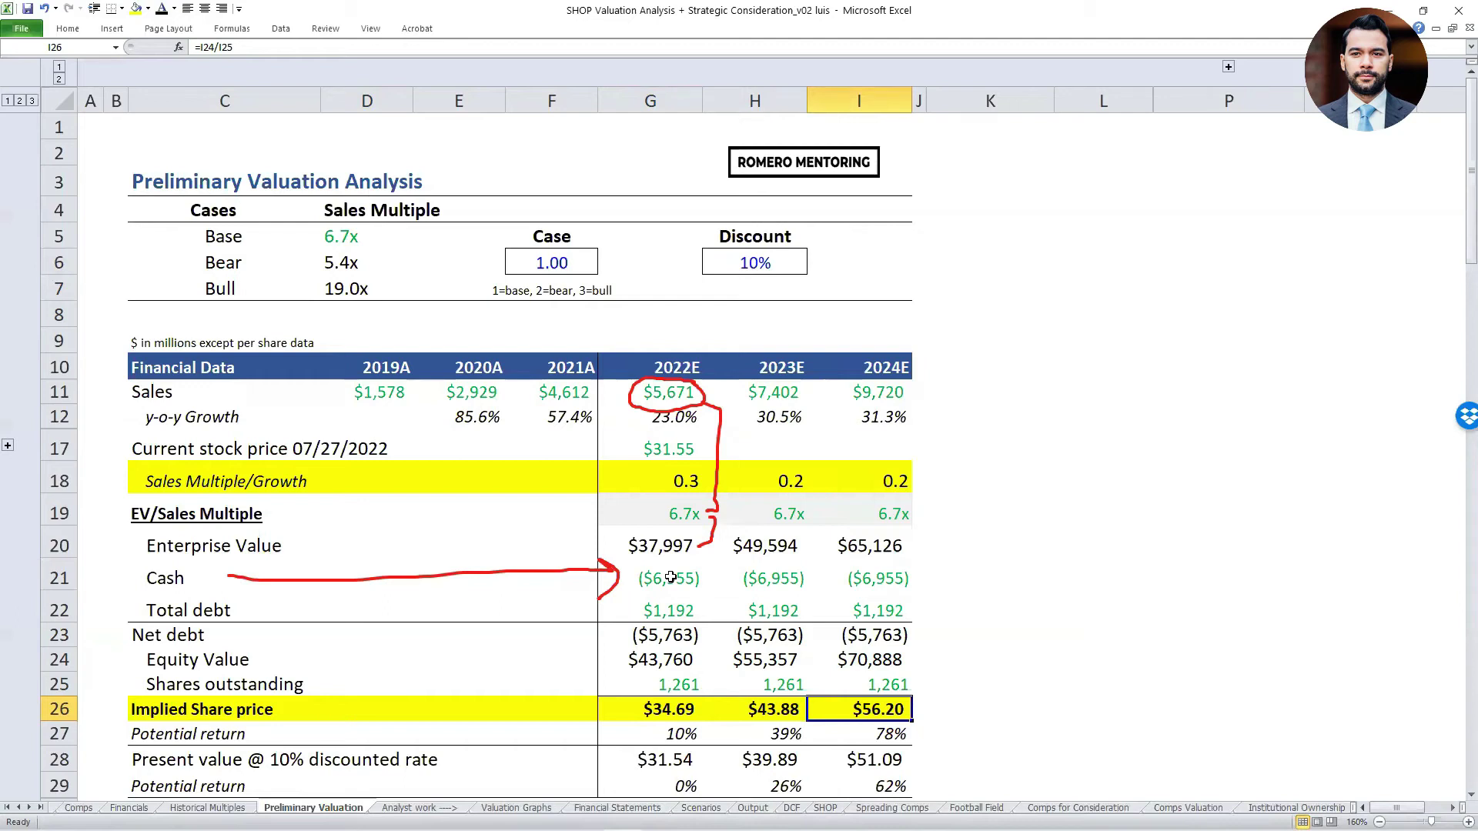
{"action": "key", "text": "Down"}
{"action": "key", "text": "Left"}
{"action": "key", "text": "Left"}
{"action": "key", "text": "F2"}
{"action": "key", "text": "Escape"}
{"action": "key", "text": "Right"}
{"action": "key", "text": "F2"}
{"action": "key", "text": "Escape"}
{"action": "key", "text": "Right"}
{"action": "key", "text": "Left"}
{"action": "key", "text": "Left"}
{"action": "key", "text": "F2"}
{"action": "key", "text": "Escape"}
{"action": "key", "text": "Right"}
{"action": "key", "text": "F2"}
{"action": "key", "text": "Escape"}
{"action": "key", "text": "Left"}
{"action": "key", "text": "Up"}
{"action": "key", "text": "Up"}
{"action": "key", "text": "Up"}
{"action": "key", "text": "Up"}
{"action": "key", "text": "Up"}
{"action": "key", "text": "Up"}
{"action": "key", "text": "Up"}
{"action": "key", "text": "Up"}
{"action": "key", "text": "Up"}
{"action": "key", "text": "Up"}
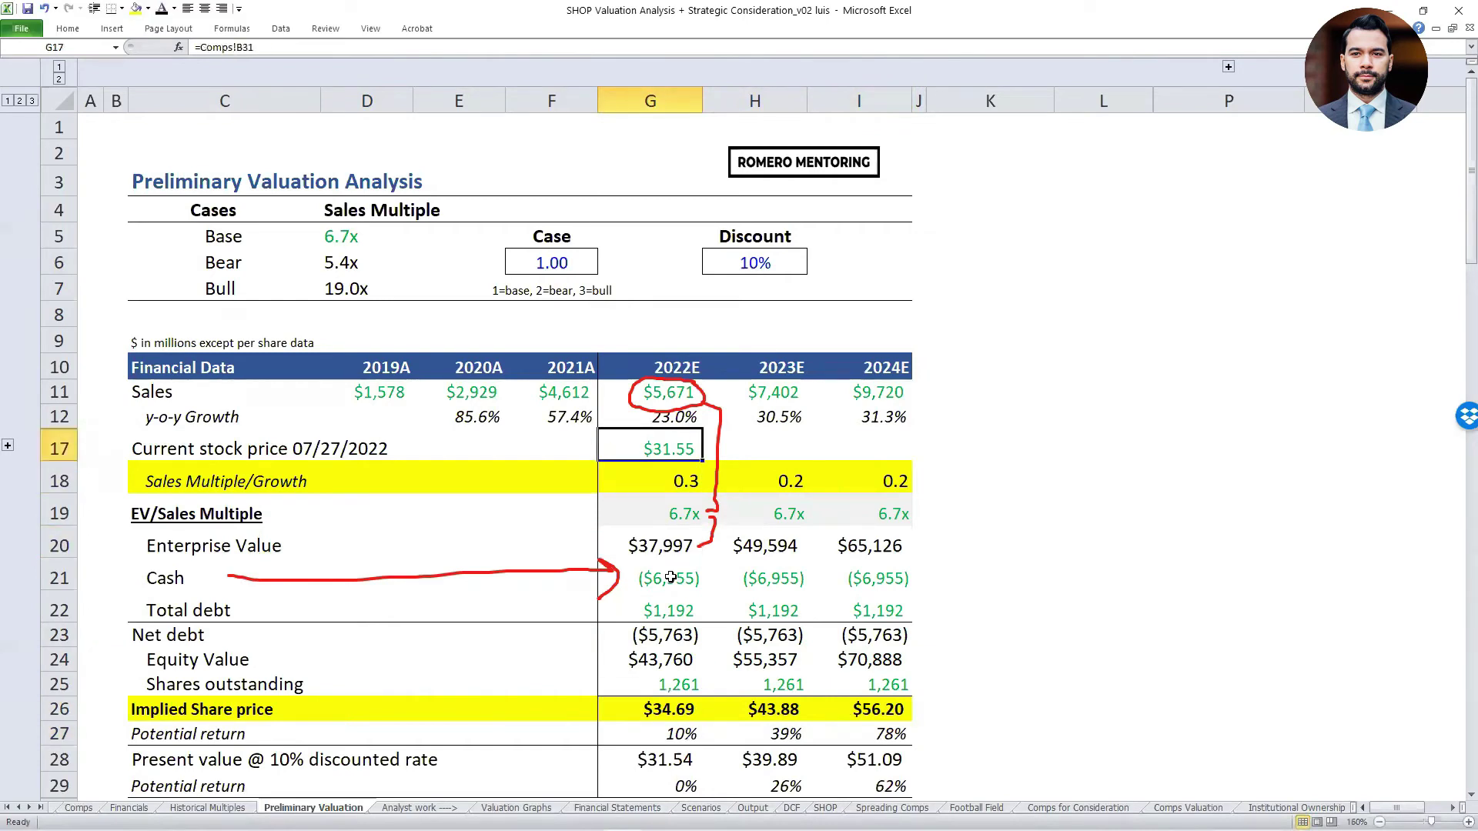
Follow G17's price link to Shopify's $31.55 day close on Comps and bring up the TC2000 SHOP chart.
{"action": "key", "text": "ctrl+bracketleft"}
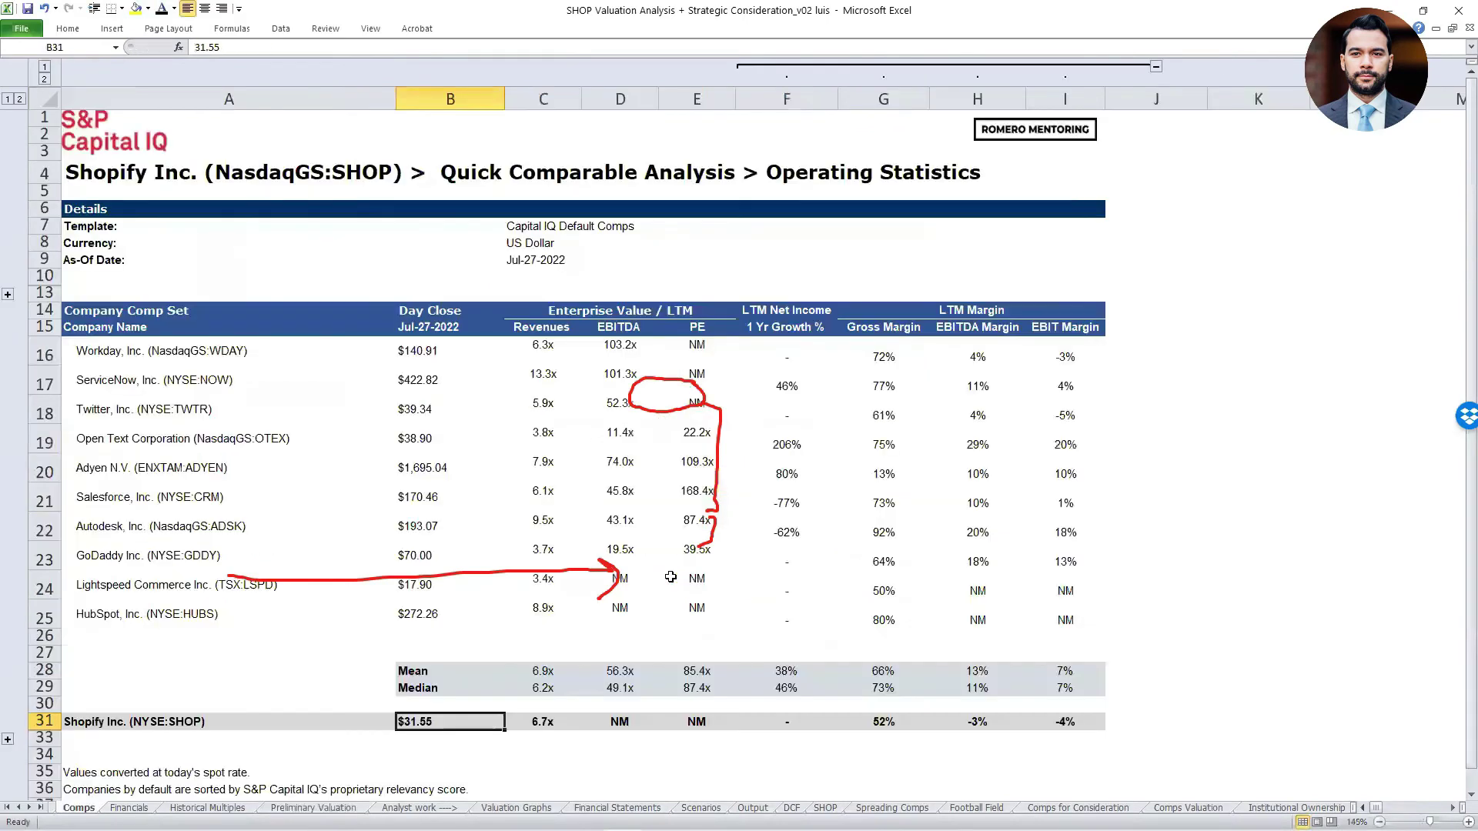
{"action": "key", "text": "ctrl+space"}
{"action": "key", "text": "Up"}
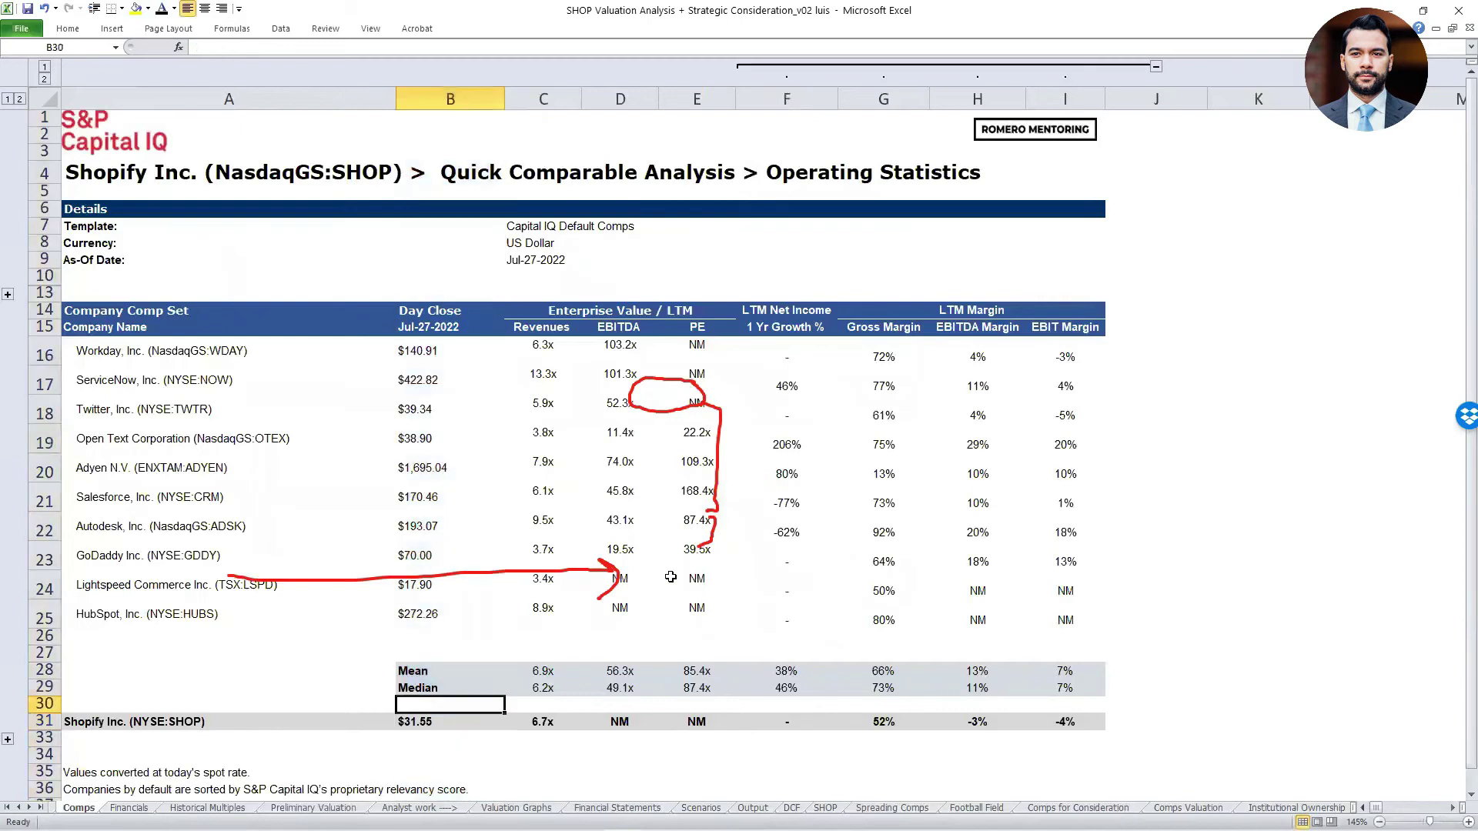
{"action": "key", "text": "ctrl+Up"}
{"action": "key", "text": "ctrl+Up"}
{"action": "key", "text": "ctrl+Up"}
{"action": "key", "text": "ctrl+Up"}
{"action": "key", "text": "ctrl+Up"}
{"action": "key", "text": "Down"}
{"action": "key", "text": "Down"}
{"action": "key", "text": "ctrl+Down"}
{"action": "key", "text": "ctrl+Down"}
{"action": "key", "text": "ctrl+Down"}
{"action": "key", "text": "ctrl+Down"}
{"action": "key", "text": "ctrl+Down"}
{"action": "key", "text": "ctrl+Down"}
{"action": "left_click", "coordinate": [674, 583]}
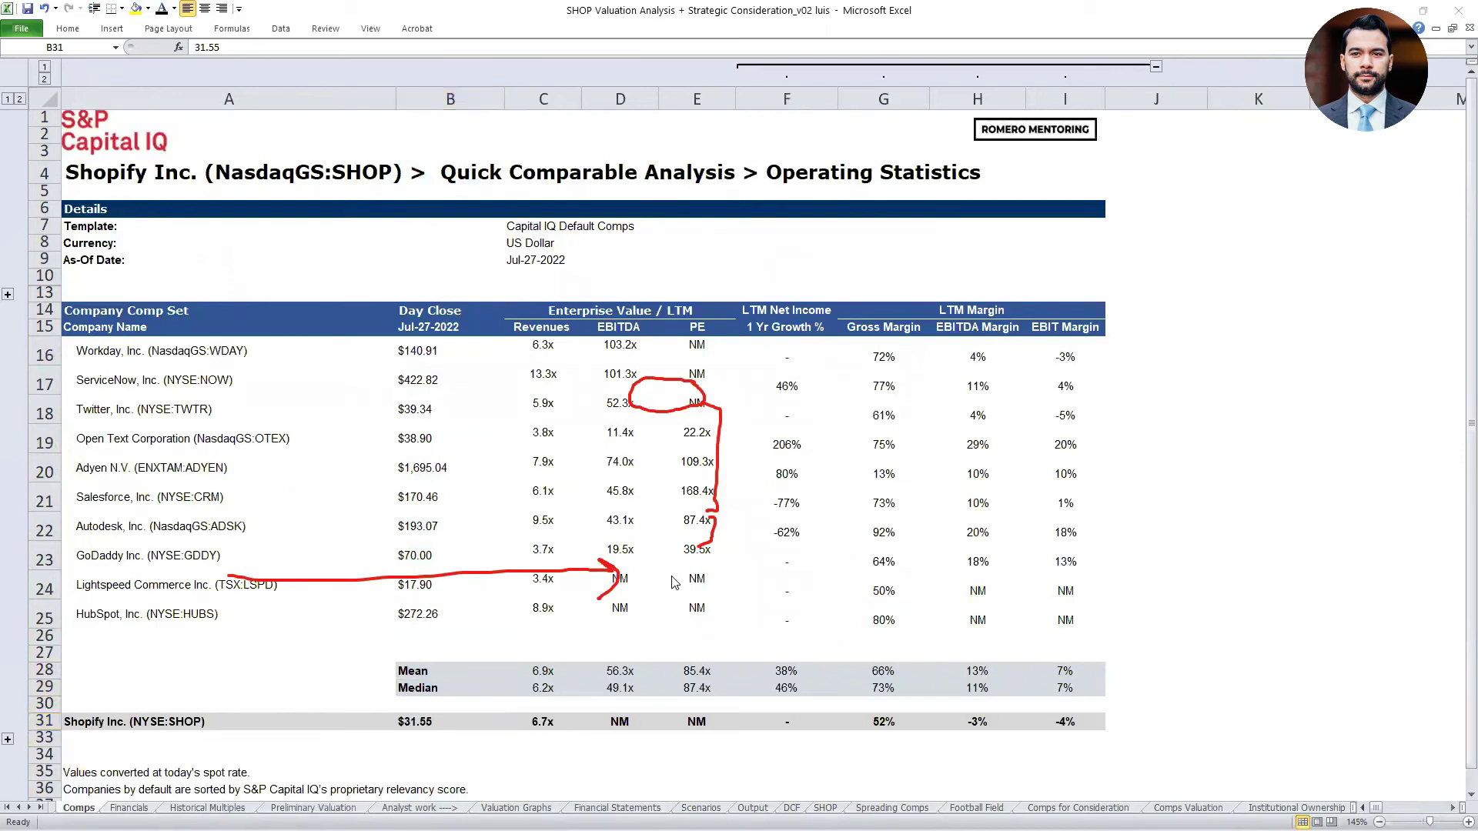
{"action": "key", "text": "alt+Tab"}
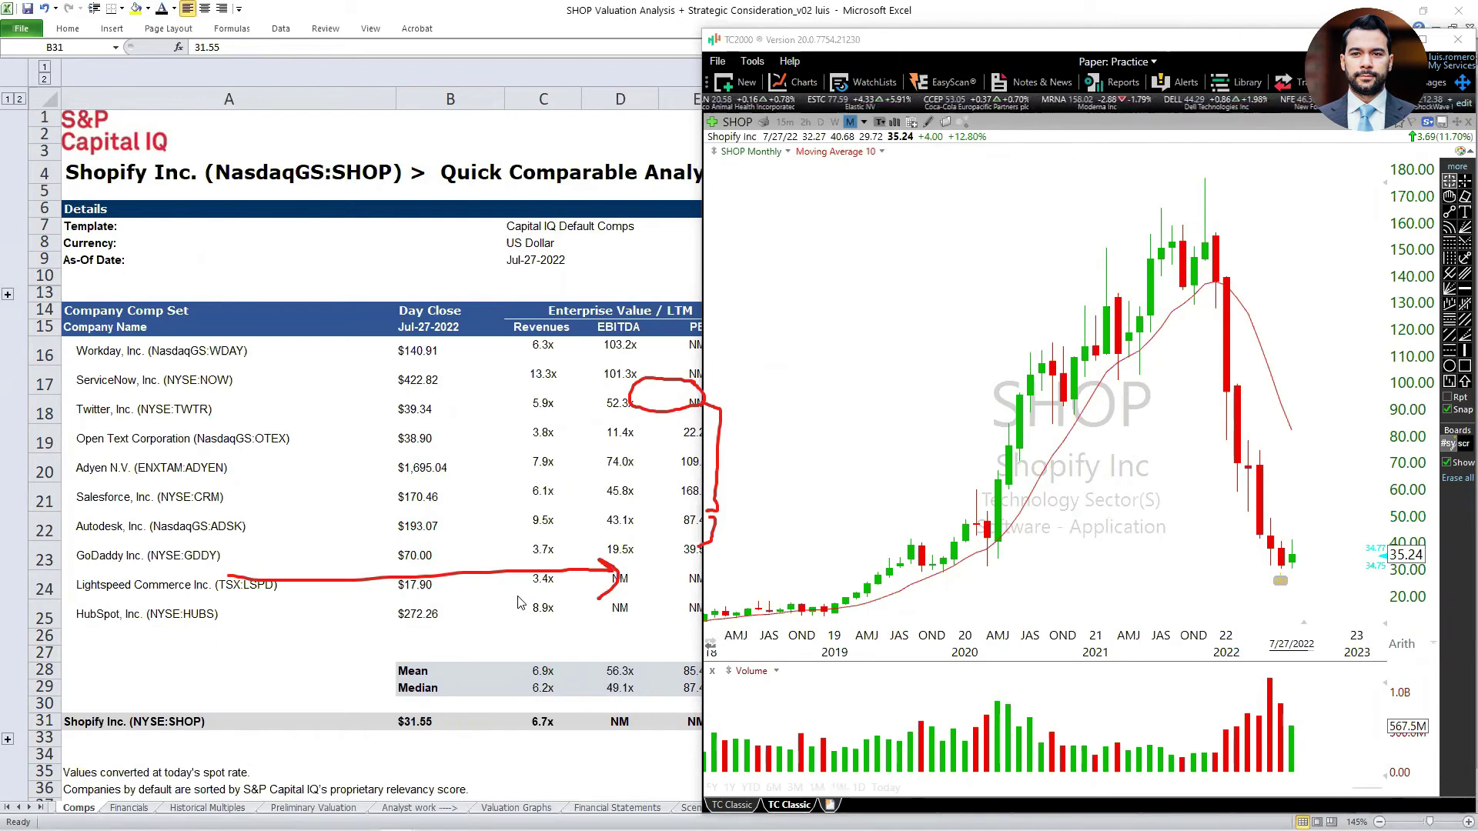
Look up SHOP on Yahoo Finance to confirm the 35.24 close, then return to Excel.
{"action": "key", "text": "alt+Tab"}
{"action": "double_click", "coordinate": [656, 56]}
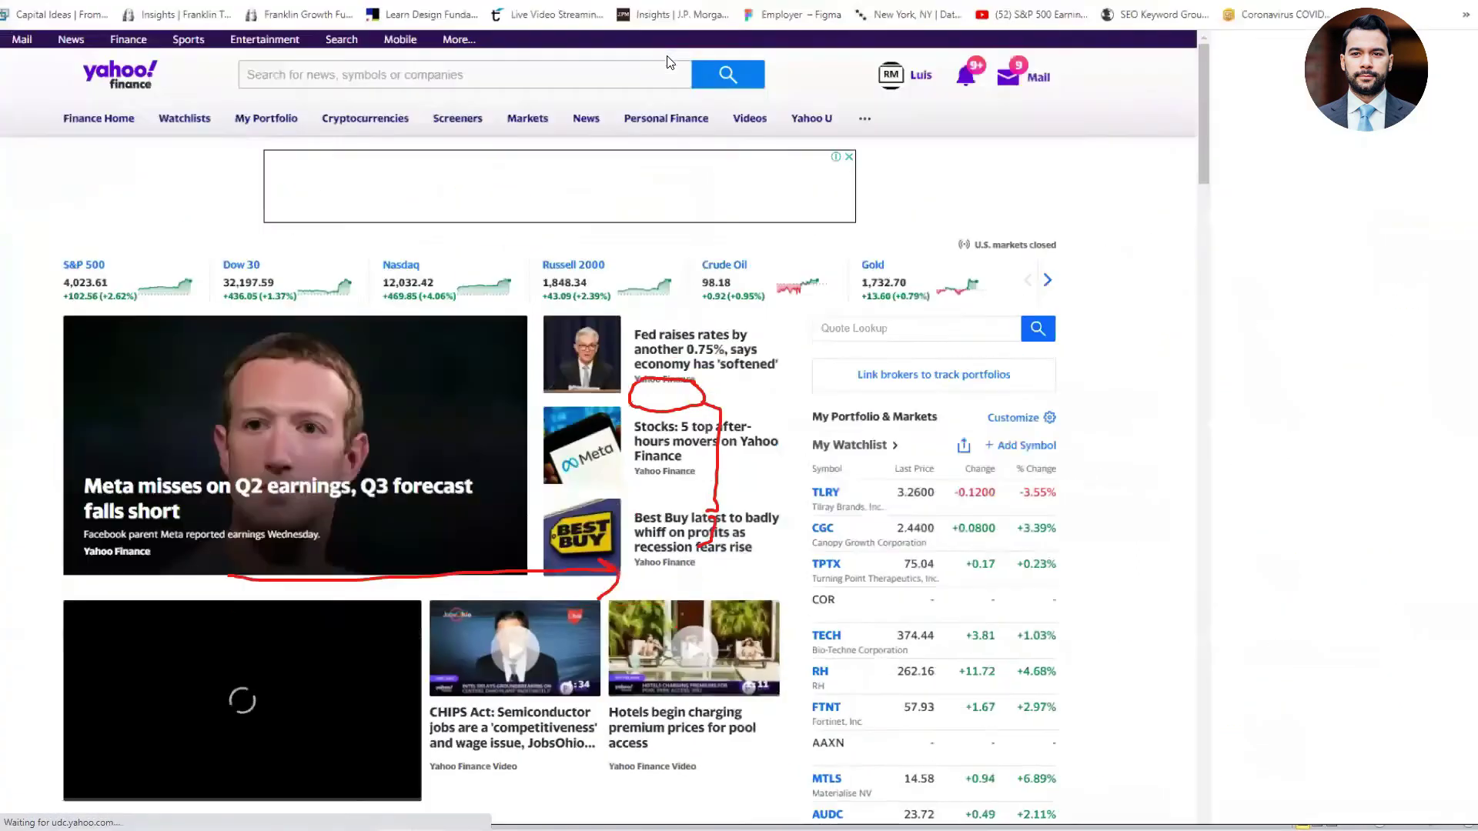
{"action": "left_click", "coordinate": [617, 131]}
{"action": "type", "text": "shop"}
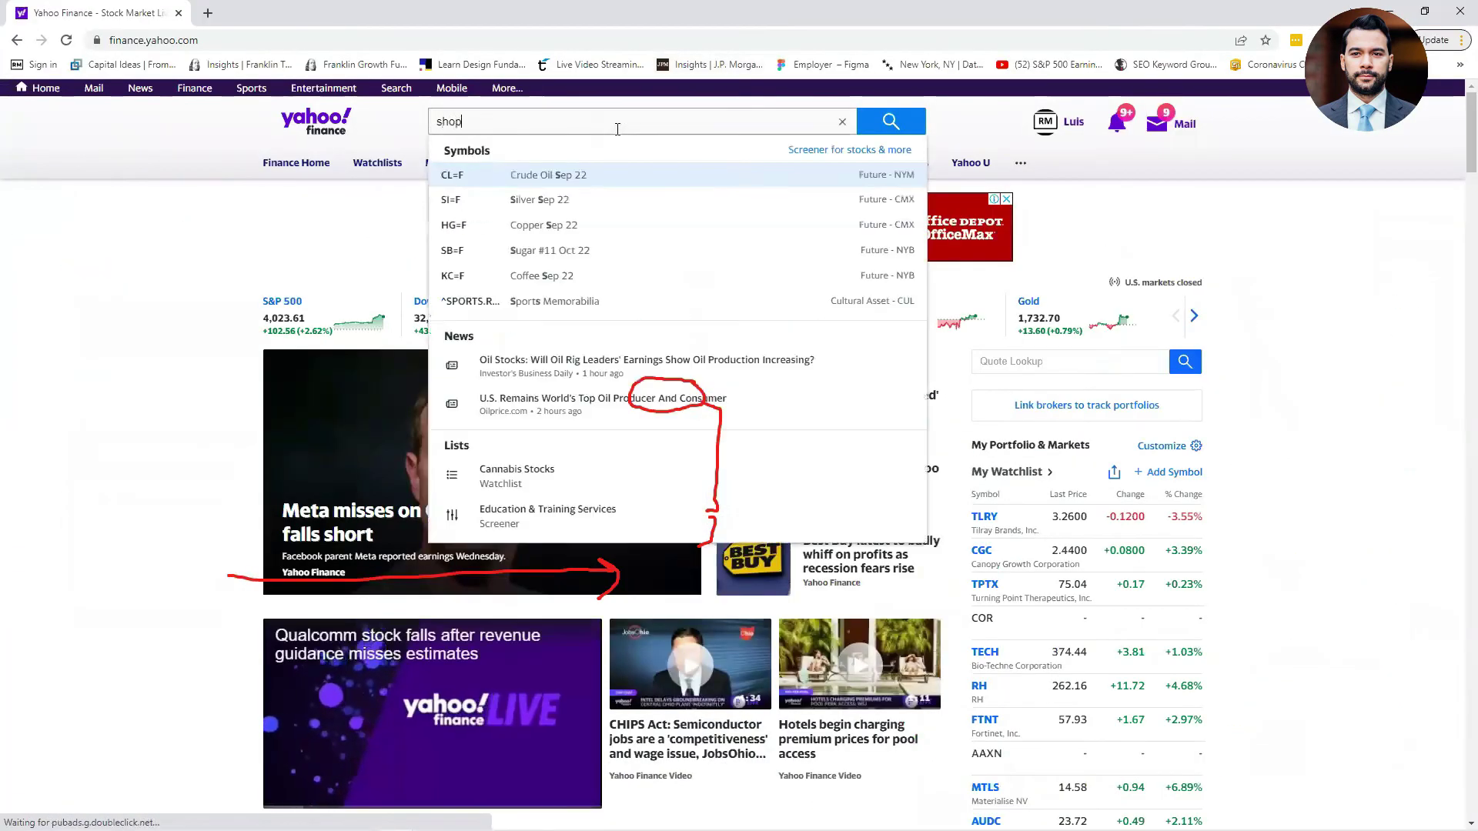
{"action": "scroll", "coordinate": [617, 129], "scroll_direction": "down", "scroll_amount": 4}
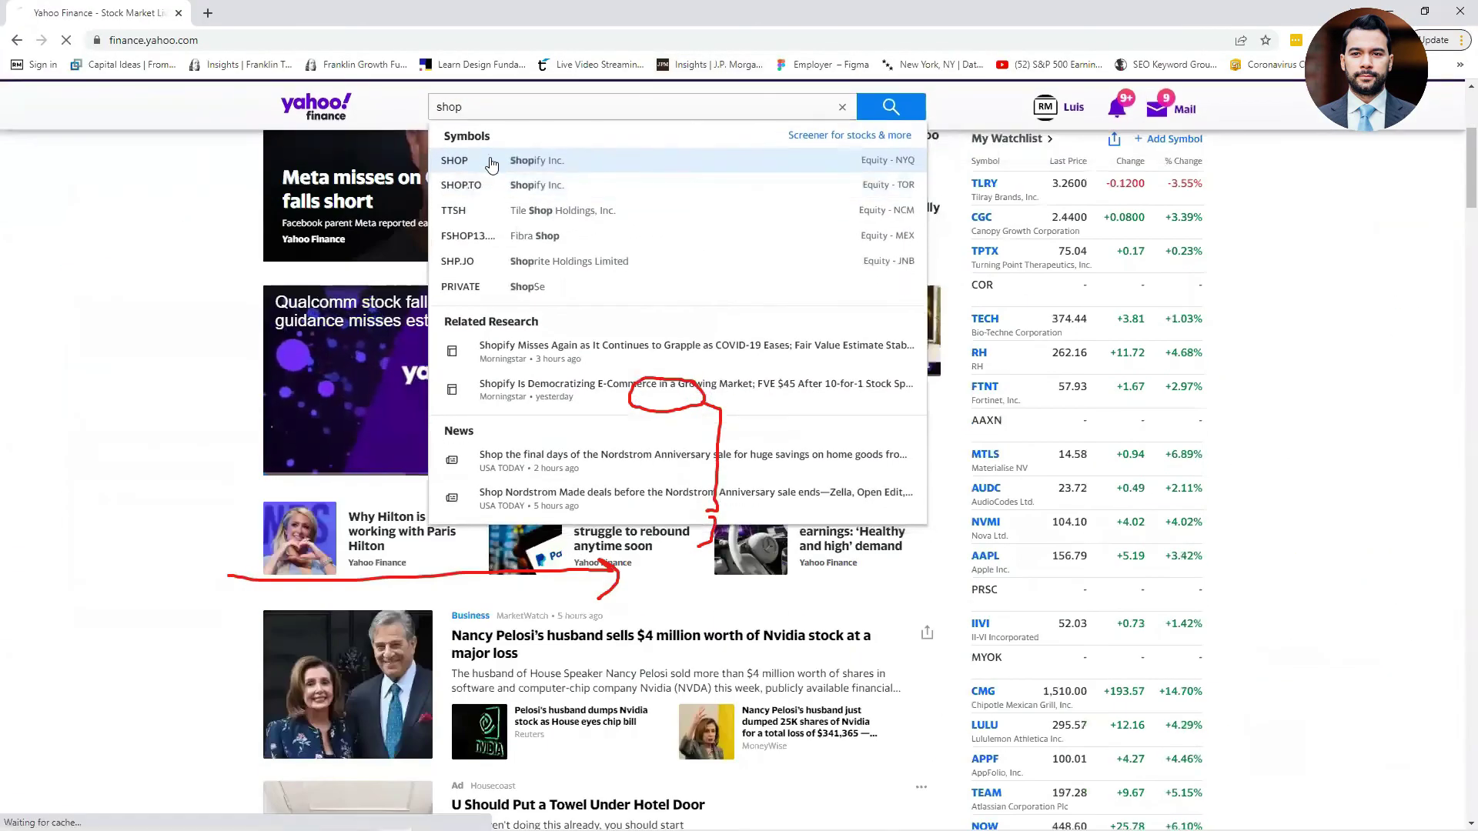
{"action": "left_click", "coordinate": [489, 162]}
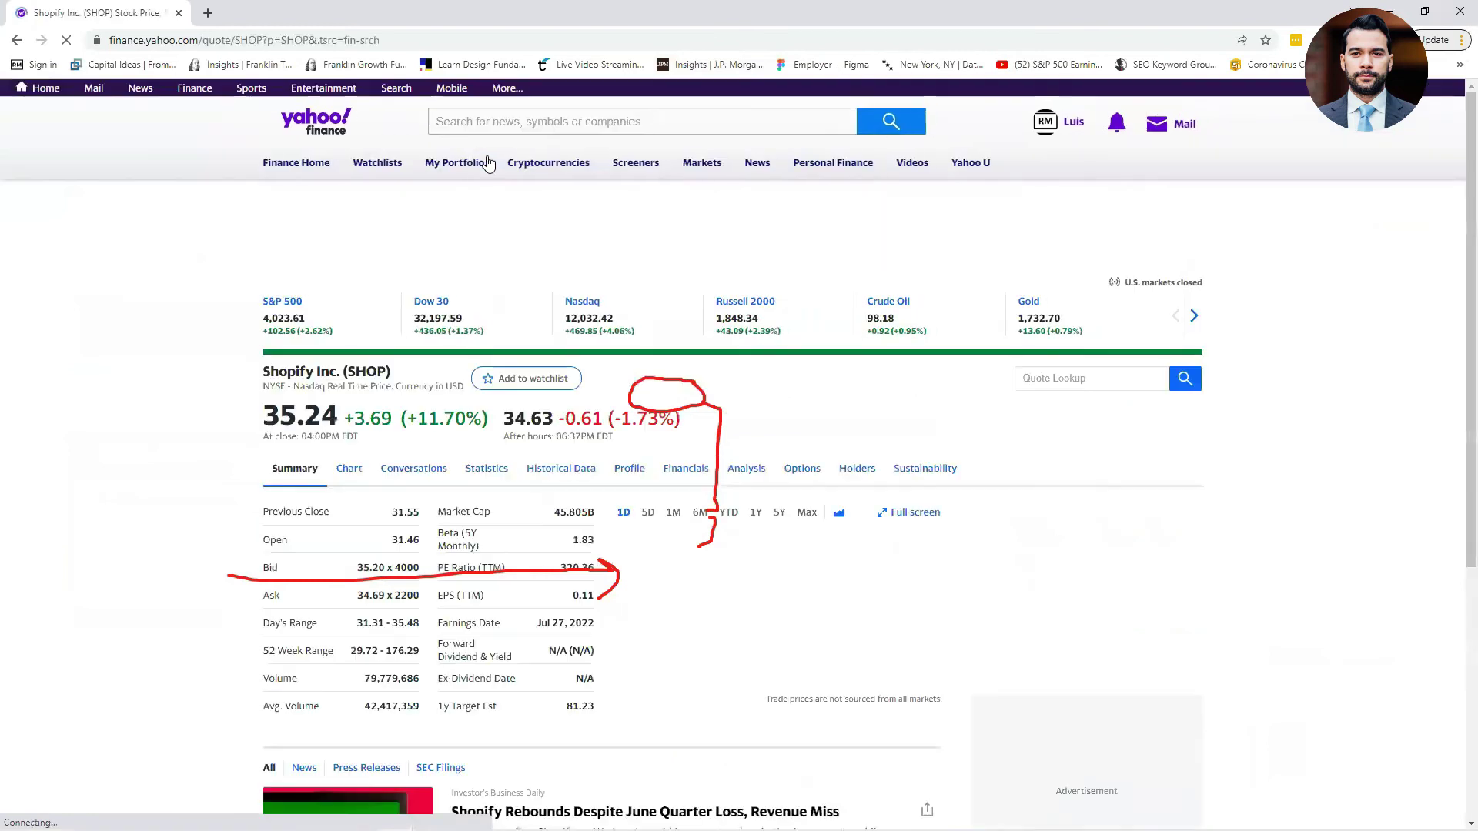
{"action": "double_click", "coordinate": [286, 422]}
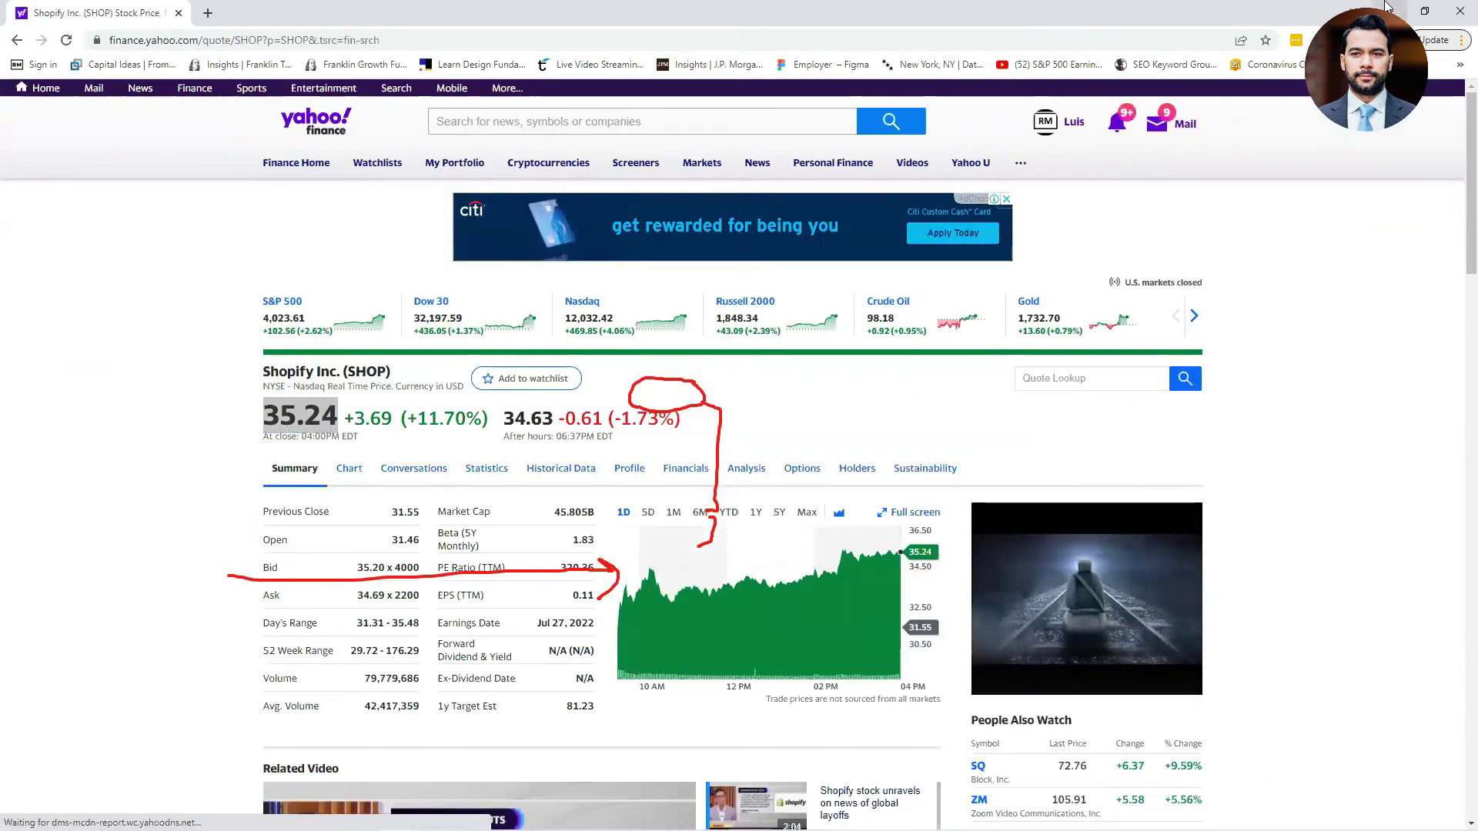
{"action": "left_click", "coordinate": [1390, 12]}
{"action": "key", "text": "alt+Tab"}
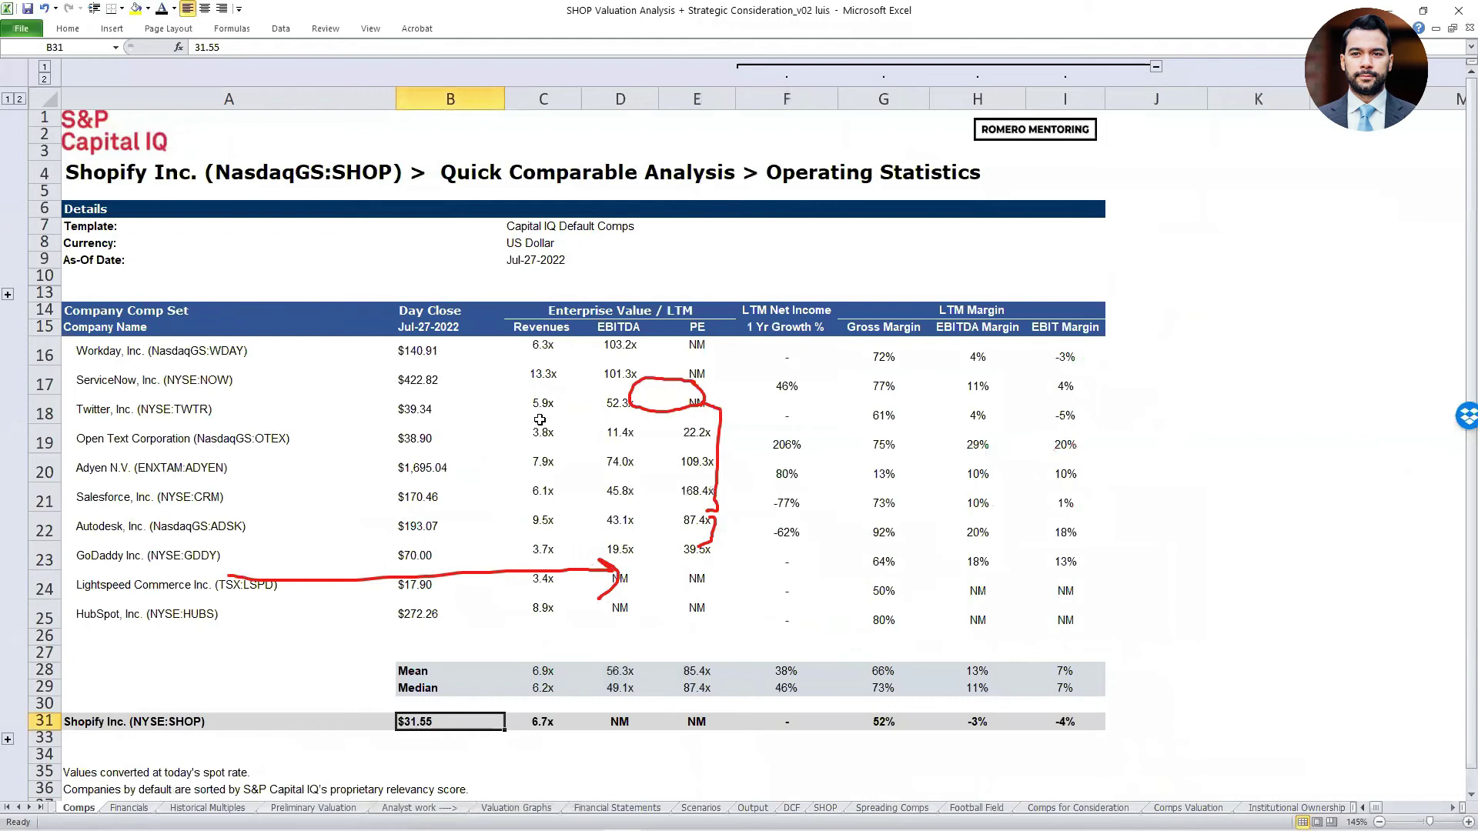
Update Shopify's price in Comps!B31 to 35.24 and return to Preliminary Valuation.
{"action": "type", "text": "35.24"}
{"action": "key", "text": "Return"}
{"action": "key", "text": "ctrl+Page_Down"}
{"action": "key", "text": "ctrl+Page_Down"}
{"action": "key", "text": "ctrl+Page_Down"}
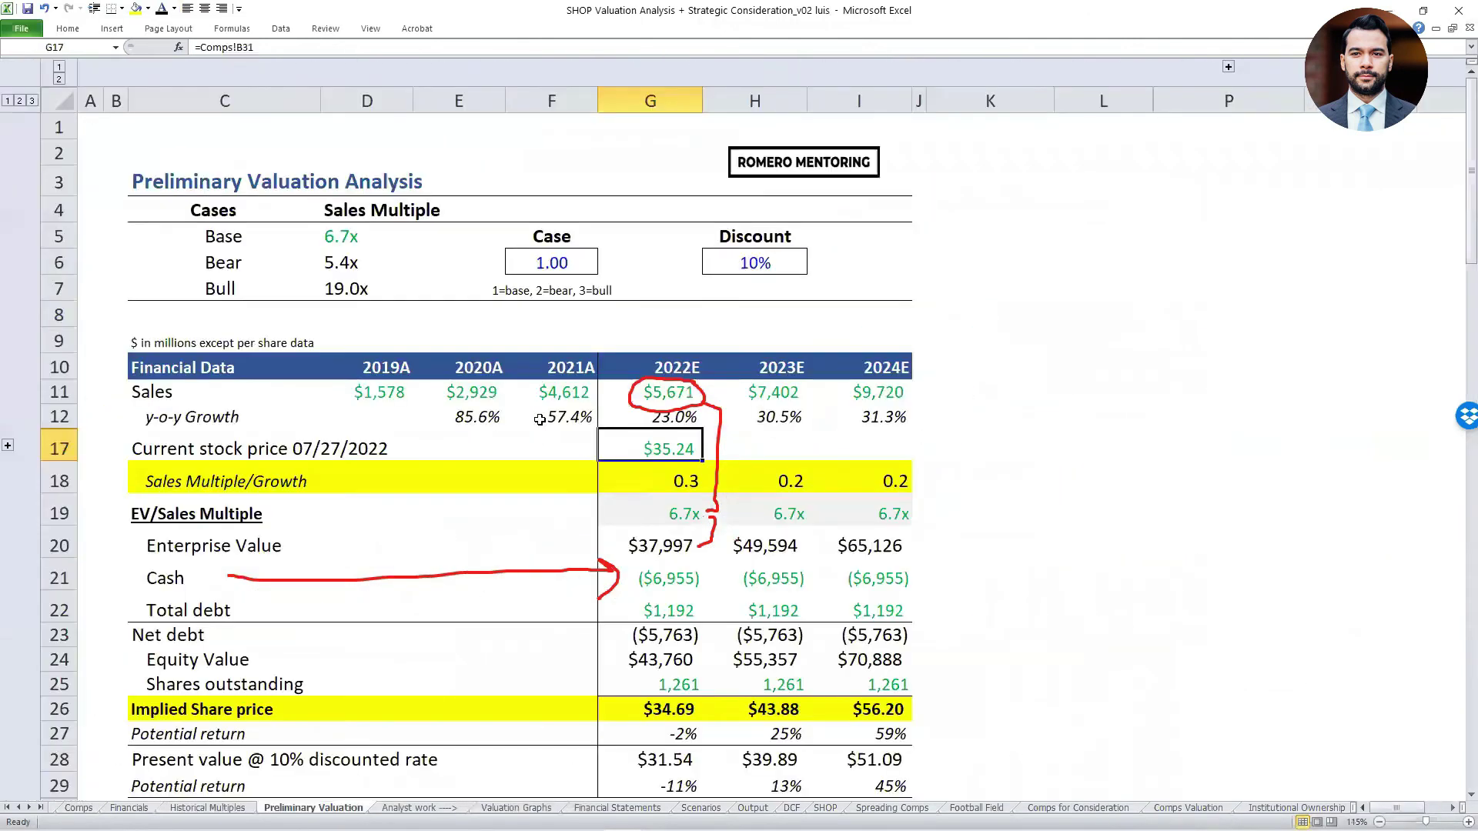
{"action": "key", "text": "ctrl+Page_Down"}
{"action": "key", "text": "ctrl+Page_Down"}
{"action": "key", "text": "ctrl+Page_Down"}
{"action": "key", "text": "ctrl+Page_Up"}
{"action": "key", "text": "ctrl+Page_Up"}
{"action": "key", "text": "ctrl+Page_Up"}
Check the G27 potential return formula and the implied prices with their -2%, 25% and 59% returns.
{"action": "double_click", "coordinate": [674, 735]}
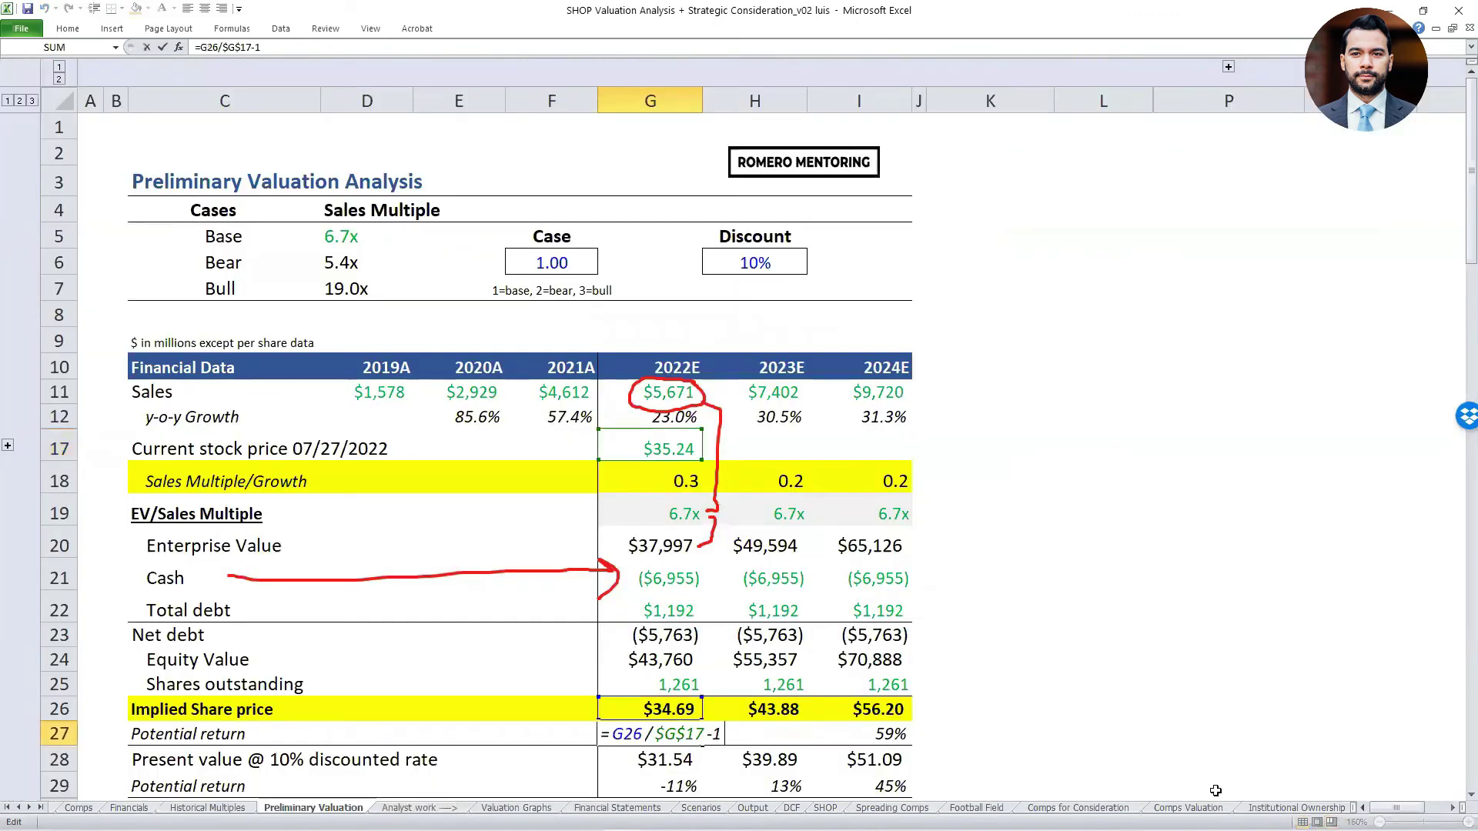
{"action": "key", "text": "Escape"}
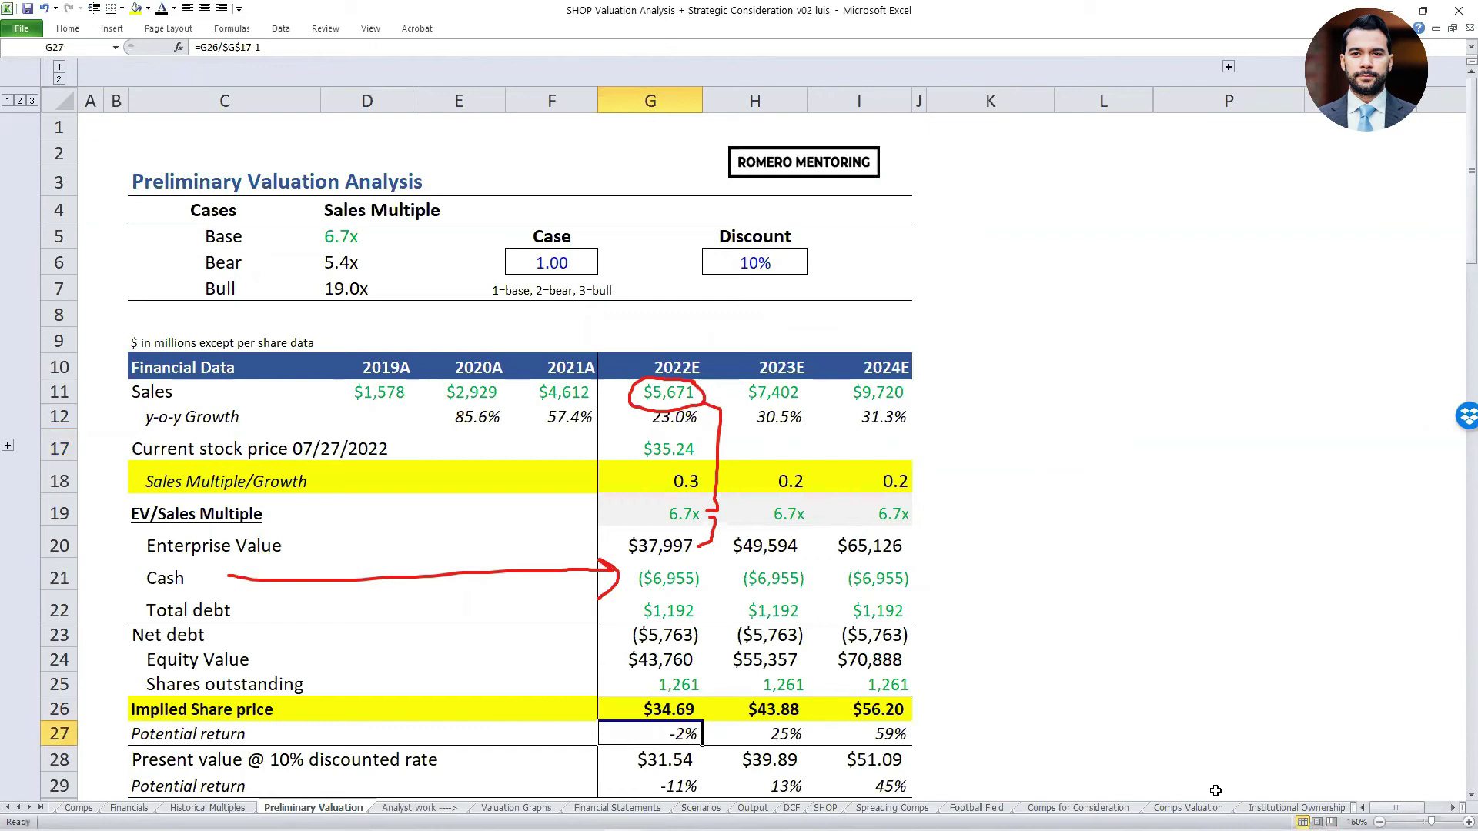
{"action": "key", "text": "Up"}
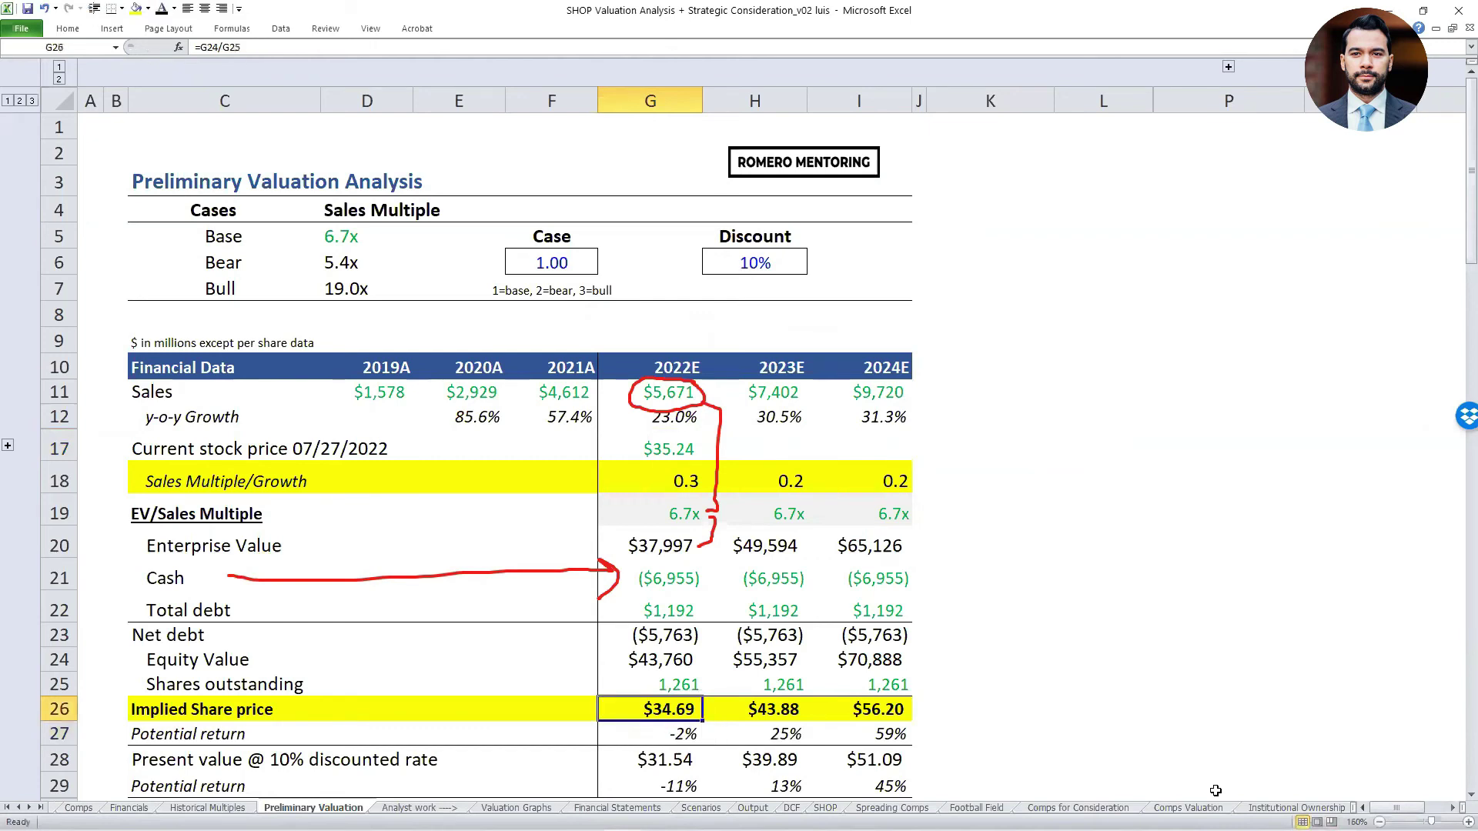
{"action": "key", "text": "shift+Down"}
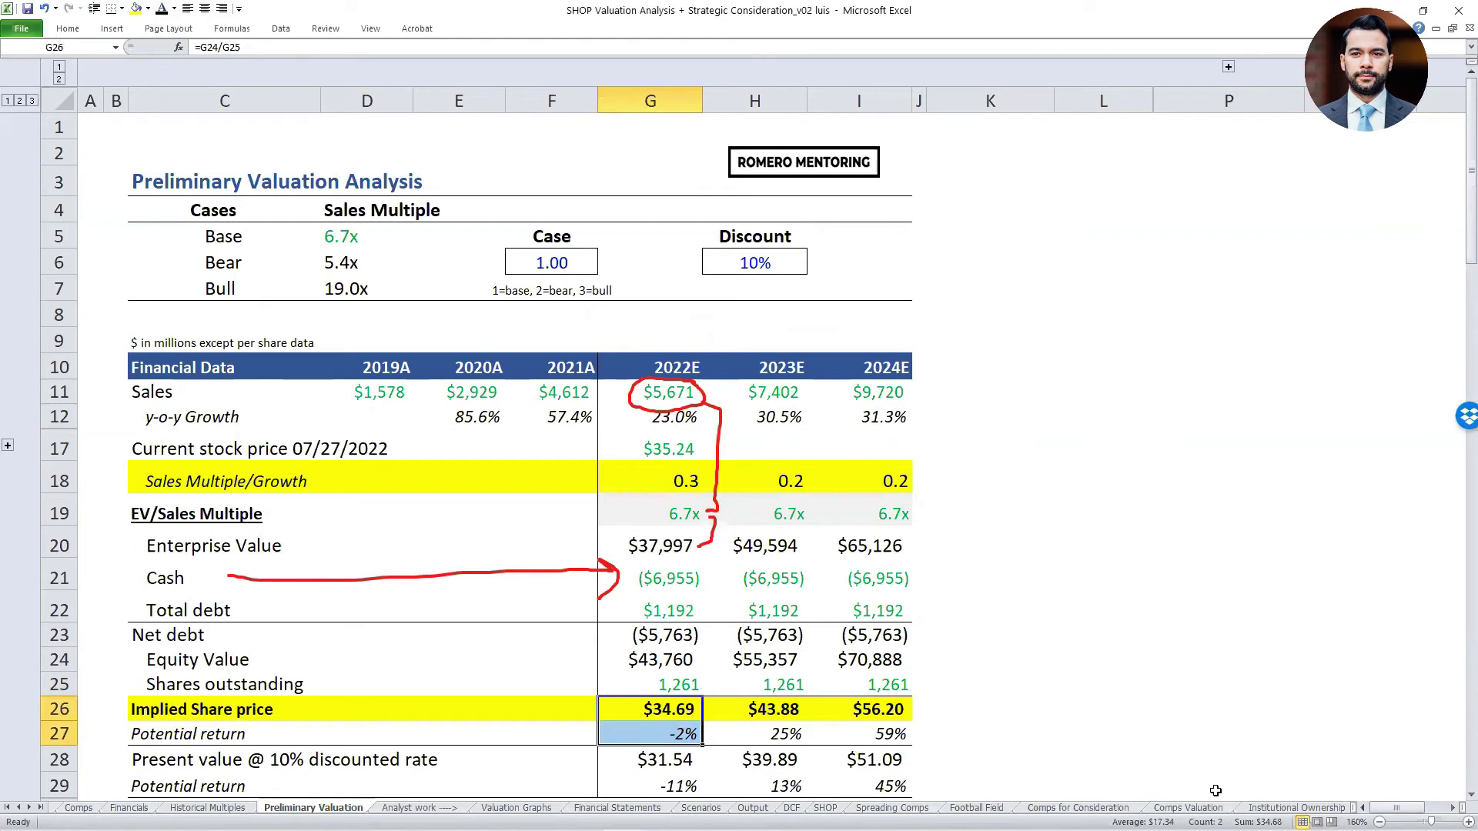
{"action": "key", "text": "Right"}
{"action": "key", "text": "Right"}
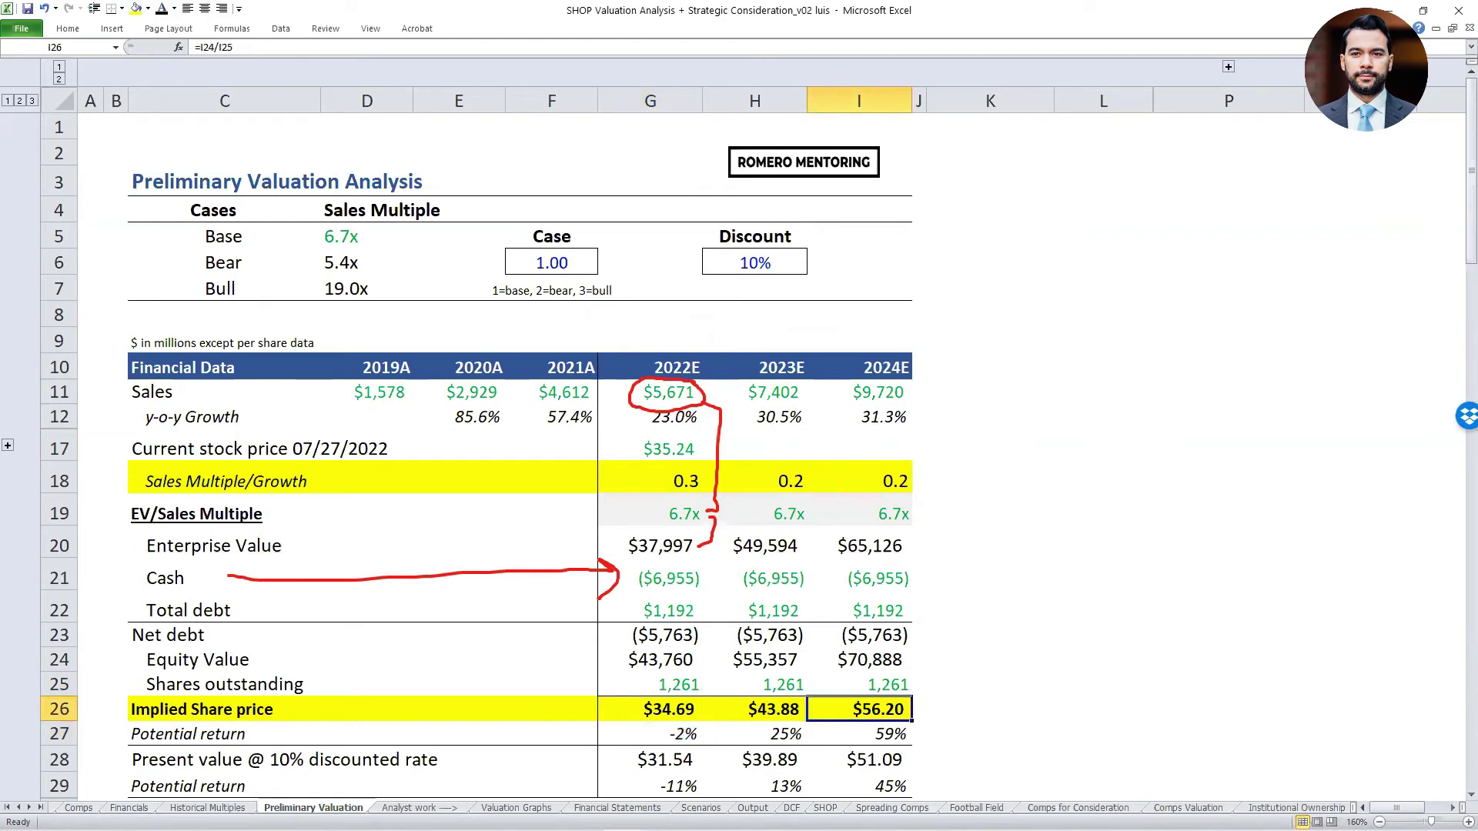
Set the Case input F6 to 2 to run the 5.4x Bear case.
{"action": "left_click", "coordinate": [679, 515]}
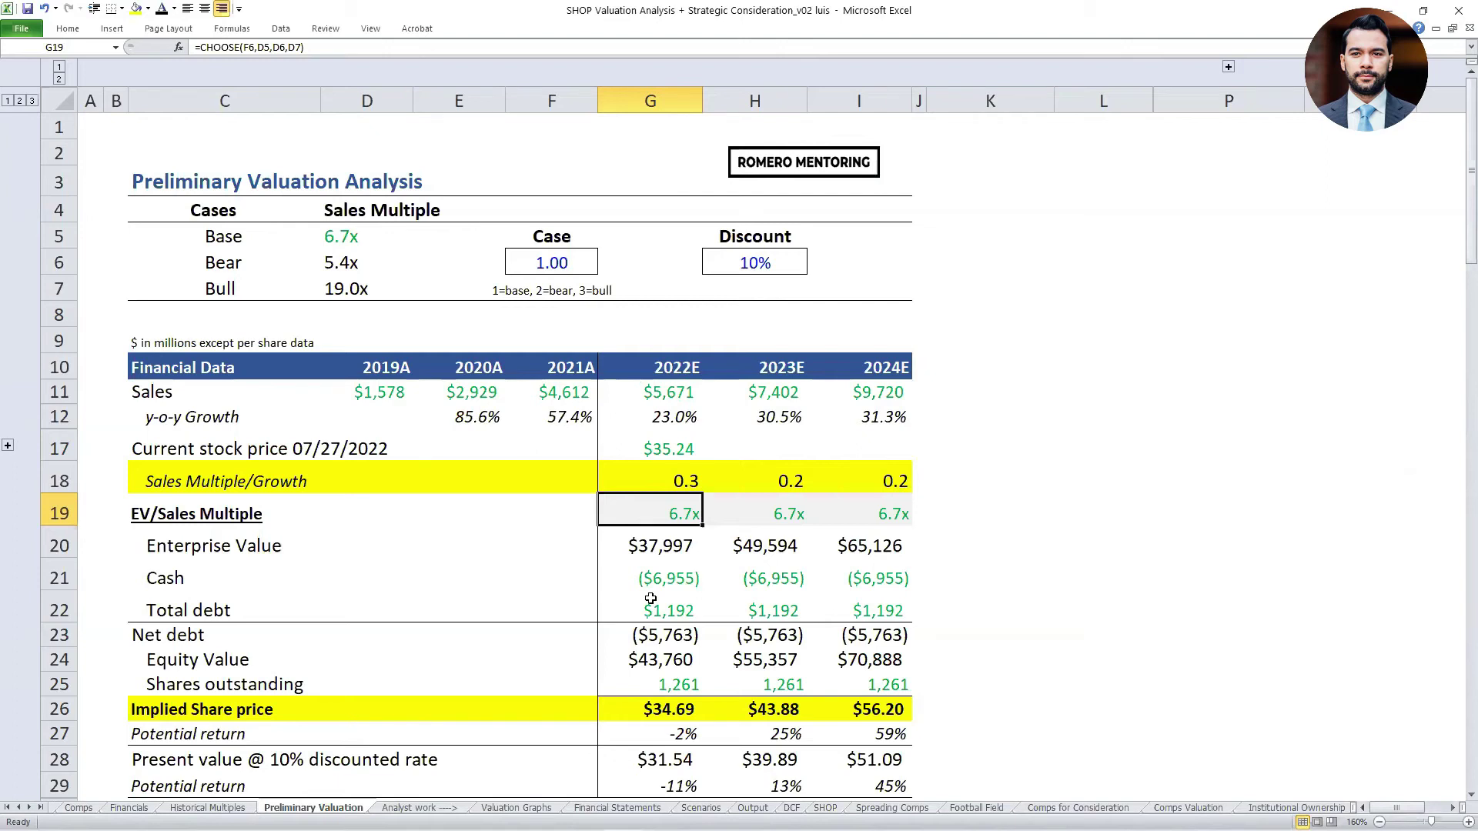
{"action": "left_click_drag", "start_coordinate": [231, 263], "coordinate": [379, 262]}
{"action": "left_click", "coordinate": [560, 269]}
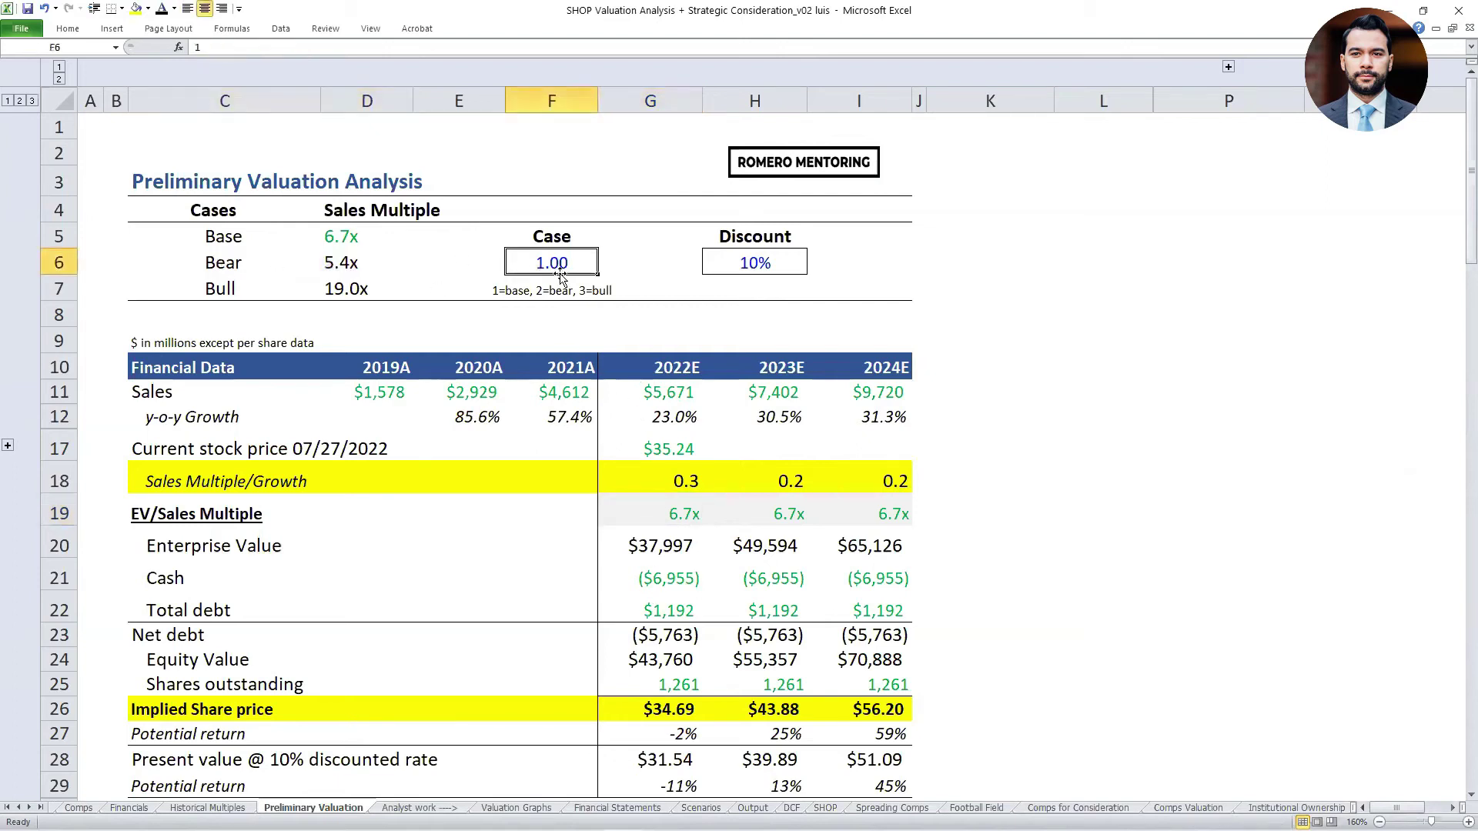
{"action": "type", "text": "2"}
{"action": "key", "text": "Return"}
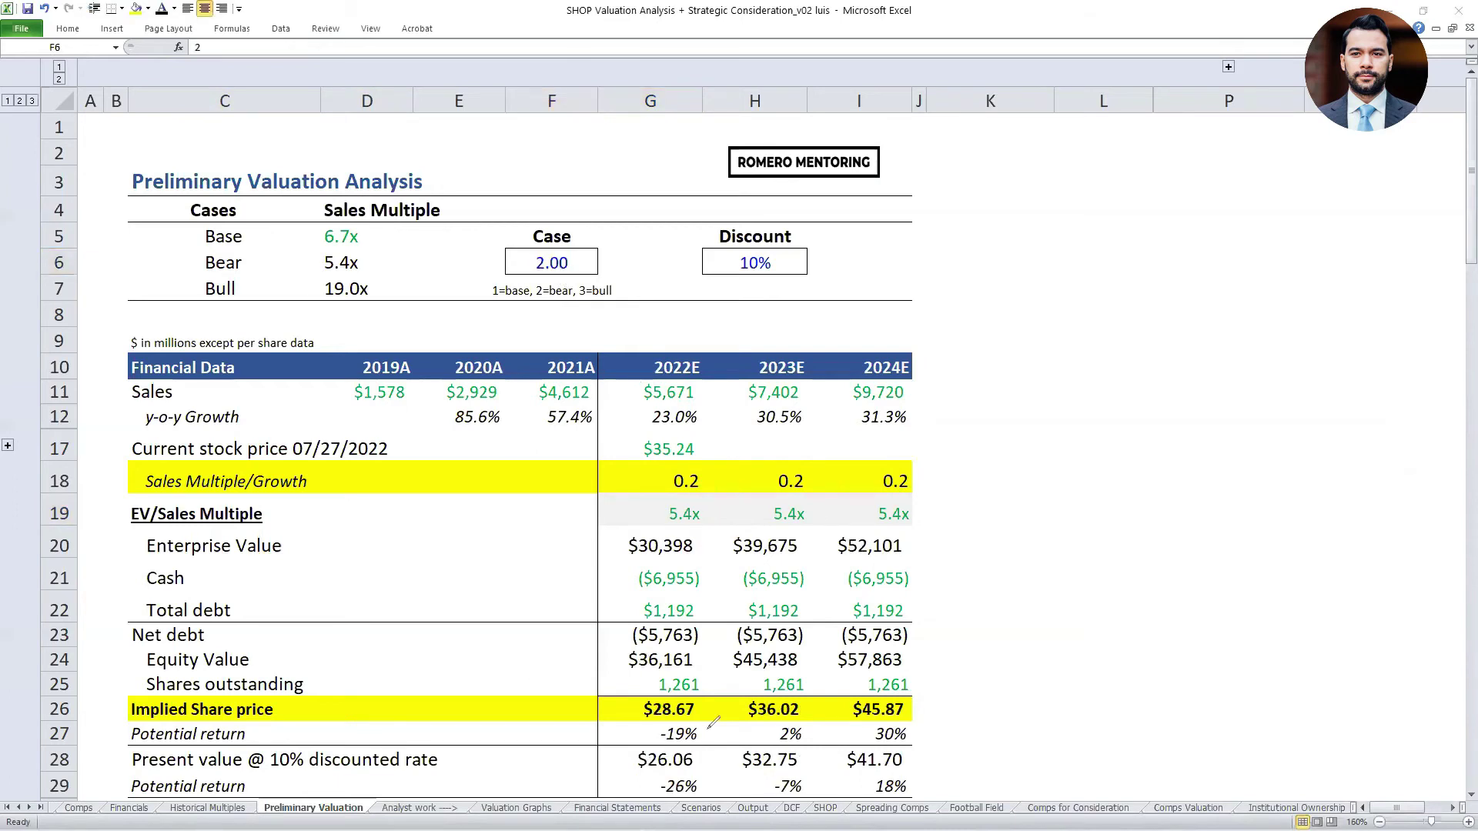
Circle the $28.67/-19% and $45.87/30% results and link the growth rates to the 5.4x multiples.
{"action": "mouse_move", "coordinate": [703, 698]}
{"action": "left_mouse_down"}
{"action": "mouse_move", "coordinate": [639, 702]}
{"action": "mouse_move", "coordinate": [676, 743]}
{"action": "mouse_move", "coordinate": [700, 702]}
{"action": "mouse_move", "coordinate": [639, 714]}
{"action": "mouse_move", "coordinate": [675, 714]}
{"action": "left_mouse_up"}
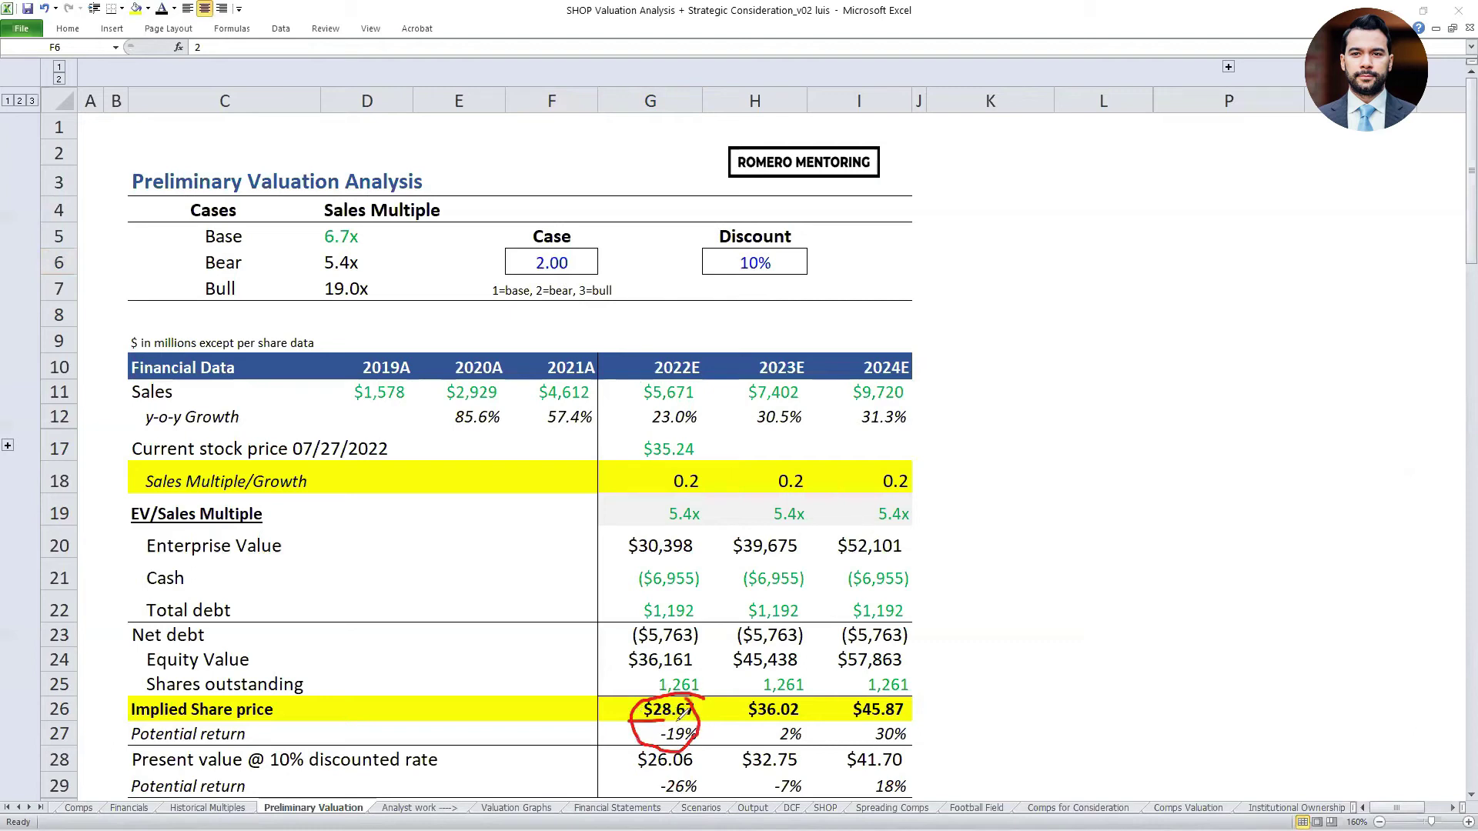
{"action": "mouse_move", "coordinate": [938, 697]}
{"action": "left_mouse_down"}
{"action": "mouse_move", "coordinate": [883, 687]}
{"action": "mouse_move", "coordinate": [839, 718]}
{"action": "mouse_move", "coordinate": [927, 684]}
{"action": "mouse_move", "coordinate": [918, 696]}
{"action": "left_mouse_up"}
{"action": "mouse_move", "coordinate": [902, 697]}
{"action": "left_mouse_down"}
{"action": "mouse_move", "coordinate": [910, 716]}
{"action": "mouse_move", "coordinate": [952, 674]}
{"action": "left_mouse_up"}
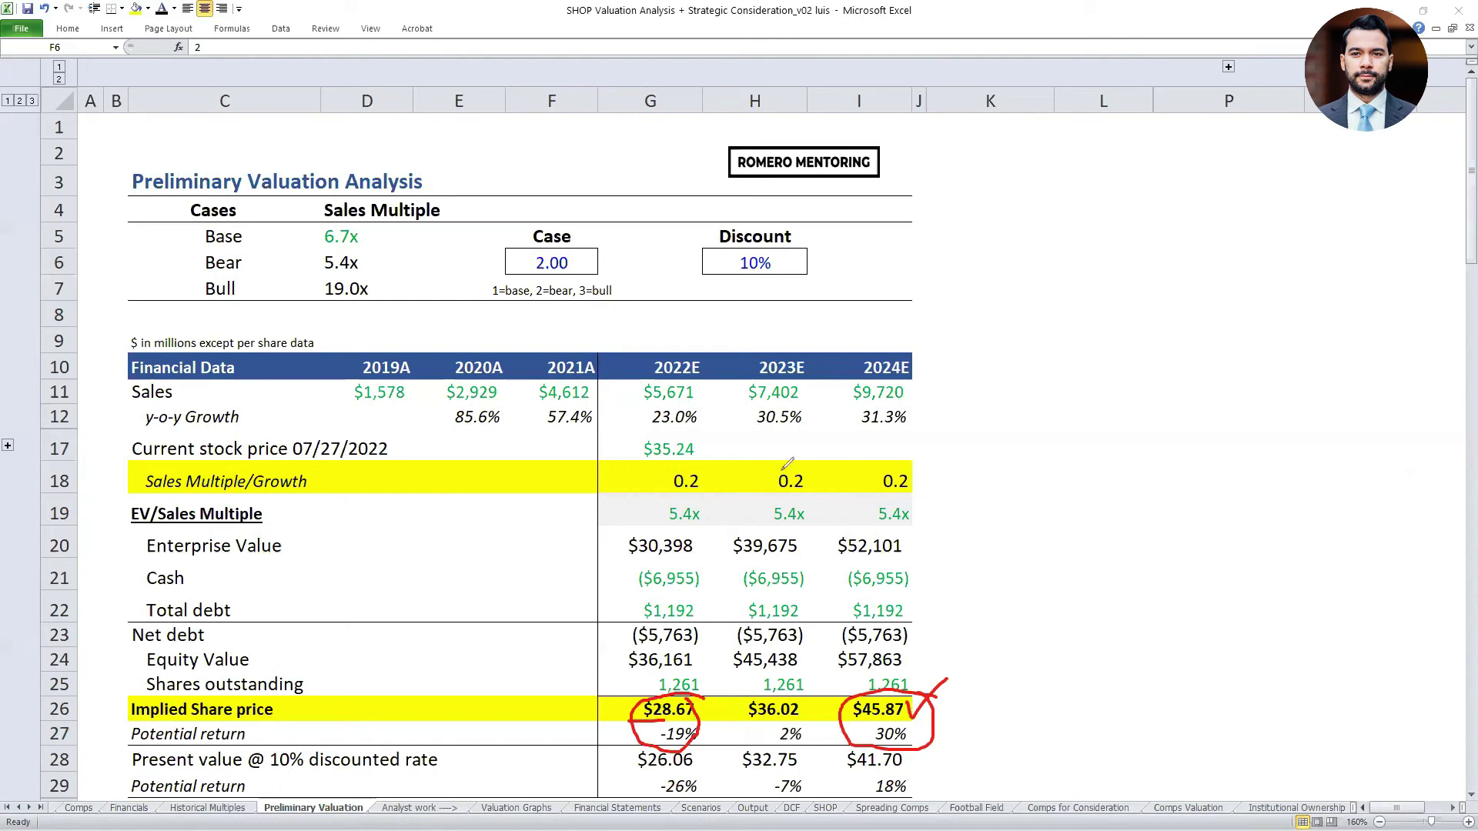
{"action": "mouse_move", "coordinate": [916, 429]}
{"action": "left_mouse_down"}
{"action": "mouse_move", "coordinate": [637, 434]}
{"action": "mouse_move", "coordinate": [637, 402]}
{"action": "mouse_move", "coordinate": [945, 420]}
{"action": "mouse_move", "coordinate": [893, 429]}
{"action": "left_mouse_up"}
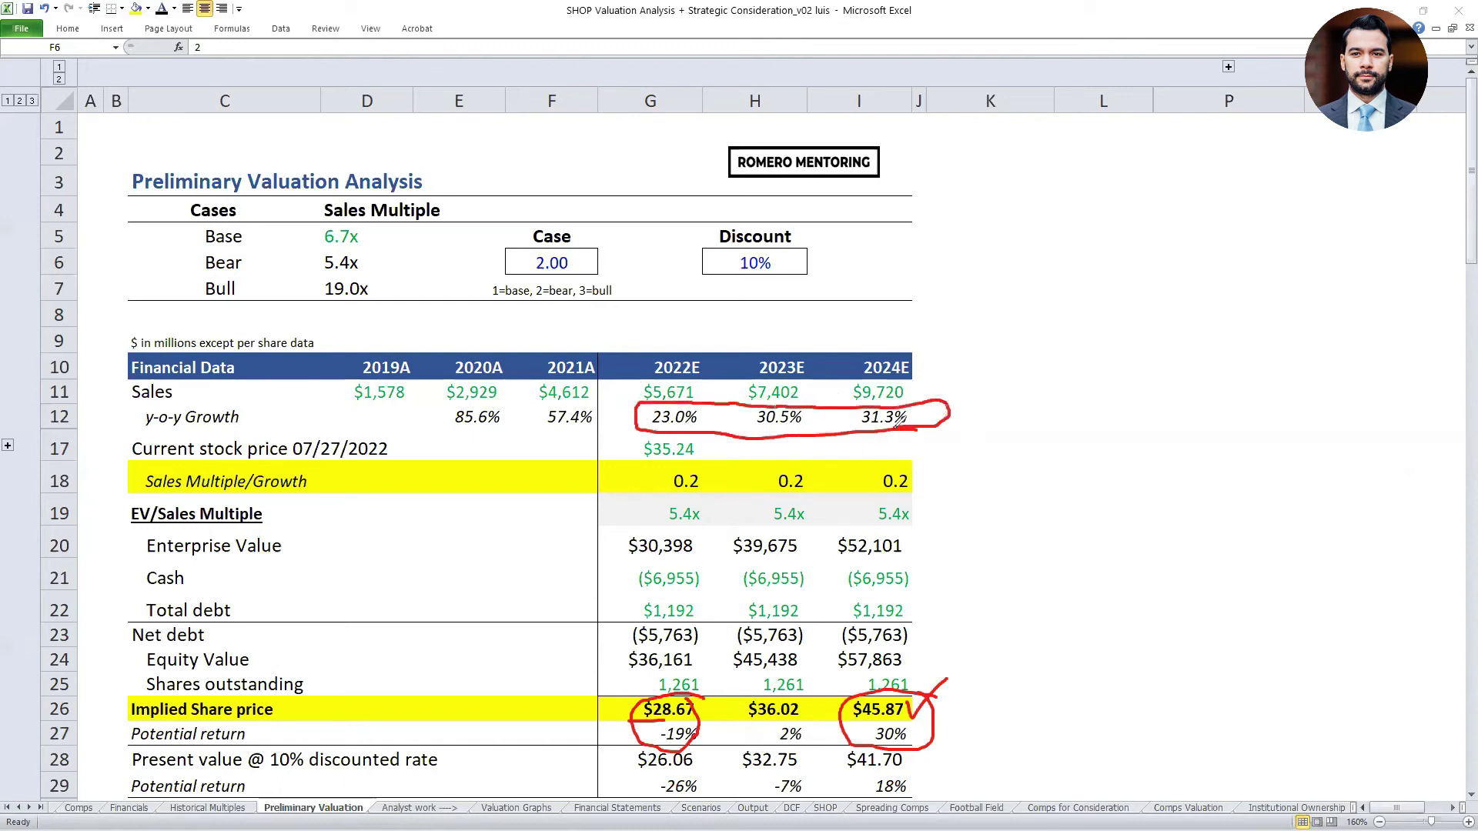
{"action": "left_click_drag", "start_coordinate": [585, 449], "coordinate": [652, 421]}
{"action": "mouse_move", "coordinate": [657, 526]}
{"action": "left_mouse_down"}
{"action": "mouse_move", "coordinate": [626, 514]}
{"action": "mouse_move", "coordinate": [816, 479]}
{"action": "mouse_move", "coordinate": [955, 508]}
{"action": "mouse_move", "coordinate": [649, 526]}
{"action": "left_mouse_up"}
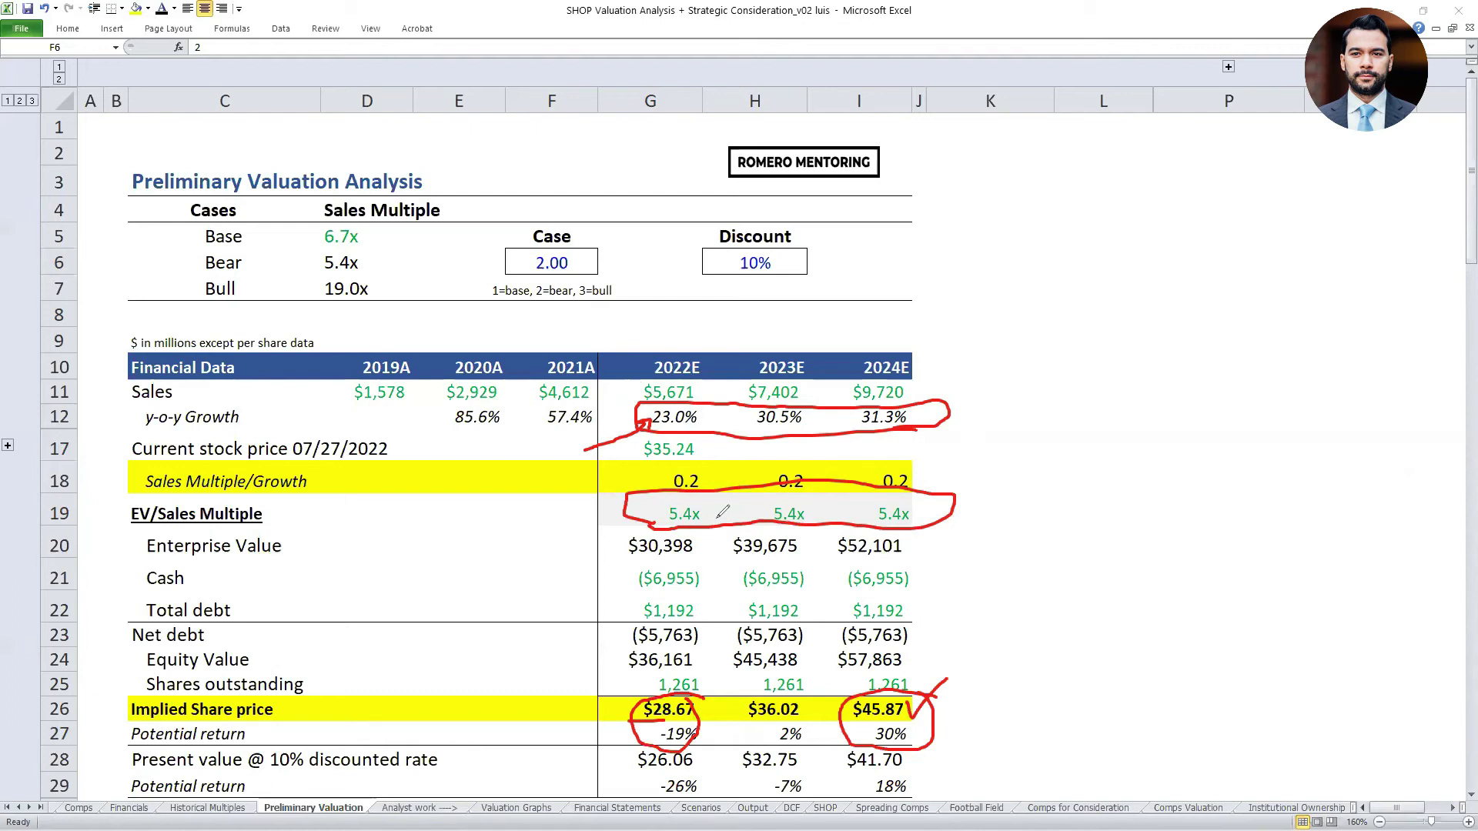
{"action": "key", "text": "Escape"}
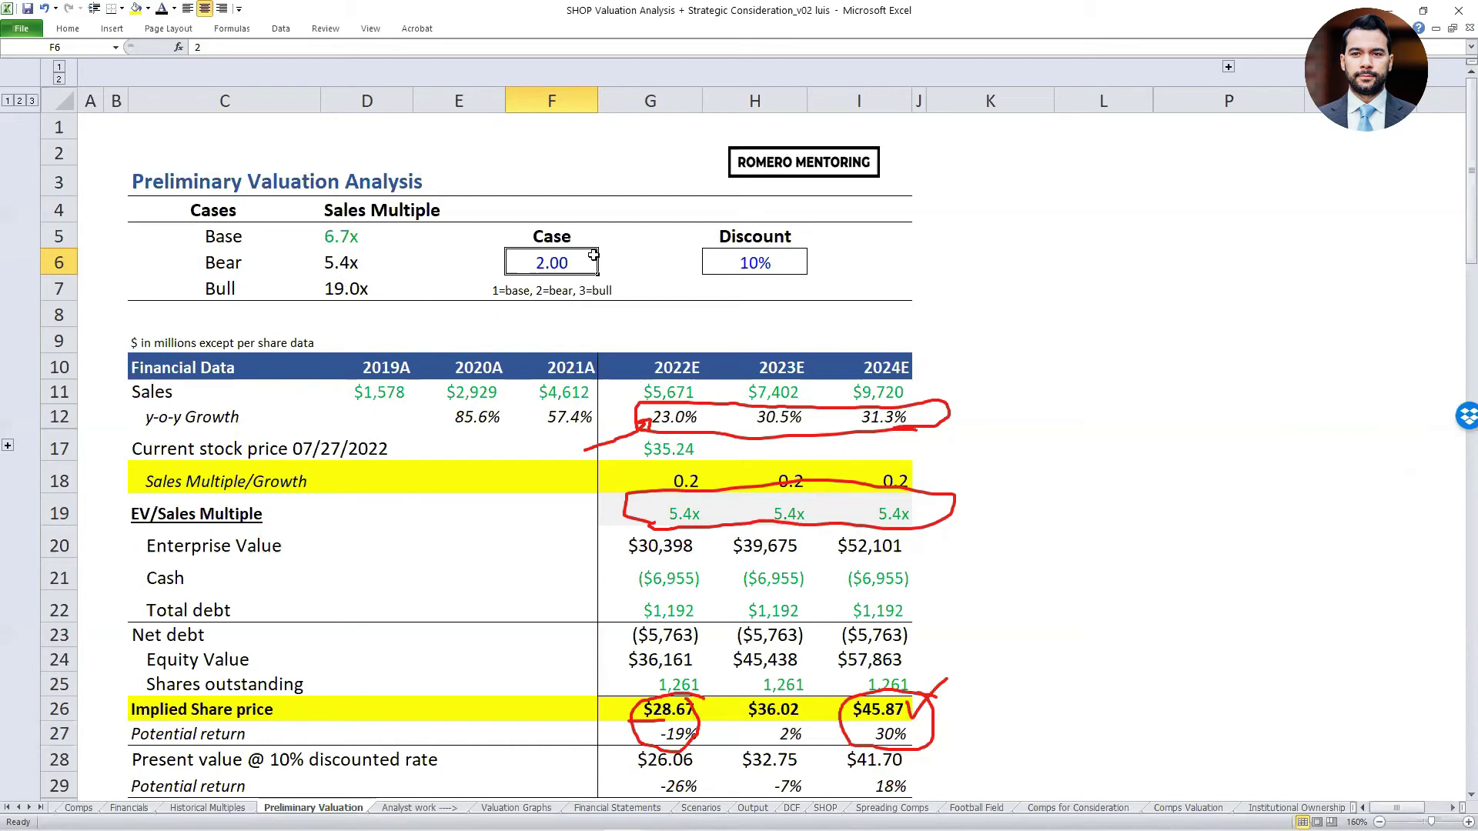
Enter 3 in the Case cell to run the Bull case at 19.0x.
{"action": "type", "text": "3"}
{"action": "key", "text": "Return"}
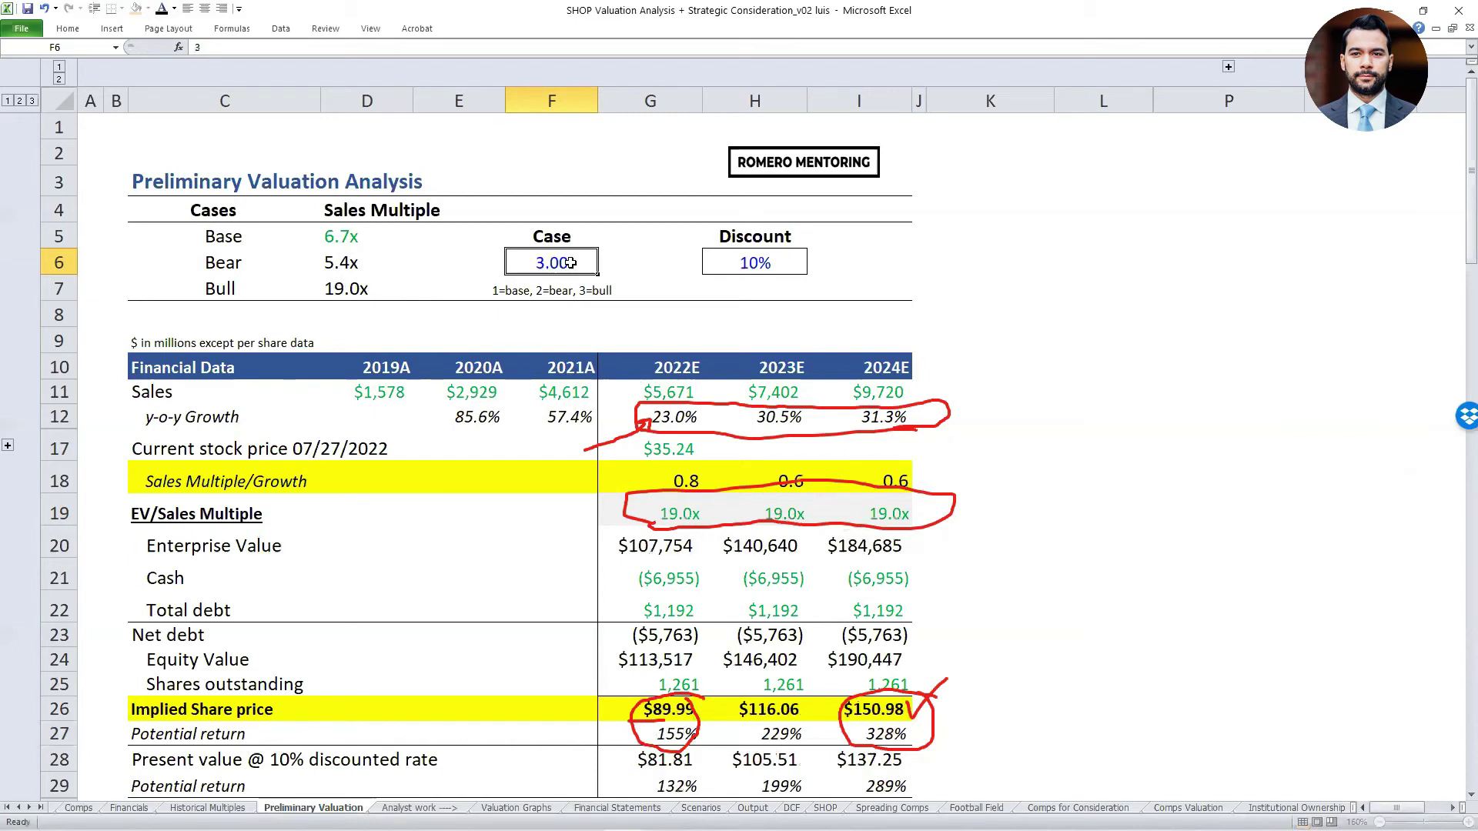
{"action": "left_click", "coordinate": [1102, 667]}
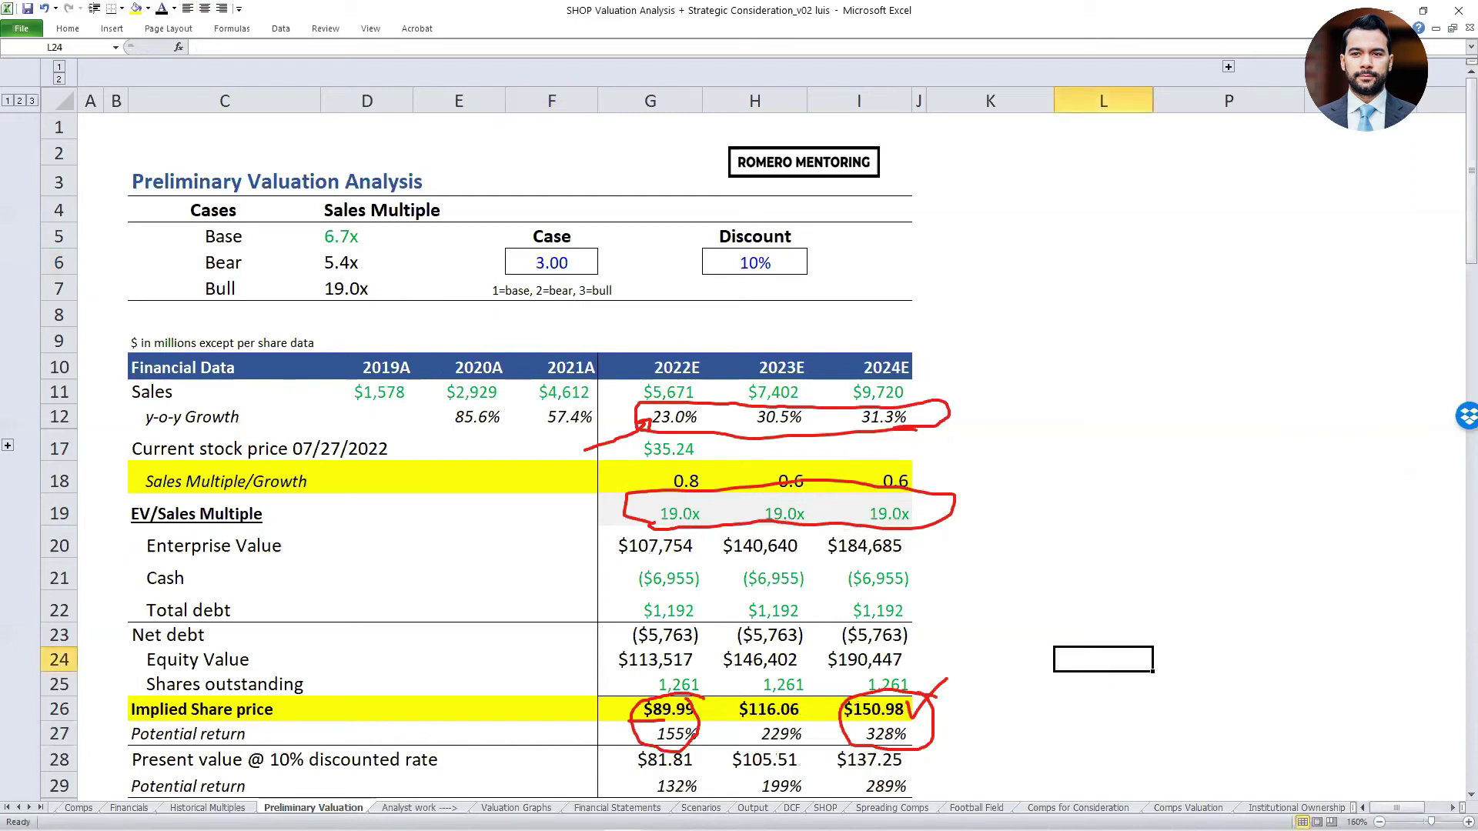
Clear old annotations, circle the bull-case $150.98 2024E price, and bring up TC2000's SHOP chart.
{"action": "key", "text": "Escape"}
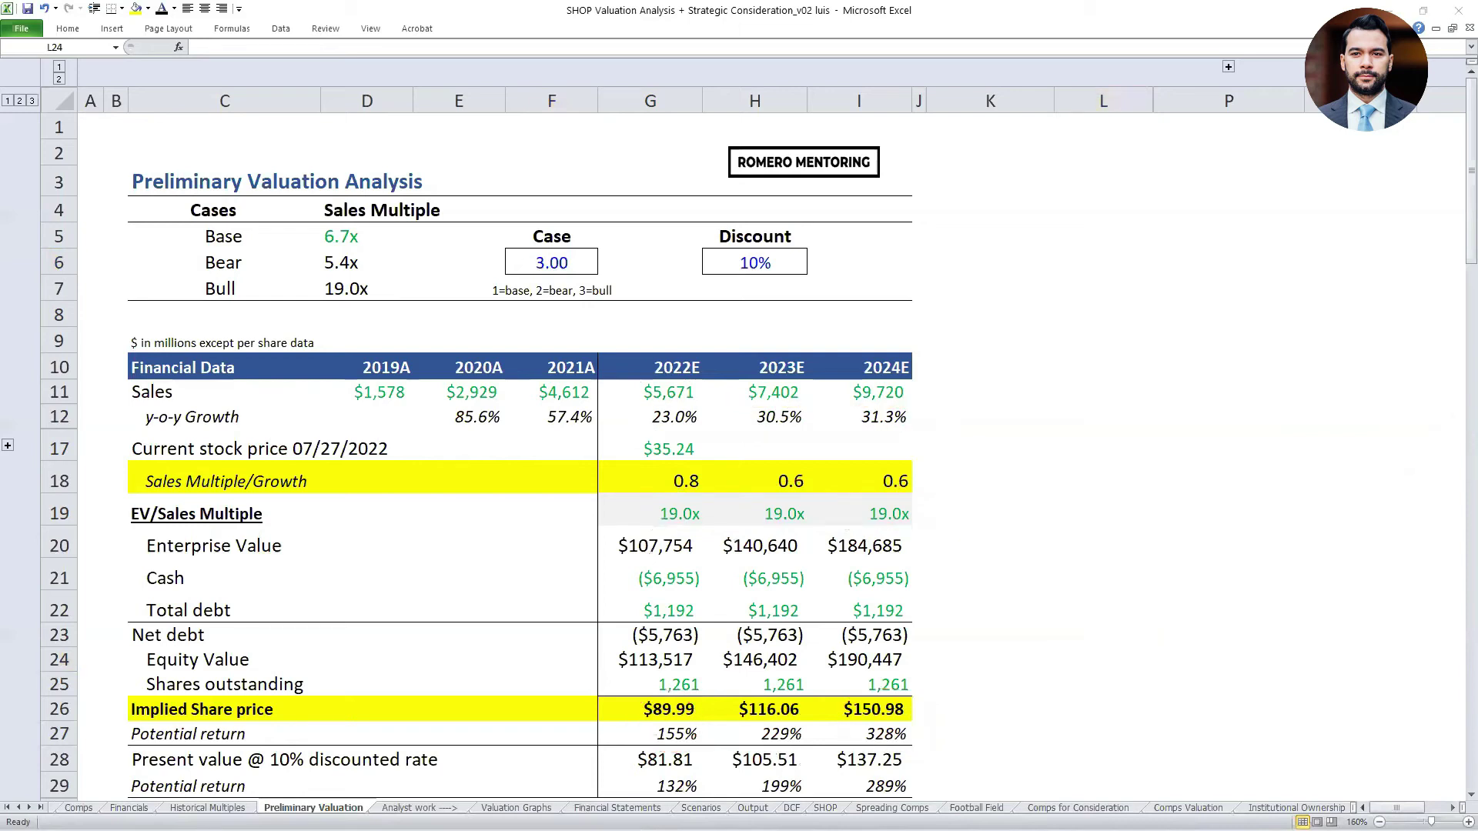
{"action": "mouse_move", "coordinate": [940, 698]}
{"action": "left_mouse_down"}
{"action": "mouse_move", "coordinate": [868, 686]}
{"action": "mouse_move", "coordinate": [837, 716]}
{"action": "mouse_move", "coordinate": [931, 696]}
{"action": "left_mouse_up"}
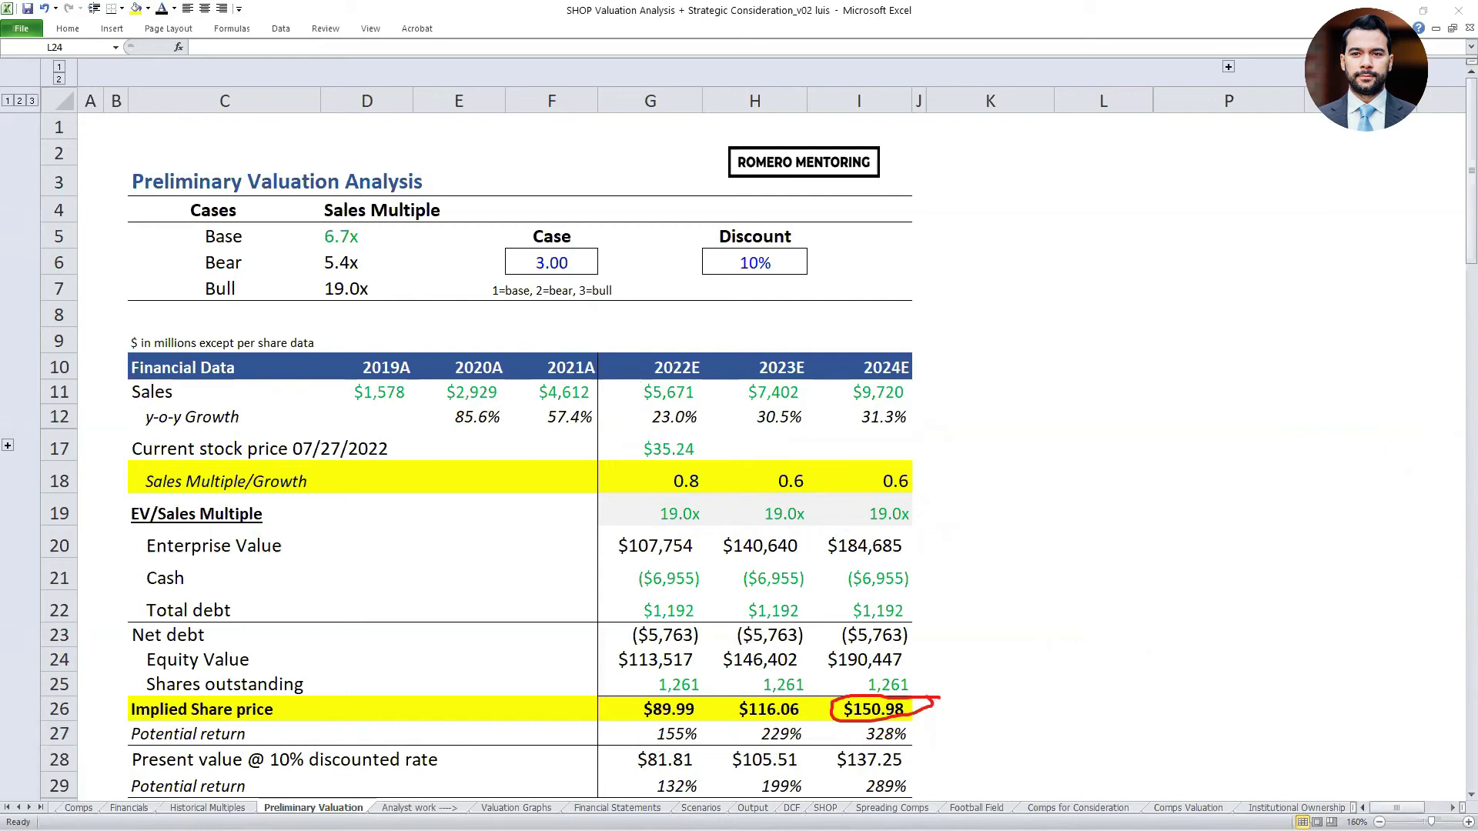
{"action": "key", "text": "alt+Tab"}
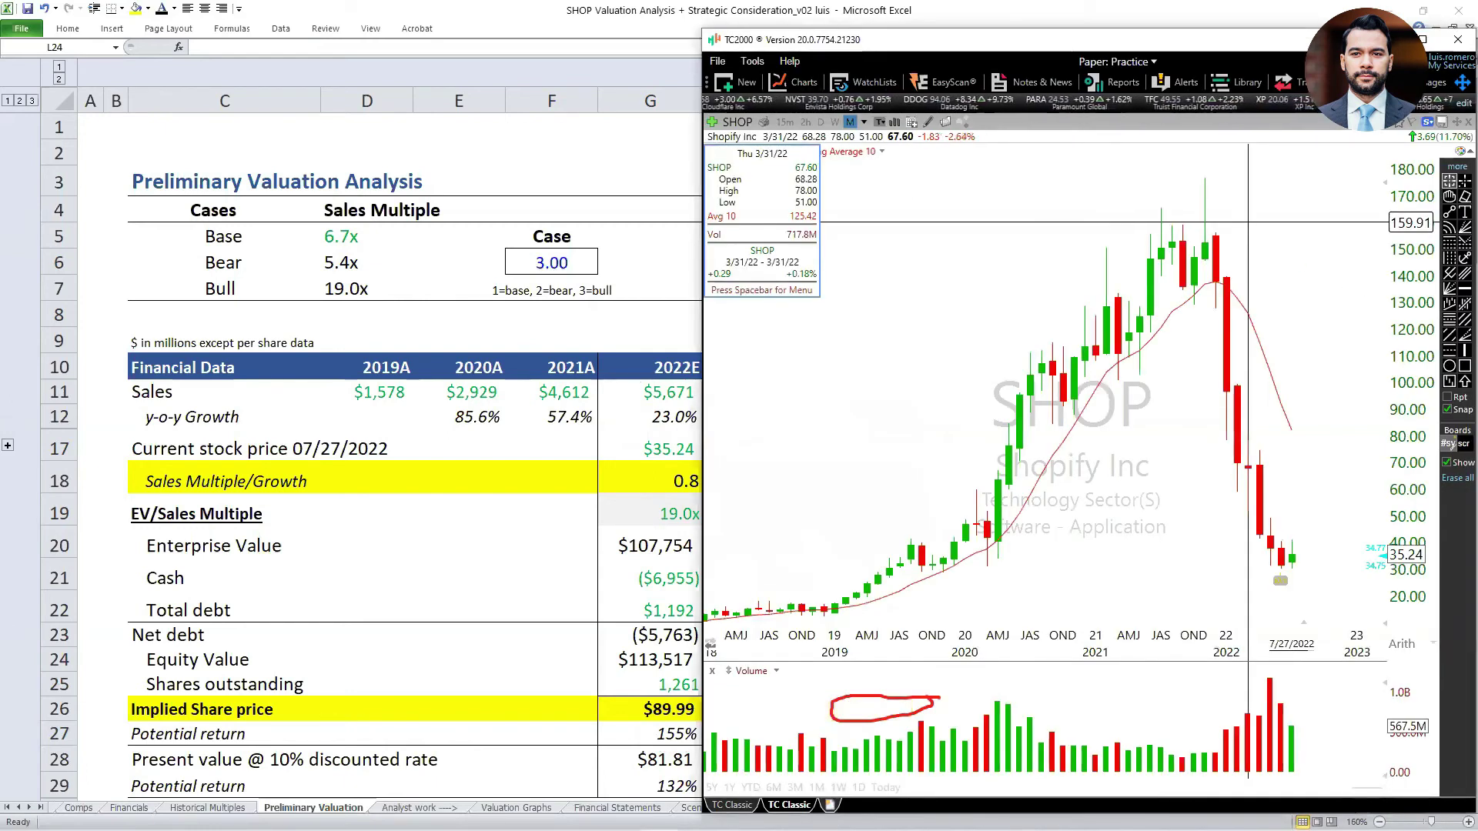
Read the SHOP chart's 3/31/22 data box, then return to the full Excel valuation sheet.
{"action": "mouse_move", "coordinate": [1248, 248]}
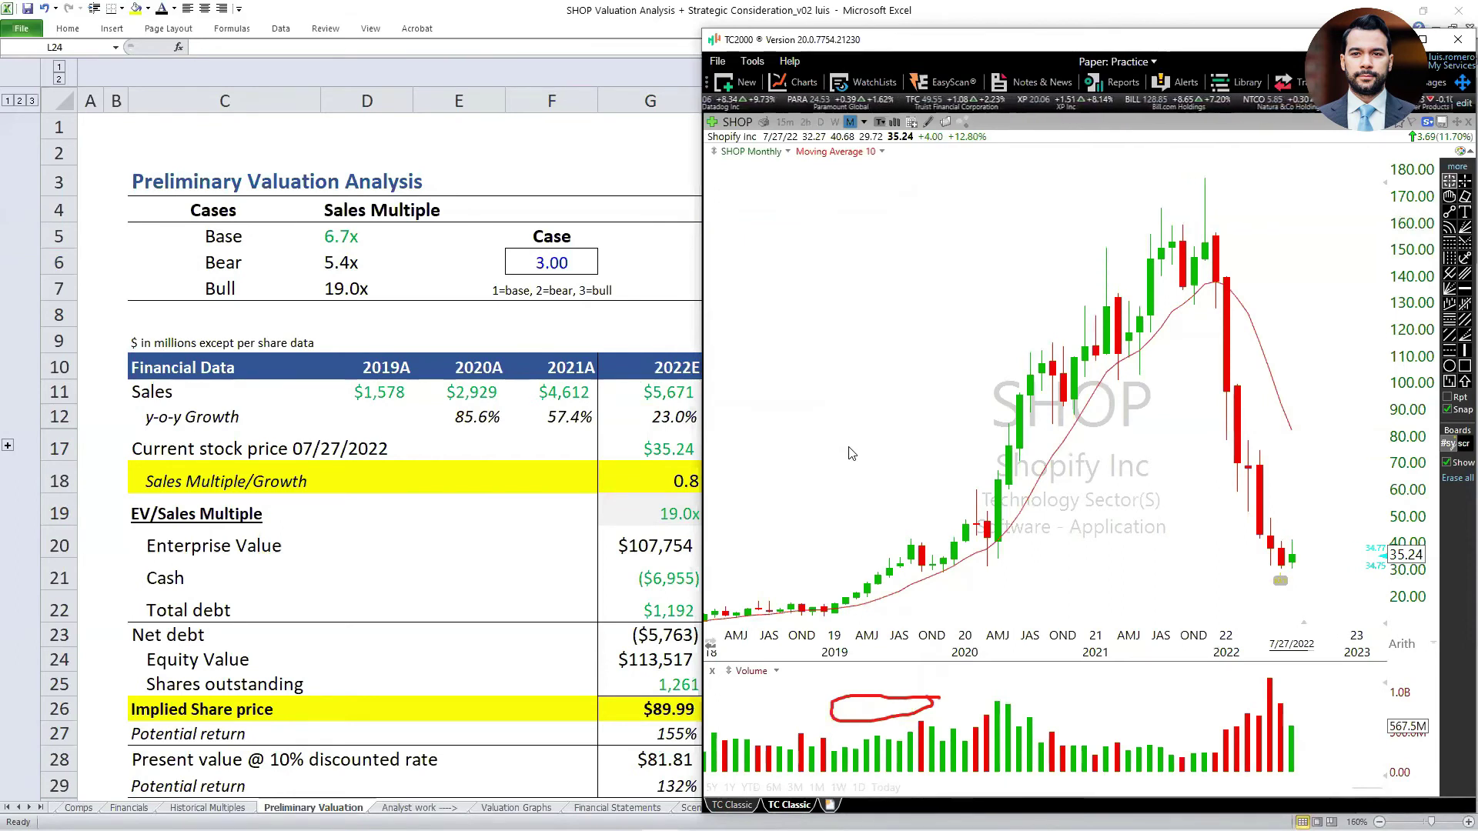
{"action": "key", "text": "alt+Tab"}
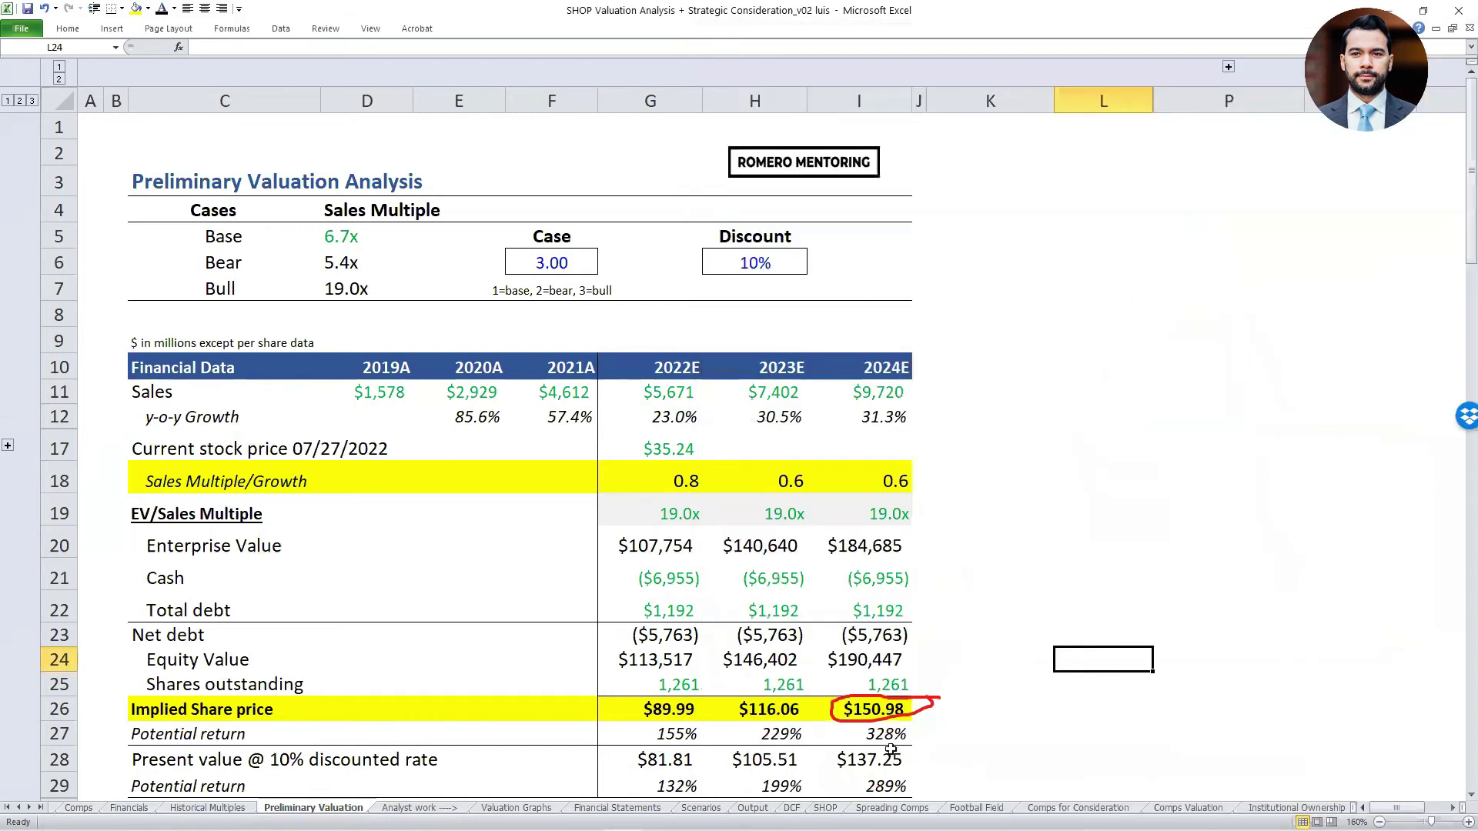
Check cell I27's formula on Preliminary Valuation, then move to the Historical Multiples sheet.
{"action": "left_click", "coordinate": [887, 740]}
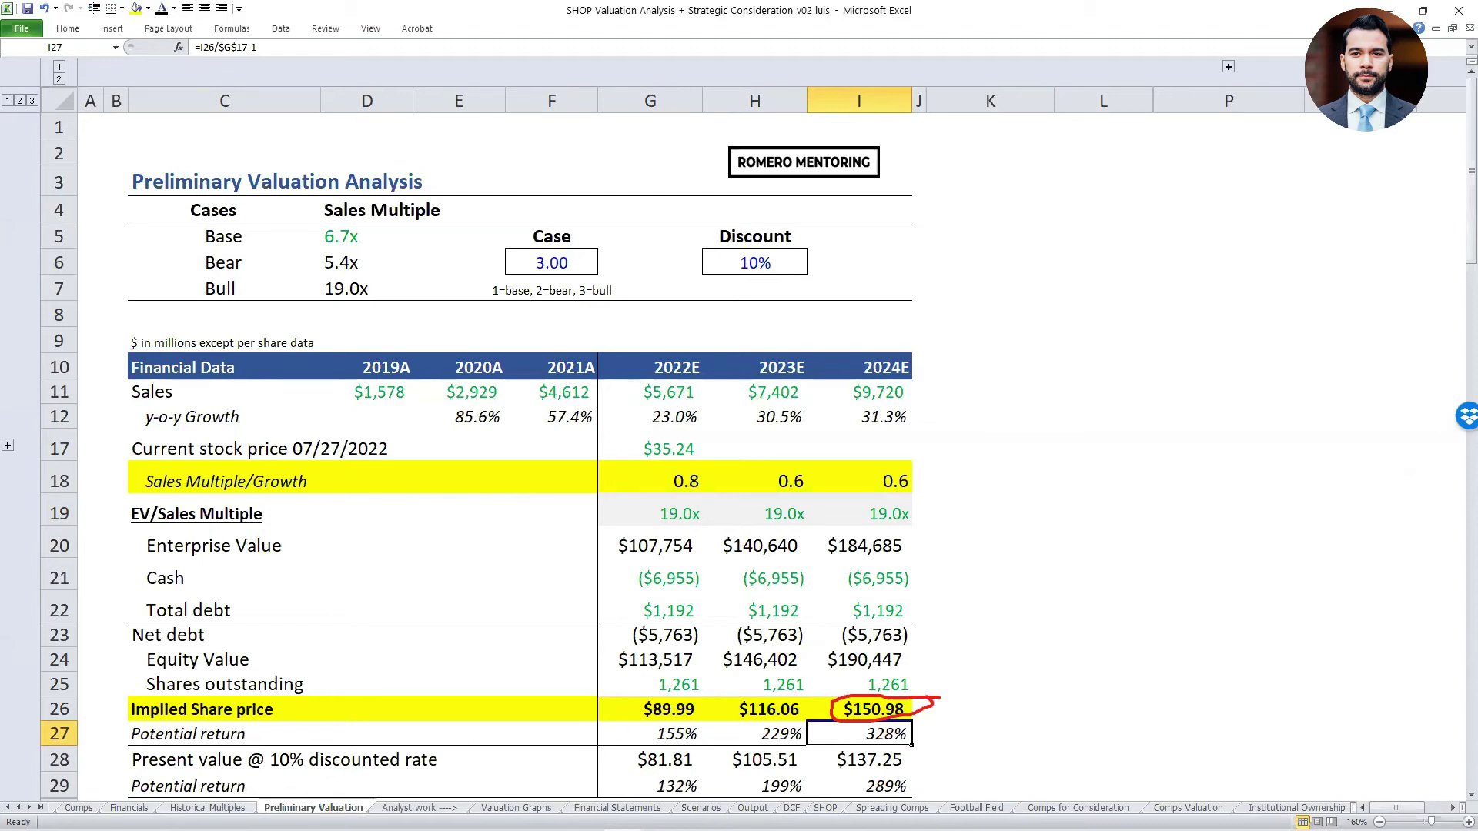
{"action": "key", "text": "ctrl+Page_Up"}
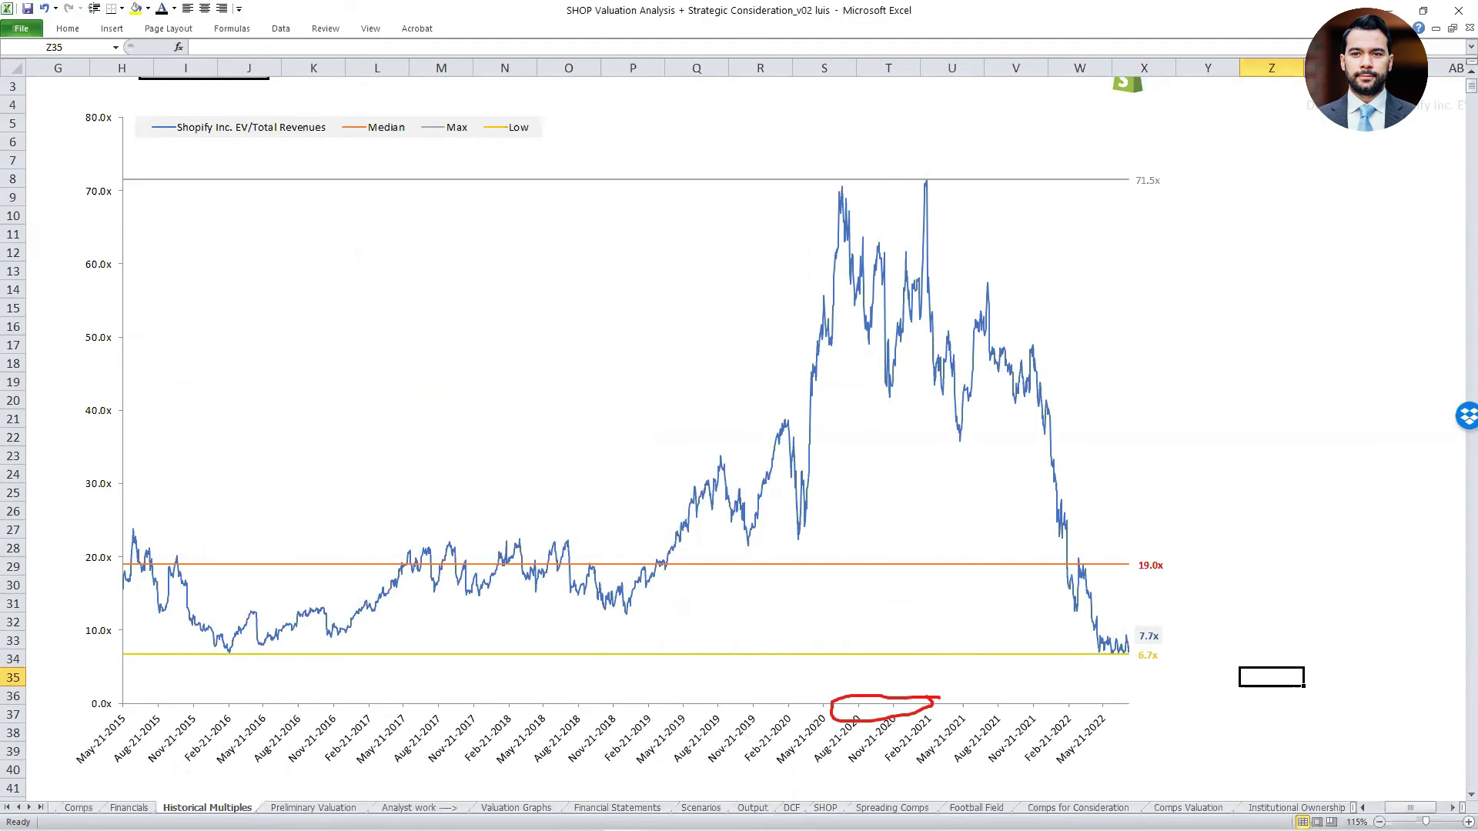
Bring Chrome forward and reload the Shopify investor home page tab.
{"action": "key", "text": "alt+Tab"}
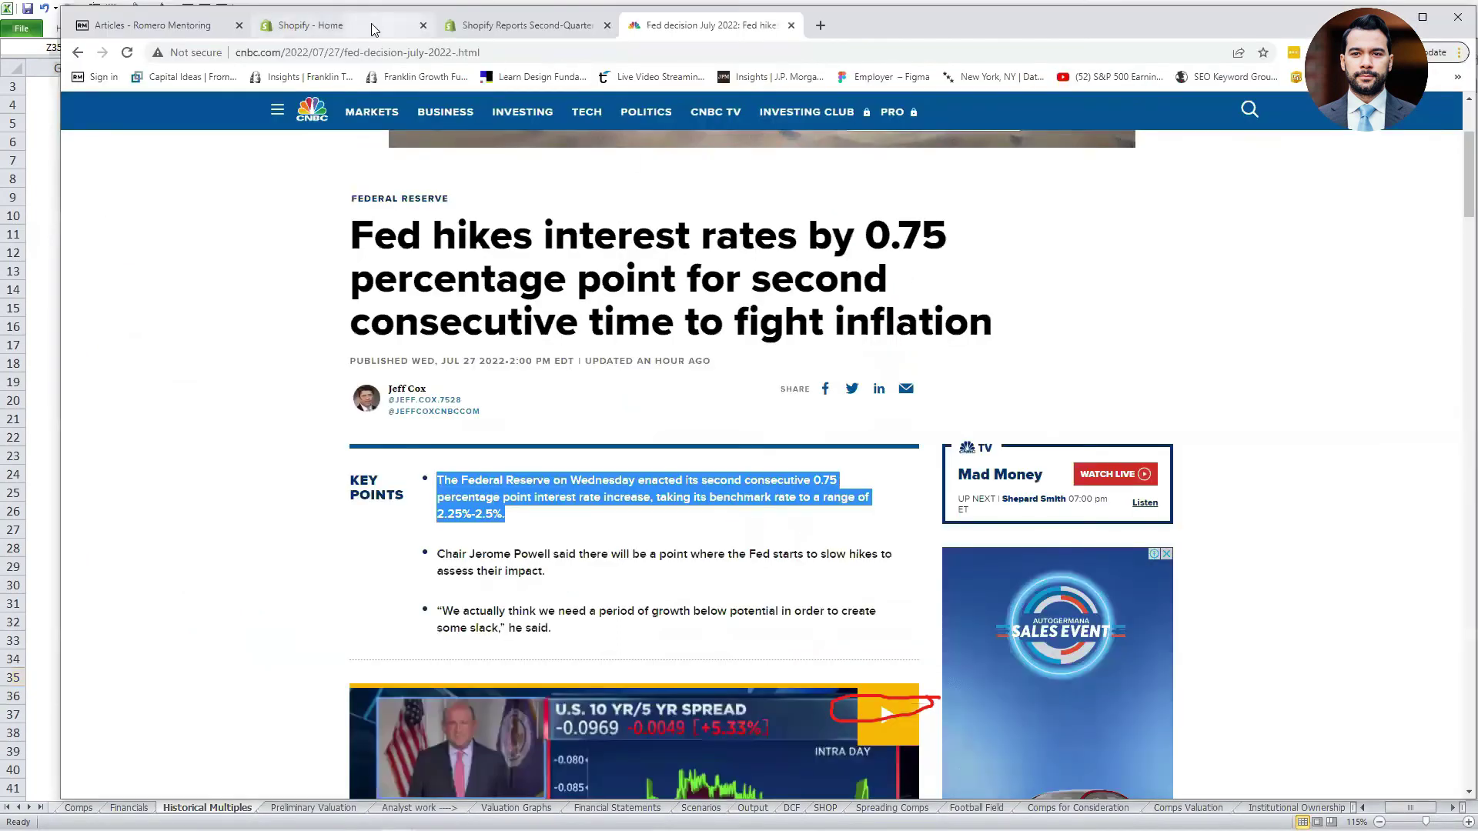
{"action": "left_click", "coordinate": [342, 25]}
{"action": "scroll", "coordinate": [442, 456], "scroll_direction": "up", "scroll_amount": 5}
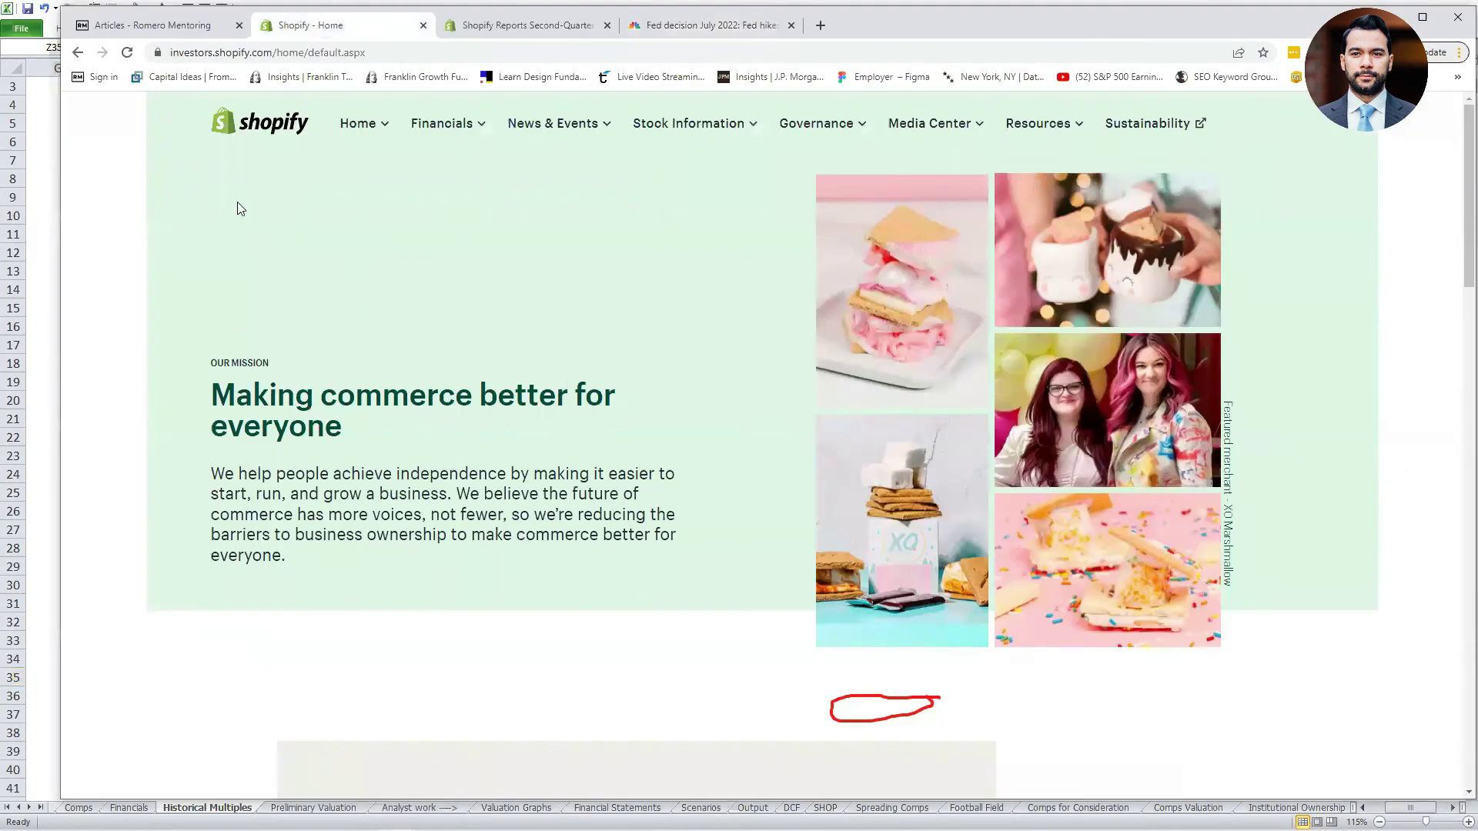
{"action": "scroll", "coordinate": [499, 427], "scroll_direction": "down", "scroll_amount": 4}
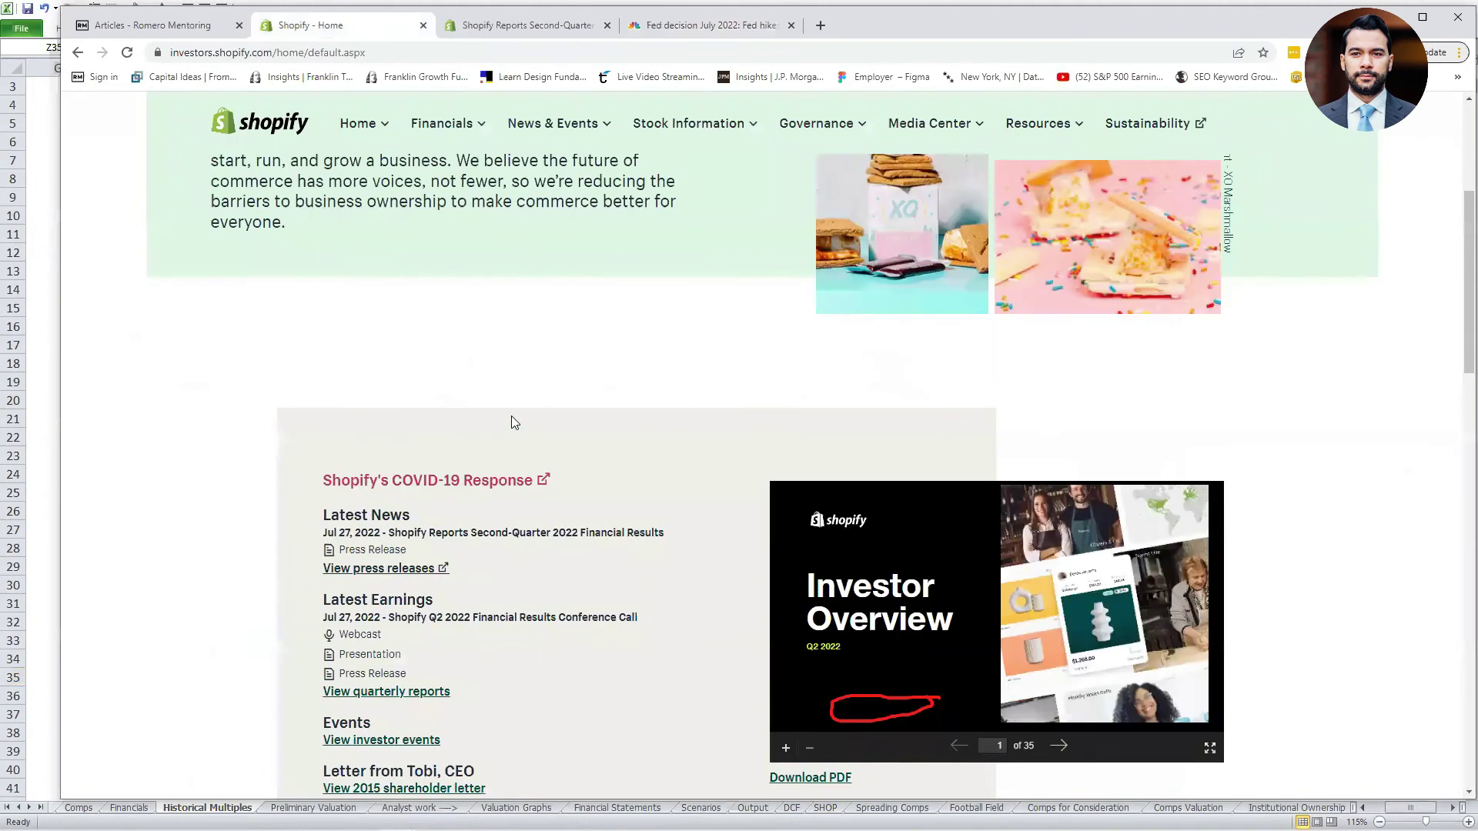
{"action": "left_click", "coordinate": [272, 128]}
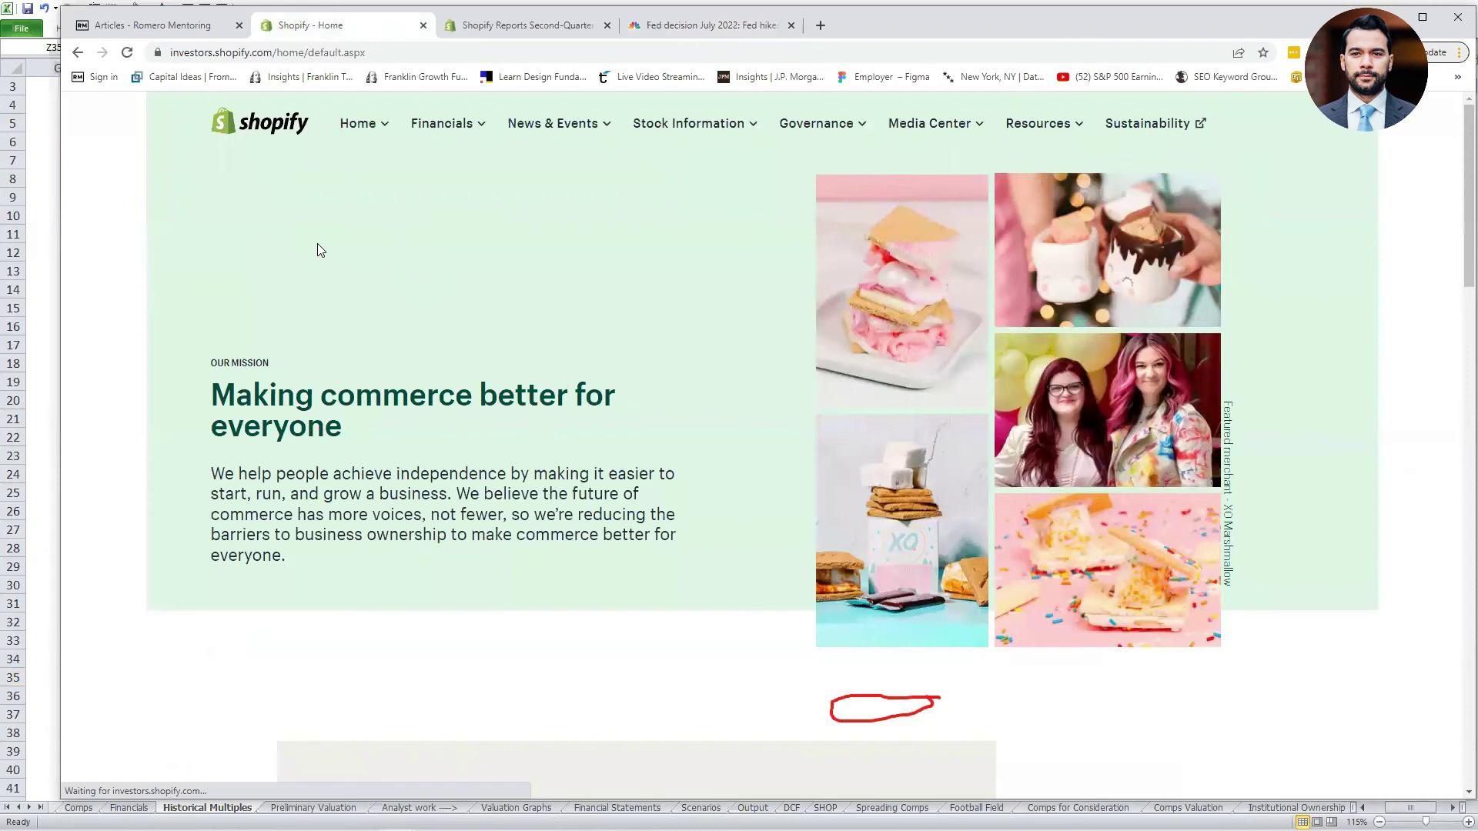
Go to shopify.com, circle the footer's Investors link, and open the investor relations site.
{"action": "key", "text": "ctrl+l"}
{"action": "type", "text": "h"}
{"action": "key", "text": "Escape"}
{"action": "type", "text": "shopify"}
{"action": "key", "text": "Return"}
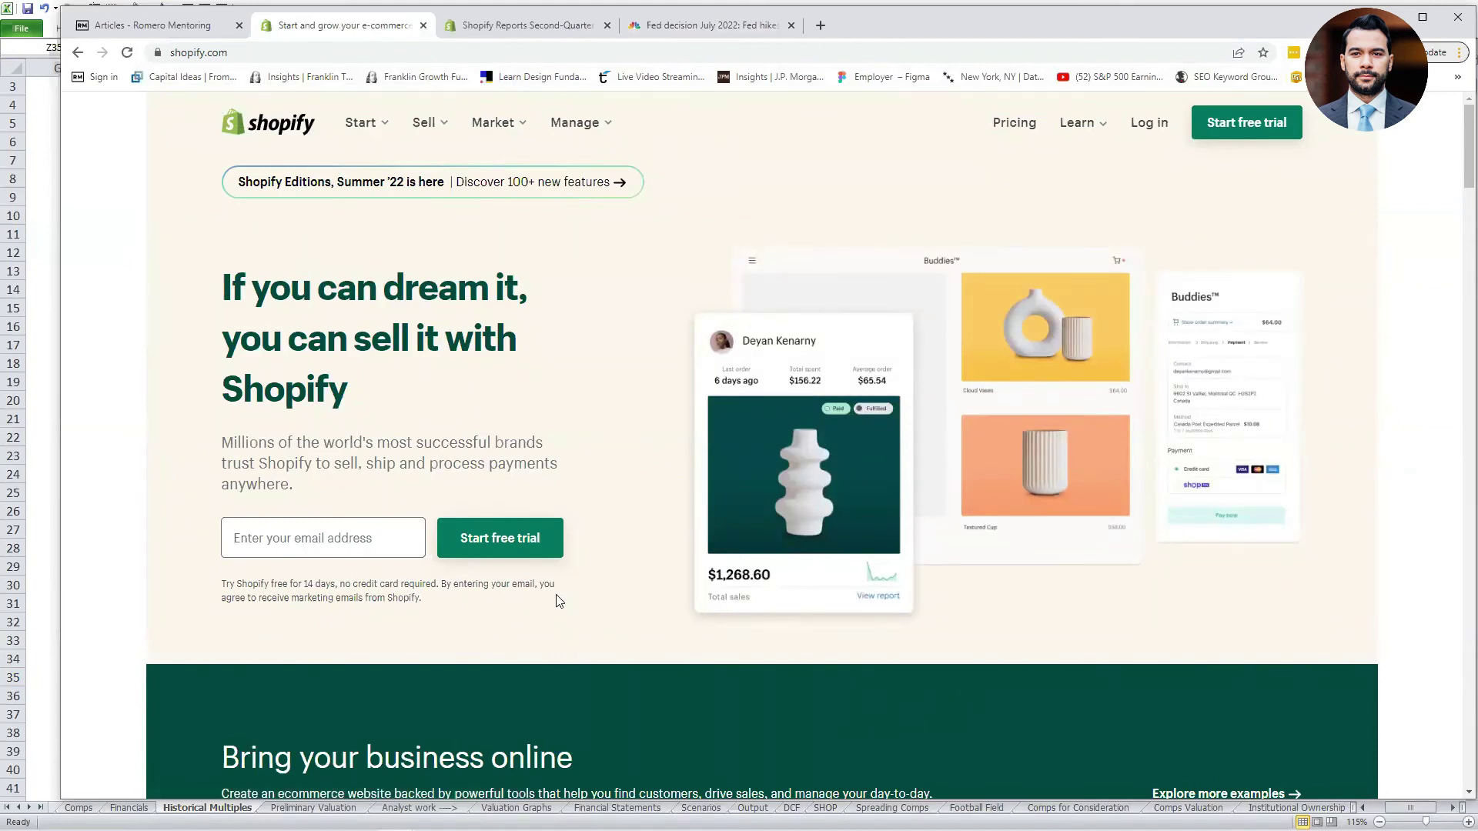
{"action": "scroll", "coordinate": [558, 601], "scroll_direction": "down", "scroll_amount": 20}
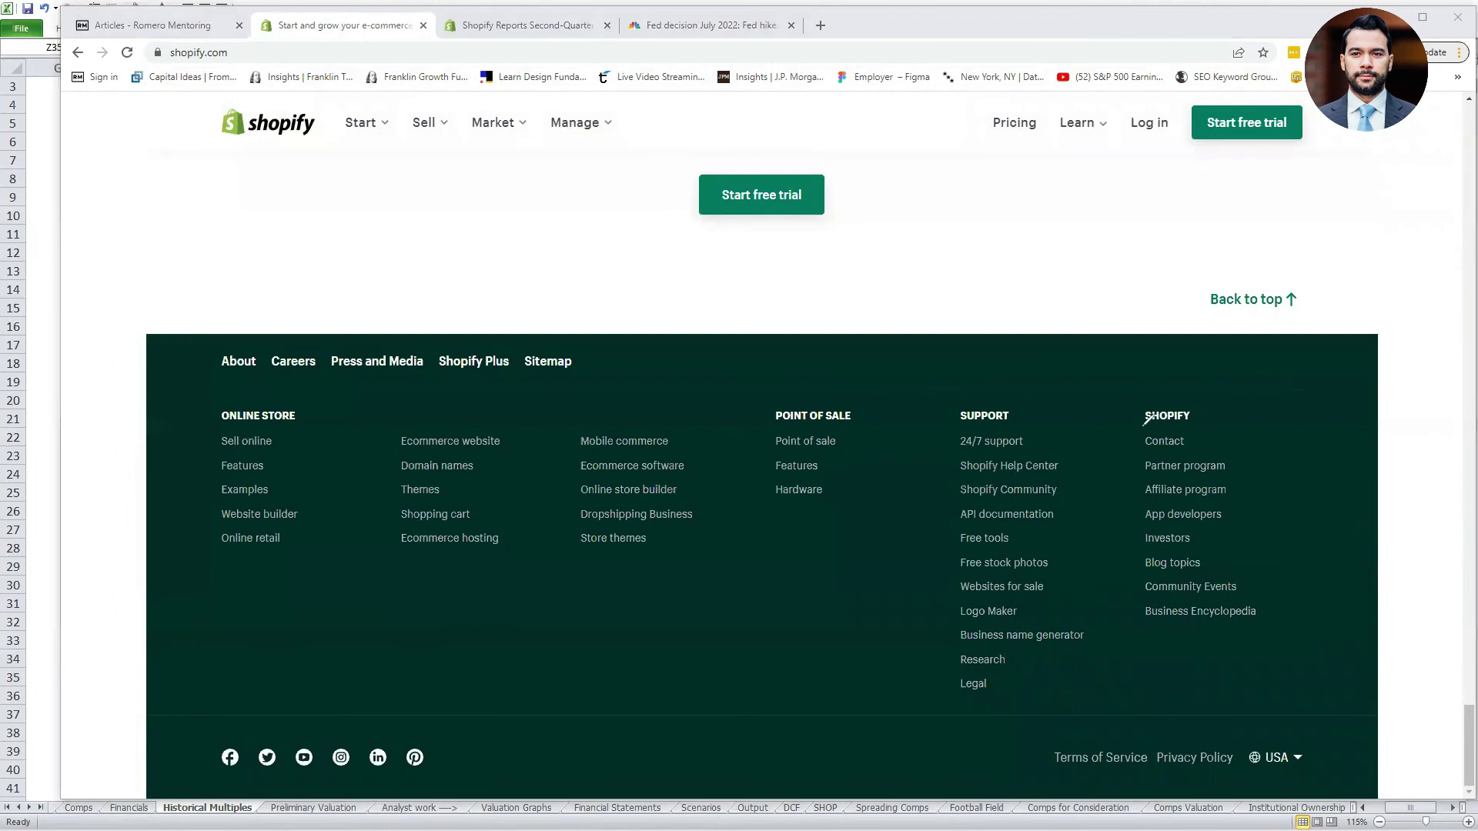
{"action": "mouse_move", "coordinate": [1158, 520]}
{"action": "left_mouse_down"}
{"action": "mouse_move", "coordinate": [1201, 556]}
{"action": "mouse_move", "coordinate": [1220, 531]}
{"action": "left_mouse_up"}
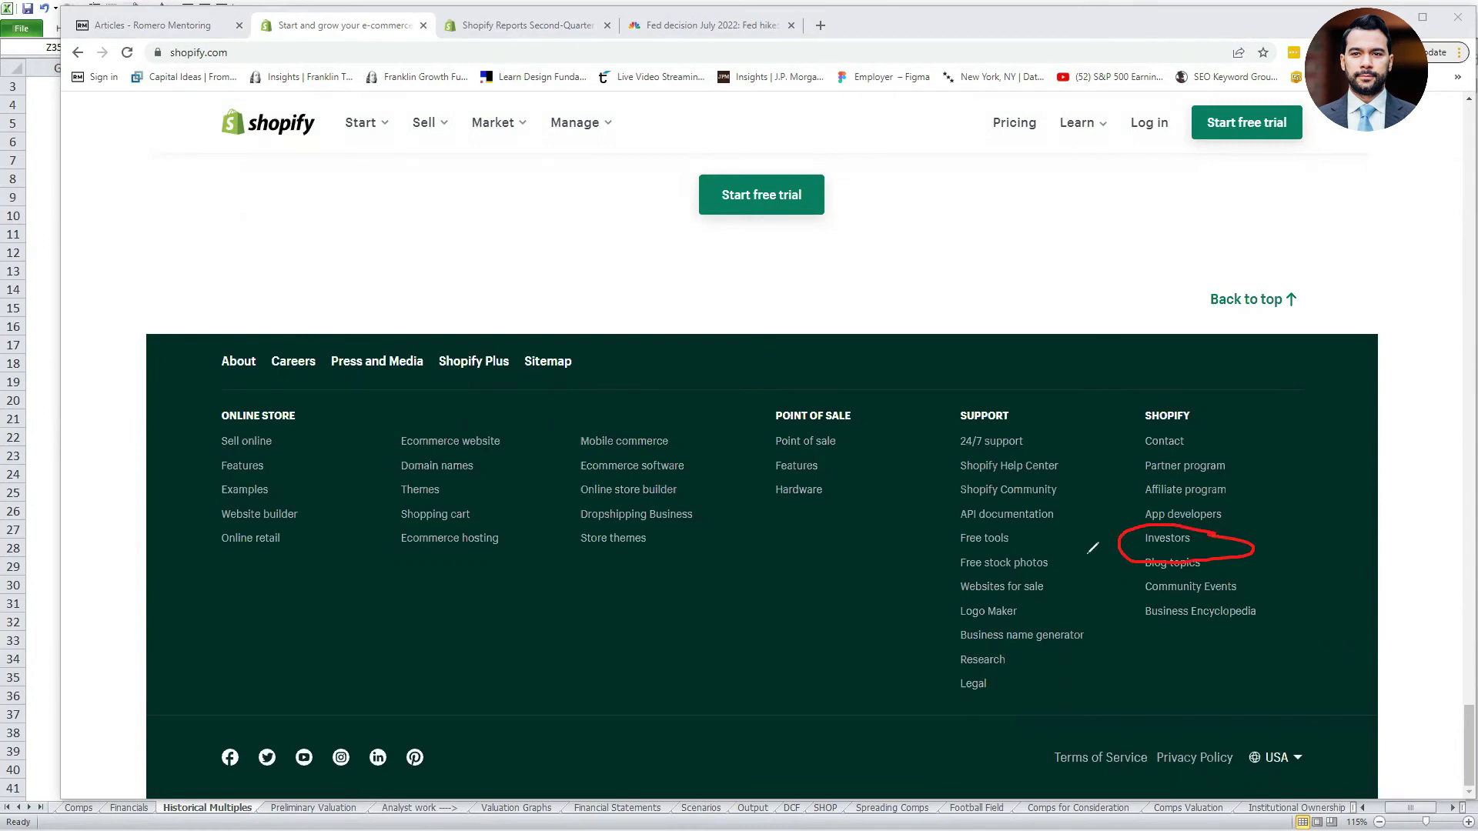
{"action": "left_click", "coordinate": [1162, 548]}
Briefly view the COVID-19 Response page, highlight Latest News, and open View press releases.
{"action": "scroll", "coordinate": [542, 505], "scroll_direction": "down", "scroll_amount": 3}
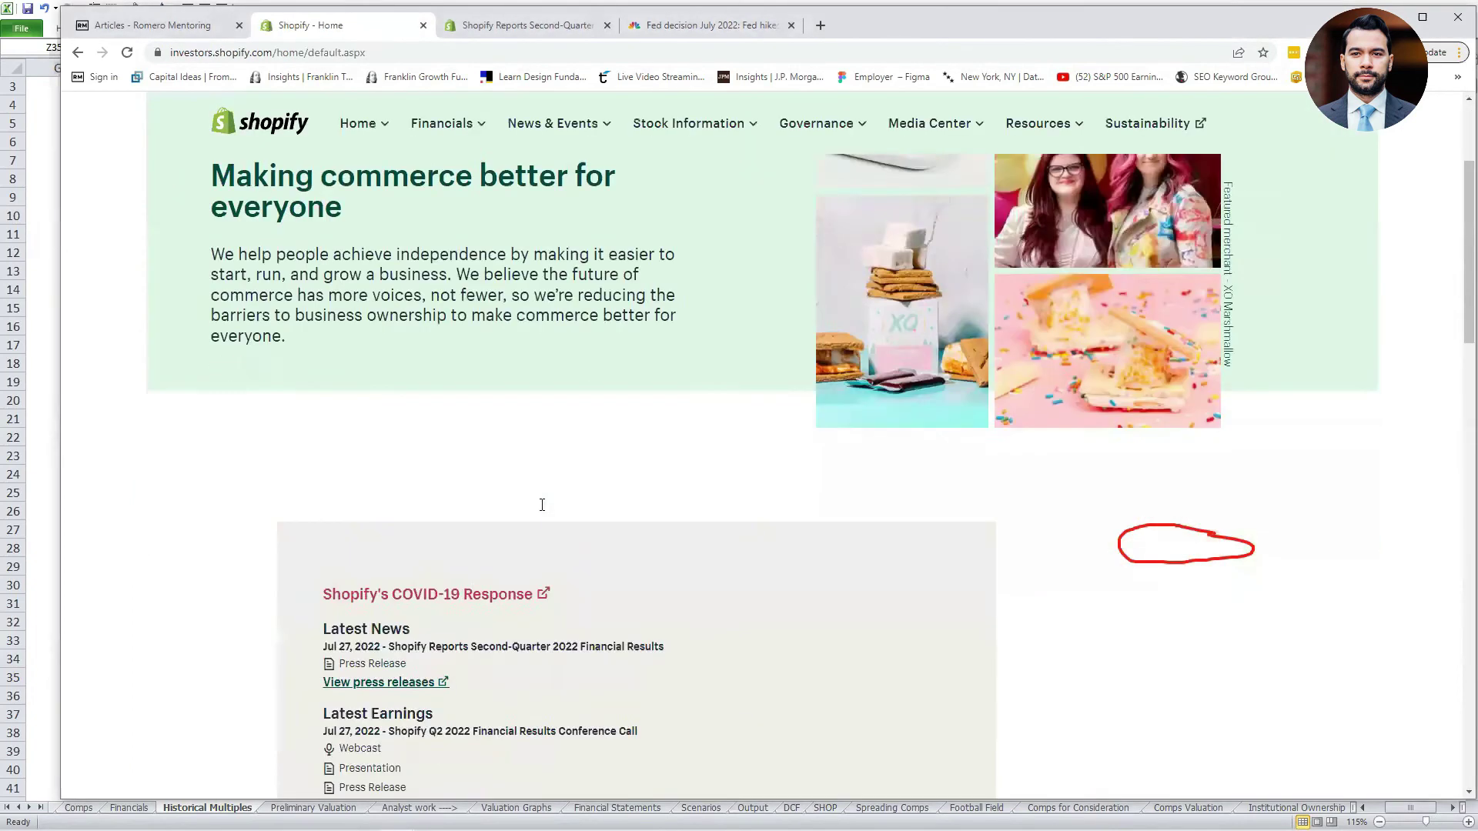
{"action": "left_click", "coordinate": [401, 484]}
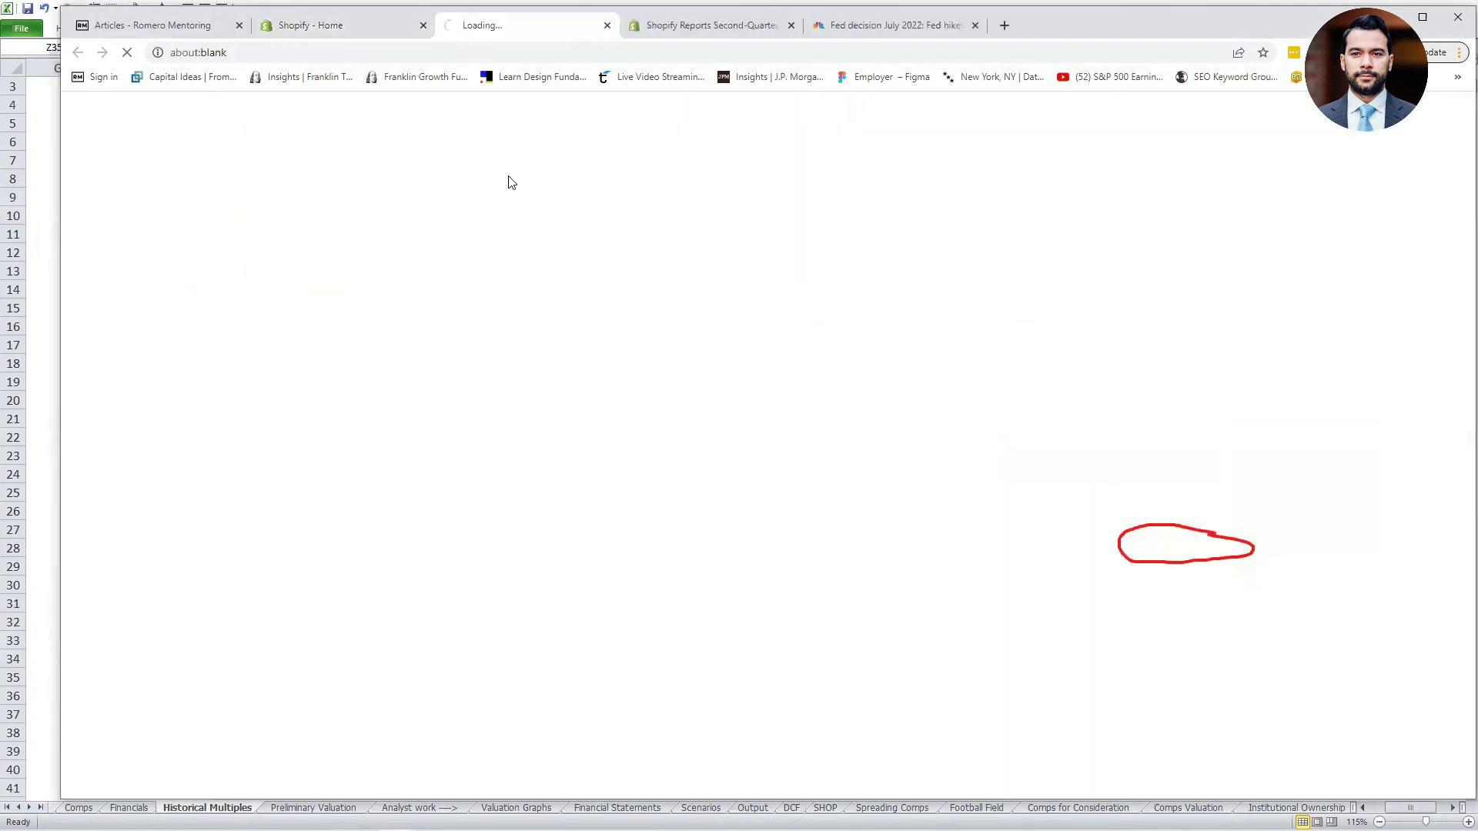
{"action": "left_click", "coordinate": [608, 25]}
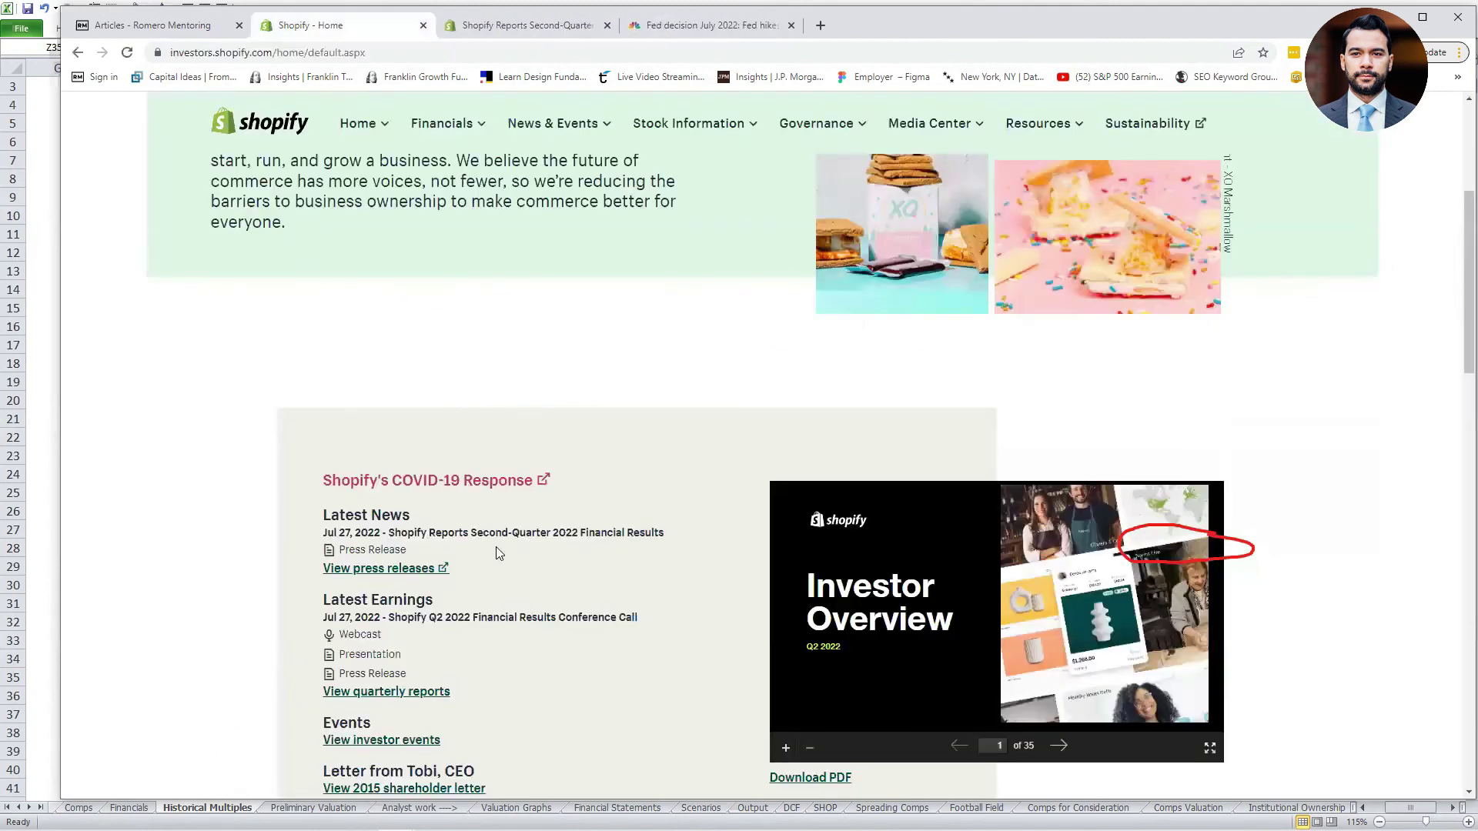
{"action": "left_click_drag", "start_coordinate": [502, 569], "coordinate": [330, 533]}
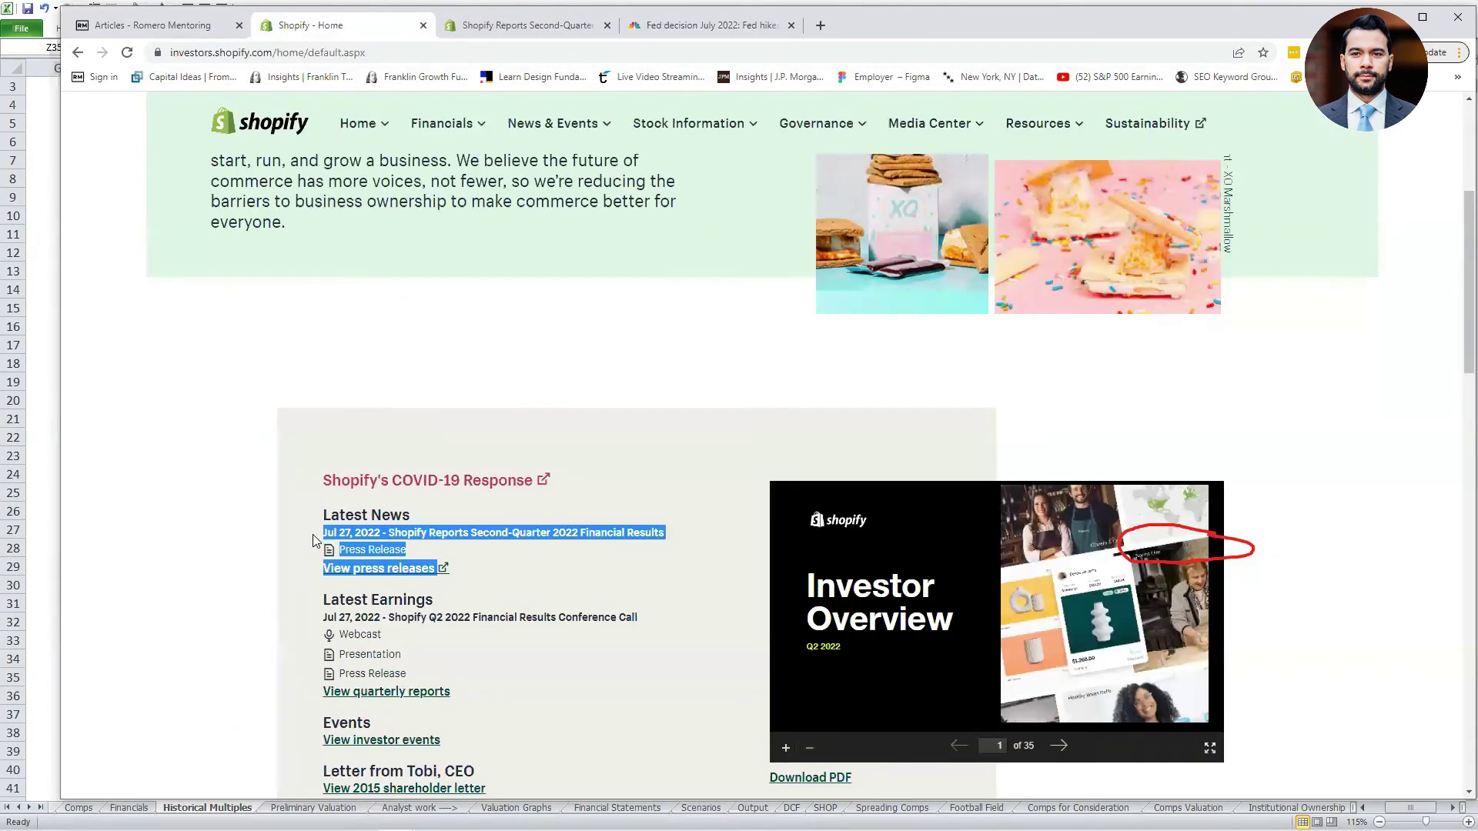
{"action": "left_click", "coordinate": [282, 546]}
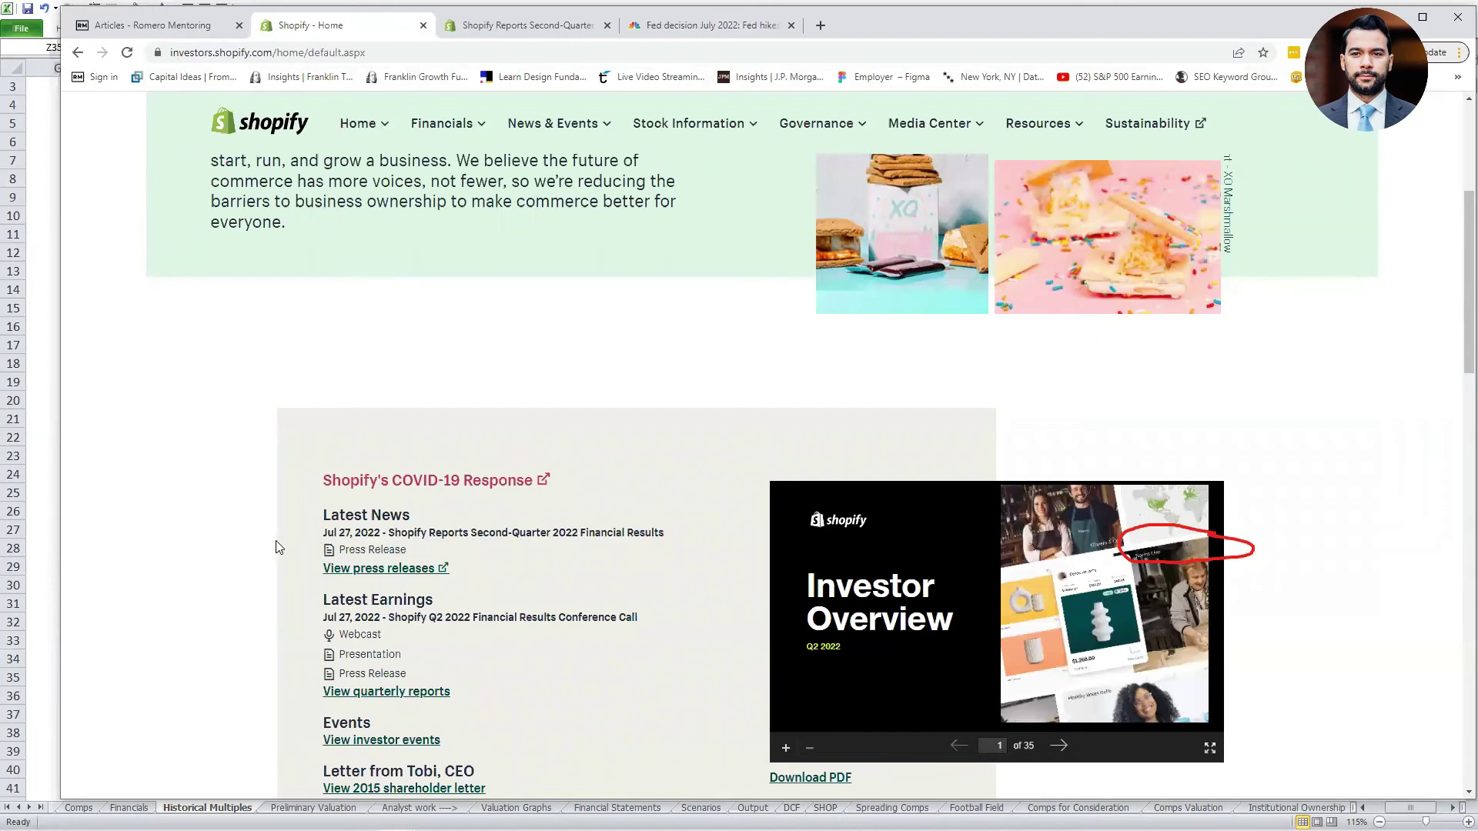
{"action": "double_click", "coordinate": [591, 532]}
{"action": "left_click", "coordinate": [591, 532]}
{"action": "left_click", "coordinate": [408, 570]}
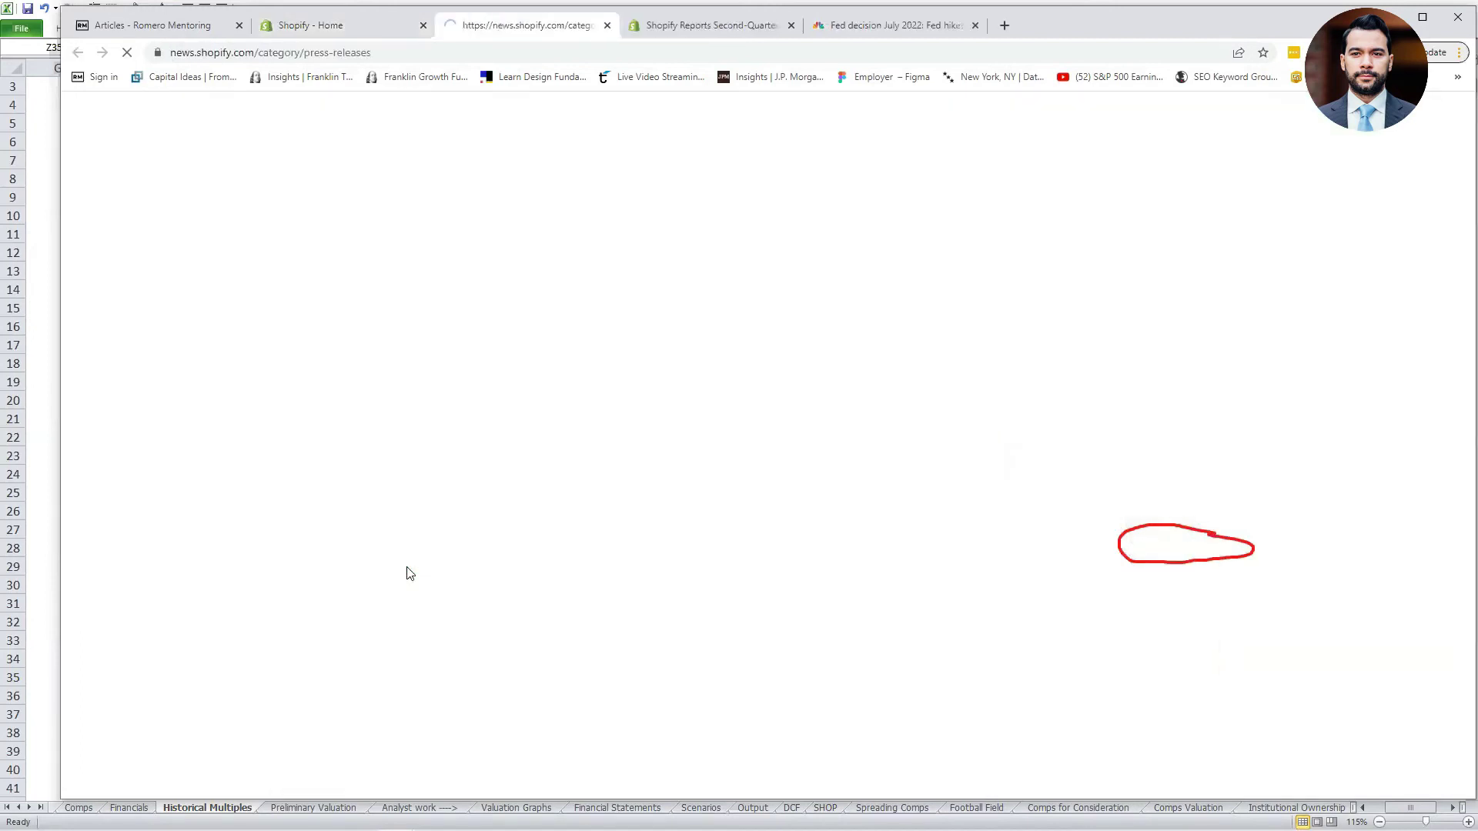
Open the Q2 2022 Financial Results release and highlight the 16% revenue growth to $1.3 billion.
{"action": "left_click", "coordinate": [407, 359]}
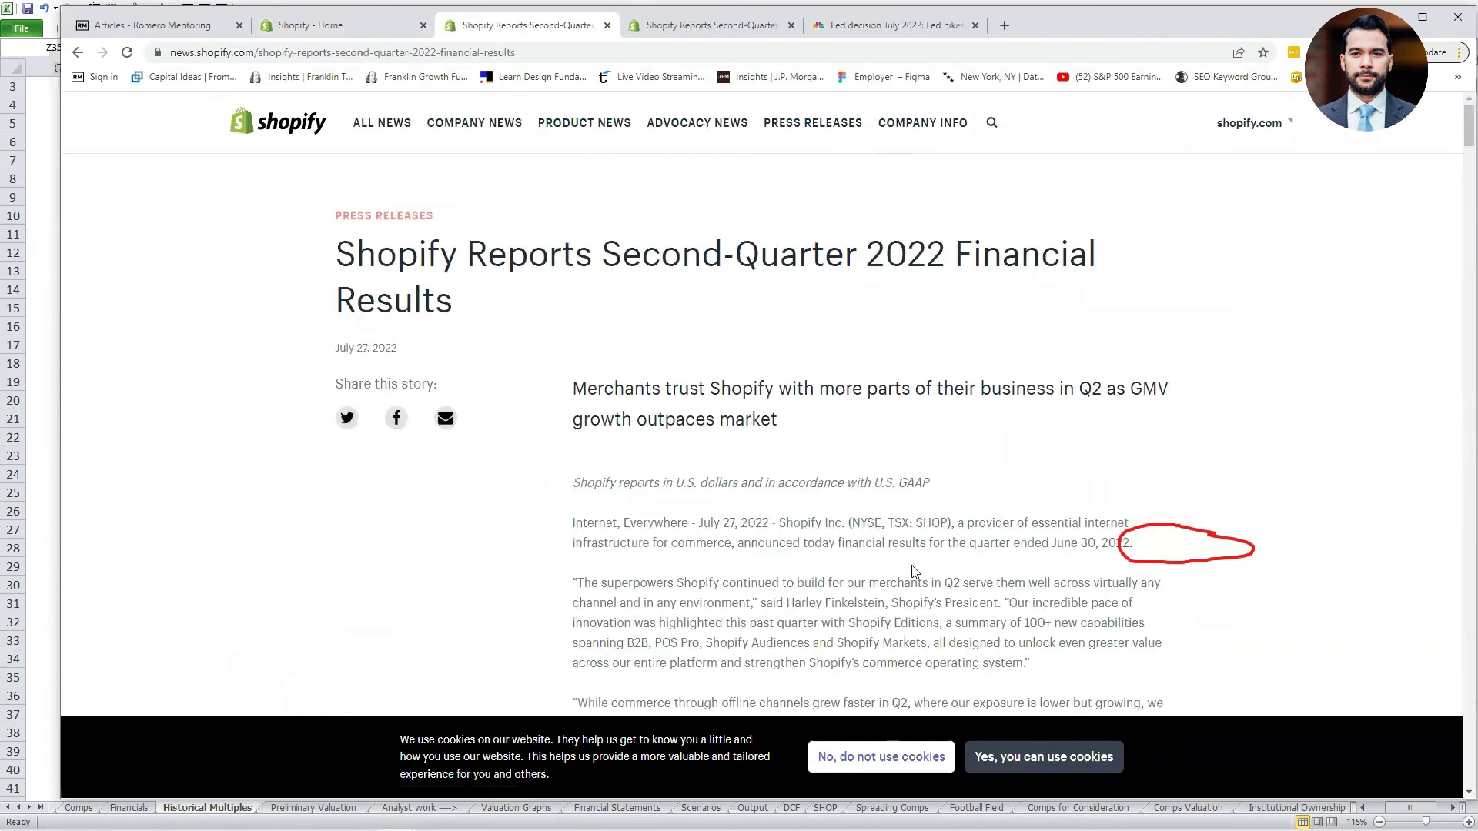
{"action": "scroll", "coordinate": [914, 571], "scroll_direction": "down", "scroll_amount": 4}
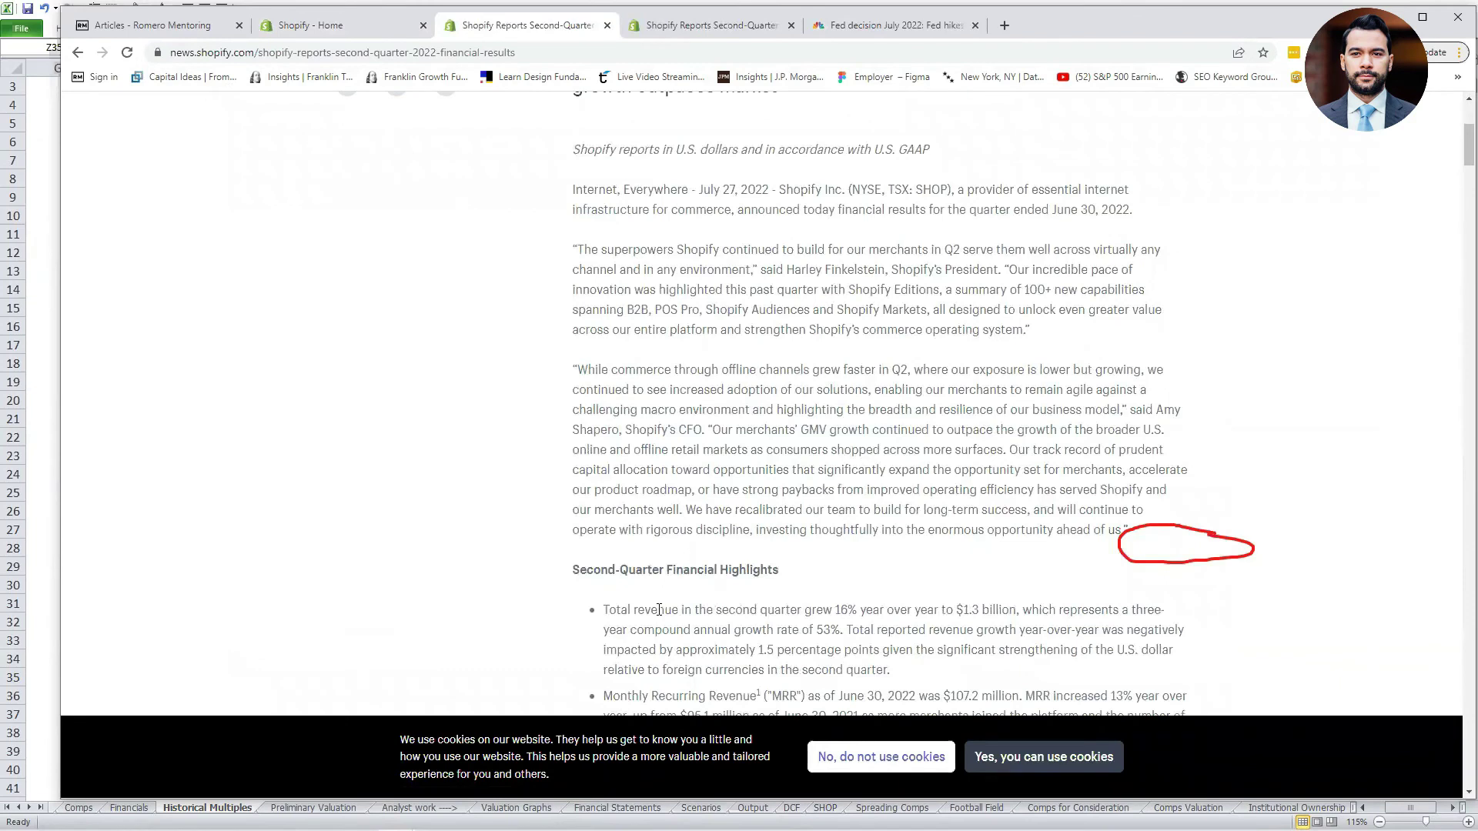
{"action": "left_click_drag", "start_coordinate": [606, 609], "coordinate": [881, 613]}
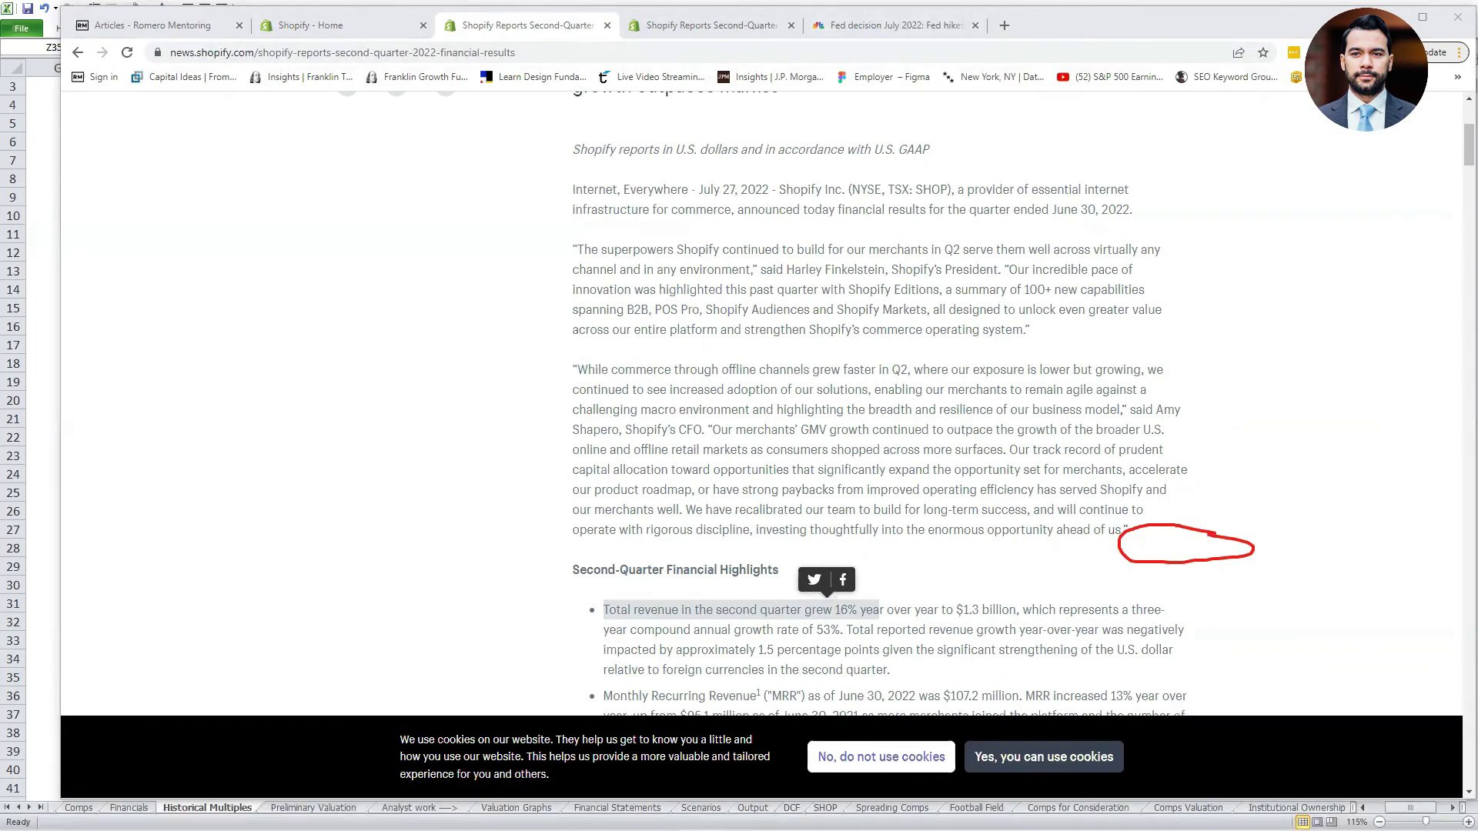
Scroll through Yahoo Finance's SHOP news, then select the after-hours 34.63 (-1.73%) change.
{"action": "key", "text": "alt+Tab"}
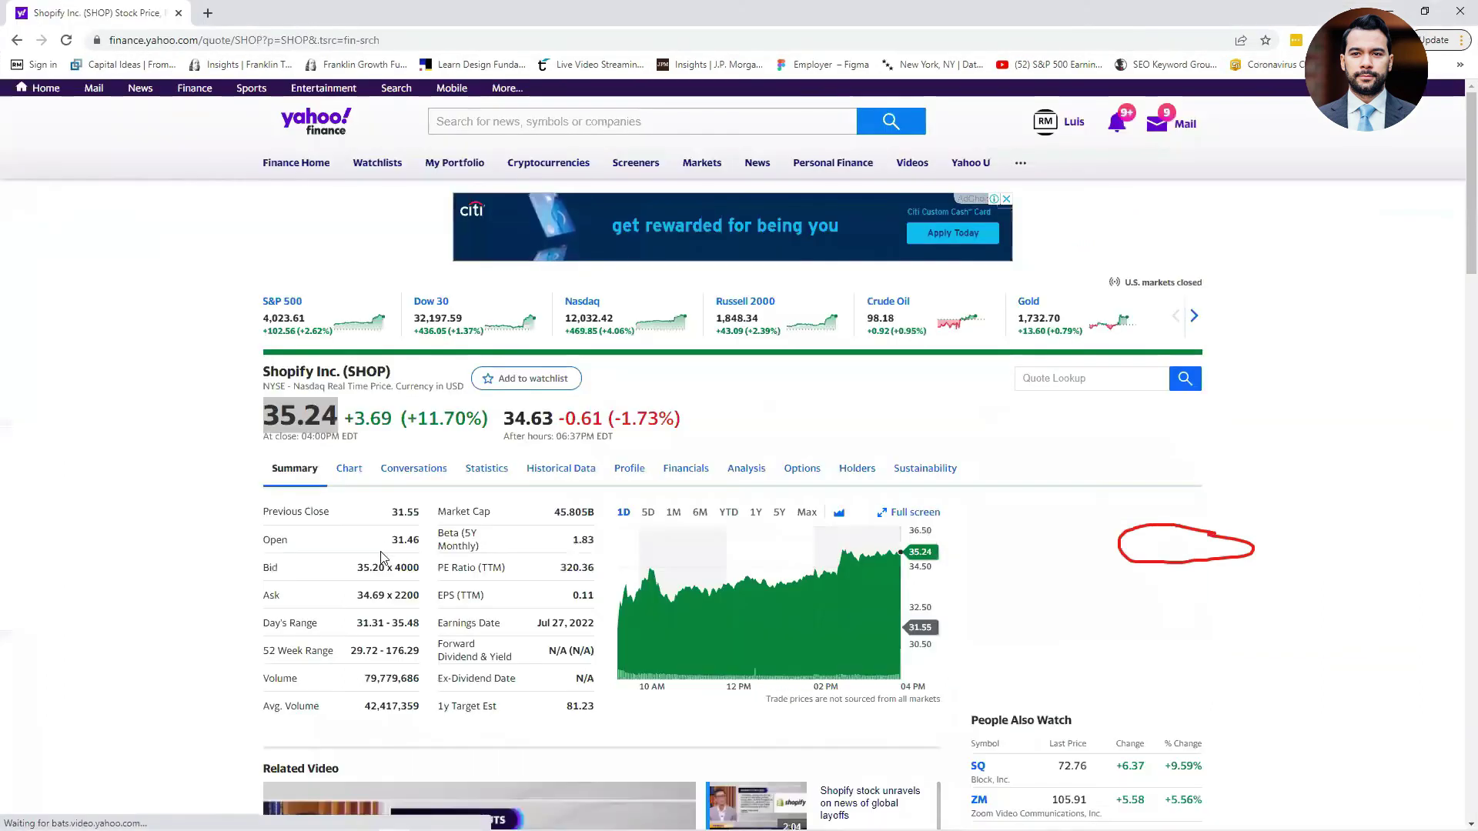
{"action": "scroll", "coordinate": [366, 421], "scroll_direction": "down", "scroll_amount": 15}
{"action": "scroll", "coordinate": [462, 462], "scroll_direction": "up", "scroll_amount": 15}
{"action": "scroll", "coordinate": [526, 458], "scroll_direction": "down", "scroll_amount": 8}
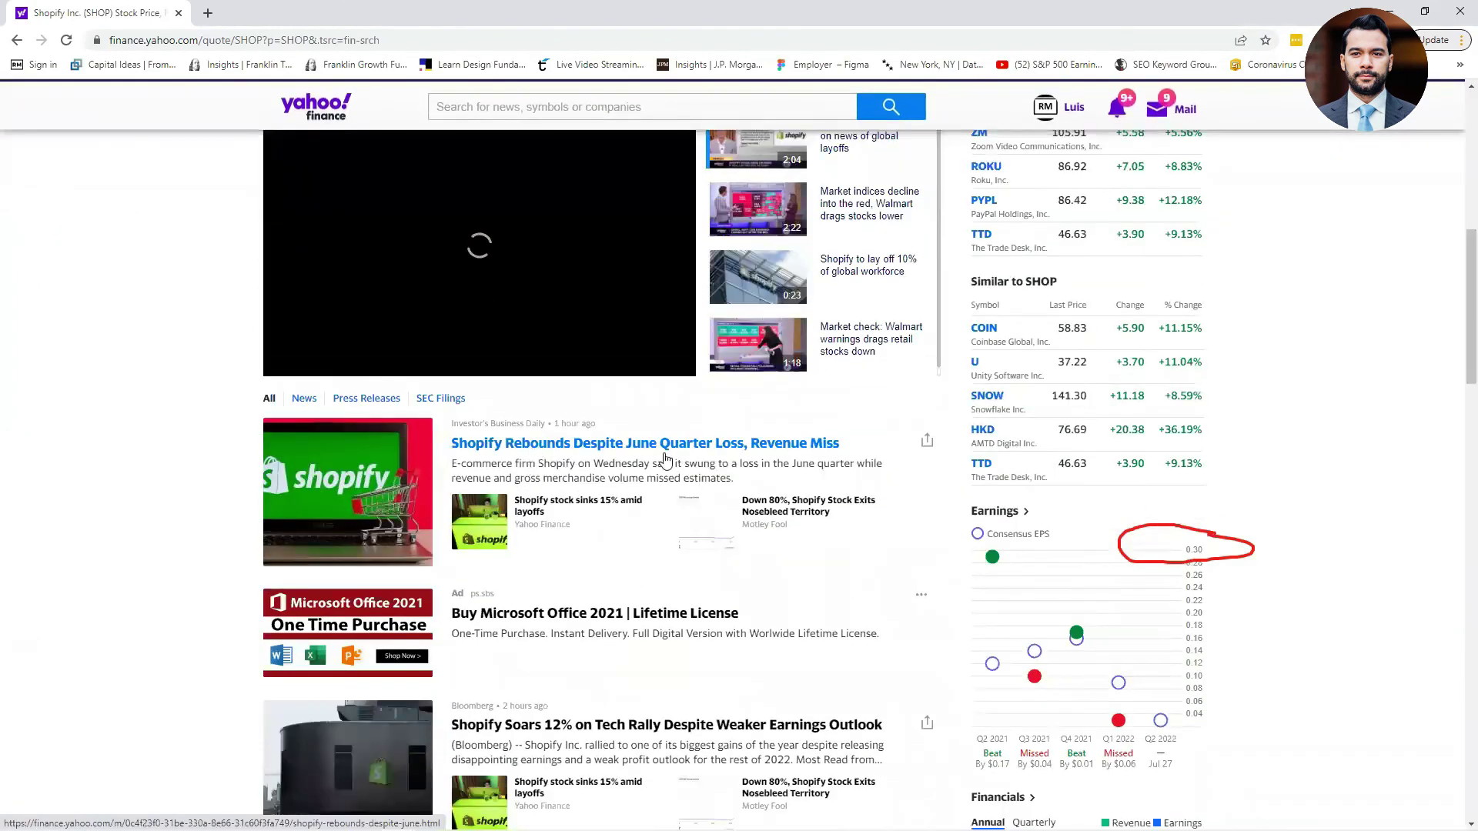
{"action": "scroll", "coordinate": [516, 624], "scroll_direction": "down", "scroll_amount": 4}
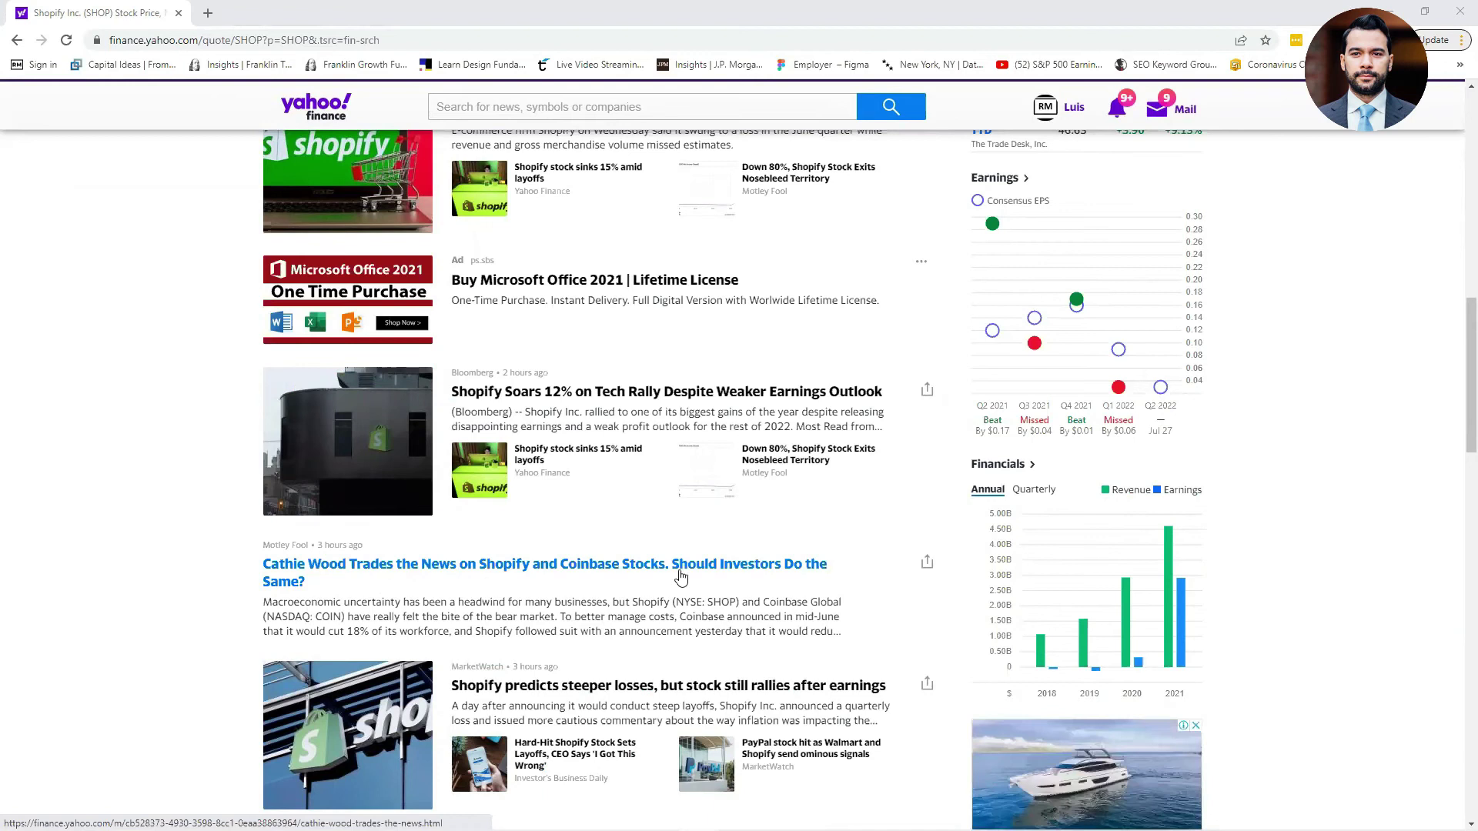
{"action": "scroll", "coordinate": [681, 577], "scroll_direction": "up", "scroll_amount": 15}
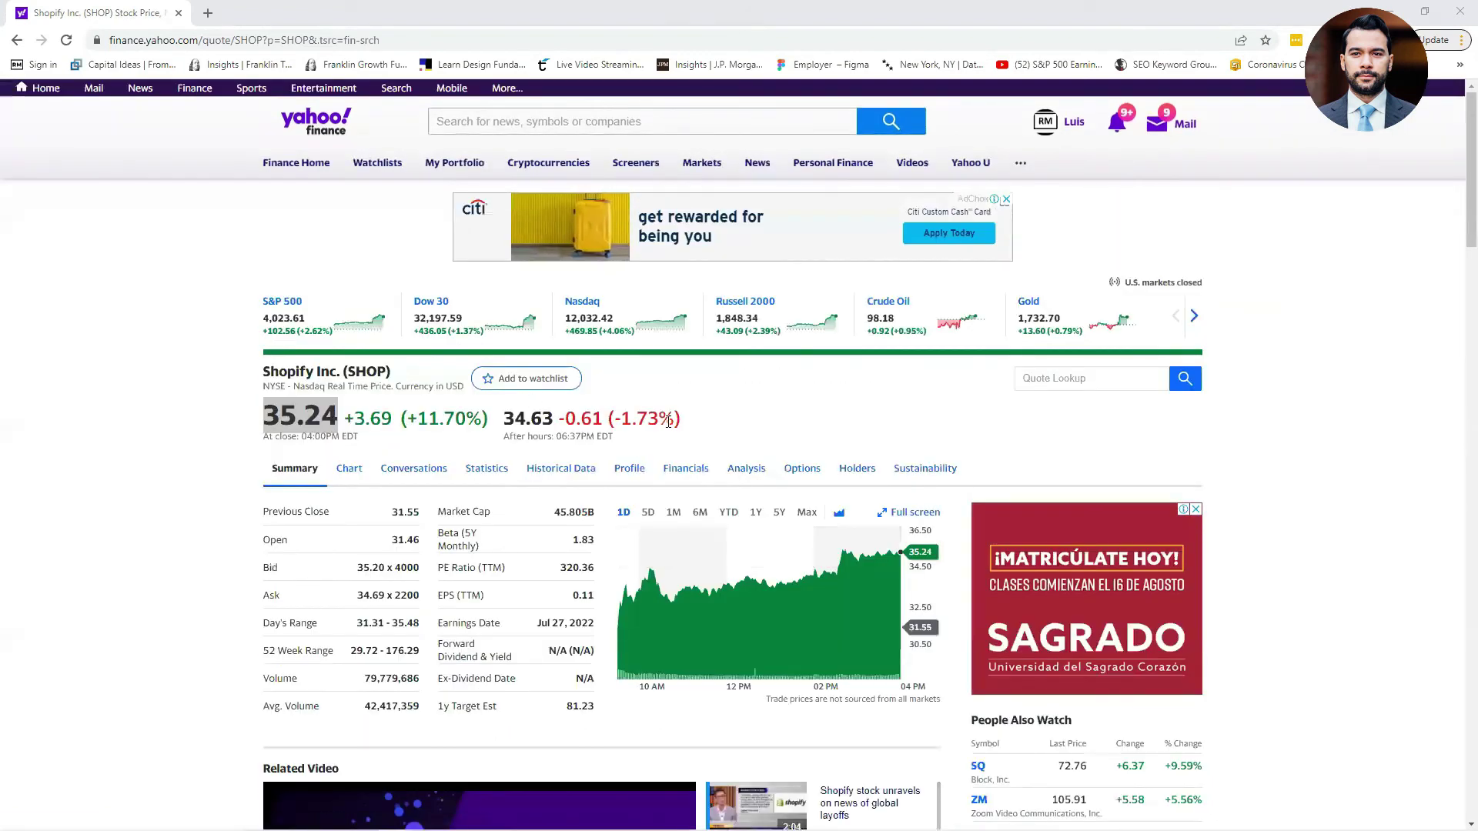
{"action": "left_click_drag", "start_coordinate": [671, 421], "coordinate": [577, 419]}
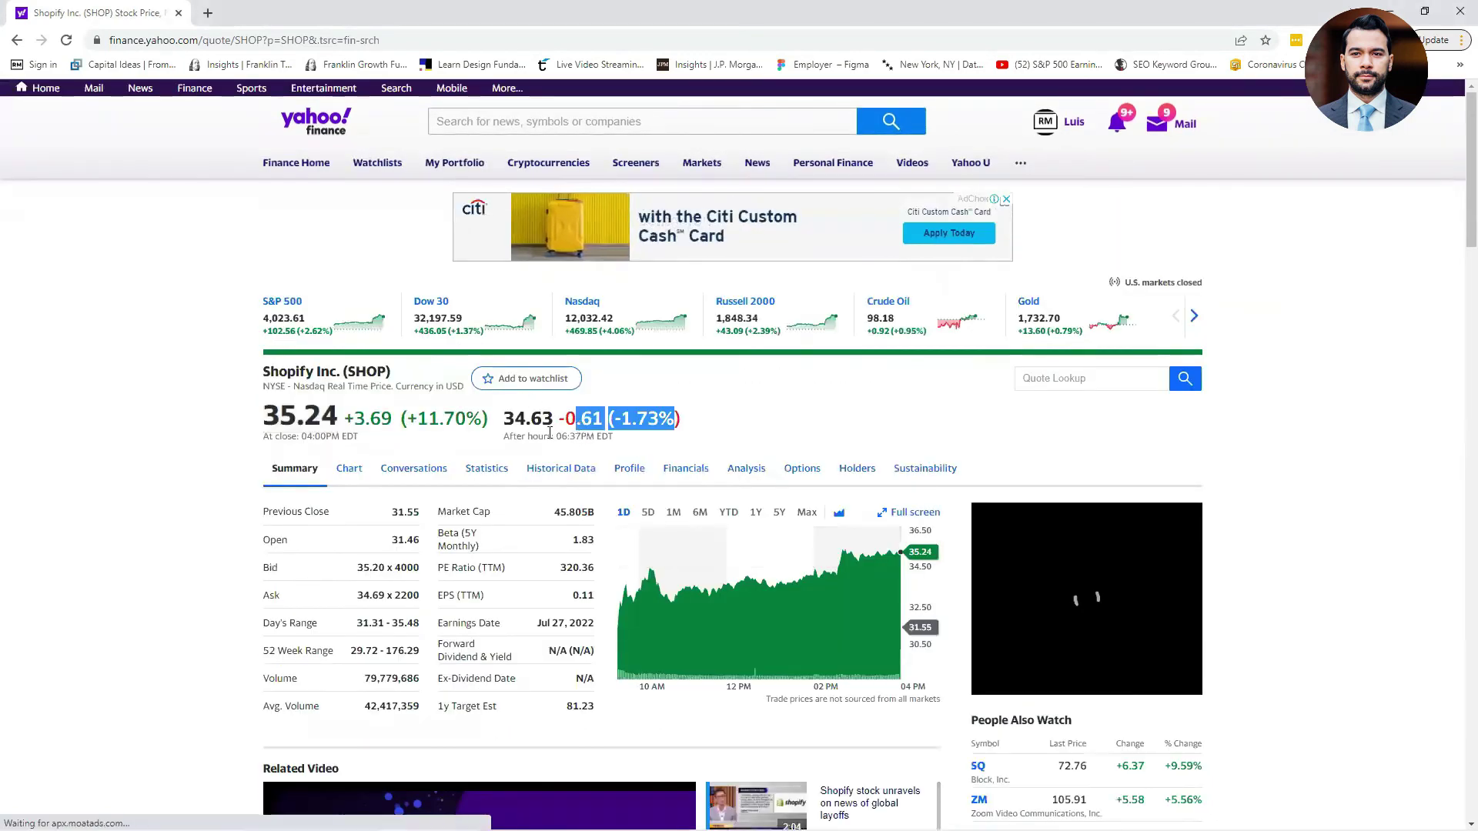
{"action": "double_click", "coordinate": [630, 425]}
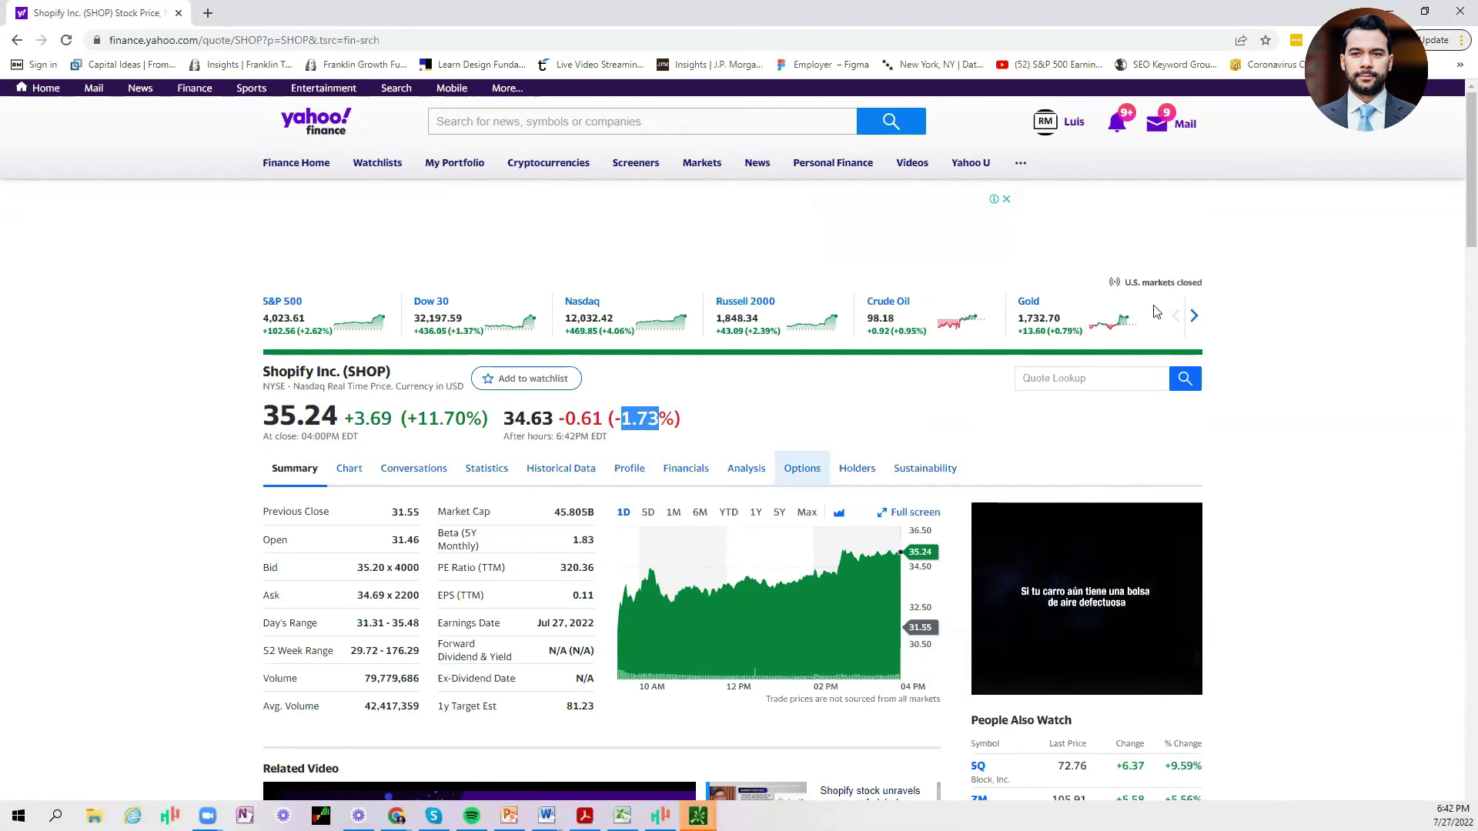
Bring the thinkorswim SHOP chart forward and set its time frame to 1 Y : 1D.
{"action": "mouse_move", "coordinate": [699, 816]}
{"action": "left_click", "coordinate": [802, 759]}
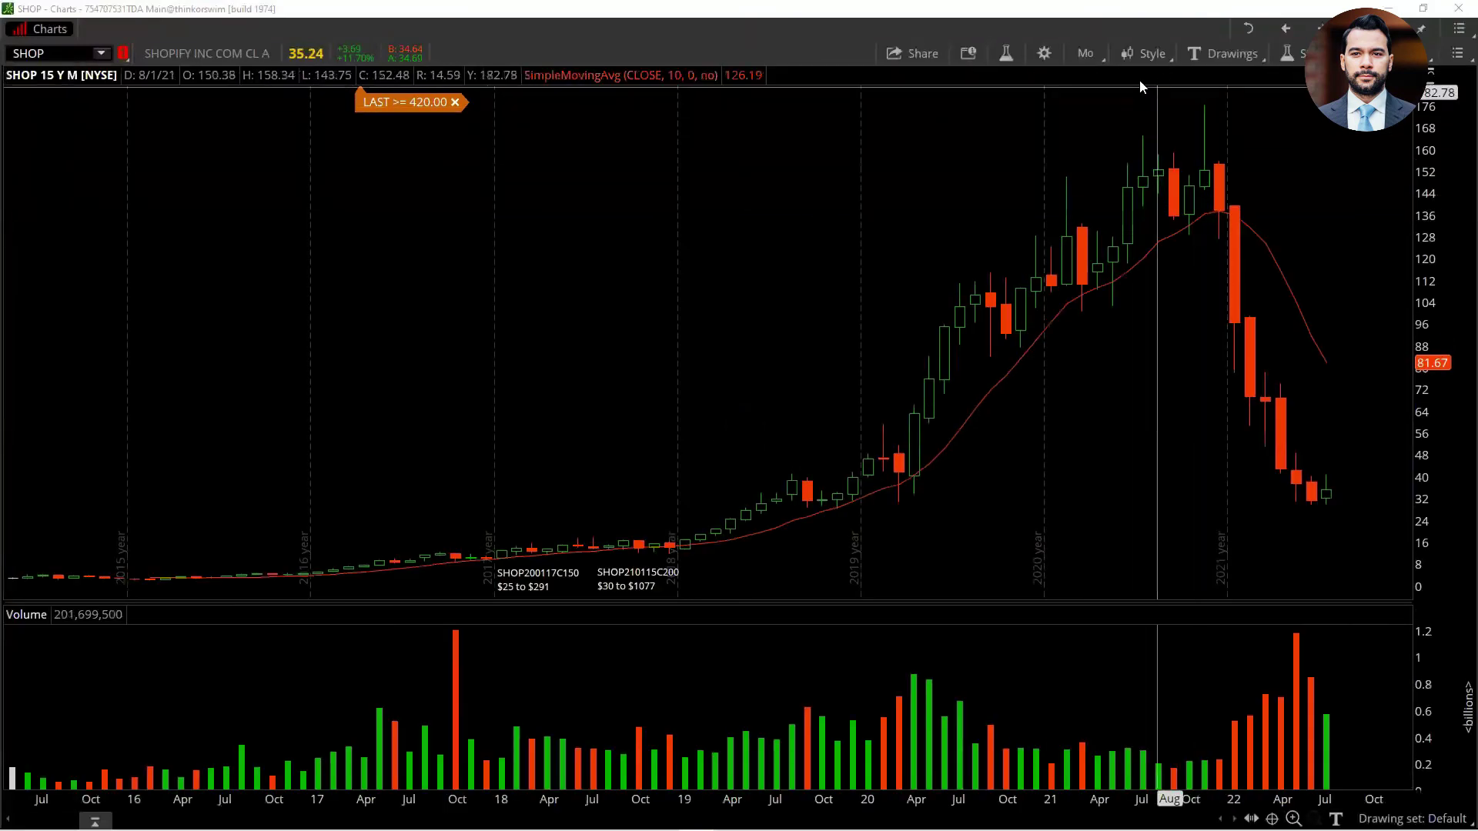
{"action": "left_click", "coordinate": [1087, 54]}
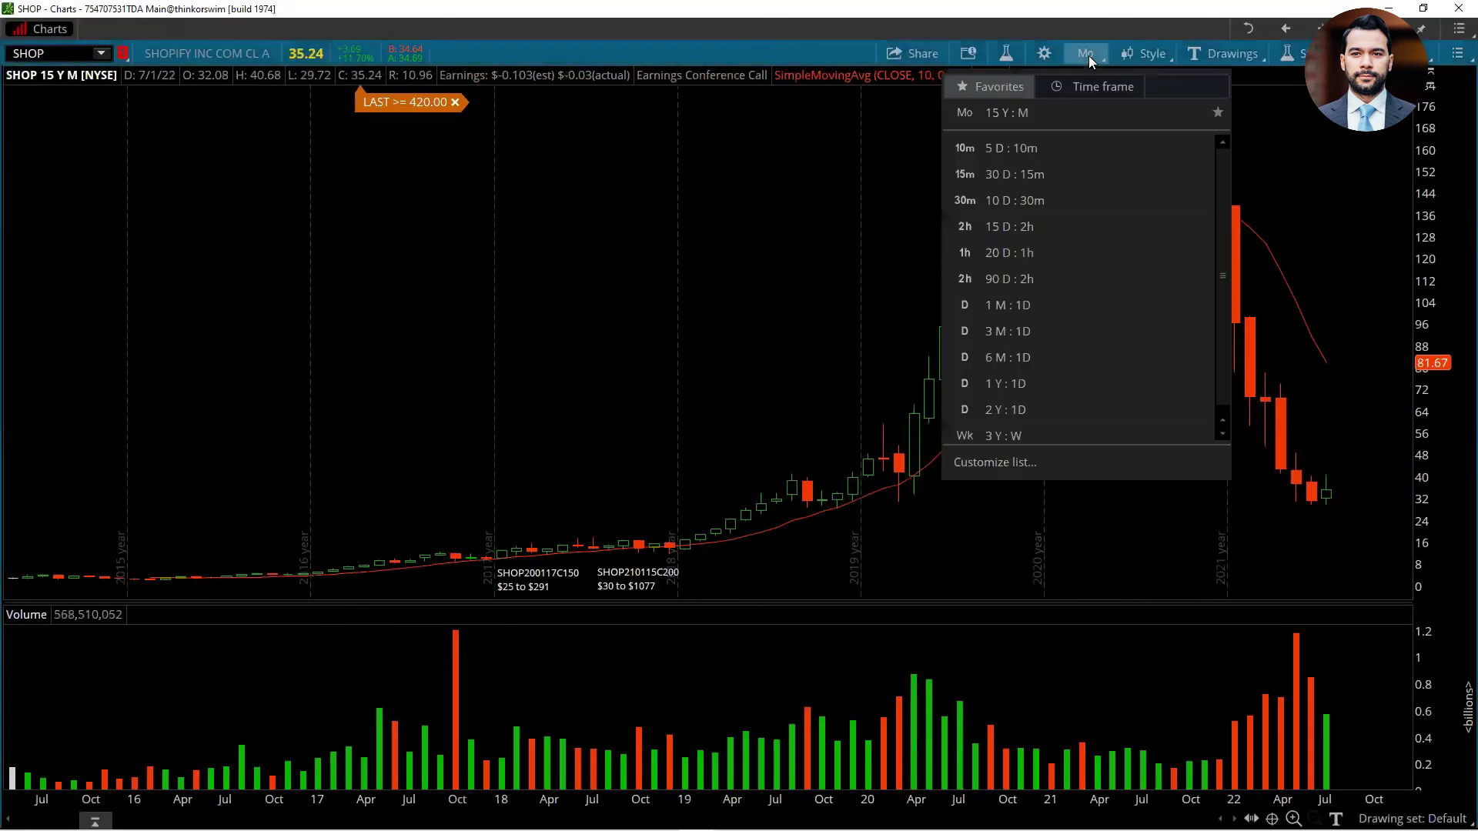
{"action": "left_click", "coordinate": [1065, 385]}
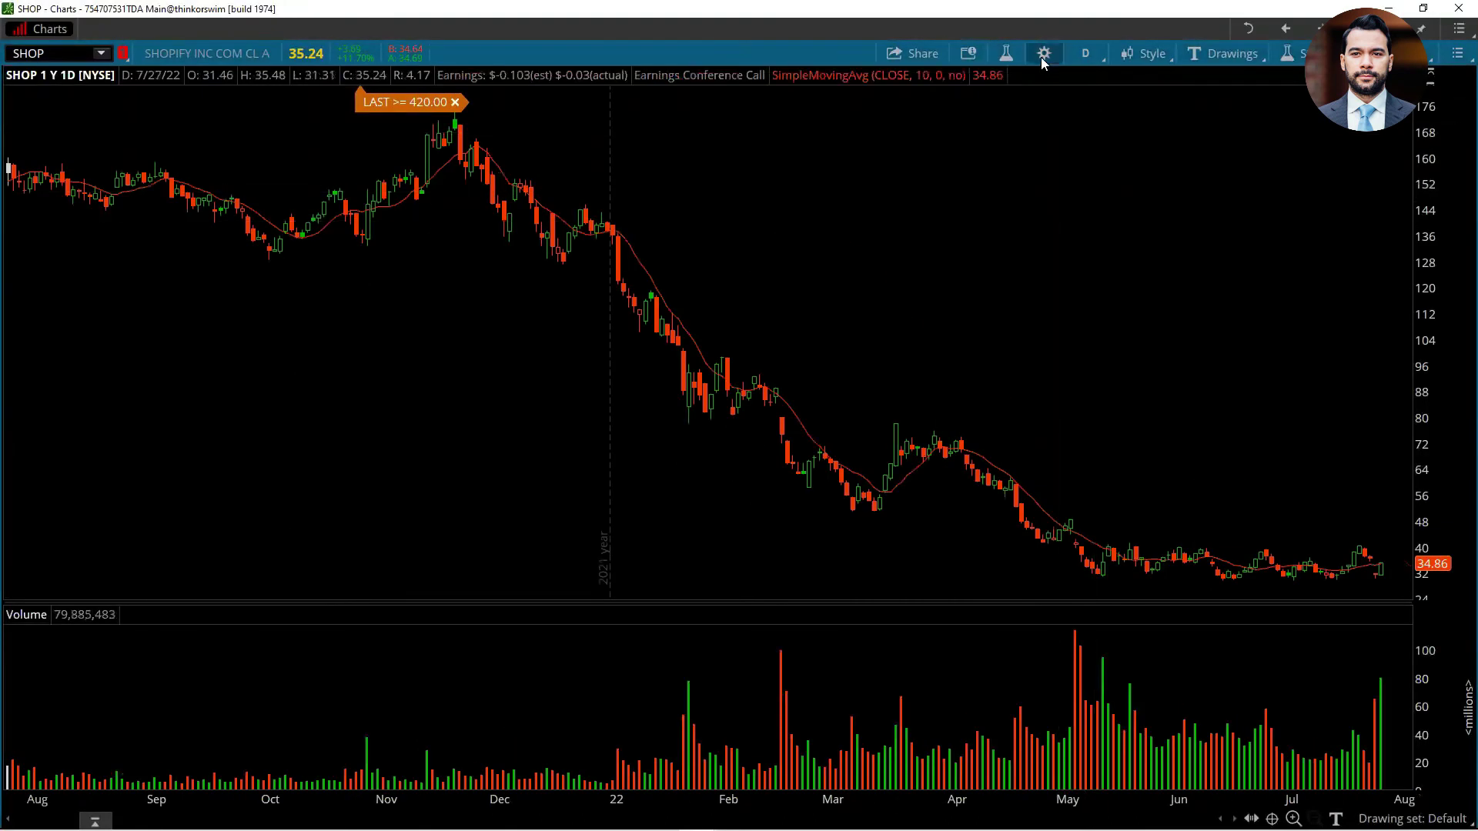
Enable Show corporate actions in Chart Settings, then zoom into the recent daily bars.
{"action": "left_click", "coordinate": [1044, 53]}
{"action": "left_click", "coordinate": [415, 312]}
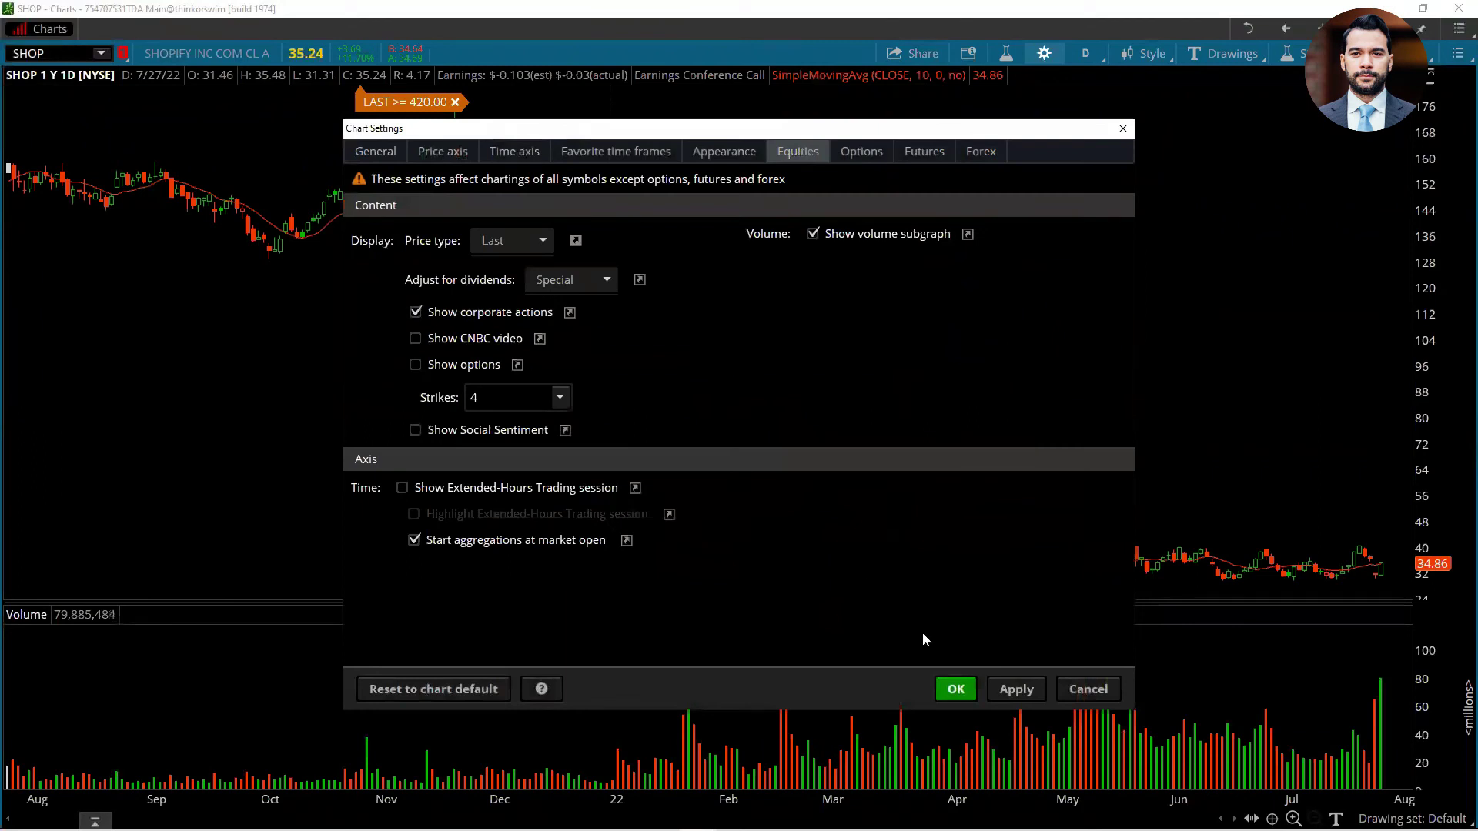
{"action": "left_click", "coordinate": [1015, 688]}
{"action": "left_click", "coordinate": [955, 689]}
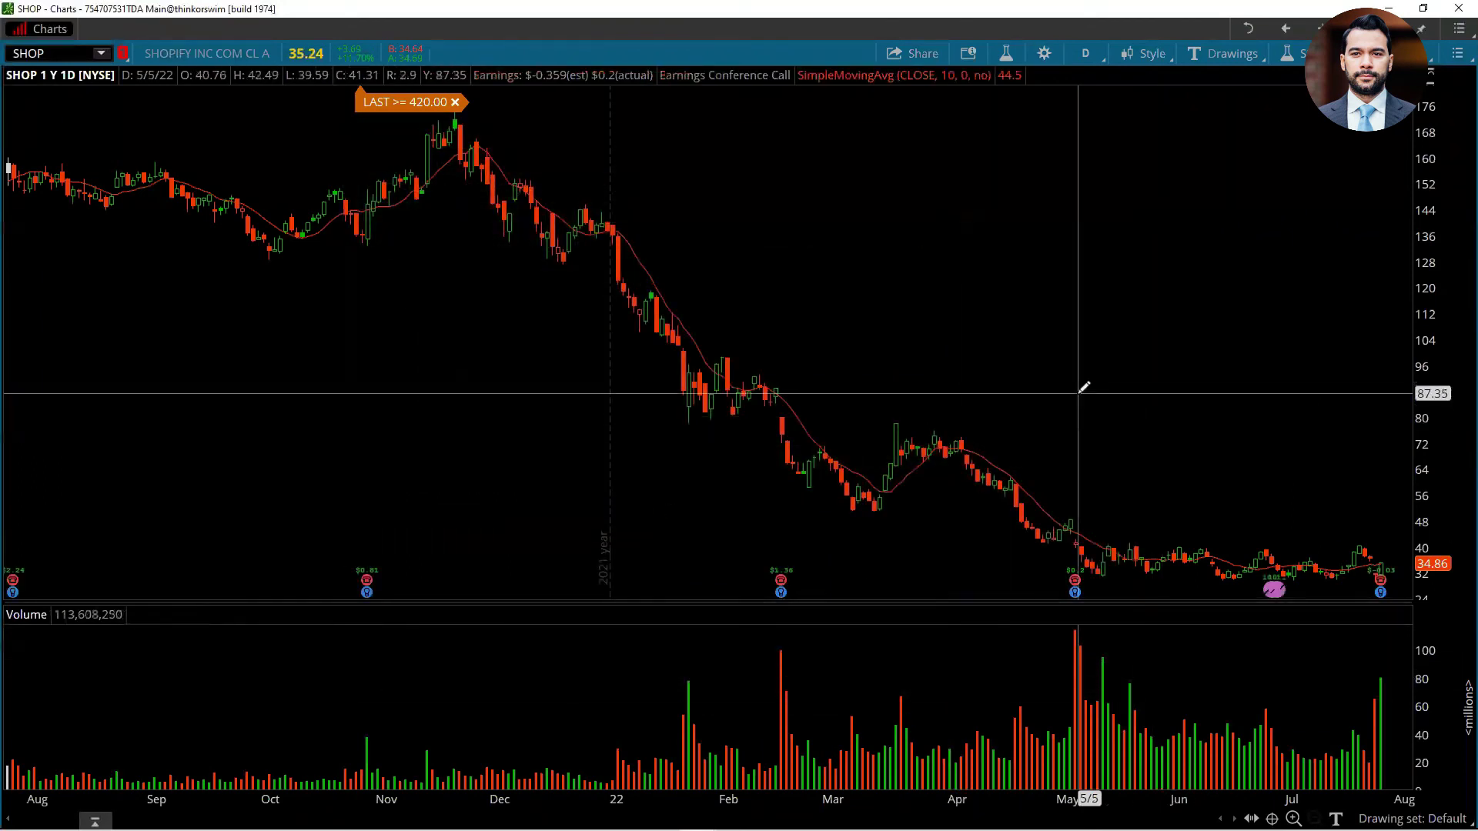
{"action": "scroll", "coordinate": [1086, 385], "scroll_direction": "up", "scroll_amount": 5}
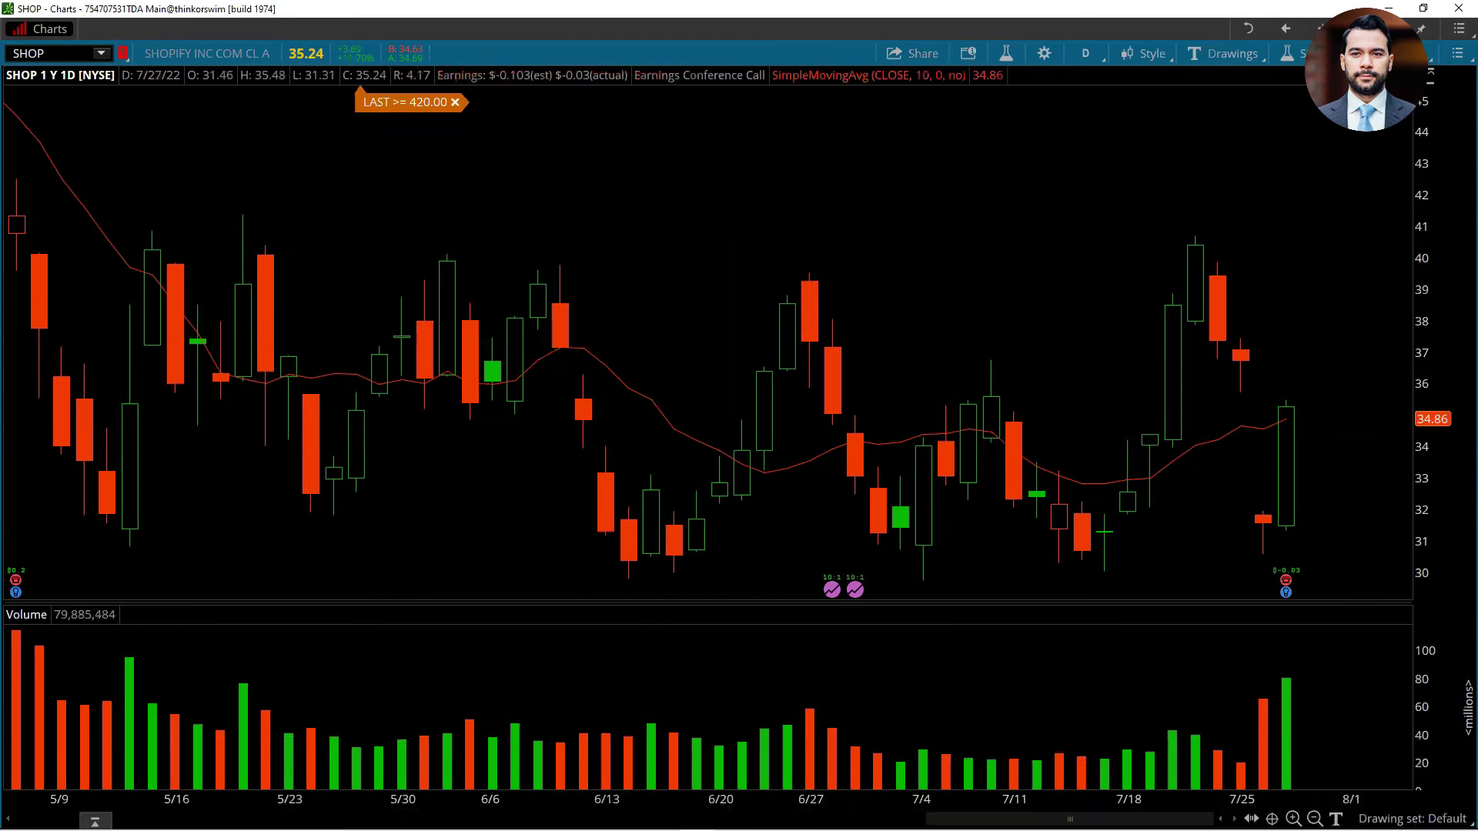
{"action": "scroll", "coordinate": [708, 338], "scroll_direction": "down", "scroll_amount": 5}
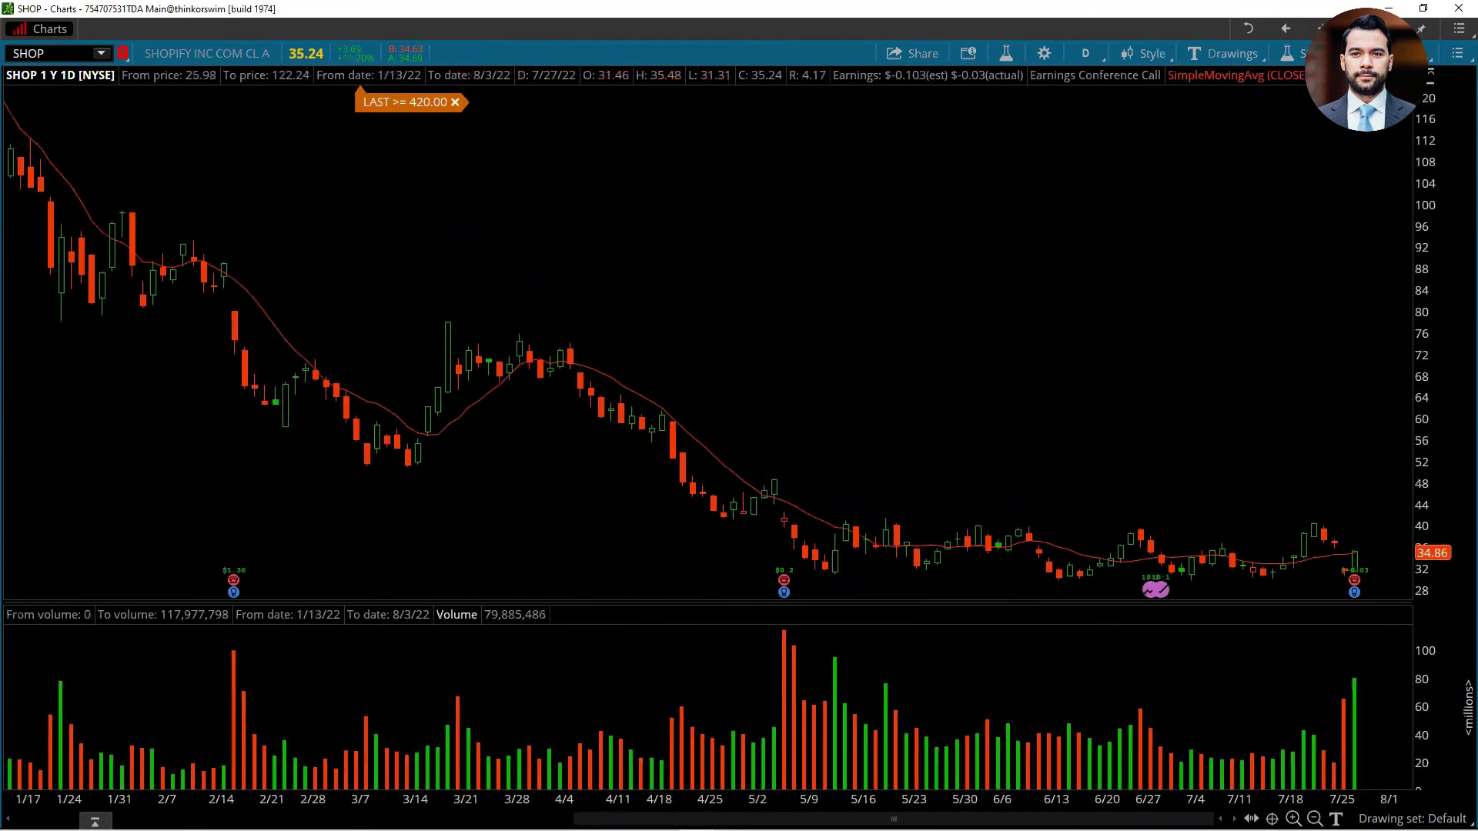
{"action": "scroll", "coordinate": [708, 338], "scroll_direction": "up", "scroll_amount": 1}
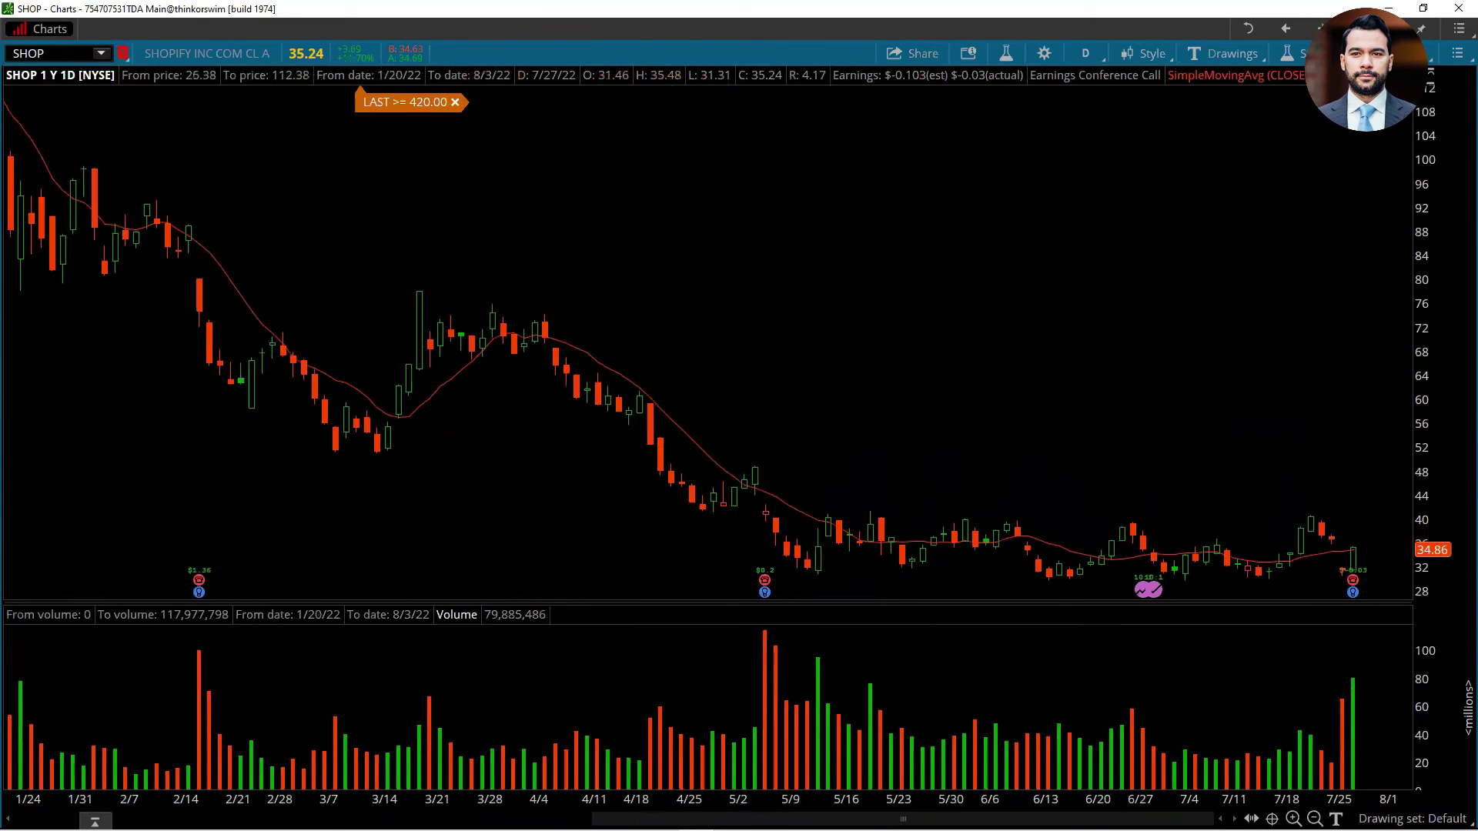
{"action": "scroll", "coordinate": [709, 339], "scroll_direction": "up", "scroll_amount": 3}
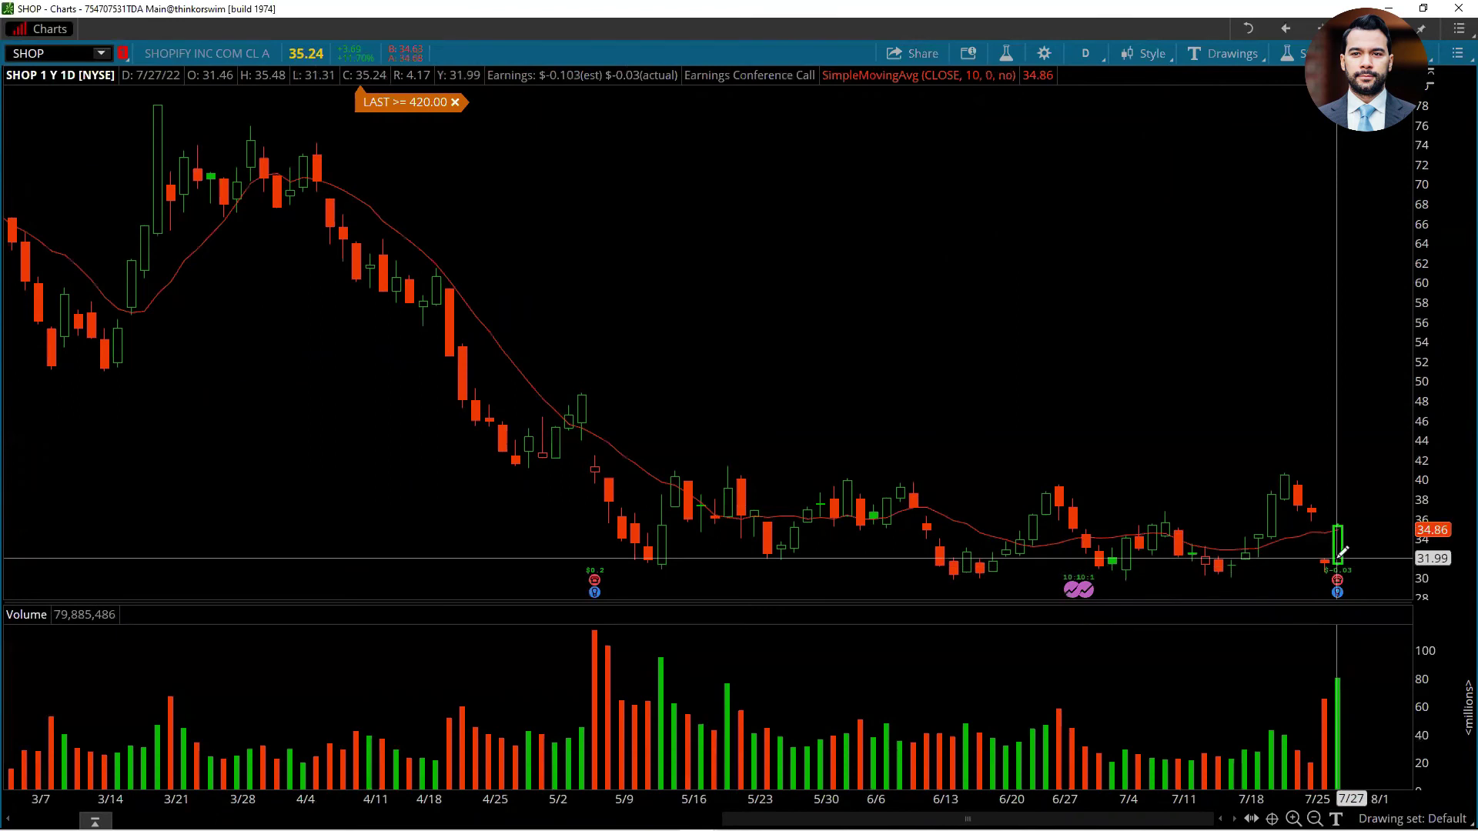
{"action": "scroll", "coordinate": [1118, 531], "scroll_direction": "up", "scroll_amount": 5}
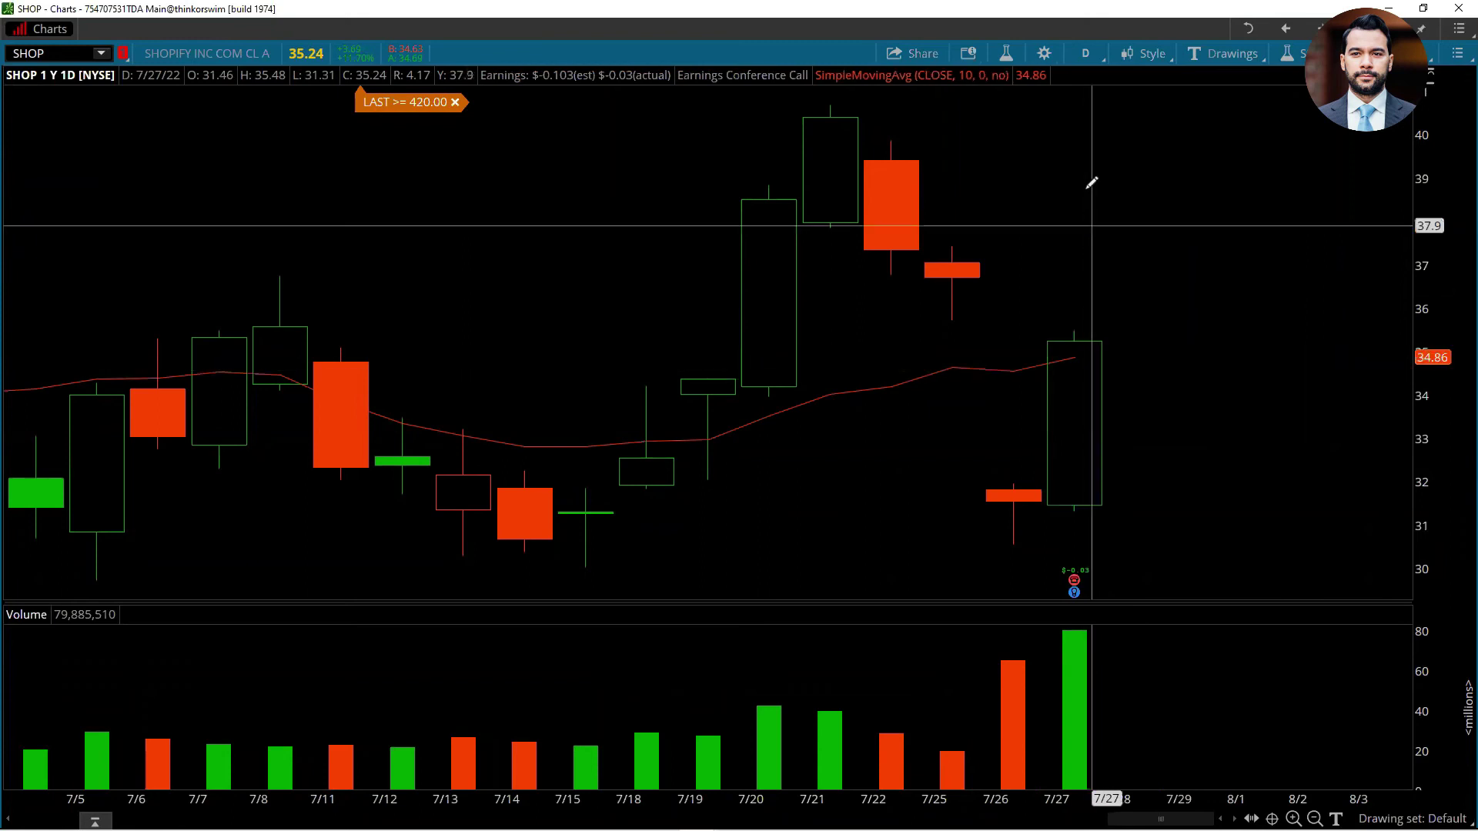
Switch the SHOP chart to 15 D : 2h and arrow Wednesday's tall green volume bar.
{"action": "left_click", "coordinate": [1086, 56]}
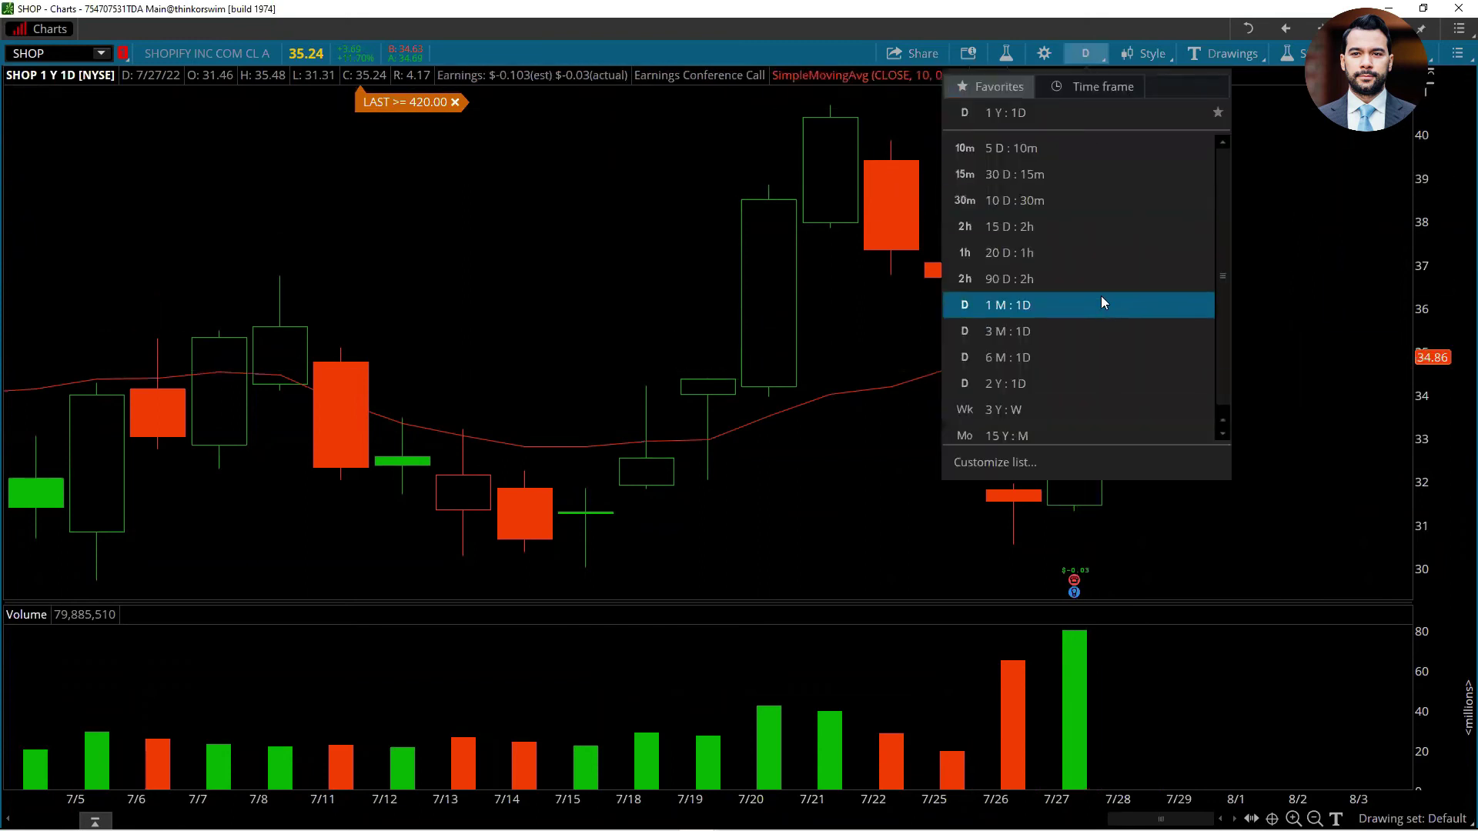
{"action": "left_click", "coordinate": [1093, 226]}
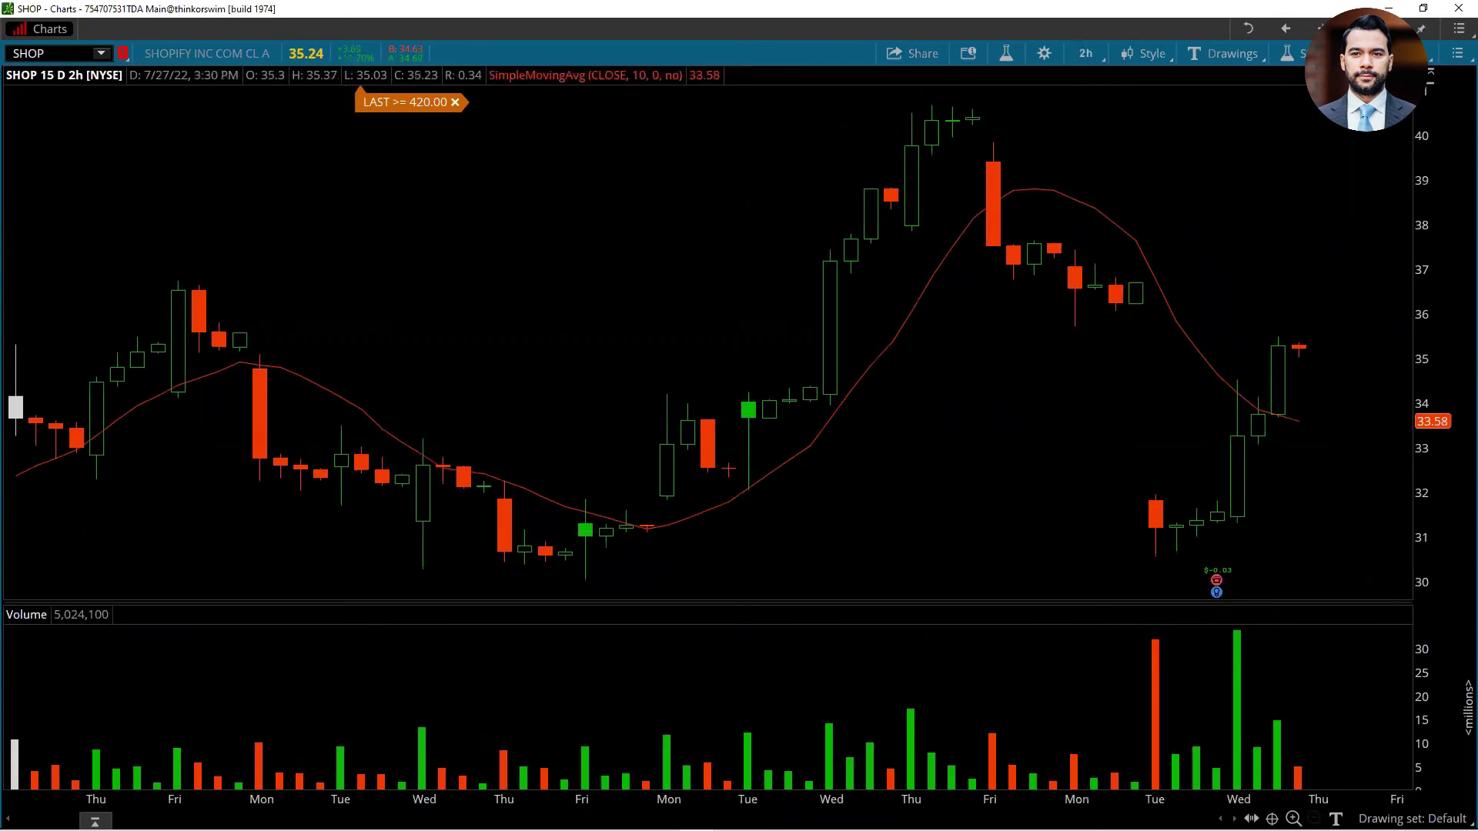
{"action": "left_click_drag", "start_coordinate": [1260, 660], "coordinate": [1277, 653]}
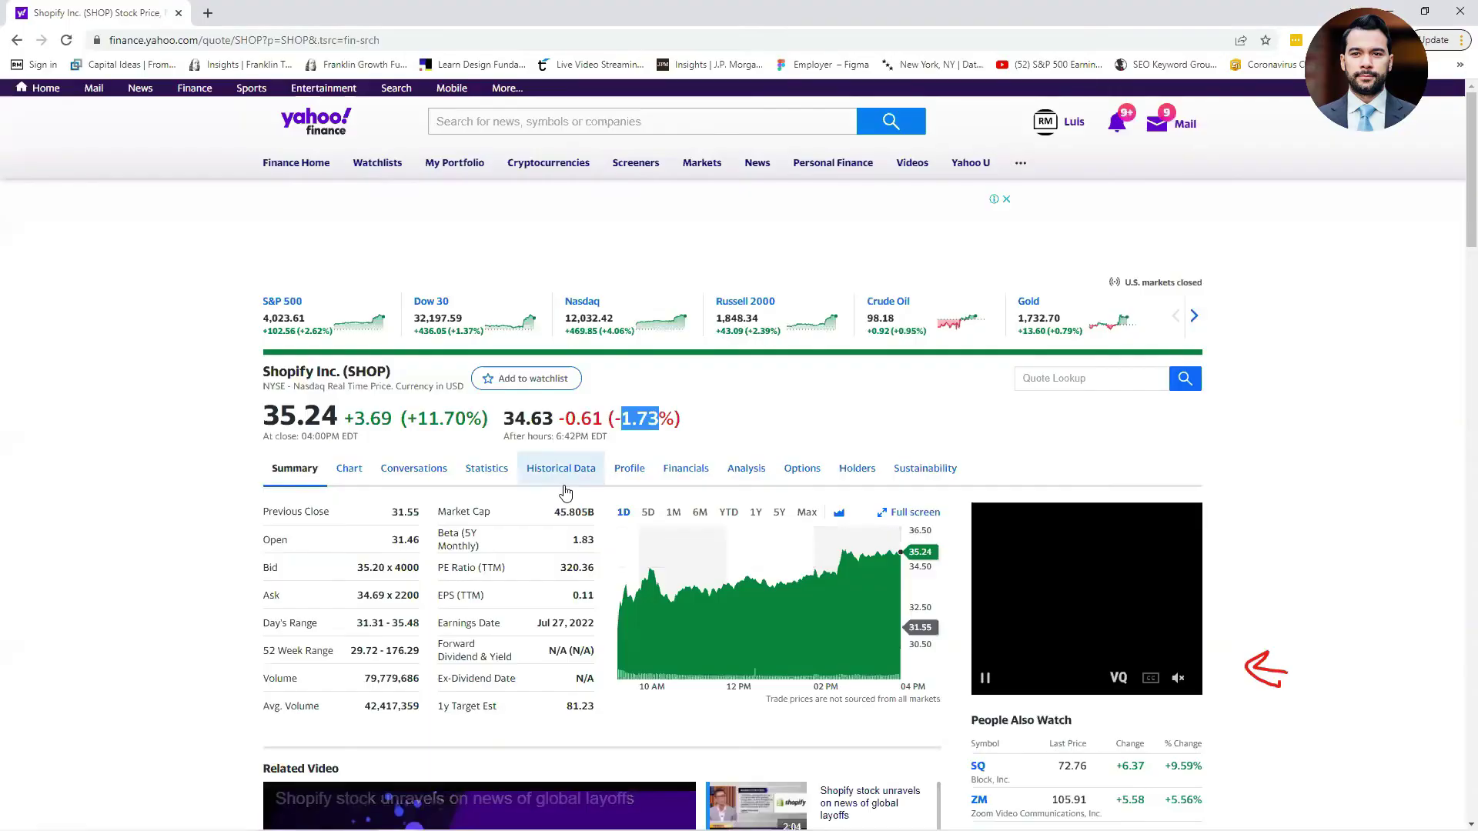
{"action": "scroll", "coordinate": [563, 485], "scroll_direction": "down", "scroll_amount": 12}
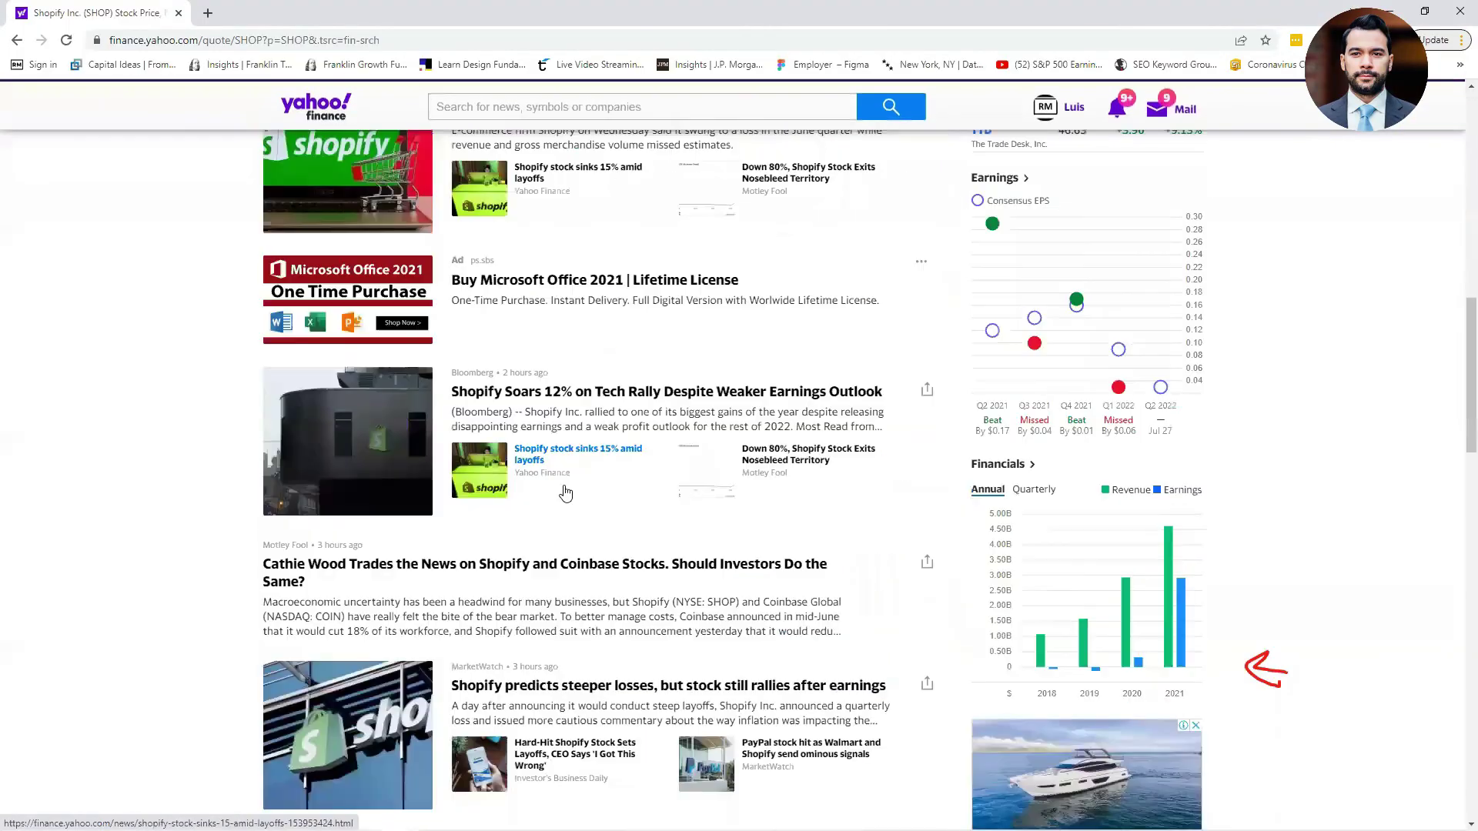
Mark in red the 'Shopify Rebounds… June Quarter Loss' and 'Shopify Soars 12%… Despite Weaker Earnings' headlines.
{"action": "scroll", "coordinate": [563, 485], "scroll_direction": "up", "scroll_amount": 4}
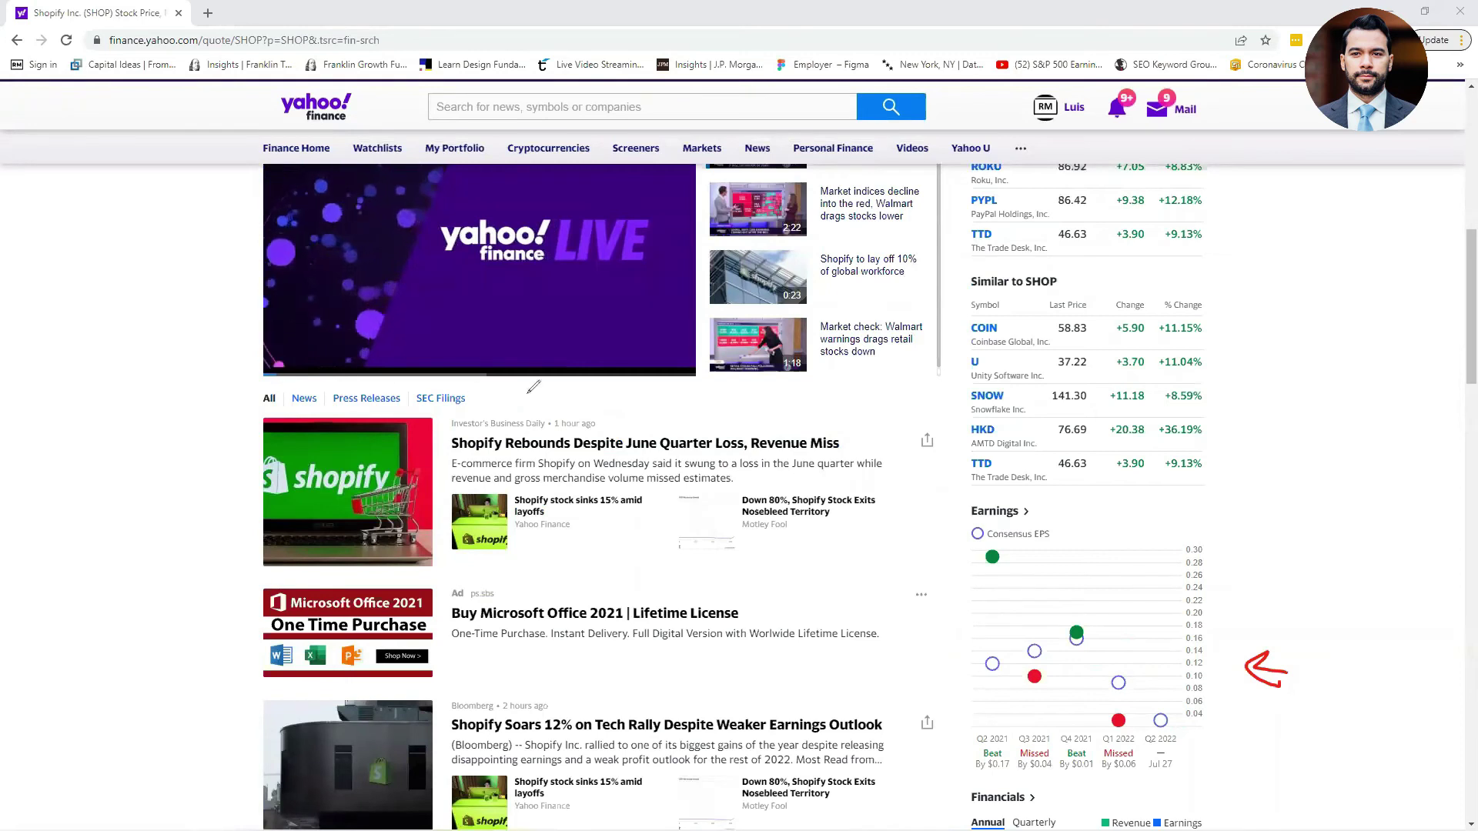
{"action": "mouse_move", "coordinate": [845, 416]}
{"action": "left_mouse_down"}
{"action": "mouse_move", "coordinate": [497, 406]}
{"action": "mouse_move", "coordinate": [754, 481]}
{"action": "mouse_move", "coordinate": [845, 430]}
{"action": "left_mouse_up"}
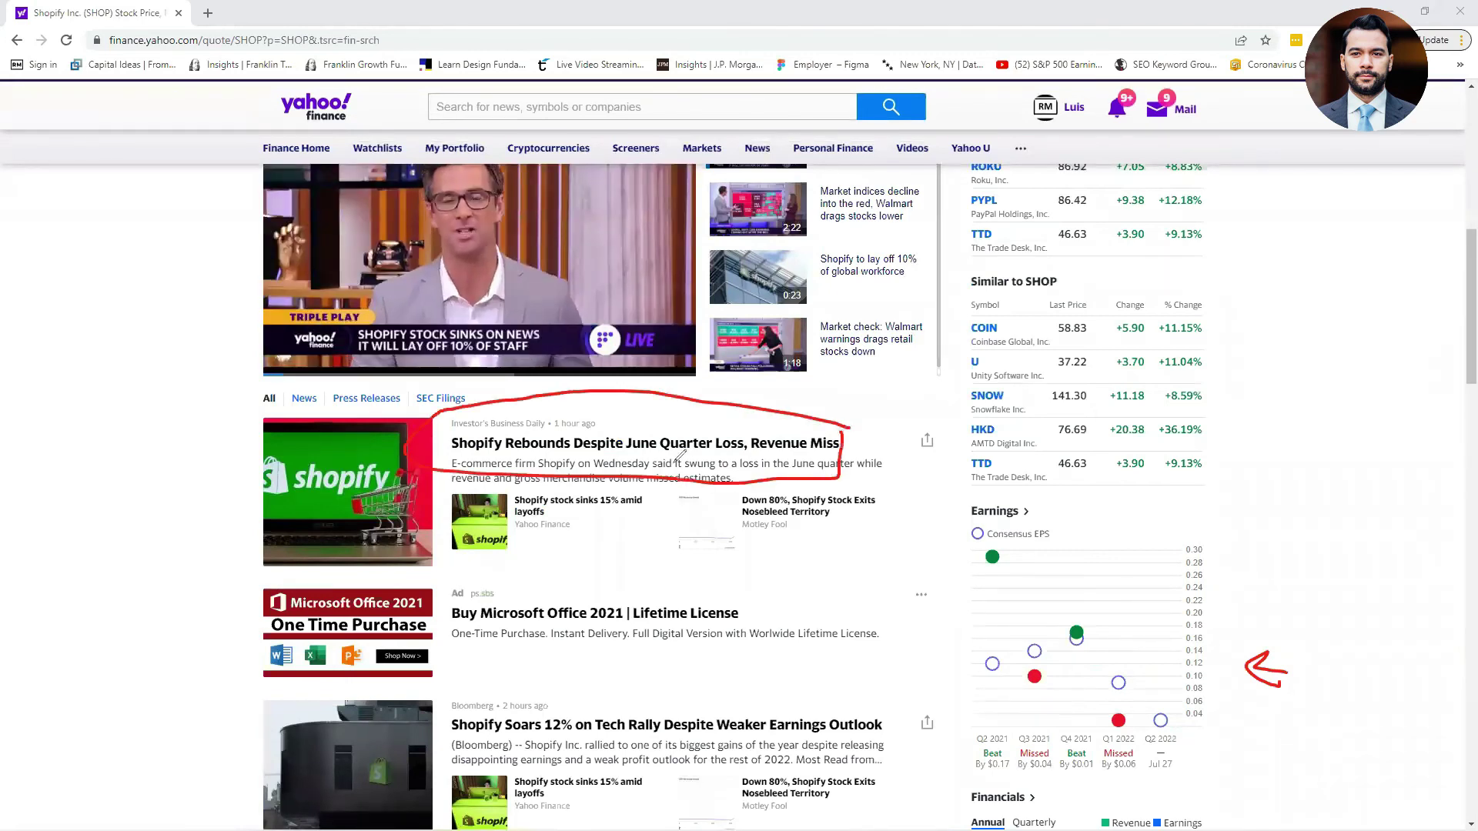
{"action": "mouse_move", "coordinate": [628, 460]}
{"action": "left_mouse_down"}
{"action": "mouse_move", "coordinate": [808, 462]}
{"action": "mouse_move", "coordinate": [856, 439]}
{"action": "left_mouse_up"}
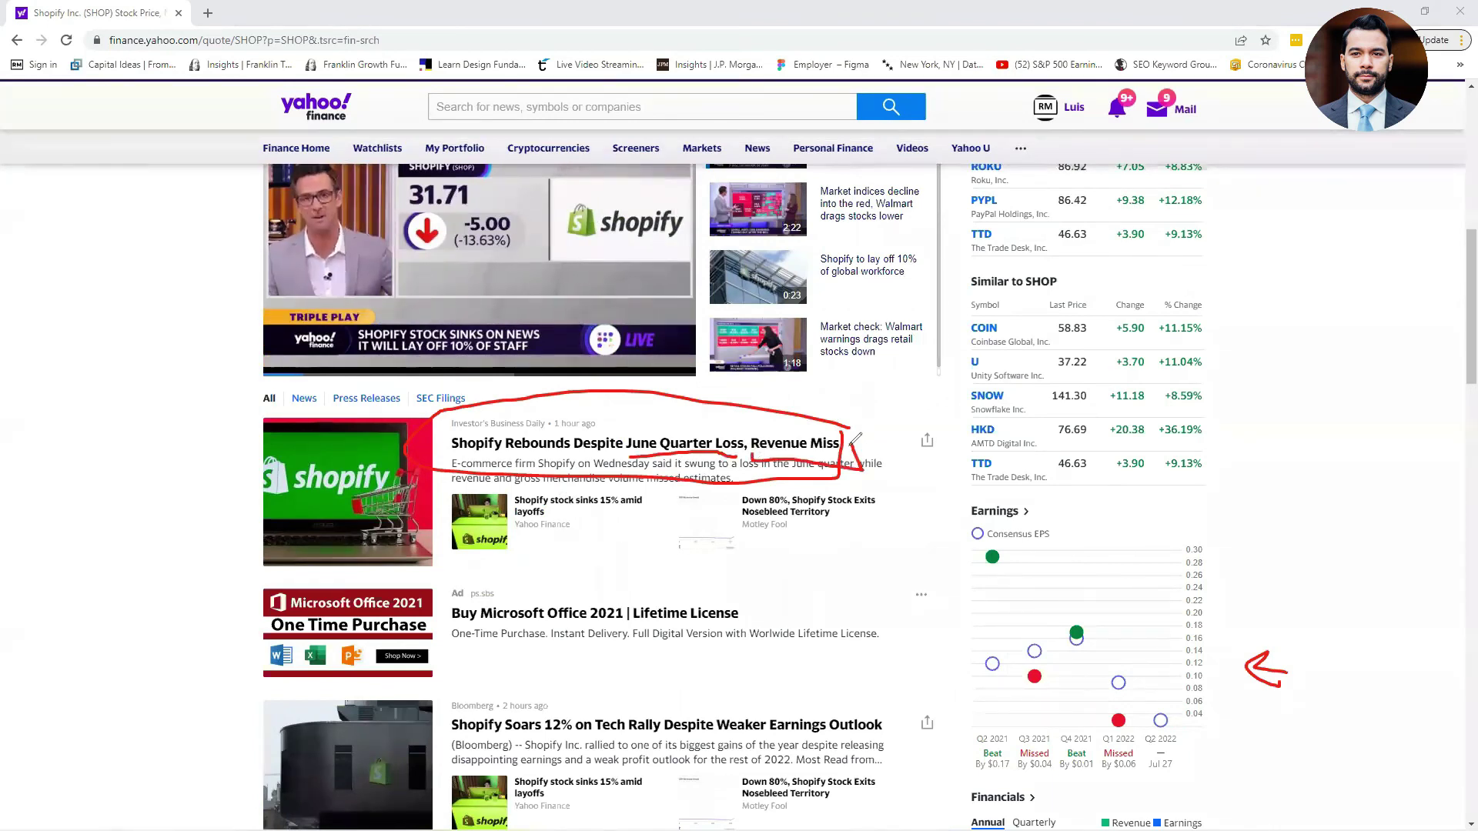
{"action": "mouse_move", "coordinate": [860, 691]}
{"action": "left_mouse_down"}
{"action": "mouse_move", "coordinate": [435, 727]}
{"action": "mouse_move", "coordinate": [693, 751]}
{"action": "mouse_move", "coordinate": [827, 692]}
{"action": "left_mouse_up"}
{"action": "left_click_drag", "start_coordinate": [526, 744], "coordinate": [579, 744]}
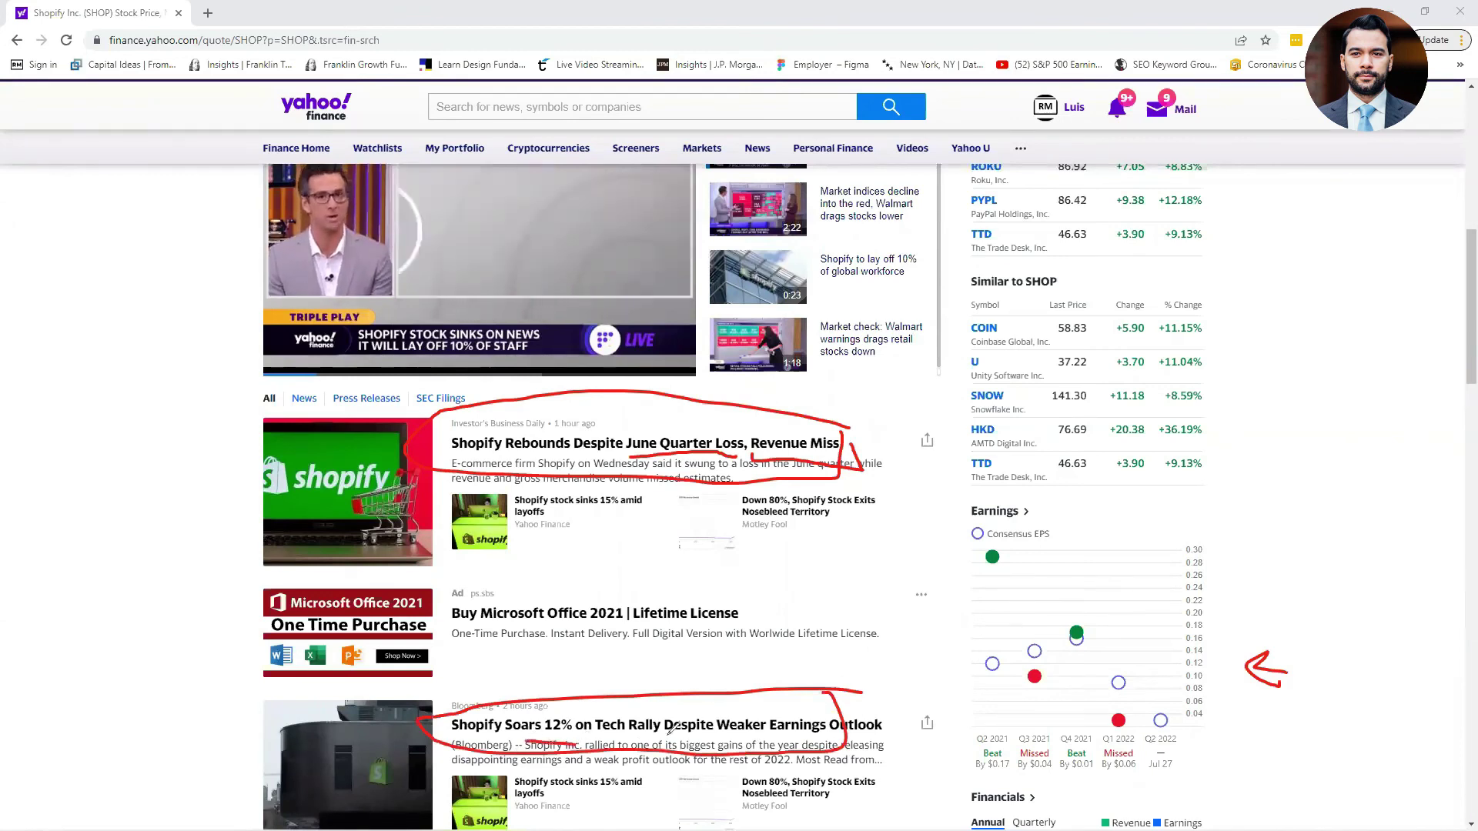
{"action": "left_click_drag", "start_coordinate": [687, 729], "coordinate": [847, 754]}
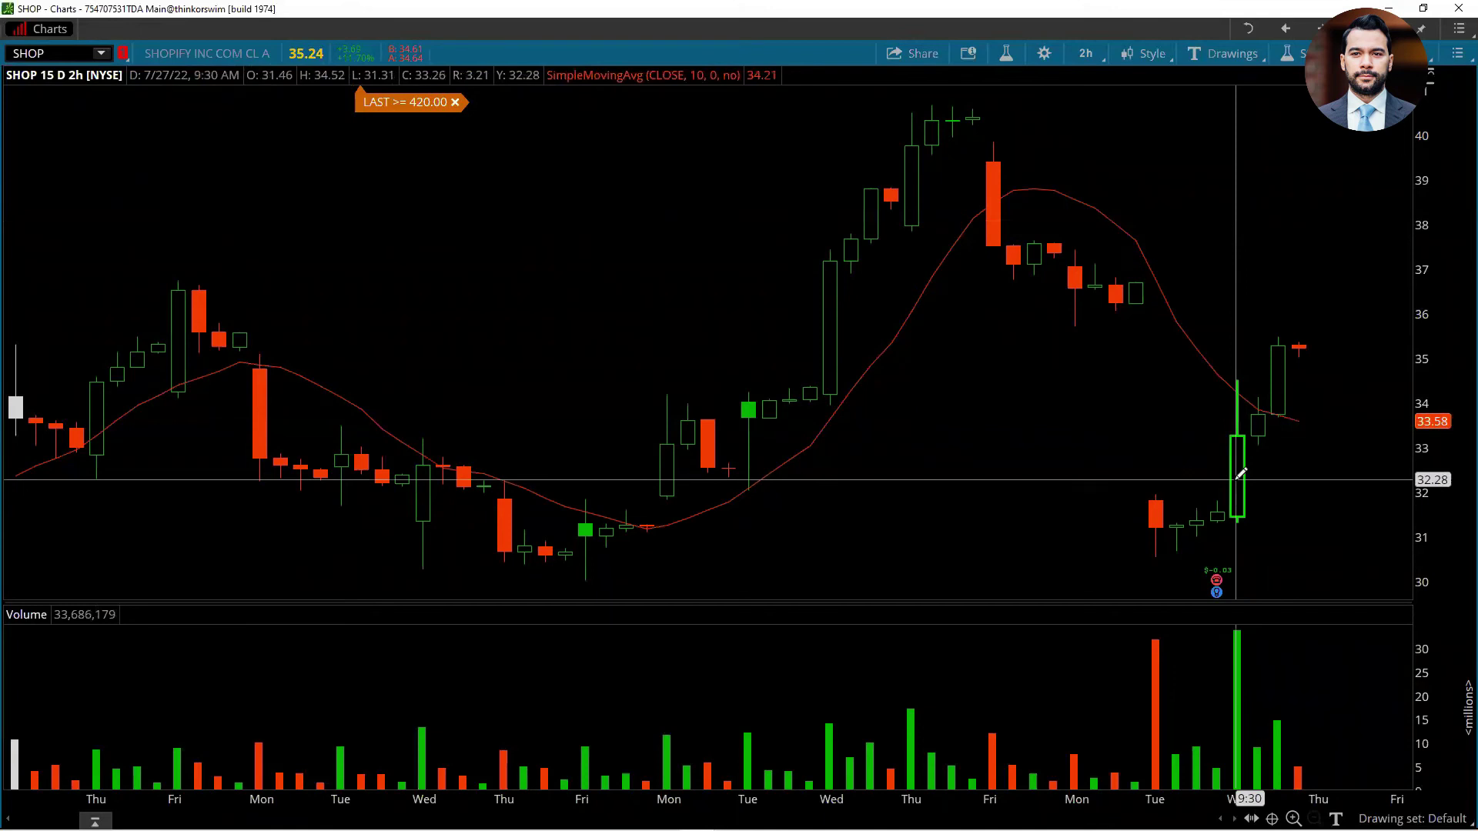
Return the SHOP chart to 1 Y : 1D and zoom to show late January through July.
{"action": "left_click", "coordinate": [1085, 53]}
{"action": "left_click", "coordinate": [1089, 357]}
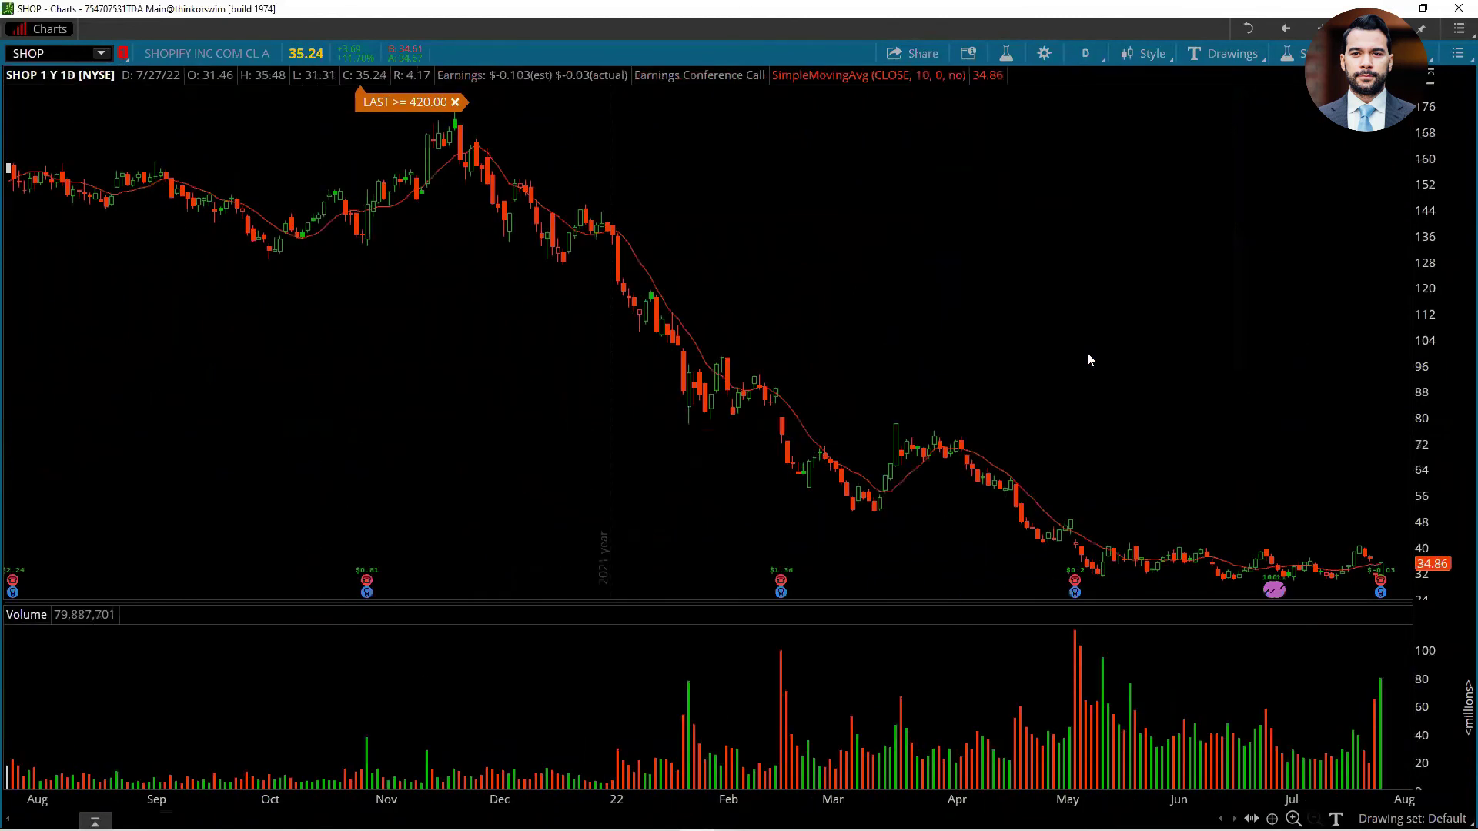
{"action": "left_click_drag", "start_coordinate": [1091, 437], "coordinate": [1393, 482]}
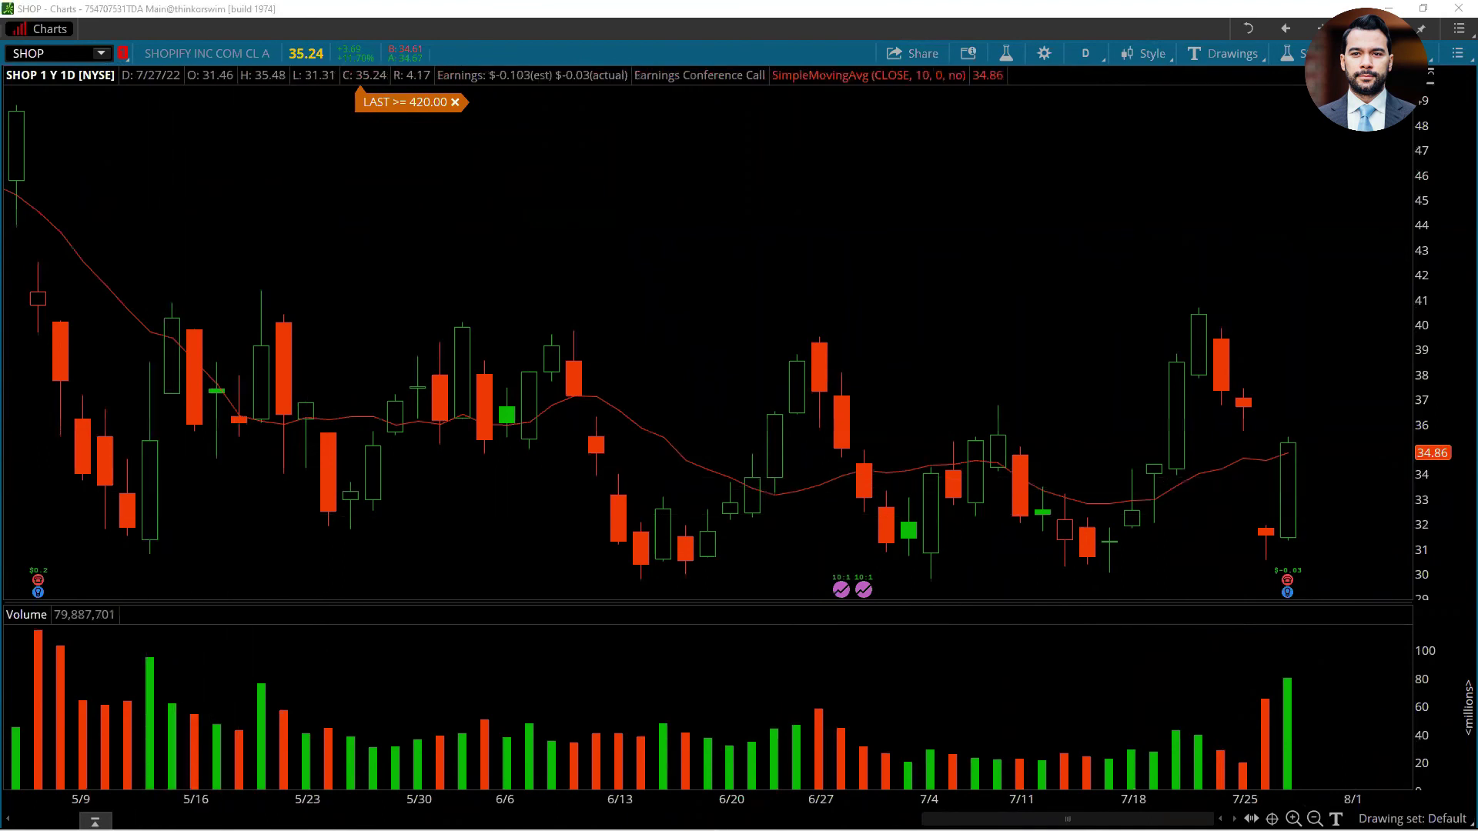
{"action": "scroll", "coordinate": [708, 339], "scroll_direction": "down", "scroll_amount": 3}
{"action": "left_click_drag", "start_coordinate": [739, 801], "coordinate": [686, 800]}
{"action": "scroll", "coordinate": [685, 801], "scroll_direction": "up", "scroll_amount": 3}
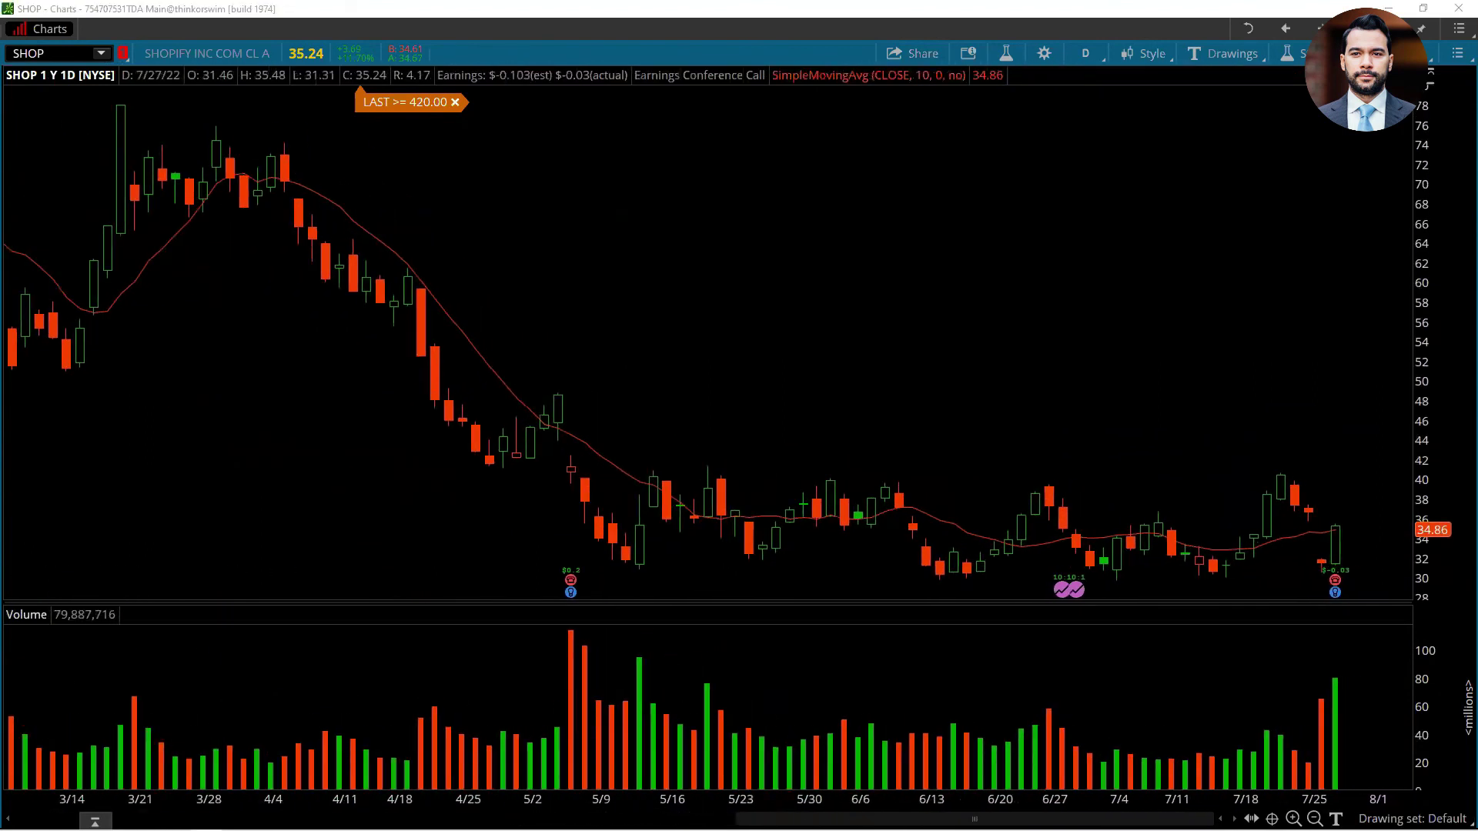
Arrow the 5/12 and 7/27 bars, clear the drawings, and switch to 15 Y : M.
{"action": "mouse_move", "coordinate": [681, 664]}
{"action": "left_mouse_down"}
{"action": "mouse_move", "coordinate": [650, 669]}
{"action": "mouse_move", "coordinate": [674, 675]}
{"action": "left_mouse_up"}
{"action": "left_click_drag", "start_coordinate": [614, 578], "coordinate": [667, 582]}
{"action": "mouse_move", "coordinate": [1264, 681]}
{"action": "left_mouse_down"}
{"action": "mouse_move", "coordinate": [1332, 677]}
{"action": "mouse_move", "coordinate": [1326, 697]}
{"action": "left_mouse_up"}
{"action": "mouse_move", "coordinate": [1378, 597]}
{"action": "left_mouse_down"}
{"action": "mouse_move", "coordinate": [1354, 573]}
{"action": "mouse_move", "coordinate": [1344, 583]}
{"action": "mouse_move", "coordinate": [1377, 589]}
{"action": "left_mouse_up"}
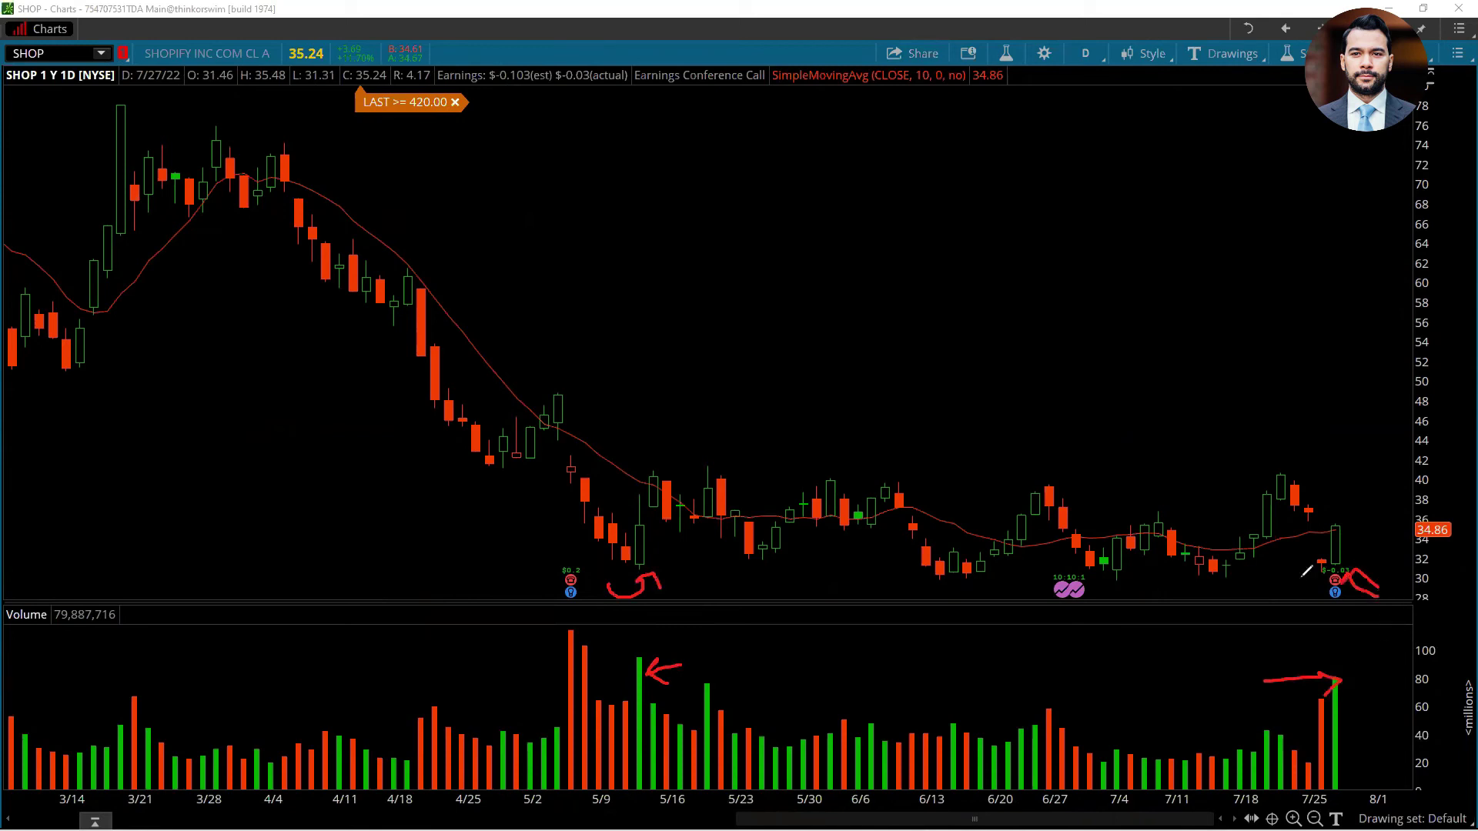
{"action": "key", "text": "e"}
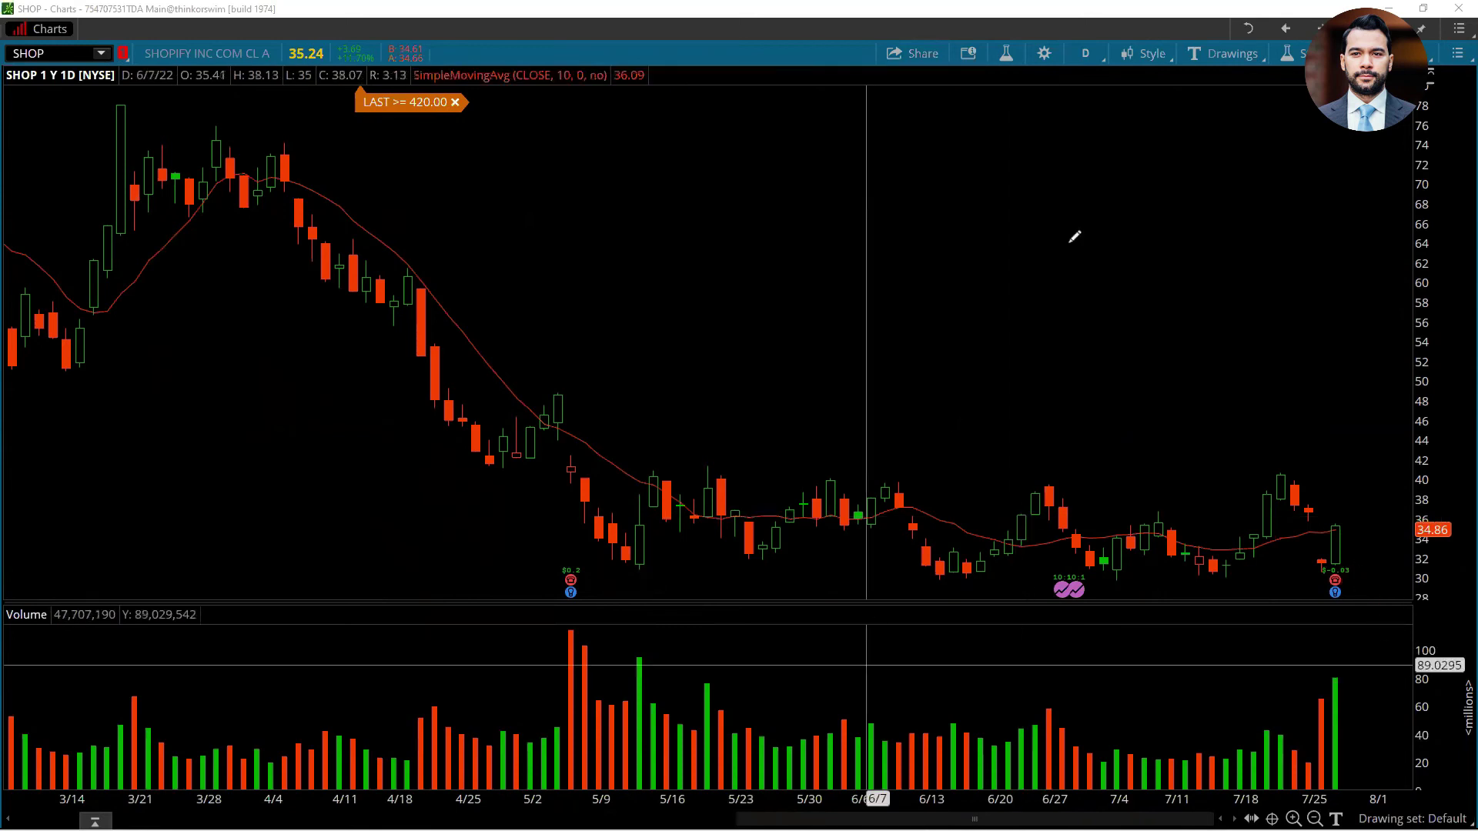
{"action": "left_click", "coordinate": [1087, 54]}
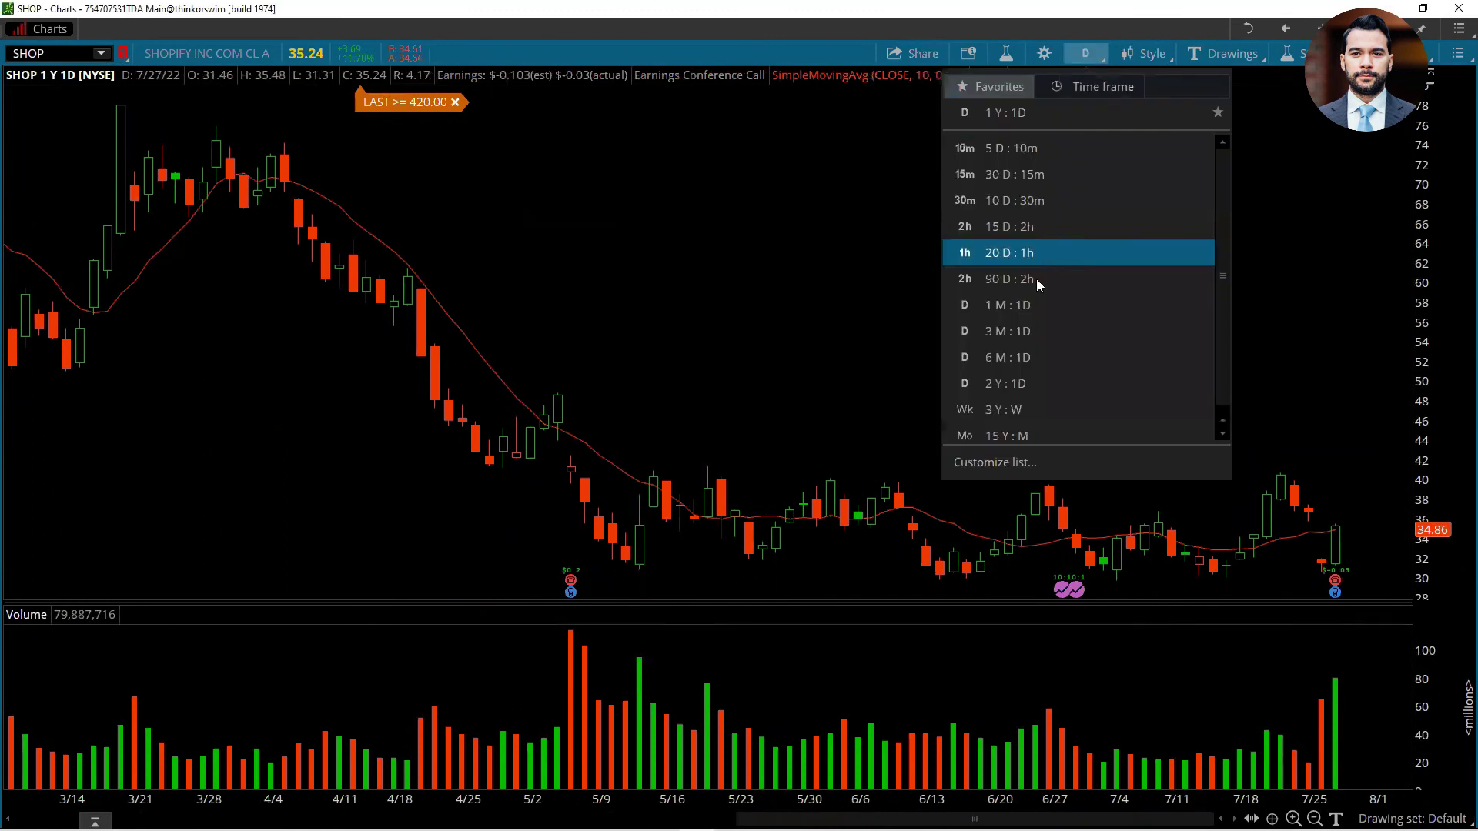
{"action": "left_click", "coordinate": [1070, 430]}
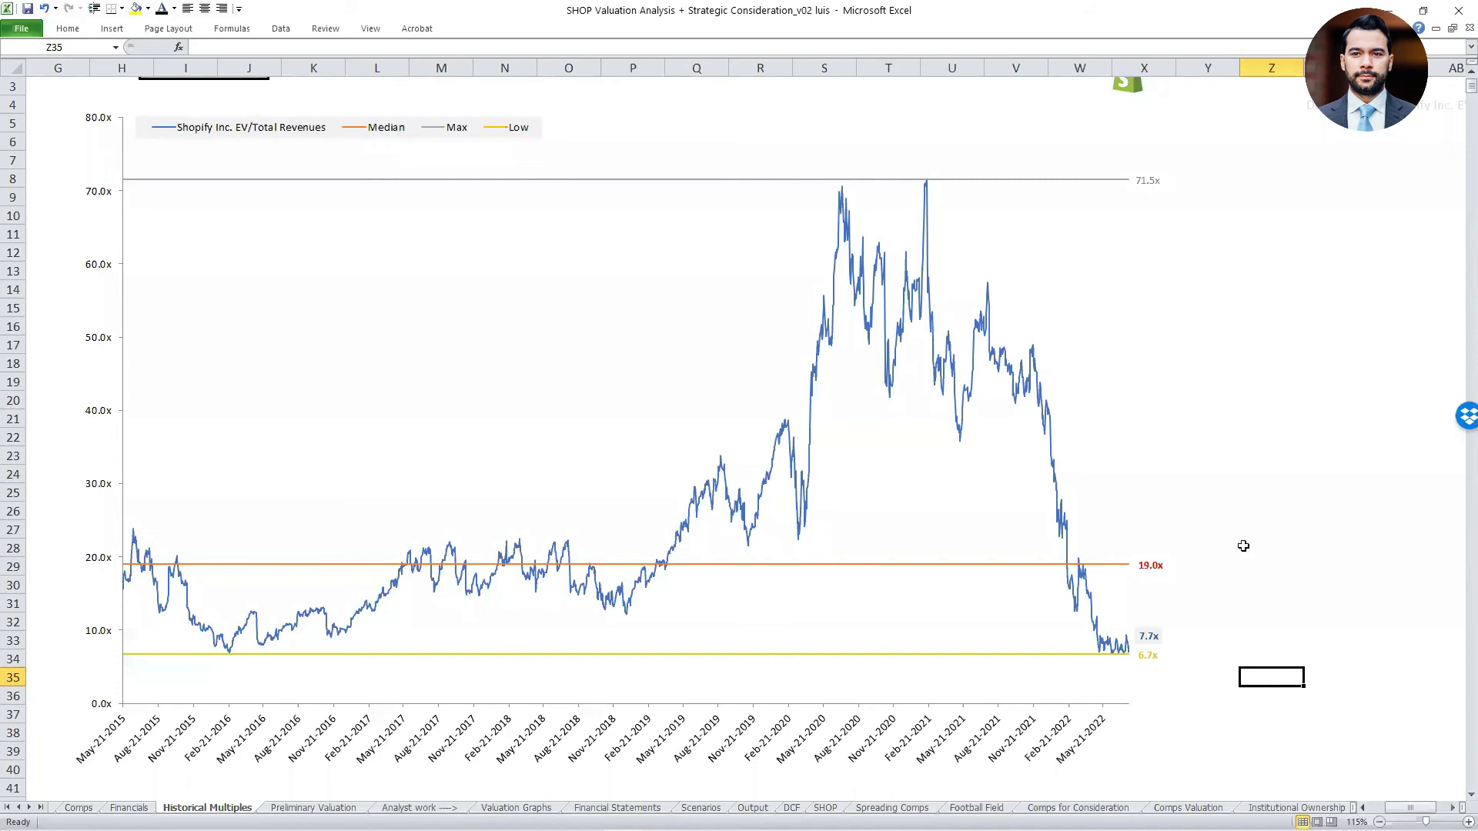
Select cell Z28 beside the valuation chart and check neighbouring cells along row 28.
{"action": "left_click", "coordinate": [1245, 543]}
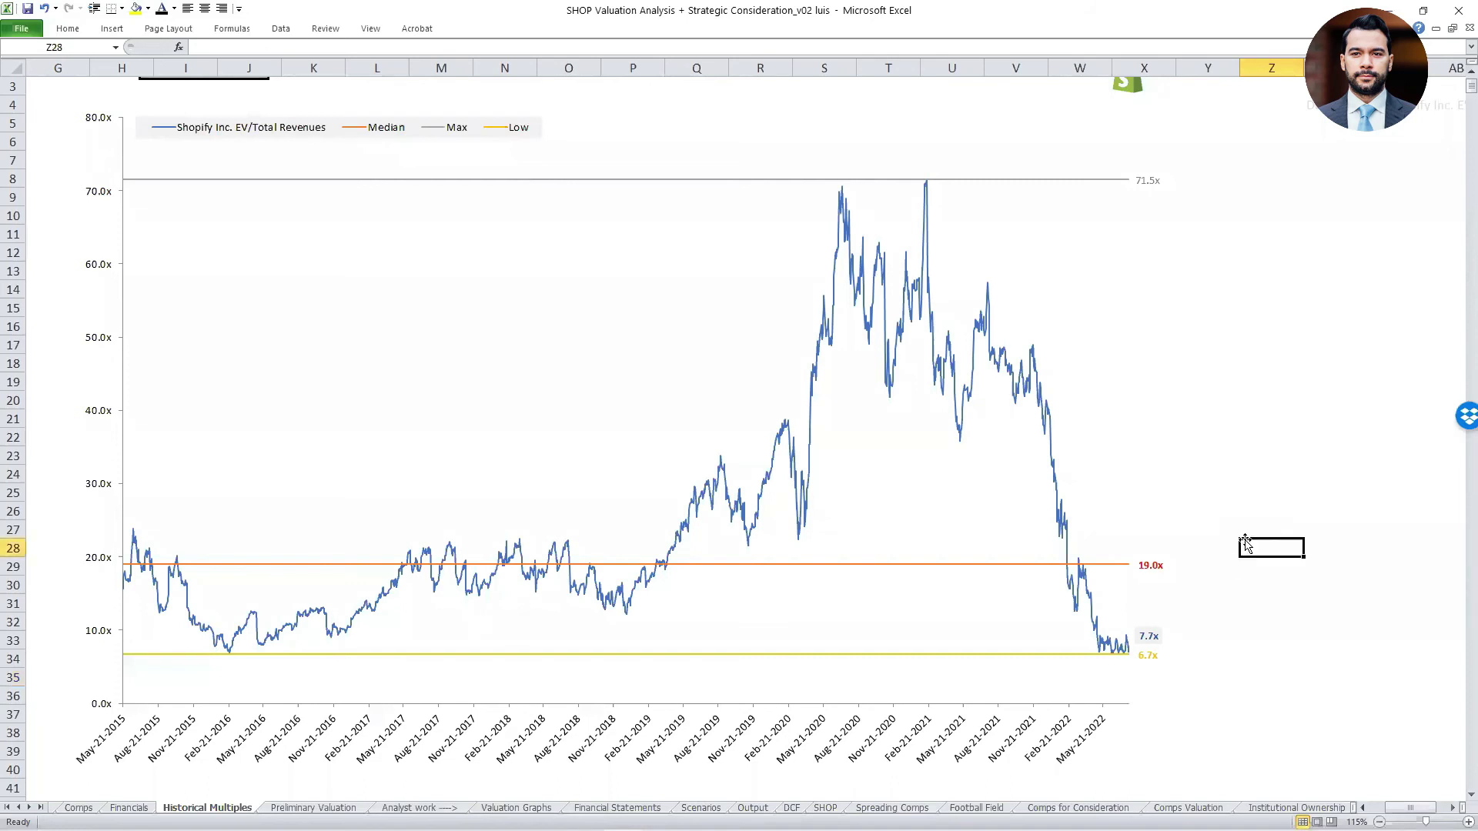
{"action": "key", "text": "Home"}
{"action": "key", "text": "Right"}
{"action": "key", "text": "Right"}
{"action": "key", "text": "Right"}
{"action": "key", "text": "Right"}
{"action": "key", "text": "Right"}
{"action": "key", "text": "Right"}
{"action": "key", "text": "Right"}
{"action": "key", "text": "Right"}
{"action": "key", "text": "Right"}
{"action": "key", "text": "Right"}
{"action": "key", "text": "Right"}
{"action": "key", "text": "Right"}
{"action": "key", "text": "Right"}
{"action": "key", "text": "Right"}
{"action": "key", "text": "Right"}
{"action": "key", "text": "Right"}
{"action": "key", "text": "Right"}
{"action": "key", "text": "Right"}
{"action": "key", "text": "Right"}
{"action": "key", "text": "Right"}
{"action": "key", "text": "Right"}
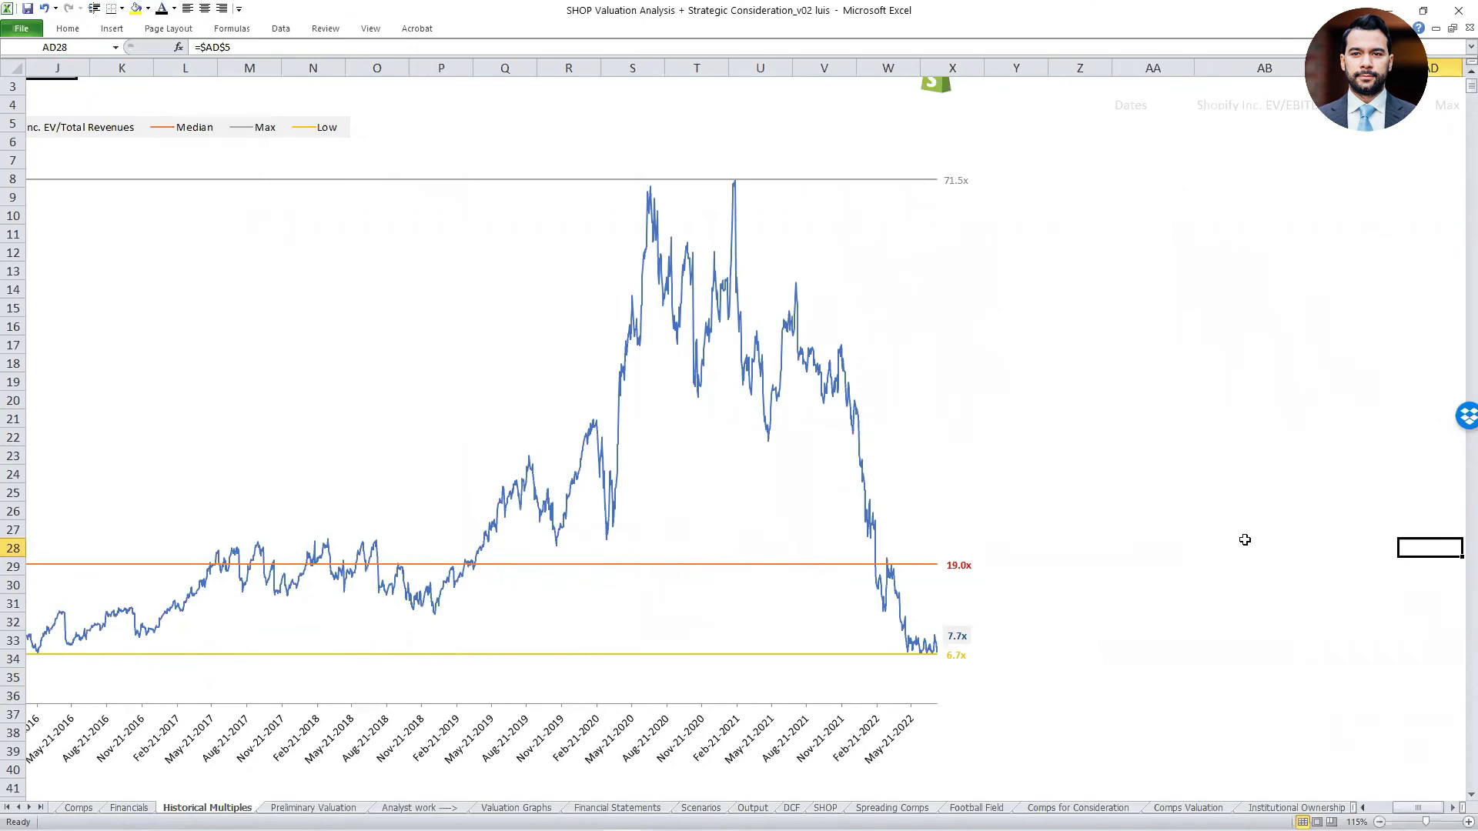
{"action": "key", "text": "Left"}
{"action": "key", "text": "Left"}
{"action": "key", "text": "Left"}
{"action": "key", "text": "Left"}
{"action": "key", "text": "Left"}
{"action": "key", "text": "Left"}
{"action": "key", "text": "Left"}
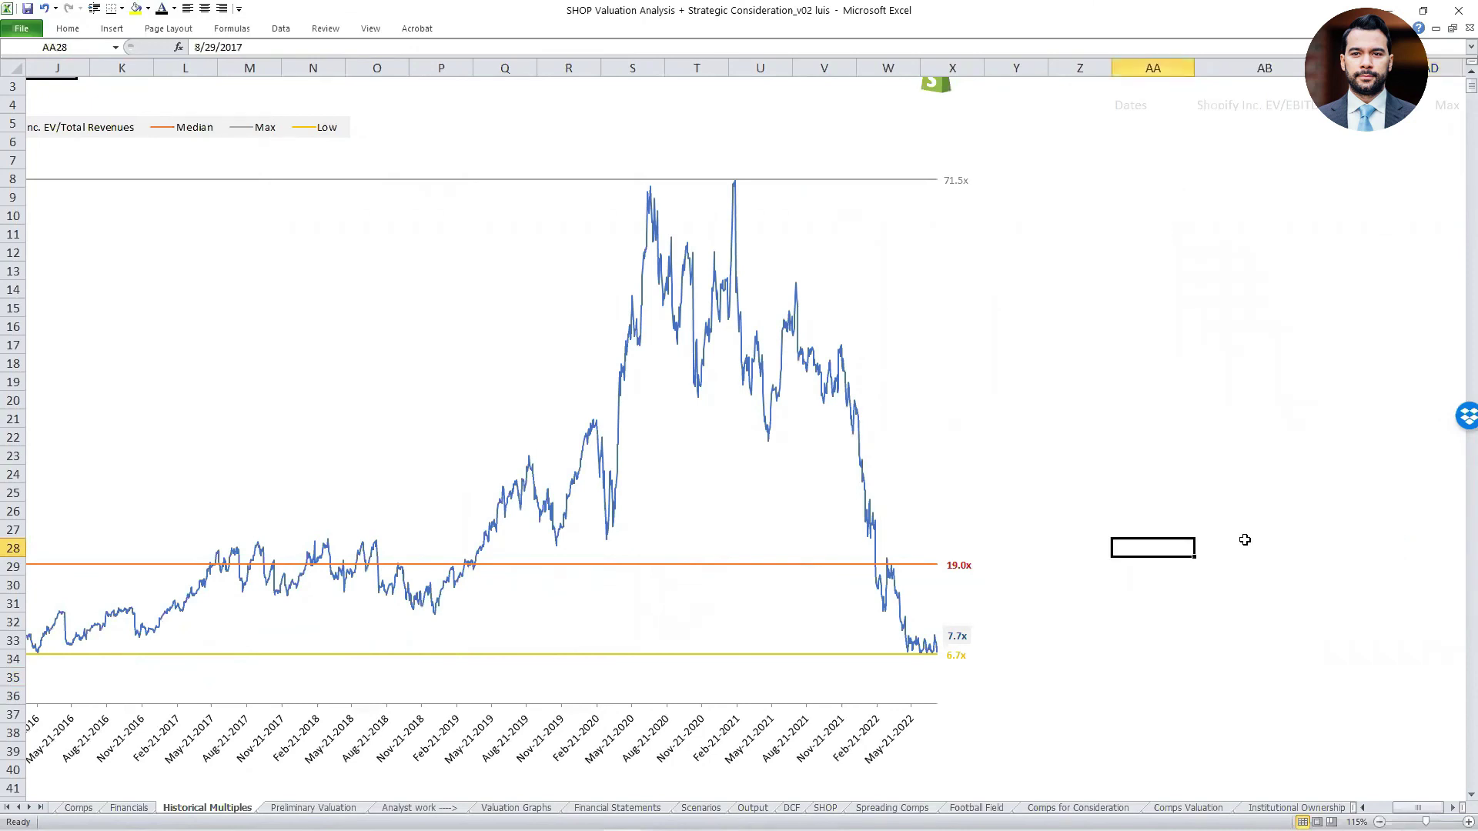
{"action": "key", "text": "Right"}
{"action": "key", "text": "Right"}
{"action": "key", "text": "Right"}
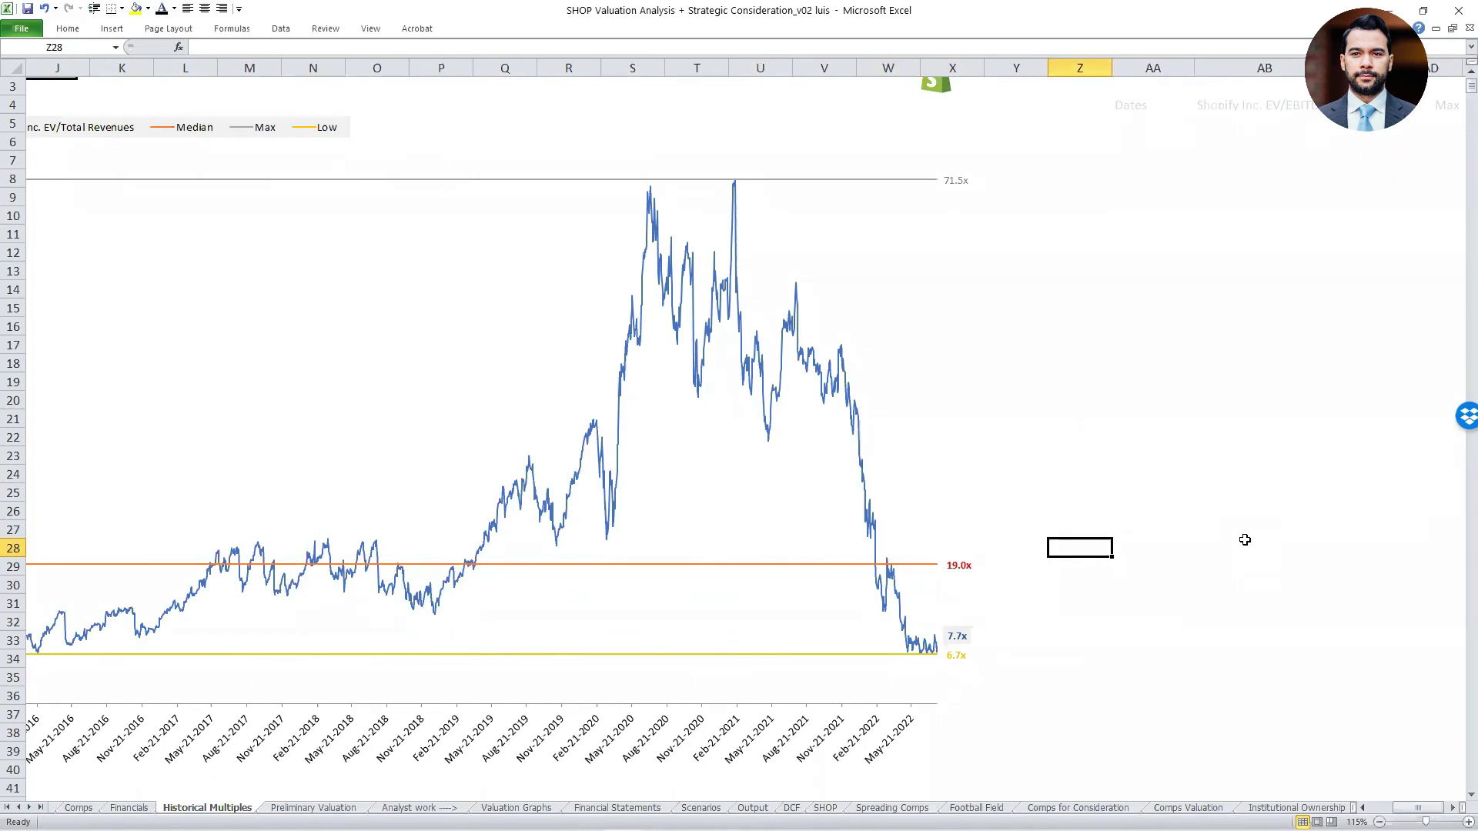
Check the 2024E Sales Multiple/Growth formula in I18 on Preliminary Valuation, then return to Valuation Graphs.
{"action": "key", "text": "ctrl+Page_Down"}
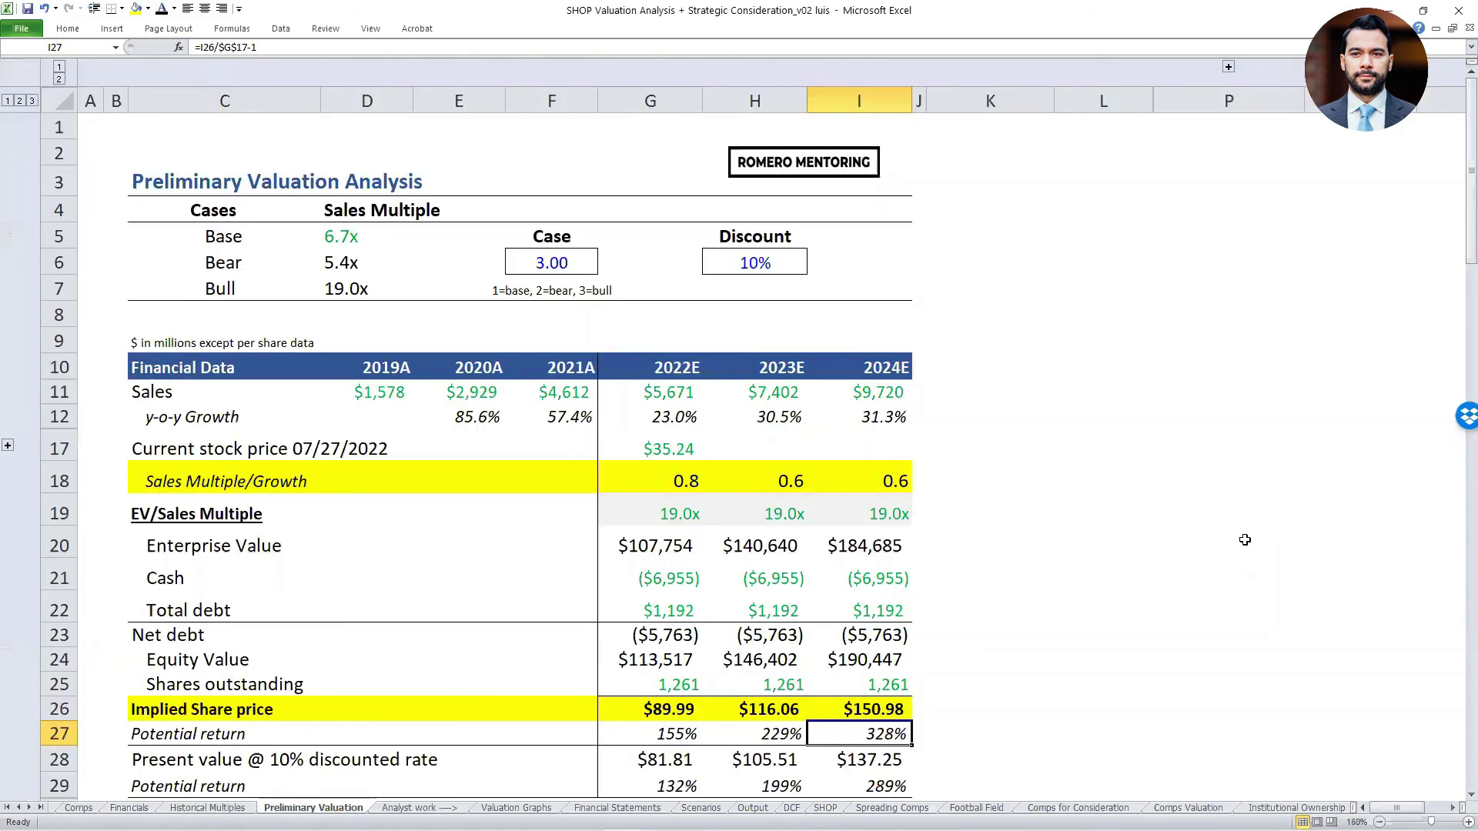
{"action": "key", "text": "ctrl+Up"}
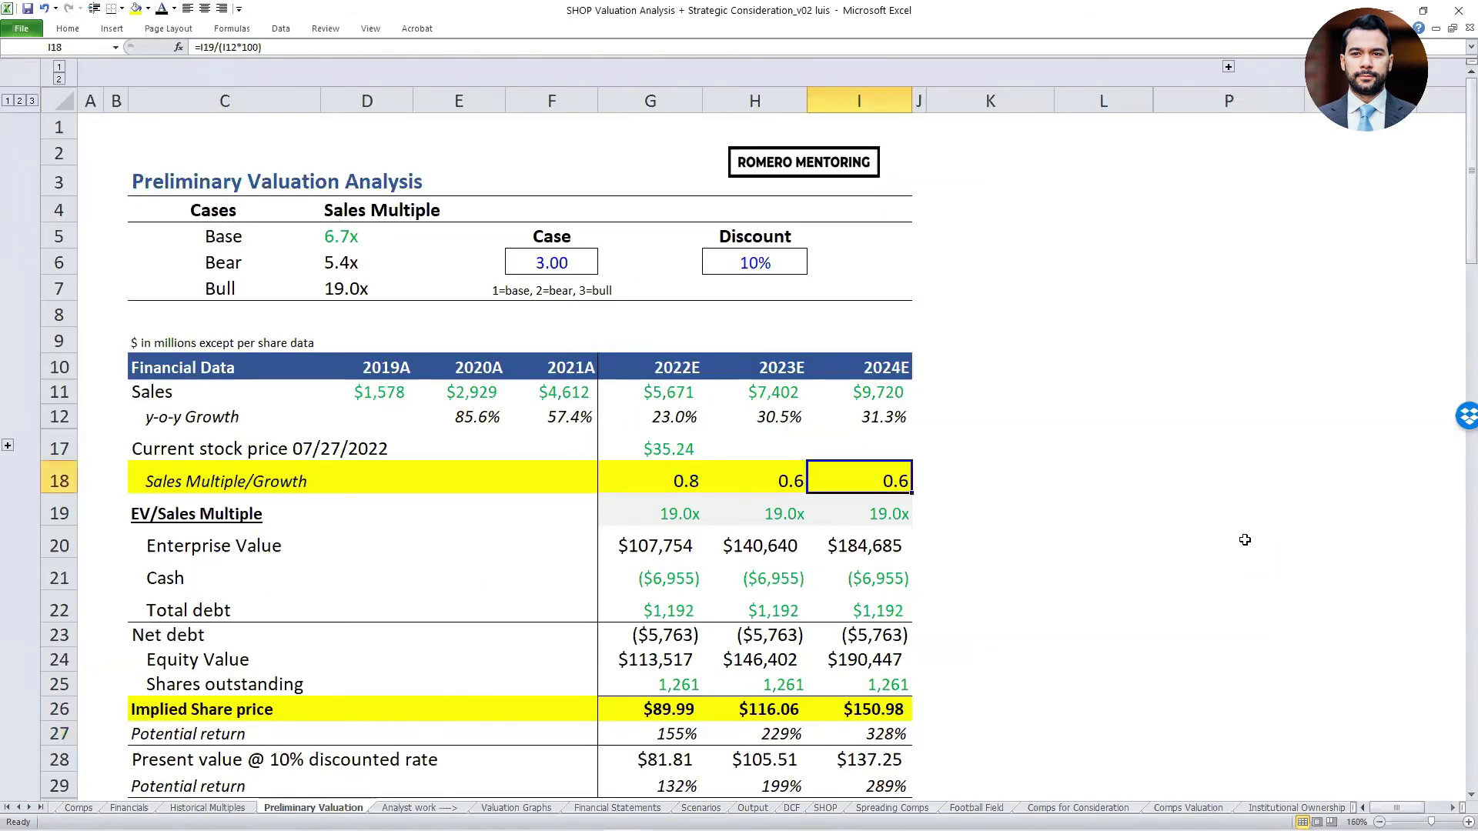
{"action": "scroll", "coordinate": [957, 488], "scroll_direction": "down", "scroll_amount": 4}
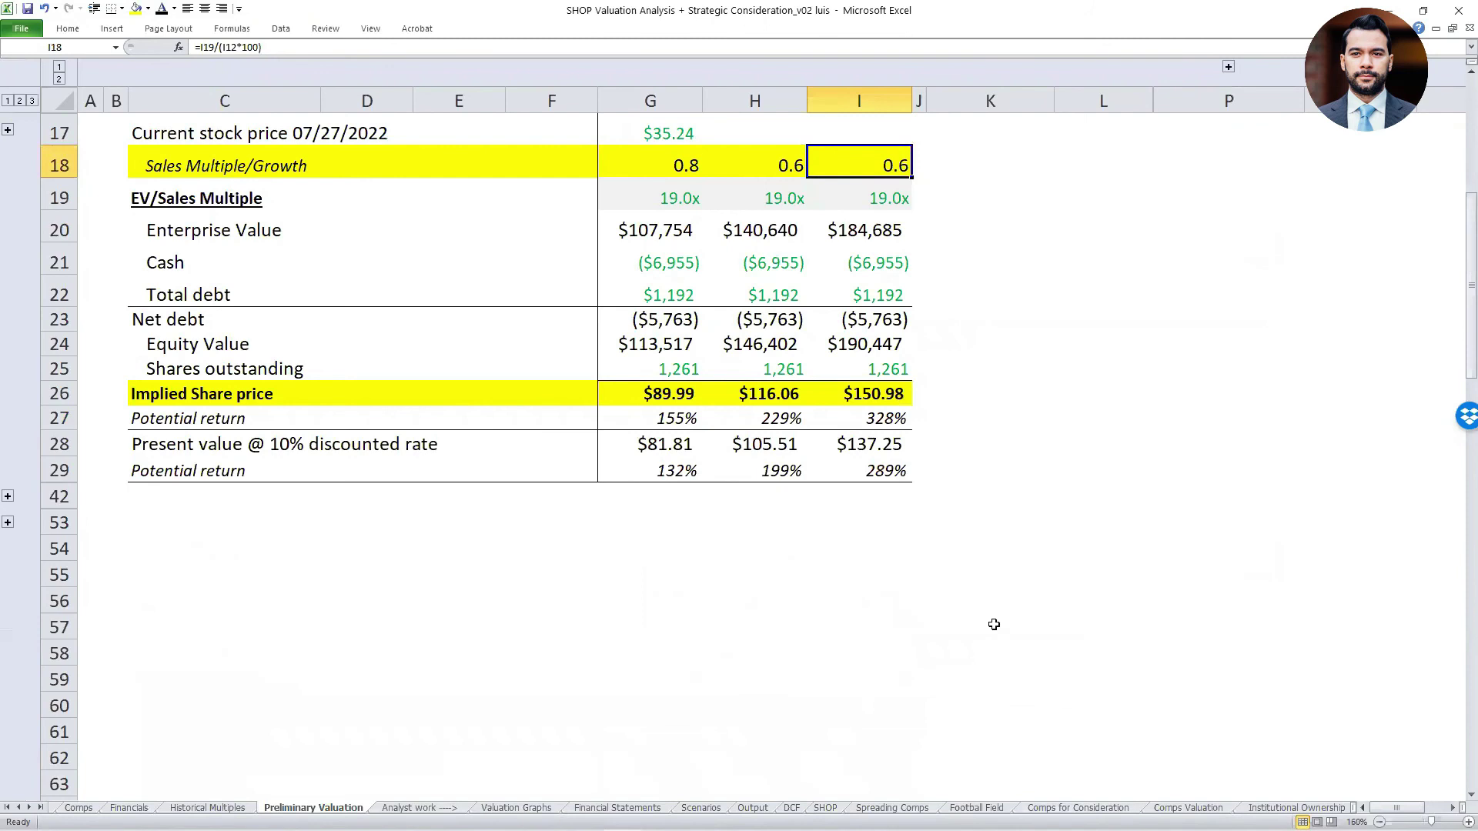
{"action": "scroll", "coordinate": [994, 624], "scroll_direction": "down", "scroll_amount": 4}
{"action": "key", "text": "ctrl+Page_Down"}
{"action": "key", "text": "ctrl+Page_Down"}
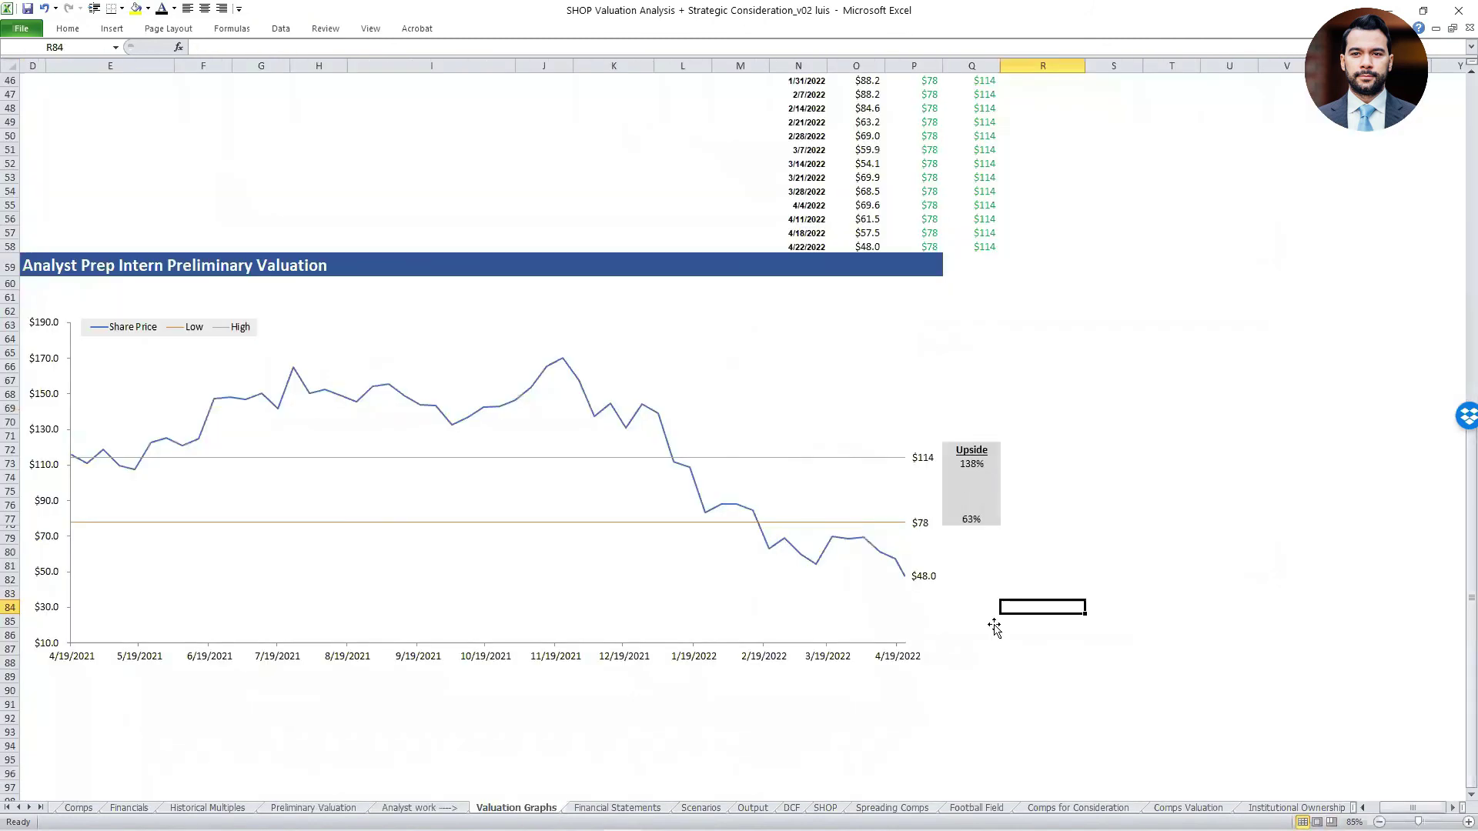
Select the block around the share price chart, then clear the selection and return to column A.
{"action": "left_click_drag", "start_coordinate": [1042, 676], "coordinate": [119, 234]}
{"action": "left_click", "coordinate": [1170, 392]}
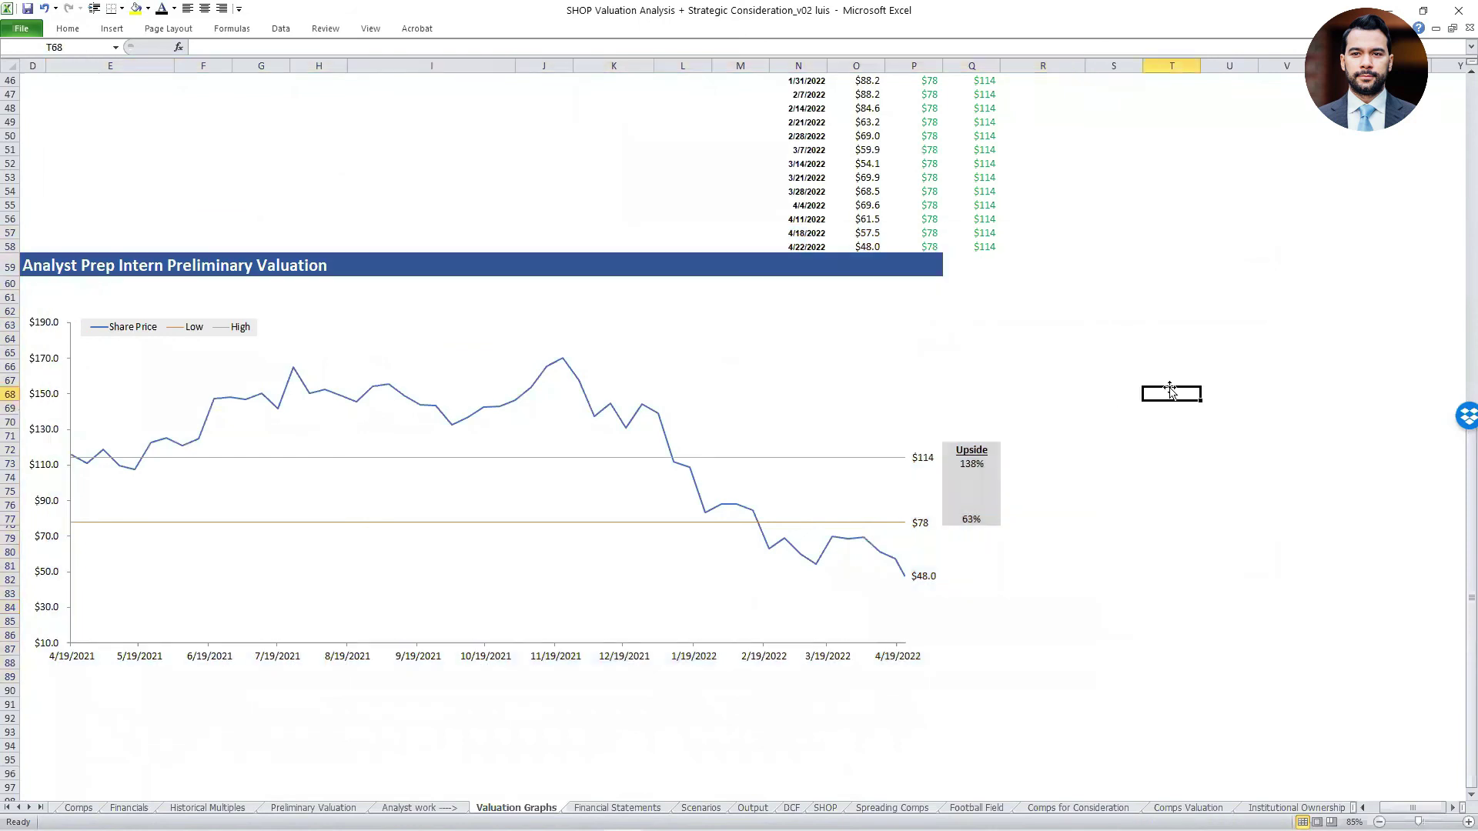
{"action": "key", "text": "Home"}
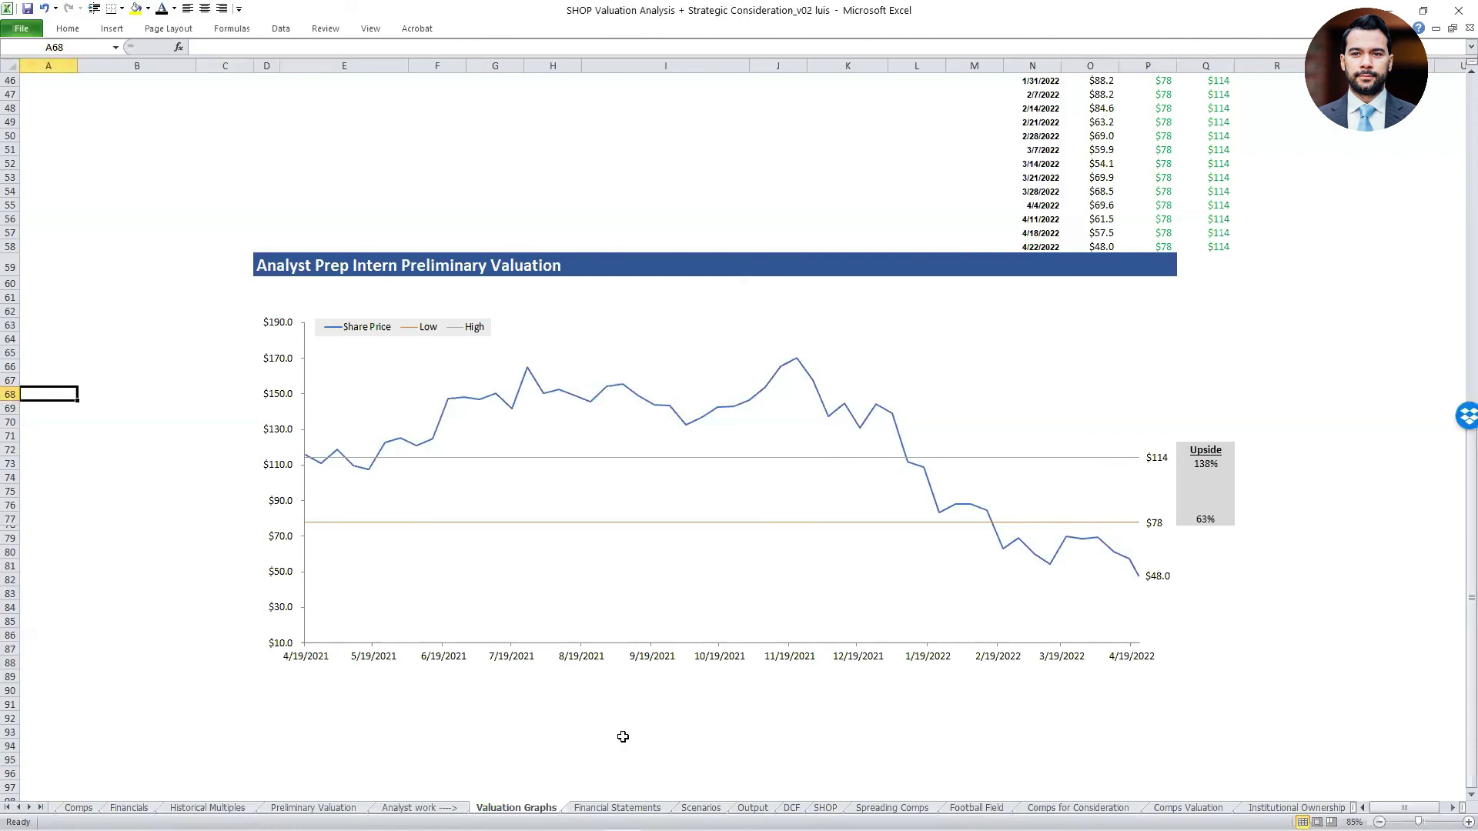
Move to the Stock Phases sheet, then bring the Shopify Q2 2022 press release forward.
{"action": "key", "text": "ctrl+Page_Up"}
{"action": "key", "text": "ctrl+Page_Up"}
{"action": "key", "text": "ctrl+Page_Up"}
{"action": "key", "text": "ctrl+Page_Up"}
{"action": "key", "text": "ctrl+Page_Up"}
{"action": "key", "text": "ctrl+Page_Down"}
{"action": "key", "text": "ctrl+Page_Up"}
{"action": "key", "text": "ctrl+Page_Up"}
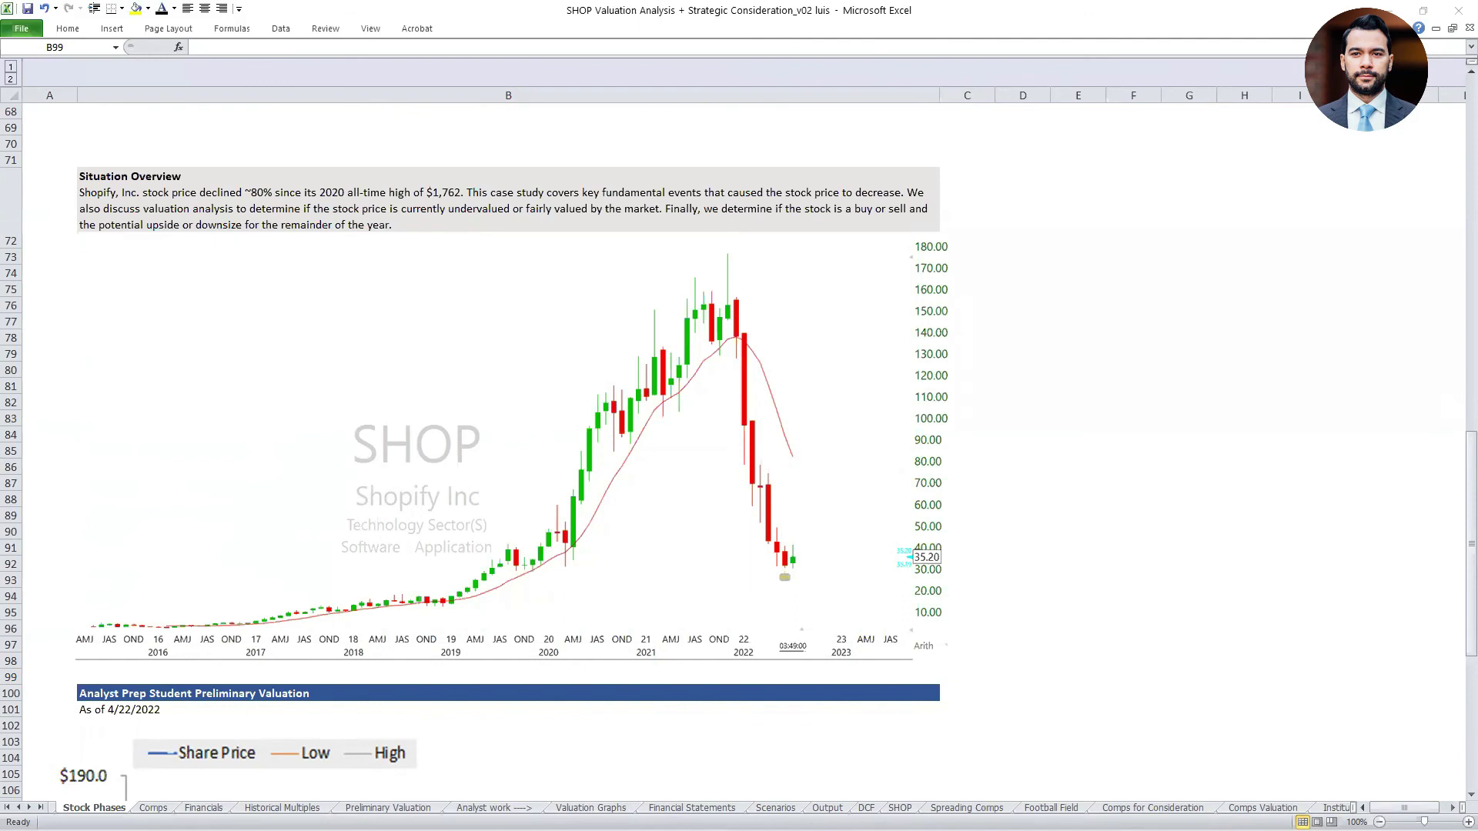
{"action": "key", "text": "alt+Tab"}
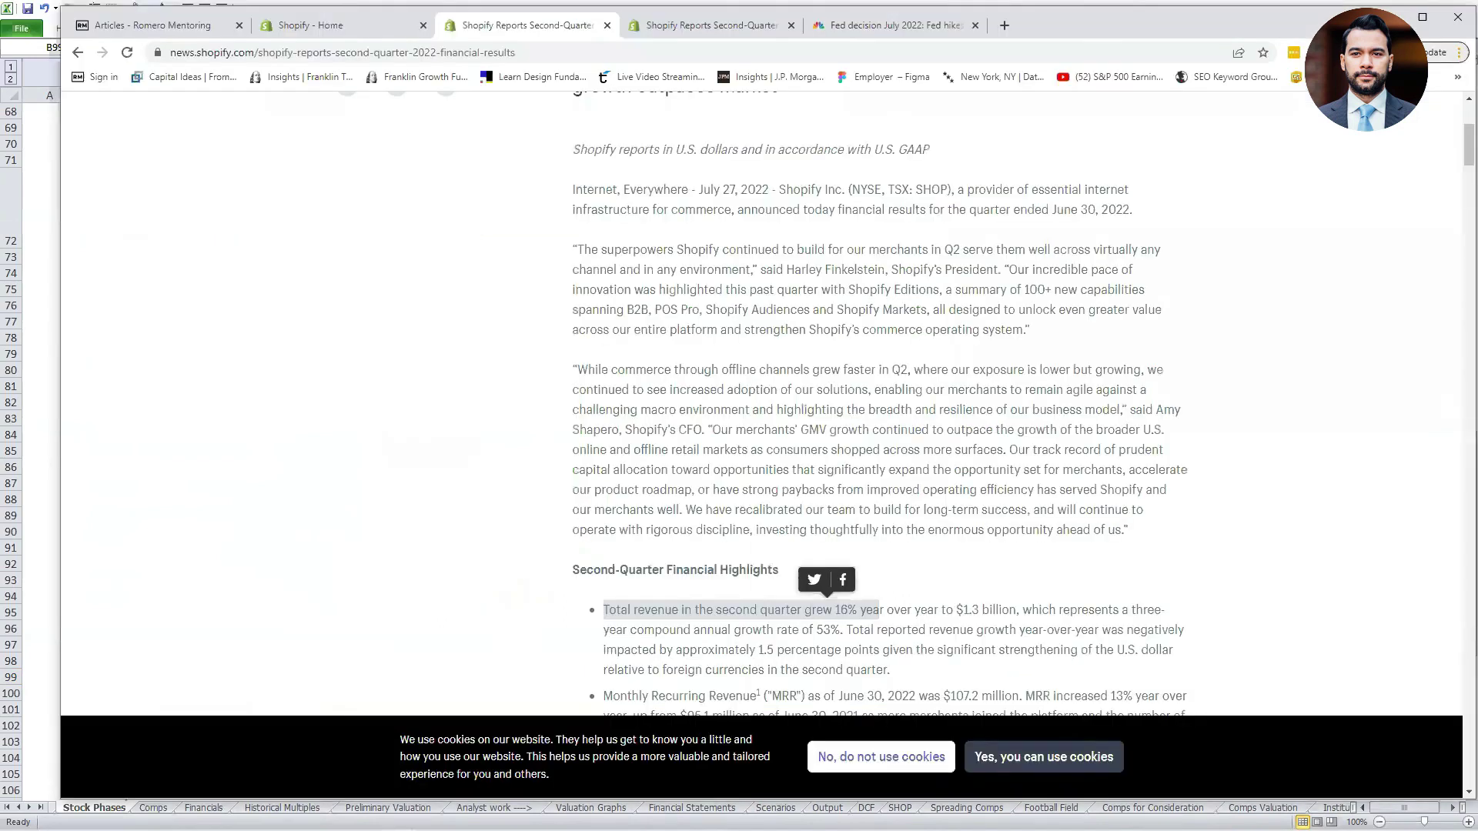
Open the Romero Mentoring articles page, log in, and maximize the browser window.
{"action": "left_click", "coordinate": [142, 25]}
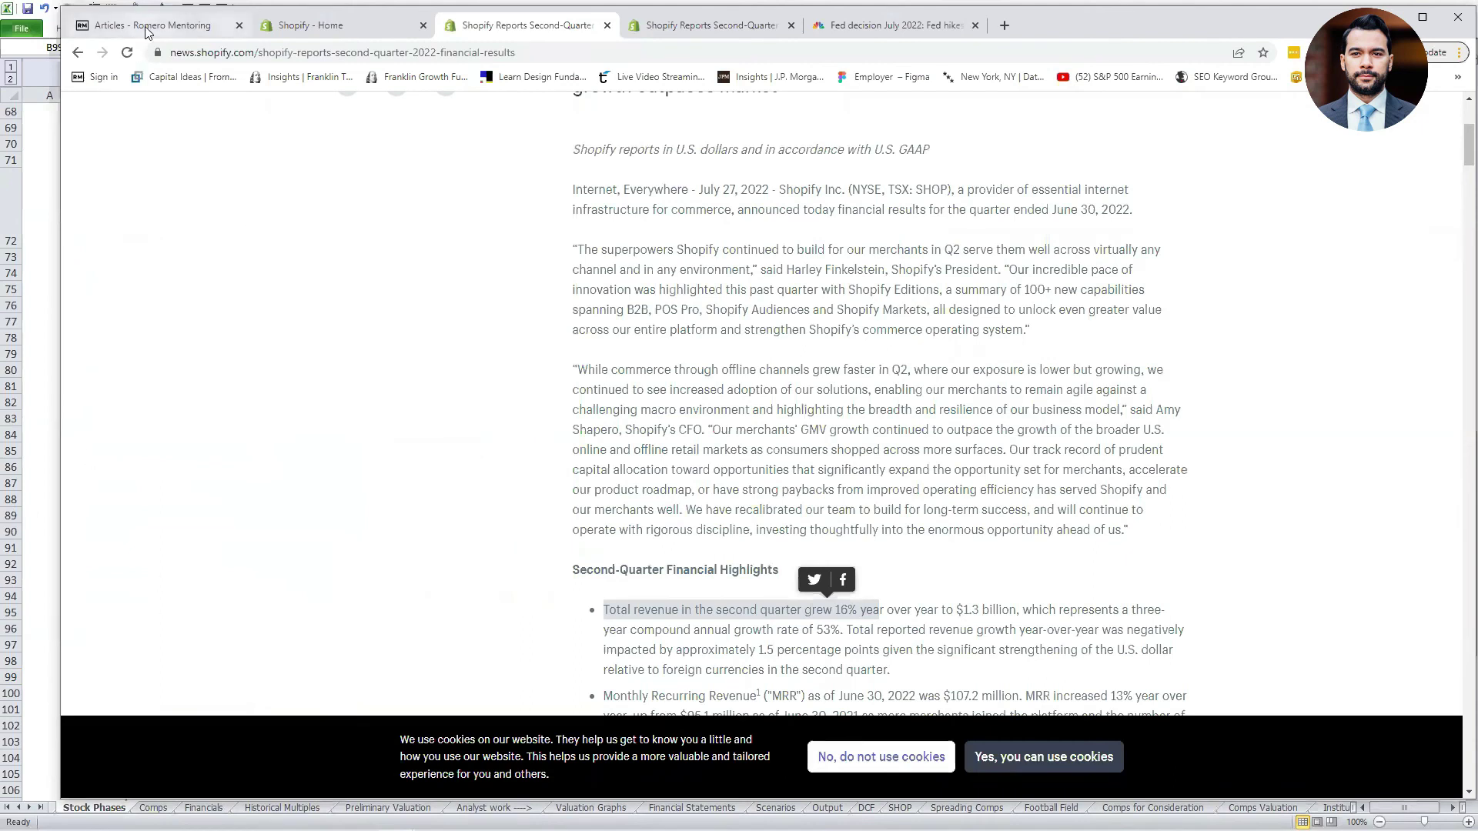
{"action": "left_click", "coordinate": [1296, 119]}
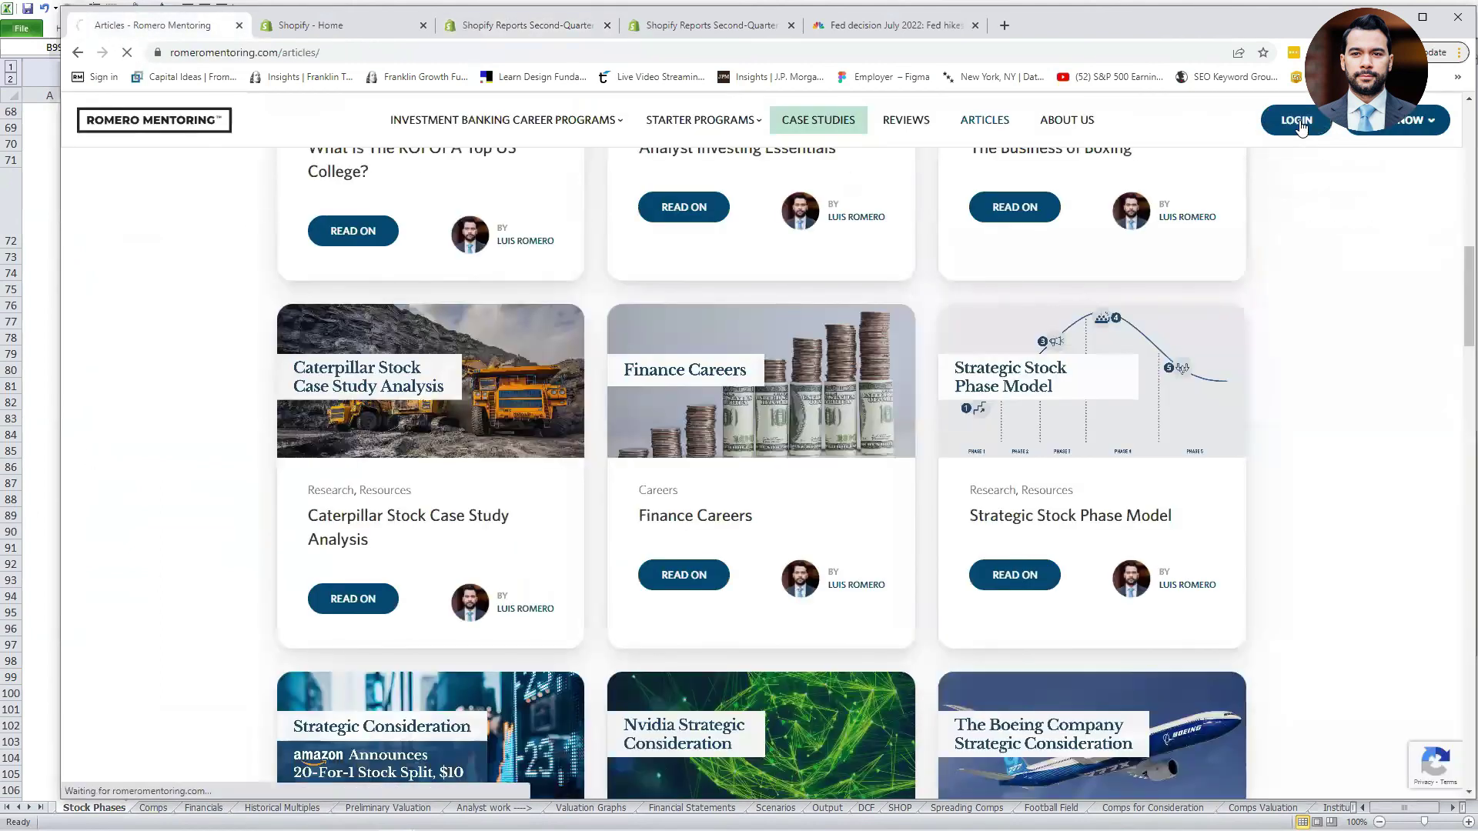
{"action": "key", "text": "super+Up"}
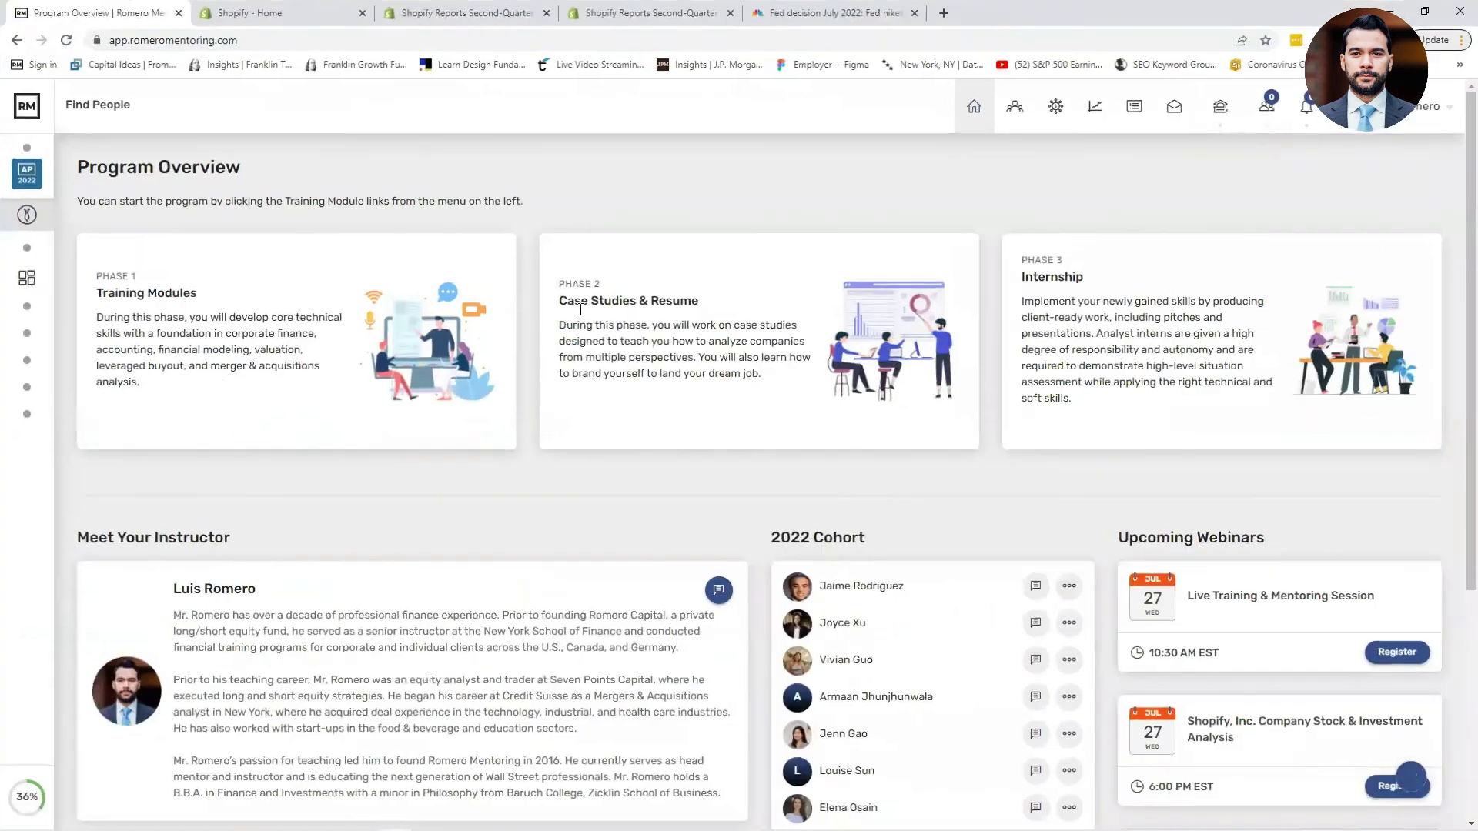
Expand the sidebar's Training Modules and open the Business Fundamentals module.
{"action": "mouse_move", "coordinate": [12, 341]}
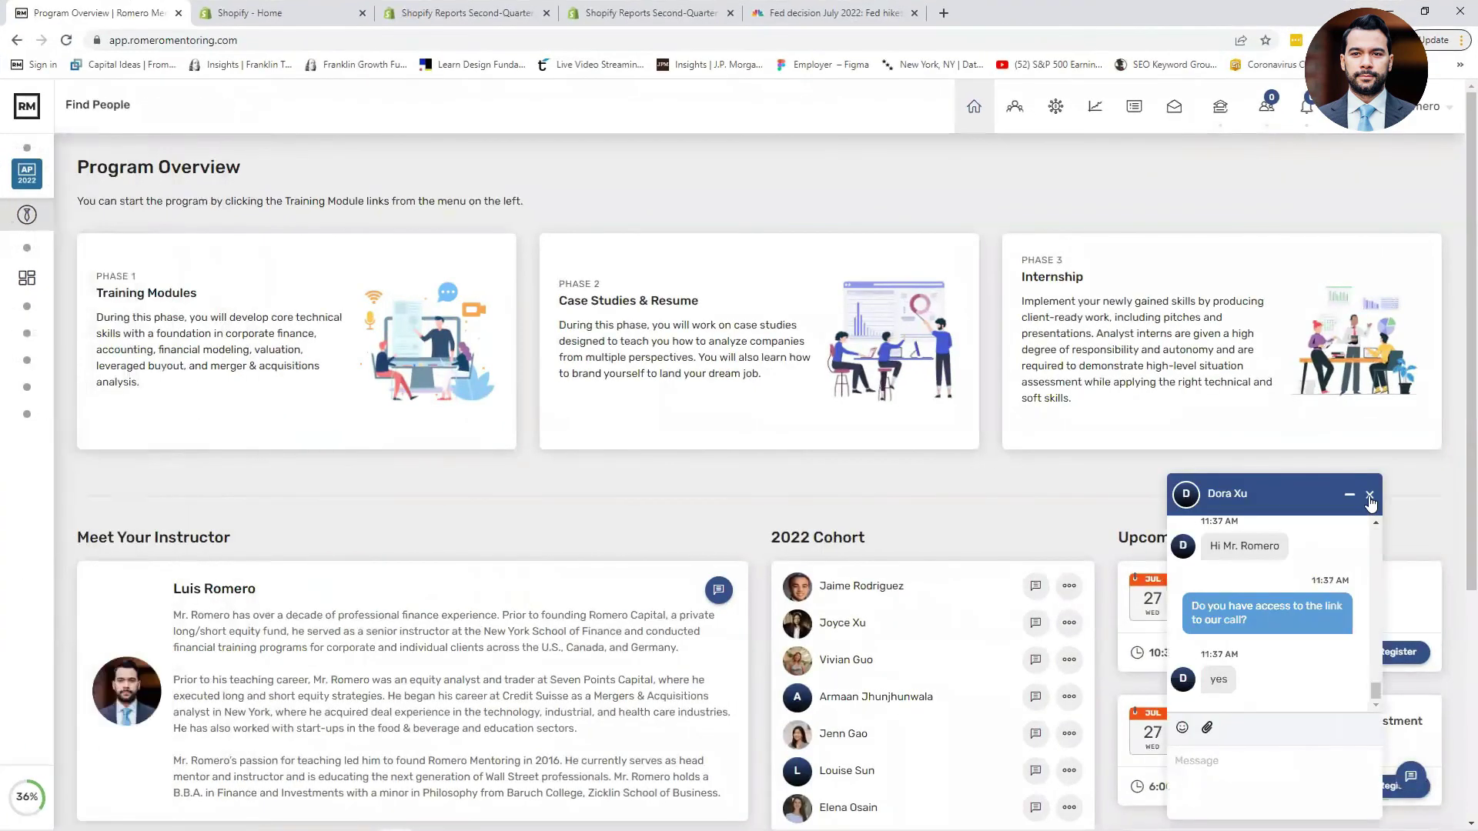
{"action": "mouse_move", "coordinate": [91, 378]}
{"action": "left_click", "coordinate": [82, 420]}
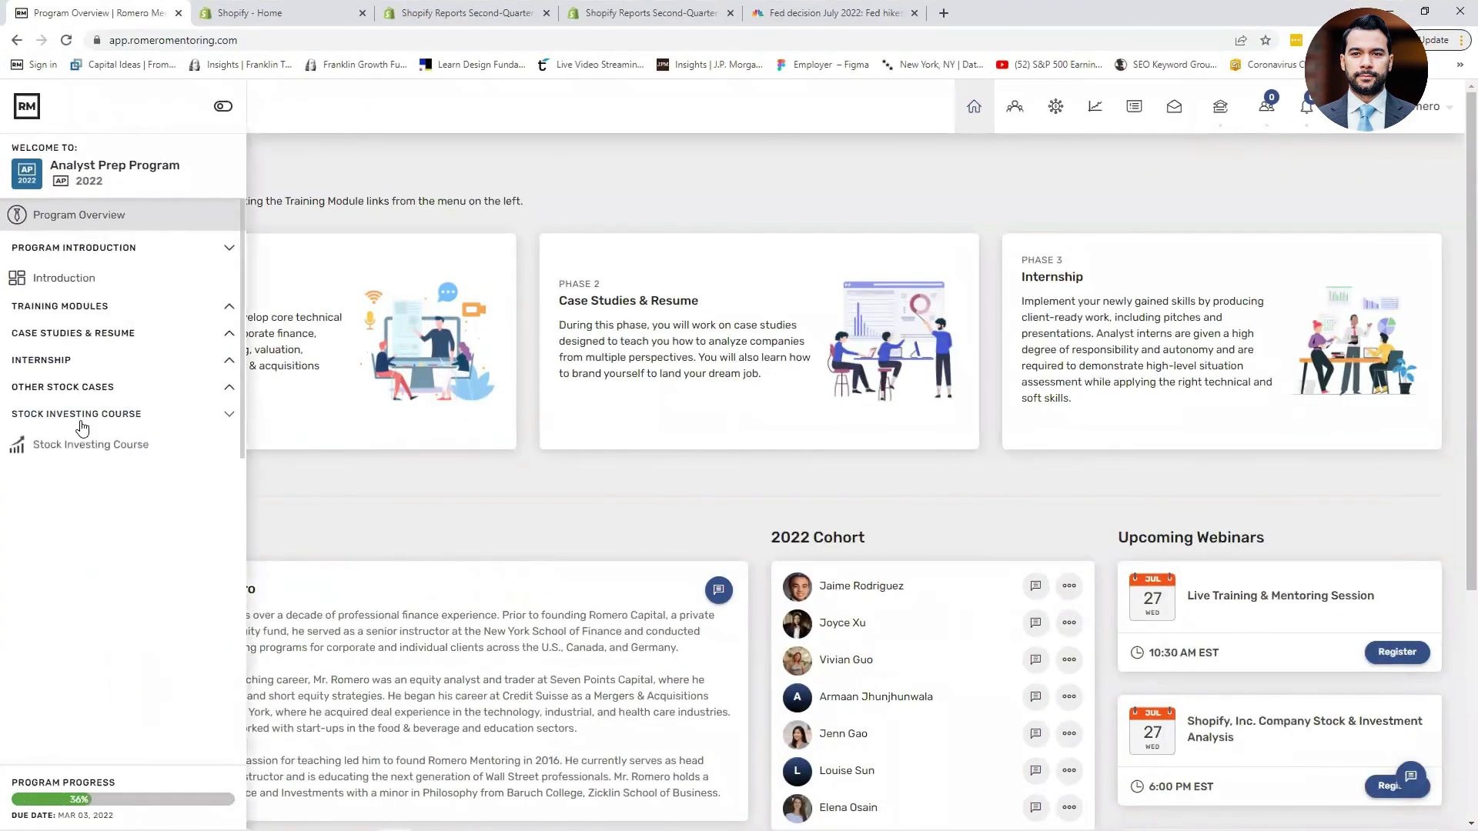
{"action": "left_click", "coordinate": [83, 311]}
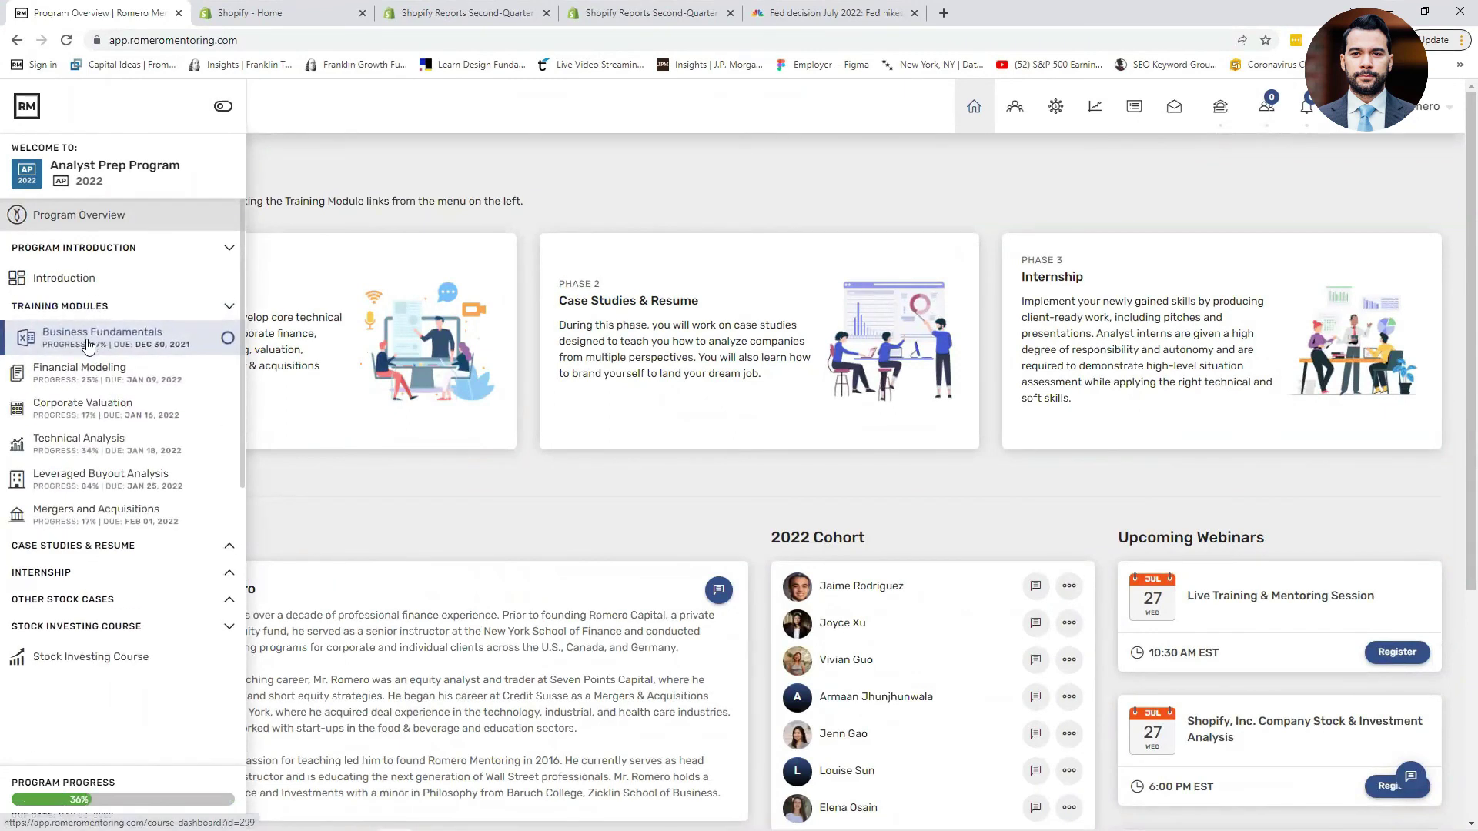
{"action": "left_click", "coordinate": [67, 342]}
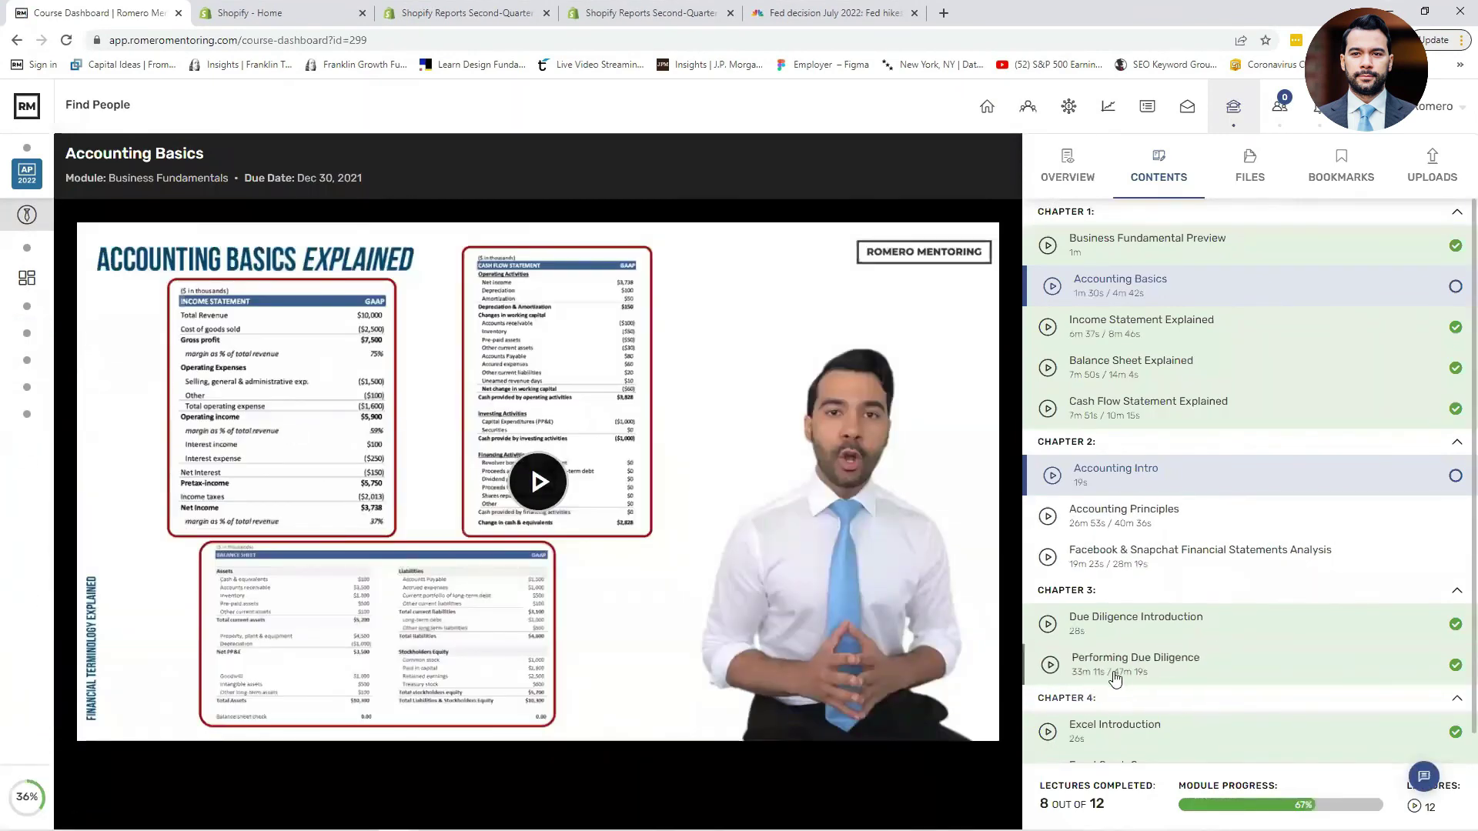
Start the Performing Due Diligence lecture, then pause and mute it.
{"action": "scroll", "coordinate": [1153, 671], "scroll_direction": "down", "scroll_amount": 1}
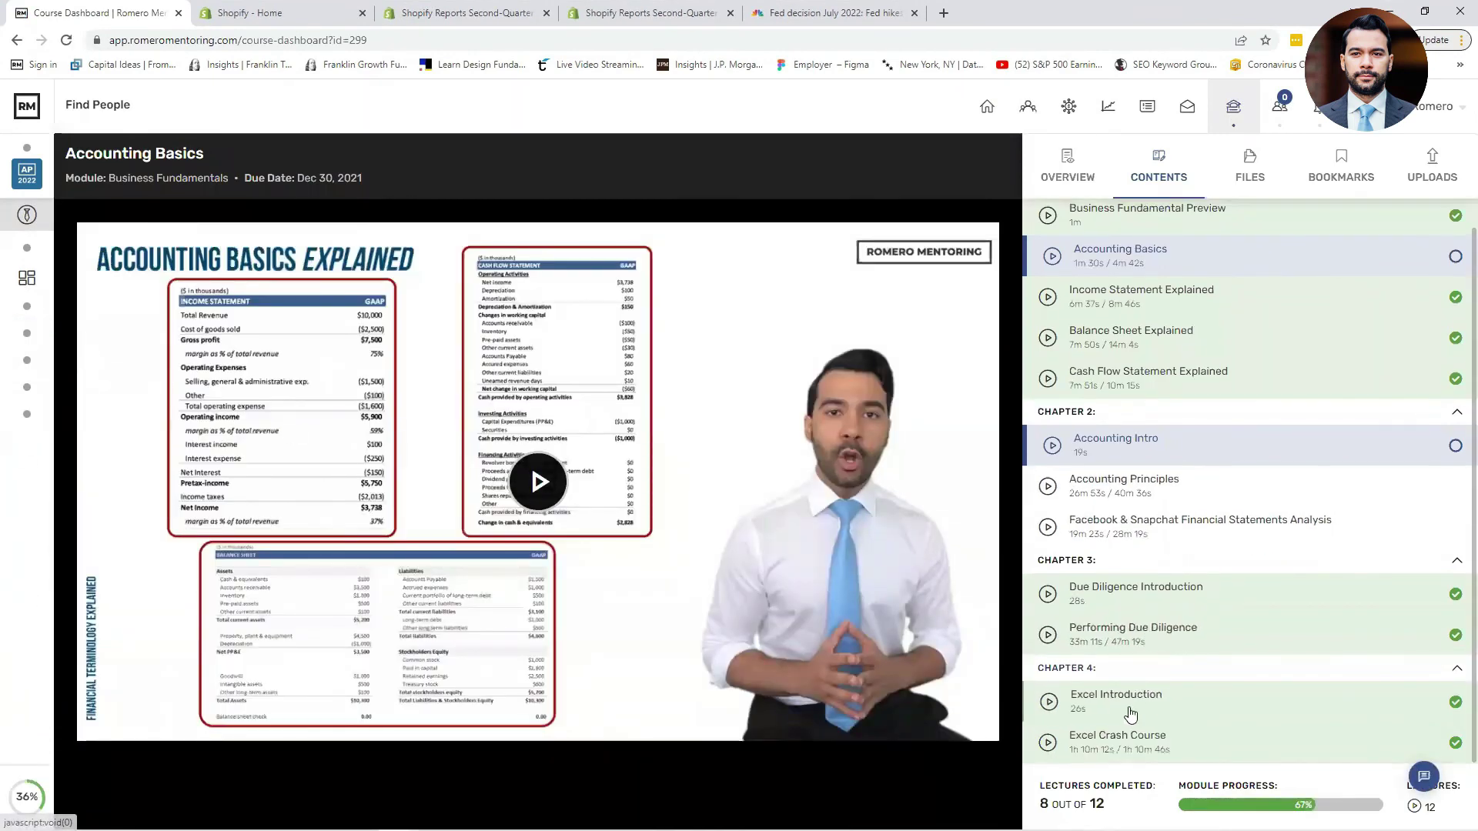
{"action": "left_click", "coordinate": [1145, 641]}
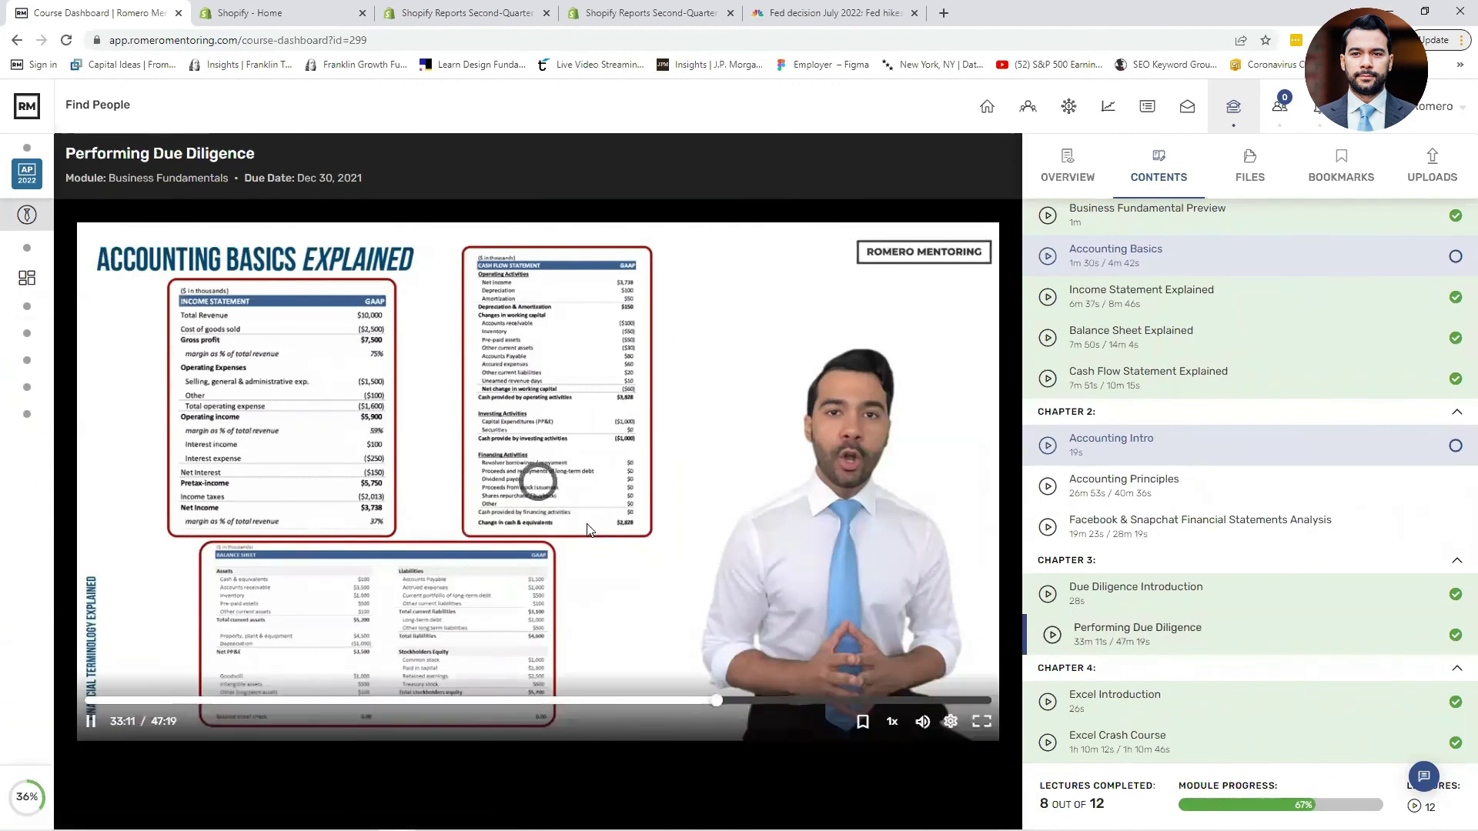
{"action": "left_click", "coordinate": [593, 506]}
{"action": "left_click", "coordinate": [922, 721]}
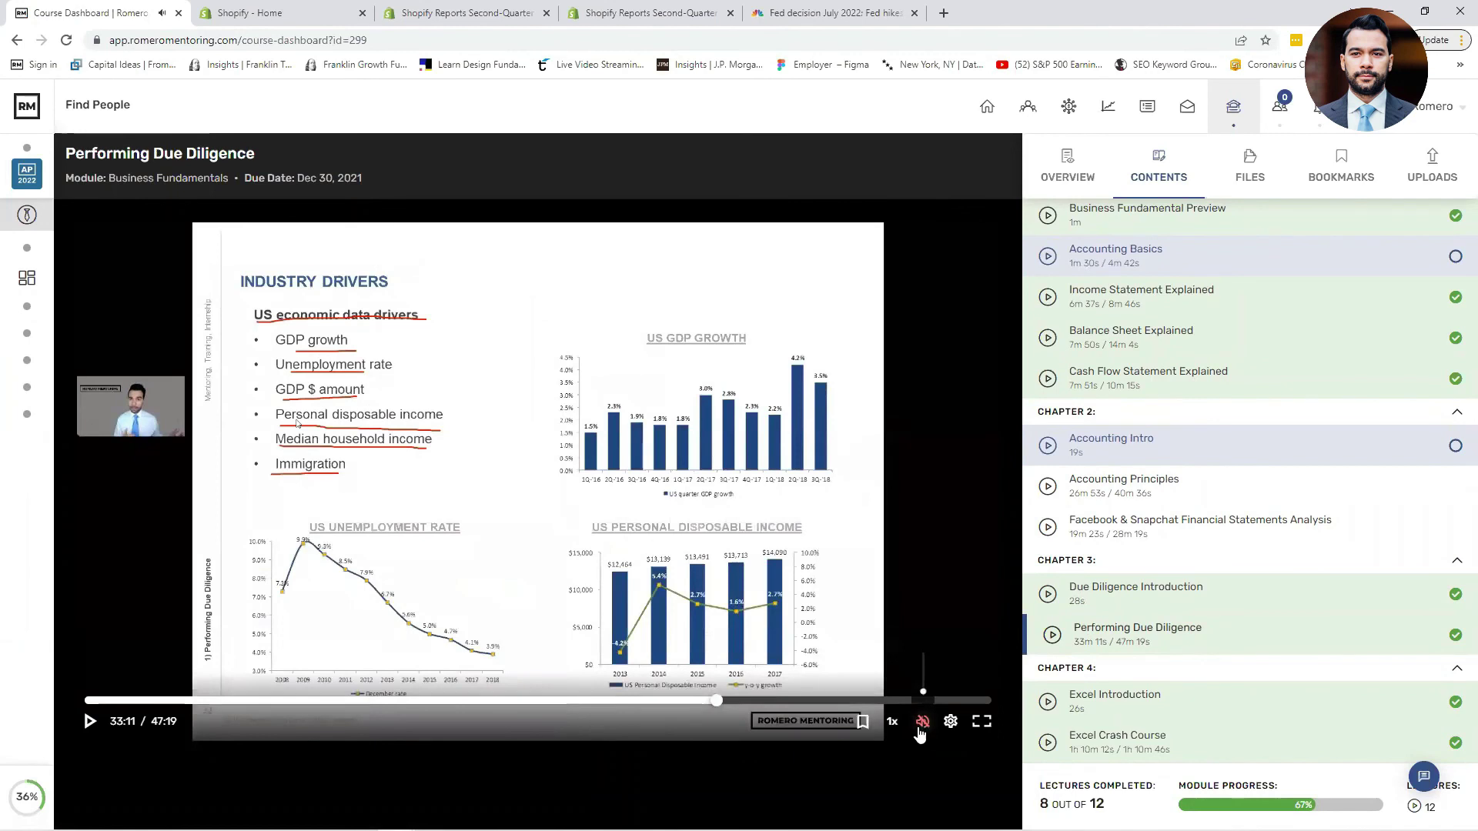
Rewind the lecture to 27:52 on The Art of Story Telling and show it full screen.
{"action": "left_click", "coordinate": [681, 702]}
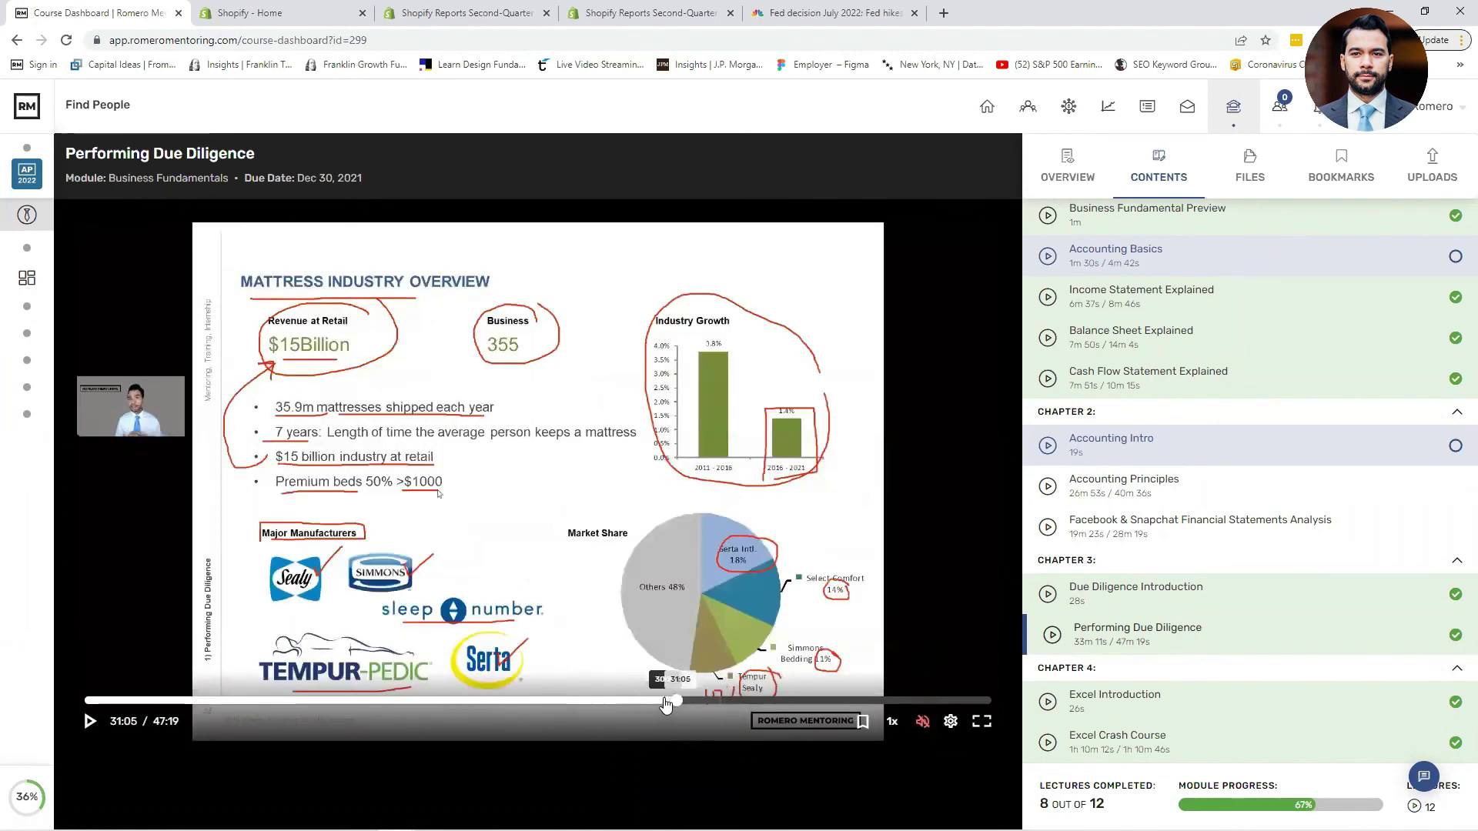
{"action": "left_click", "coordinate": [660, 702]}
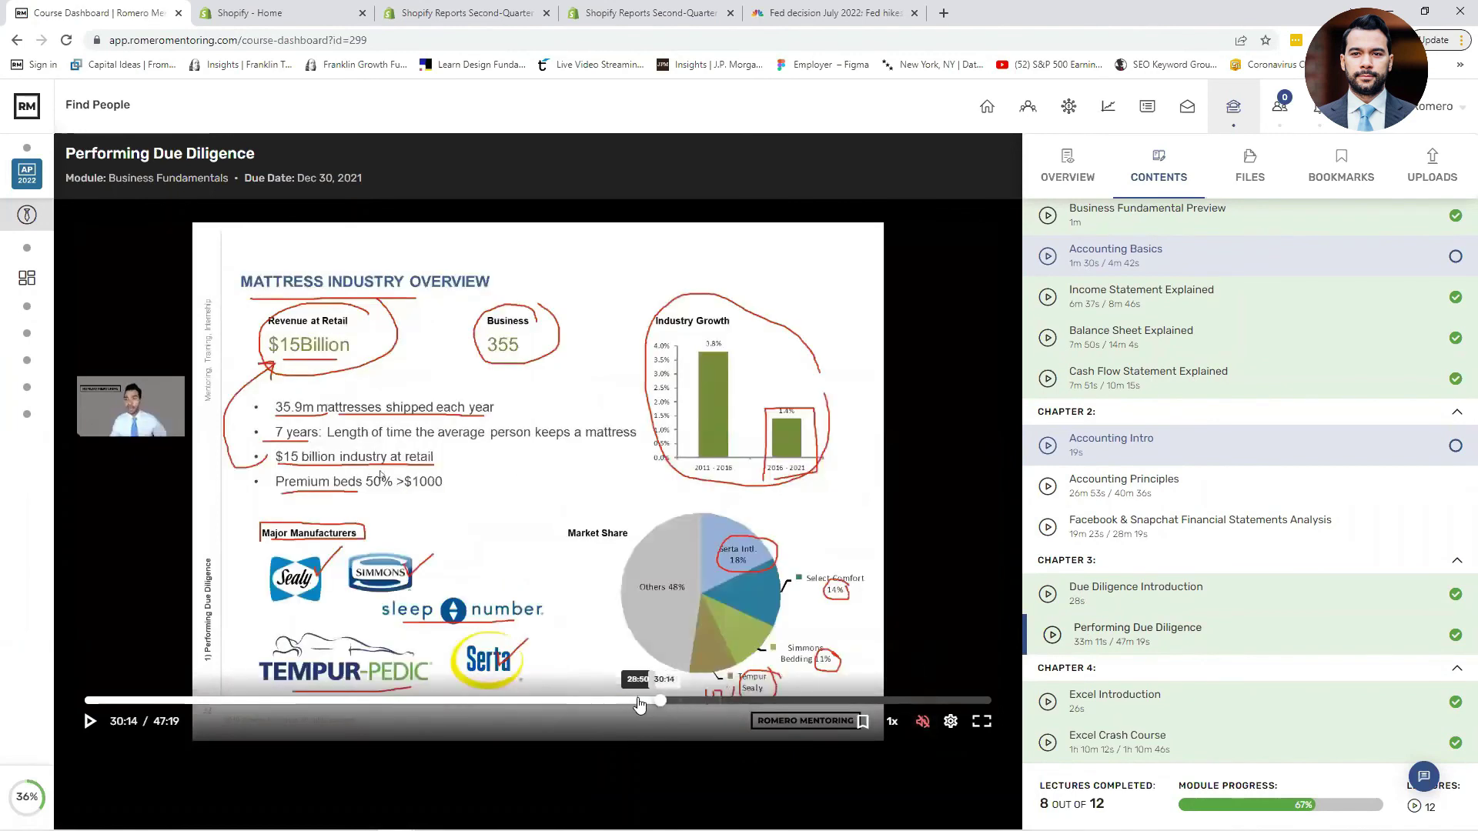
{"action": "left_click", "coordinate": [614, 702]}
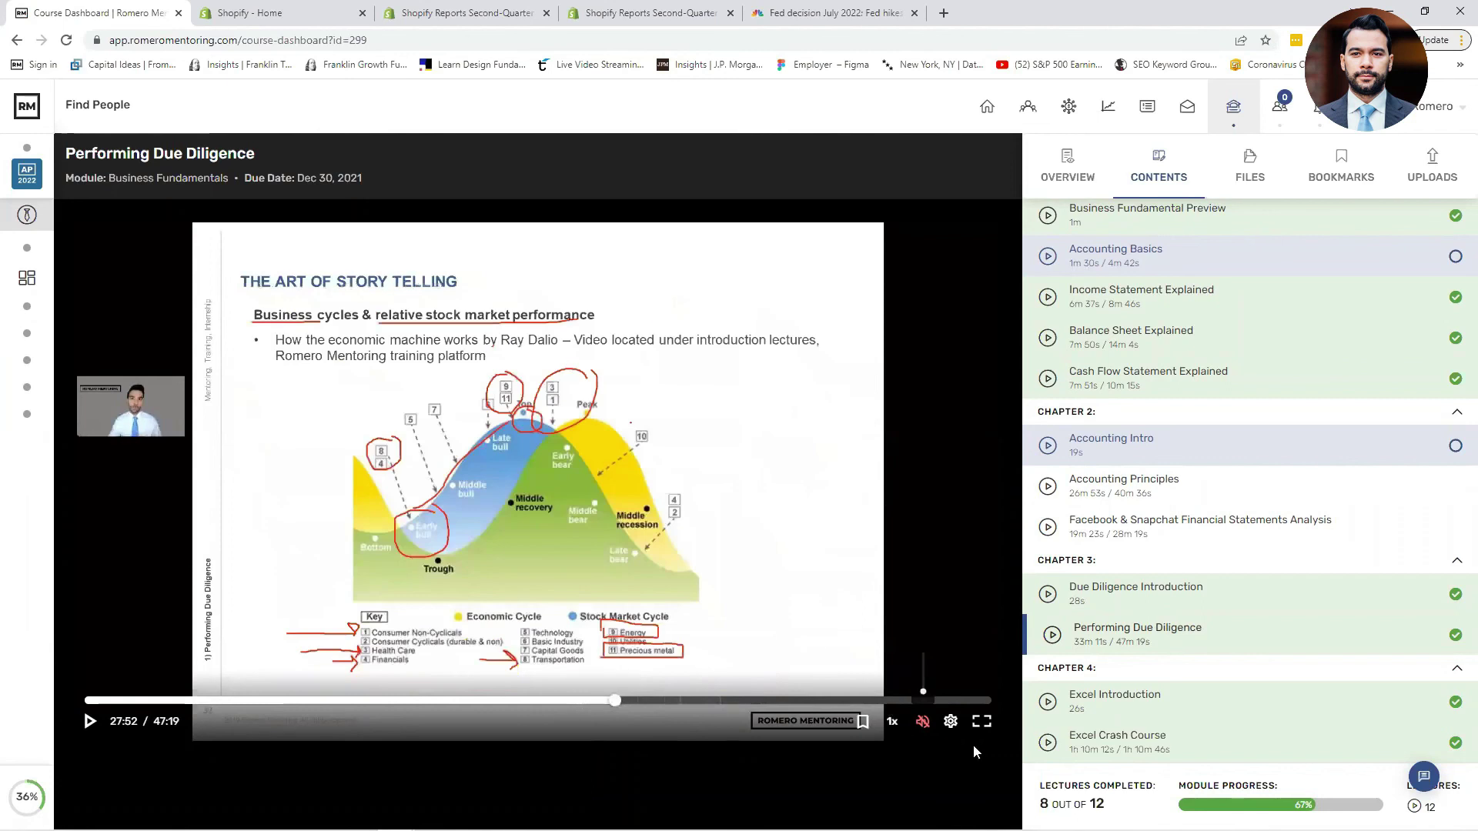
{"action": "left_click", "coordinate": [982, 722]}
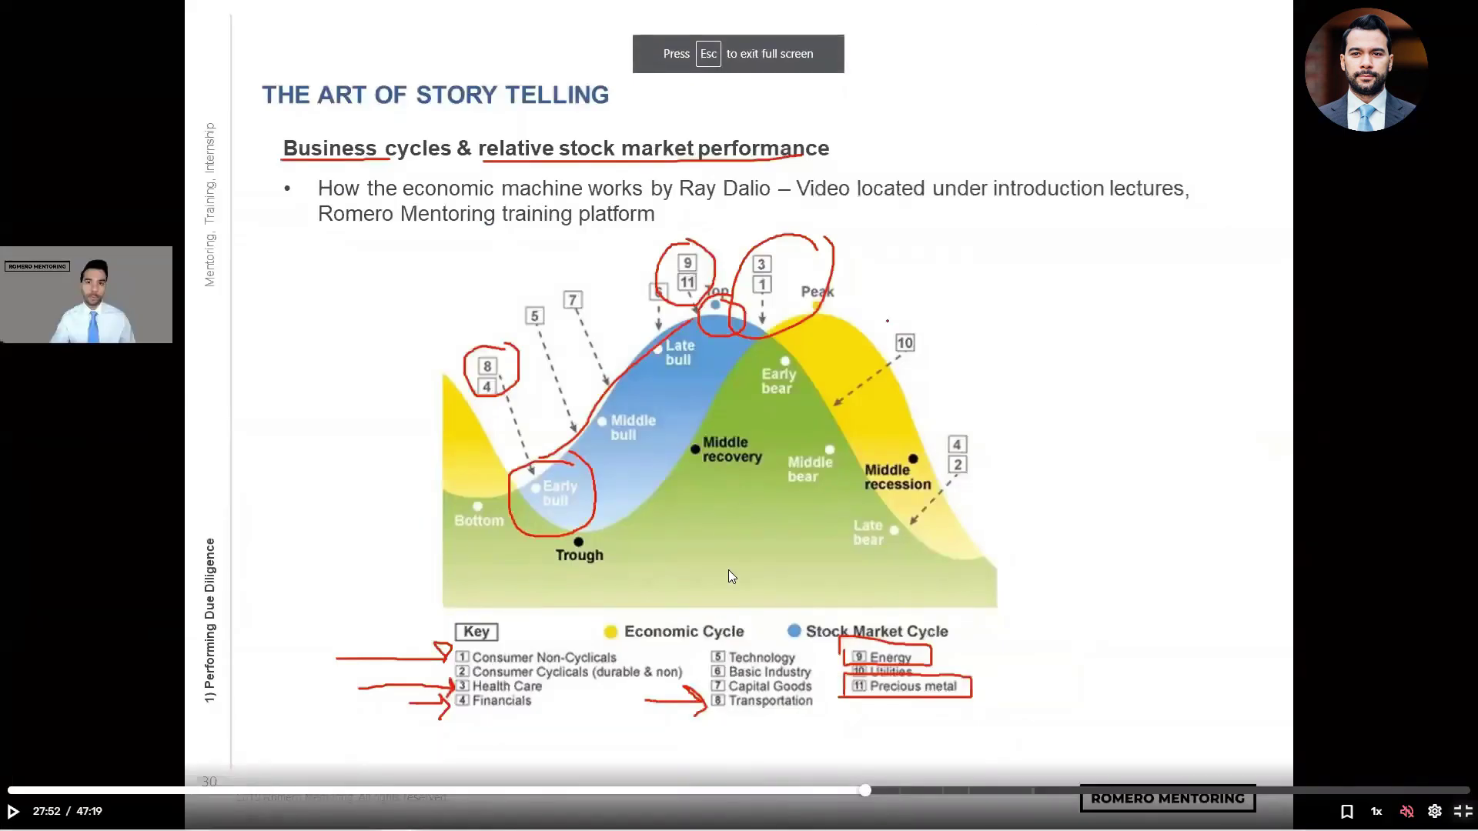
{"action": "key", "text": "Escape"}
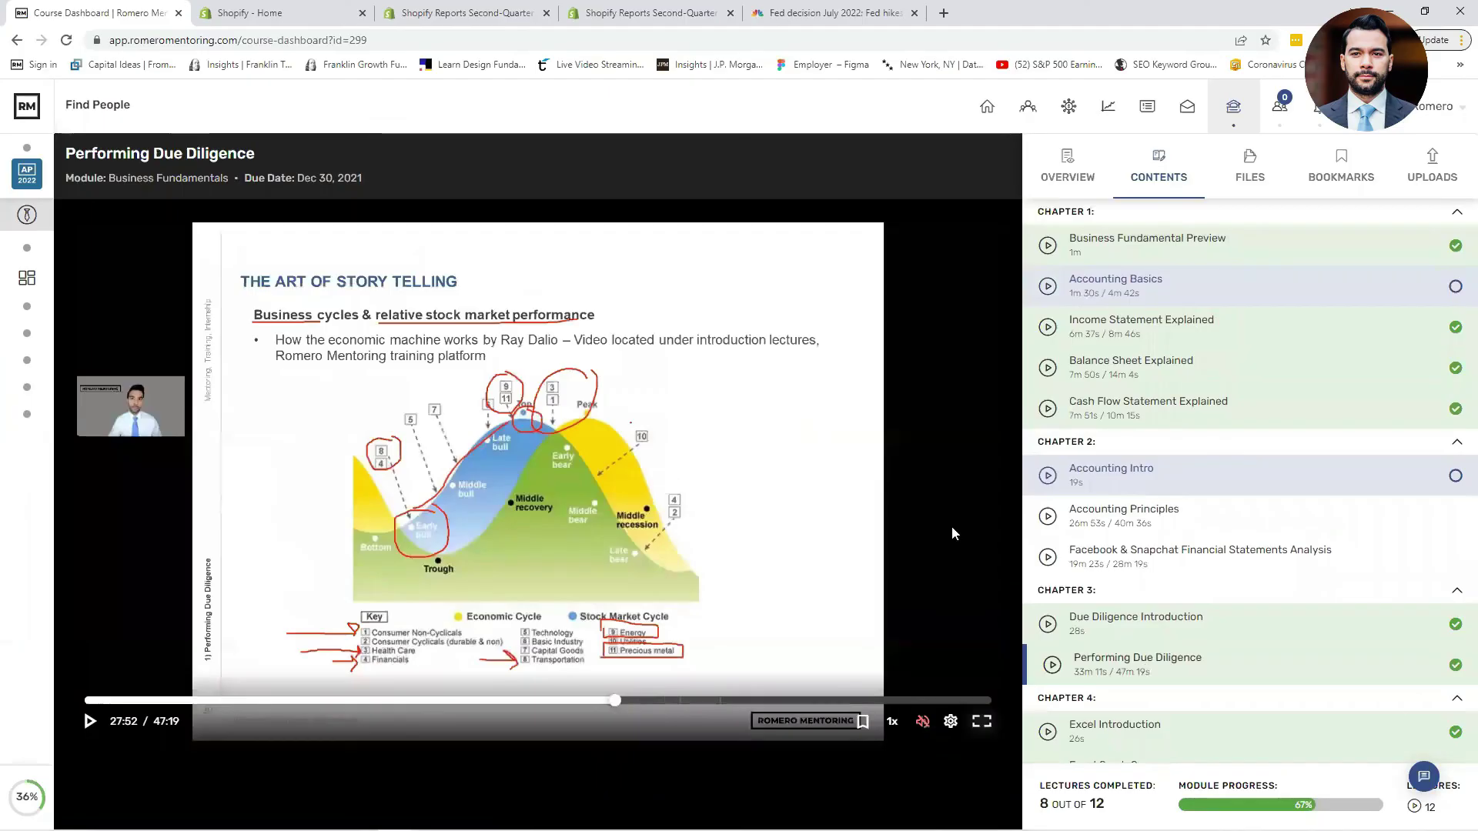
{"action": "triple_click", "coordinate": [114, 719]}
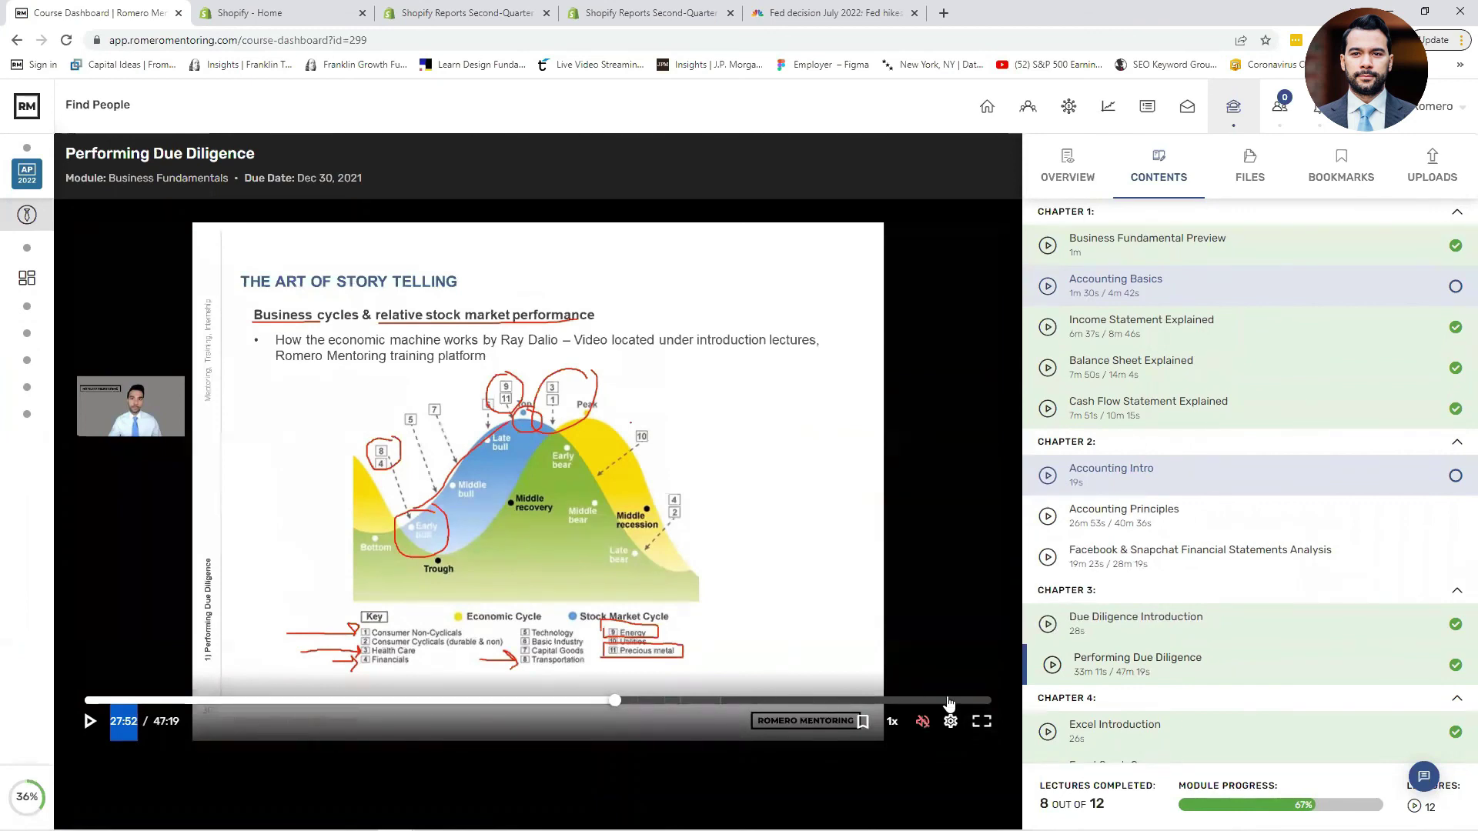
{"action": "left_click", "coordinate": [982, 721]}
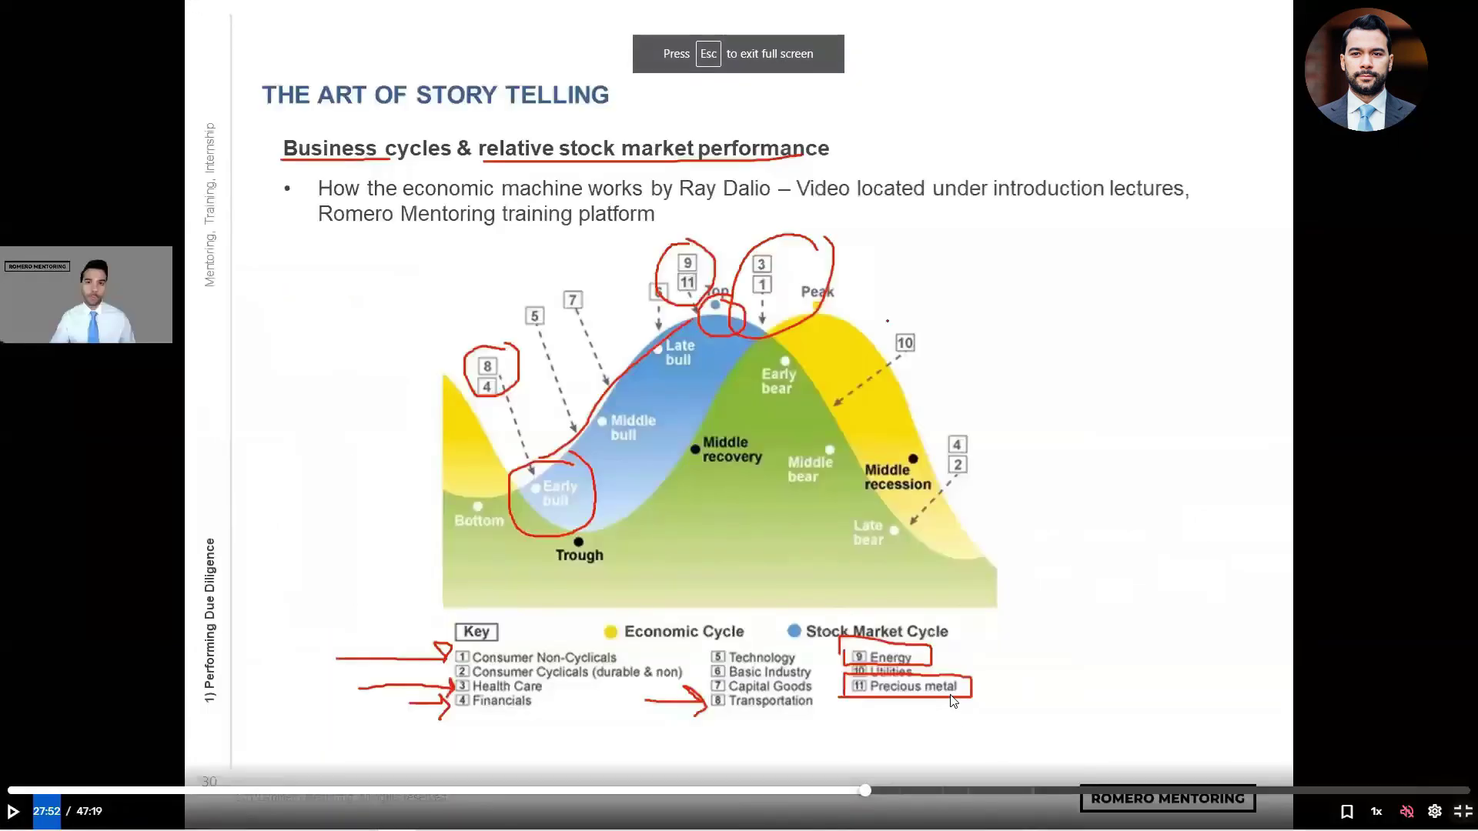